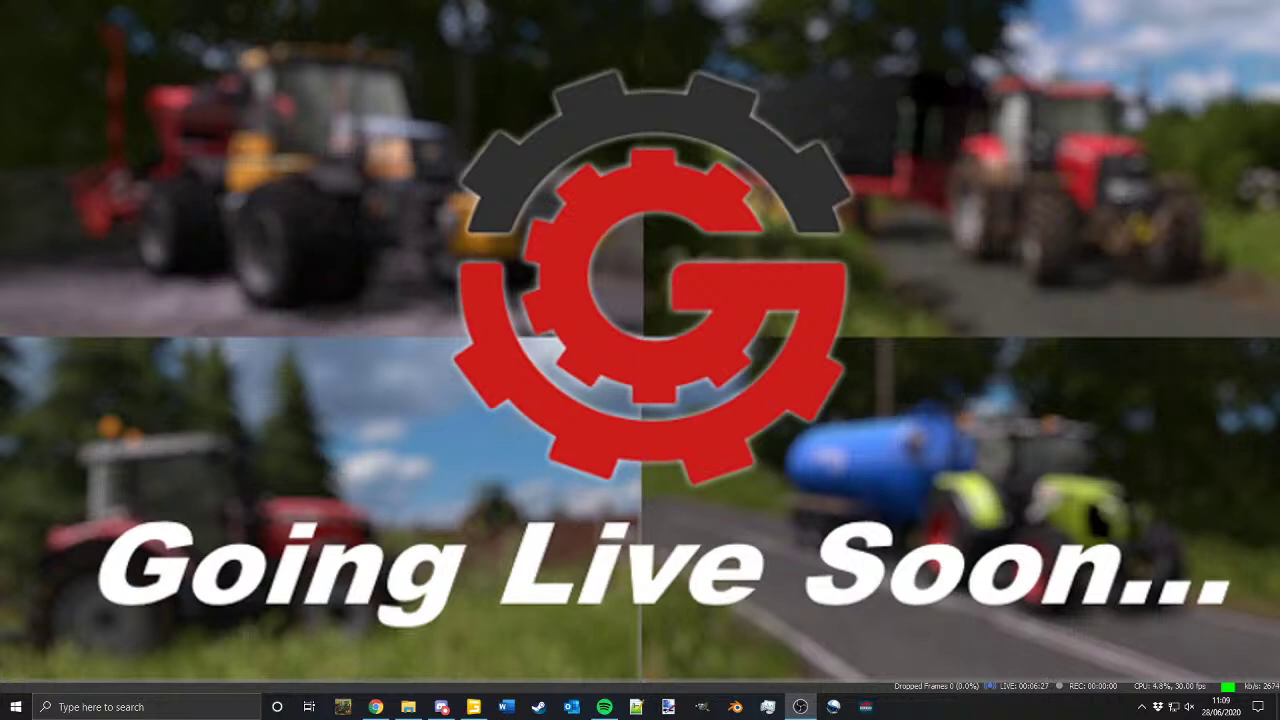
Step: Switch to GIANTS Editor, where the map01.i3d map is open
{"action": "left_click", "coordinate": [602, 707]}
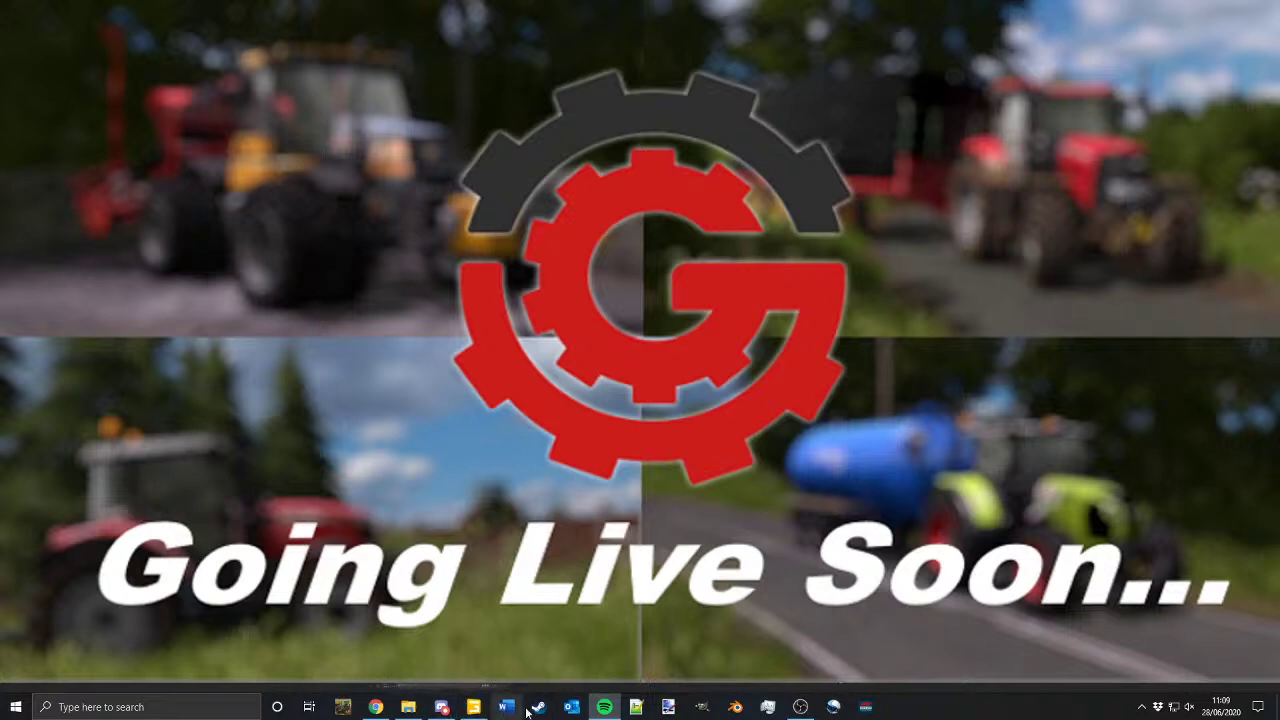
{"action": "left_click", "coordinate": [797, 715]}
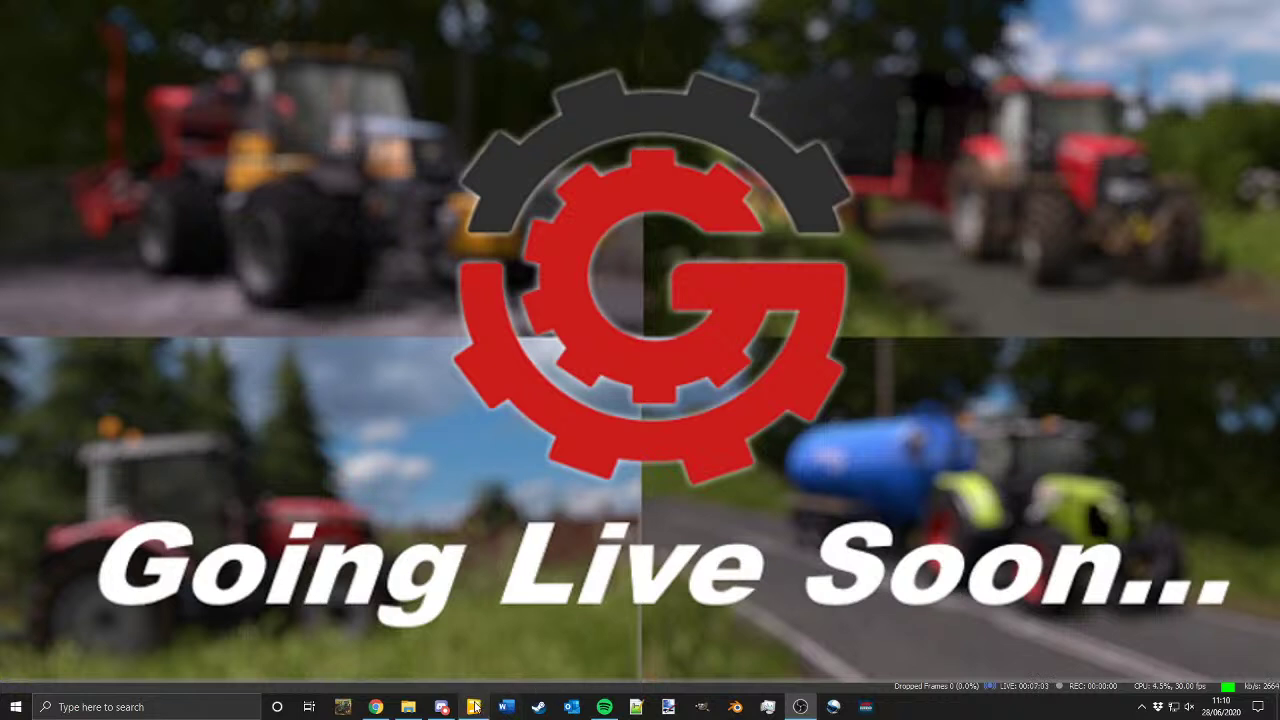
{"action": "mouse_move", "coordinate": [474, 706]}
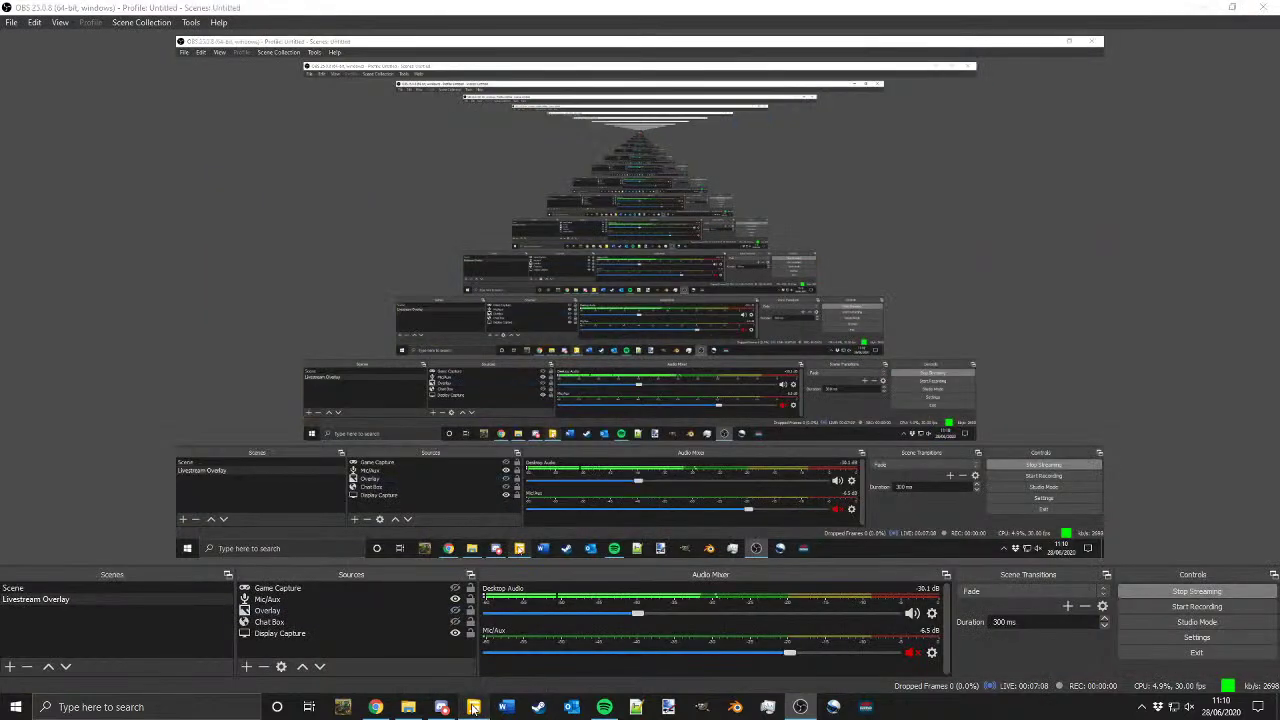
{"action": "left_click", "coordinate": [474, 706]}
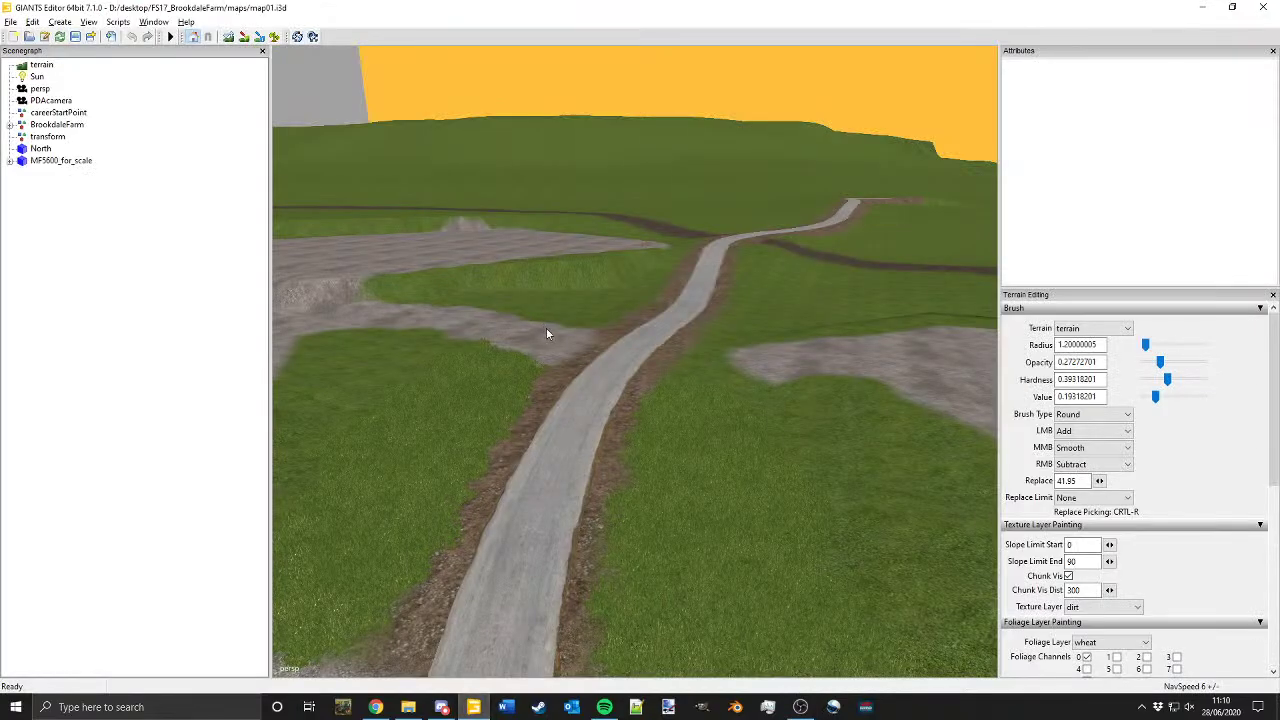
Step: Examine the road, the gravel river bed and the dirt track branching off the road across the grassland
{"action": "middle_click_drag", "start_coordinate": [580, 281], "coordinate": [596, 369], "text": "alt"}
{"action": "left_click_drag", "start_coordinate": [596, 369], "coordinate": [594, 377], "text": "alt"}
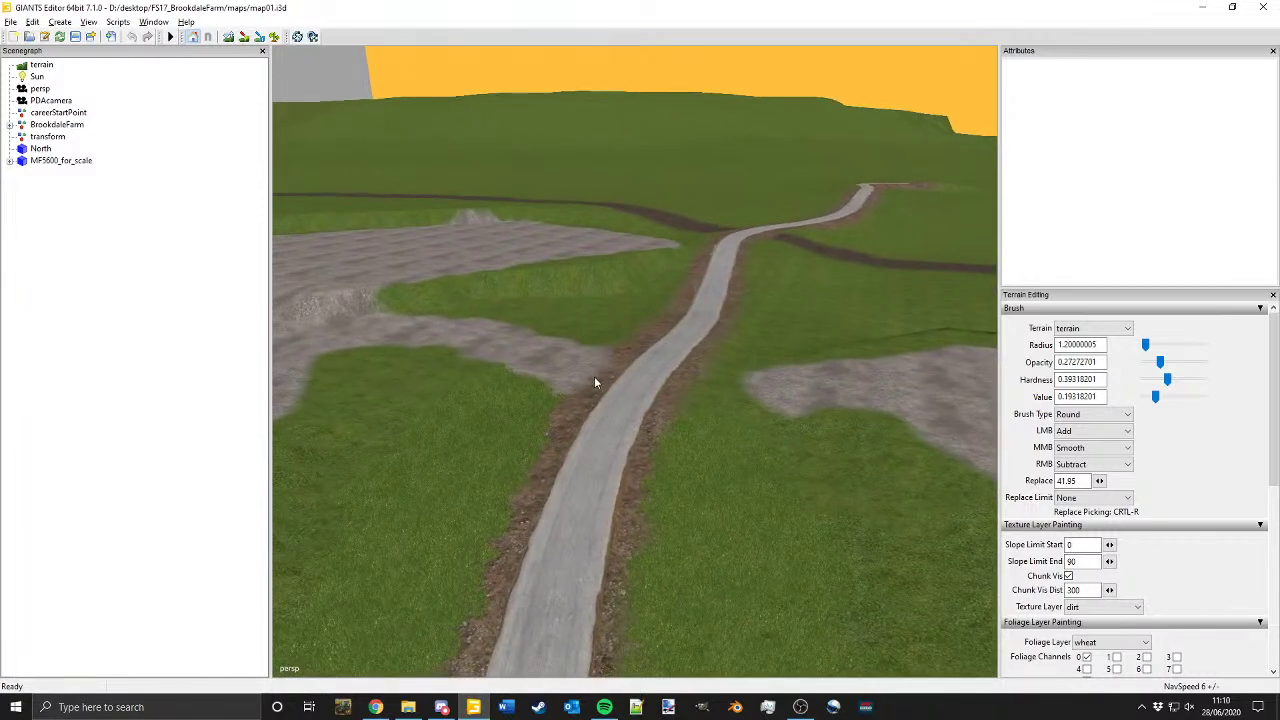
{"action": "right_click_drag", "start_coordinate": [594, 377], "coordinate": [680, 153], "text": "alt"}
{"action": "left_click_drag", "start_coordinate": [680, 153], "coordinate": [647, 322], "text": "alt"}
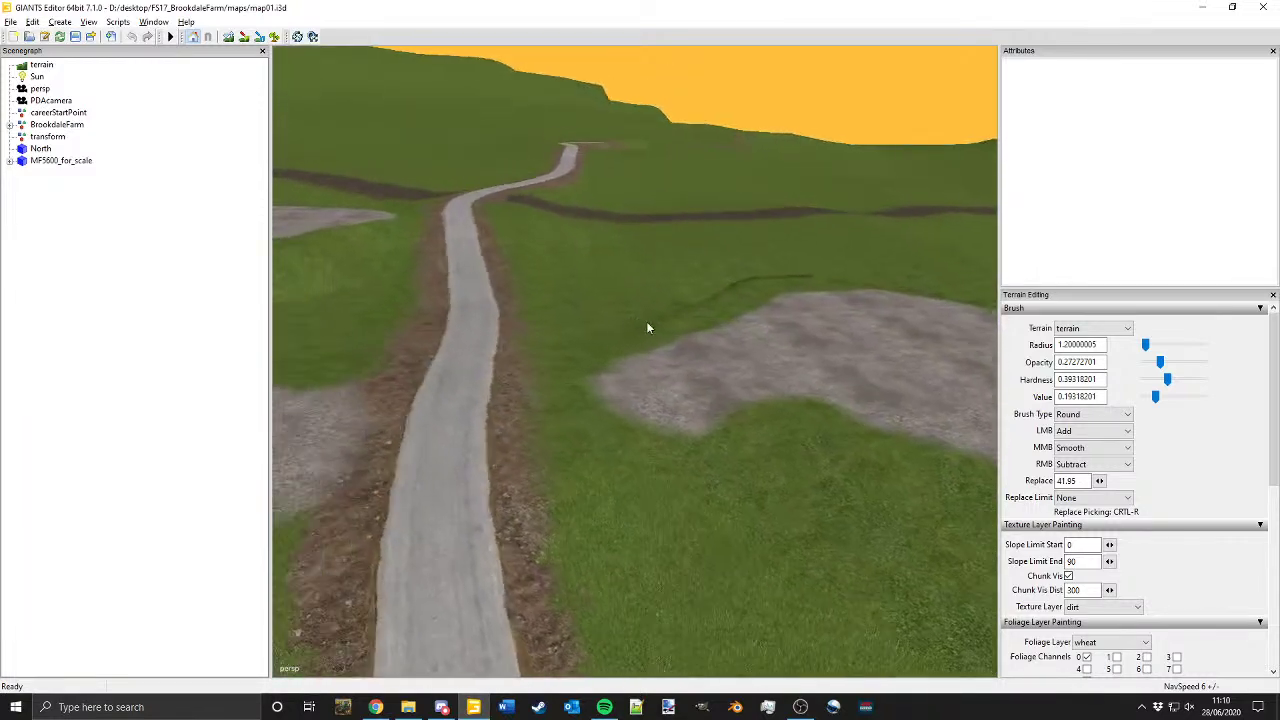
{"action": "middle_click_drag", "start_coordinate": [647, 322], "coordinate": [739, 382], "text": "alt"}
{"action": "right_click_drag", "start_coordinate": [739, 382], "coordinate": [699, 346], "text": "alt"}
{"action": "left_click_drag", "start_coordinate": [699, 346], "coordinate": [505, 314], "text": "alt"}
{"action": "middle_click_drag", "start_coordinate": [505, 314], "coordinate": [706, 247], "text": "alt"}
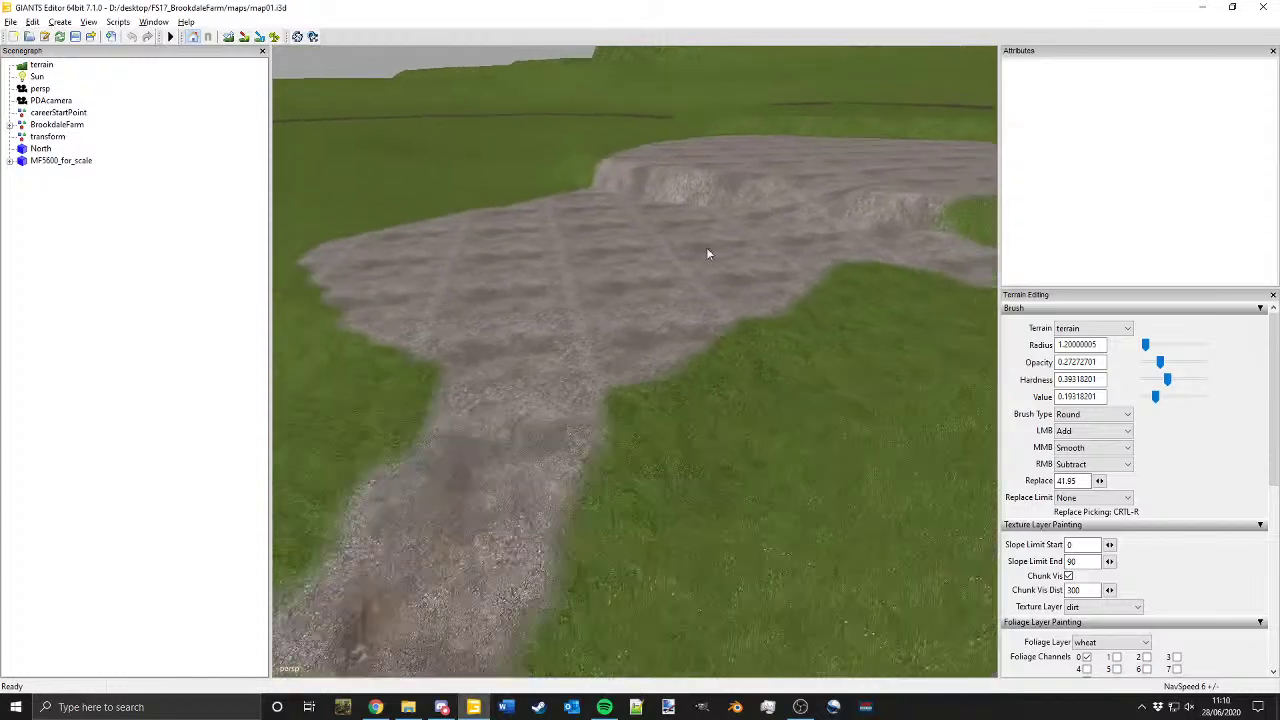
{"action": "left_click_drag", "start_coordinate": [706, 250], "coordinate": [581, 368], "text": "alt"}
{"action": "middle_click_drag", "start_coordinate": [581, 368], "coordinate": [606, 336], "text": "alt"}
{"action": "left_click_drag", "start_coordinate": [606, 336], "coordinate": [569, 290], "text": "alt"}
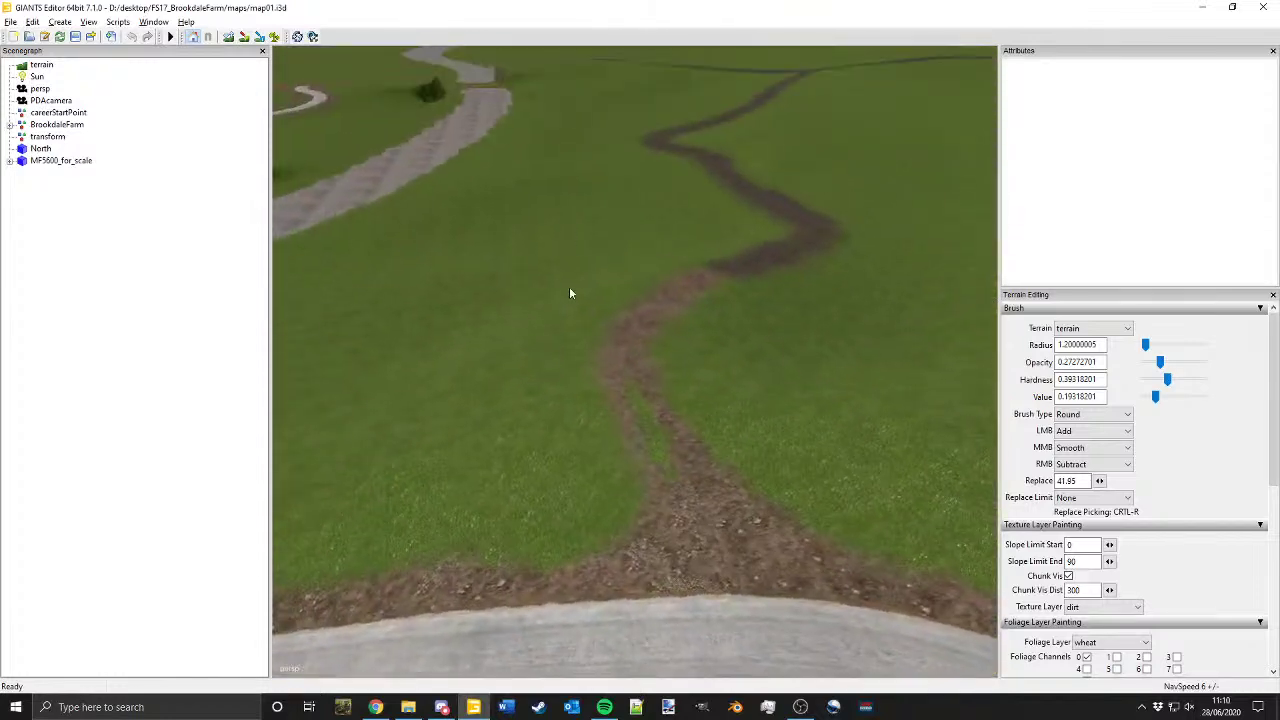
{"action": "right_click_drag", "start_coordinate": [570, 293], "coordinate": [595, 229]}
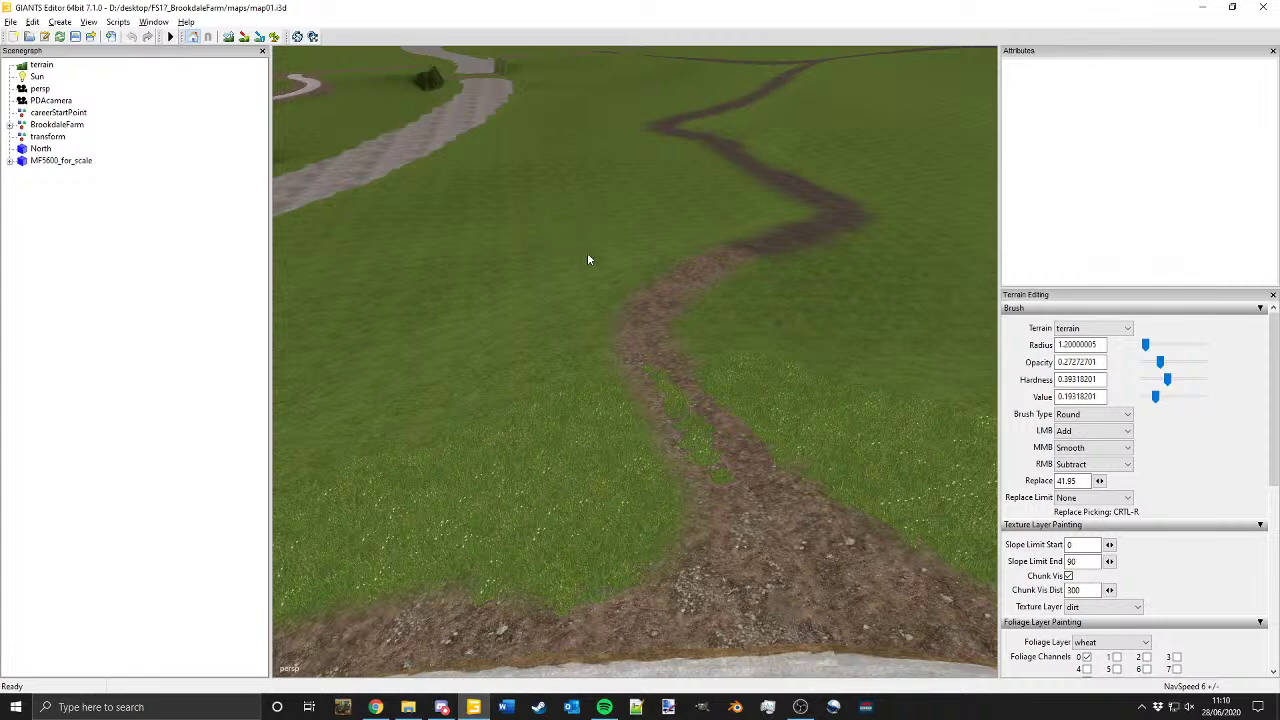
{"action": "left_click_drag", "start_coordinate": [587, 252], "coordinate": [632, 241], "text": "alt"}
{"action": "right_click_drag", "start_coordinate": [632, 247], "coordinate": [673, 188]}
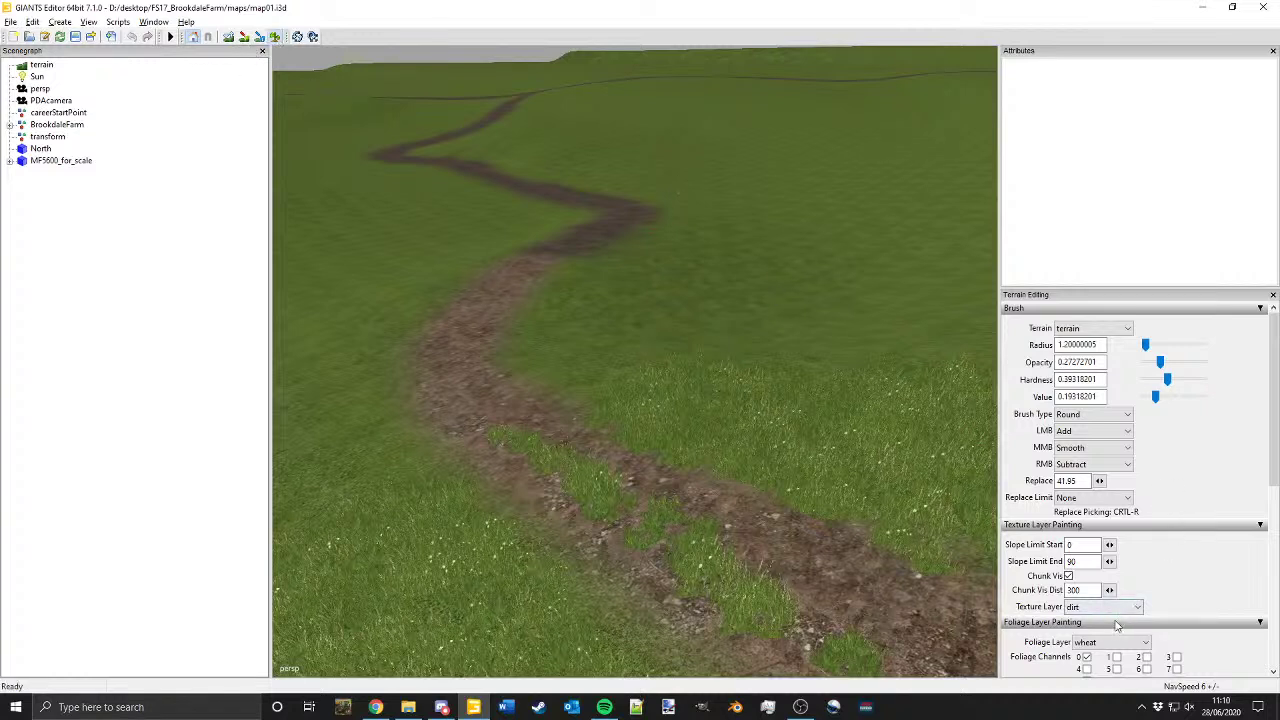
Step: Paint the dirt texture over the darker section of the winding track with the brush radius enlarged to about 2.7
{"action": "left_click", "coordinate": [246, 40]}
{"action": "left_click_drag", "start_coordinate": [688, 254], "coordinate": [644, 262], "text": "alt"}
{"action": "middle_click_drag", "start_coordinate": [644, 262], "coordinate": [619, 460], "text": "alt"}
{"action": "right_click_drag", "start_coordinate": [619, 459], "coordinate": [618, 273], "text": "alt"}
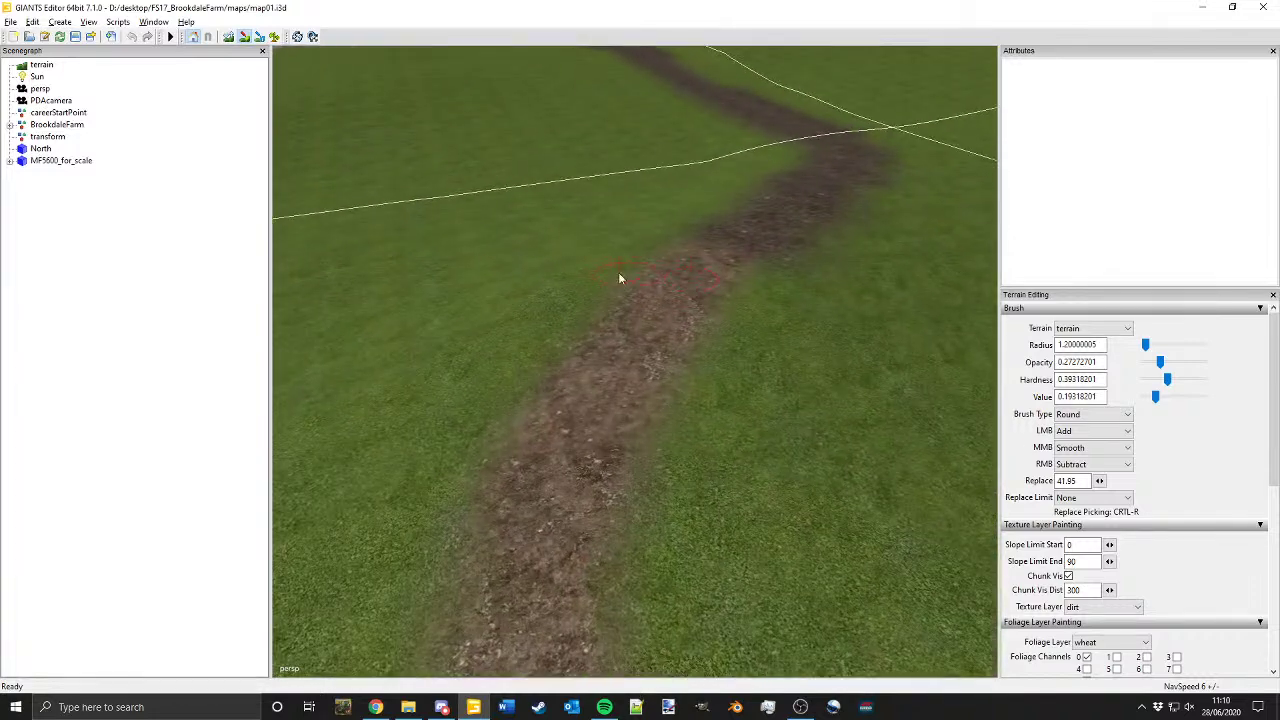
{"action": "mouse_move", "coordinate": [618, 273]}
{"action": "left_mouse_down", "text": "alt"}
{"action": "mouse_move", "coordinate": [768, 306]}
{"action": "mouse_move", "coordinate": [735, 423]}
{"action": "mouse_move", "coordinate": [698, 482]}
{"action": "mouse_move", "coordinate": [654, 468]}
{"action": "mouse_move", "coordinate": [651, 415]}
{"action": "left_mouse_up", "text": "alt"}
{"action": "scroll", "coordinate": [698, 482], "scroll_direction": "up", "scroll_amount": 5}
{"action": "left_click_drag", "start_coordinate": [669, 462], "coordinate": [642, 381]}
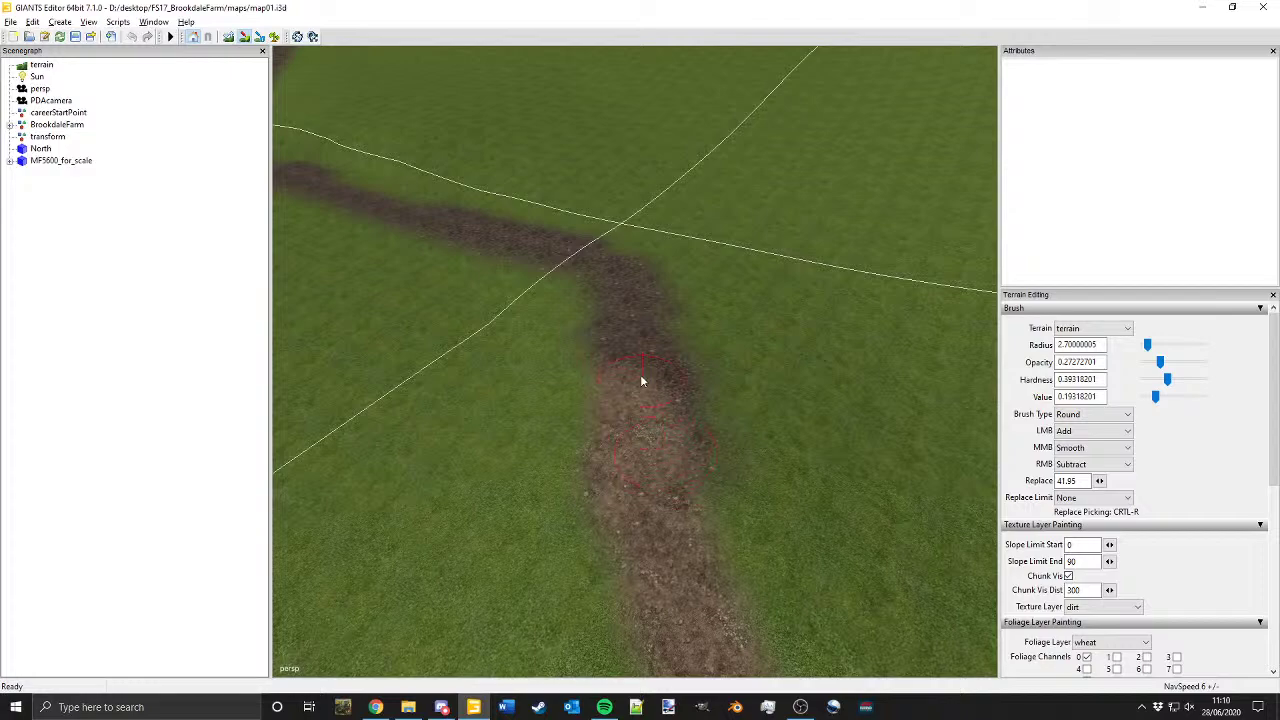
{"action": "left_click_drag", "start_coordinate": [620, 308], "coordinate": [619, 350]}
Step: Switch to foliage painting at the road junction beyond the bridge
{"action": "left_click_drag", "start_coordinate": [619, 350], "coordinate": [605, 248], "text": "alt"}
{"action": "left_click_drag", "start_coordinate": [698, 164], "coordinate": [551, 180], "text": "alt"}
{"action": "middle_click_drag", "start_coordinate": [551, 180], "coordinate": [641, 423], "text": "alt"}
{"action": "left_click_drag", "start_coordinate": [641, 423], "coordinate": [532, 438], "text": "alt"}
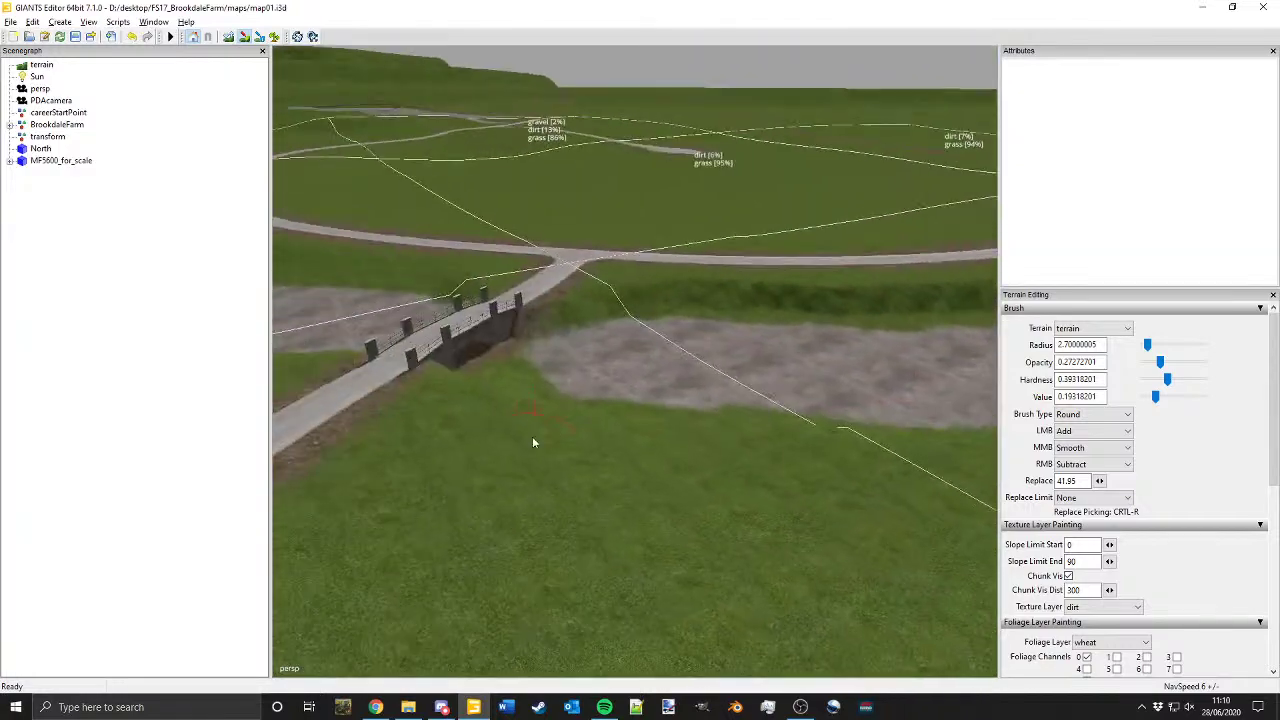
{"action": "middle_click_drag", "start_coordinate": [532, 438], "coordinate": [655, 498], "text": "alt"}
{"action": "scroll", "coordinate": [655, 498], "scroll_direction": "up", "scroll_amount": 5}
{"action": "middle_click_drag", "start_coordinate": [669, 314], "coordinate": [812, 440], "text": "alt"}
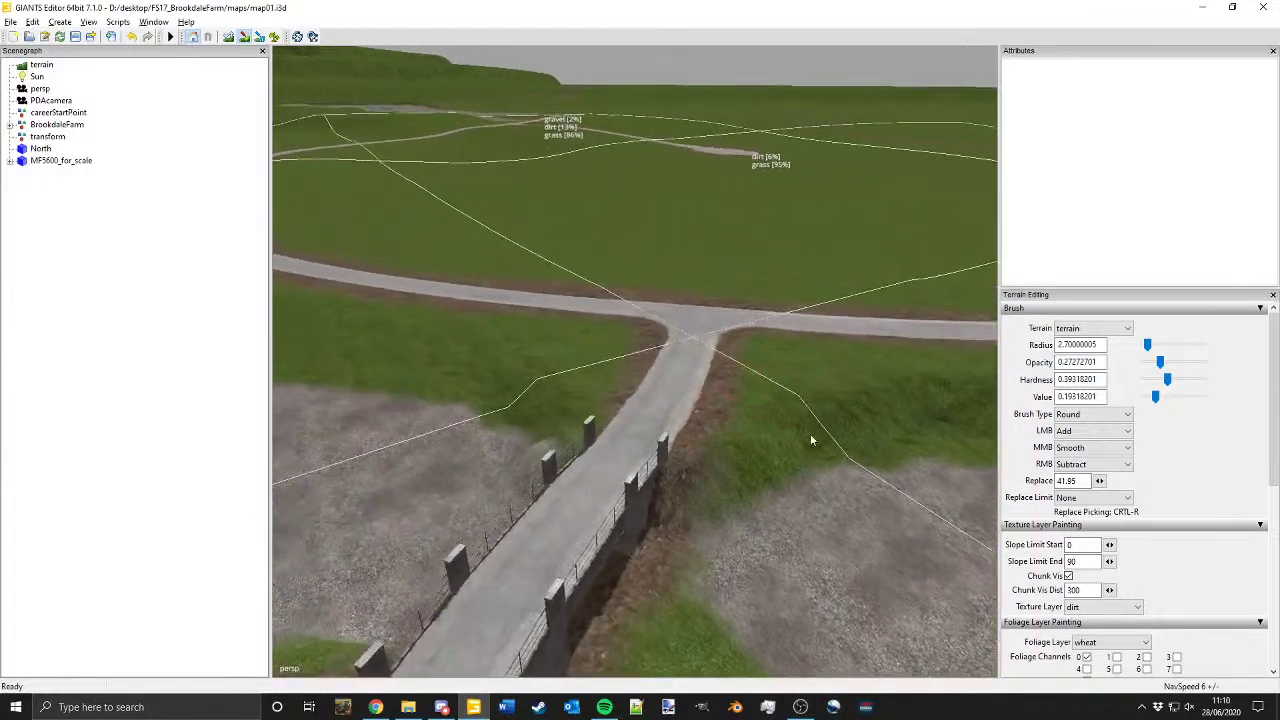
{"action": "left_click", "coordinate": [274, 37]}
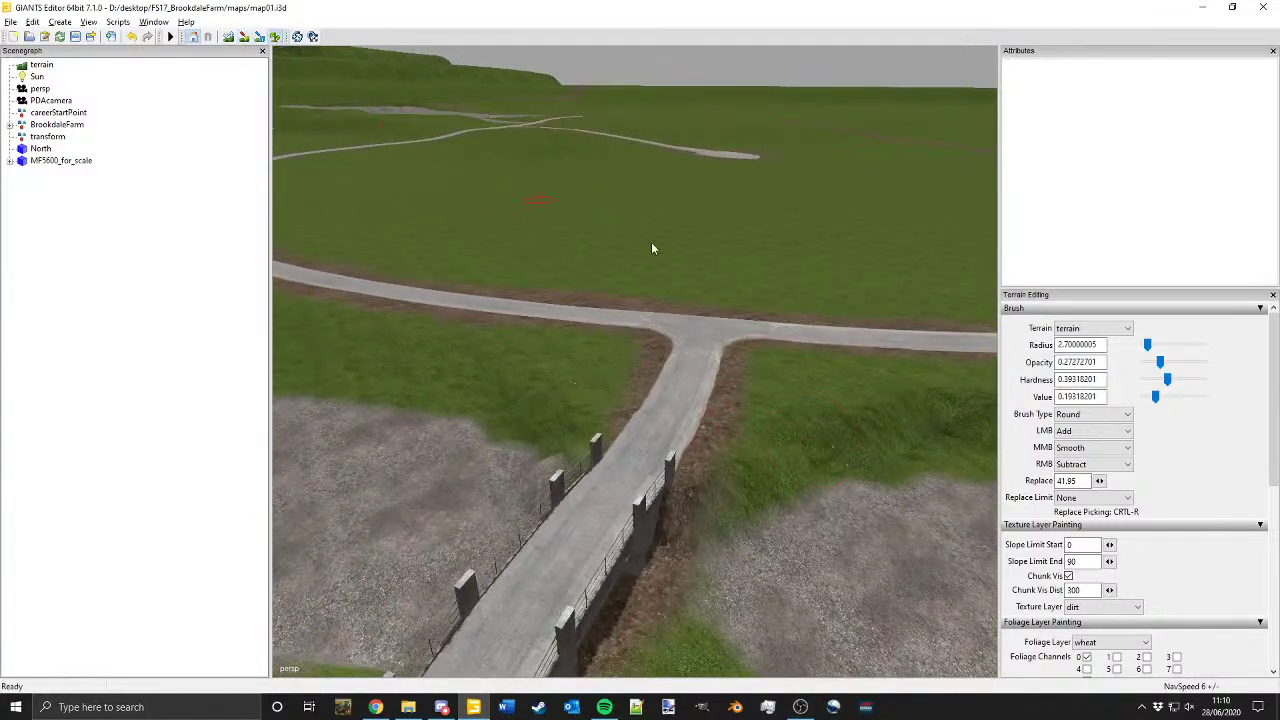
{"action": "middle_click_drag", "start_coordinate": [800, 297], "coordinate": [805, 377], "text": "alt"}
{"action": "scroll", "coordinate": [806, 381], "scroll_direction": "up", "scroll_amount": 3}
{"action": "left_click_drag", "start_coordinate": [686, 260], "coordinate": [789, 340], "text": "alt"}
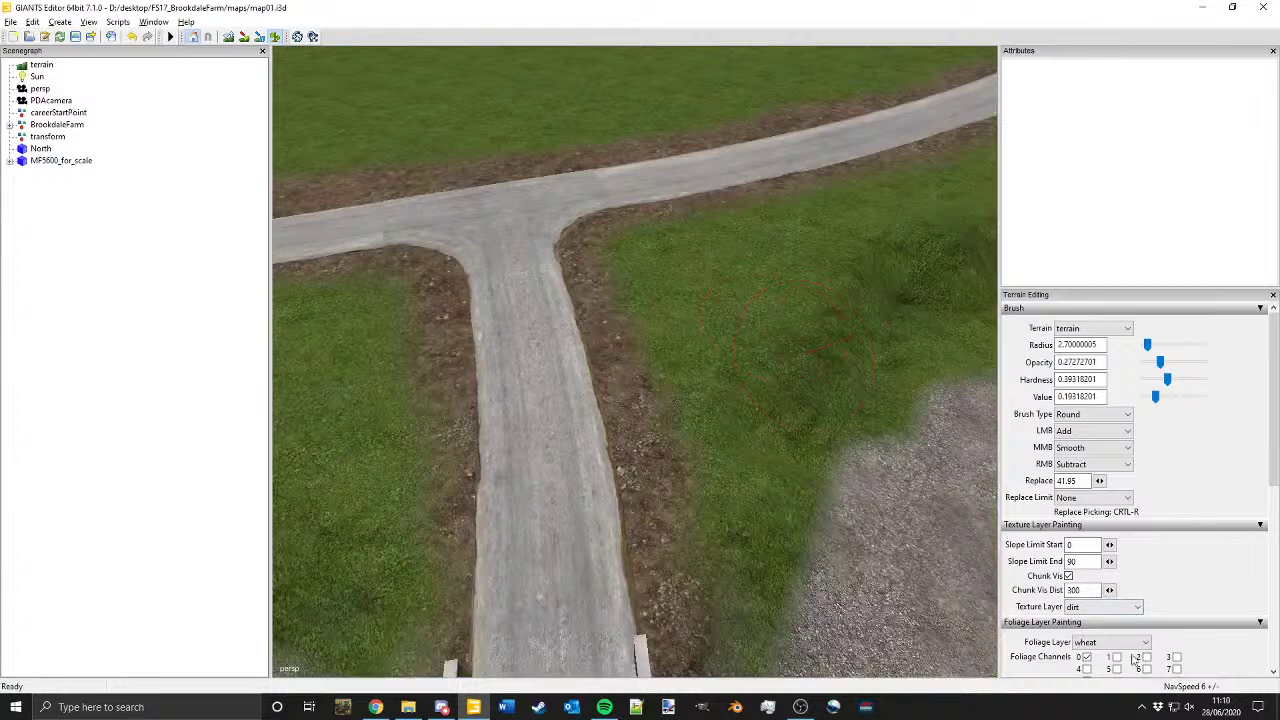
Step: Set the foliage layer to grass with foliage channels 1 and 6 enabled
{"action": "scroll", "coordinate": [1128, 639], "scroll_direction": "down", "scroll_amount": 2}
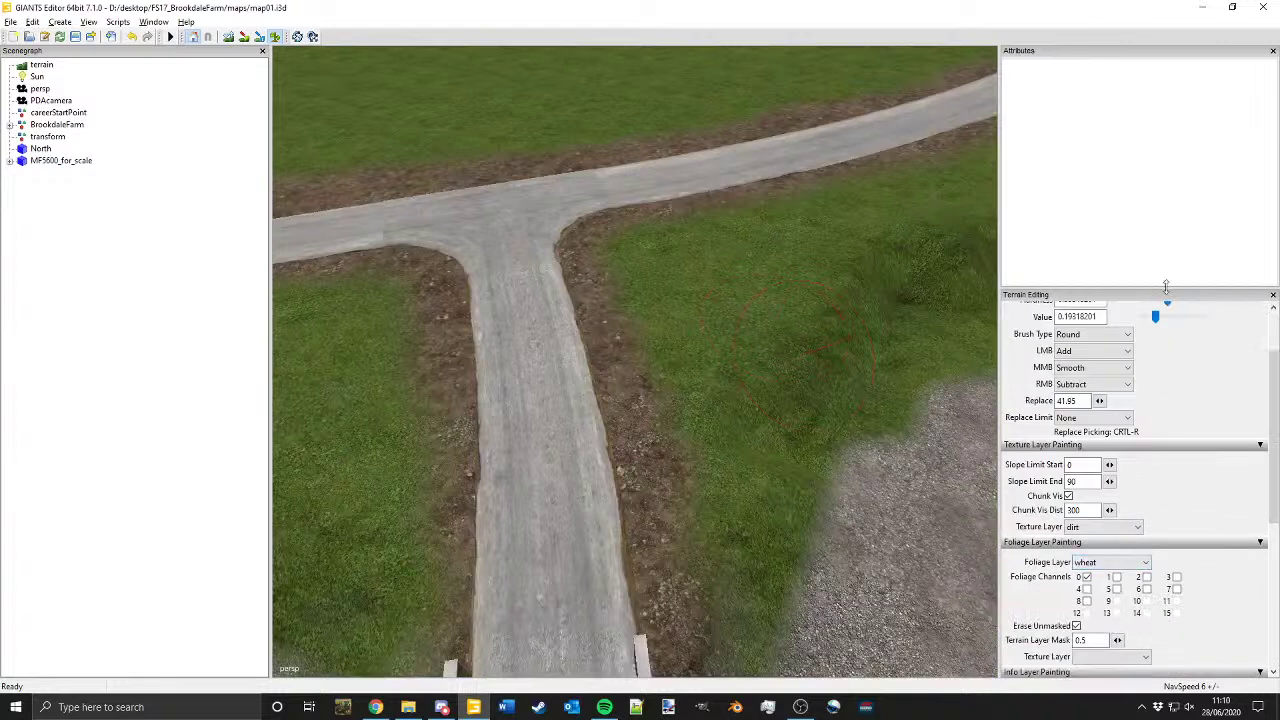
{"action": "left_click_drag", "start_coordinate": [1166, 288], "coordinate": [1160, 190]}
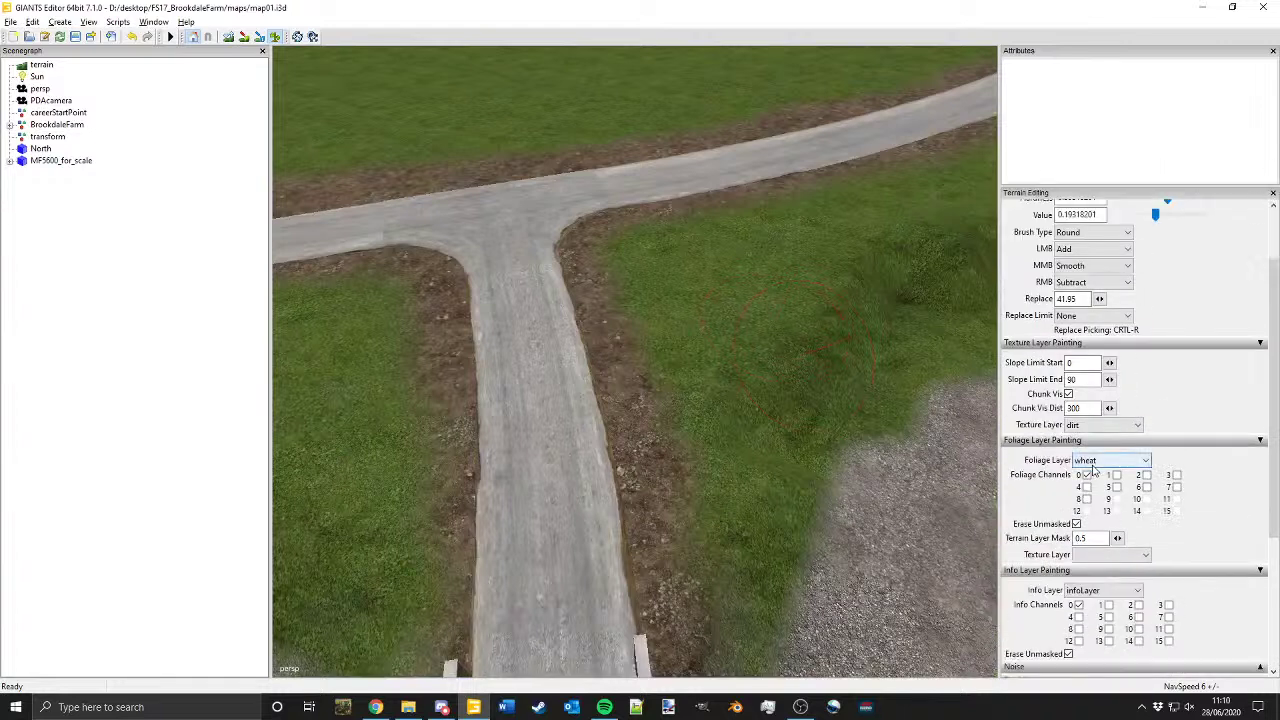
{"action": "left_click", "coordinate": [1097, 459]}
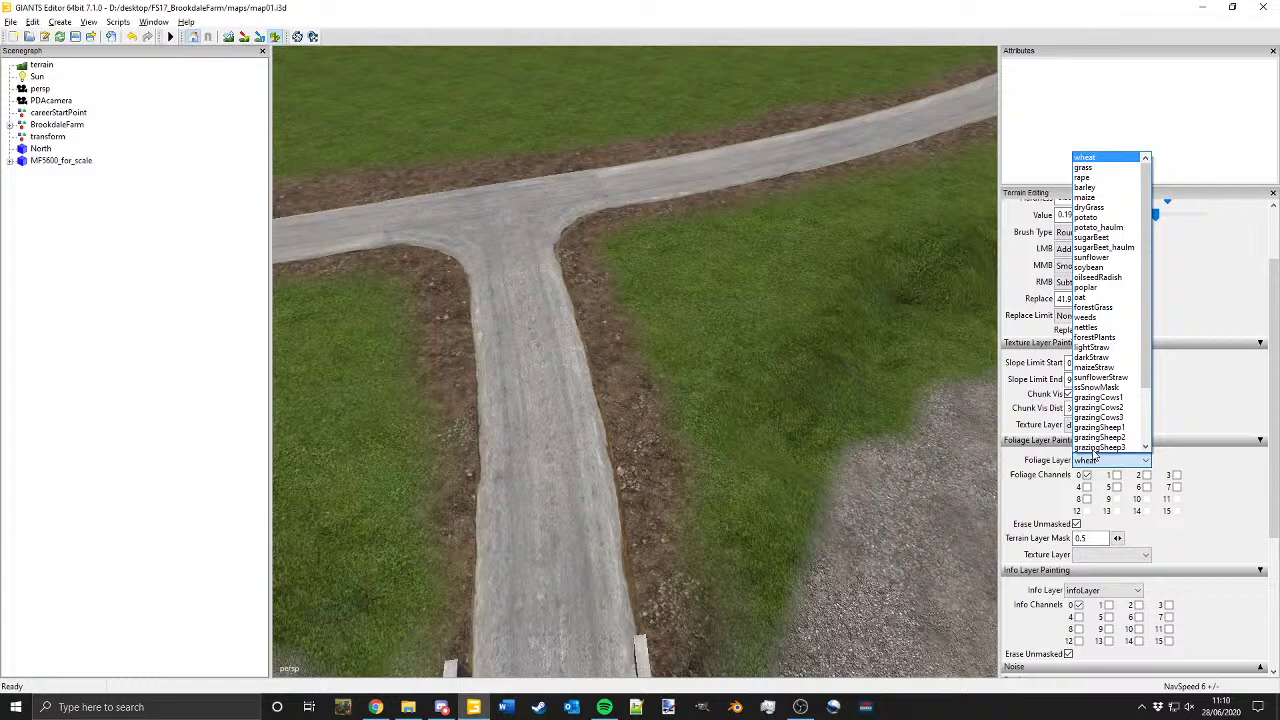
{"action": "left_click", "coordinate": [1085, 167]}
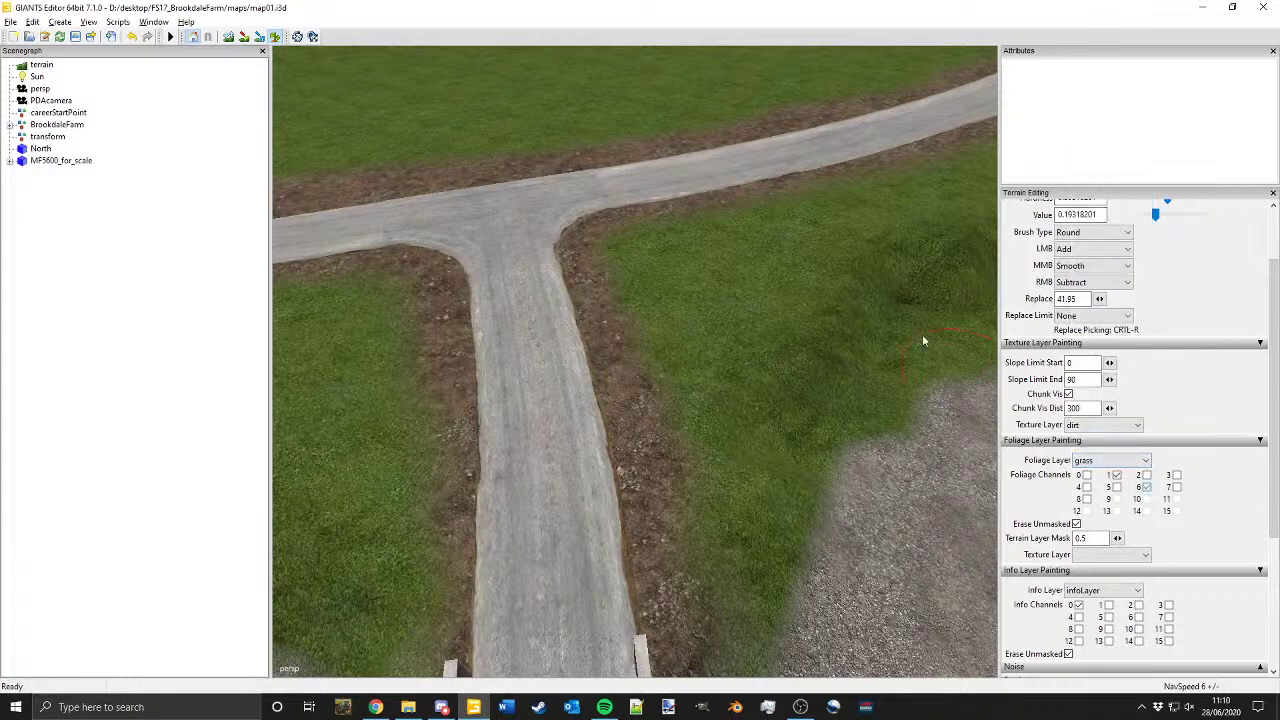
Step: Paint grass foliage over the ground at the inner corner of the road junction
{"action": "middle_click_drag", "start_coordinate": [790, 258], "coordinate": [743, 443], "text": "alt"}
{"action": "scroll", "coordinate": [754, 346], "scroll_direction": "up", "scroll_amount": 3}
{"action": "left_click_drag", "start_coordinate": [754, 346], "coordinate": [731, 363], "text": "alt"}
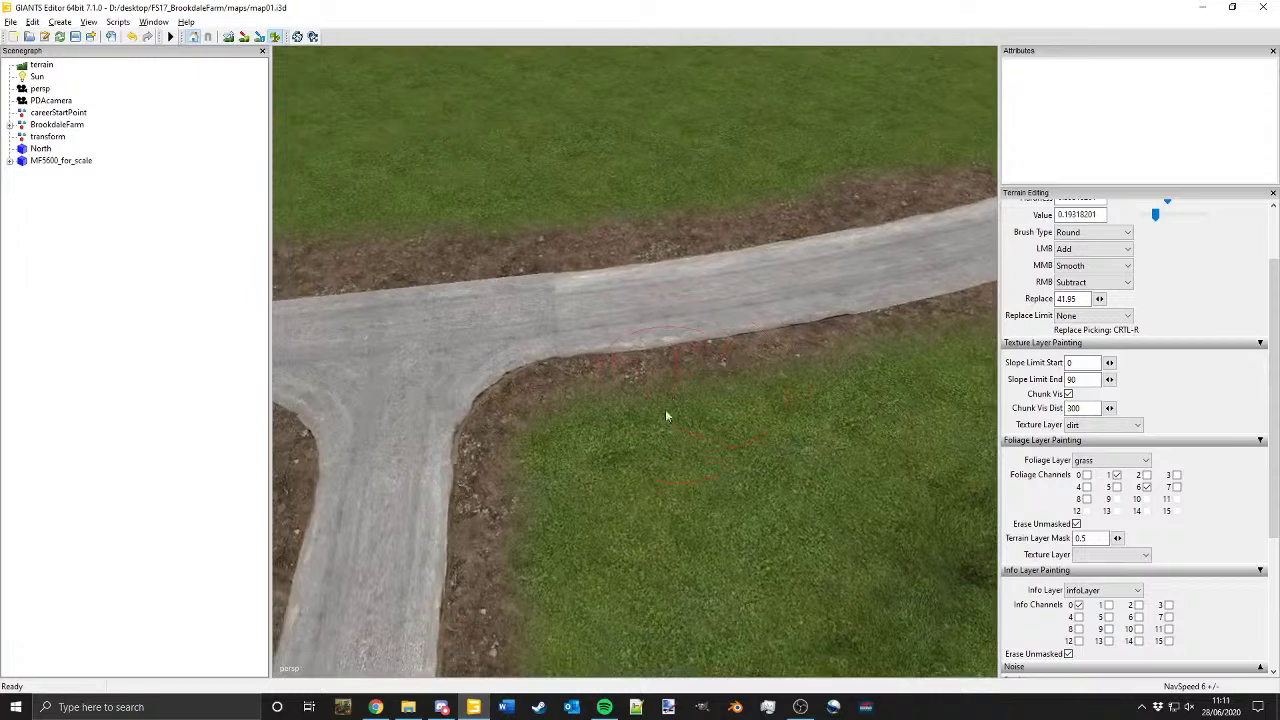
{"action": "left_click_drag", "start_coordinate": [640, 417], "coordinate": [597, 420]}
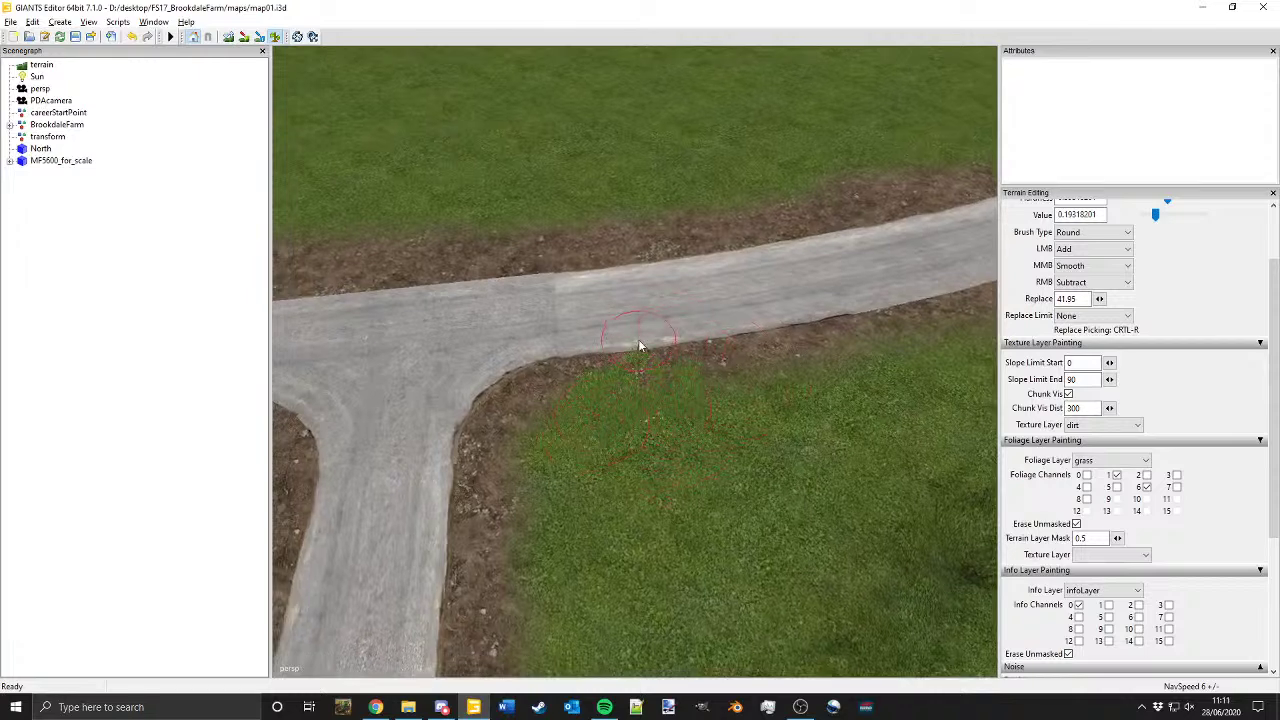
{"action": "middle_click_drag", "start_coordinate": [637, 352], "coordinate": [714, 158], "text": "alt"}
{"action": "mouse_move", "coordinate": [776, 186]}
{"action": "left_mouse_down"}
{"action": "mouse_move", "coordinate": [737, 211]}
{"action": "mouse_move", "coordinate": [755, 310]}
{"action": "left_mouse_up"}
{"action": "mouse_move", "coordinate": [822, 220]}
{"action": "middle_mouse_down", "text": "alt"}
{"action": "mouse_move", "coordinate": [785, 305]}
{"action": "mouse_move", "coordinate": [680, 404]}
{"action": "mouse_move", "coordinate": [675, 428]}
{"action": "middle_mouse_up", "text": "alt"}
{"action": "mouse_move", "coordinate": [651, 511]}
{"action": "left_mouse_down", "text": "alt"}
{"action": "mouse_move", "coordinate": [681, 475]}
{"action": "mouse_move", "coordinate": [631, 474]}
{"action": "mouse_move", "coordinate": [604, 423]}
{"action": "mouse_move", "coordinate": [678, 415]}
{"action": "left_mouse_up", "text": "alt"}
{"action": "scroll", "coordinate": [702, 437], "scroll_direction": "down", "scroll_amount": 4}
{"action": "middle_click_drag", "start_coordinate": [640, 462], "coordinate": [687, 356], "text": "alt"}
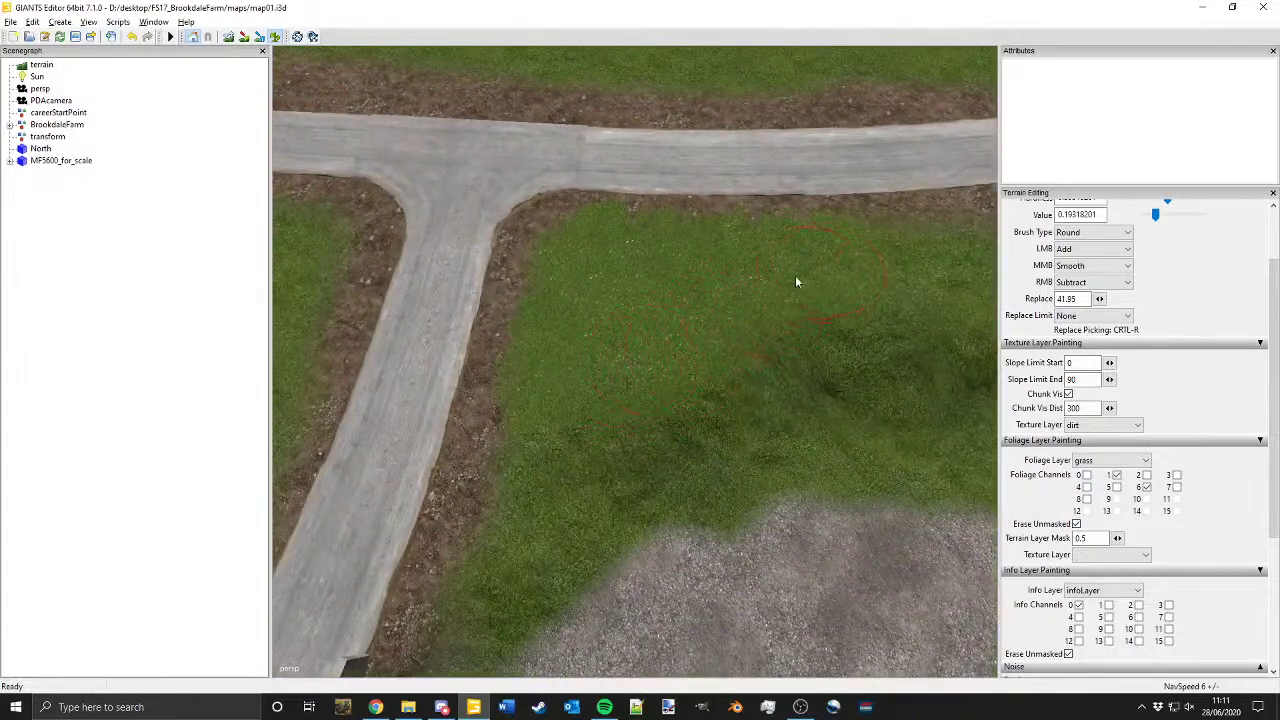
Step: Extend the grass foliage along the verge of the curving road beyond the junction corner
{"action": "middle_click_drag", "start_coordinate": [795, 282], "coordinate": [433, 458]}
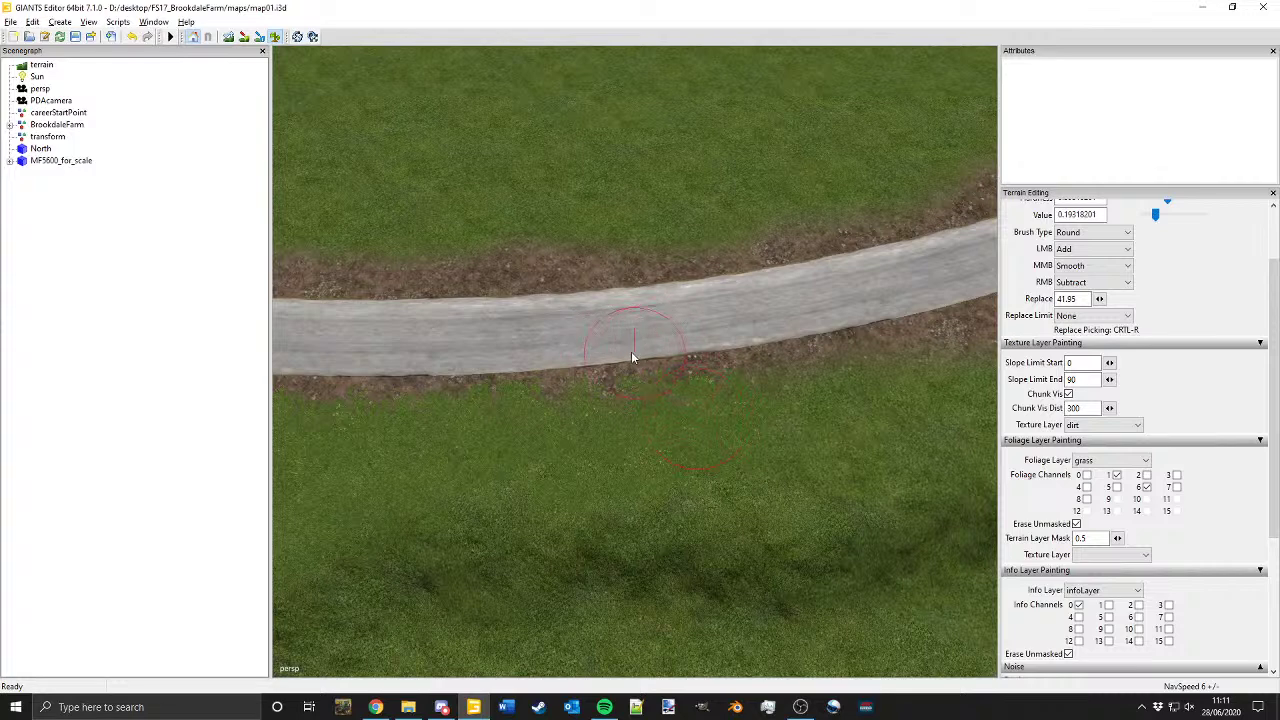
{"action": "middle_click_drag", "start_coordinate": [739, 370], "coordinate": [438, 433], "text": "alt"}
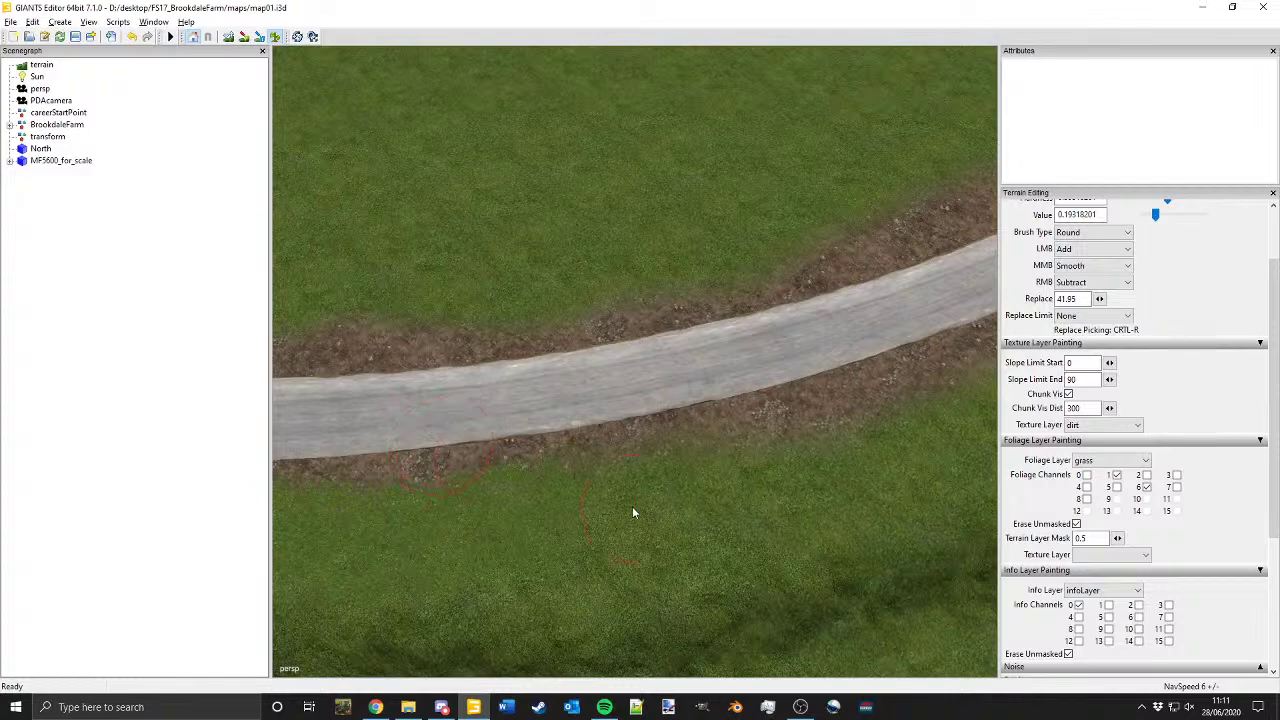
{"action": "mouse_move", "coordinate": [632, 506]}
{"action": "left_mouse_down"}
{"action": "mouse_move", "coordinate": [737, 501]}
{"action": "mouse_move", "coordinate": [877, 450]}
{"action": "left_mouse_up"}
{"action": "middle_click_drag", "start_coordinate": [877, 450], "coordinate": [563, 566], "text": "alt"}
Step: Paint grass foliage on the ground on both sides of the road leading up to the bridge, and exit foliage painting
{"action": "left_click_drag", "start_coordinate": [673, 530], "coordinate": [577, 219], "text": "alt"}
{"action": "middle_click_drag", "start_coordinate": [577, 219], "coordinate": [593, 396], "text": "alt"}
{"action": "left_click_drag", "start_coordinate": [593, 396], "coordinate": [586, 331], "text": "alt"}
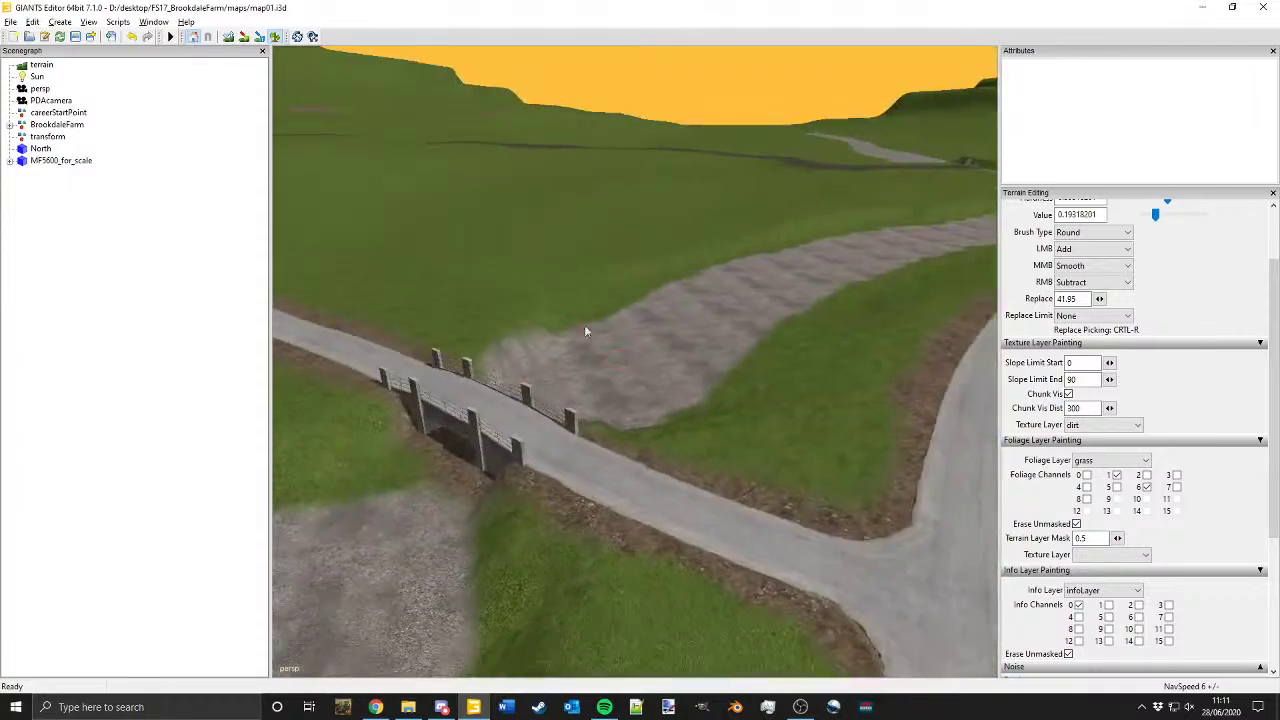
{"action": "middle_click_drag", "start_coordinate": [586, 331], "coordinate": [584, 213], "text": "alt"}
{"action": "left_click_drag", "start_coordinate": [584, 213], "coordinate": [508, 309], "text": "alt"}
{"action": "middle_click_drag", "start_coordinate": [508, 309], "coordinate": [656, 468], "text": "alt"}
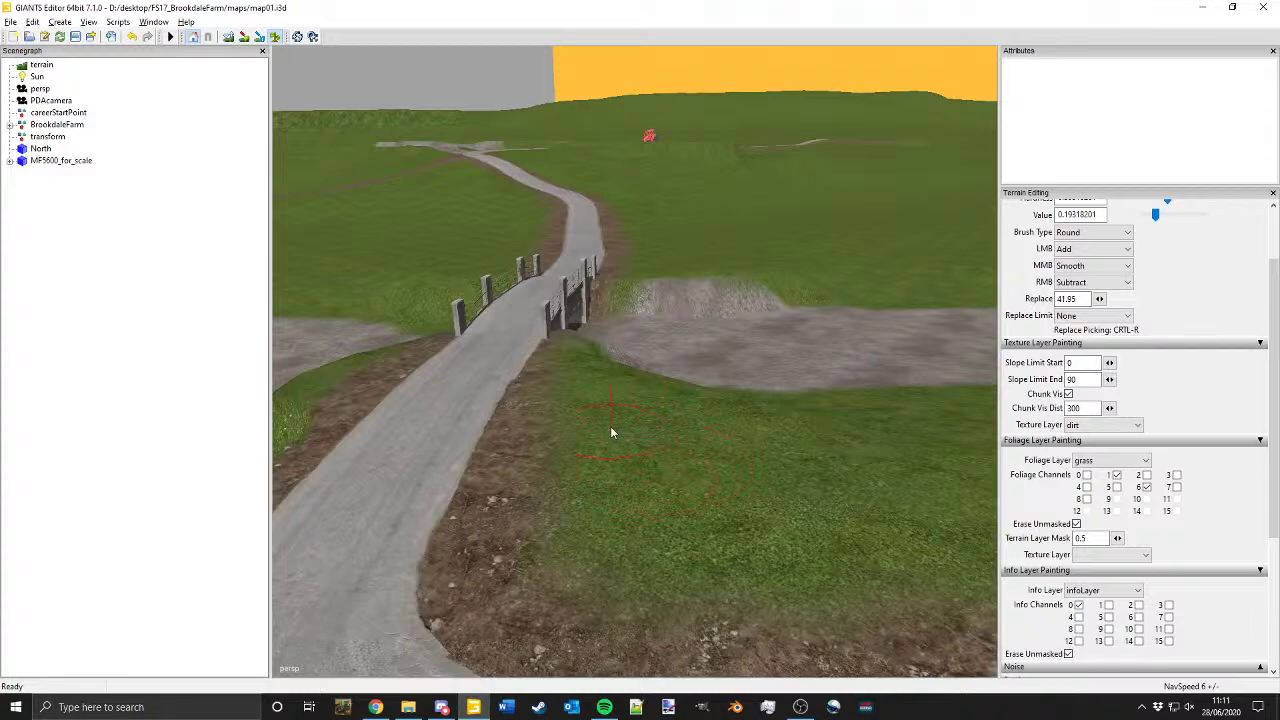
{"action": "mouse_move", "coordinate": [611, 429]}
{"action": "left_mouse_down"}
{"action": "mouse_move", "coordinate": [603, 466]}
{"action": "mouse_move", "coordinate": [660, 531]}
{"action": "mouse_move", "coordinate": [783, 546]}
{"action": "mouse_move", "coordinate": [589, 451]}
{"action": "mouse_move", "coordinate": [588, 394]}
{"action": "left_mouse_up"}
{"action": "middle_click_drag", "start_coordinate": [588, 394], "coordinate": [671, 458], "text": "alt"}
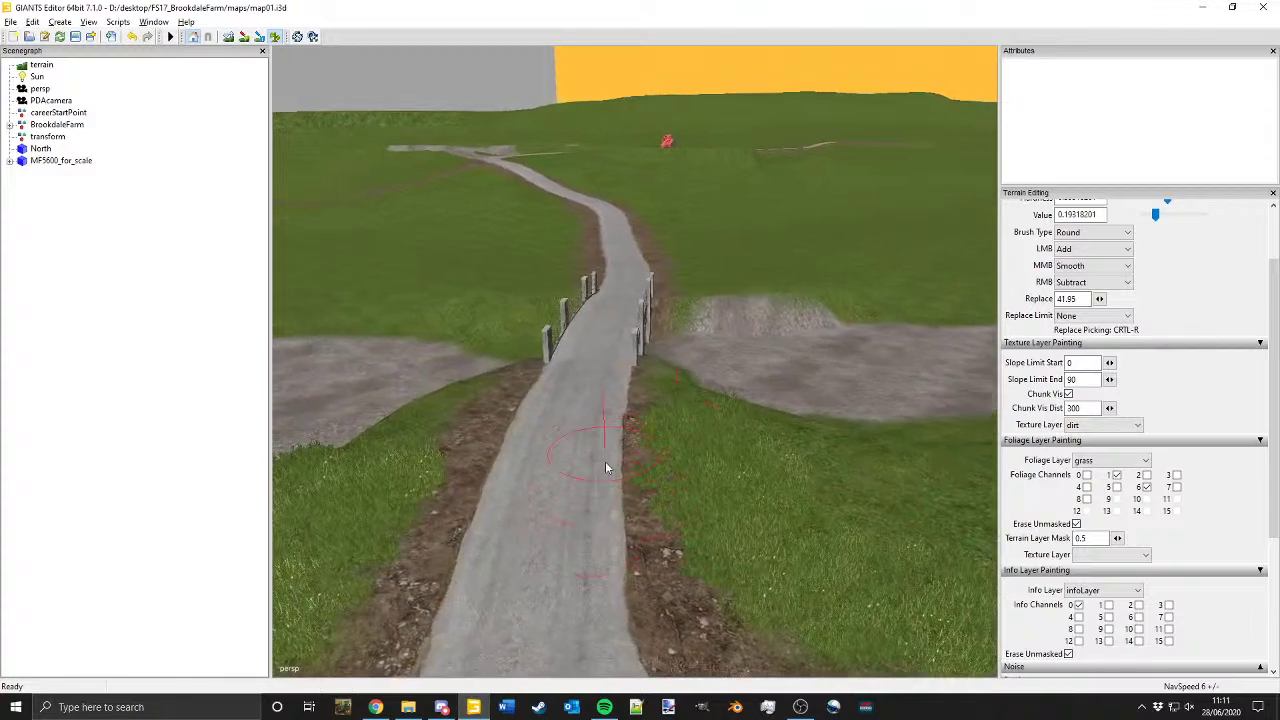
{"action": "mouse_move", "coordinate": [585, 513]}
{"action": "middle_mouse_down", "text": "alt"}
{"action": "mouse_move", "coordinate": [637, 380]}
{"action": "mouse_move", "coordinate": [683, 553]}
{"action": "middle_mouse_up", "text": "alt"}
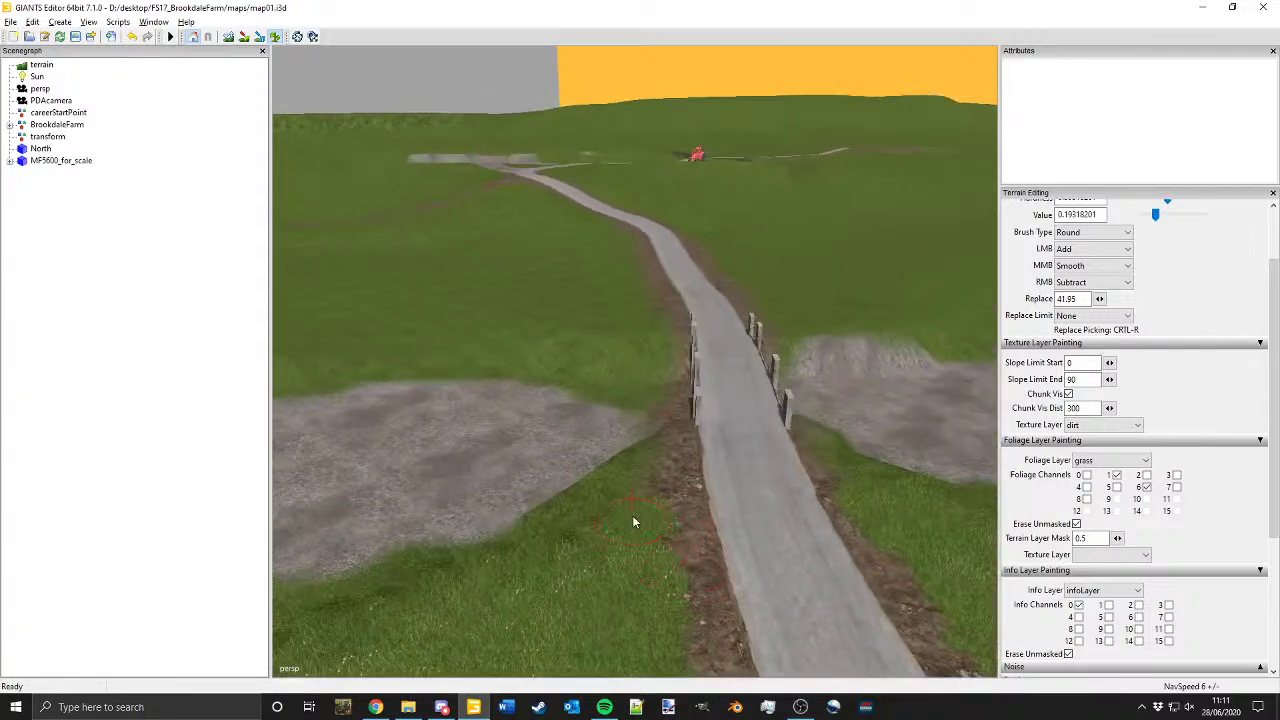
{"action": "middle_click_drag", "start_coordinate": [738, 492], "coordinate": [660, 306], "text": "alt"}
{"action": "left_click_drag", "start_coordinate": [660, 306], "coordinate": [861, 282], "text": "alt"}
{"action": "middle_click_drag", "start_coordinate": [645, 295], "coordinate": [640, 511], "text": "alt"}
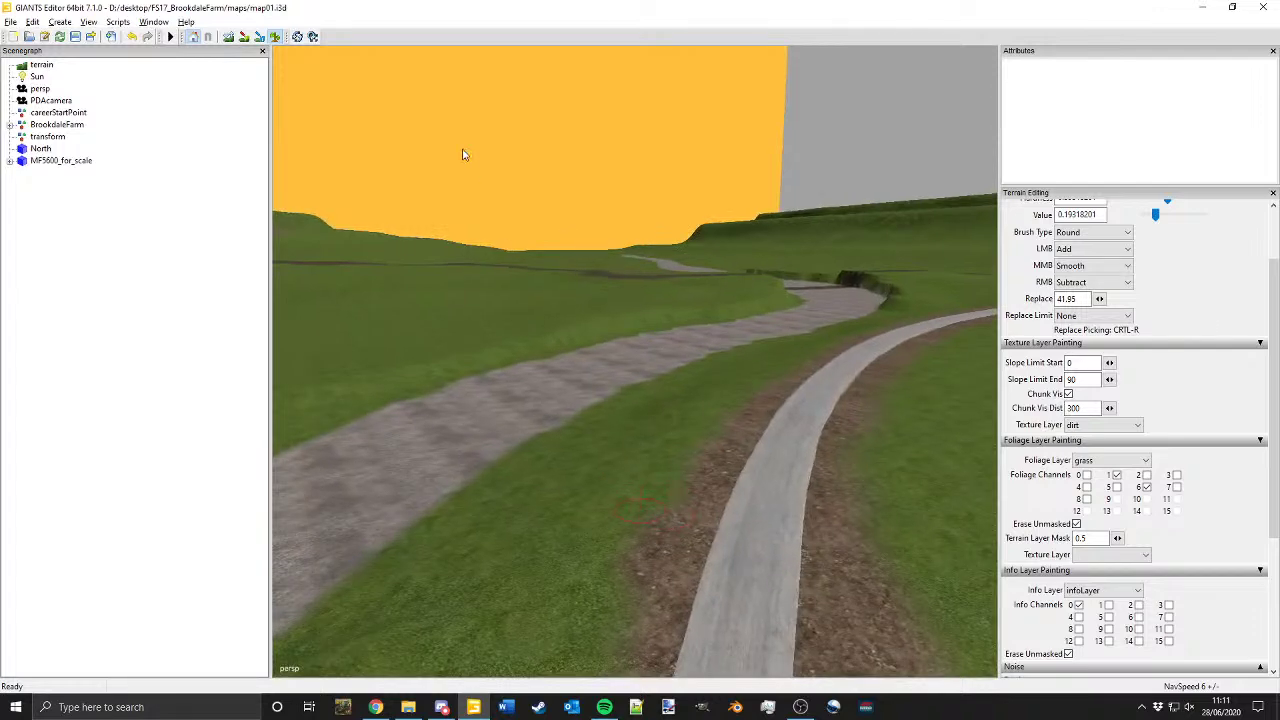
{"action": "left_click", "coordinate": [274, 39]}
Step: Inspect the roads and tracks across the terrain up to the road's unfinished end at the dirt track
{"action": "middle_click_drag", "start_coordinate": [475, 360], "coordinate": [520, 478], "text": "alt"}
{"action": "left_click_drag", "start_coordinate": [520, 478], "coordinate": [844, 487], "text": "alt"}
{"action": "middle_click_drag", "start_coordinate": [570, 390], "coordinate": [552, 493], "text": "alt"}
{"action": "left_click_drag", "start_coordinate": [552, 493], "coordinate": [478, 483], "text": "alt"}
{"action": "middle_click_drag", "start_coordinate": [780, 100], "coordinate": [789, 186], "text": "alt"}
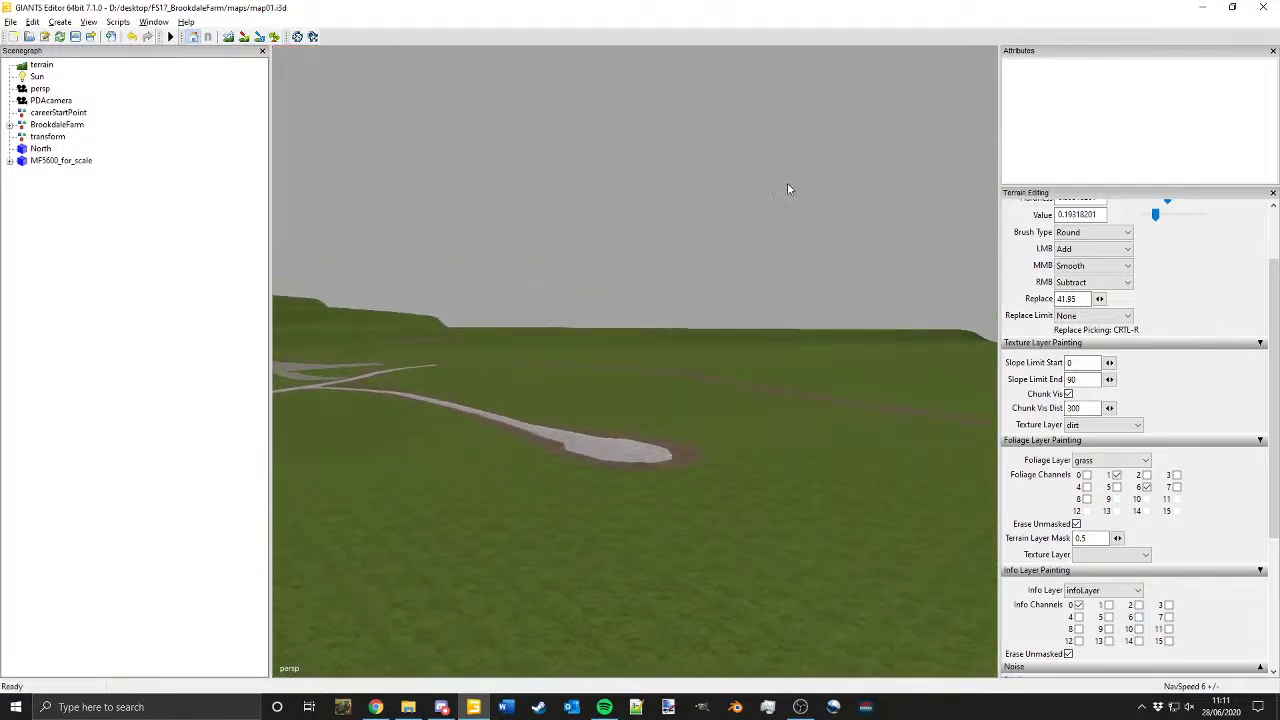
{"action": "left_click_drag", "start_coordinate": [490, 390], "coordinate": [698, 395], "text": "alt"}
{"action": "middle_click_drag", "start_coordinate": [750, 264], "coordinate": [872, 263], "text": "alt"}
{"action": "middle_click_drag", "start_coordinate": [700, 274], "coordinate": [815, 277], "text": "alt"}
{"action": "left_click_drag", "start_coordinate": [530, 395], "coordinate": [688, 436], "text": "alt"}
{"action": "right_click_drag", "start_coordinate": [608, 441], "coordinate": [767, 338], "text": "alt"}
{"action": "middle_click_drag", "start_coordinate": [767, 338], "coordinate": [590, 503], "text": "alt"}
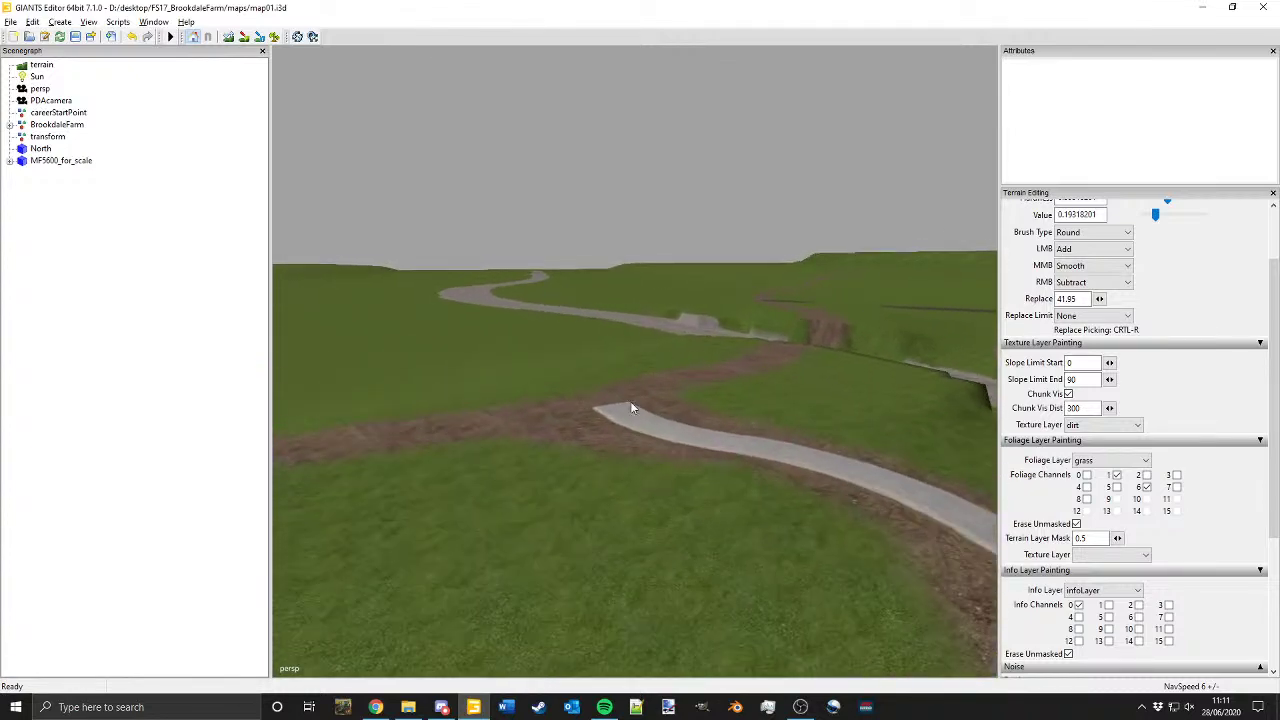
{"action": "right_click_drag", "start_coordinate": [630, 401], "coordinate": [806, 208], "text": "alt"}
{"action": "left_click_drag", "start_coordinate": [806, 208], "coordinate": [710, 300], "text": "alt"}
{"action": "middle_click_drag", "start_coordinate": [710, 300], "coordinate": [676, 384], "text": "alt"}
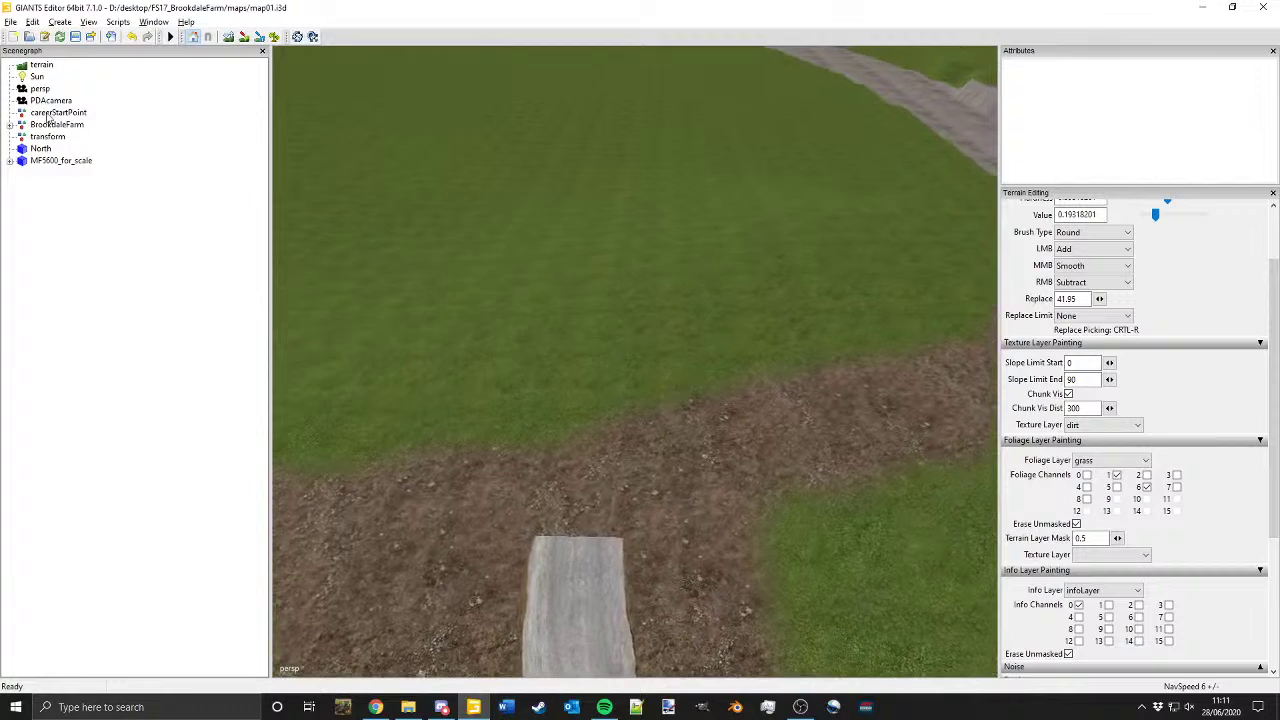
Step: Expand the BrookdaleFarm, locations and roadNetwork groups in the scene hierarchy
{"action": "left_click", "coordinate": [9, 124]}
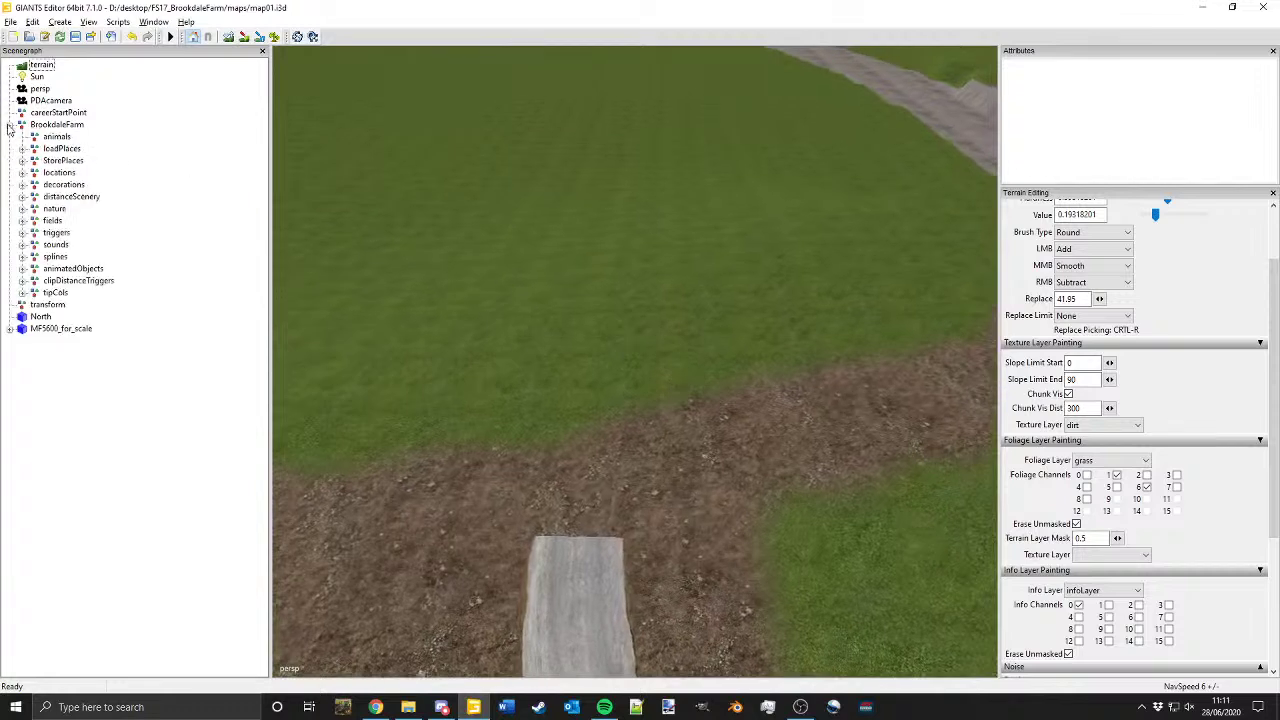
{"action": "left_click", "coordinate": [22, 173]}
{"action": "left_click", "coordinate": [42, 209]}
{"action": "left_click", "coordinate": [36, 209]}
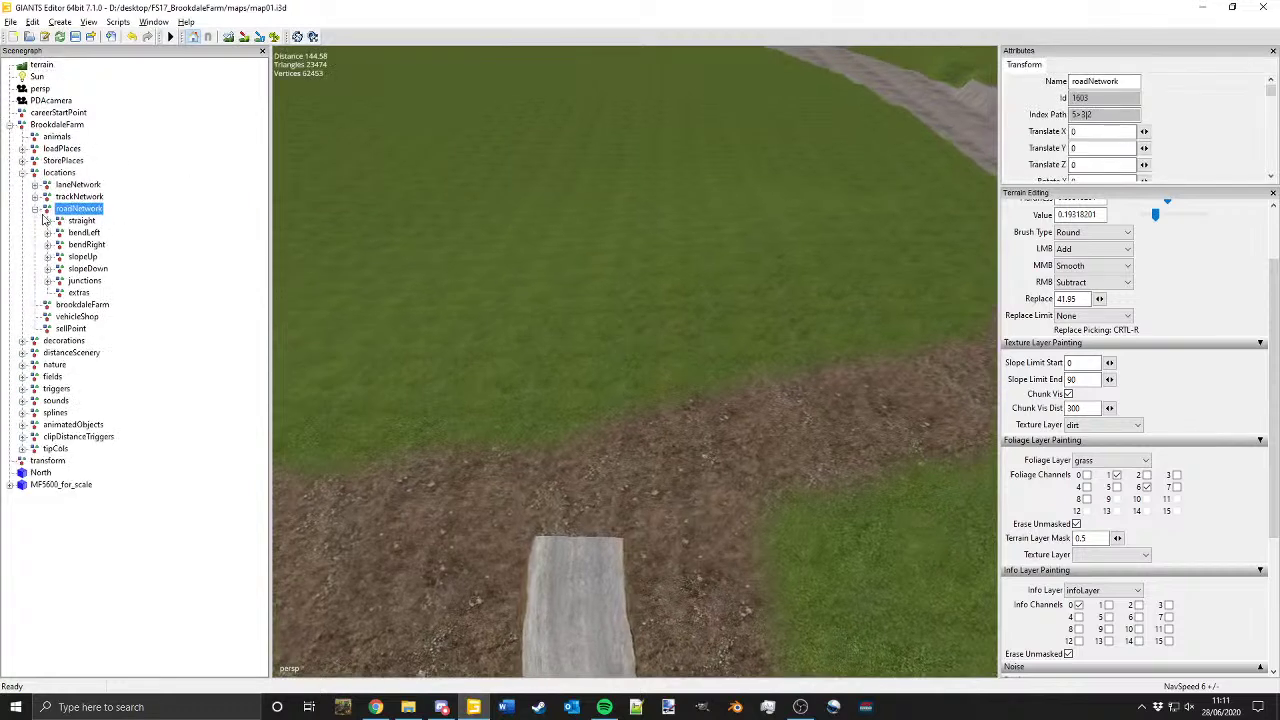
Step: Try to place the TJunction group from the road network's junctions group at the road's unfinished end
{"action": "double_click", "coordinate": [72, 283]}
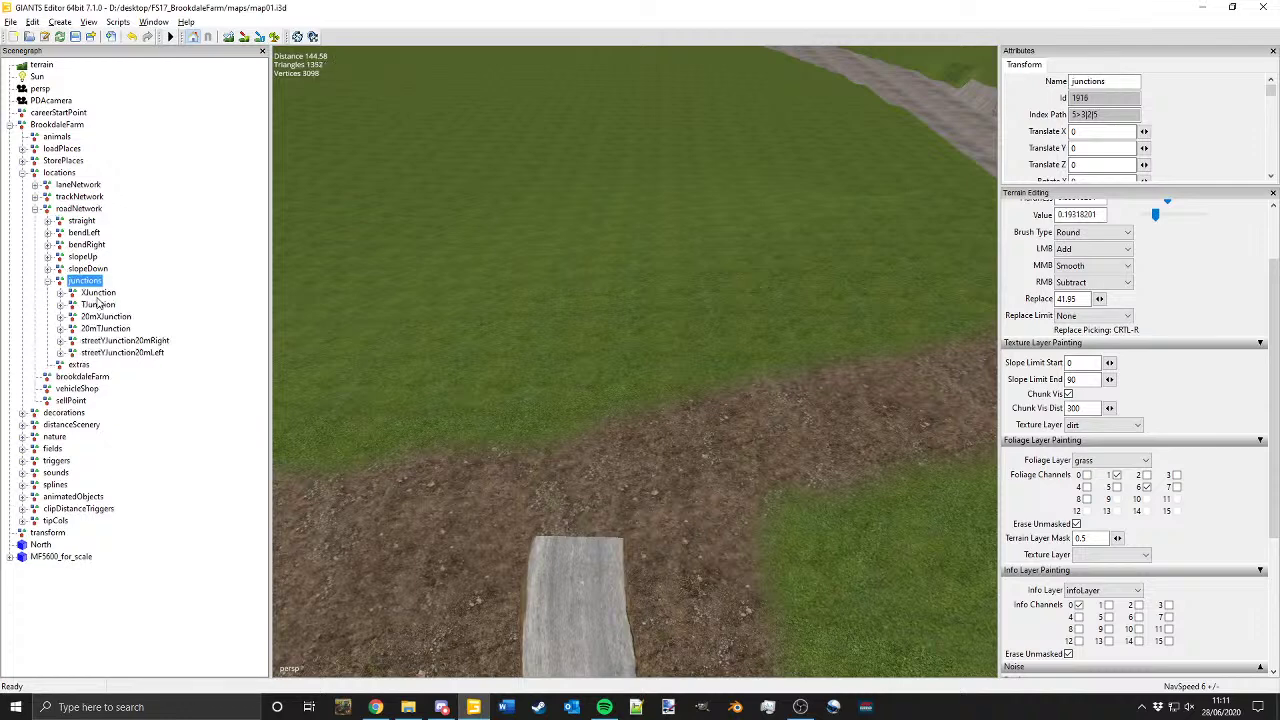
{"action": "left_click", "coordinate": [98, 305]}
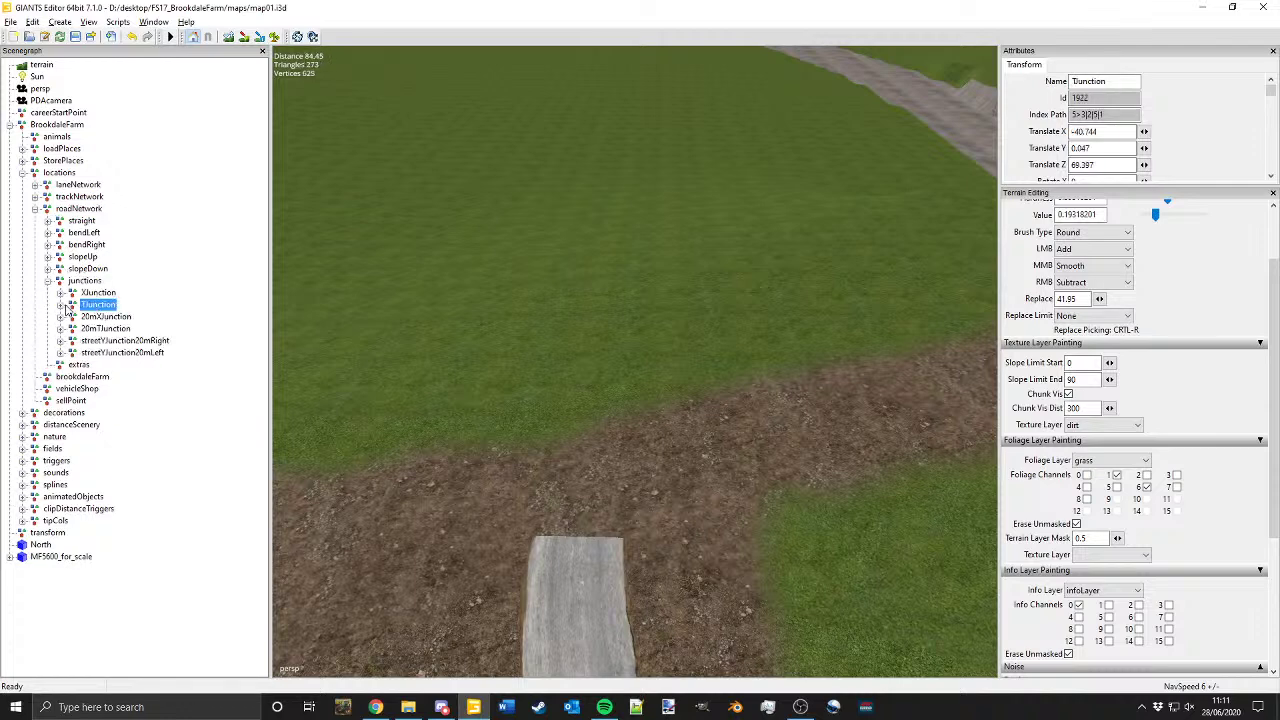
{"action": "left_click", "coordinate": [60, 305]}
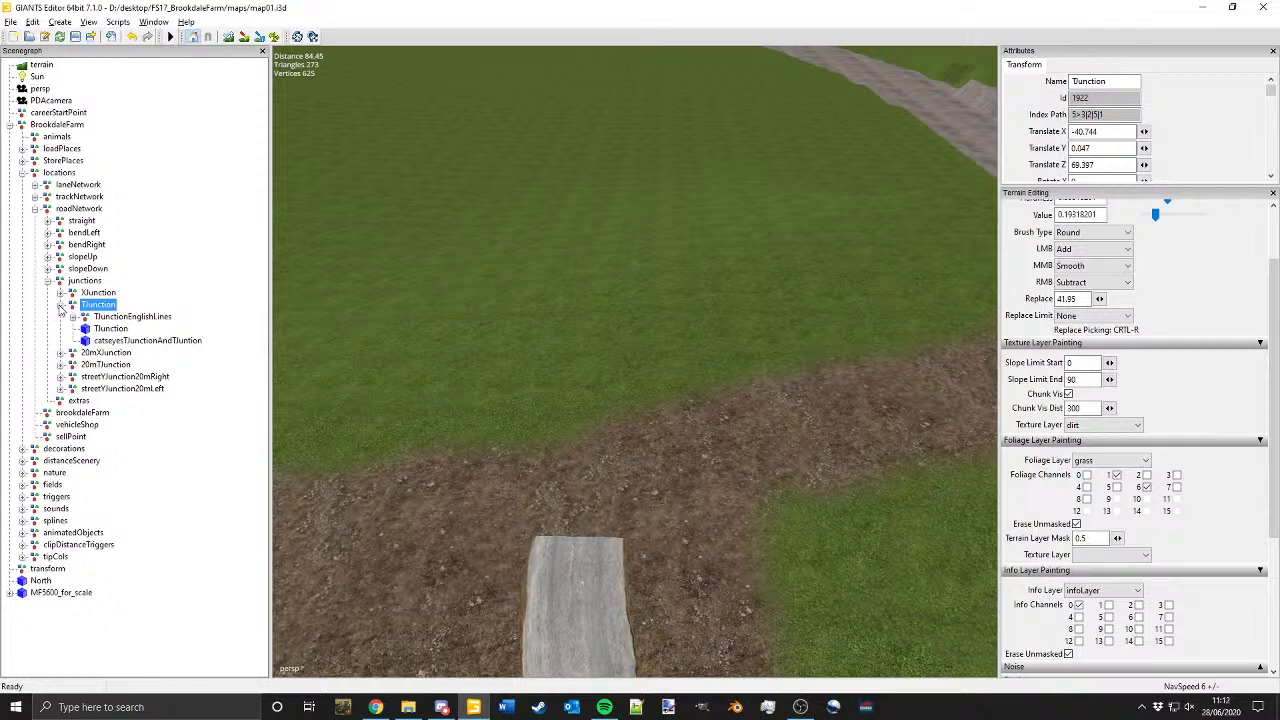
{"action": "left_click", "coordinate": [60, 305]}
{"action": "left_click_drag", "start_coordinate": [470, 244], "coordinate": [405, 289], "text": "alt"}
{"action": "left_click", "coordinate": [112, 307]}
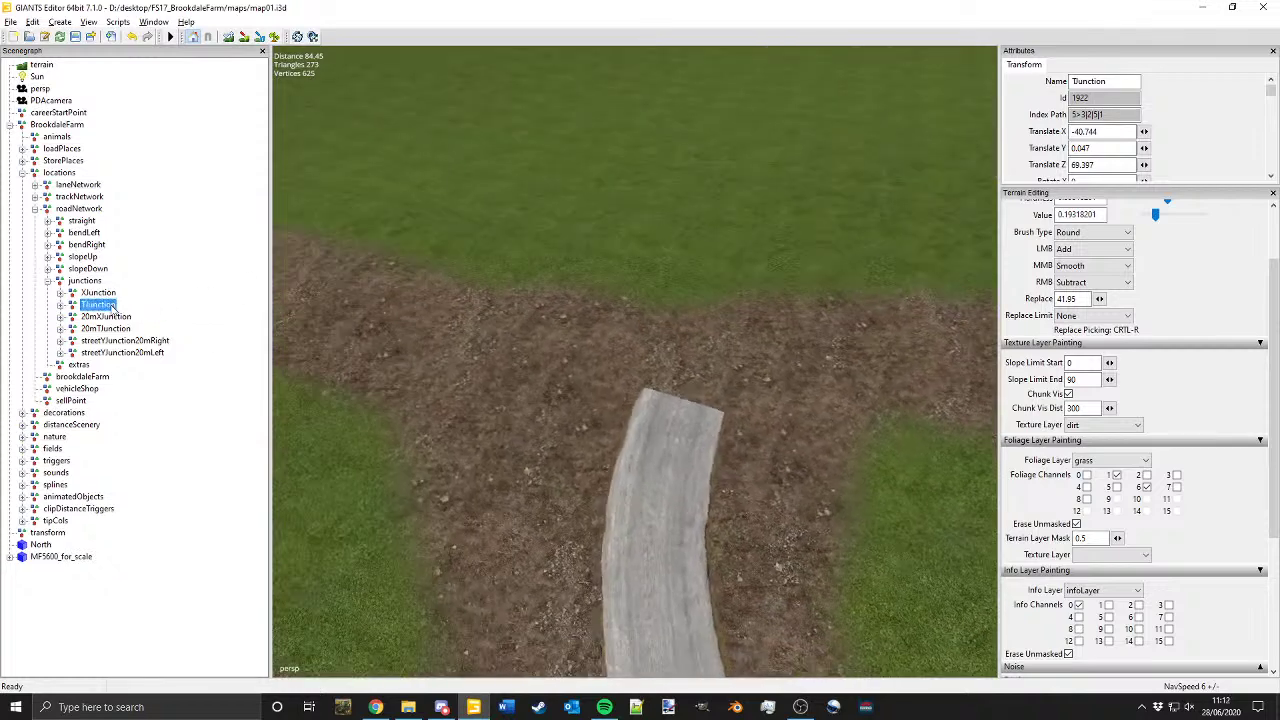
{"action": "key", "text": "ctrl+b"}
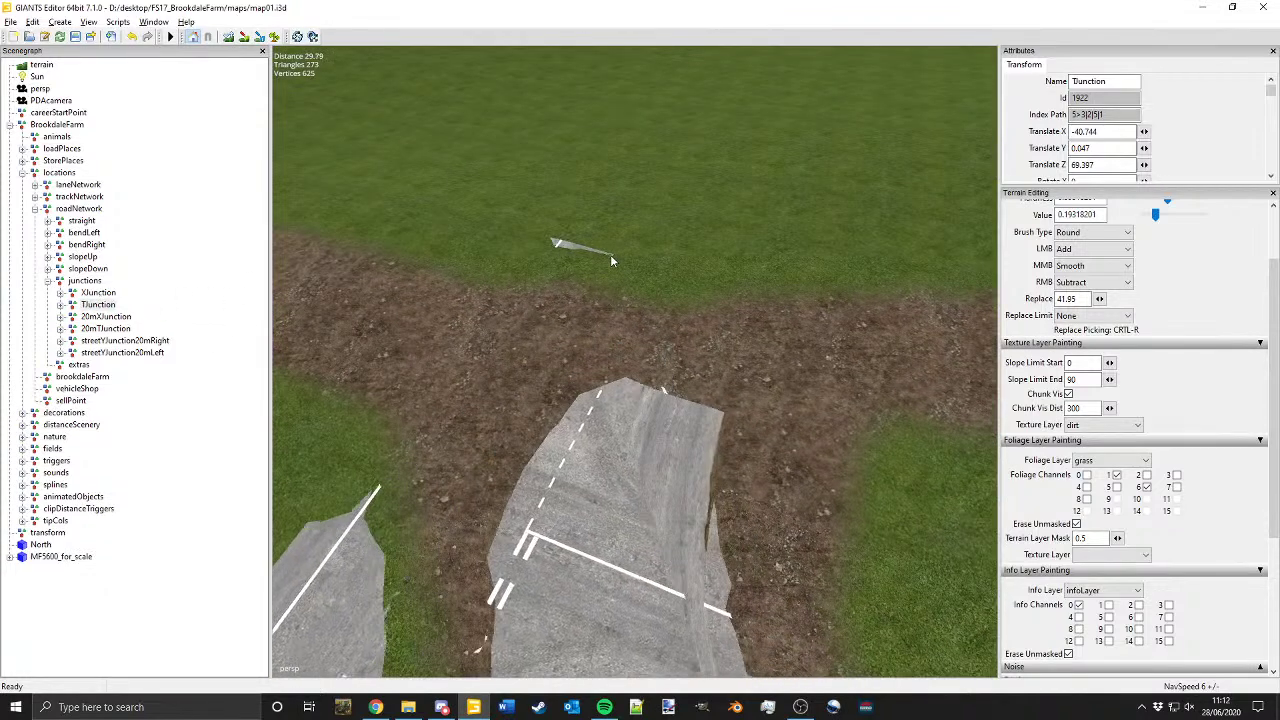
{"action": "left_click", "coordinate": [601, 266]}
Step: Set Translate X, Y and Z of the TJunction group to 0
{"action": "left_click_drag", "start_coordinate": [1114, 165], "coordinate": [1050, 138]}
{"action": "type", "text": "000"}
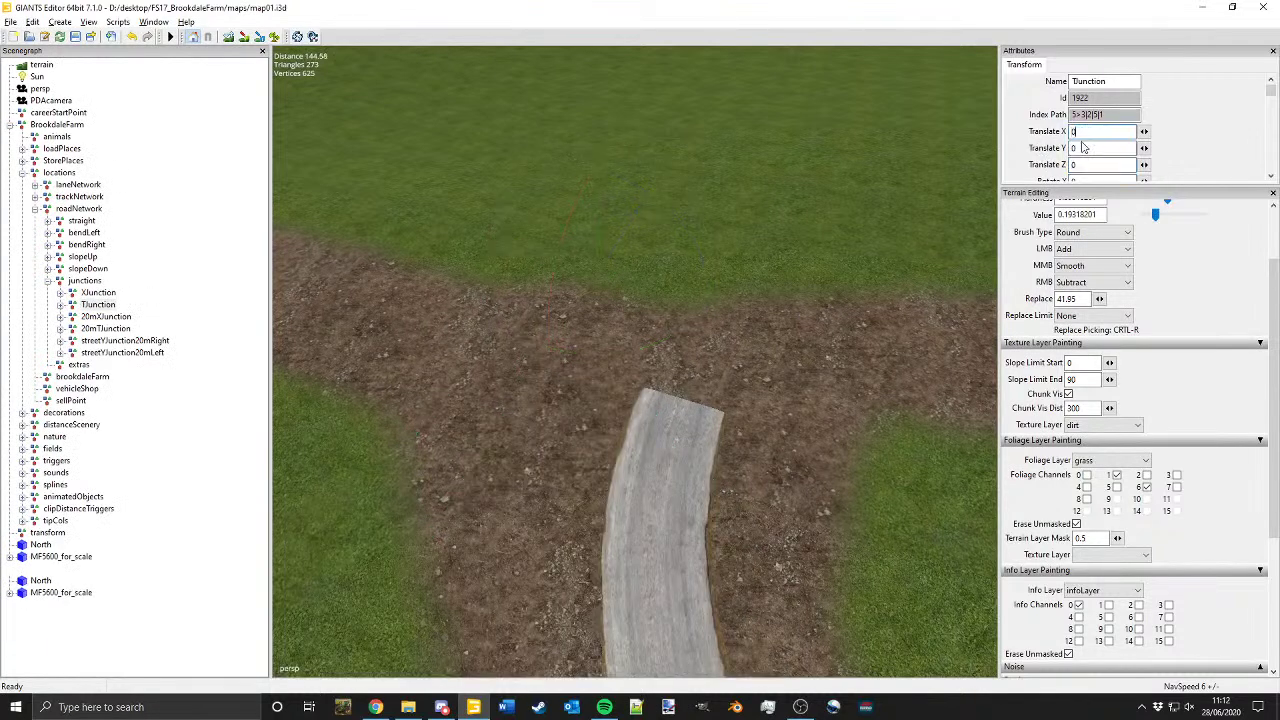
{"action": "left_click_drag", "start_coordinate": [1270, 92], "coordinate": [1267, 97]}
{"action": "left_click_drag", "start_coordinate": [486, 386], "coordinate": [540, 320], "text": "alt"}
{"action": "left_click", "coordinate": [94, 307]}
{"action": "left_click", "coordinate": [96, 317]}
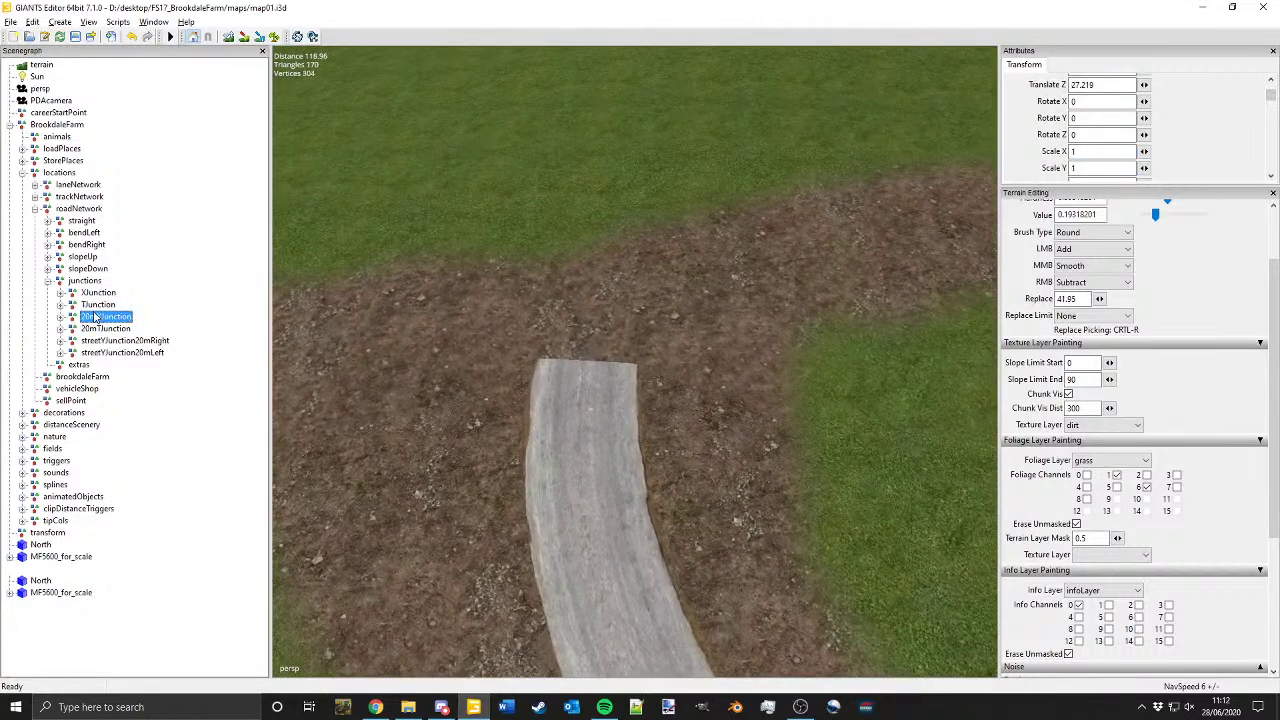
{"action": "left_click", "coordinate": [97, 306]}
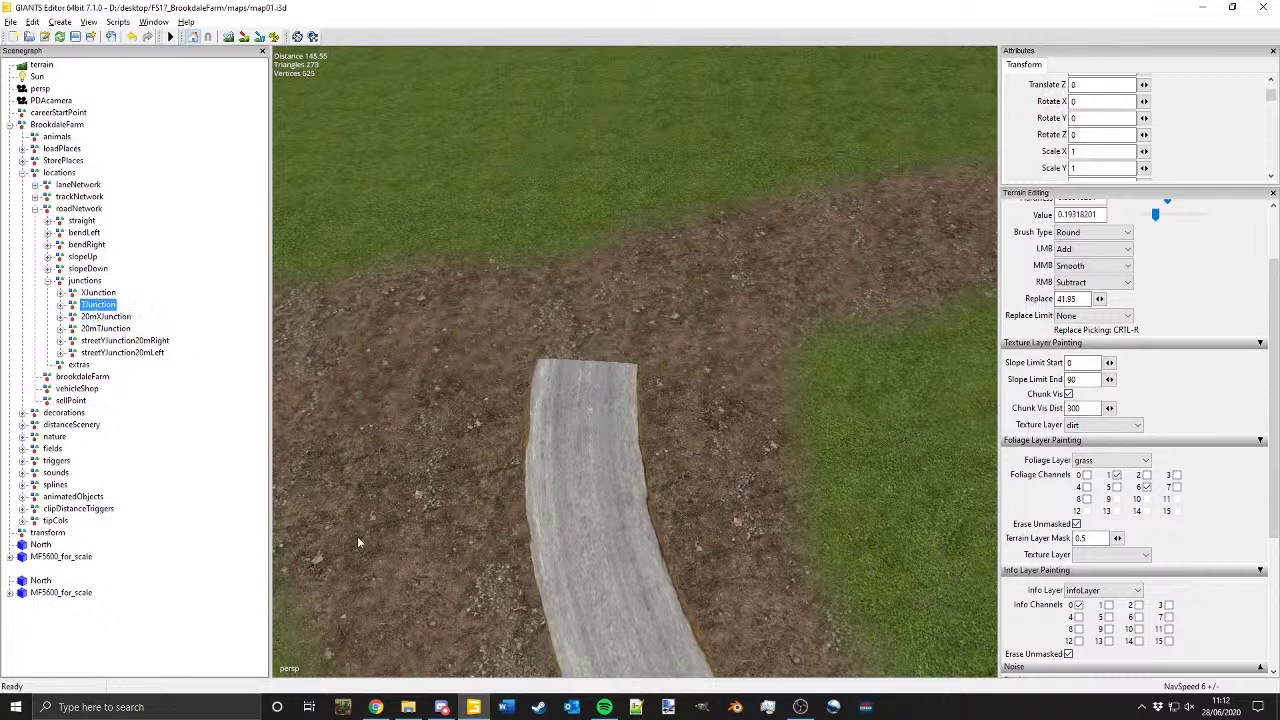
Step: Look through the textures folder of FS17_prefab_RoadPackKit in Downloads using File Explorer, and return to GIANTS Editor
{"action": "left_click", "coordinate": [405, 706]}
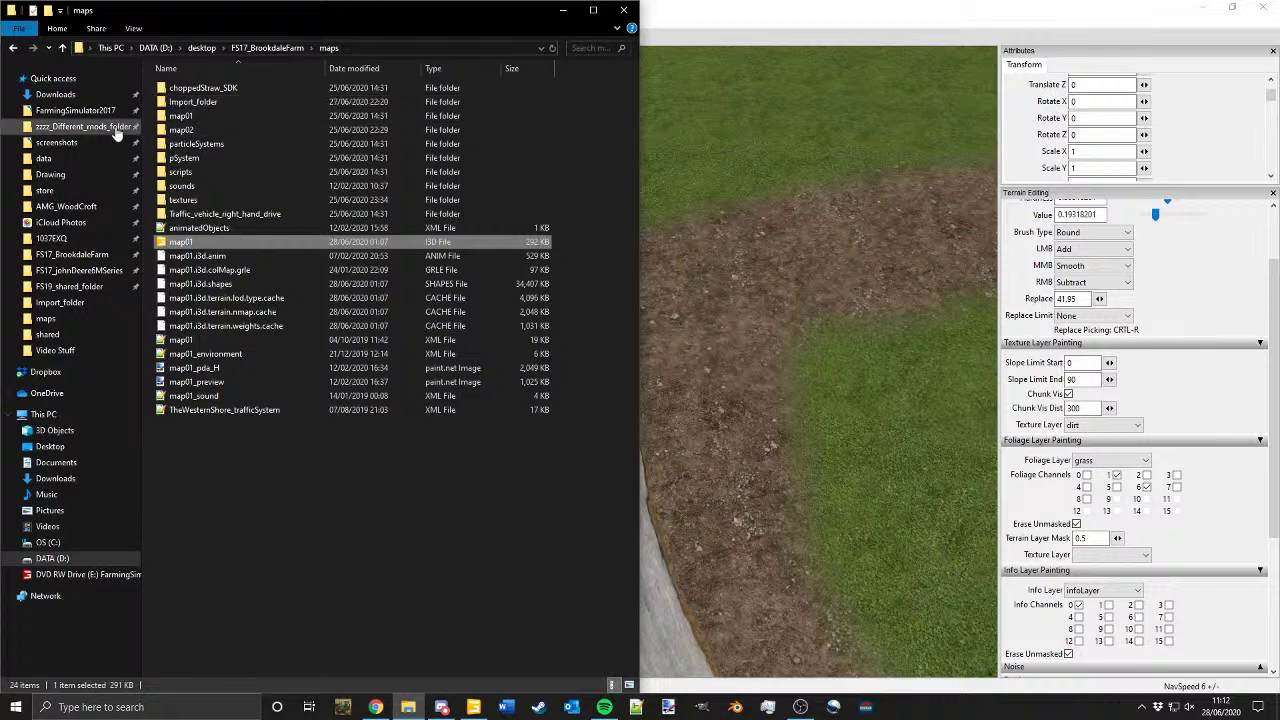
{"action": "left_click", "coordinate": [56, 94]}
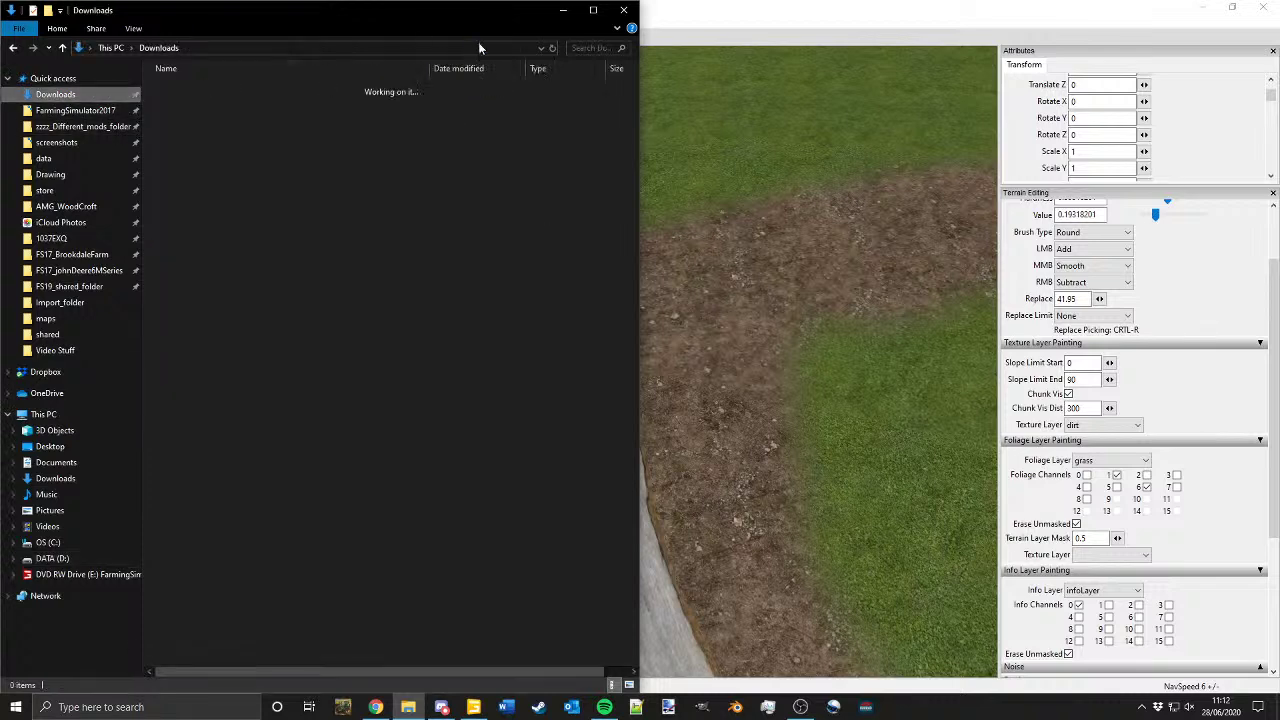
{"action": "left_click", "coordinate": [593, 10]}
{"action": "double_click", "coordinate": [280, 100]}
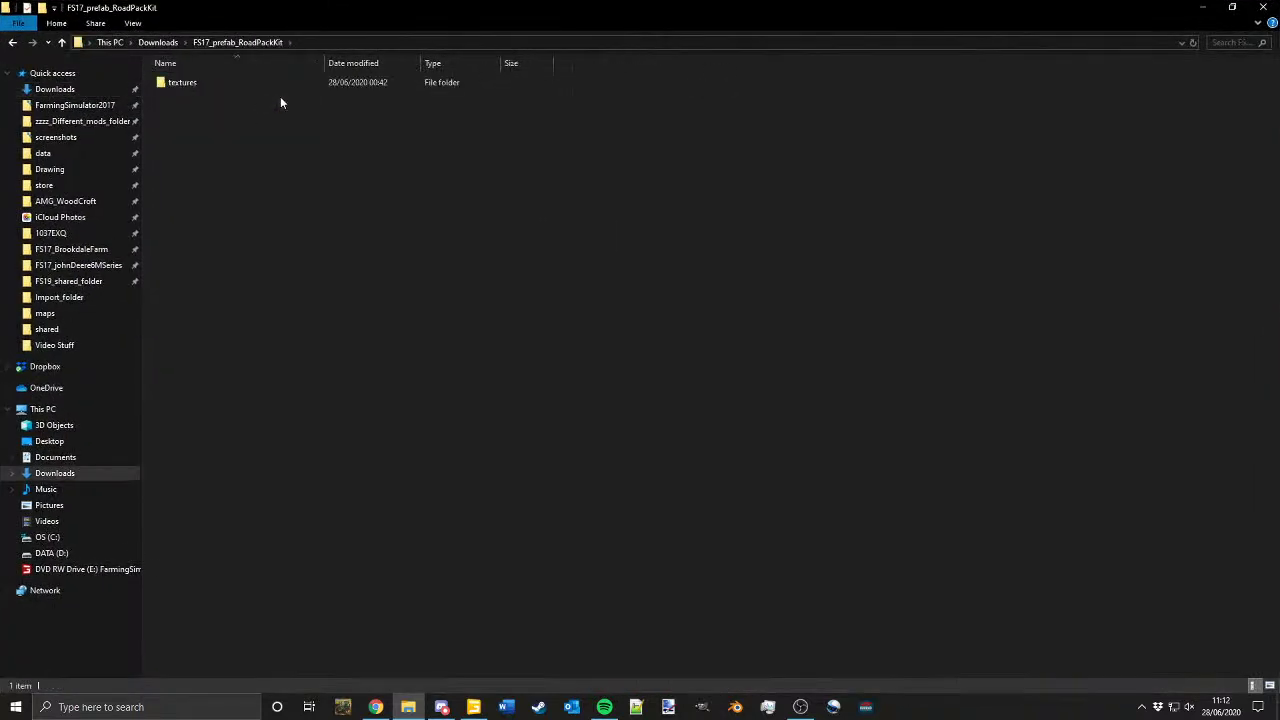
{"action": "left_click", "coordinate": [288, 86]}
{"action": "double_click", "coordinate": [288, 82]}
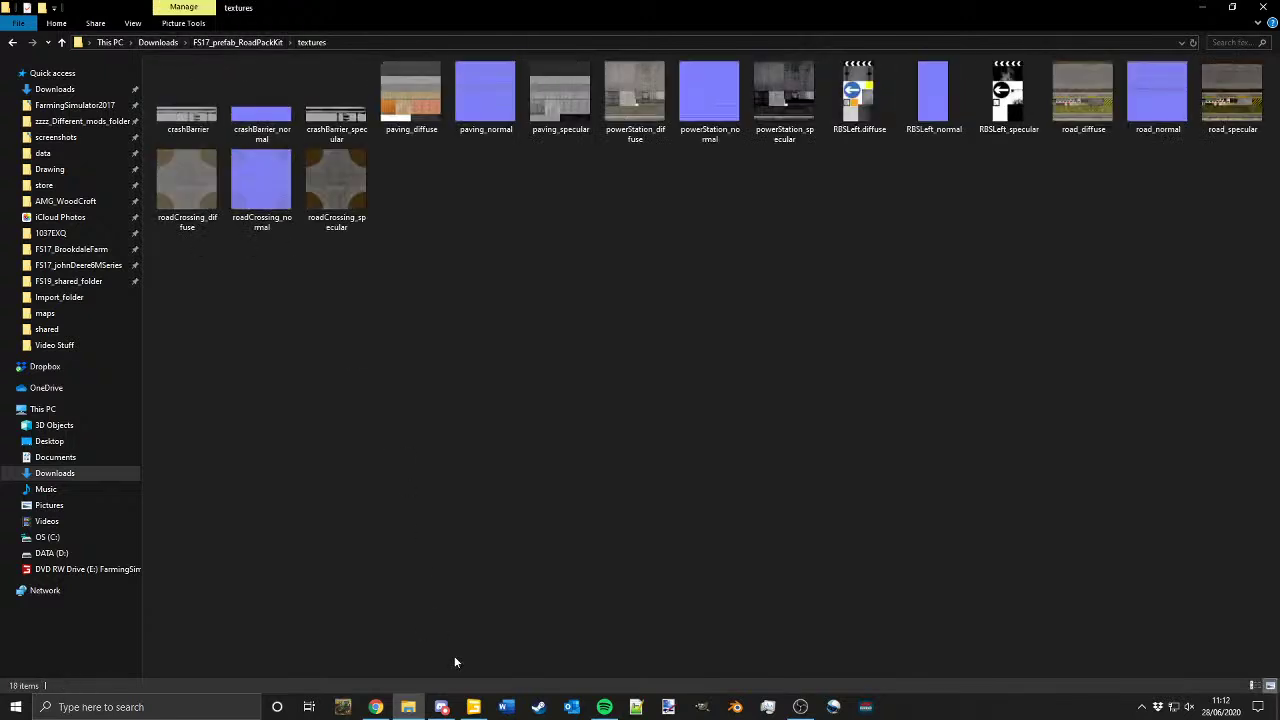
{"action": "left_click", "coordinate": [473, 707]}
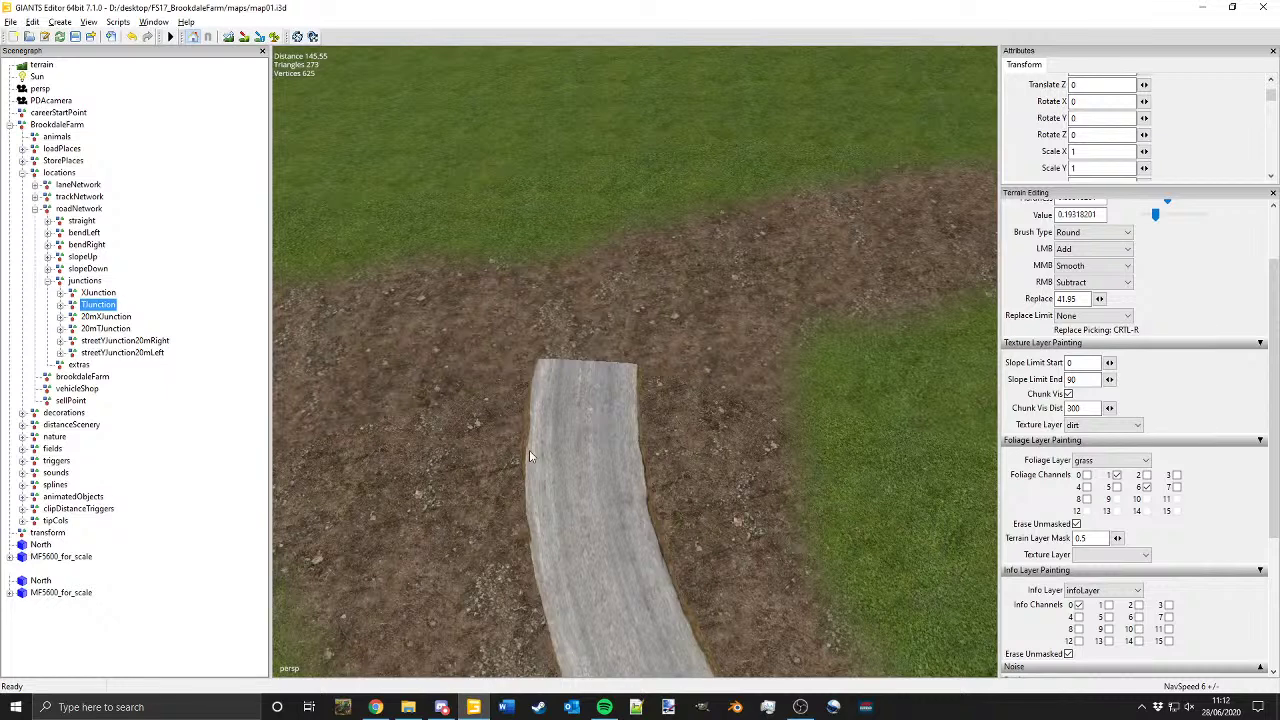
Step: Collapse the junctions group and examine the road from its unfinished end back across the terrain
{"action": "middle_click_drag", "start_coordinate": [529, 451], "coordinate": [642, 302], "text": "alt"}
{"action": "left_click_drag", "start_coordinate": [640, 300], "coordinate": [653, 273], "text": "alt"}
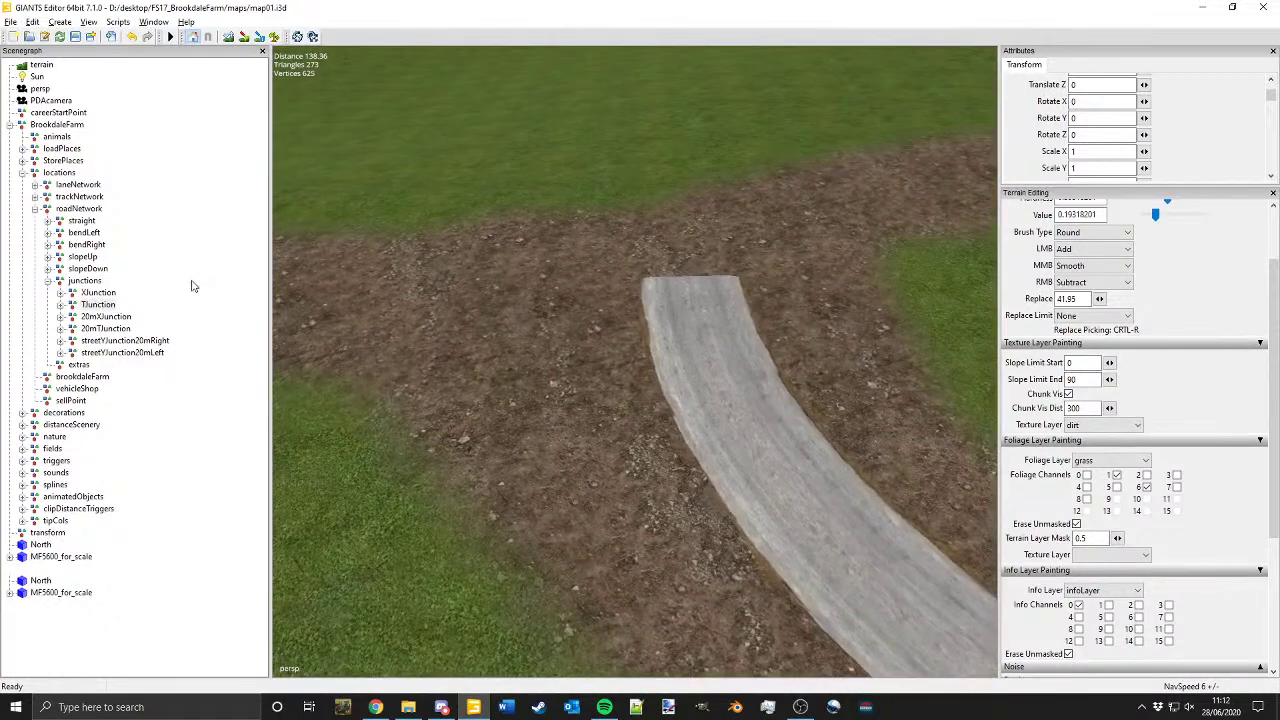
{"action": "left_click_drag", "start_coordinate": [490, 306], "coordinate": [216, 309], "text": "alt"}
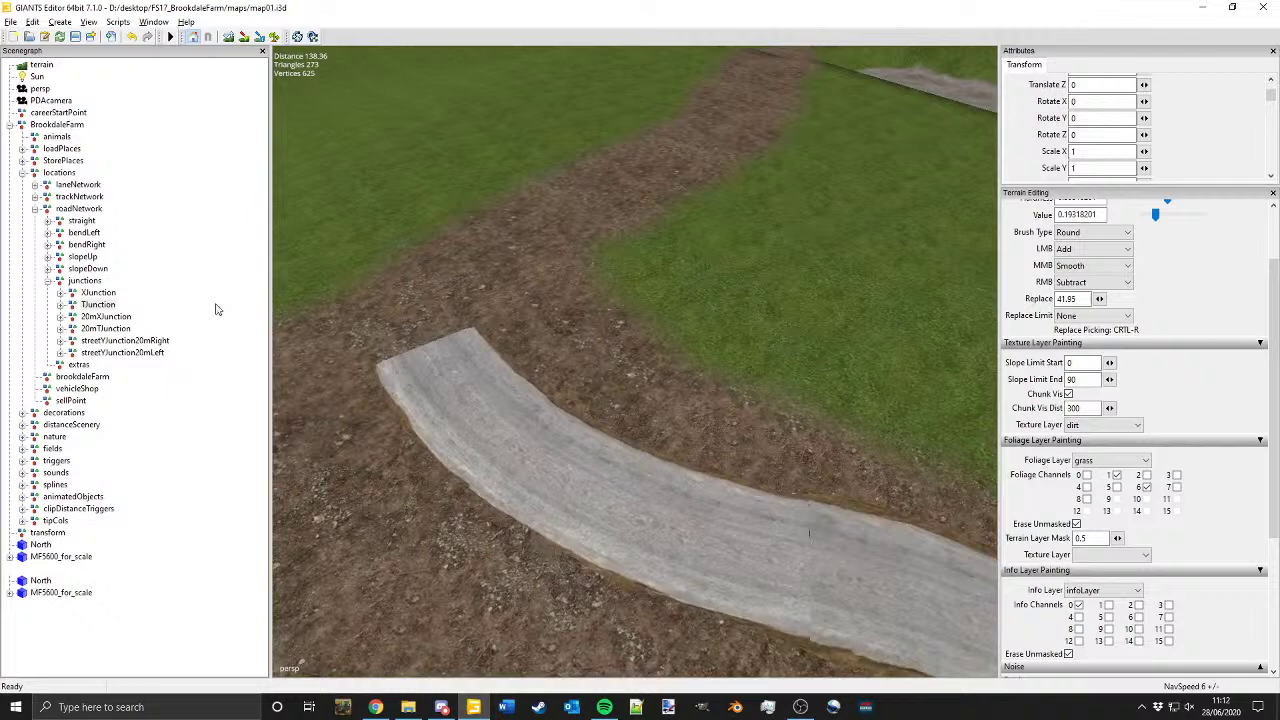
{"action": "left_click", "coordinate": [48, 282]}
{"action": "left_click_drag", "start_coordinate": [440, 317], "coordinate": [640, 250], "text": "alt"}
{"action": "middle_click_drag", "start_coordinate": [450, 260], "coordinate": [465, 400], "text": "alt"}
{"action": "left_click_drag", "start_coordinate": [465, 400], "coordinate": [752, 372], "text": "alt"}
{"action": "middle_click_drag", "start_coordinate": [645, 388], "coordinate": [541, 303], "text": "alt"}
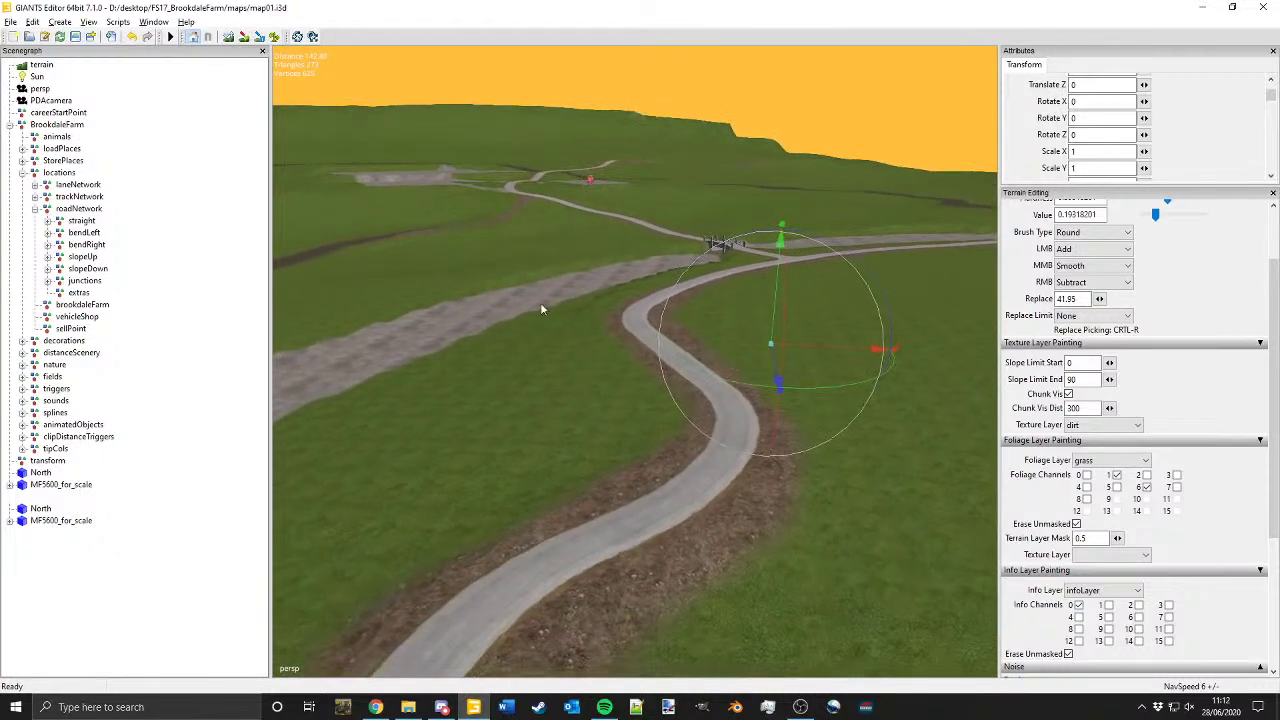
Step: Start terrain texture painting with the grass layer and paint over the wide dirt verge beside the road's unfinished end
{"action": "left_click", "coordinate": [244, 39]}
{"action": "left_click_drag", "start_coordinate": [885, 480], "coordinate": [765, 557], "text": "alt"}
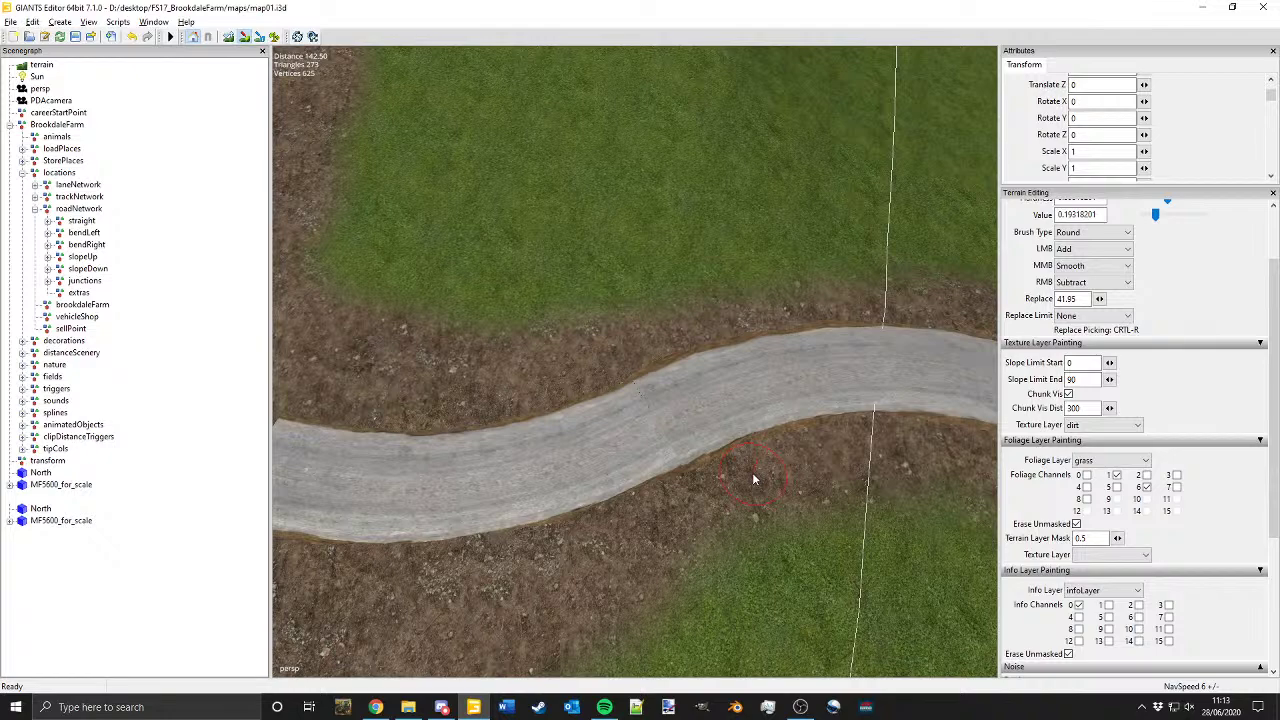
{"action": "mouse_move", "coordinate": [668, 313]}
{"action": "left_mouse_down", "text": "alt"}
{"action": "mouse_move", "coordinate": [528, 224]}
{"action": "mouse_move", "coordinate": [780, 193]}
{"action": "left_mouse_up", "text": "alt"}
{"action": "left_click_drag", "start_coordinate": [677, 203], "coordinate": [474, 380], "text": "alt"}
{"action": "mouse_move", "coordinate": [474, 380]}
{"action": "middle_mouse_down", "text": "alt"}
{"action": "mouse_move", "coordinate": [750, 328]}
{"action": "mouse_move", "coordinate": [679, 314]}
{"action": "mouse_move", "coordinate": [631, 371]}
{"action": "middle_mouse_up", "text": "alt"}
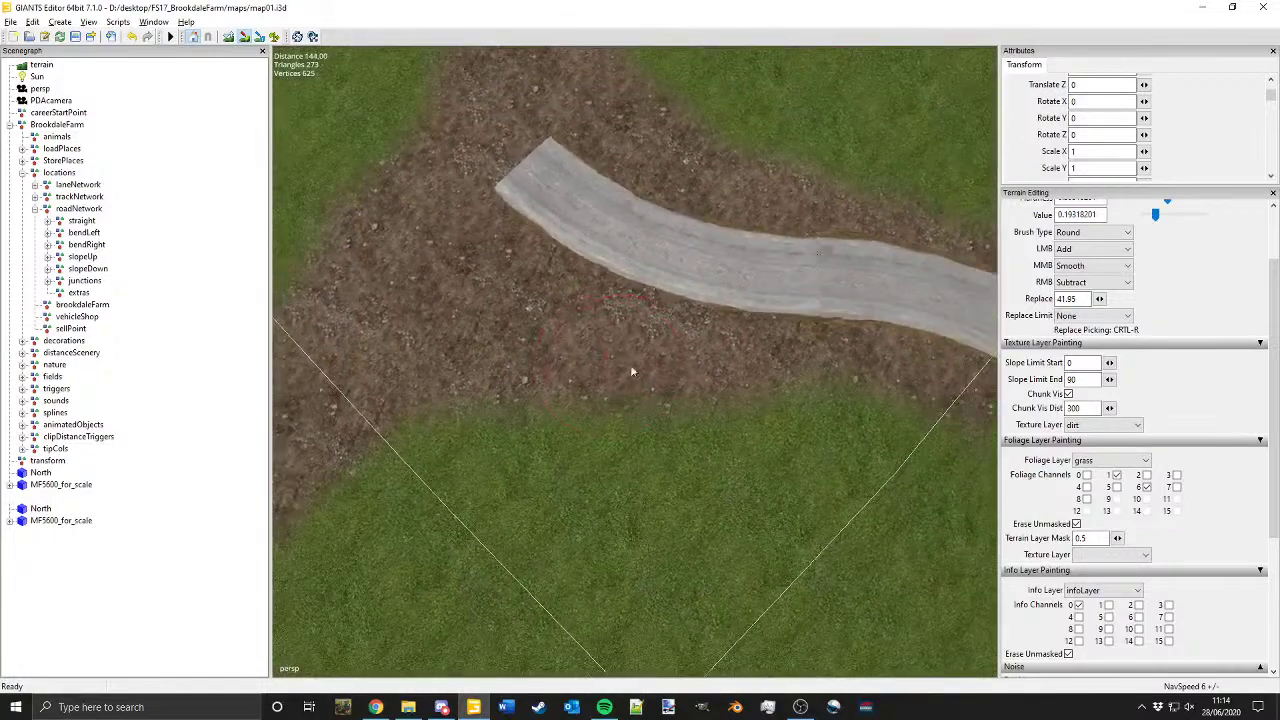
{"action": "left_click_drag", "start_coordinate": [744, 433], "coordinate": [729, 413]}
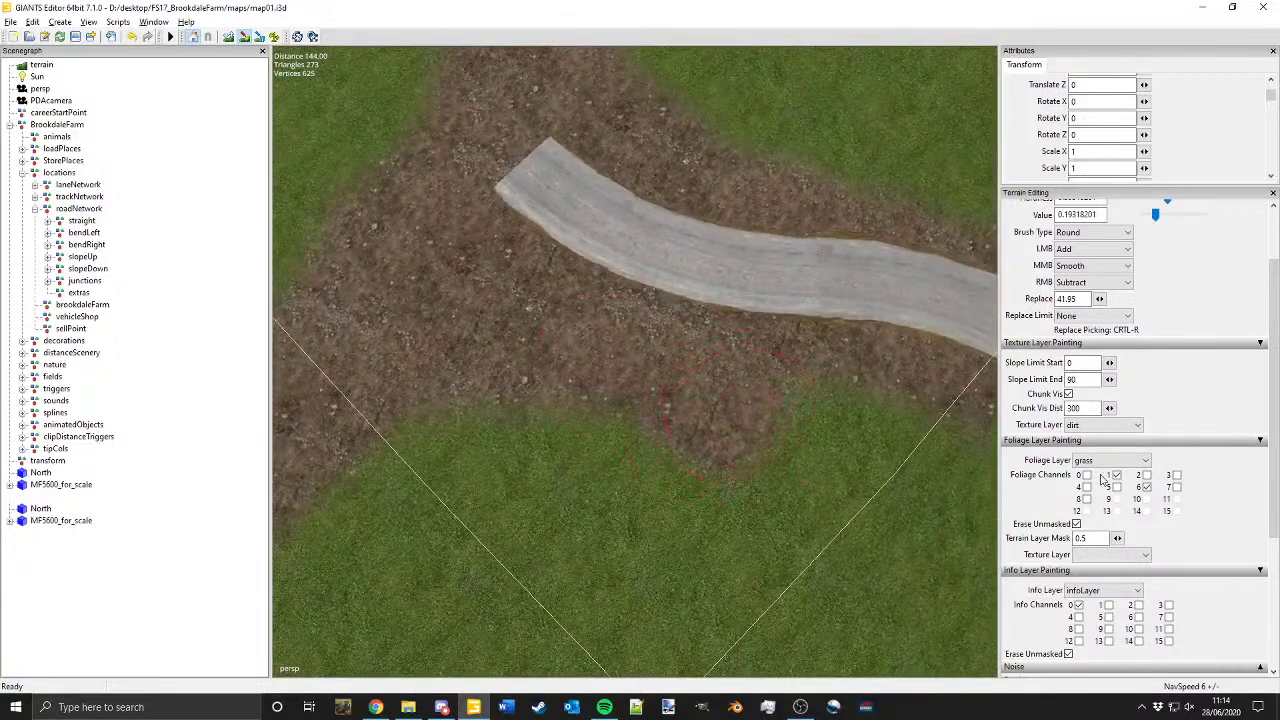
{"action": "left_click", "coordinate": [1096, 428]}
{"action": "left_click", "coordinate": [1092, 448]}
{"action": "mouse_move", "coordinate": [856, 449]}
{"action": "left_mouse_down"}
{"action": "mouse_move", "coordinate": [710, 444]}
{"action": "mouse_move", "coordinate": [526, 394]}
{"action": "left_mouse_up"}
{"action": "middle_click_drag", "start_coordinate": [765, 468], "coordinate": [633, 432], "text": "alt"}
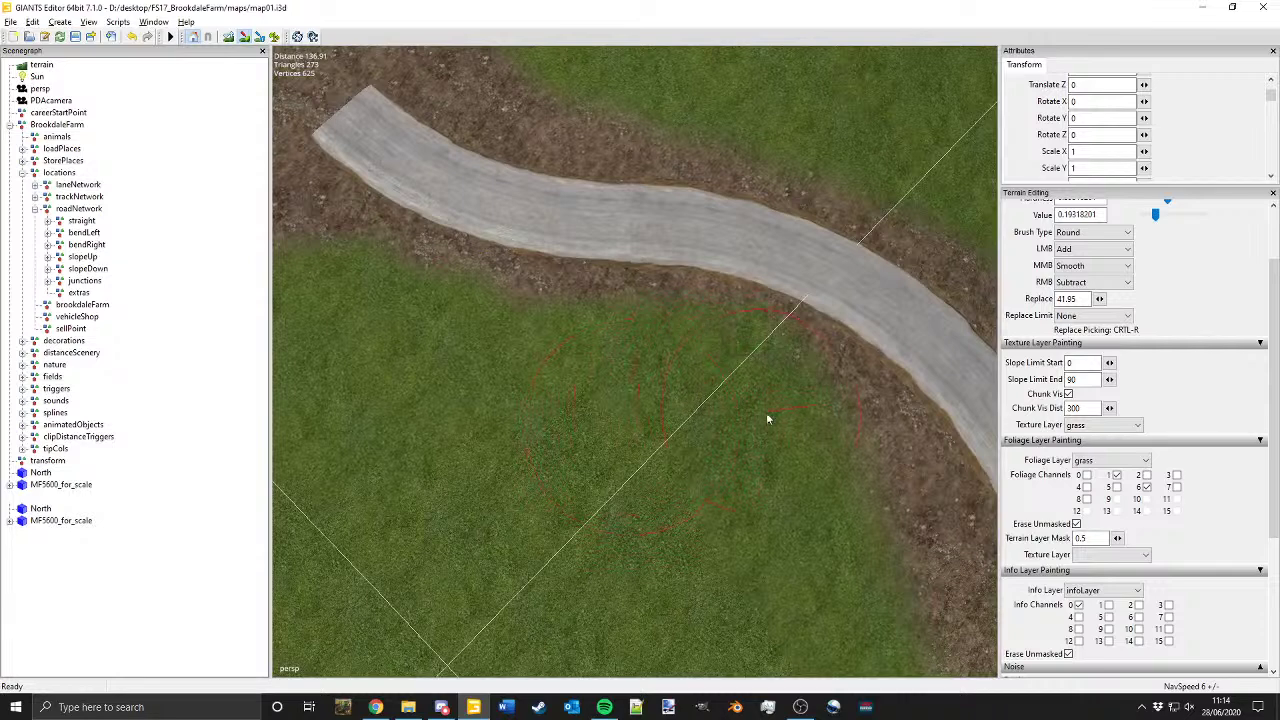
Step: Extend the grass texture along the same verge of the winding road, leaving a narrow dirt strip at its edge
{"action": "middle_click_drag", "start_coordinate": [826, 490], "coordinate": [646, 346], "text": "alt"}
{"action": "mouse_move", "coordinate": [656, 338]}
{"action": "left_mouse_down"}
{"action": "mouse_move", "coordinate": [692, 380]}
{"action": "mouse_move", "coordinate": [670, 430]}
{"action": "left_mouse_up"}
{"action": "right_click_drag", "start_coordinate": [670, 435], "coordinate": [595, 386]}
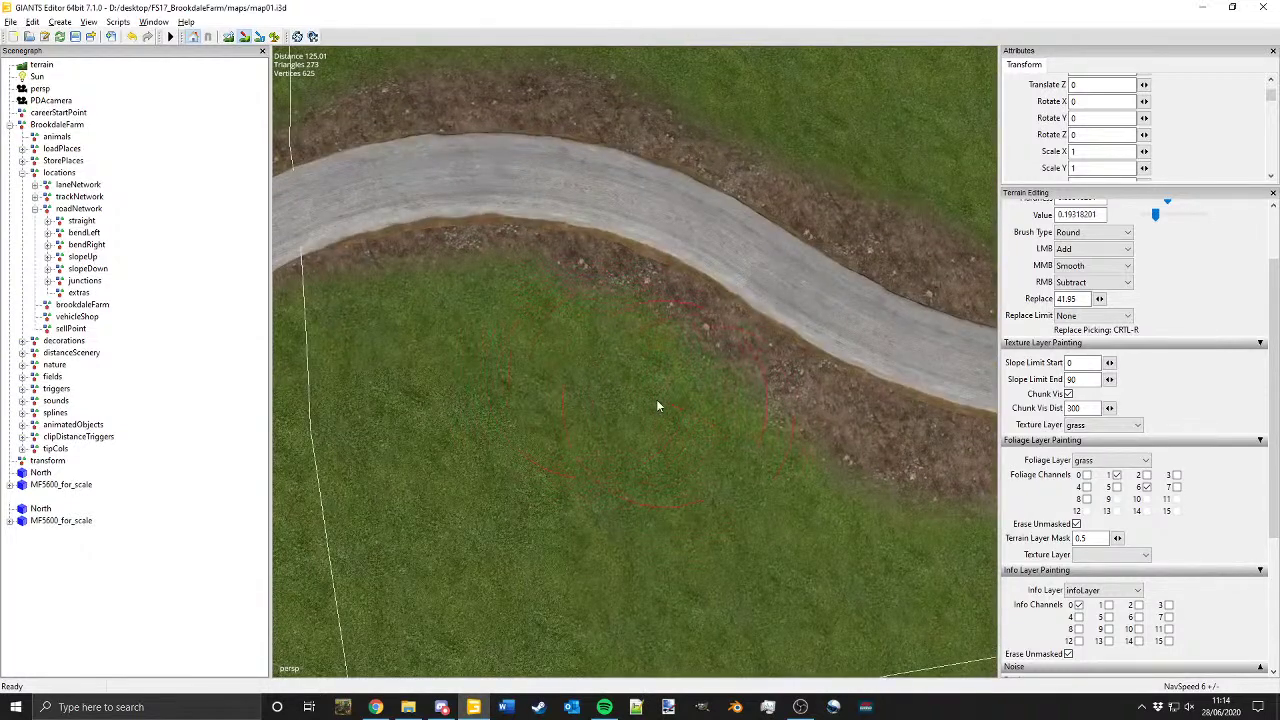
{"action": "middle_click_drag", "start_coordinate": [732, 460], "coordinate": [573, 352], "text": "alt"}
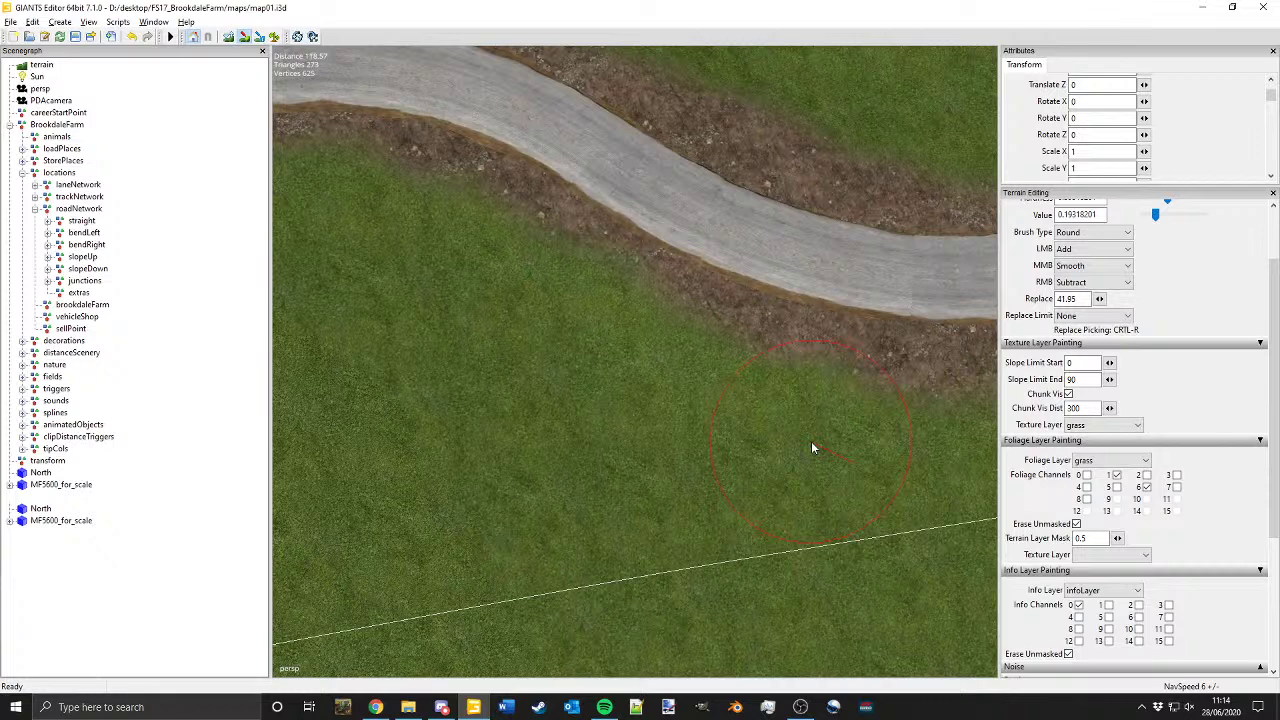
{"action": "middle_click_drag", "start_coordinate": [736, 384], "coordinate": [636, 433], "text": "alt"}
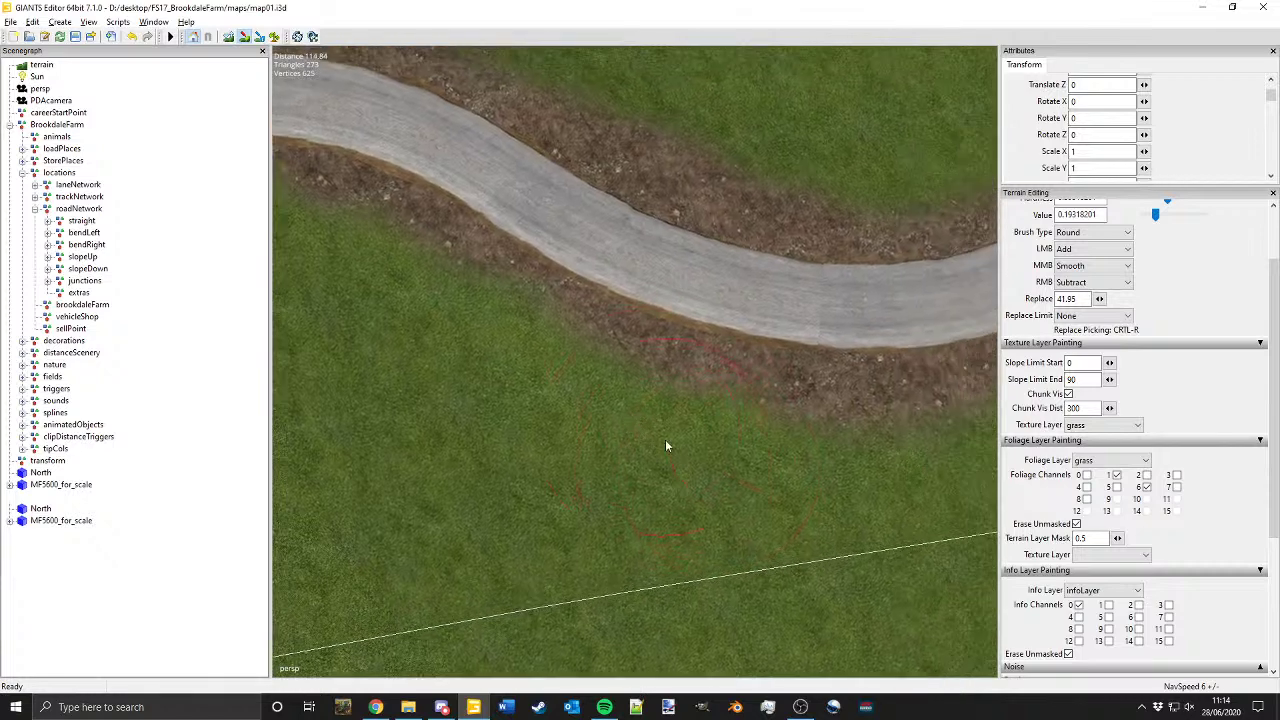
{"action": "left_click_drag", "start_coordinate": [700, 477], "coordinate": [609, 486], "text": "alt"}
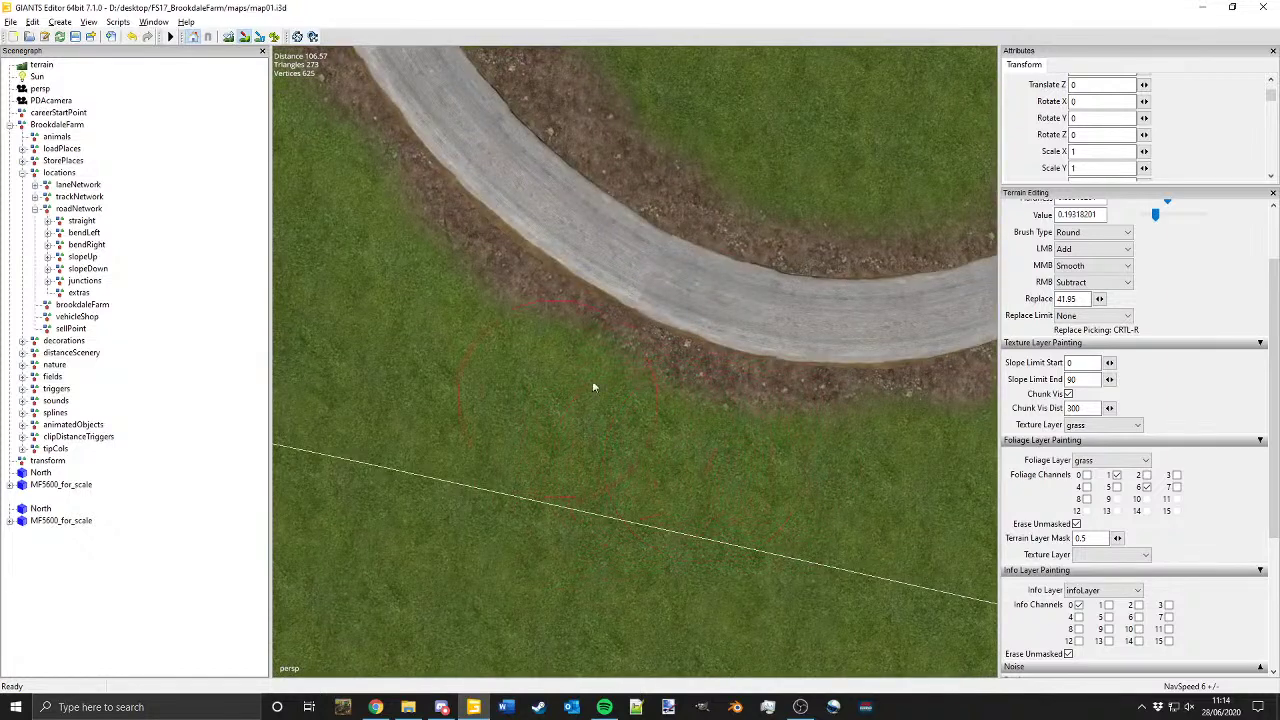
{"action": "right_click_drag", "start_coordinate": [593, 387], "coordinate": [670, 353]}
{"action": "mouse_move", "coordinate": [714, 370]}
{"action": "left_mouse_down"}
{"action": "mouse_move", "coordinate": [714, 405]}
{"action": "mouse_move", "coordinate": [727, 395]}
{"action": "mouse_move", "coordinate": [580, 475]}
{"action": "mouse_move", "coordinate": [564, 410]}
{"action": "mouse_move", "coordinate": [540, 420]}
{"action": "left_mouse_up"}
{"action": "key", "text": "ctrl+z"}
{"action": "left_click", "coordinate": [714, 402]}
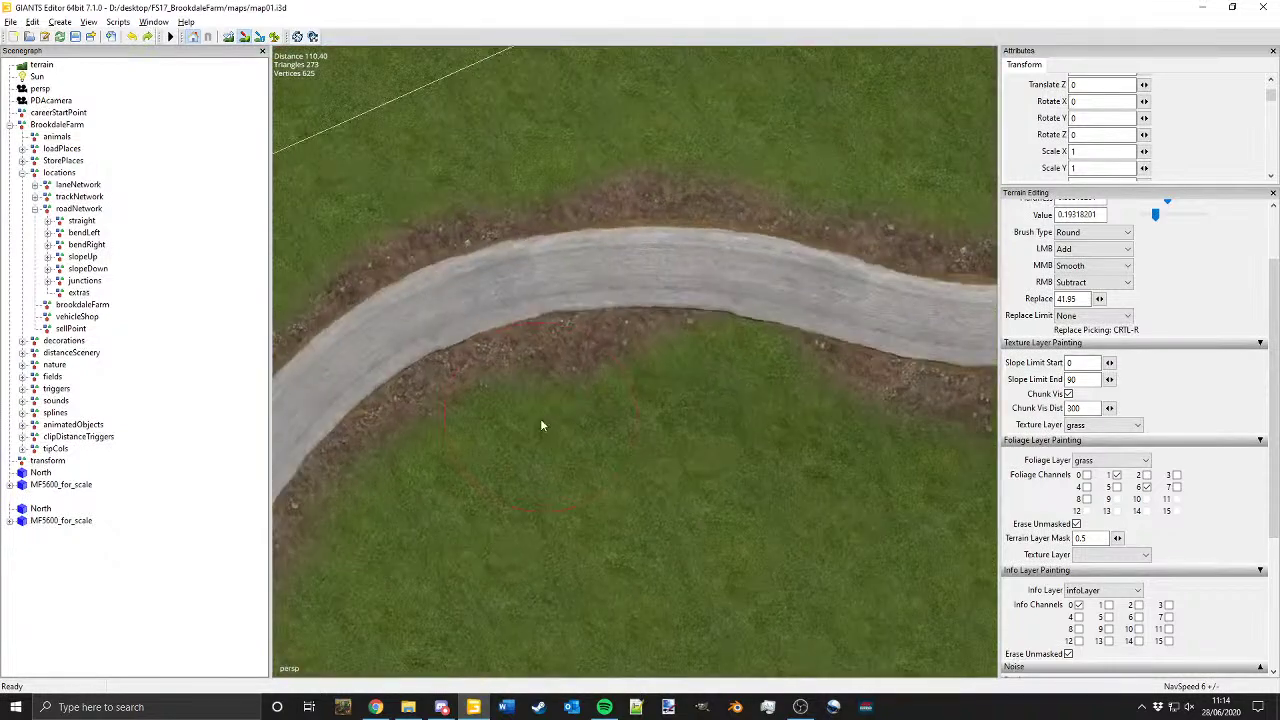
{"action": "key", "text": "ctrl+z"}
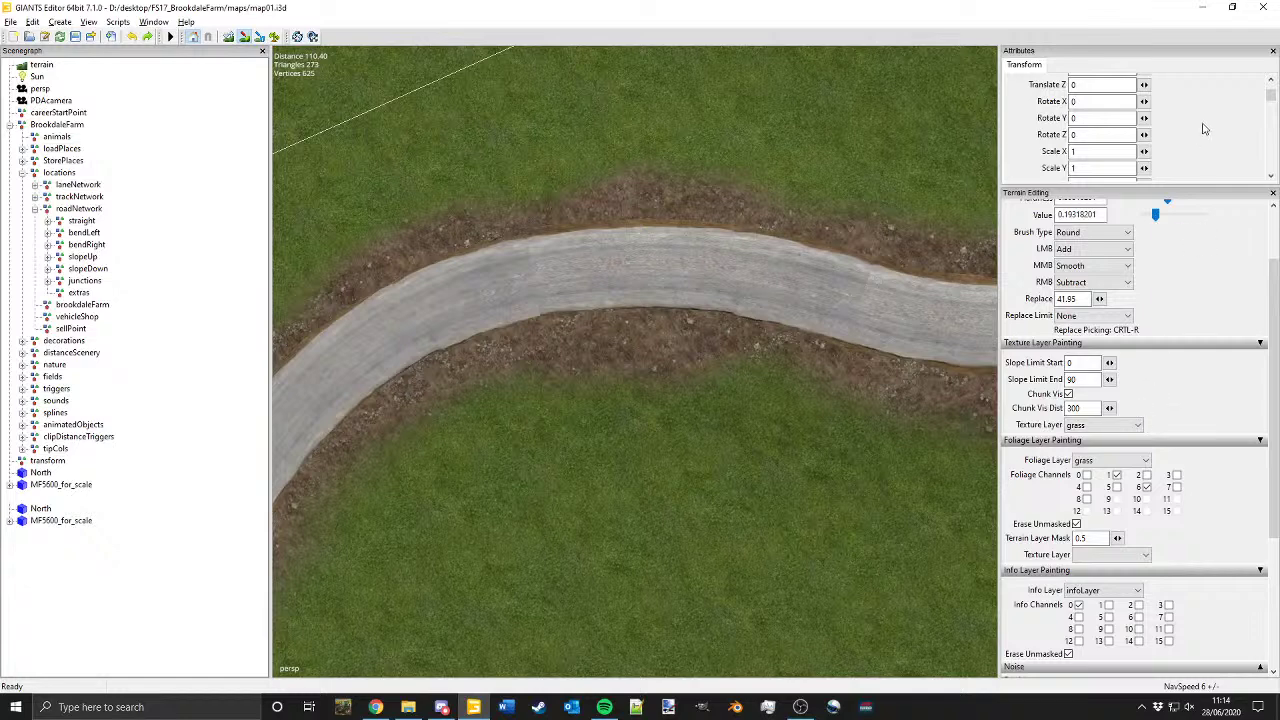
Step: Reduce the brush hardness to 0.093182 and paint grass texture over the dirt on the inside of the road bend
{"action": "scroll", "coordinate": [1217, 262], "scroll_direction": "up", "scroll_amount": 2}
{"action": "left_click_drag", "start_coordinate": [1166, 279], "coordinate": [1149, 279]}
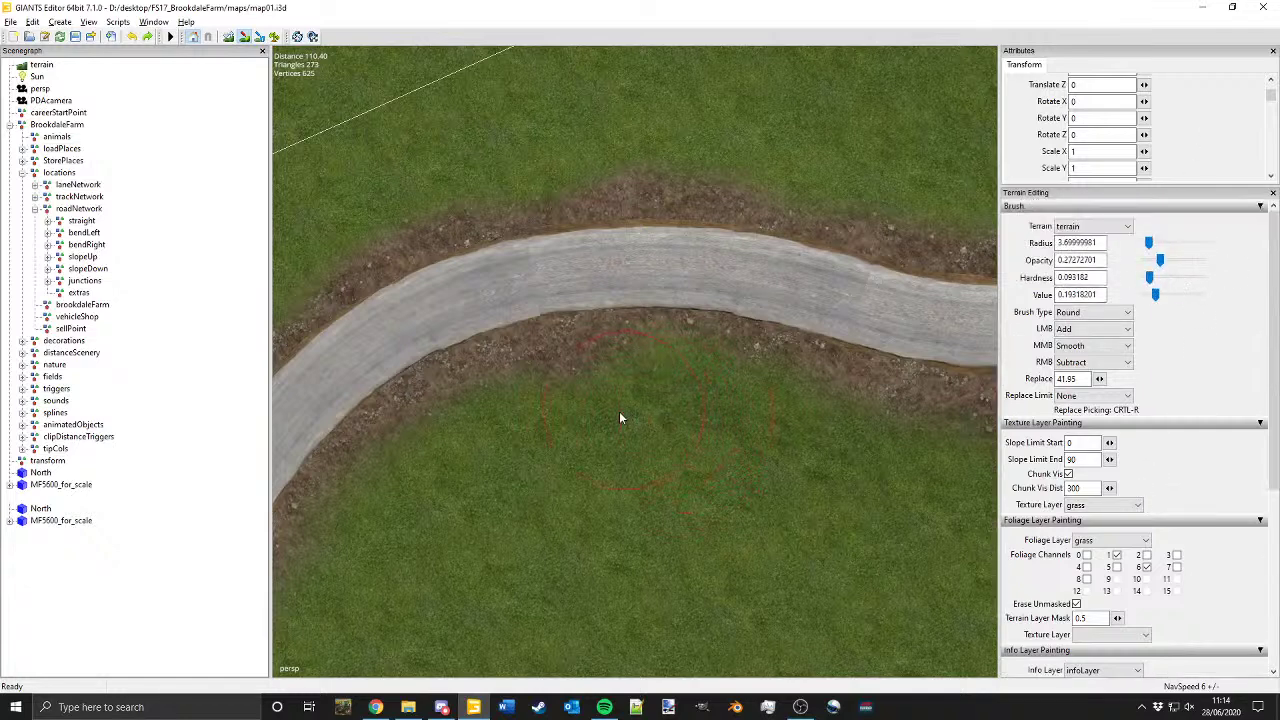
{"action": "middle_click_drag", "start_coordinate": [737, 430], "coordinate": [691, 422], "text": "alt"}
{"action": "key", "text": "ctrl+z"}
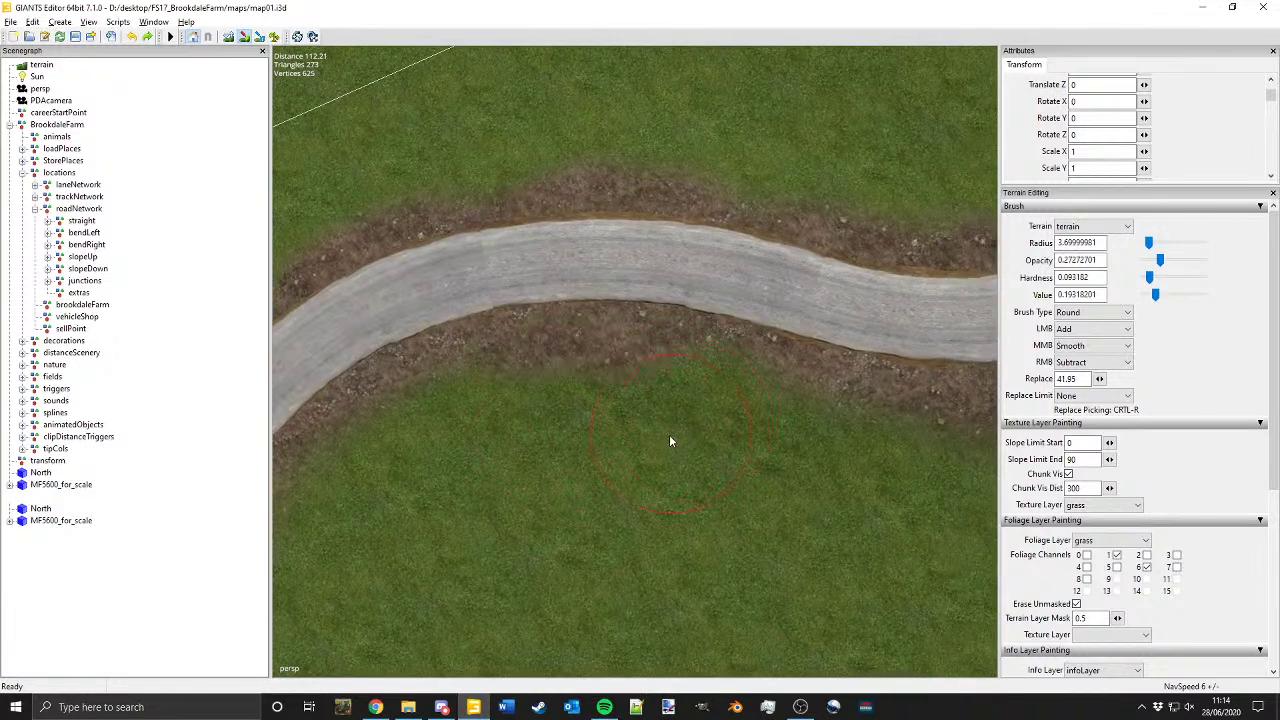
{"action": "left_click_drag", "start_coordinate": [541, 406], "coordinate": [538, 408]}
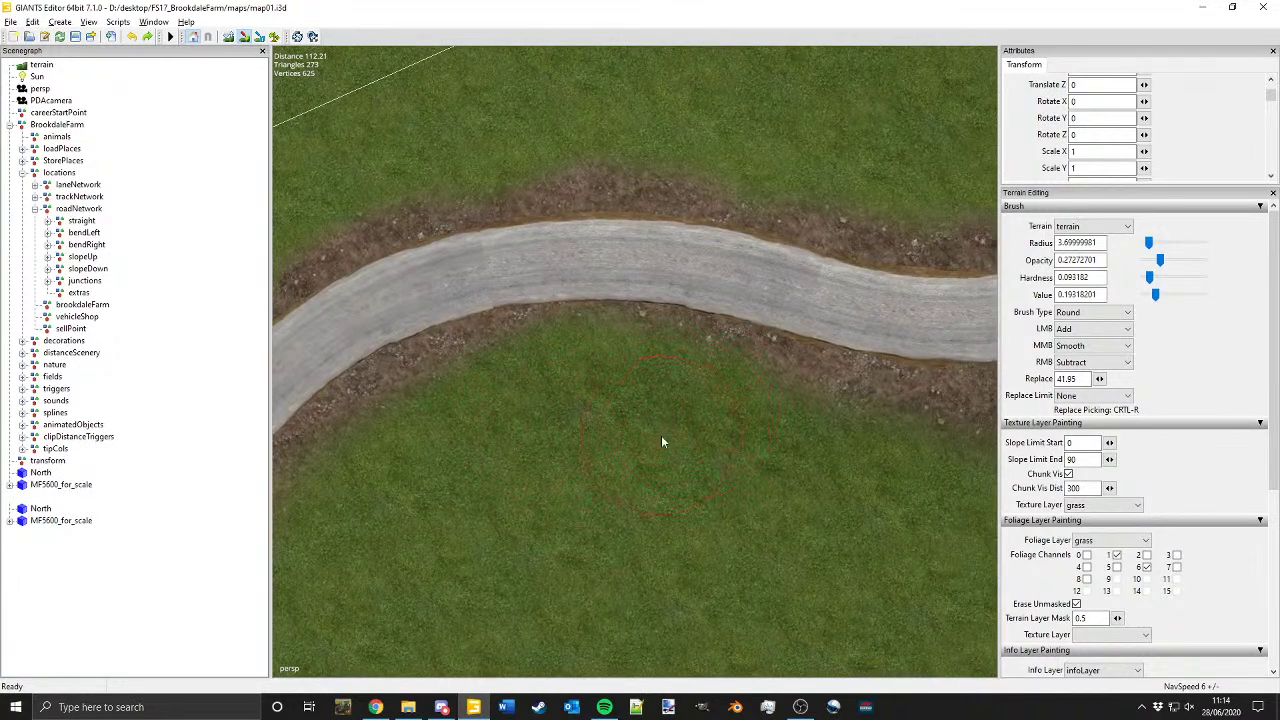
Step: Paint grass texture over the dirt verge through the next bend, keeping a thin dirt strip beside the road
{"action": "middle_click_drag", "start_coordinate": [689, 449], "coordinate": [590, 390], "text": "alt"}
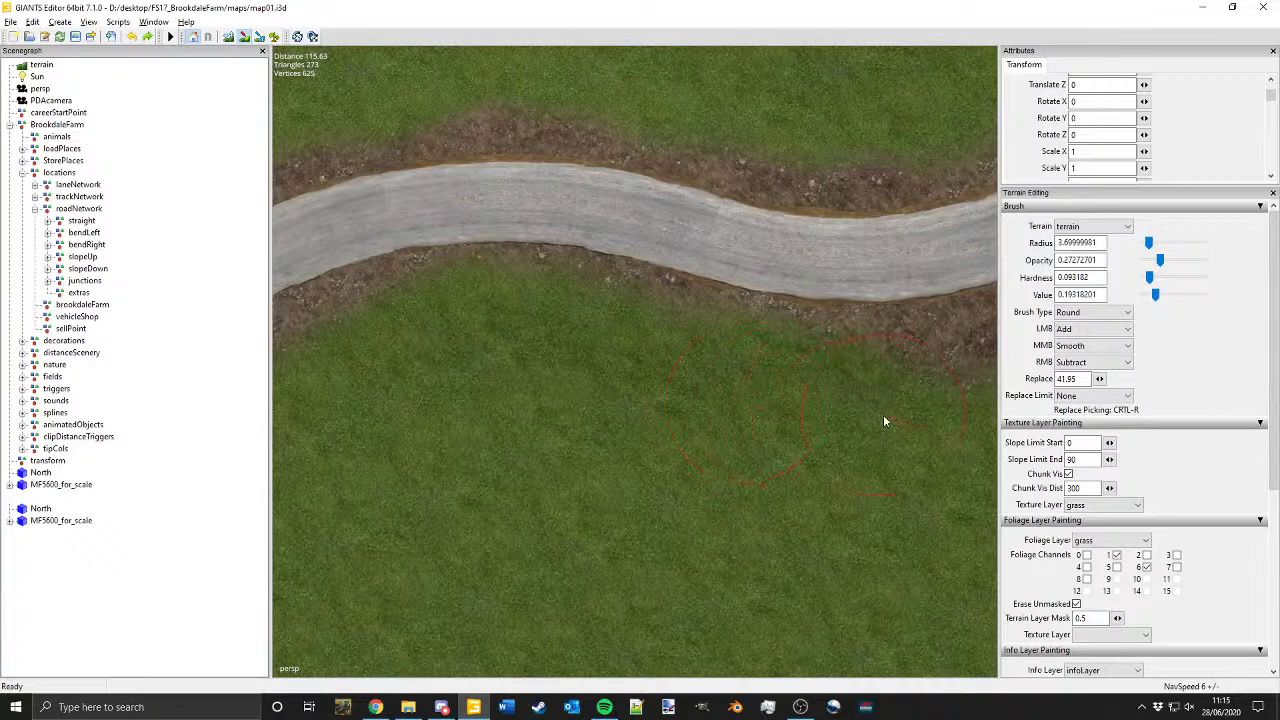
{"action": "middle_click_drag", "start_coordinate": [883, 416], "coordinate": [600, 404], "text": "alt"}
{"action": "left_click_drag", "start_coordinate": [600, 404], "coordinate": [620, 418], "text": "alt"}
{"action": "middle_click_drag", "start_coordinate": [620, 418], "coordinate": [574, 381], "text": "alt"}
{"action": "left_click_drag", "start_coordinate": [576, 383], "coordinate": [633, 394]}
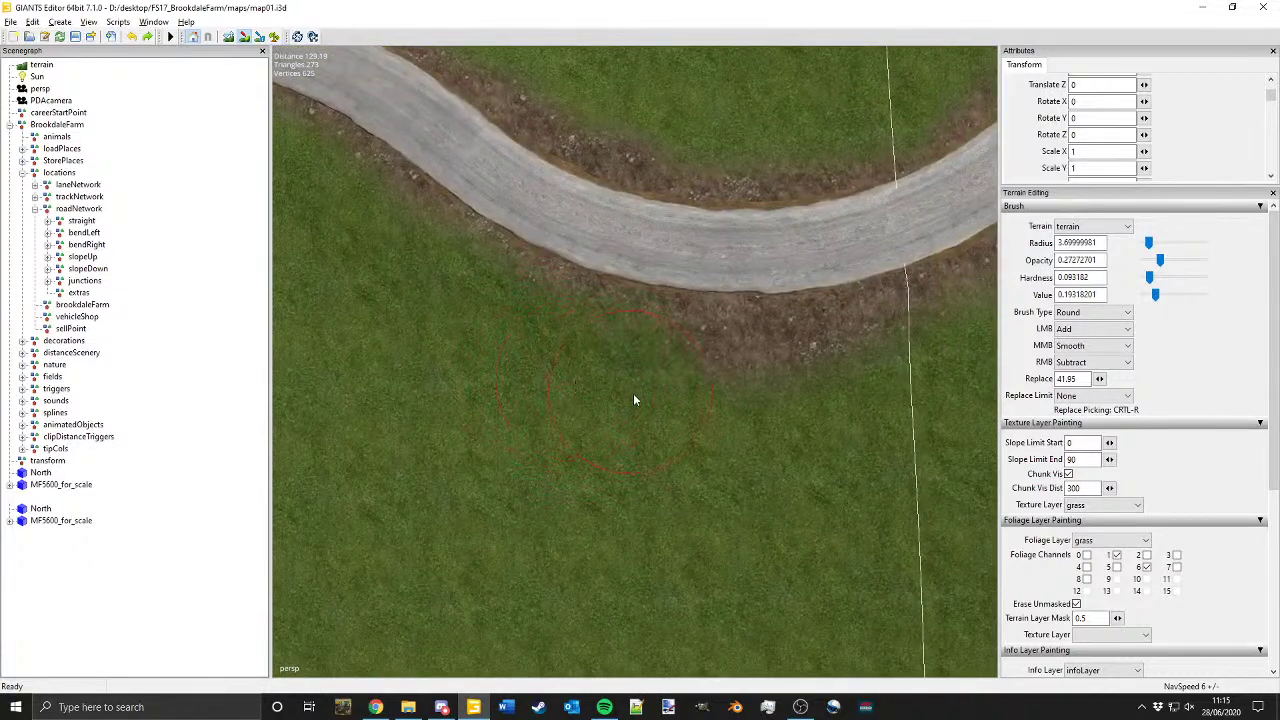
{"action": "middle_click_drag", "start_coordinate": [837, 420], "coordinate": [620, 453], "text": "alt"}
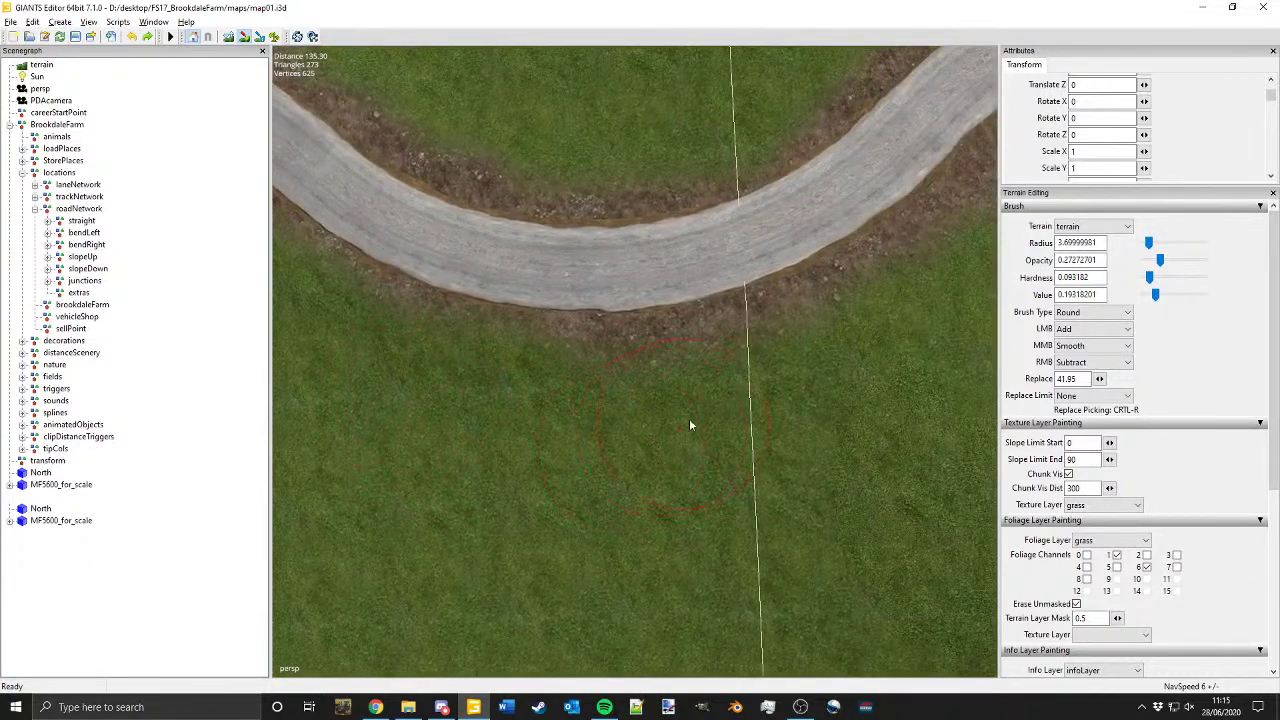
Step: Continue the grass texture along the verge up to the road's unfinished end at the dirt track
{"action": "middle_click_drag", "start_coordinate": [856, 392], "coordinate": [629, 485], "text": "alt"}
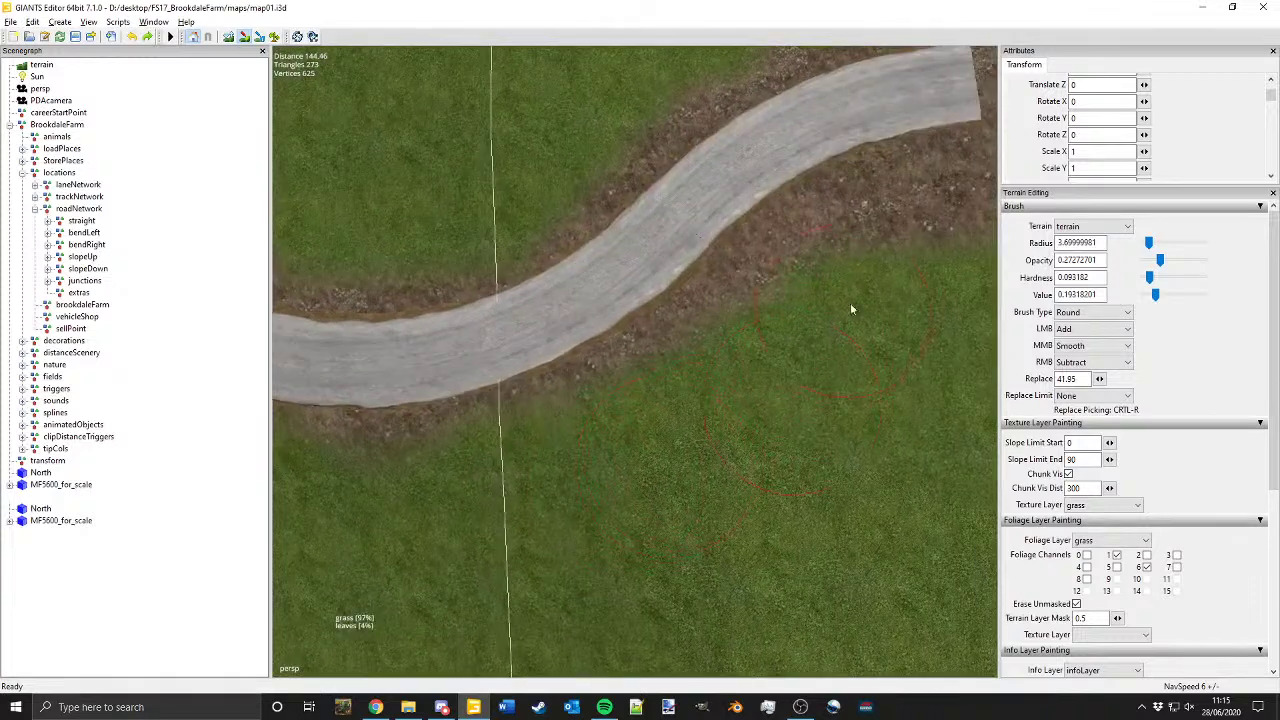
{"action": "middle_click_drag", "start_coordinate": [850, 304], "coordinate": [608, 436], "text": "alt"}
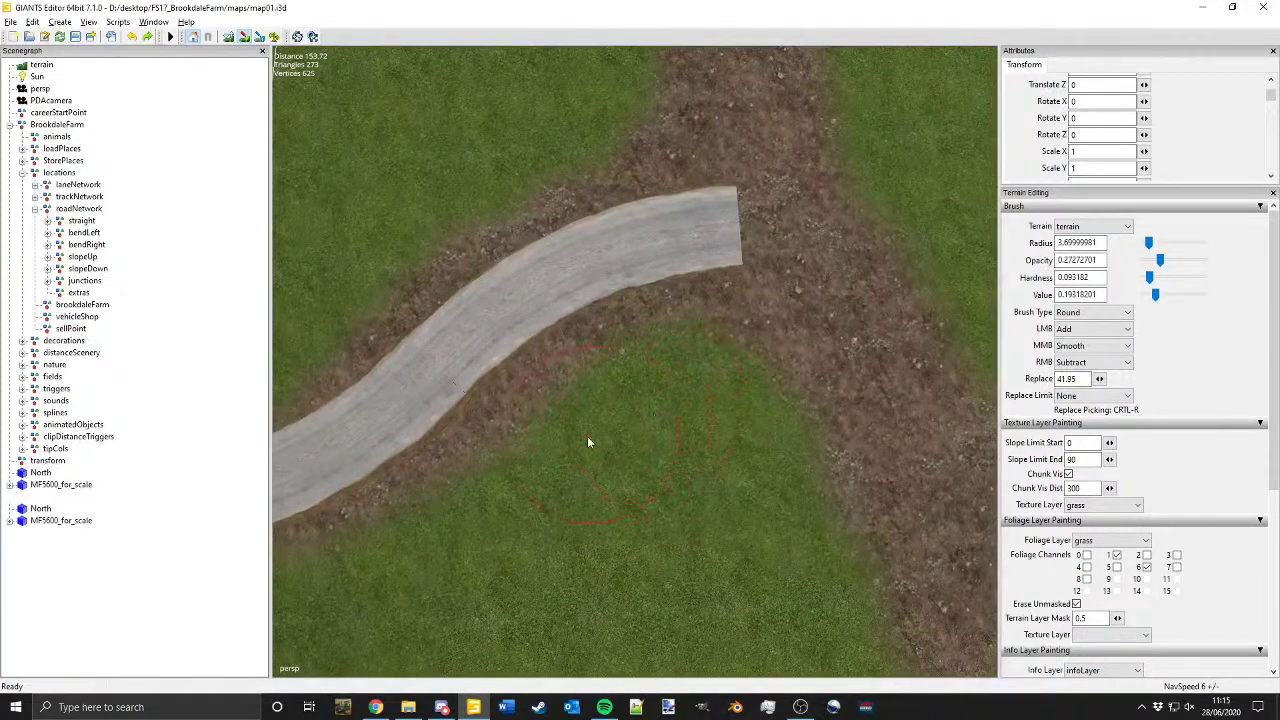
{"action": "left_click_drag", "start_coordinate": [506, 493], "coordinate": [620, 475], "text": "alt"}
{"action": "middle_click_drag", "start_coordinate": [540, 472], "coordinate": [750, 501], "text": "alt"}
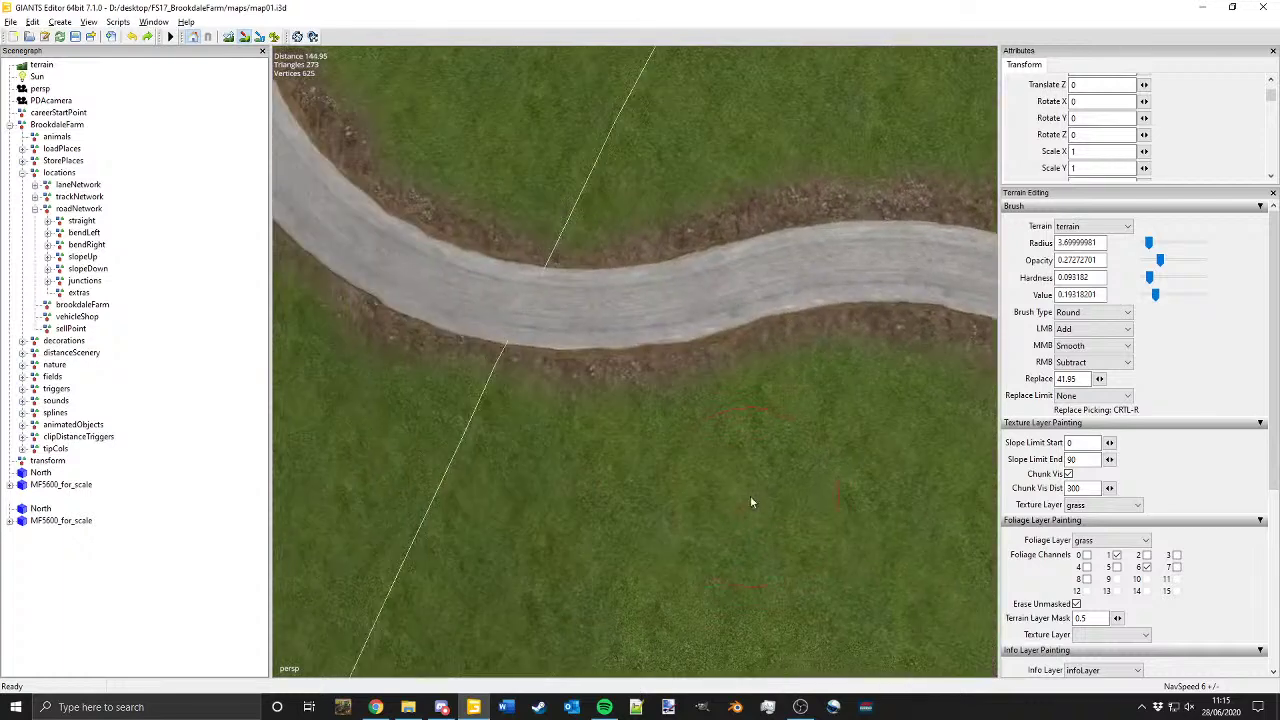
Step: Switch the texture layer to dirt, reduce the brush radius to 3.19999981 and paint dirt along the near edge of the winding road's bend
{"action": "middle_click_drag", "start_coordinate": [529, 474], "coordinate": [868, 540], "text": "alt"}
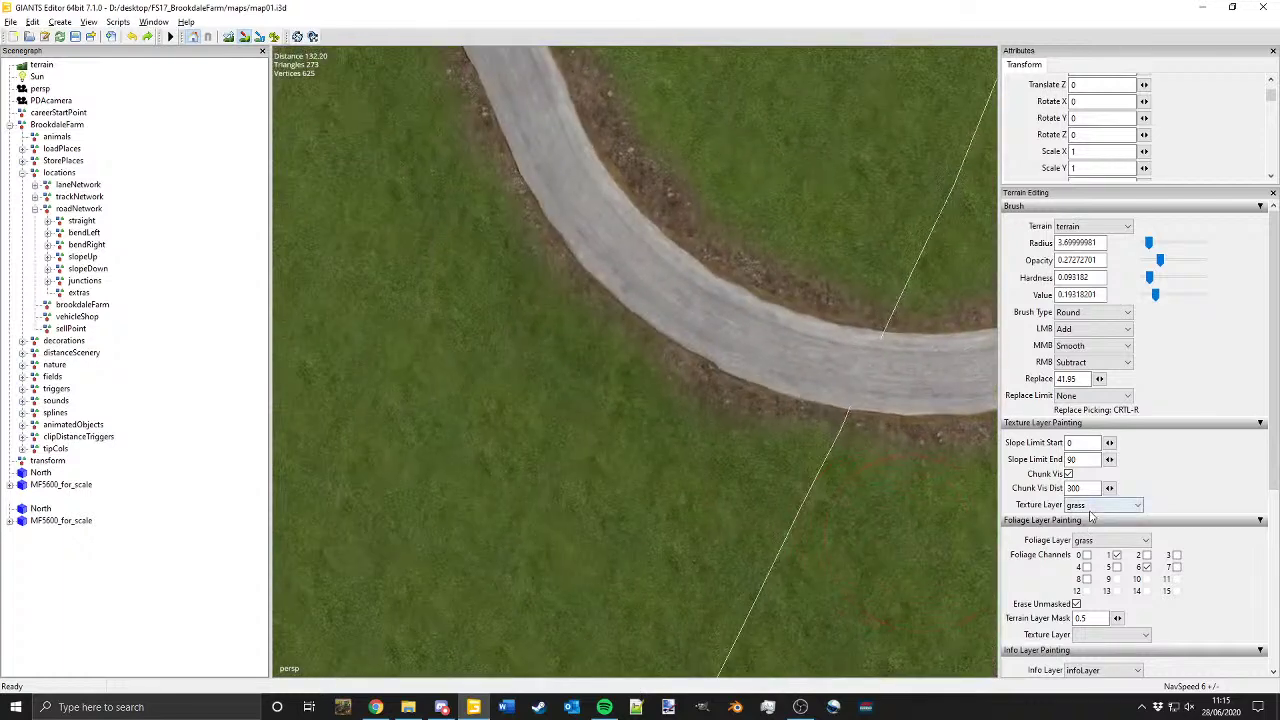
{"action": "left_click", "coordinate": [1087, 507]}
{"action": "left_click", "coordinate": [1083, 517]}
{"action": "scroll", "coordinate": [645, 302], "scroll_direction": "down", "scroll_amount": 1}
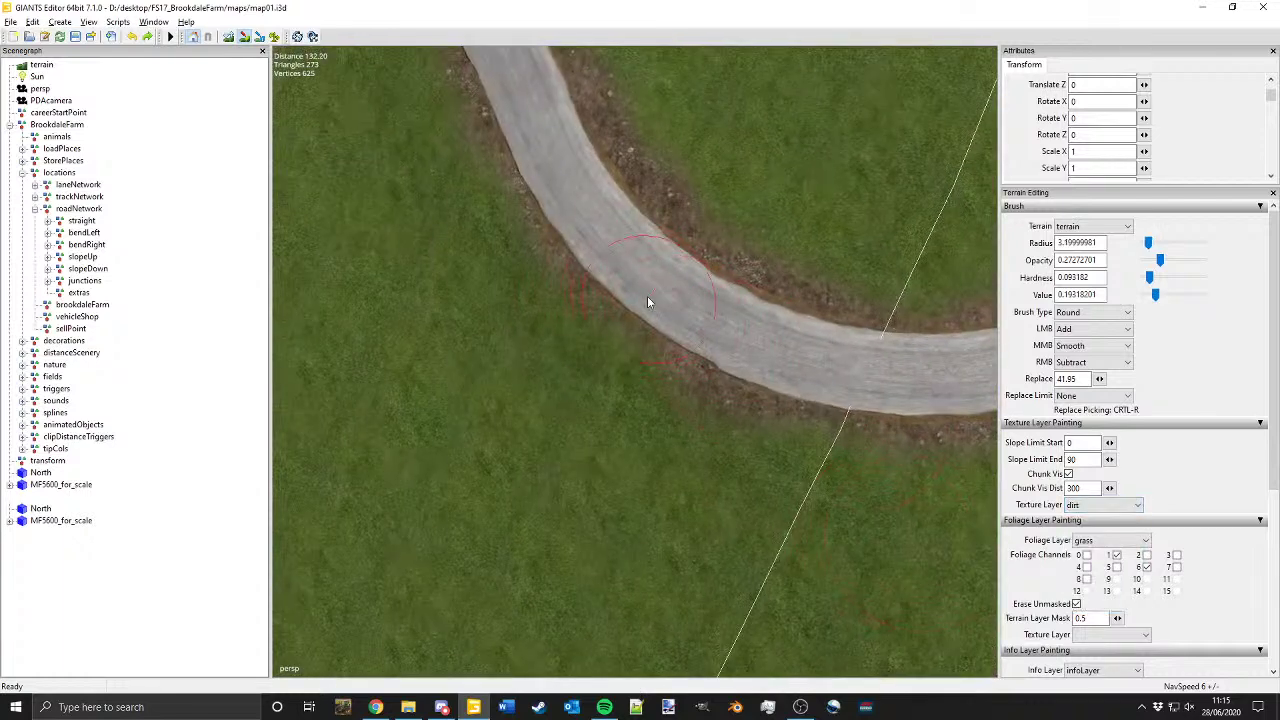
{"action": "left_click_drag", "start_coordinate": [637, 332], "coordinate": [559, 209]}
{"action": "middle_click_drag", "start_coordinate": [566, 222], "coordinate": [664, 412], "text": "alt"}
{"action": "middle_click_drag", "start_coordinate": [543, 212], "coordinate": [680, 466], "text": "alt"}
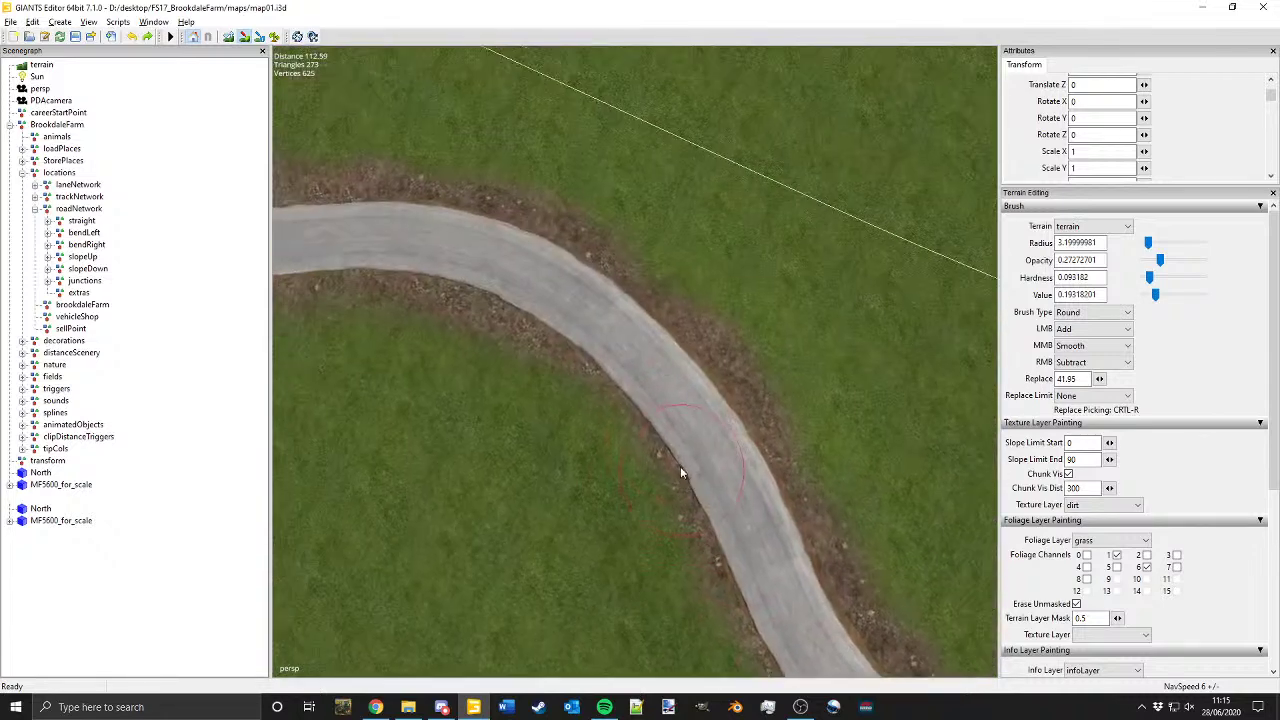
Step: Switch the texture layer back to grass and paint over the outer dirt verge inside the road bend and along the straight
{"action": "left_click", "coordinate": [1083, 505]}
{"action": "left_click", "coordinate": [1075, 530]}
{"action": "right_click_drag", "start_coordinate": [469, 377], "coordinate": [329, 414]}
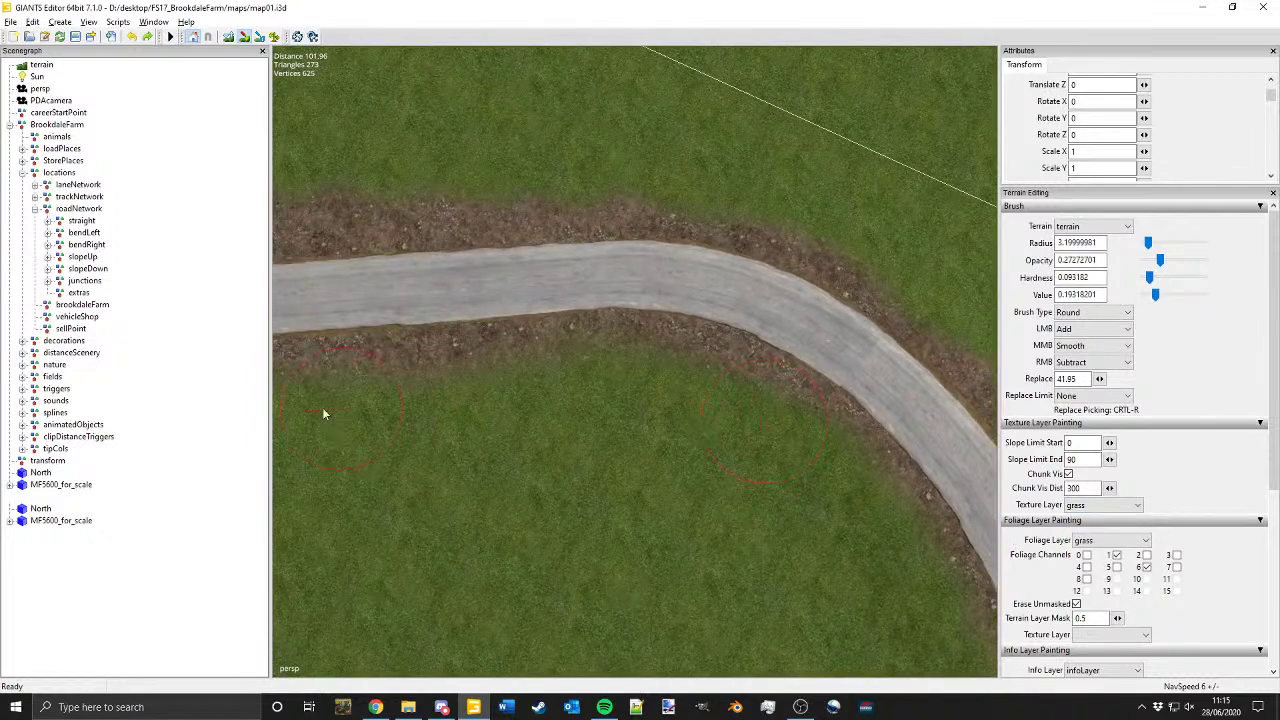
{"action": "left_click_drag", "start_coordinate": [269, 395], "coordinate": [143, 400]}
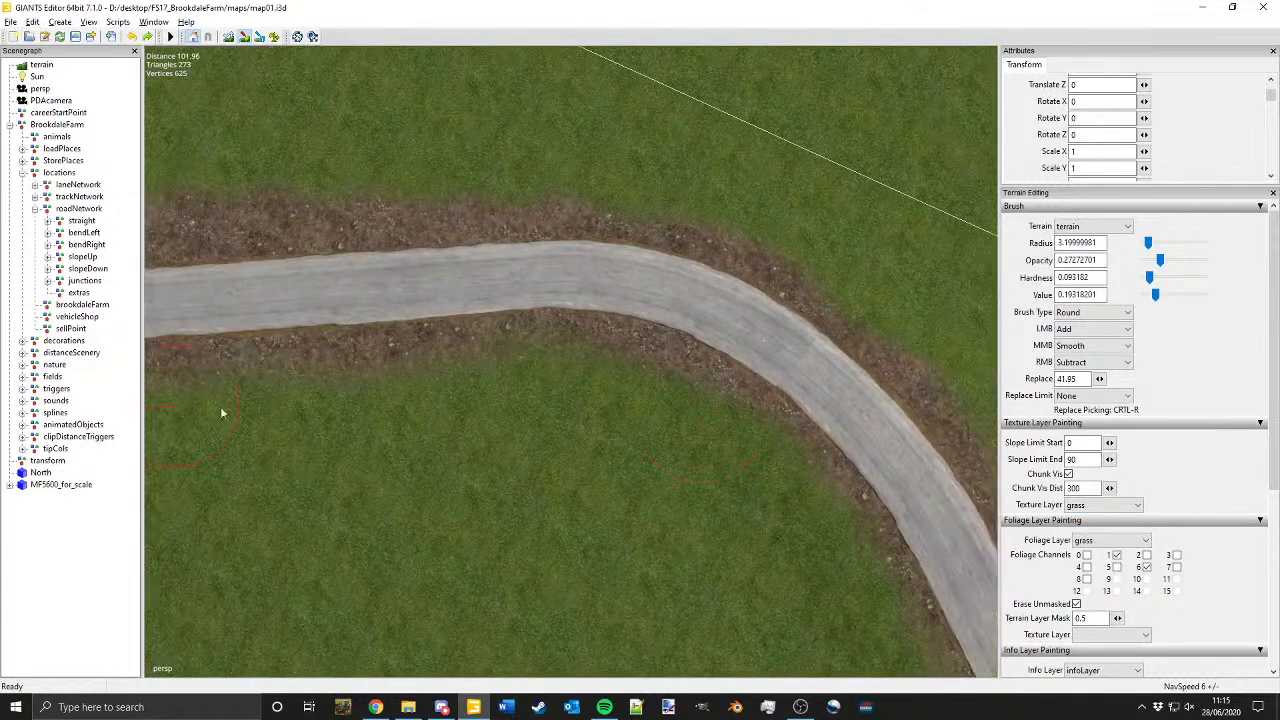
{"action": "middle_click_drag", "start_coordinate": [555, 394], "coordinate": [840, 404], "text": "alt"}
{"action": "middle_click_drag", "start_coordinate": [658, 372], "coordinate": [669, 455], "text": "alt"}
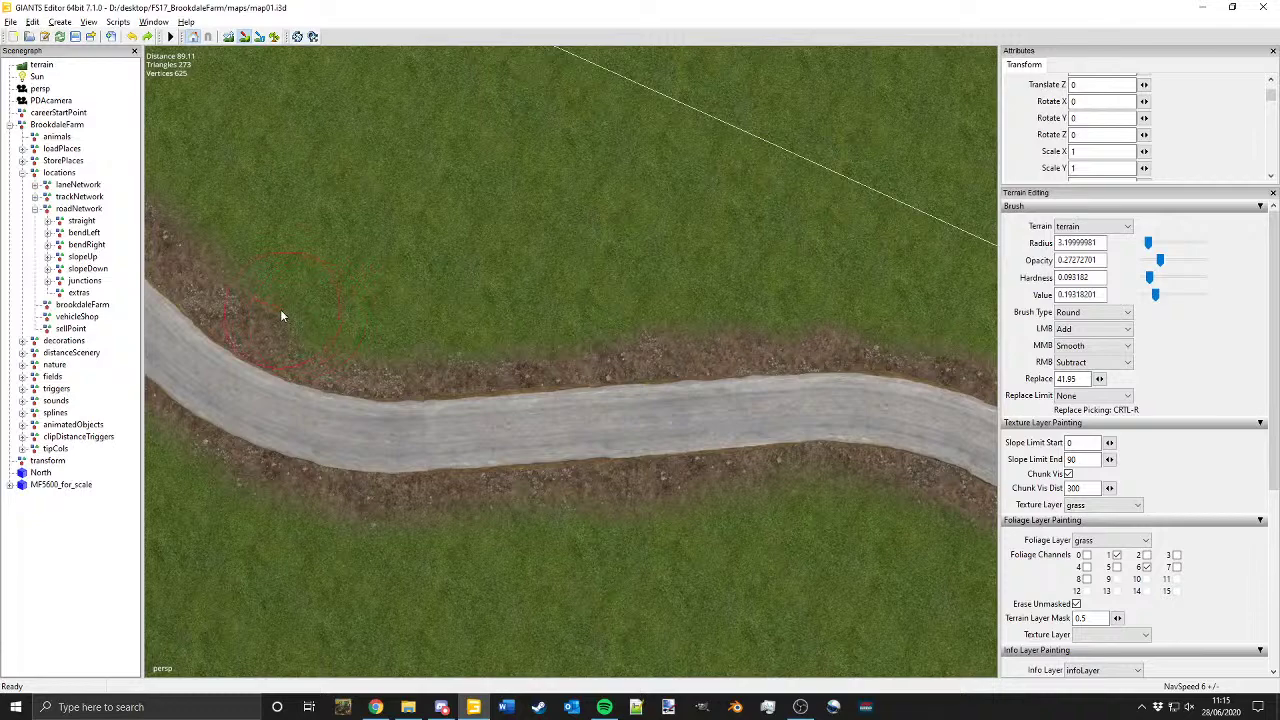
Step: Paint grass texture over the outer dirt on both verges through the next bend, beside the large gravel area
{"action": "right_click_drag", "start_coordinate": [281, 316], "coordinate": [674, 468]}
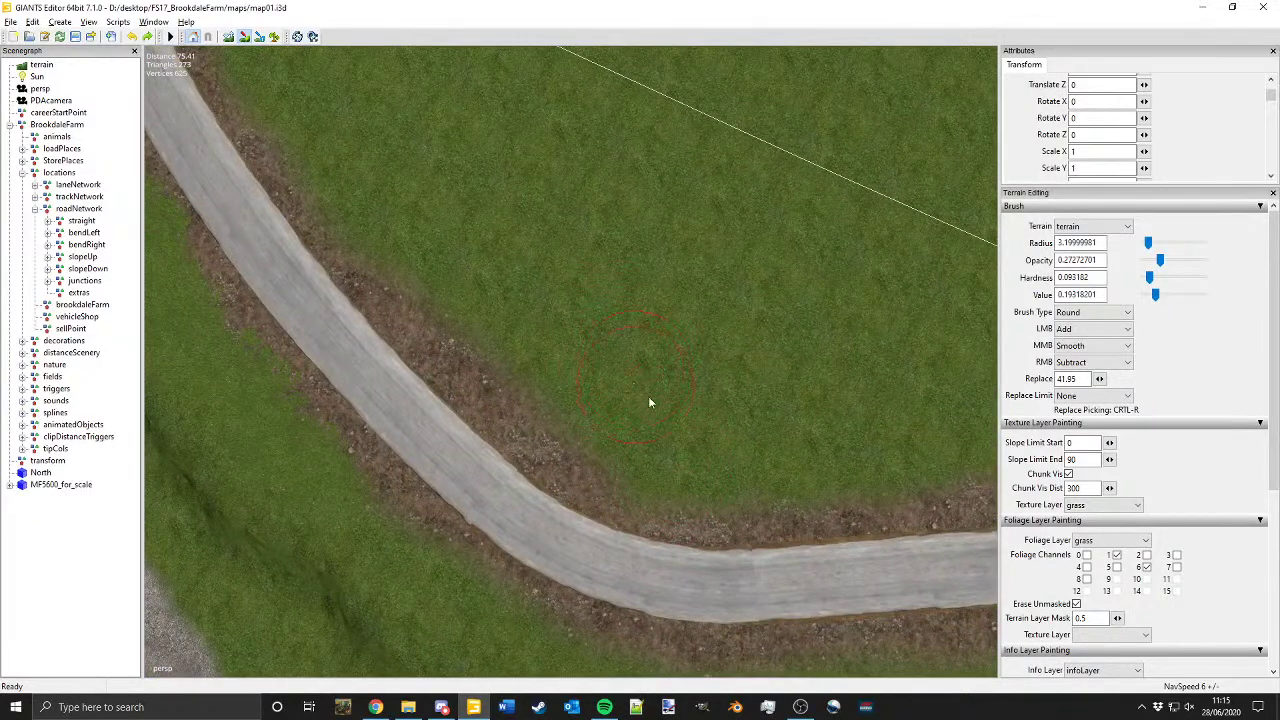
{"action": "left_click_drag", "start_coordinate": [648, 396], "coordinate": [731, 448], "text": "alt"}
{"action": "mouse_move", "coordinate": [610, 371]}
{"action": "middle_mouse_down", "text": "alt"}
{"action": "mouse_move", "coordinate": [699, 260]}
{"action": "mouse_move", "coordinate": [738, 235]}
{"action": "mouse_move", "coordinate": [693, 256]}
{"action": "mouse_move", "coordinate": [774, 315]}
{"action": "middle_mouse_up", "text": "alt"}
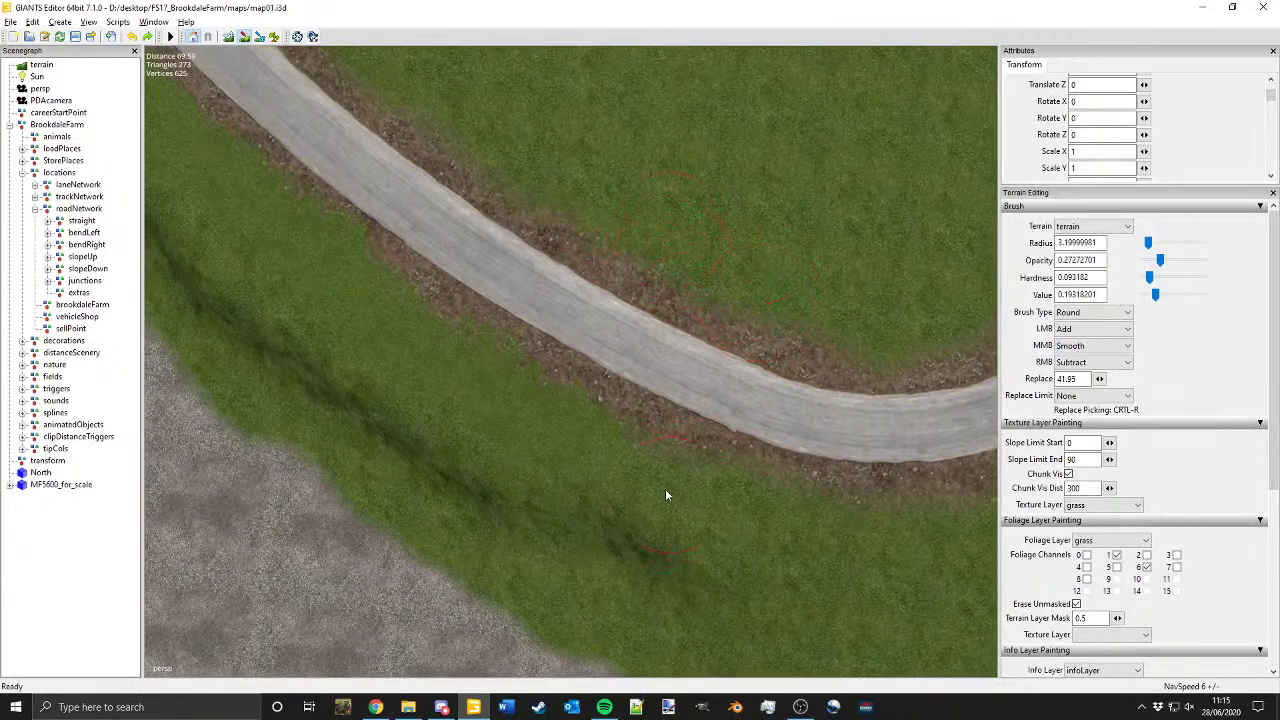
{"action": "middle_click_drag", "start_coordinate": [666, 495], "coordinate": [460, 386], "text": "alt"}
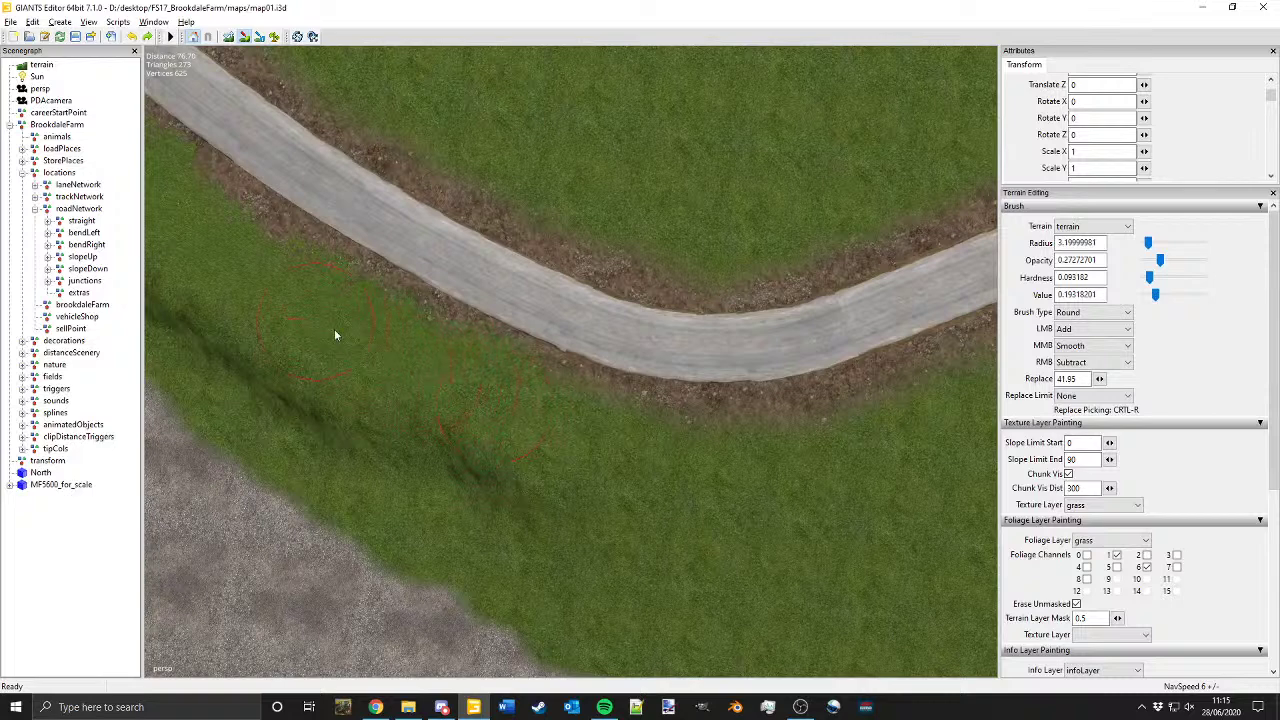
{"action": "middle_click_drag", "start_coordinate": [375, 361], "coordinate": [303, 349], "text": "alt"}
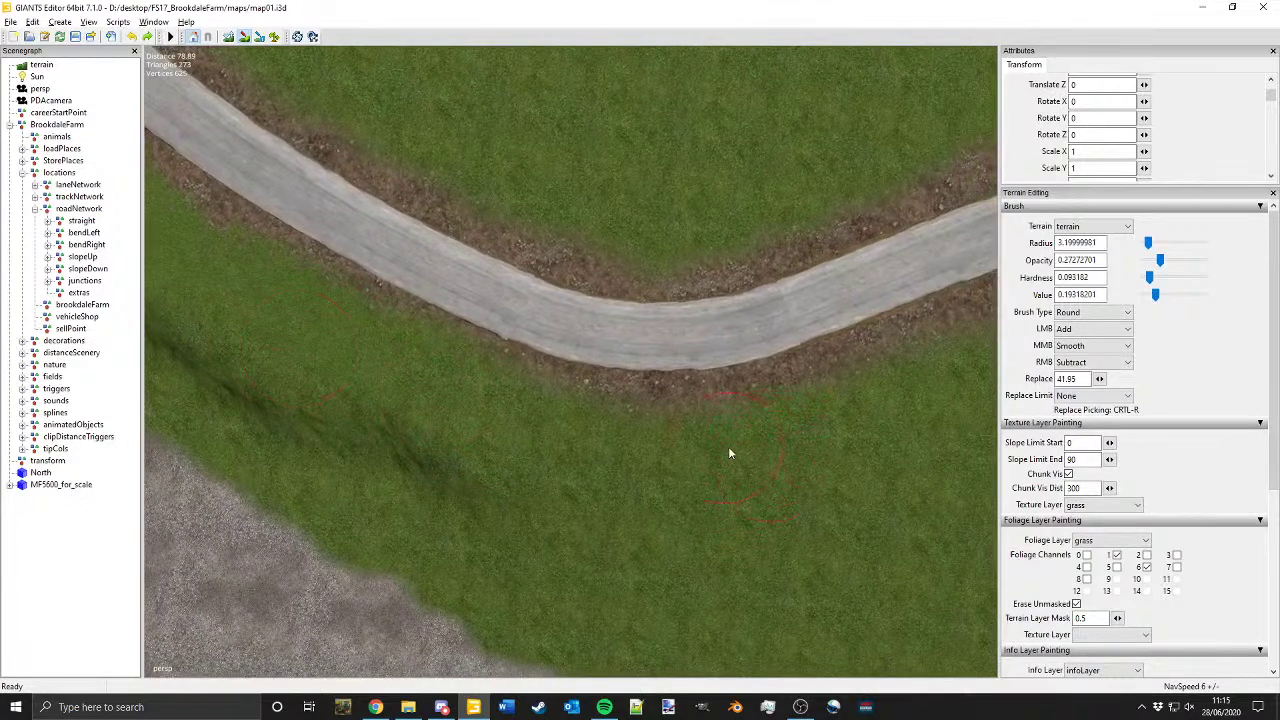
{"action": "middle_click_drag", "start_coordinate": [668, 438], "coordinate": [483, 465], "text": "alt"}
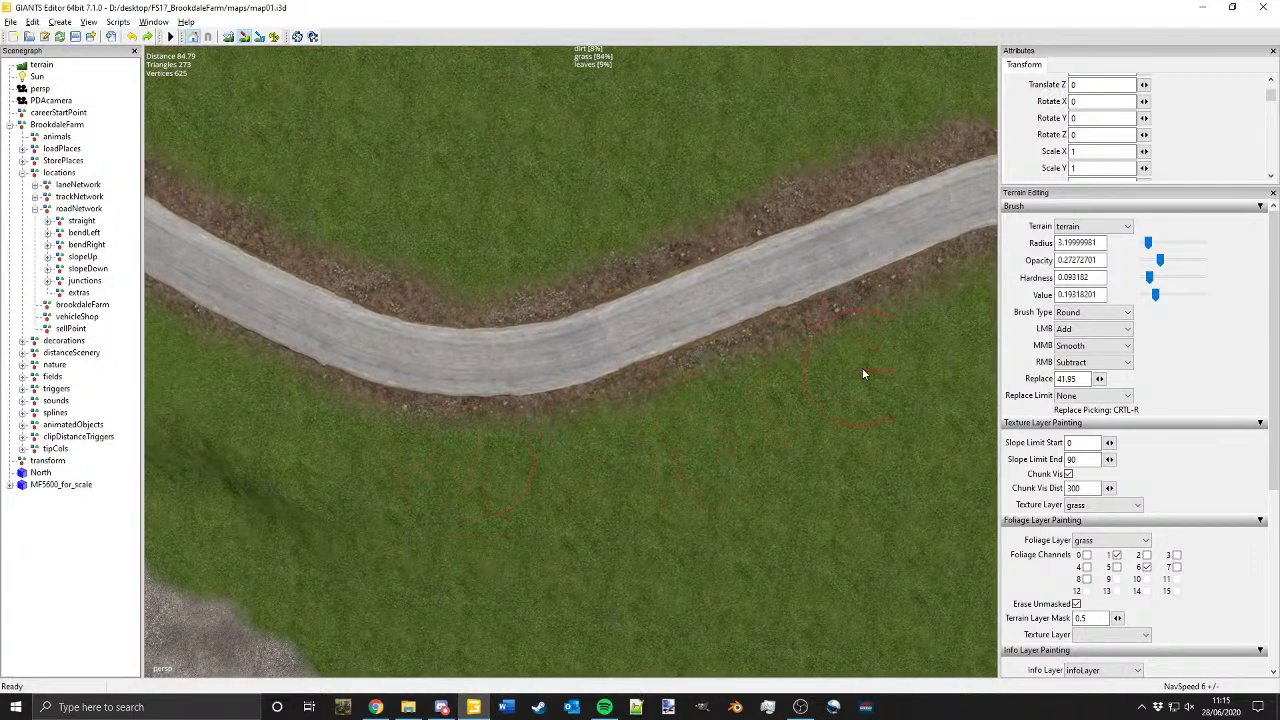
{"action": "middle_click_drag", "start_coordinate": [845, 358], "coordinate": [470, 424], "text": "alt"}
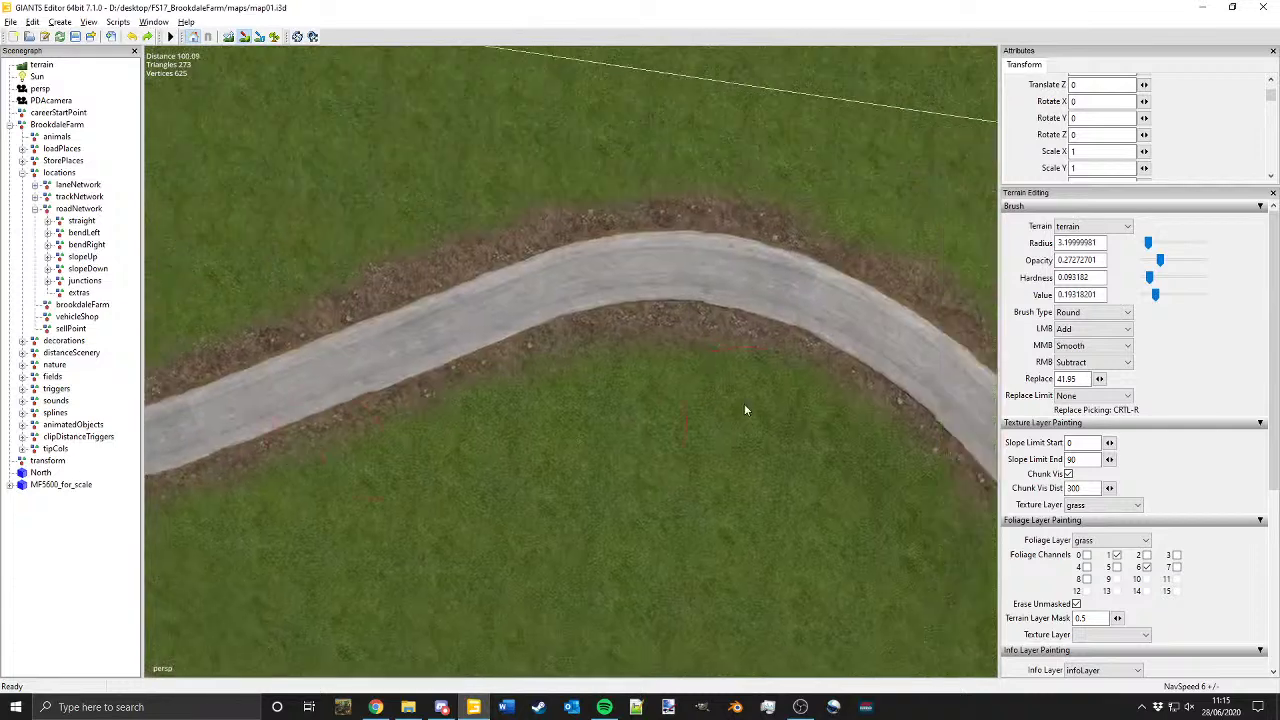
Step: Paint grass texture along the verge facing away from the gravel area, leaving a narrow dirt strip beside the road
{"action": "left_click_drag", "start_coordinate": [744, 405], "coordinate": [663, 328], "text": "alt"}
{"action": "middle_click_drag", "start_coordinate": [623, 639], "coordinate": [703, 659], "text": "alt"}
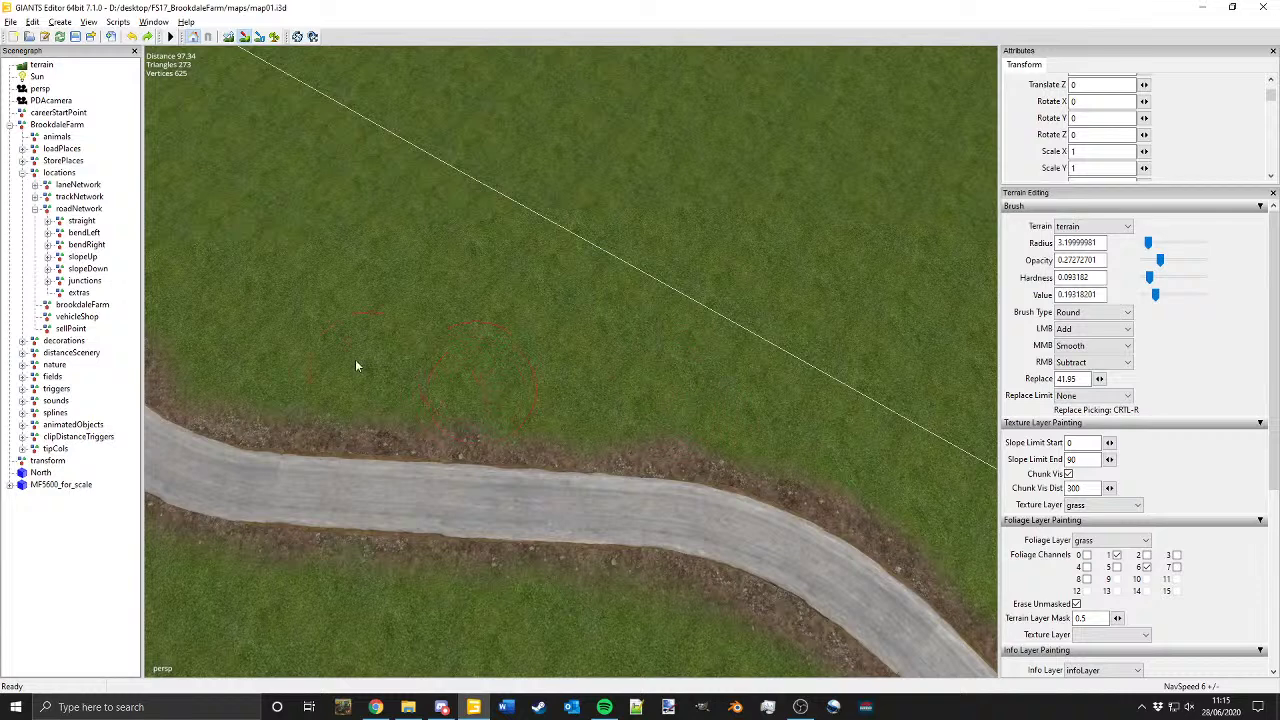
{"action": "mouse_move", "coordinate": [355, 360]}
{"action": "middle_mouse_down", "text": "alt"}
{"action": "mouse_move", "coordinate": [491, 380]}
{"action": "mouse_move", "coordinate": [615, 478]}
{"action": "middle_mouse_up", "text": "alt"}
{"action": "left_click_drag", "start_coordinate": [615, 478], "coordinate": [674, 347], "text": "alt"}
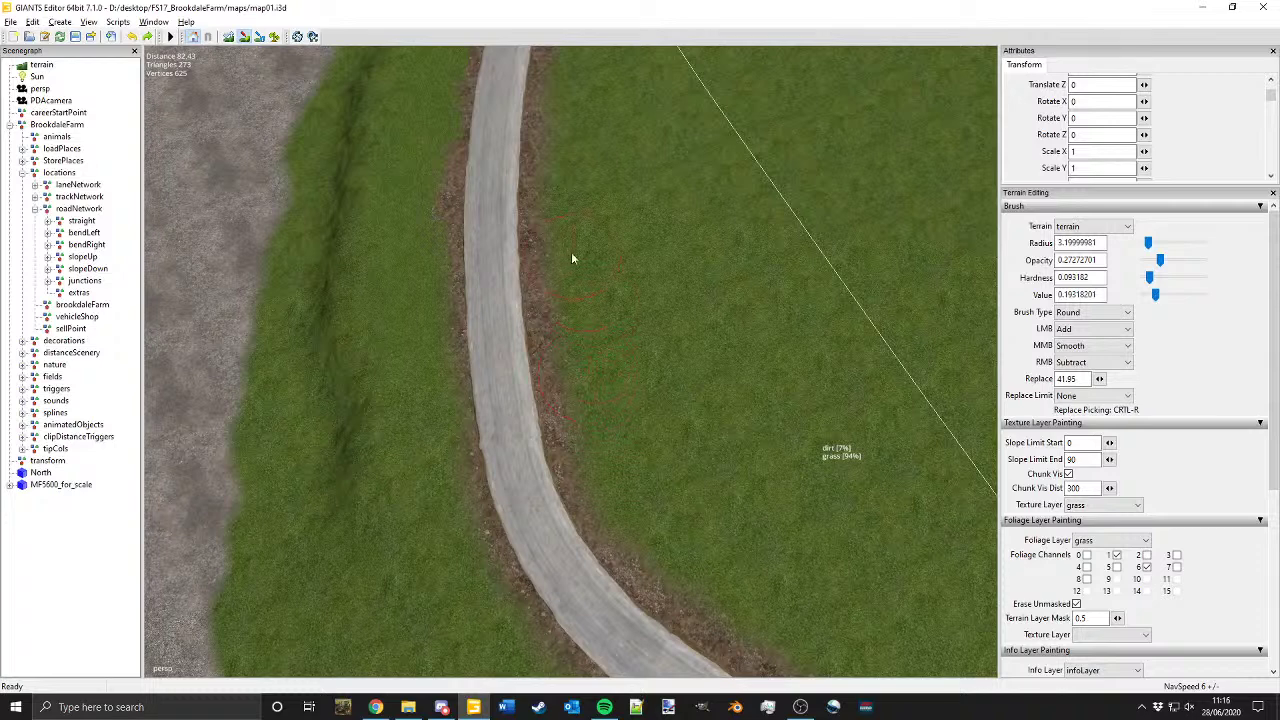
{"action": "right_click_drag", "start_coordinate": [667, 292], "coordinate": [559, 205]}
Step: Paint grass texture along the gravel-side verge up to the side-road junction
{"action": "left_click_drag", "start_coordinate": [647, 187], "coordinate": [782, 187]}
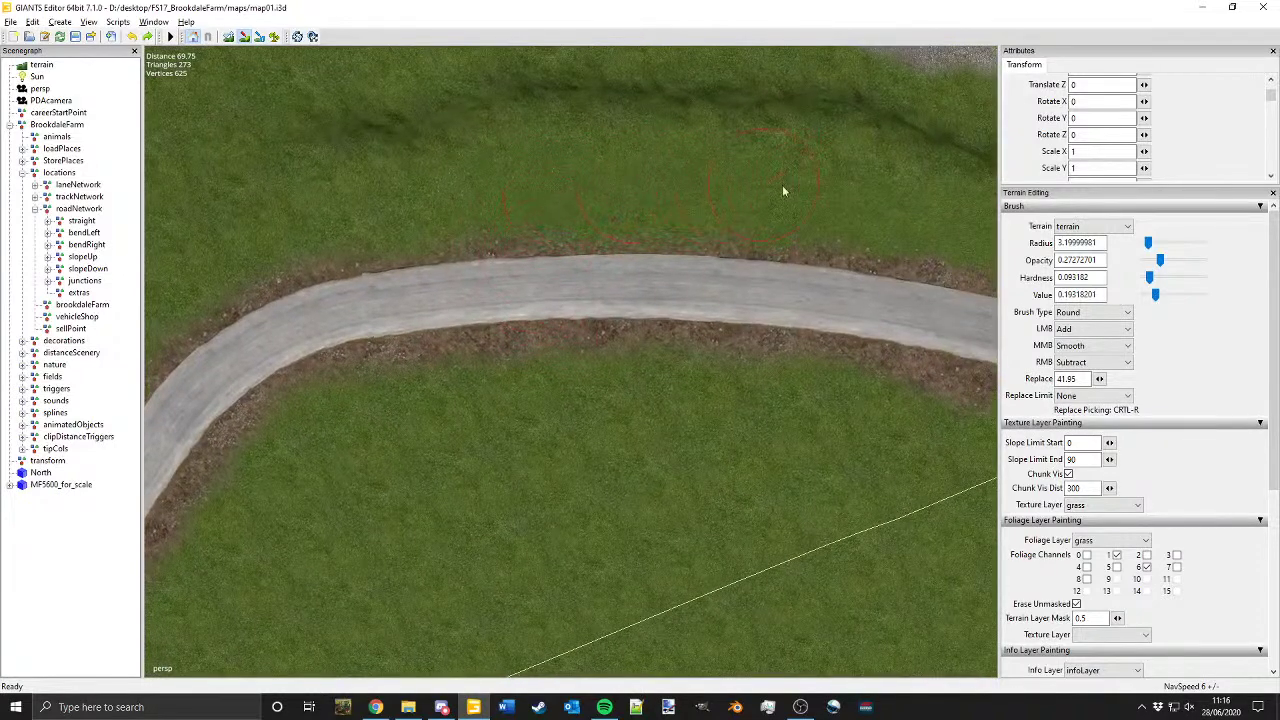
{"action": "middle_click_drag", "start_coordinate": [782, 187], "coordinate": [580, 181], "text": "alt"}
{"action": "right_click_drag", "start_coordinate": [668, 365], "coordinate": [618, 170]}
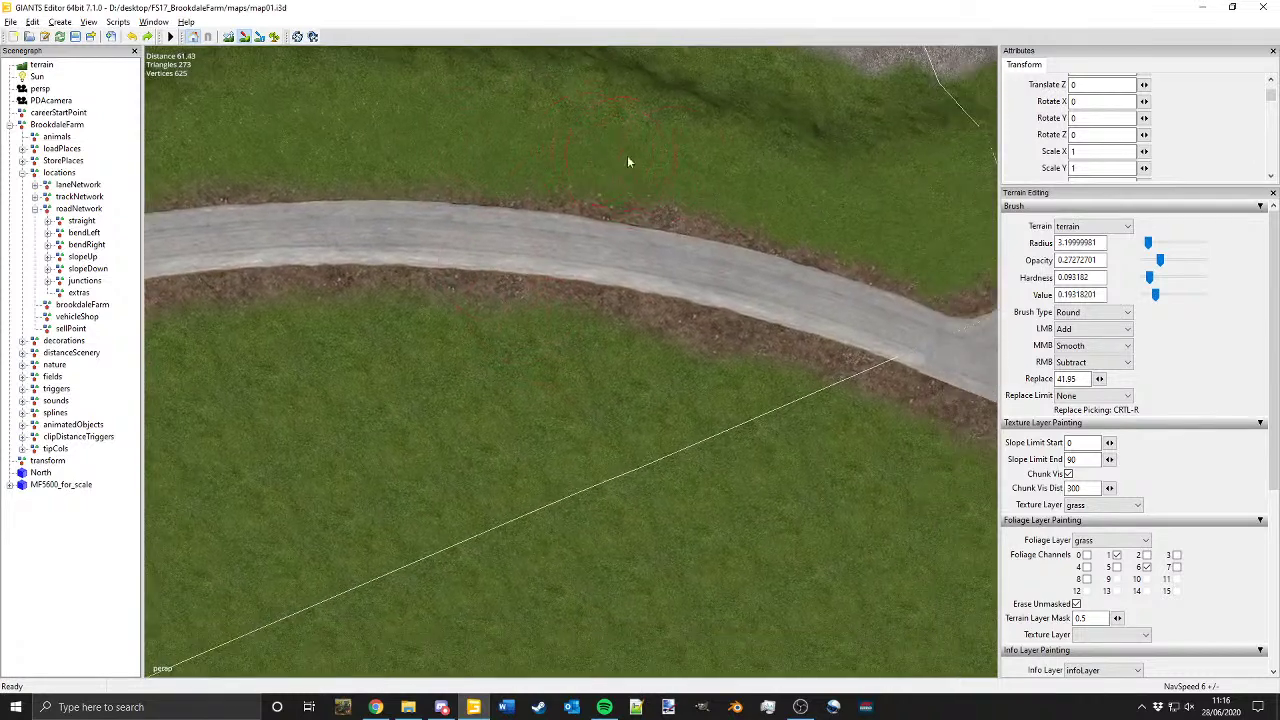
{"action": "middle_click_drag", "start_coordinate": [801, 184], "coordinate": [699, 163], "text": "alt"}
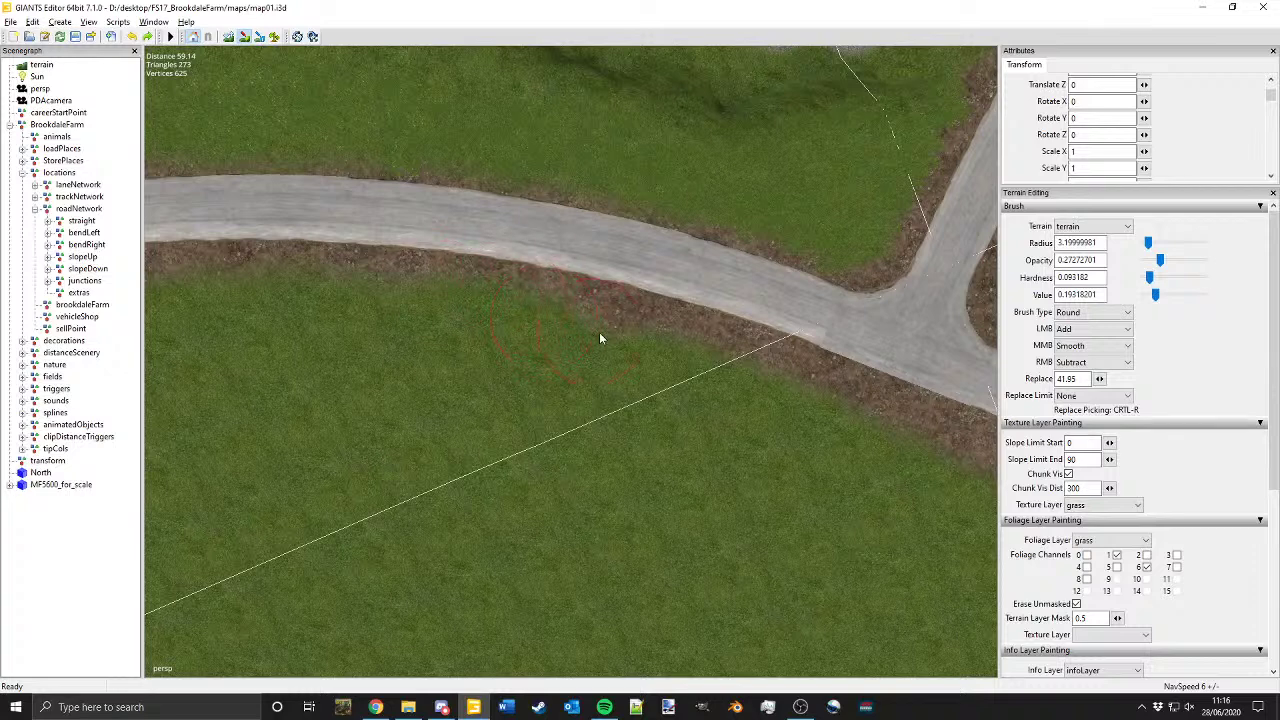
Step: Paint grass texture over the dirt verge on the side of the road opposite the junction
{"action": "left_click_drag", "start_coordinate": [600, 338], "coordinate": [671, 352]}
{"action": "middle_click_drag", "start_coordinate": [725, 380], "coordinate": [507, 328], "text": "alt"}
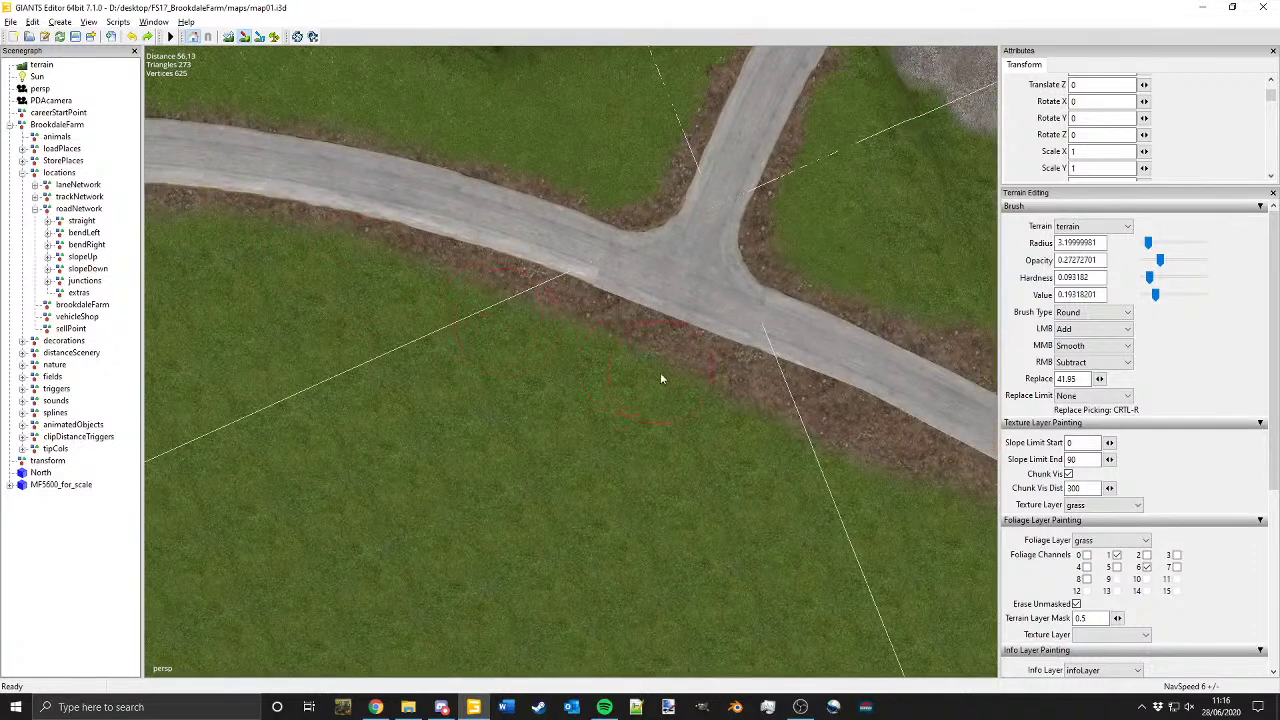
{"action": "left_click_drag", "start_coordinate": [631, 360], "coordinate": [777, 420]}
{"action": "middle_click_drag", "start_coordinate": [777, 420], "coordinate": [497, 281], "text": "alt"}
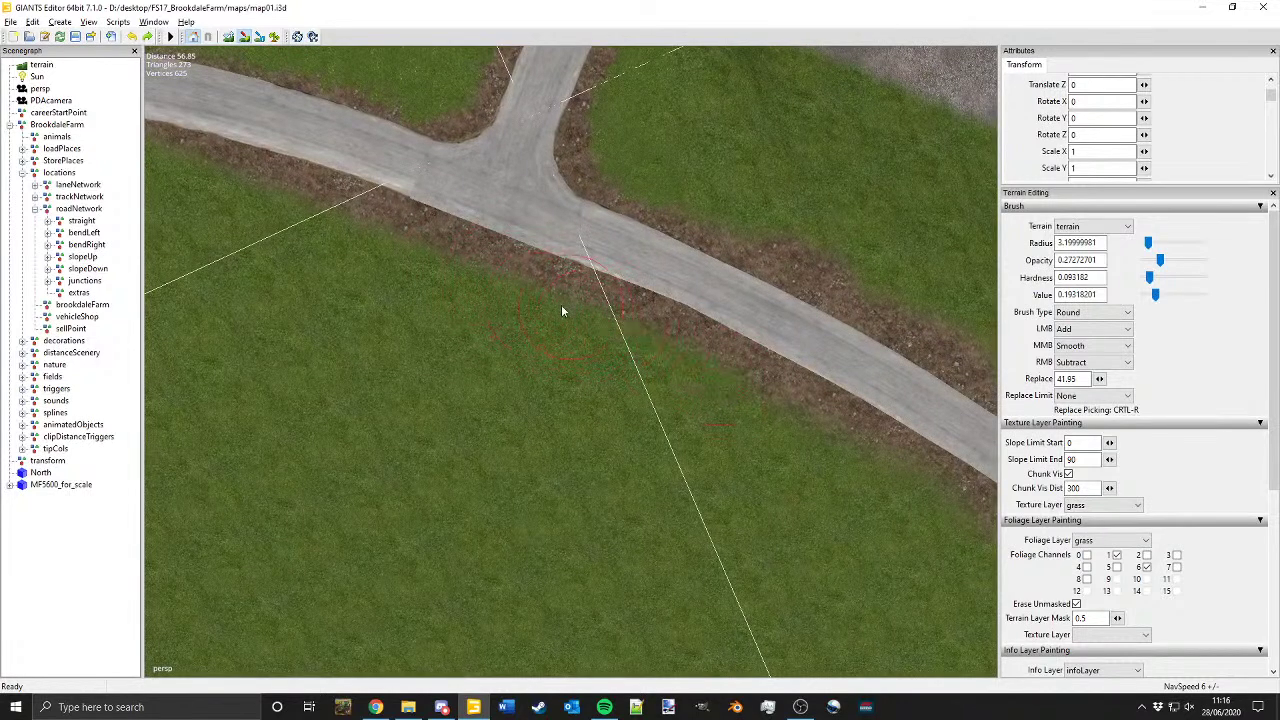
Step: Continue the grass texture along the gravel-side verge beyond the junction, keeping a dirt strip at the road edge
{"action": "left_click_drag", "start_coordinate": [594, 325], "coordinate": [667, 244], "text": "alt"}
{"action": "middle_click_drag", "start_coordinate": [530, 440], "coordinate": [399, 291], "text": "alt"}
{"action": "mouse_move", "coordinate": [399, 291]}
{"action": "left_mouse_down", "text": "alt"}
{"action": "mouse_move", "coordinate": [462, 350]}
{"action": "mouse_move", "coordinate": [579, 367]}
{"action": "mouse_move", "coordinate": [508, 406]}
{"action": "left_mouse_up", "text": "alt"}
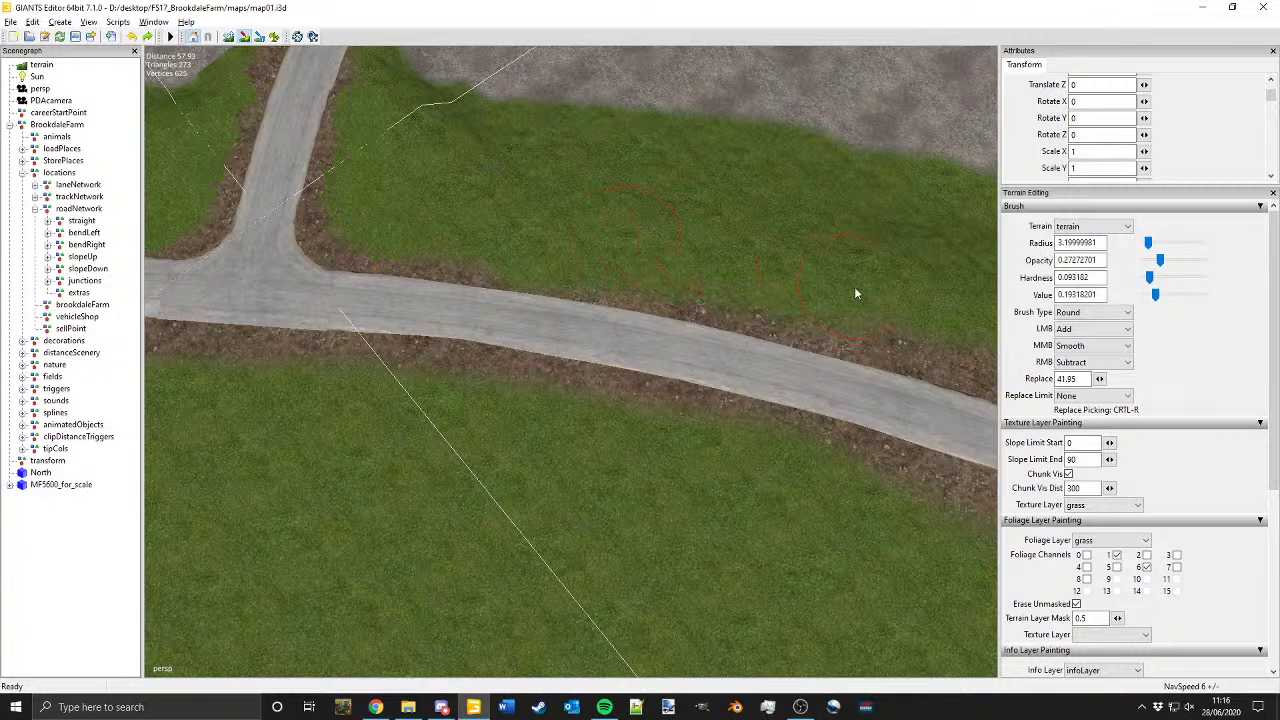
{"action": "middle_click_drag", "start_coordinate": [822, 292], "coordinate": [643, 246], "text": "alt"}
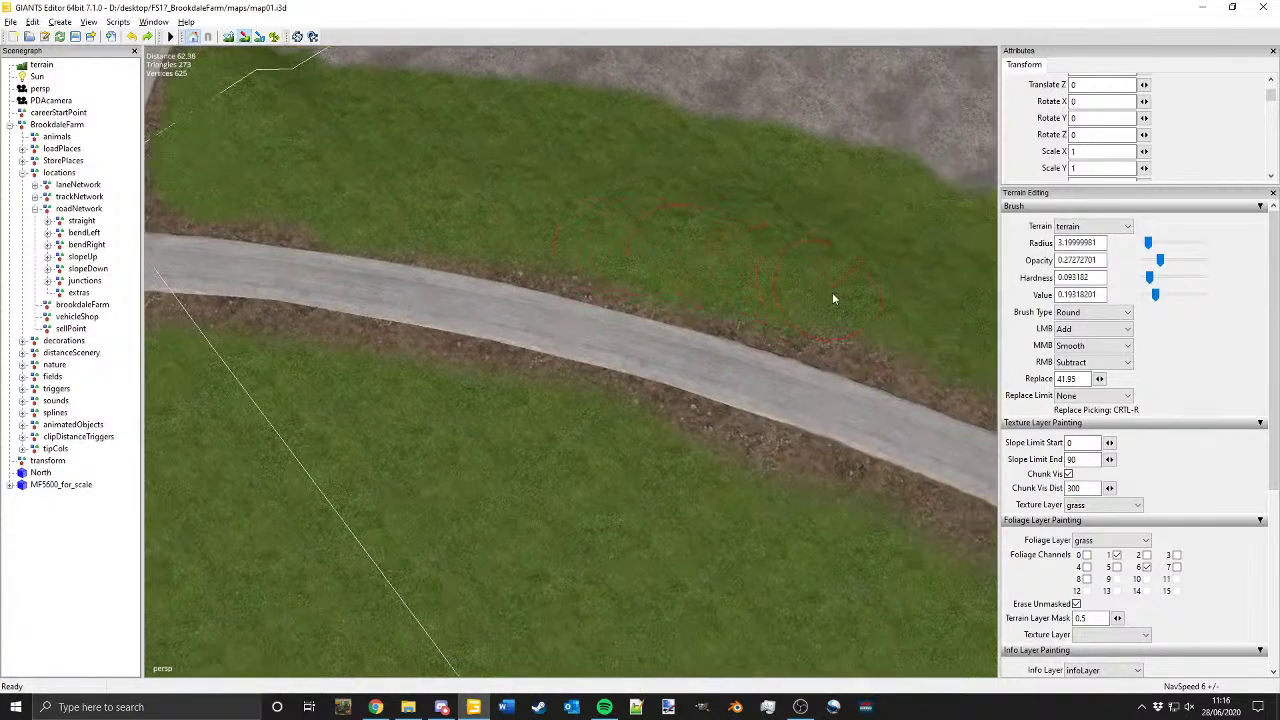
{"action": "middle_click_drag", "start_coordinate": [882, 319], "coordinate": [708, 260], "text": "alt"}
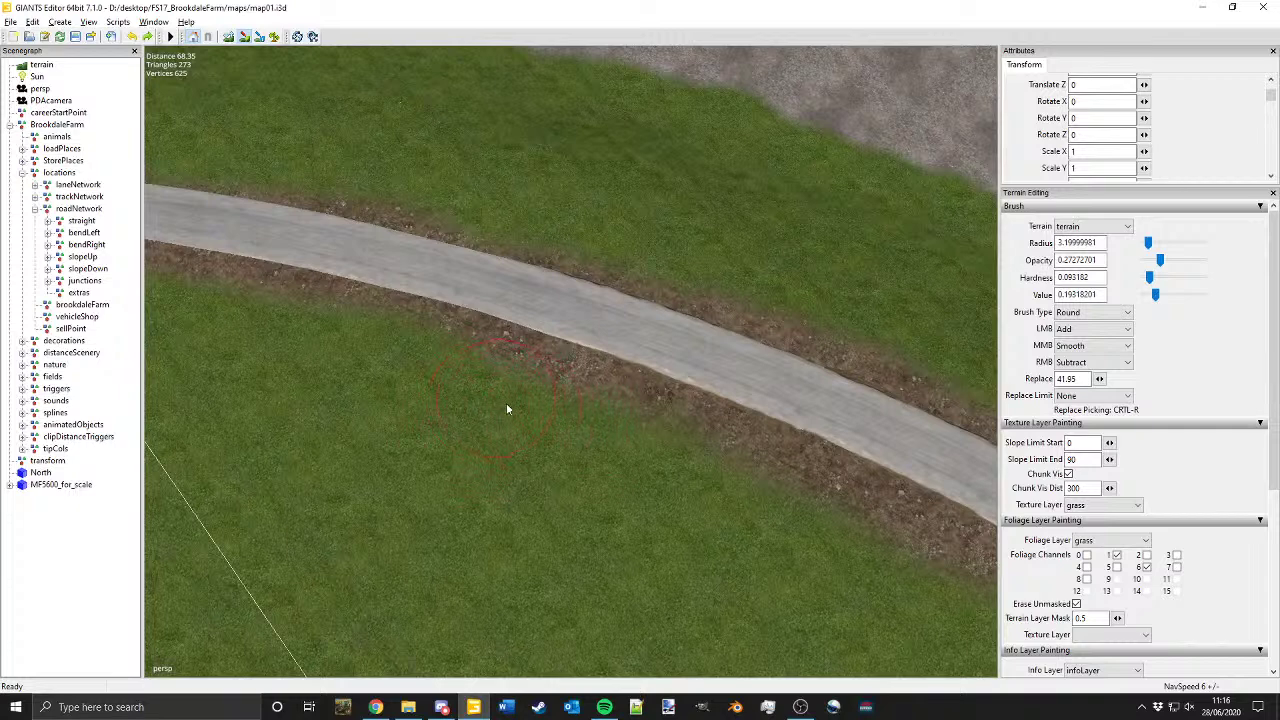
Step: Paint grass texture over the outer dirt on both verges of the long curve past the junction
{"action": "mouse_move", "coordinate": [507, 404]}
{"action": "left_mouse_down", "text": "alt"}
{"action": "mouse_move", "coordinate": [680, 424]}
{"action": "mouse_move", "coordinate": [645, 424]}
{"action": "left_mouse_up", "text": "alt"}
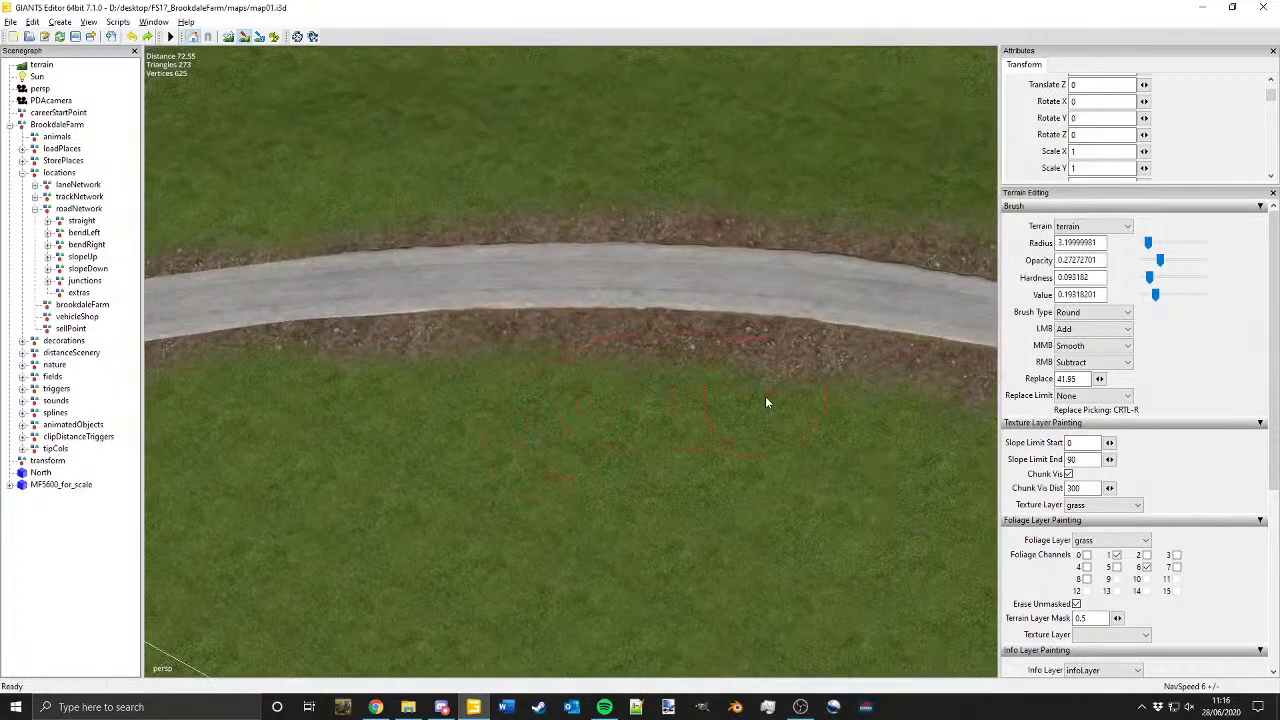
{"action": "middle_click_drag", "start_coordinate": [616, 260], "coordinate": [531, 319], "text": "alt"}
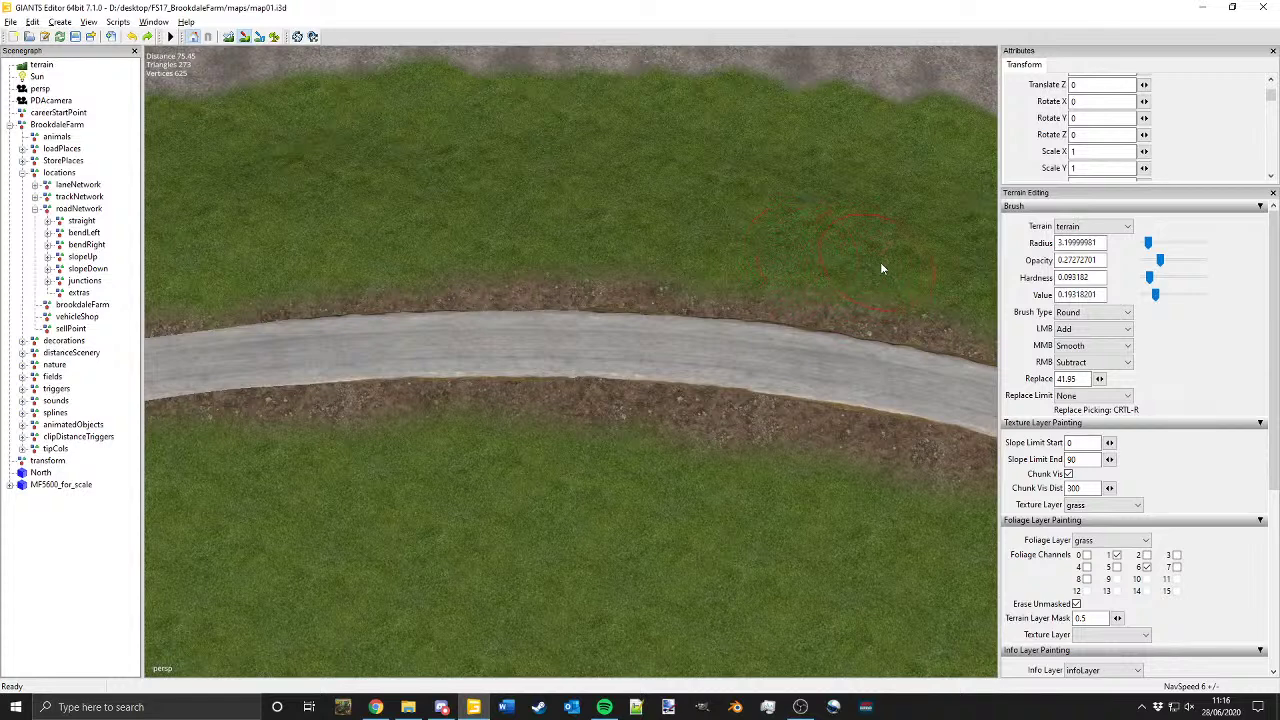
{"action": "middle_click_drag", "start_coordinate": [880, 266], "coordinate": [598, 258], "text": "alt"}
{"action": "middle_click_drag", "start_coordinate": [728, 295], "coordinate": [608, 243], "text": "alt"}
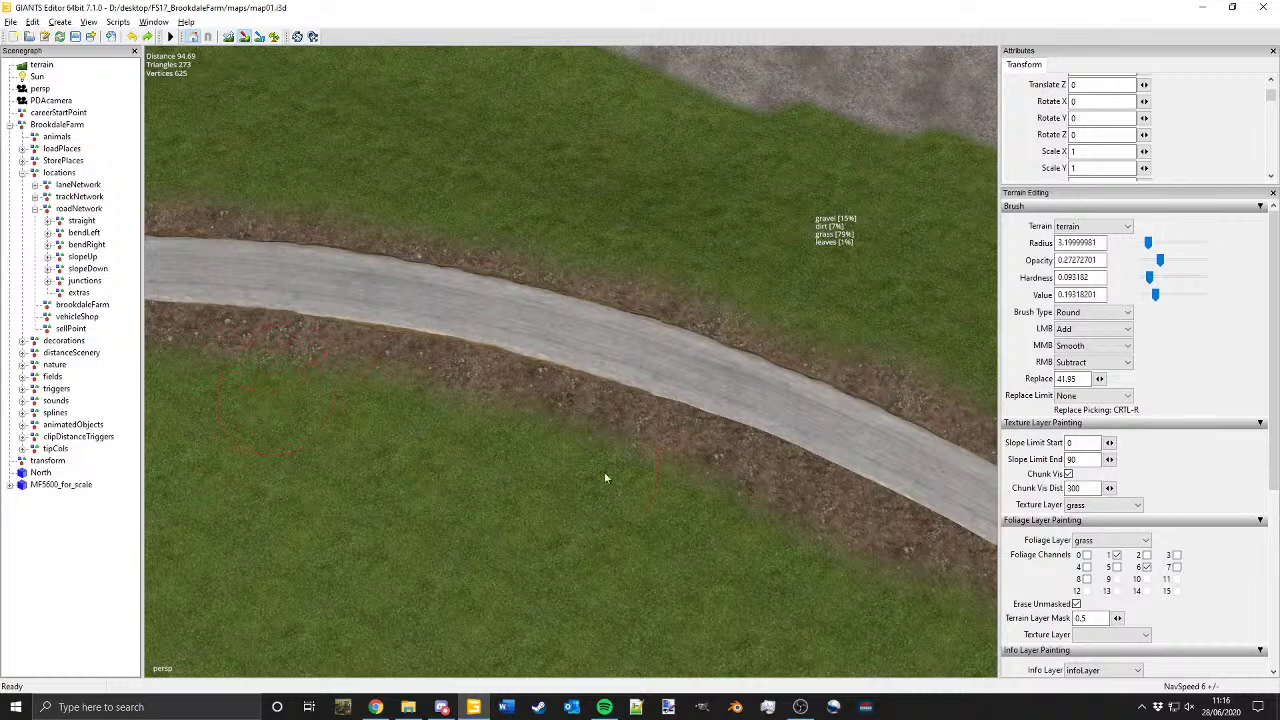
Step: Extend the grass texture along the inner verge of the long curve, narrowing the dirt beside the road
{"action": "scroll", "coordinate": [642, 498], "scroll_direction": "down", "scroll_amount": 1}
{"action": "middle_click_drag", "start_coordinate": [646, 503], "coordinate": [488, 314], "text": "alt"}
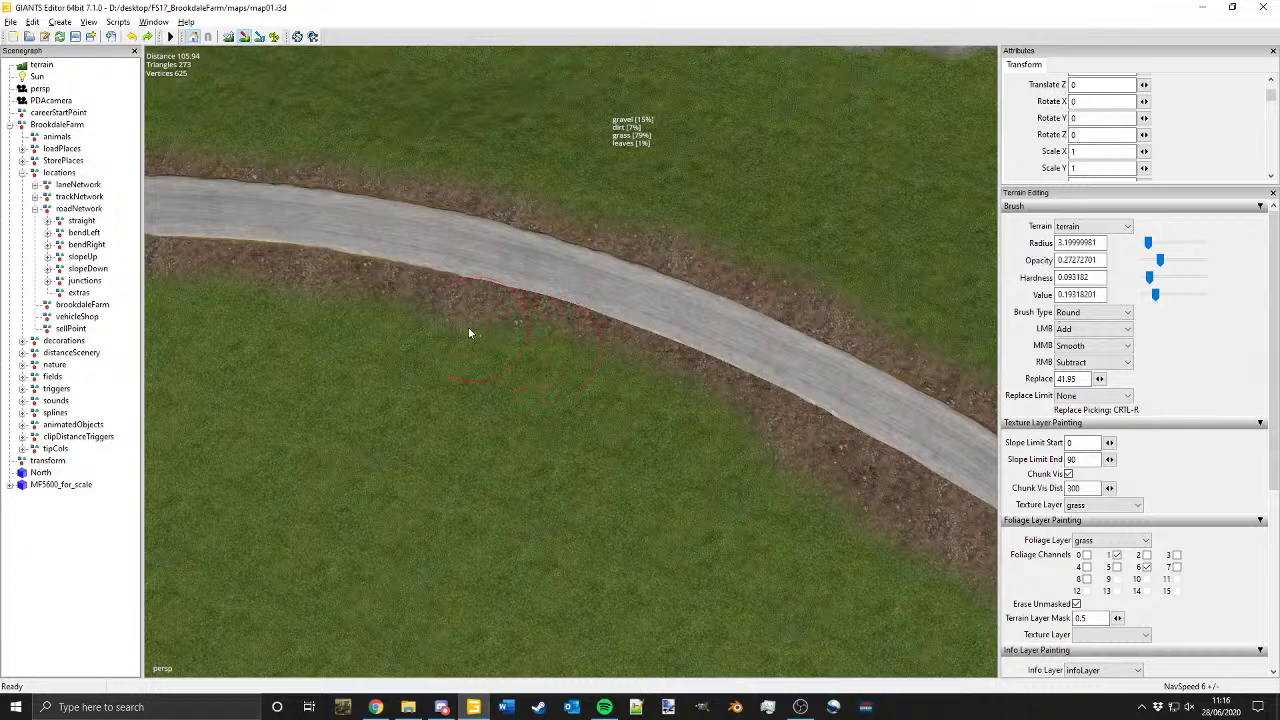
{"action": "left_click_drag", "start_coordinate": [399, 367], "coordinate": [660, 398], "text": "alt"}
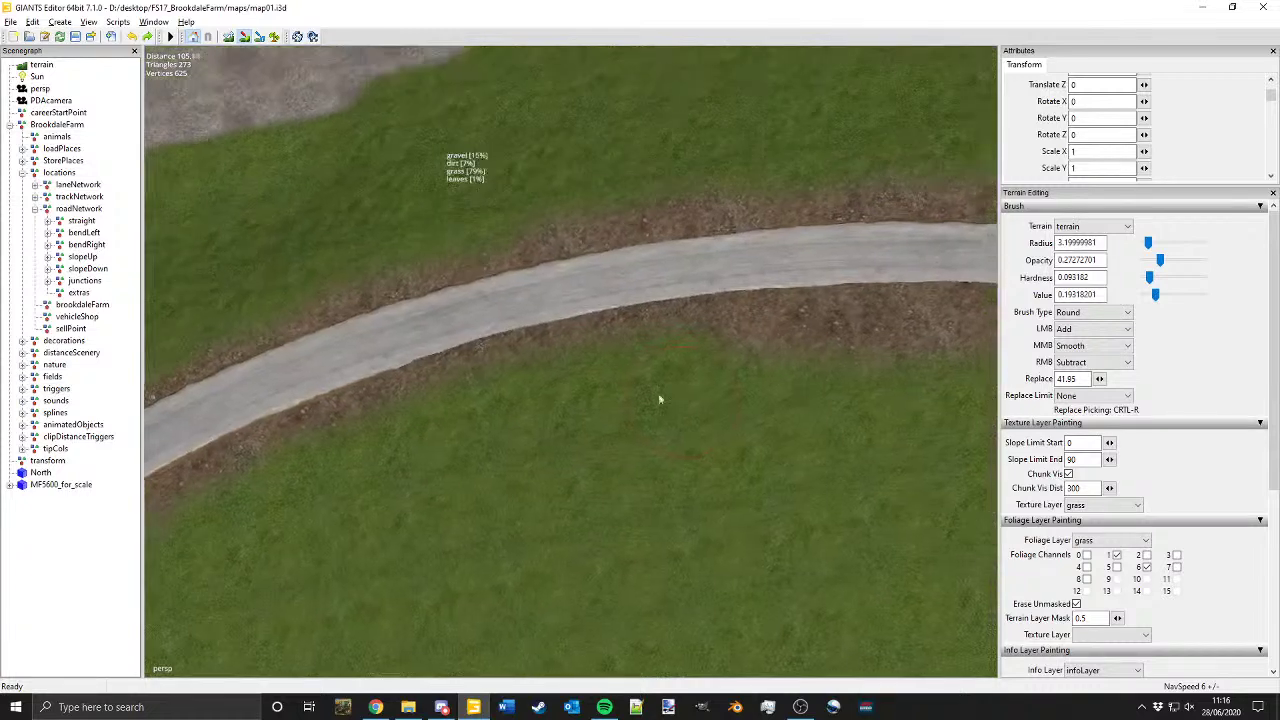
{"action": "middle_click_drag", "start_coordinate": [660, 398], "coordinate": [538, 453], "text": "alt"}
{"action": "left_click_drag", "start_coordinate": [538, 453], "coordinate": [500, 440], "text": "alt"}
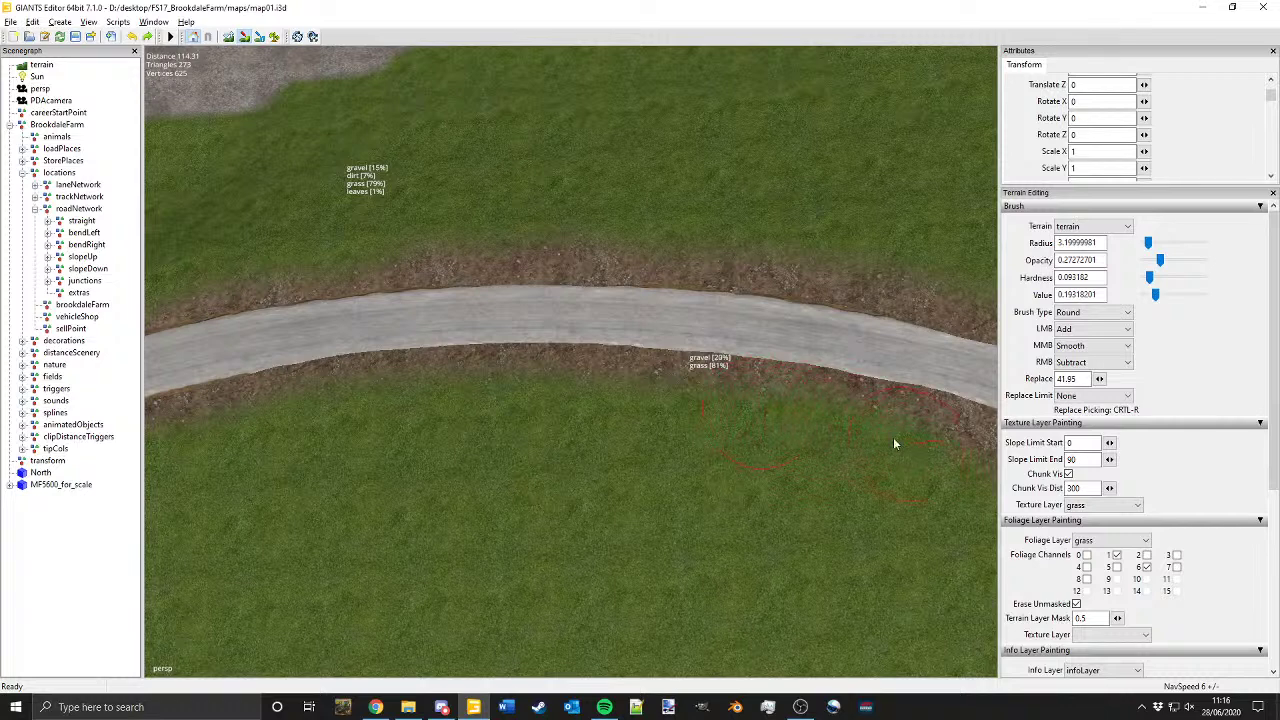
{"action": "middle_click_drag", "start_coordinate": [894, 438], "coordinate": [367, 284], "text": "alt"}
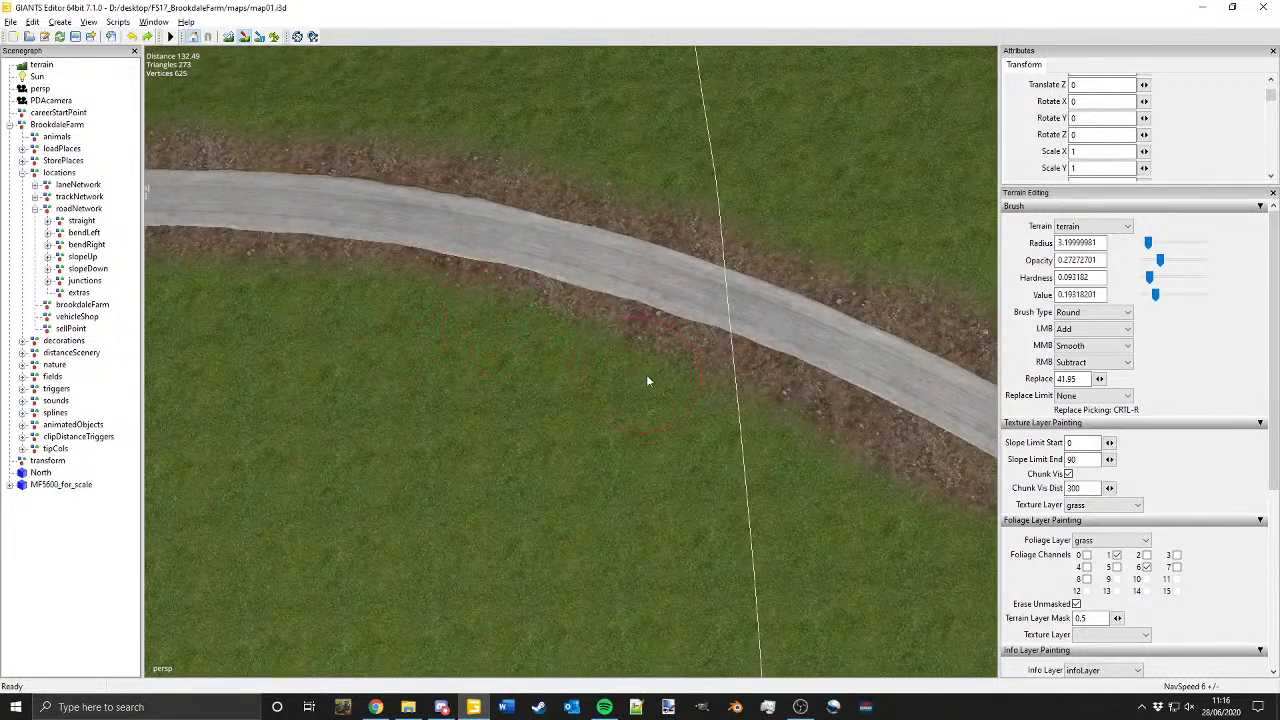
{"action": "middle_click_drag", "start_coordinate": [550, 350], "coordinate": [594, 358]}
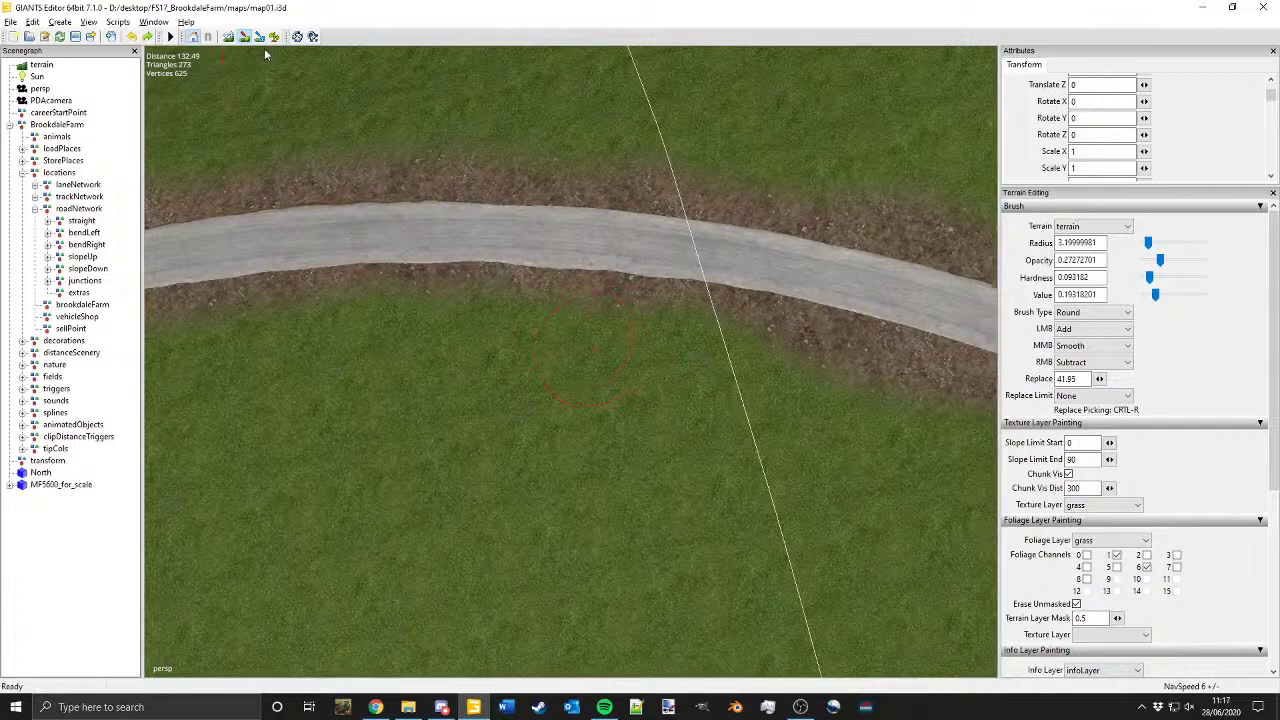
Step: Switch to terrain sculpting and smooth the ground along the inner edge of the long road curve
{"action": "left_click", "coordinate": [229, 37]}
{"action": "middle_click_drag", "start_coordinate": [533, 240], "coordinate": [545, 335], "text": "alt"}
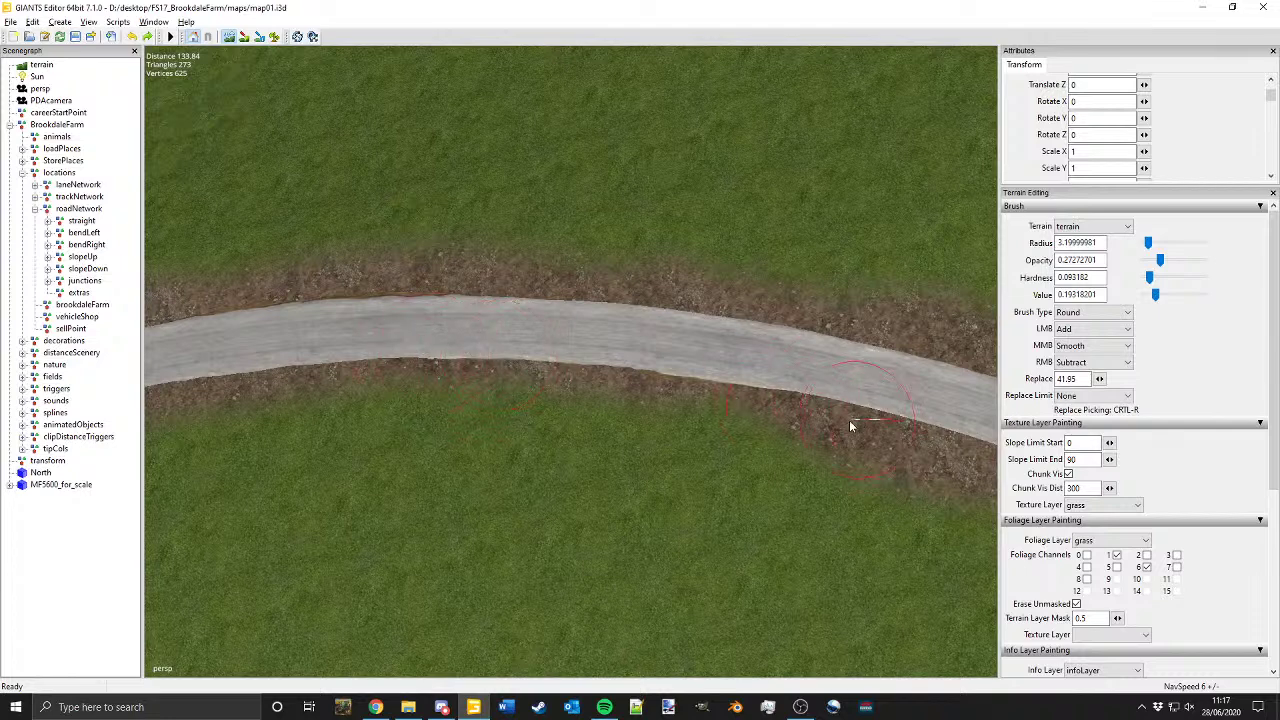
{"action": "middle_click_drag", "start_coordinate": [868, 436], "coordinate": [601, 317], "text": "alt"}
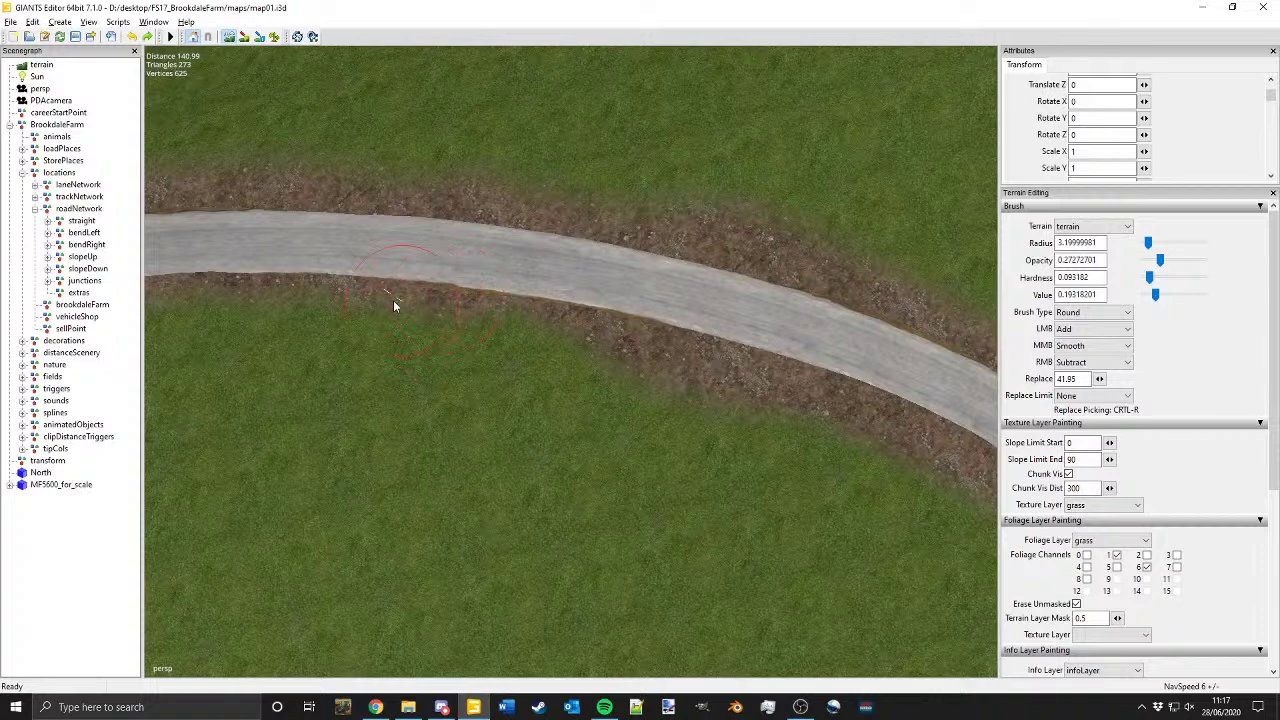
{"action": "middle_click_drag", "start_coordinate": [272, 276], "coordinate": [588, 271], "text": "alt"}
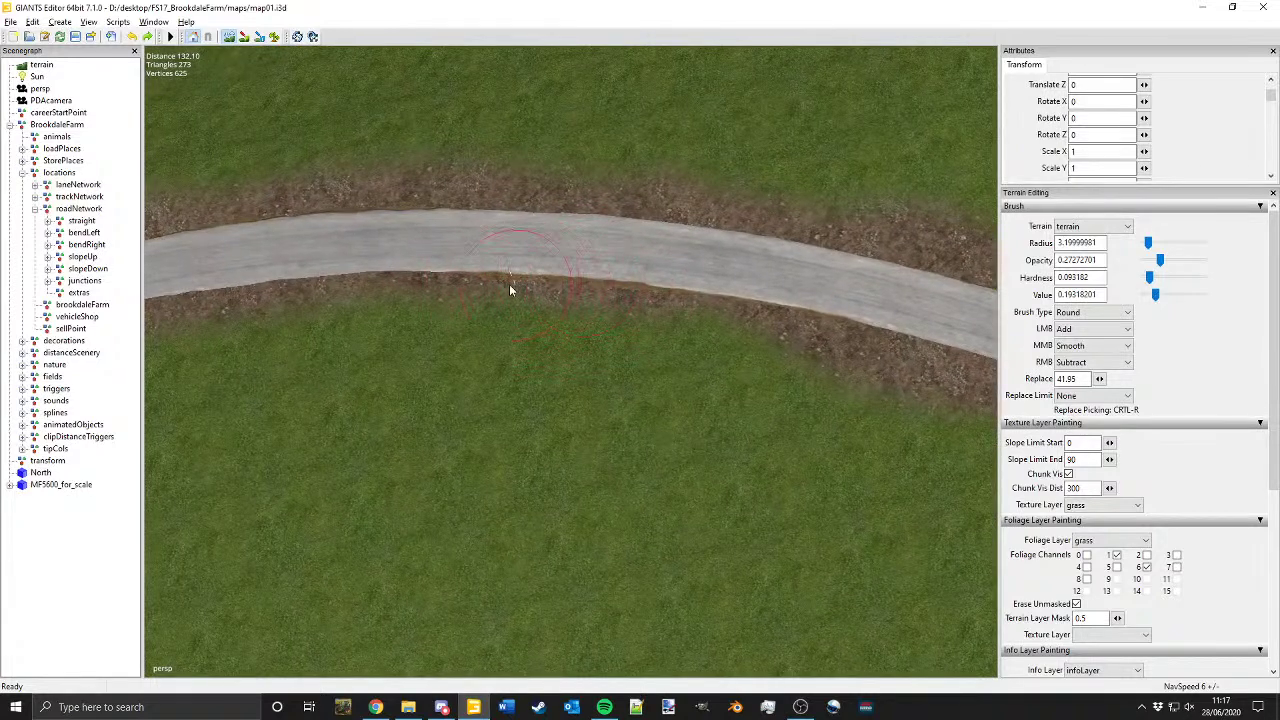
{"action": "middle_click_drag", "start_coordinate": [347, 286], "coordinate": [671, 262], "text": "alt"}
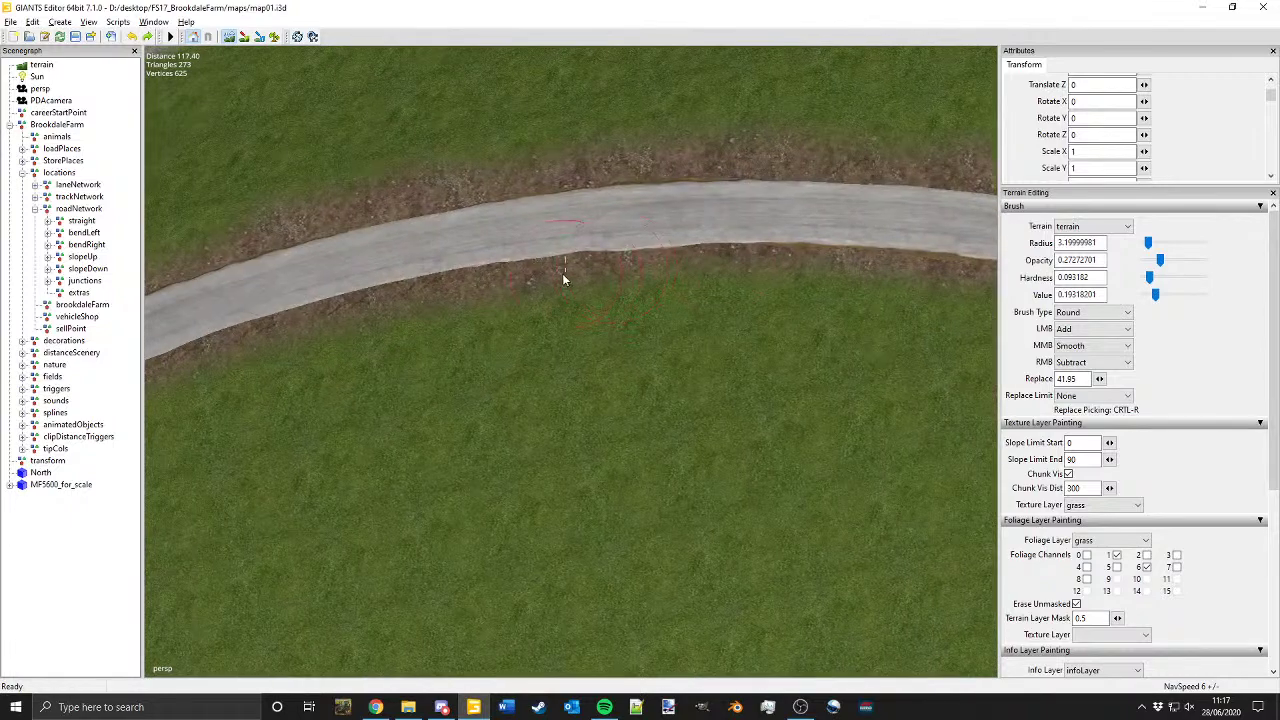
{"action": "middle_click_drag", "start_coordinate": [474, 284], "coordinate": [770, 213], "text": "alt"}
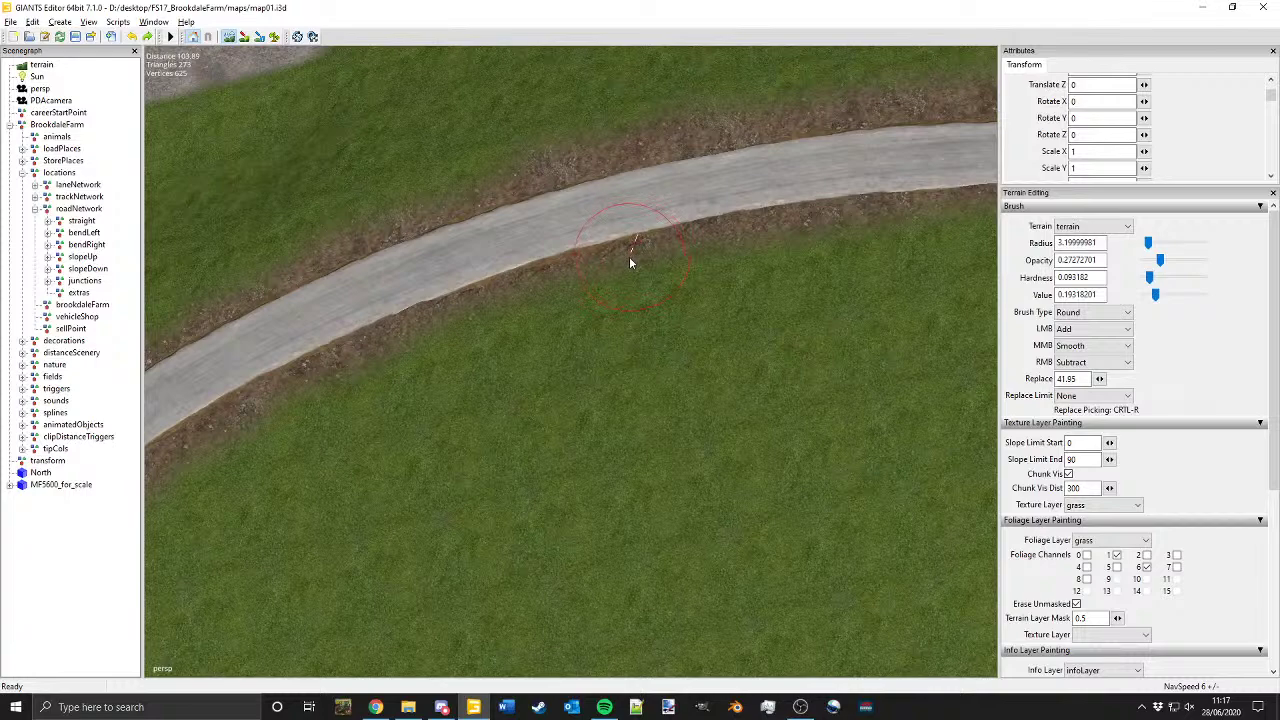
Step: Smooth the terrain along the remaining stretch of the long curve's inner edge
{"action": "middle_click_drag", "start_coordinate": [814, 223], "coordinate": [607, 252], "text": "alt"}
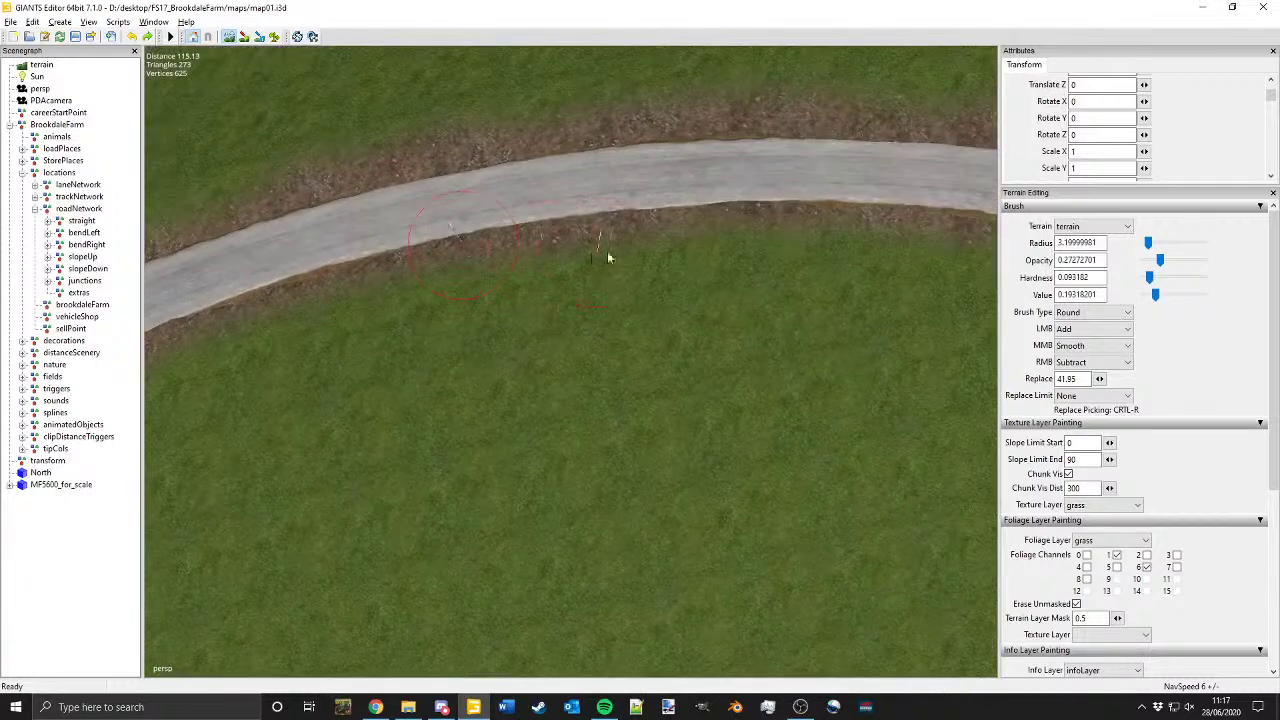
{"action": "left_click_drag", "start_coordinate": [607, 252], "coordinate": [837, 147], "text": "alt"}
{"action": "middle_click_drag", "start_coordinate": [838, 150], "coordinate": [307, 157]}
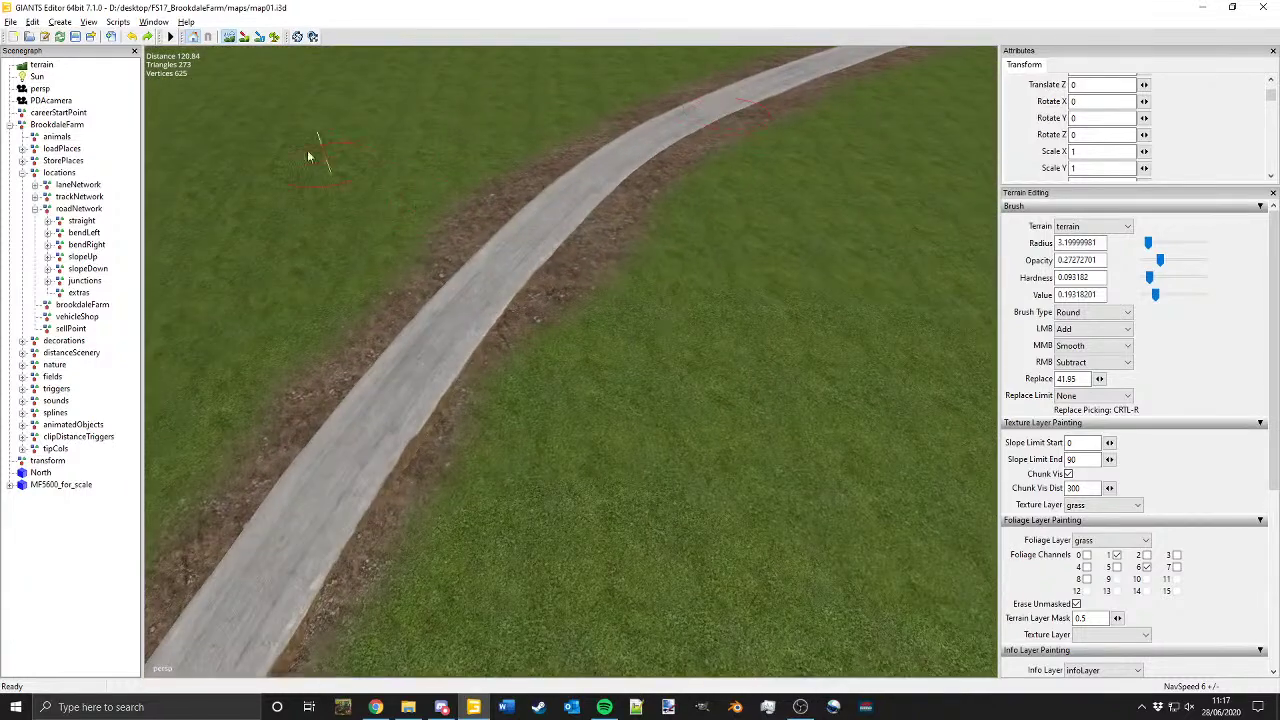
Step: Switch to texture painting and paint grass over the outer dirt on the next bend's verge, leaving a dirt strip beside the road
{"action": "left_click", "coordinate": [243, 38]}
{"action": "left_click_drag", "start_coordinate": [334, 134], "coordinate": [548, 340], "text": "alt"}
{"action": "right_click_drag", "start_coordinate": [548, 340], "coordinate": [757, 373], "text": "alt"}
{"action": "middle_click_drag", "start_coordinate": [757, 373], "coordinate": [438, 376], "text": "alt"}
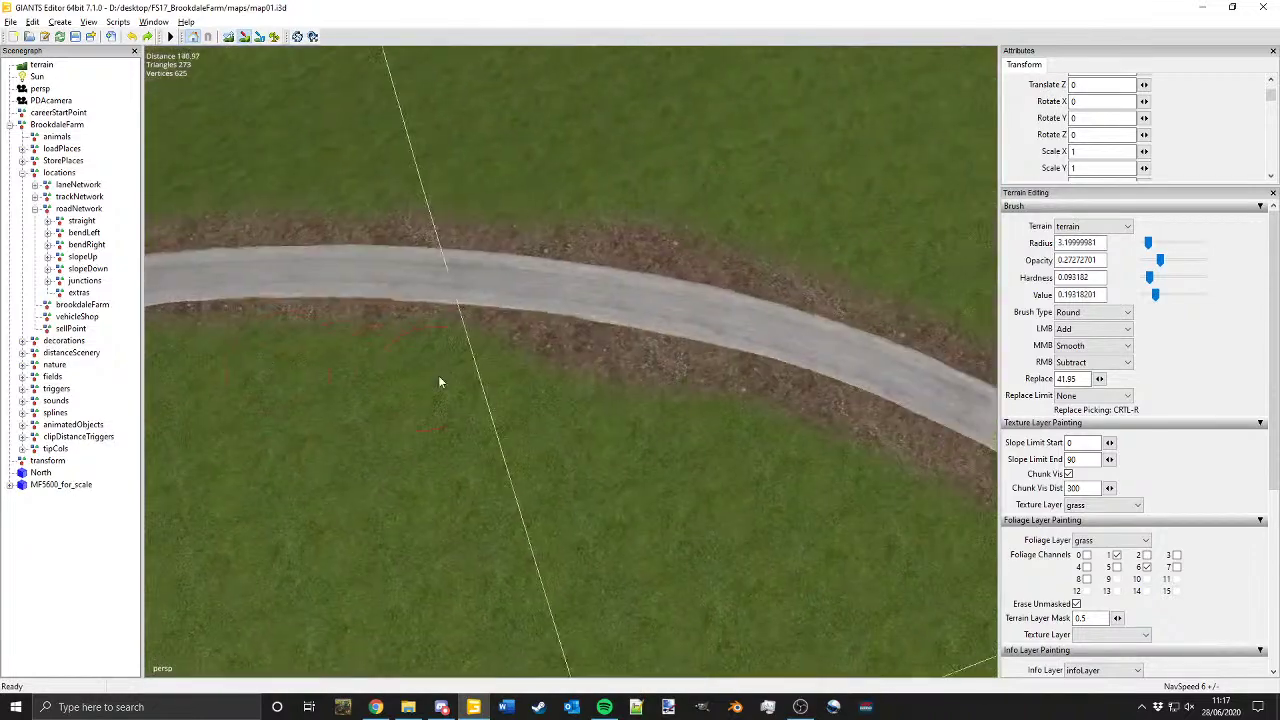
{"action": "middle_click_drag", "start_coordinate": [676, 490], "coordinate": [480, 362], "text": "alt"}
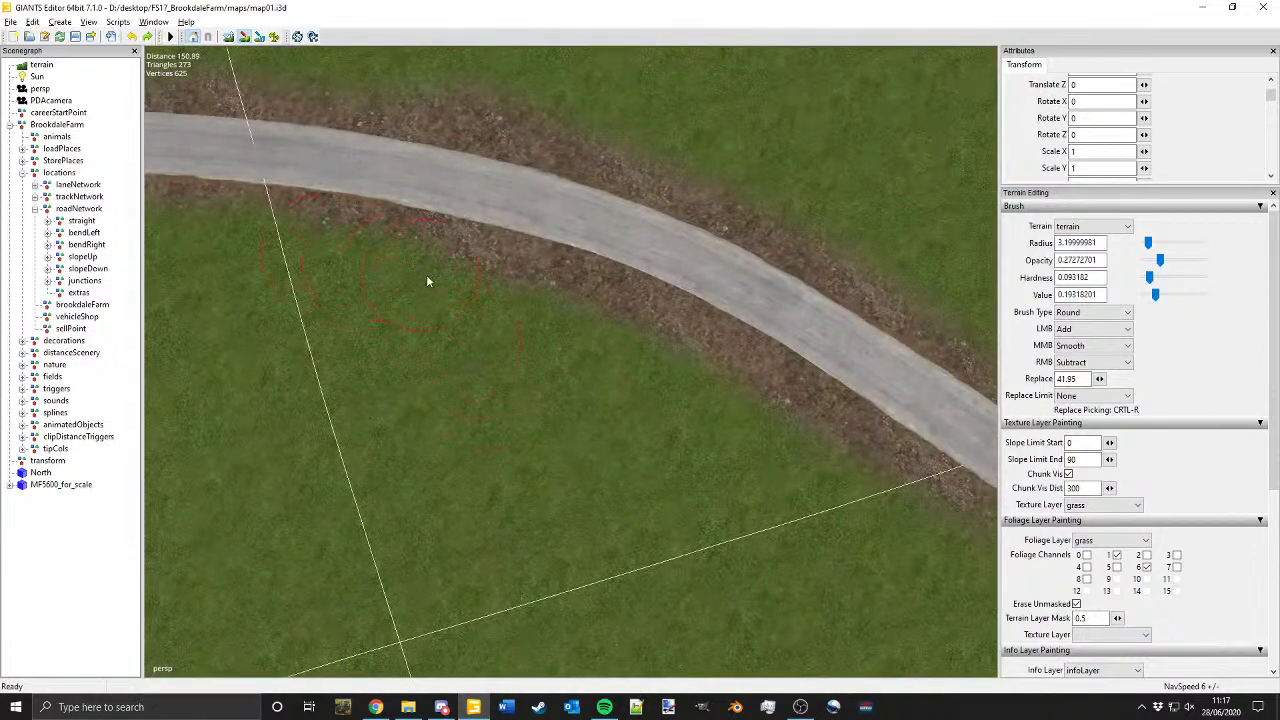
{"action": "middle_click_drag", "start_coordinate": [651, 354], "coordinate": [528, 444]}
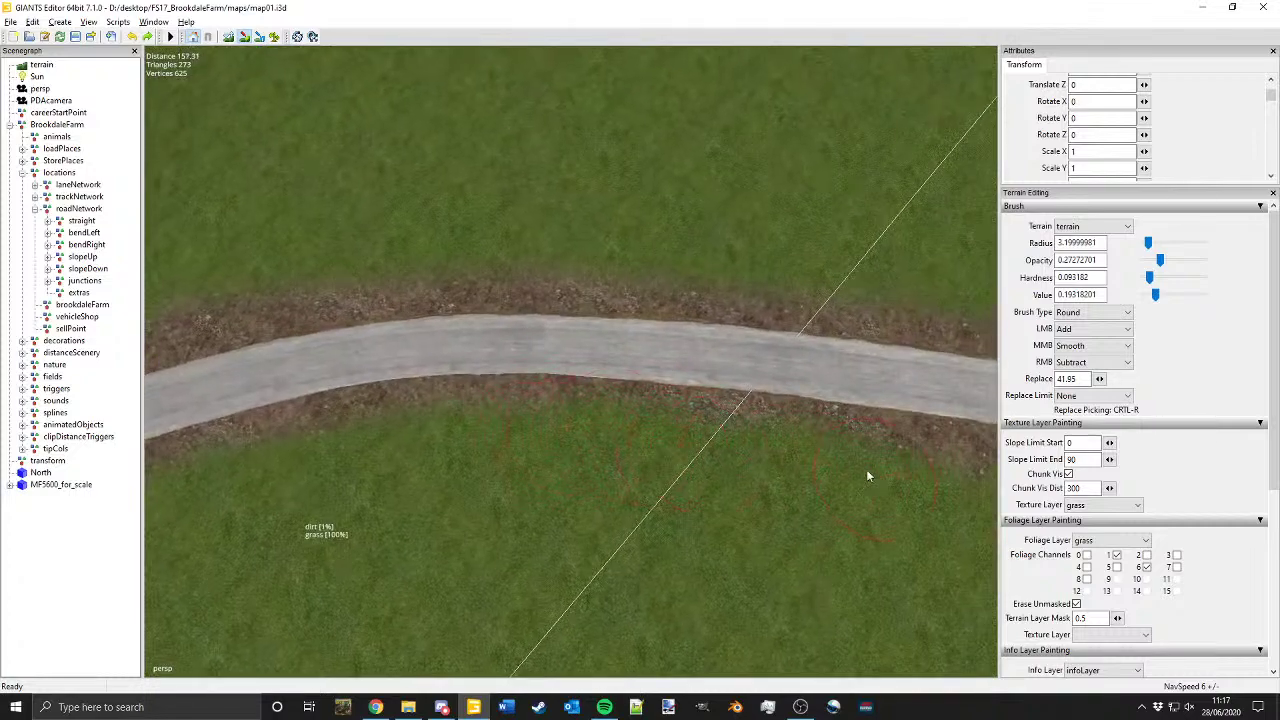
Step: Continue the grass texture along the same verge up to the T-junction
{"action": "middle_click_drag", "start_coordinate": [868, 477], "coordinate": [545, 450]}
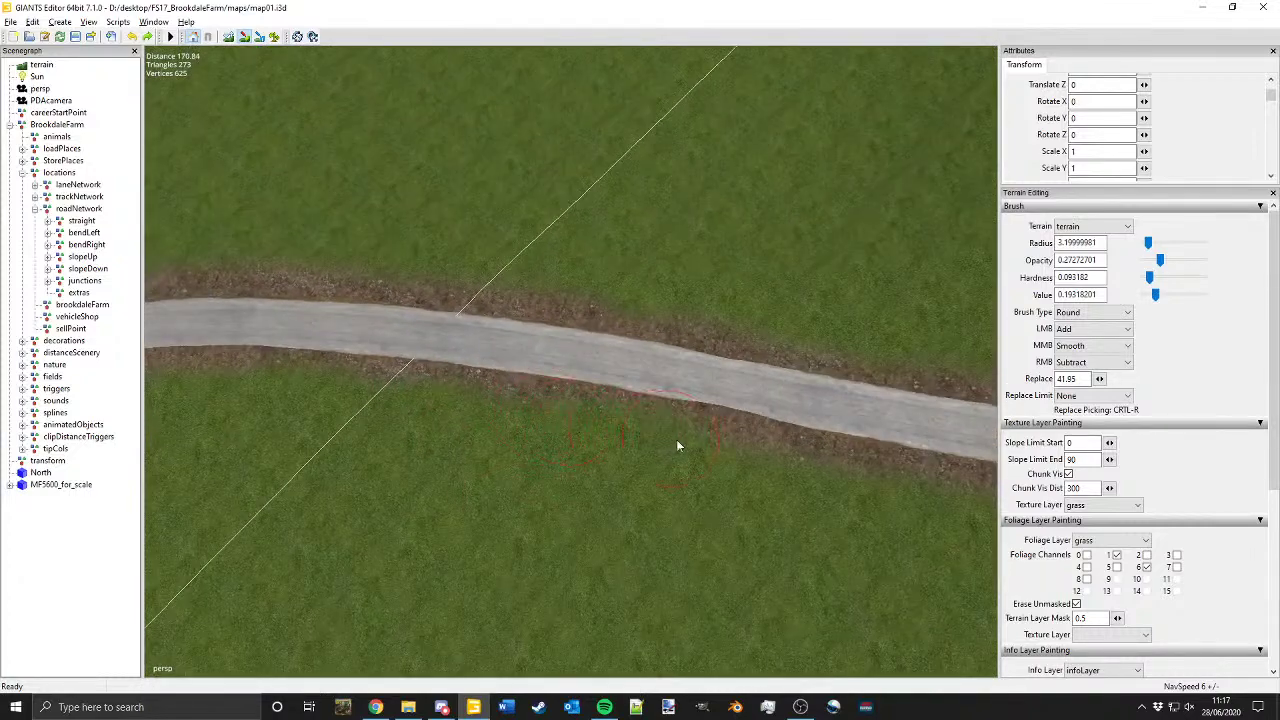
{"action": "middle_click_drag", "start_coordinate": [840, 491], "coordinate": [602, 430], "text": "alt"}
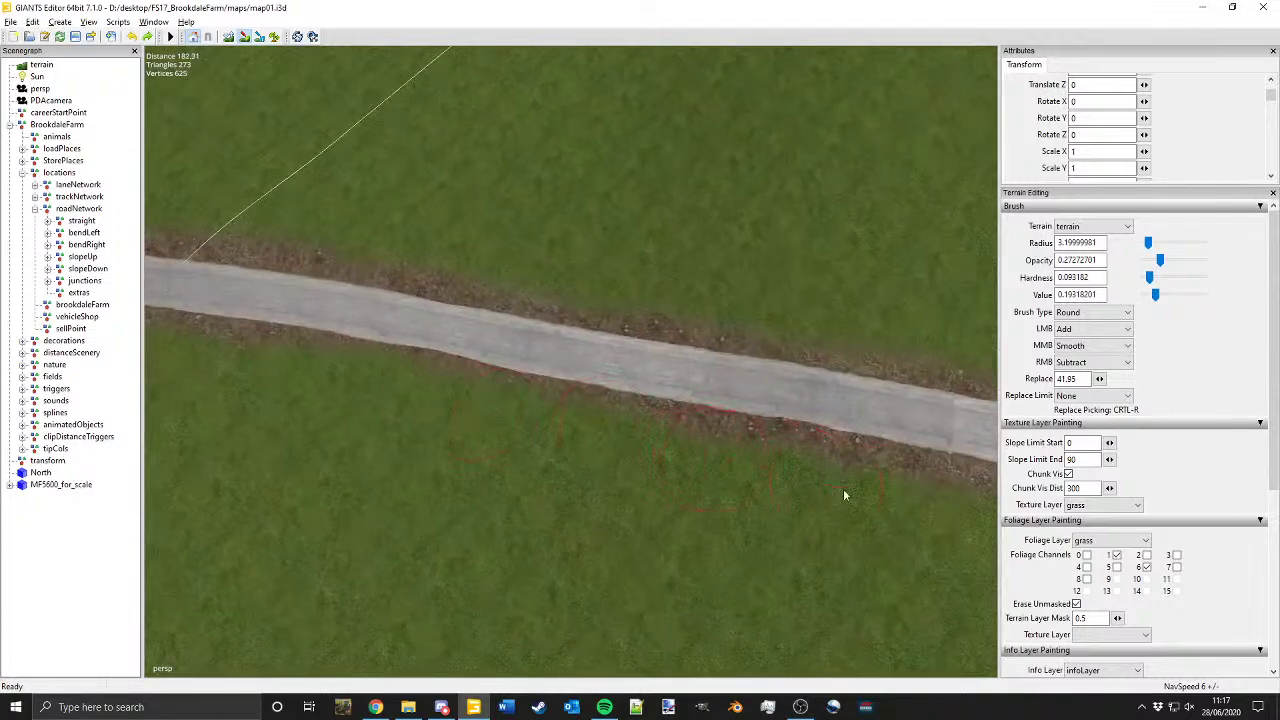
{"action": "middle_click_drag", "start_coordinate": [843, 490], "coordinate": [615, 388], "text": "alt"}
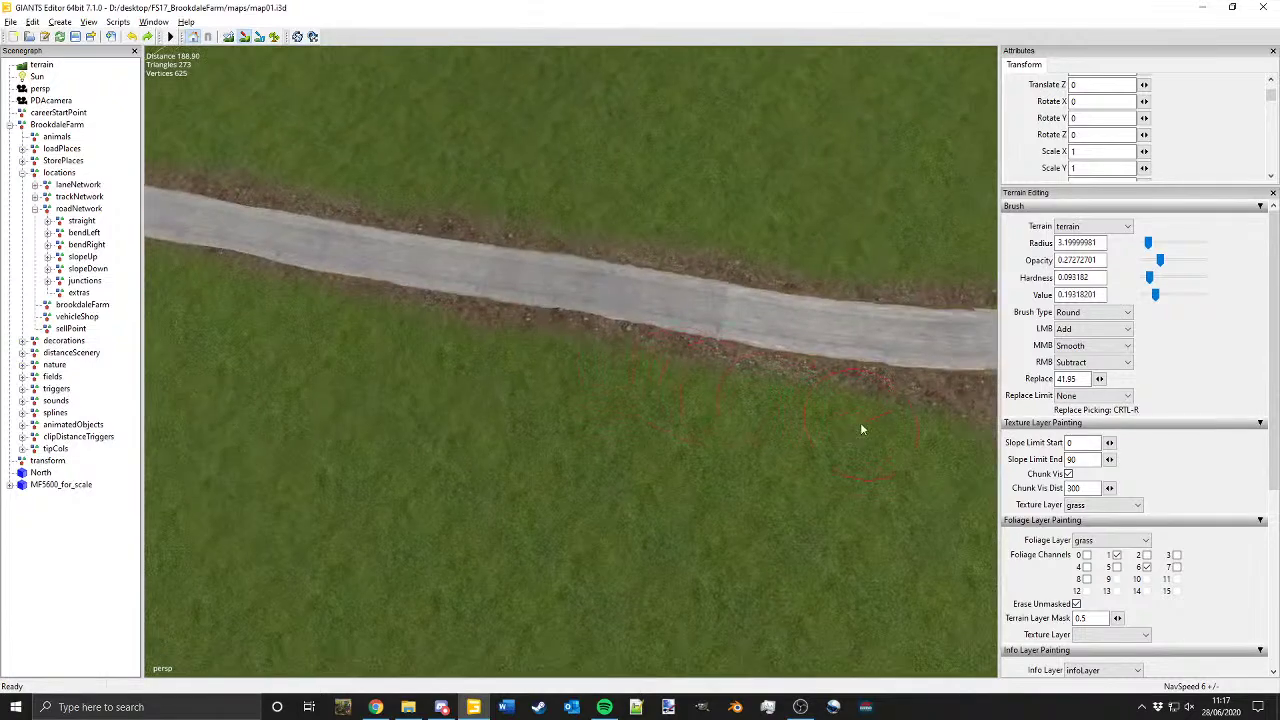
{"action": "middle_click_drag", "start_coordinate": [861, 428], "coordinate": [467, 396]}
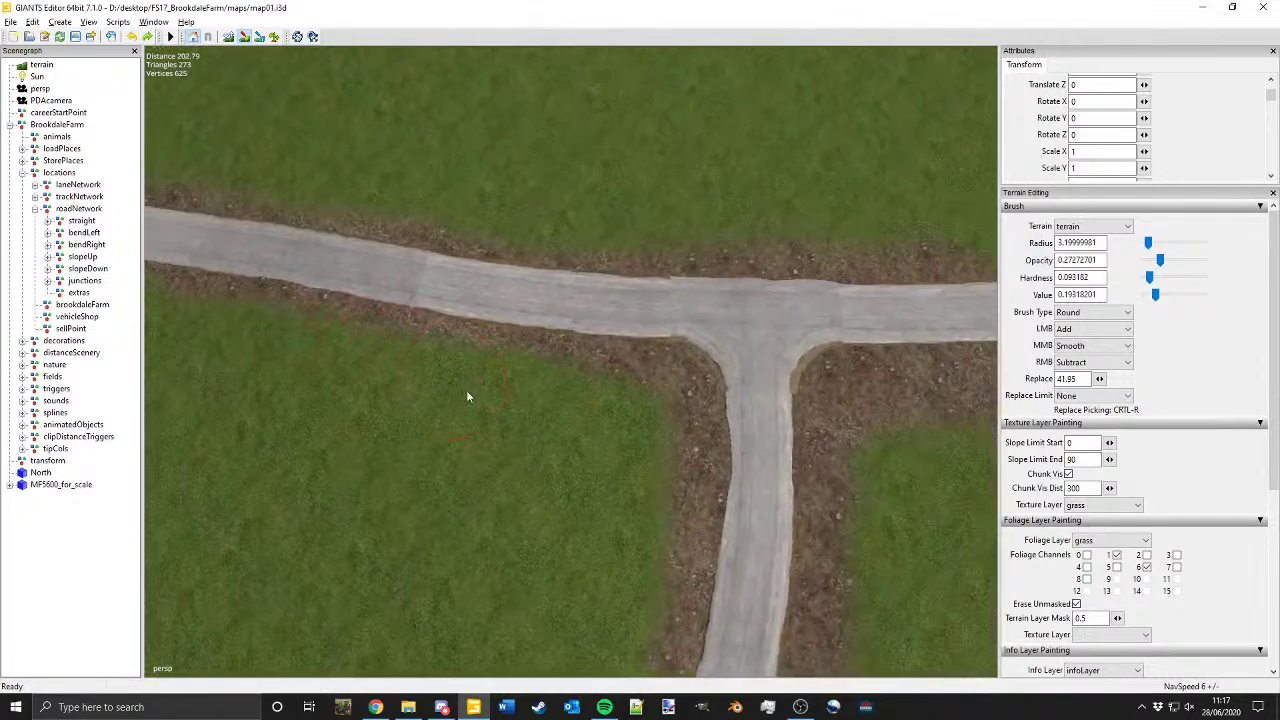
Step: Cross to the verge opposite the T-junction's side road and paint grass over its outer dirt, working back along the road
{"action": "middle_click_drag", "start_coordinate": [629, 409], "coordinate": [621, 218]}
{"action": "left_click_drag", "start_coordinate": [621, 218], "coordinate": [643, 189], "text": "alt"}
{"action": "middle_click_drag", "start_coordinate": [643, 189], "coordinate": [670, 380], "text": "alt"}
{"action": "left_click_drag", "start_coordinate": [670, 380], "coordinate": [430, 586], "text": "alt"}
{"action": "middle_click_drag", "start_coordinate": [430, 586], "coordinate": [625, 434], "text": "alt"}
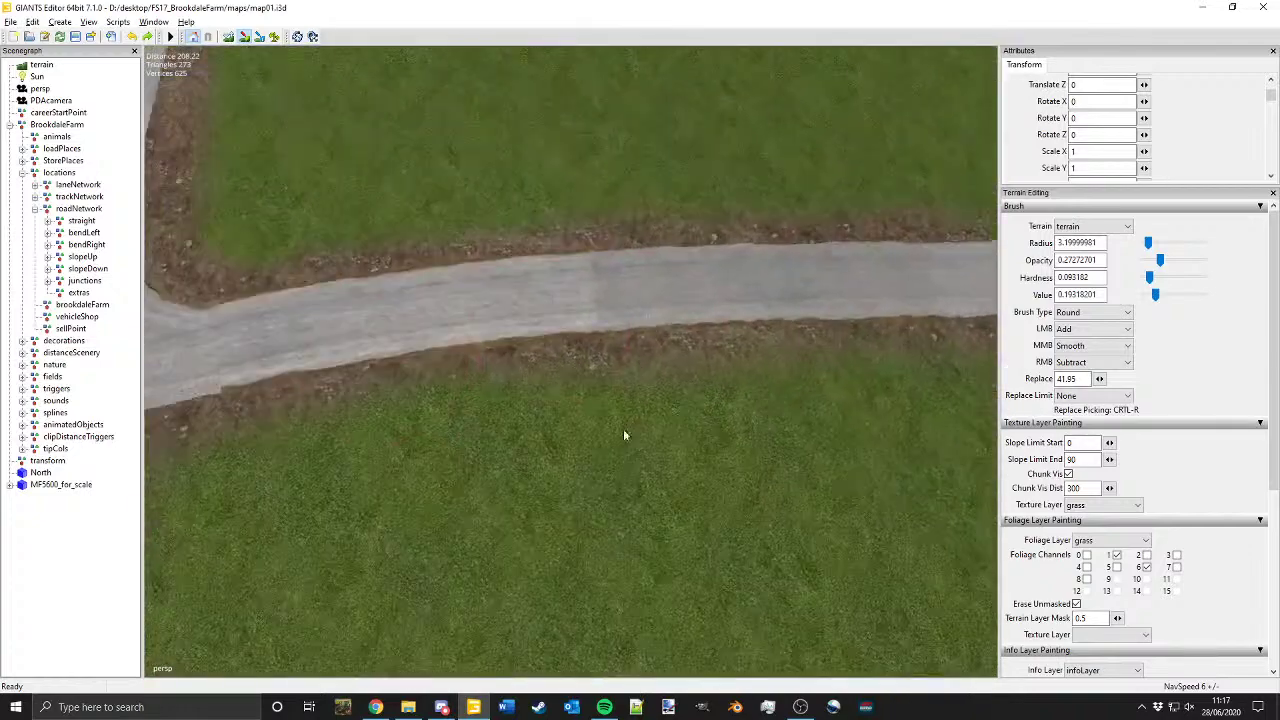
{"action": "left_click_drag", "start_coordinate": [625, 434], "coordinate": [578, 463], "text": "alt"}
{"action": "middle_click_drag", "start_coordinate": [750, 402], "coordinate": [594, 391], "text": "alt"}
{"action": "middle_click_drag", "start_coordinate": [700, 400], "coordinate": [521, 409], "text": "alt"}
{"action": "middle_click_drag", "start_coordinate": [790, 422], "coordinate": [556, 433], "text": "alt"}
{"action": "middle_click_drag", "start_coordinate": [794, 445], "coordinate": [563, 485], "text": "alt"}
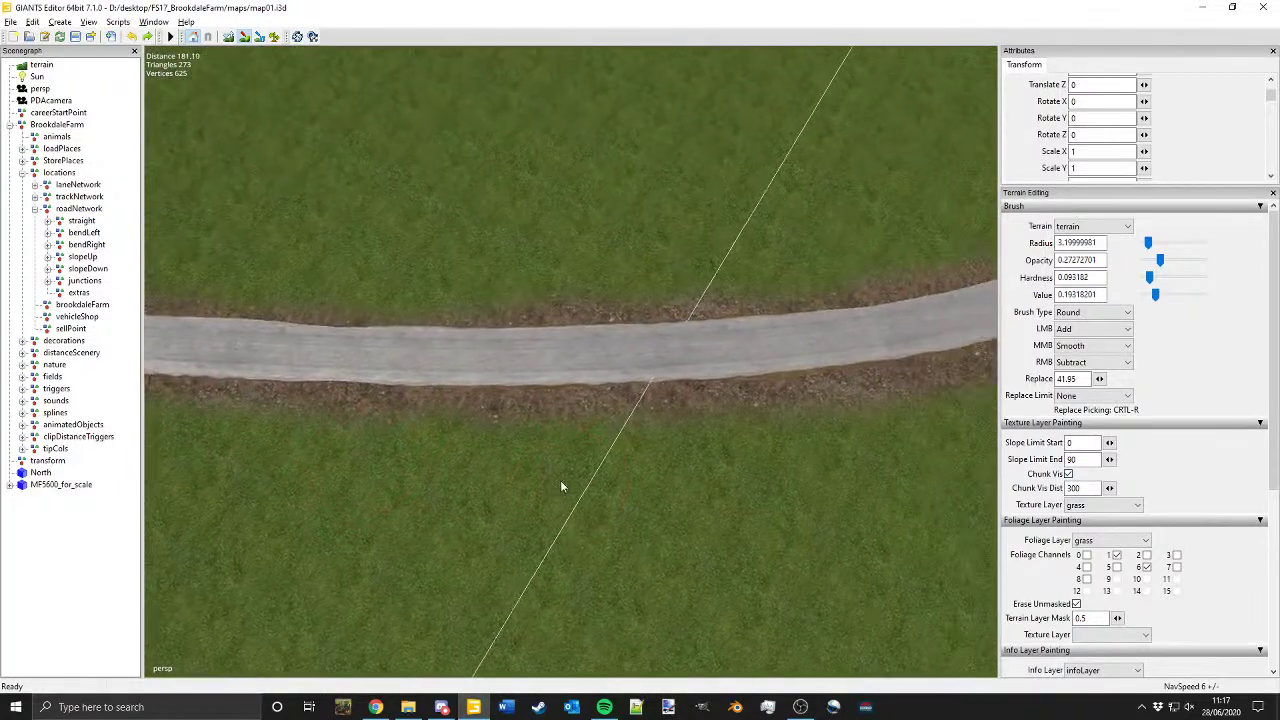
Step: Extend the grass texture around the outer verge of the returning bend and leave texture painting
{"action": "left_click_drag", "start_coordinate": [563, 485], "coordinate": [597, 463], "text": "alt"}
{"action": "left_click_drag", "start_coordinate": [700, 440], "coordinate": [711, 438], "text": "alt"}
{"action": "middle_click_drag", "start_coordinate": [709, 434], "coordinate": [465, 425], "text": "alt"}
{"action": "middle_click_drag", "start_coordinate": [785, 426], "coordinate": [472, 452], "text": "alt"}
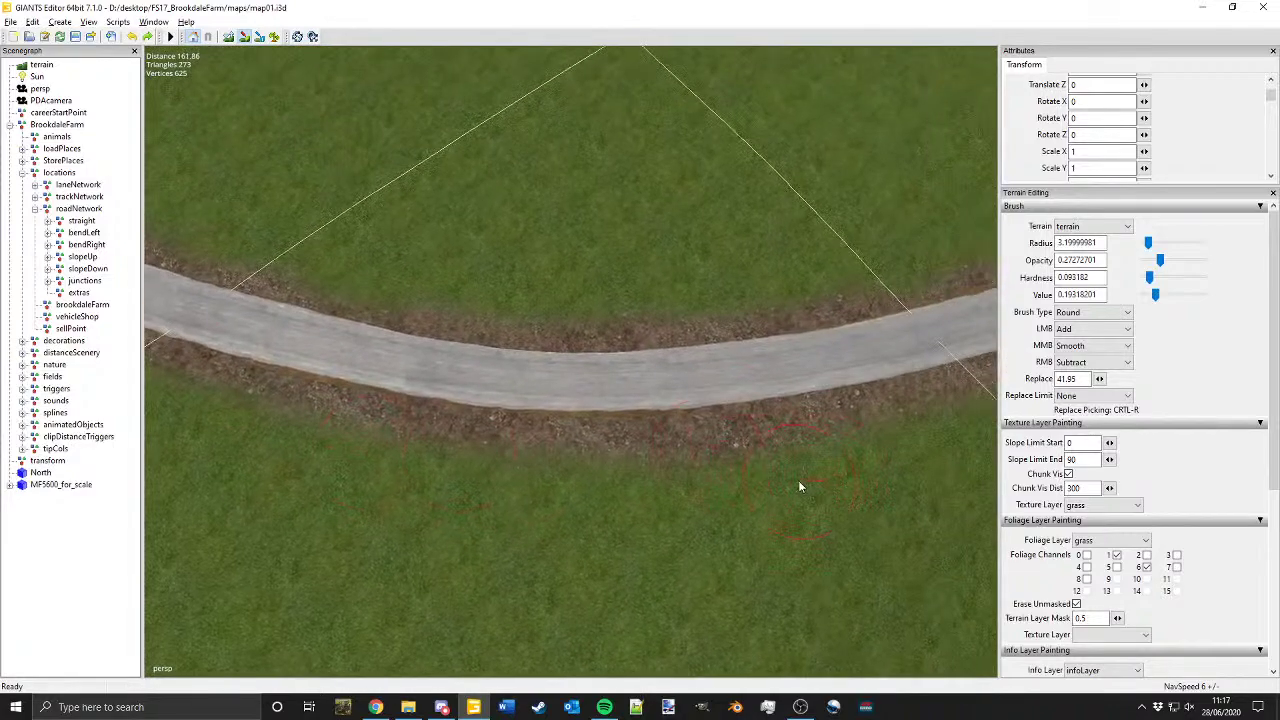
{"action": "left_click_drag", "start_coordinate": [378, 486], "coordinate": [666, 382], "text": "alt"}
{"action": "middle_click_drag", "start_coordinate": [602, 360], "coordinate": [546, 474], "text": "alt"}
{"action": "left_click_drag", "start_coordinate": [546, 472], "coordinate": [503, 423], "text": "alt"}
{"action": "middle_click_drag", "start_coordinate": [503, 428], "coordinate": [394, 374]}
{"action": "left_click", "coordinate": [245, 37]}
Step: Clear the selection and examine the road from the bridge to the gravel yards, including its verges
{"action": "left_click_drag", "start_coordinate": [665, 432], "coordinate": [647, 393], "text": "alt"}
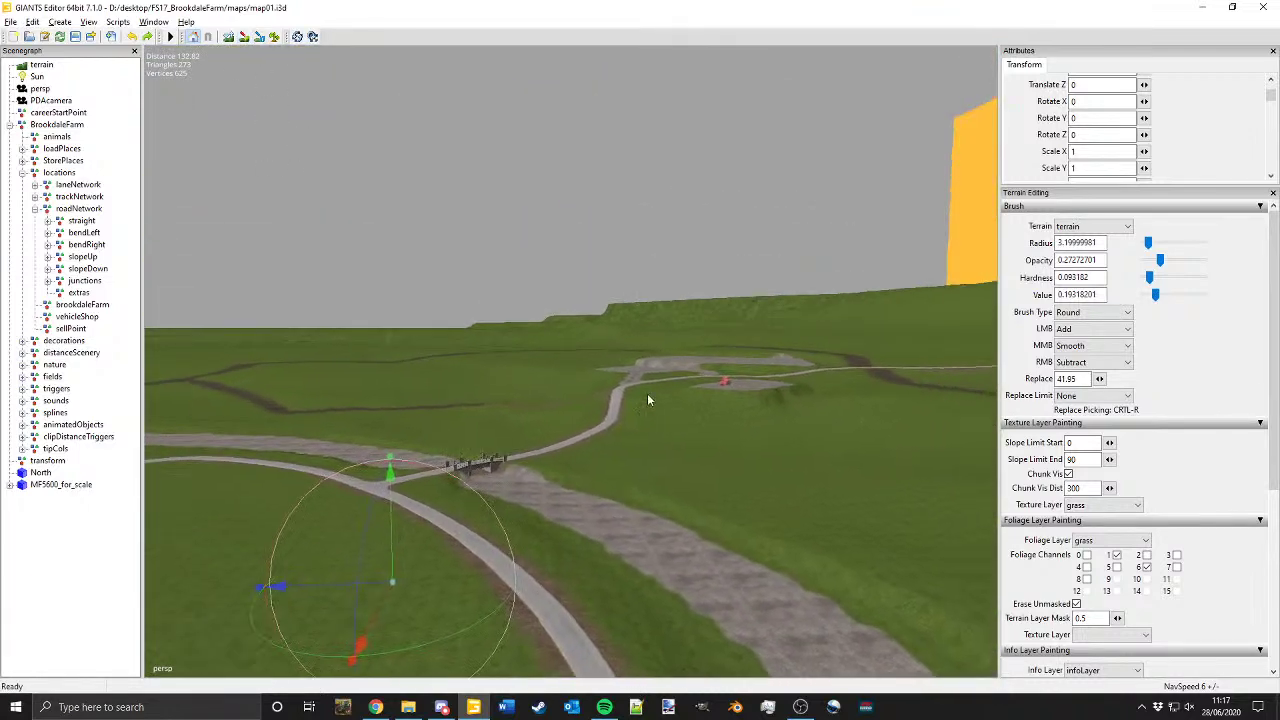
{"action": "right_click_drag", "start_coordinate": [647, 393], "coordinate": [808, 202], "text": "alt"}
{"action": "left_click", "coordinate": [516, 217]}
{"action": "left_click_drag", "start_coordinate": [490, 347], "coordinate": [466, 403], "text": "alt"}
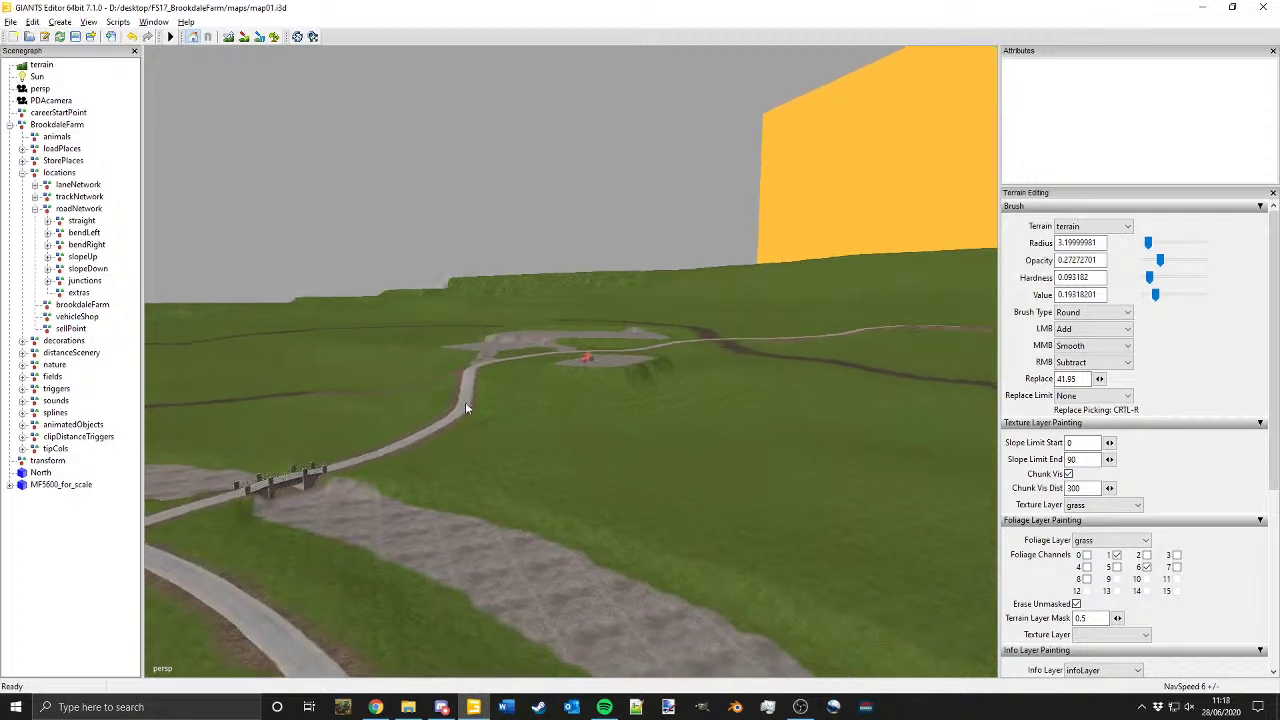
{"action": "right_click_drag", "start_coordinate": [466, 403], "coordinate": [570, 247], "text": "alt"}
{"action": "middle_click_drag", "start_coordinate": [570, 250], "coordinate": [699, 388], "text": "alt"}
{"action": "right_click_drag", "start_coordinate": [699, 388], "coordinate": [743, 229], "text": "alt"}
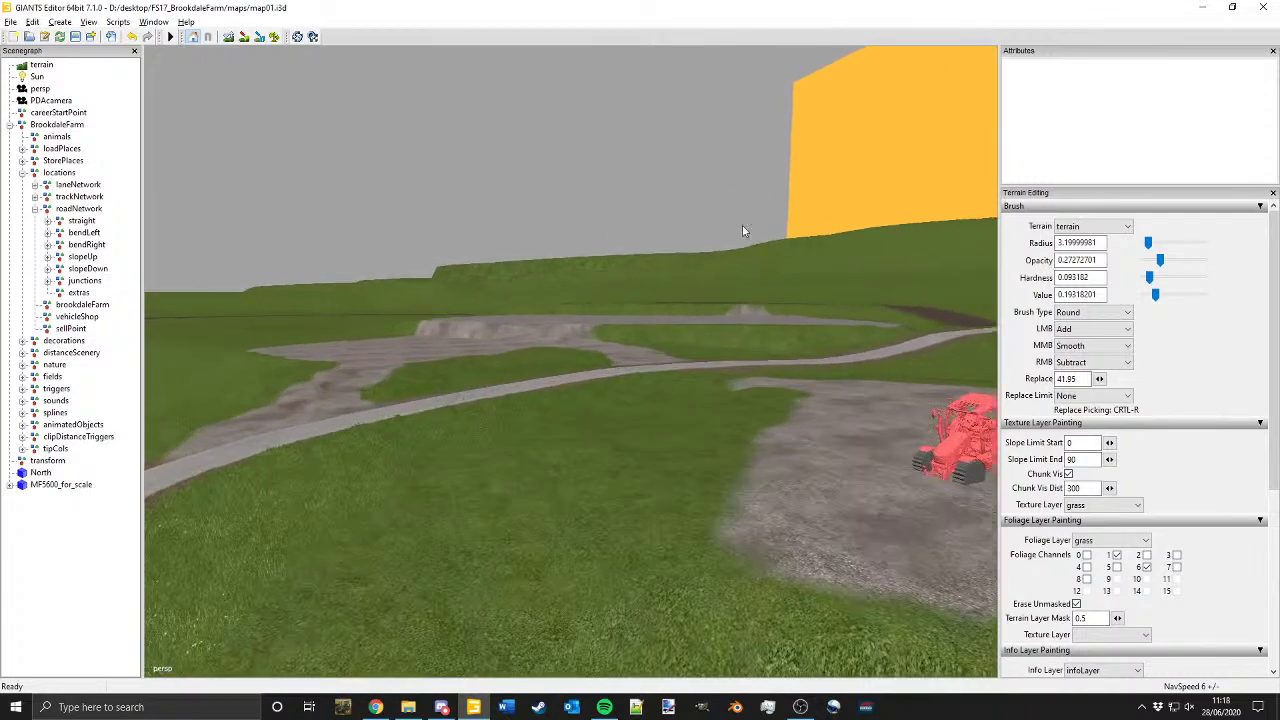
{"action": "left_click_drag", "start_coordinate": [743, 229], "coordinate": [556, 281], "text": "alt"}
{"action": "middle_click_drag", "start_coordinate": [556, 281], "coordinate": [518, 373], "text": "alt"}
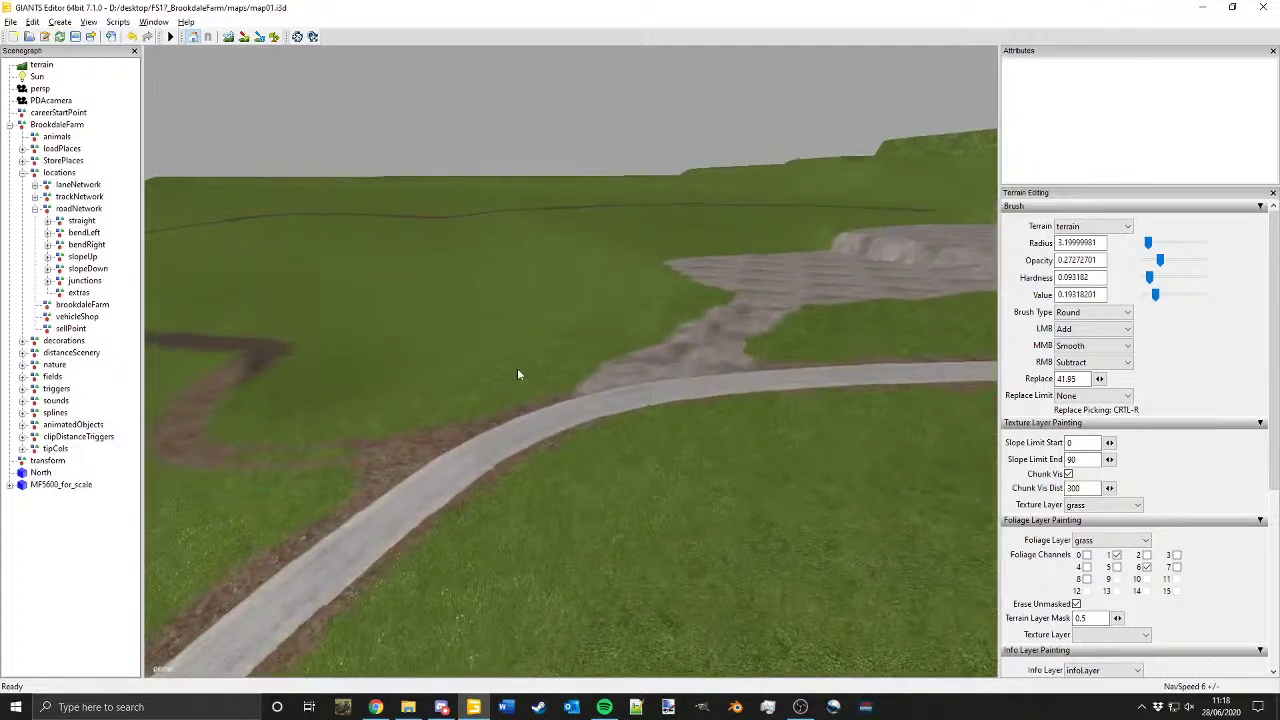
{"action": "left_click_drag", "start_coordinate": [517, 374], "coordinate": [505, 299], "text": "alt"}
{"action": "right_click_drag", "start_coordinate": [505, 299], "coordinate": [490, 263], "text": "alt"}
{"action": "left_click_drag", "start_coordinate": [490, 263], "coordinate": [570, 288], "text": "alt"}
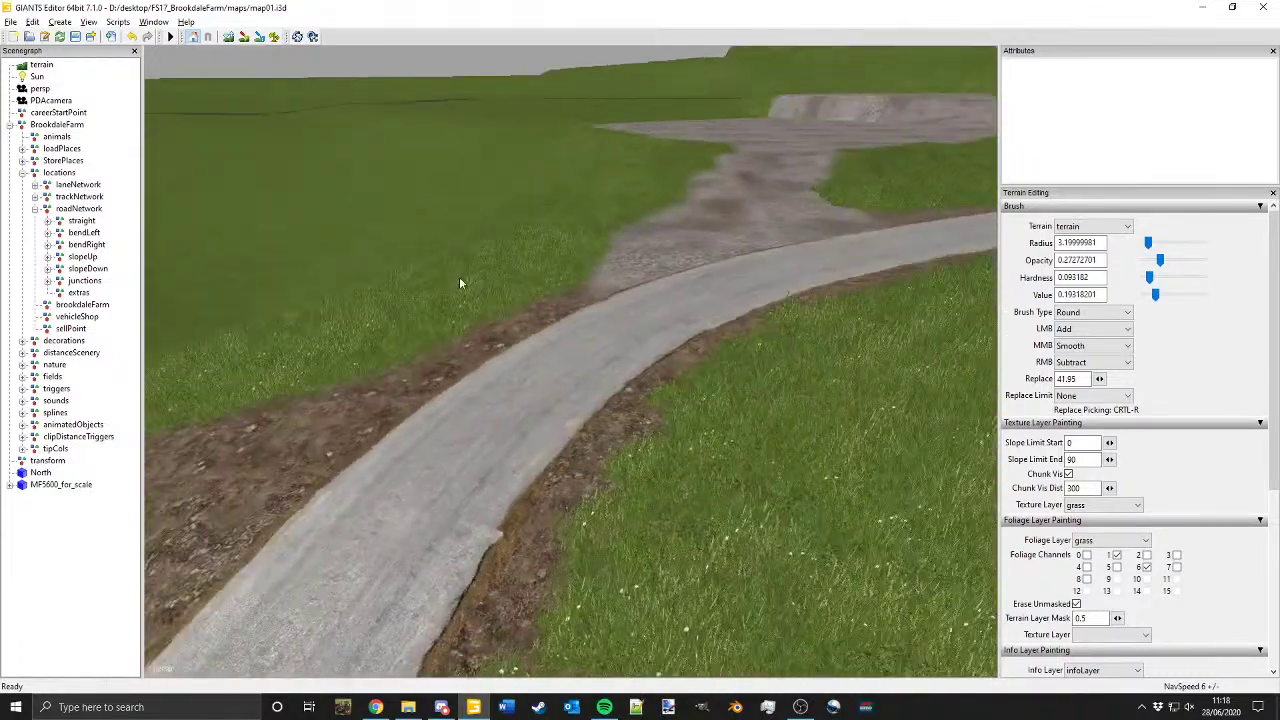
Step: Collapse the roadNetwork group and examine the road verges past the gravel yards to the dirt track crossing
{"action": "left_click", "coordinate": [35, 209]}
{"action": "left_click_drag", "start_coordinate": [455, 250], "coordinate": [611, 205], "text": "alt"}
{"action": "middle_click_drag", "start_coordinate": [611, 205], "coordinate": [503, 397], "text": "alt"}
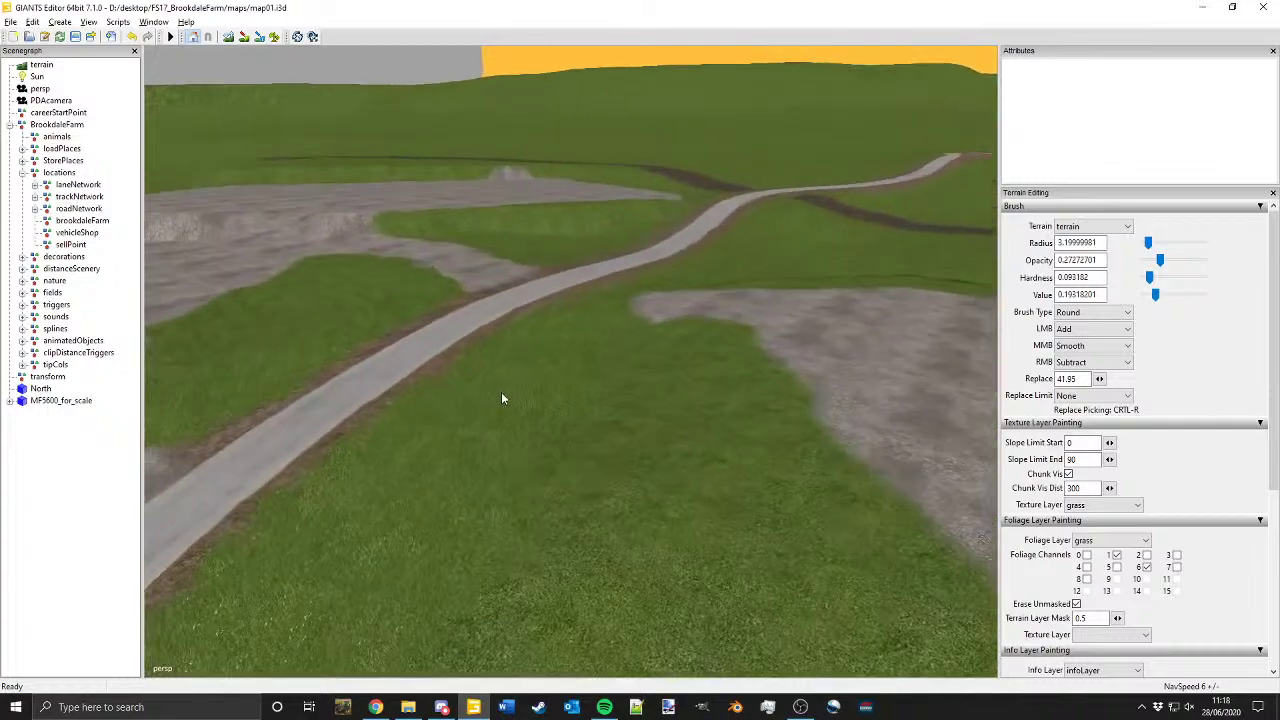
{"action": "left_click_drag", "start_coordinate": [503, 397], "coordinate": [527, 376], "text": "alt"}
{"action": "right_click_drag", "start_coordinate": [527, 376], "coordinate": [682, 185], "text": "alt"}
{"action": "middle_click_drag", "start_coordinate": [682, 185], "coordinate": [515, 387], "text": "alt"}
{"action": "right_click_drag", "start_coordinate": [515, 387], "coordinate": [628, 285], "text": "alt"}
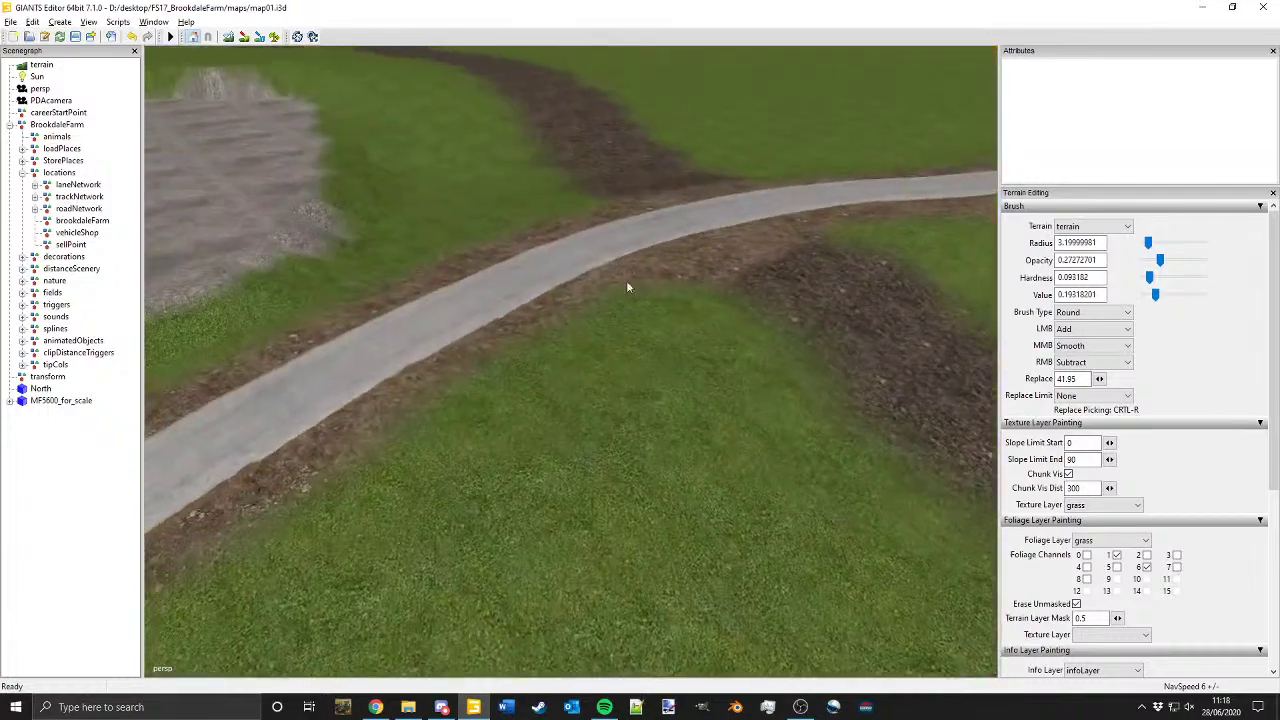
{"action": "left_click_drag", "start_coordinate": [628, 285], "coordinate": [565, 240], "text": "alt"}
Step: Resume texture painting and paint grass over the outer dirt on the road verges beside the gravel yard
{"action": "left_click", "coordinate": [247, 36]}
{"action": "middle_click_drag", "start_coordinate": [722, 285], "coordinate": [718, 400], "text": "alt"}
{"action": "mouse_move", "coordinate": [718, 400]}
{"action": "left_mouse_down", "text": "alt"}
{"action": "mouse_move", "coordinate": [666, 471]}
{"action": "mouse_move", "coordinate": [630, 490]}
{"action": "left_mouse_up", "text": "alt"}
{"action": "middle_click_drag", "start_coordinate": [714, 374], "coordinate": [630, 482], "text": "alt"}
{"action": "left_click_drag", "start_coordinate": [630, 482], "coordinate": [566, 423], "text": "alt"}
{"action": "middle_click_drag", "start_coordinate": [566, 423], "coordinate": [805, 494], "text": "alt"}
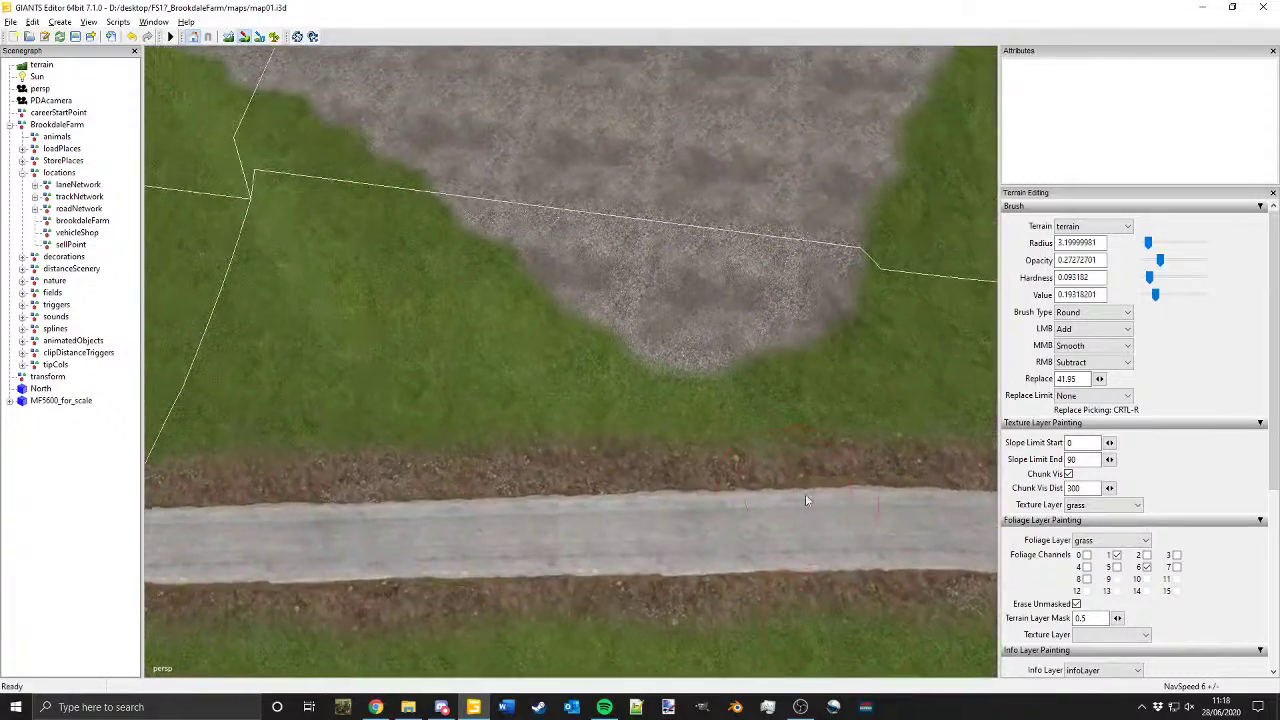
{"action": "left_click_drag", "start_coordinate": [805, 494], "coordinate": [580, 454], "text": "alt"}
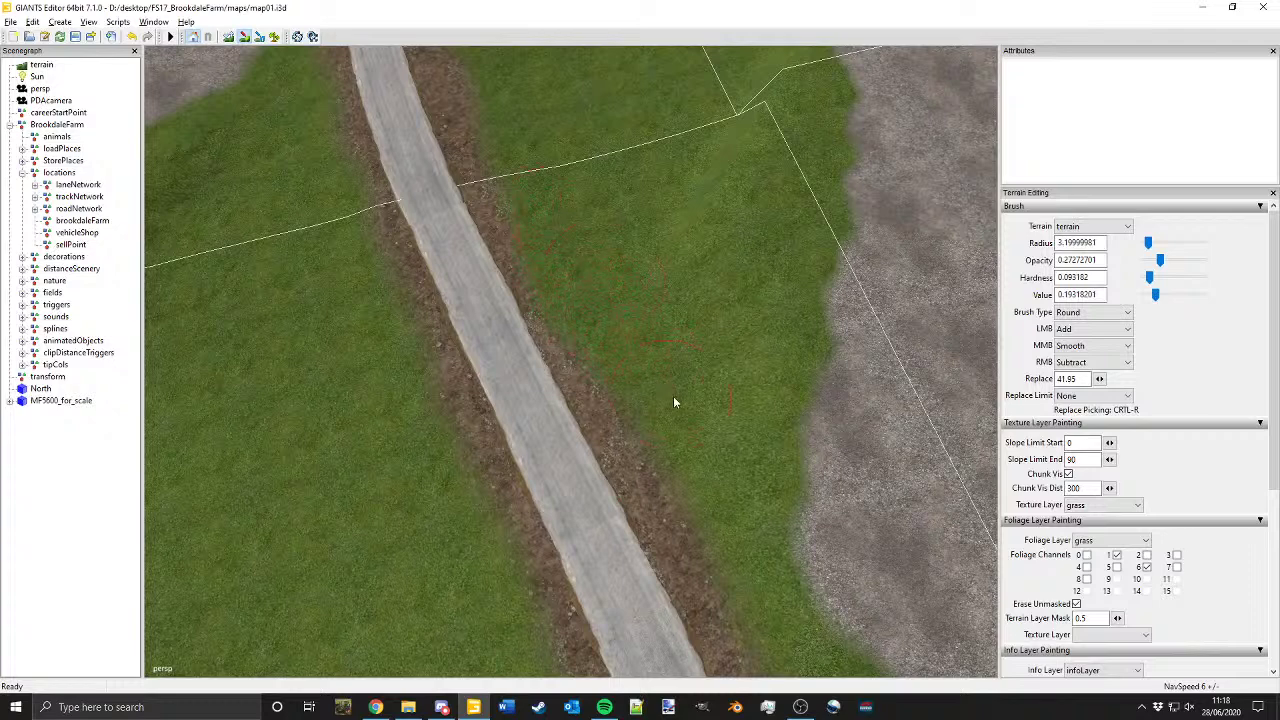
Step: Continue the grass texture along the road verges between the gravel yards, keeping a narrow dirt strip at the road edge
{"action": "middle_click_drag", "start_coordinate": [652, 287], "coordinate": [675, 508], "text": "alt"}
{"action": "left_click_drag", "start_coordinate": [675, 508], "coordinate": [375, 480], "text": "alt"}
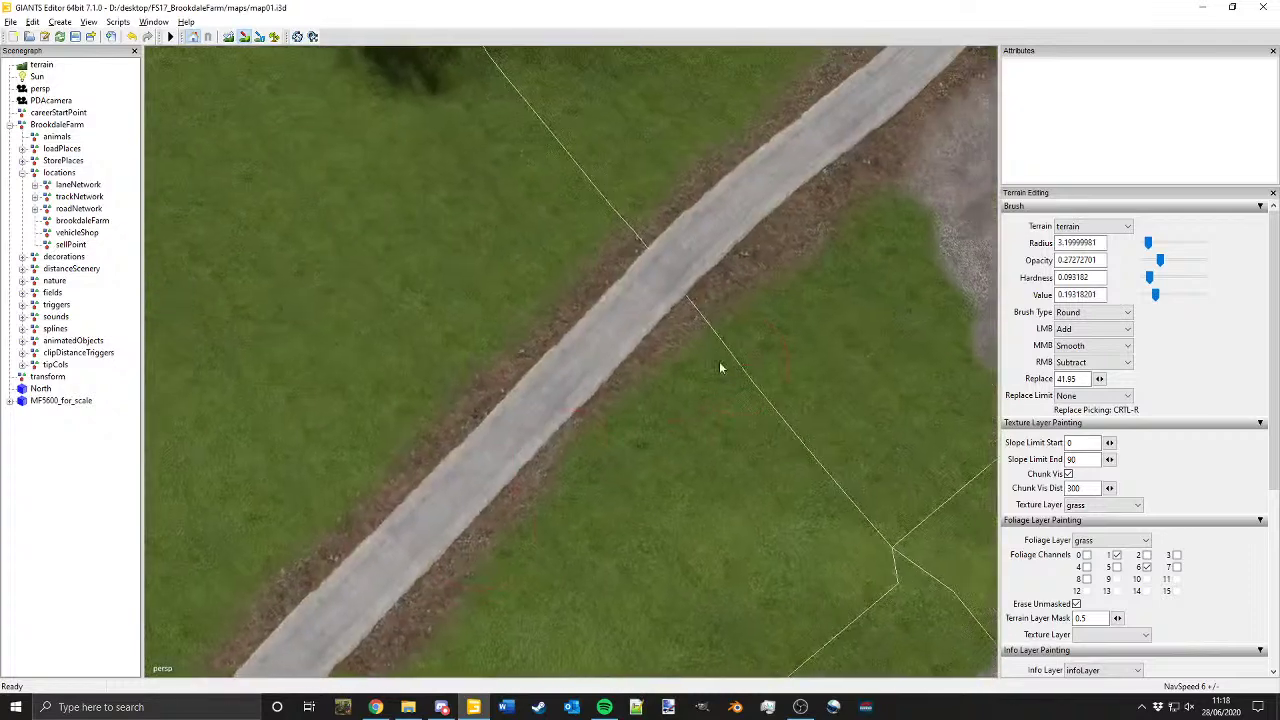
{"action": "left_click_drag", "start_coordinate": [718, 361], "coordinate": [470, 400], "text": "alt"}
{"action": "middle_click_drag", "start_coordinate": [470, 400], "coordinate": [386, 385], "text": "alt"}
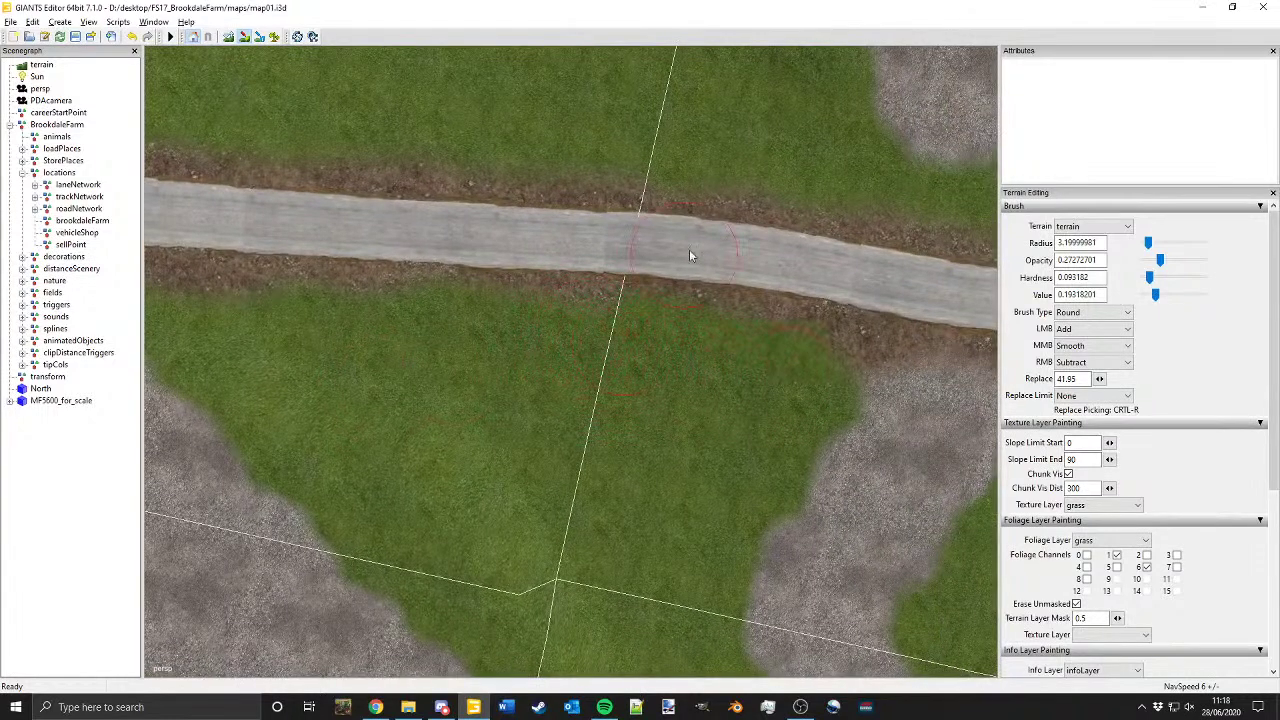
{"action": "mouse_move", "coordinate": [945, 275]}
{"action": "middle_mouse_down", "text": "alt"}
{"action": "mouse_move", "coordinate": [661, 267]}
{"action": "mouse_move", "coordinate": [560, 236]}
{"action": "middle_mouse_up", "text": "alt"}
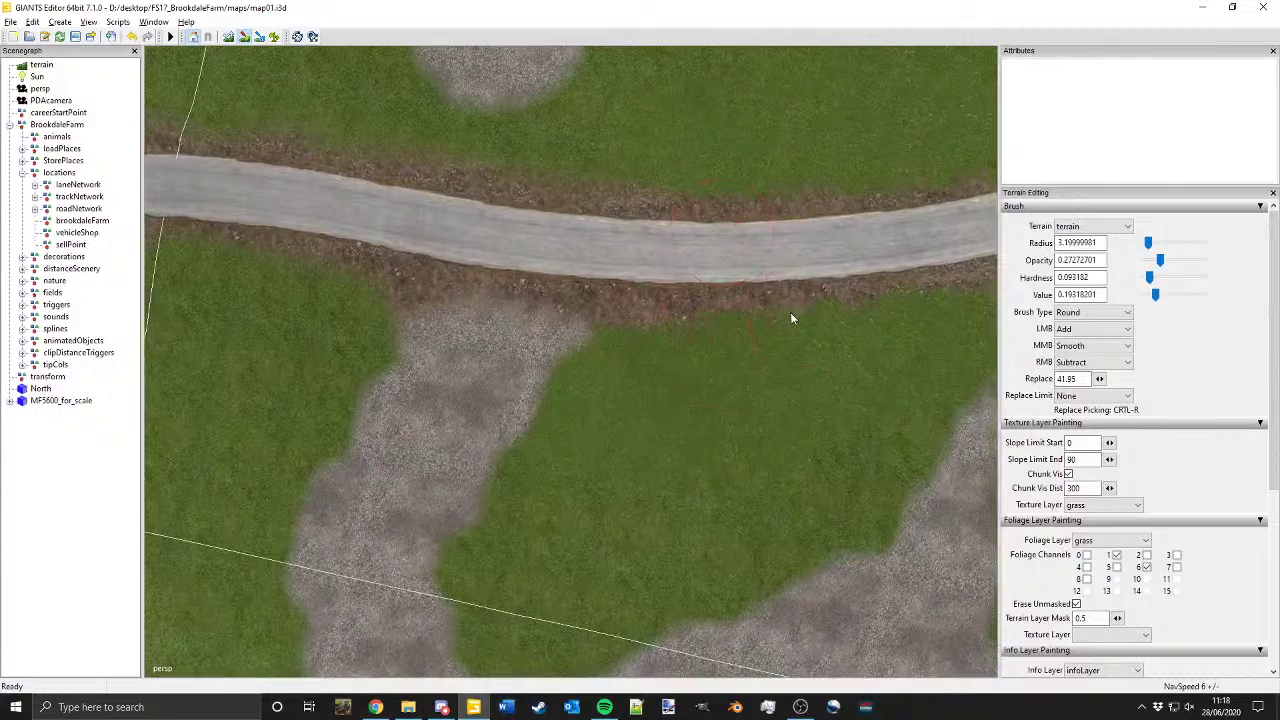
{"action": "left_click_drag", "start_coordinate": [791, 313], "coordinate": [569, 261], "text": "alt"}
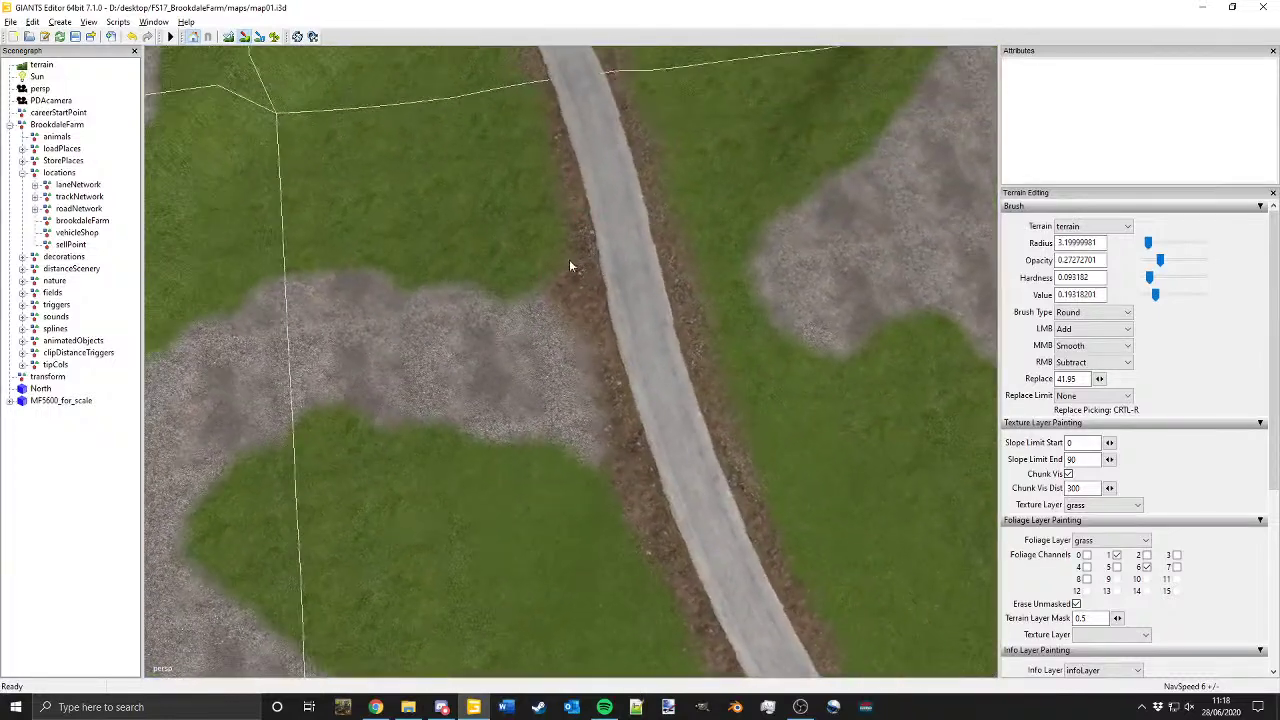
Step: Paint dirt texture with a brush radius of about 4.7 over the two gravel yard entrances on either side of the road
{"action": "left_click", "coordinate": [1092, 506]}
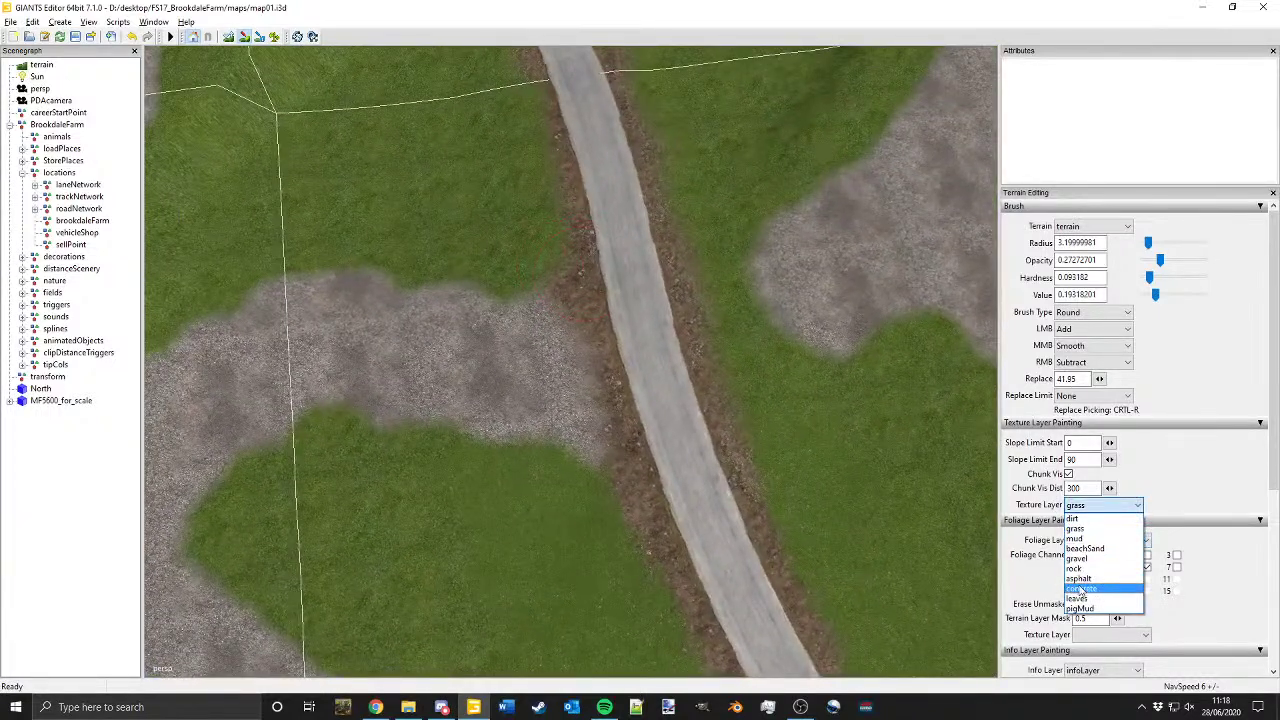
{"action": "left_click", "coordinate": [1074, 519]}
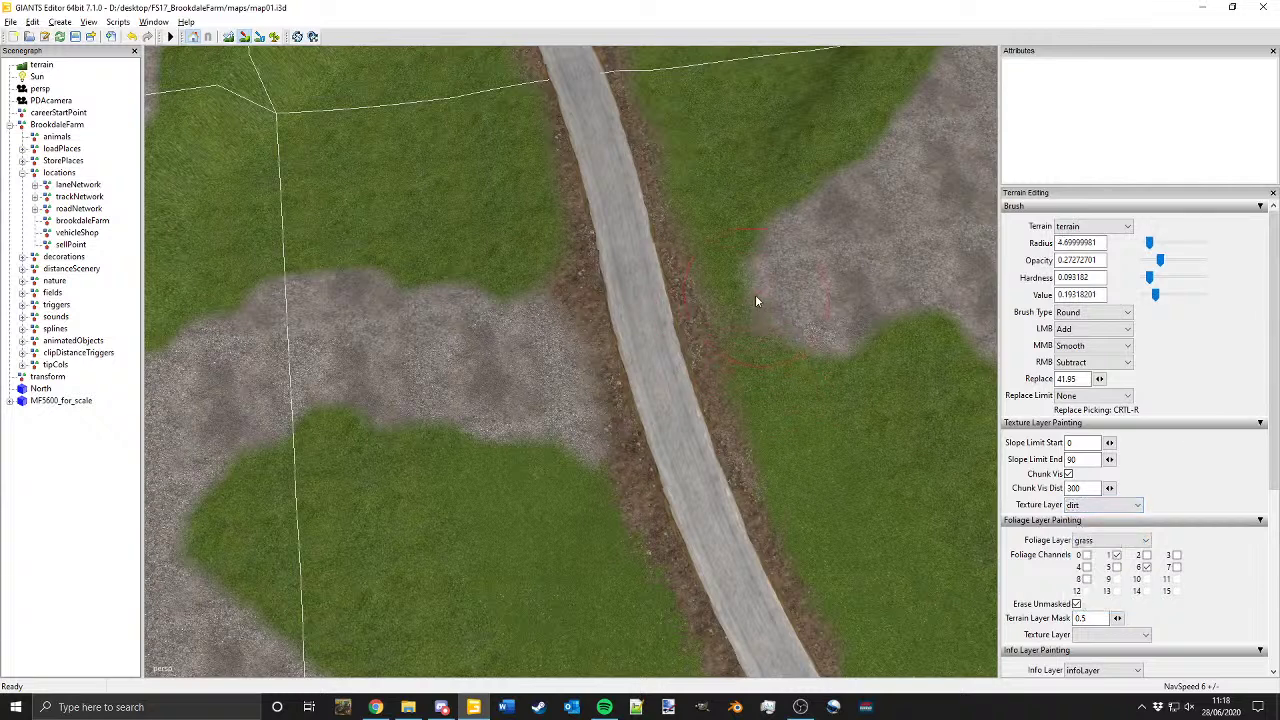
{"action": "mouse_move", "coordinate": [757, 299]}
{"action": "left_mouse_down"}
{"action": "mouse_move", "coordinate": [706, 281]}
{"action": "mouse_move", "coordinate": [720, 275]}
{"action": "mouse_move", "coordinate": [743, 348]}
{"action": "mouse_move", "coordinate": [651, 400]}
{"action": "mouse_move", "coordinate": [586, 383]}
{"action": "mouse_move", "coordinate": [580, 306]}
{"action": "mouse_move", "coordinate": [558, 281]}
{"action": "mouse_move", "coordinate": [564, 423]}
{"action": "left_mouse_up"}
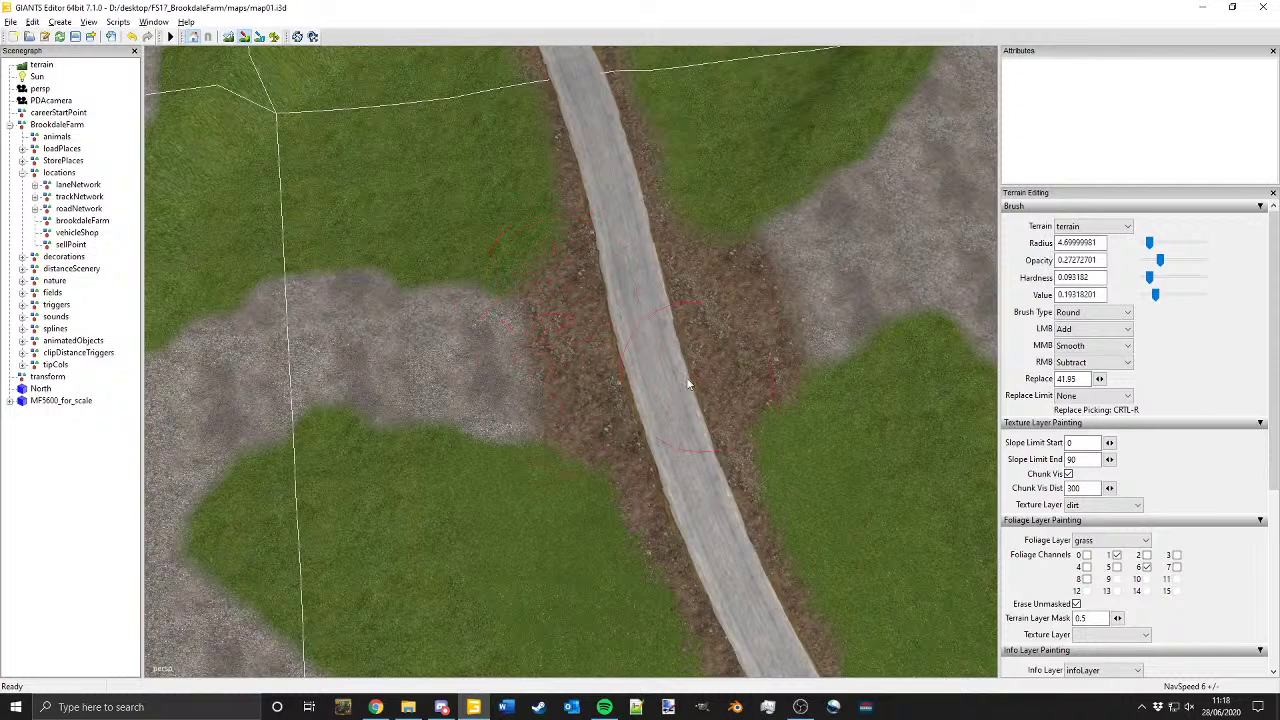
{"action": "left_click_drag", "start_coordinate": [686, 383], "coordinate": [732, 312], "text": "alt"}
{"action": "left_click", "coordinate": [244, 39]}
Step: Select the MF5600_for_scale tractor and place it on the road between the two dirt entrances
{"action": "left_click_drag", "start_coordinate": [680, 160], "coordinate": [320, 305], "text": "alt"}
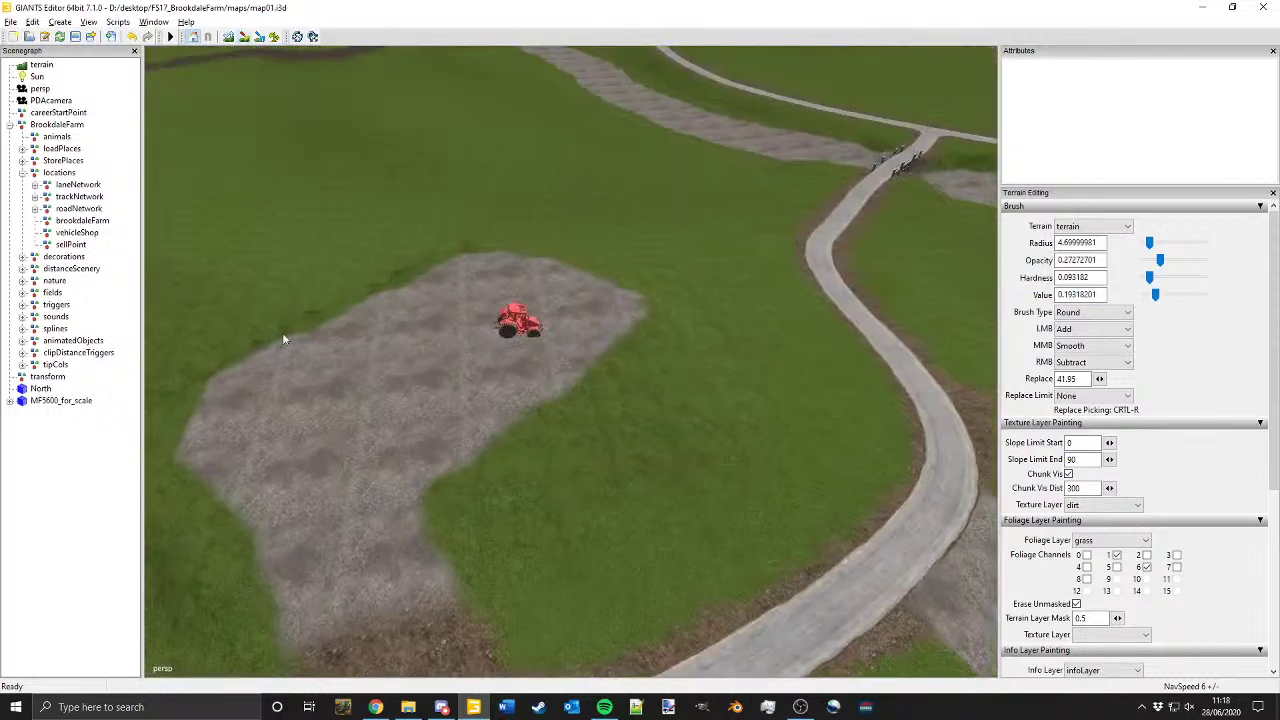
{"action": "left_click", "coordinate": [40, 402]}
{"action": "left_click_drag", "start_coordinate": [491, 370], "coordinate": [326, 456], "text": "alt"}
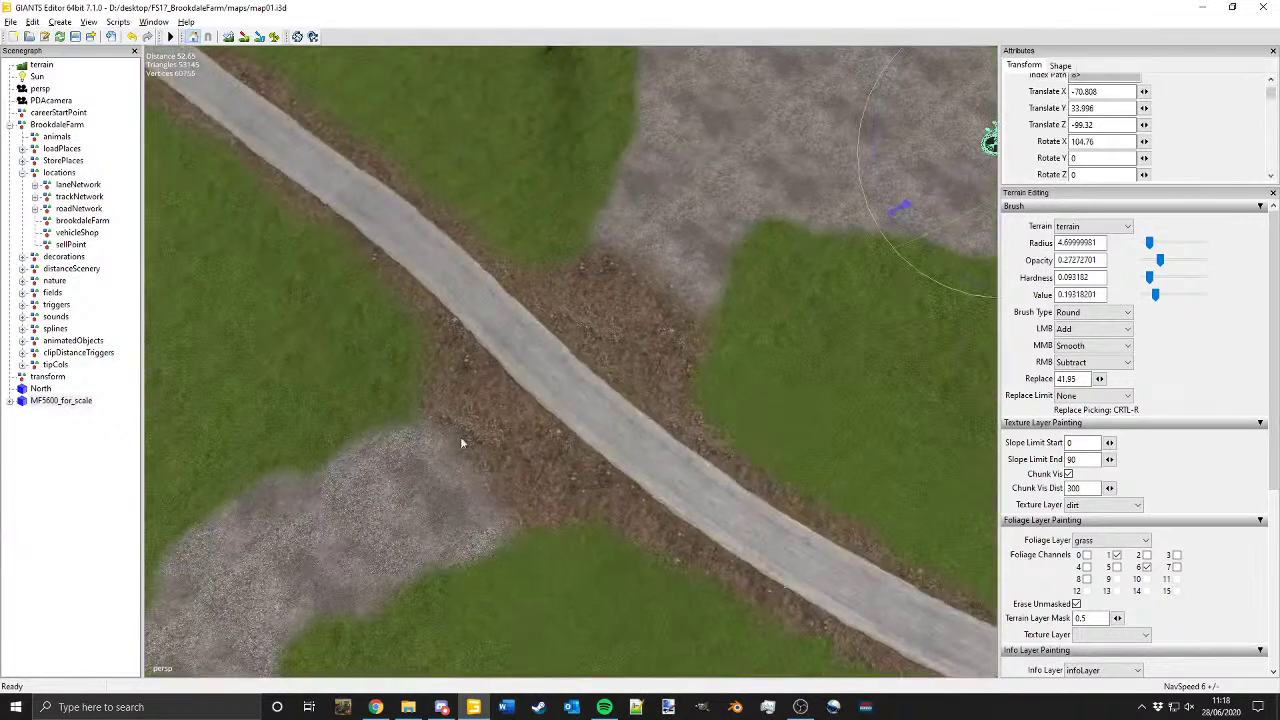
{"action": "key", "text": "ctrl+b"}
{"action": "left_click", "coordinate": [560, 392]}
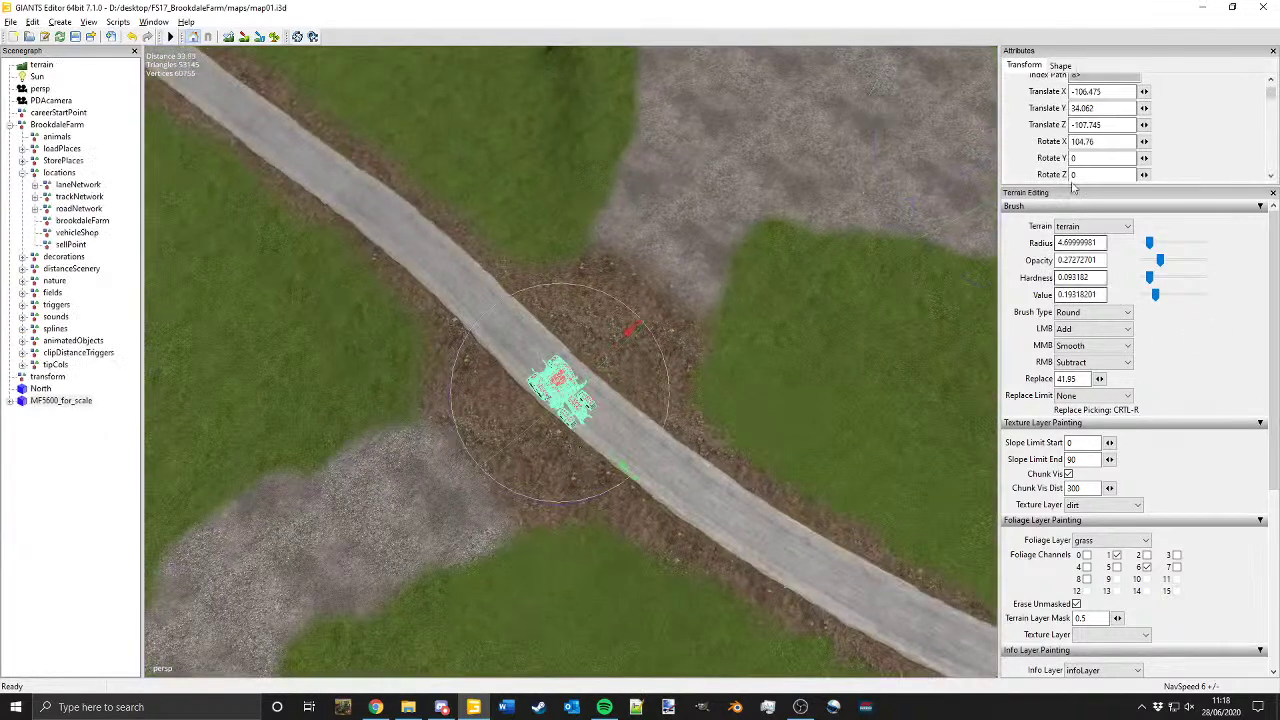
Step: Level the tractor with Rotate X 90, turn it to face the gravel yard entrance and set Rotate Y to 90
{"action": "left_click_drag", "start_coordinate": [1111, 141], "coordinate": [1042, 138]}
{"action": "type", "text": "90"}
{"action": "scroll", "coordinate": [1059, 137], "scroll_direction": "down", "scroll_amount": 1}
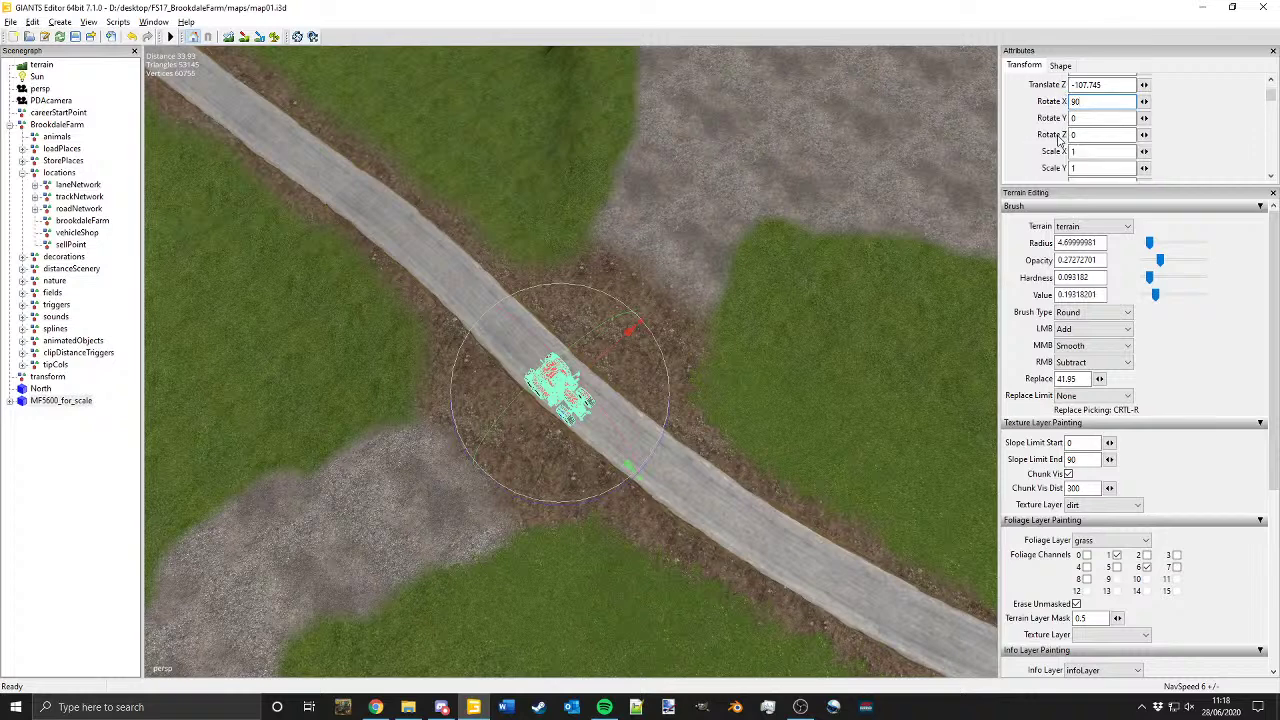
{"action": "left_click_drag", "start_coordinate": [556, 500], "coordinate": [740, 370]}
{"action": "left_click_drag", "start_coordinate": [1102, 120], "coordinate": [1045, 123]}
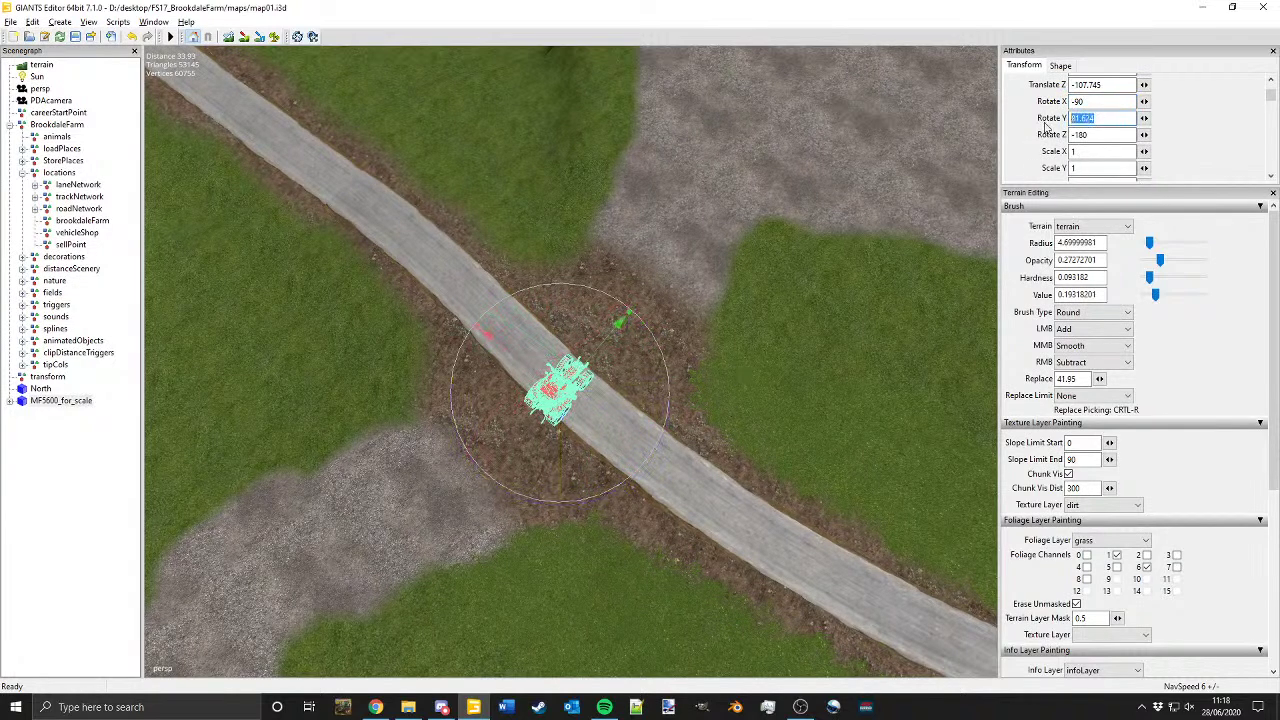
{"action": "type", "text": "90"}
Step: Move the tractor into the dirt entrance of the upper gravel yard and turn it to line up with the driveway, Rotate Y about 69.8
{"action": "left_click_drag", "start_coordinate": [756, 272], "coordinate": [657, 292], "text": "alt"}
{"action": "scroll", "coordinate": [743, 193], "scroll_direction": "up", "scroll_amount": 4}
{"action": "left_click_drag", "start_coordinate": [743, 193], "coordinate": [709, 354], "text": "alt"}
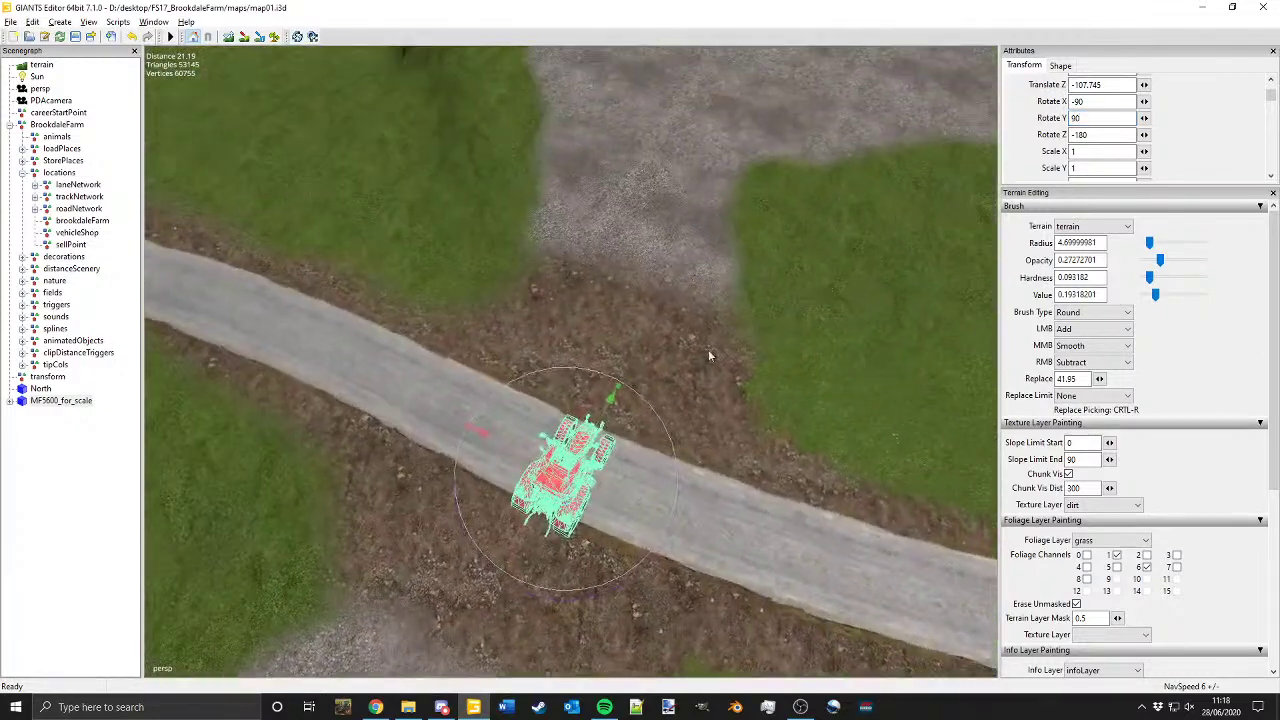
{"action": "middle_click_drag", "start_coordinate": [690, 390], "coordinate": [735, 352], "text": "alt"}
{"action": "left_click_drag", "start_coordinate": [655, 328], "coordinate": [659, 388], "text": "alt"}
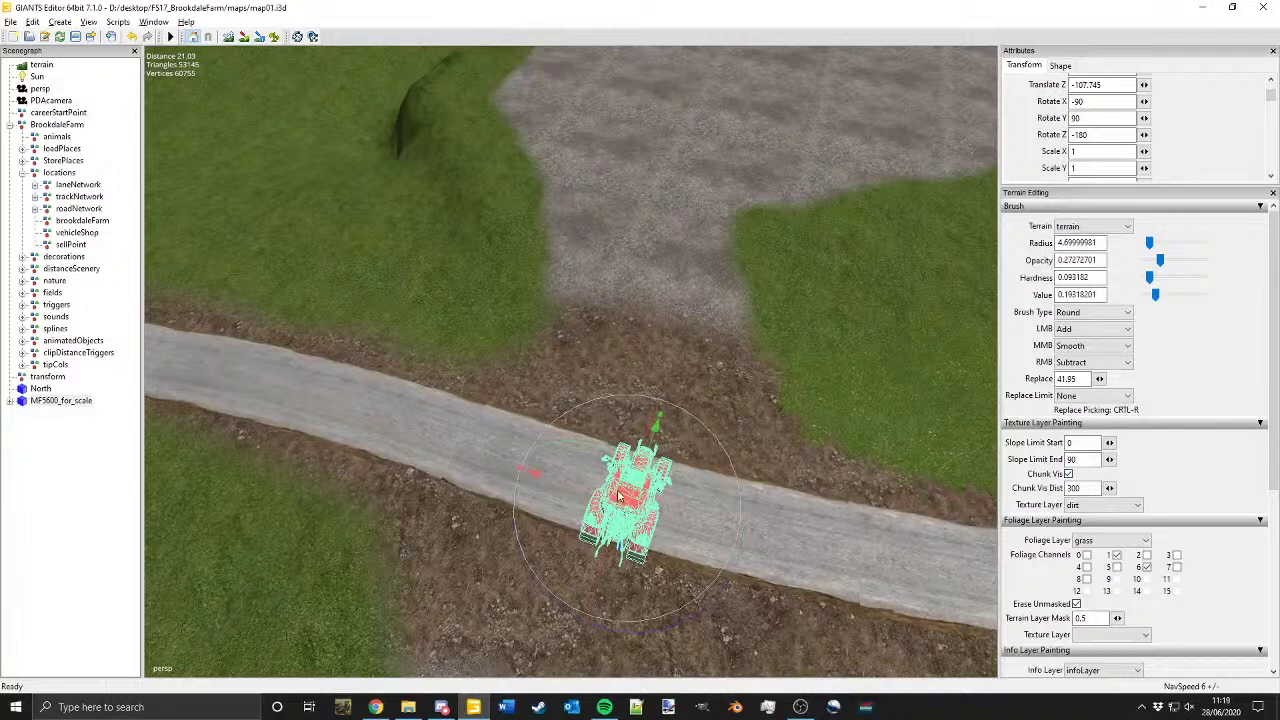
{"action": "key", "text": "ctrl+b"}
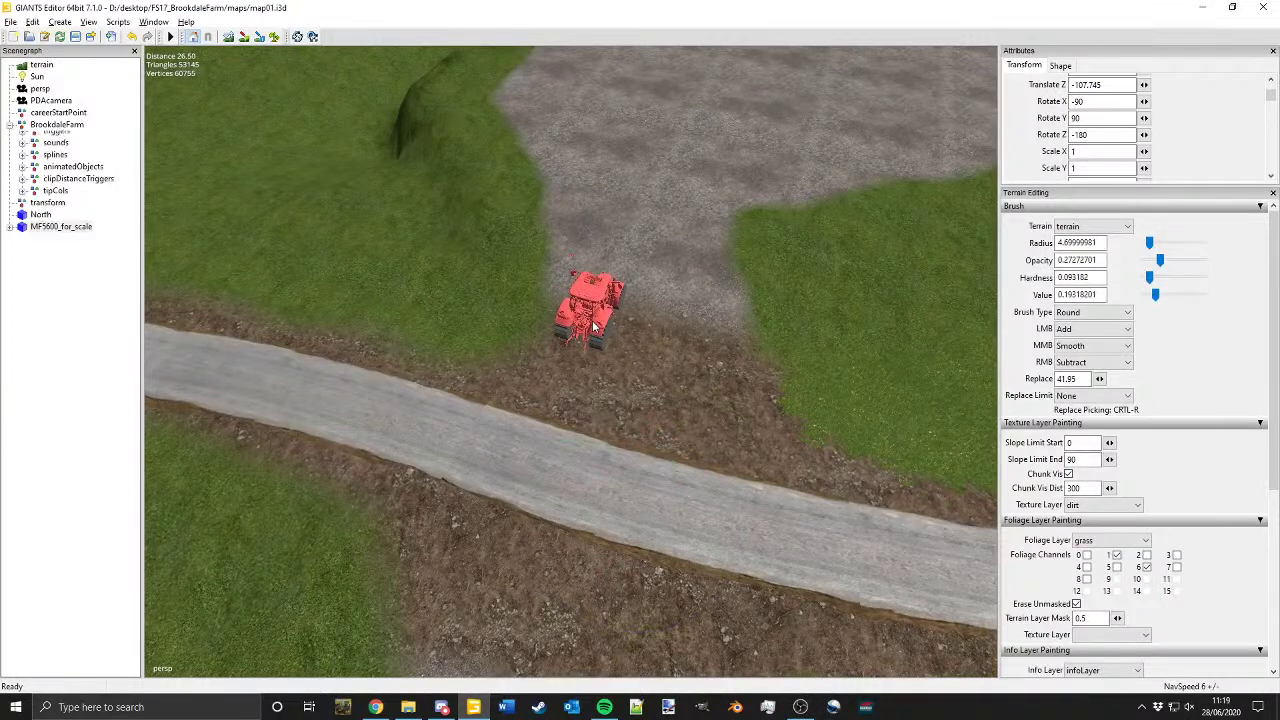
{"action": "left_click_drag", "start_coordinate": [634, 416], "coordinate": [664, 393]}
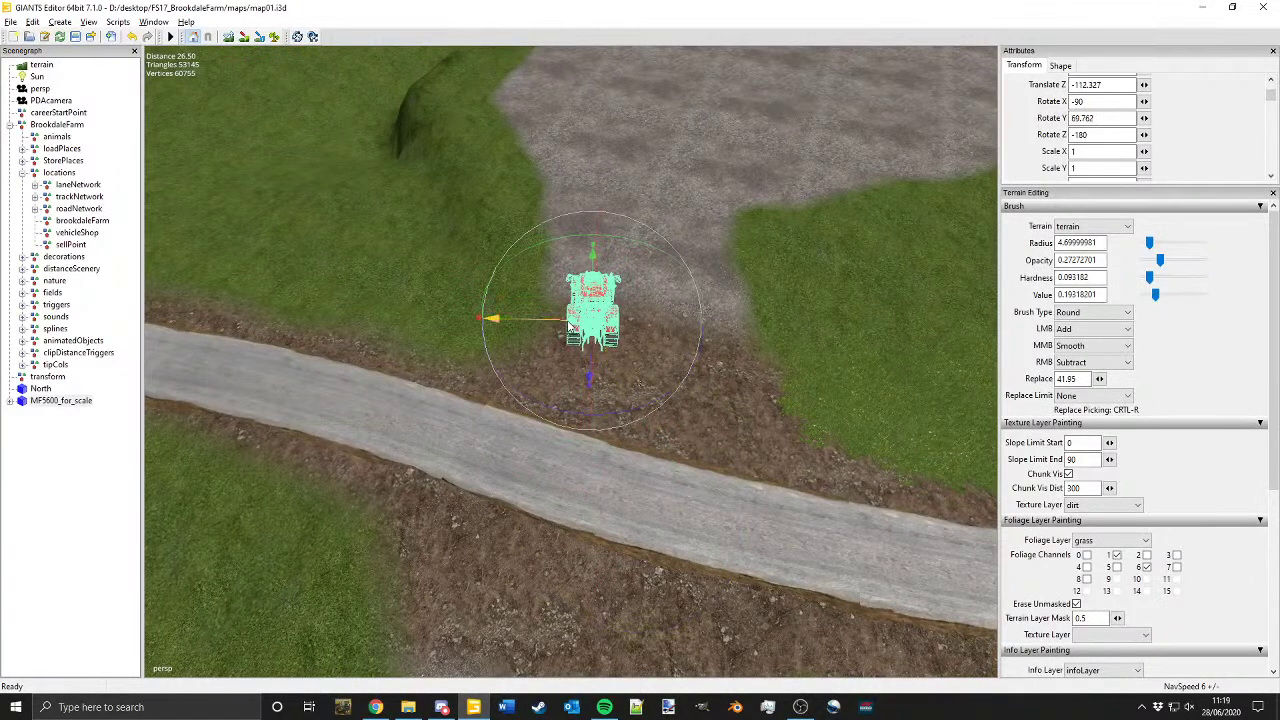
{"action": "left_click_drag", "start_coordinate": [568, 324], "coordinate": [564, 324]}
{"action": "left_click_drag", "start_coordinate": [350, 58], "coordinate": [339, 104], "text": "alt"}
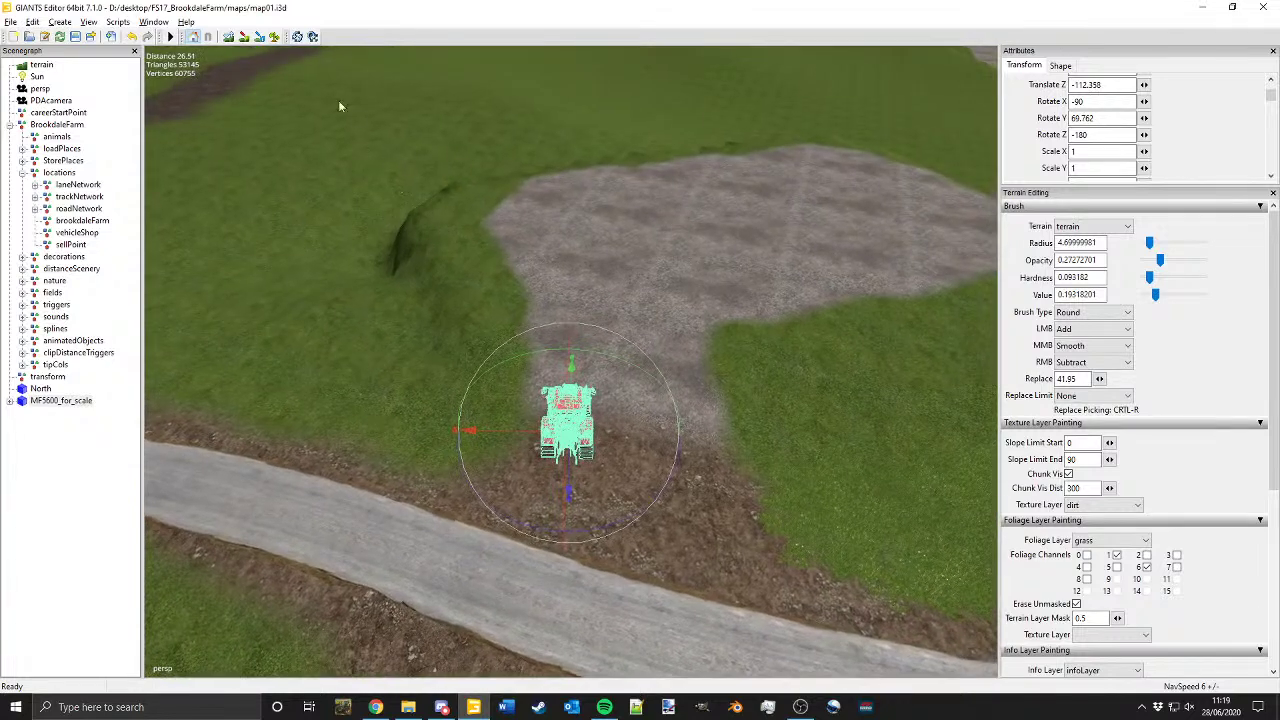
Step: Paint grass texture with a brush radius of about 3.45 beside the tractor to narrow the entrance and round its corner into the gravel yard
{"action": "left_click", "coordinate": [246, 38]}
{"action": "mouse_move", "coordinate": [690, 425]}
{"action": "left_mouse_down", "text": "alt"}
{"action": "mouse_move", "coordinate": [696, 282]}
{"action": "mouse_move", "coordinate": [663, 402]}
{"action": "left_mouse_up", "text": "alt"}
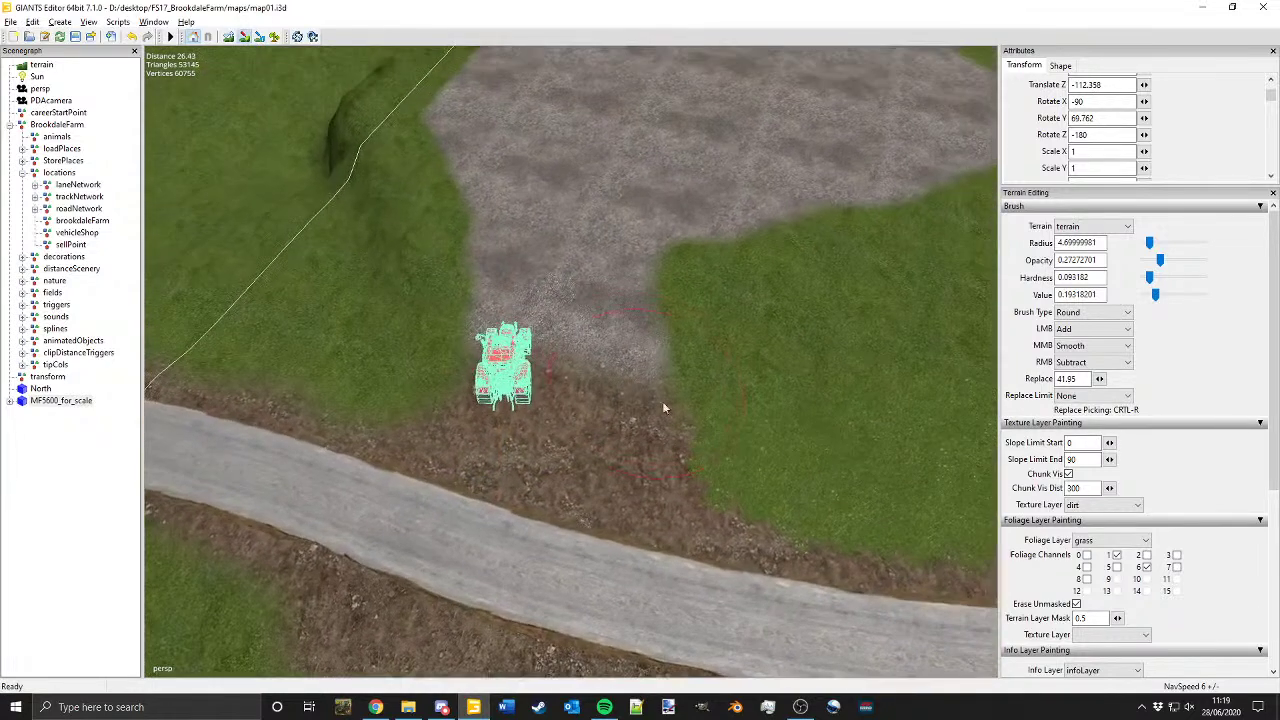
{"action": "left_click", "coordinate": [1130, 505]}
{"action": "left_click", "coordinate": [1109, 527]}
{"action": "scroll", "coordinate": [685, 338], "scroll_direction": "down", "scroll_amount": 5}
{"action": "mouse_move", "coordinate": [637, 298]}
{"action": "left_mouse_down"}
{"action": "mouse_move", "coordinate": [583, 322]}
{"action": "mouse_move", "coordinate": [590, 396]}
{"action": "left_mouse_up"}
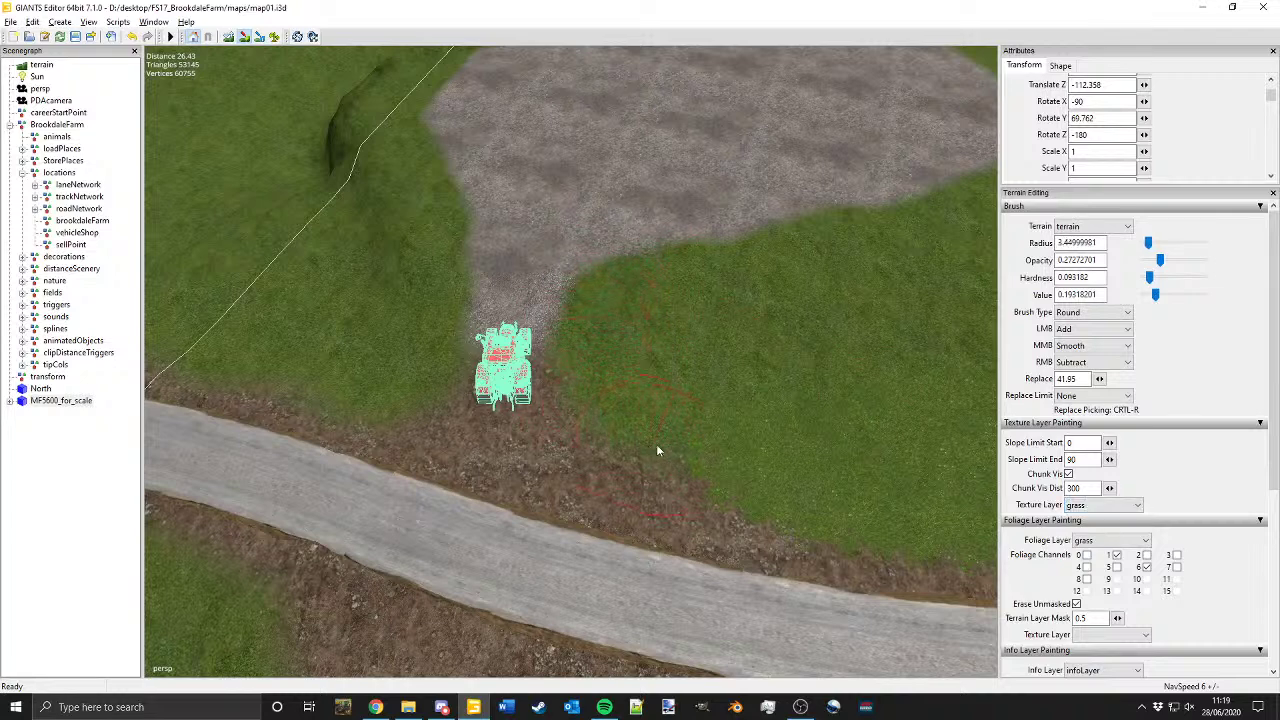
{"action": "middle_click_drag", "start_coordinate": [594, 347], "coordinate": [695, 377], "text": "alt"}
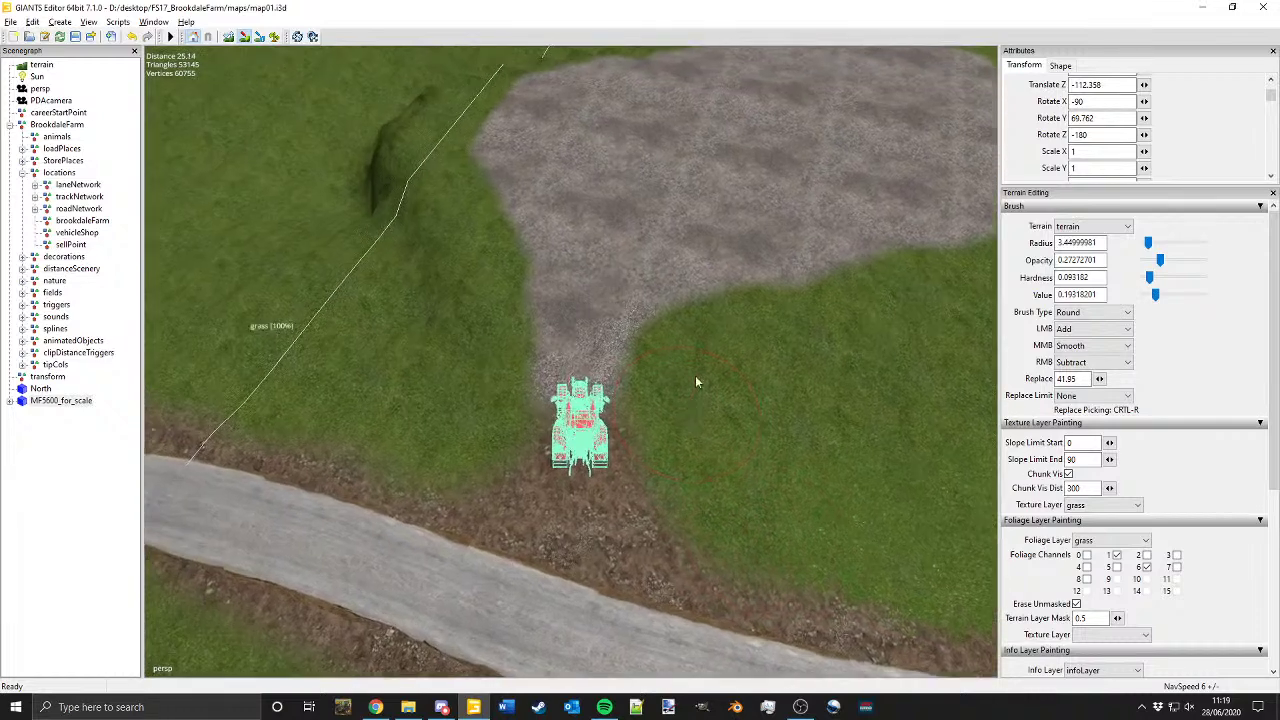
{"action": "scroll", "coordinate": [696, 378], "scroll_direction": "up", "scroll_amount": 1}
Step: Paint dirt texture around the tractor along the narrowed entrance up to the gravel yard, with a brush radius of about 3.2 down to 2.95
{"action": "left_click", "coordinate": [1093, 510]}
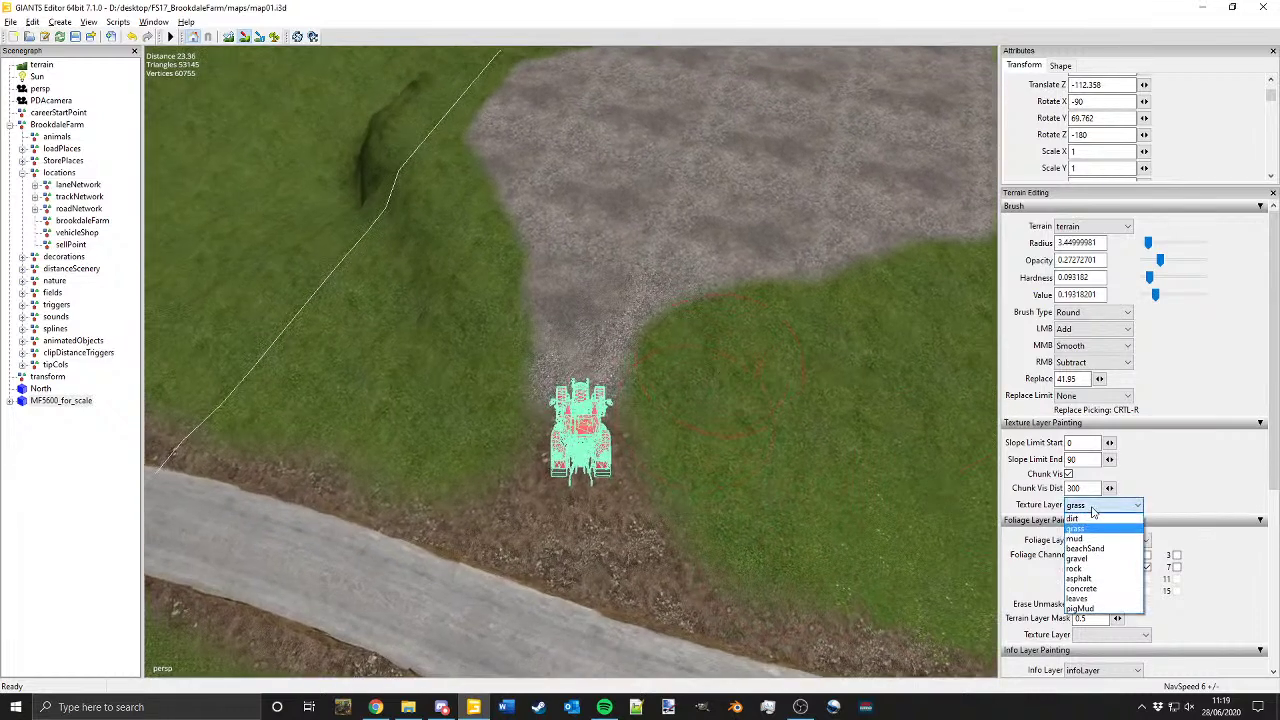
{"action": "left_click", "coordinate": [1089, 528]}
{"action": "left_click", "coordinate": [1088, 511]}
{"action": "left_click", "coordinate": [1082, 518]}
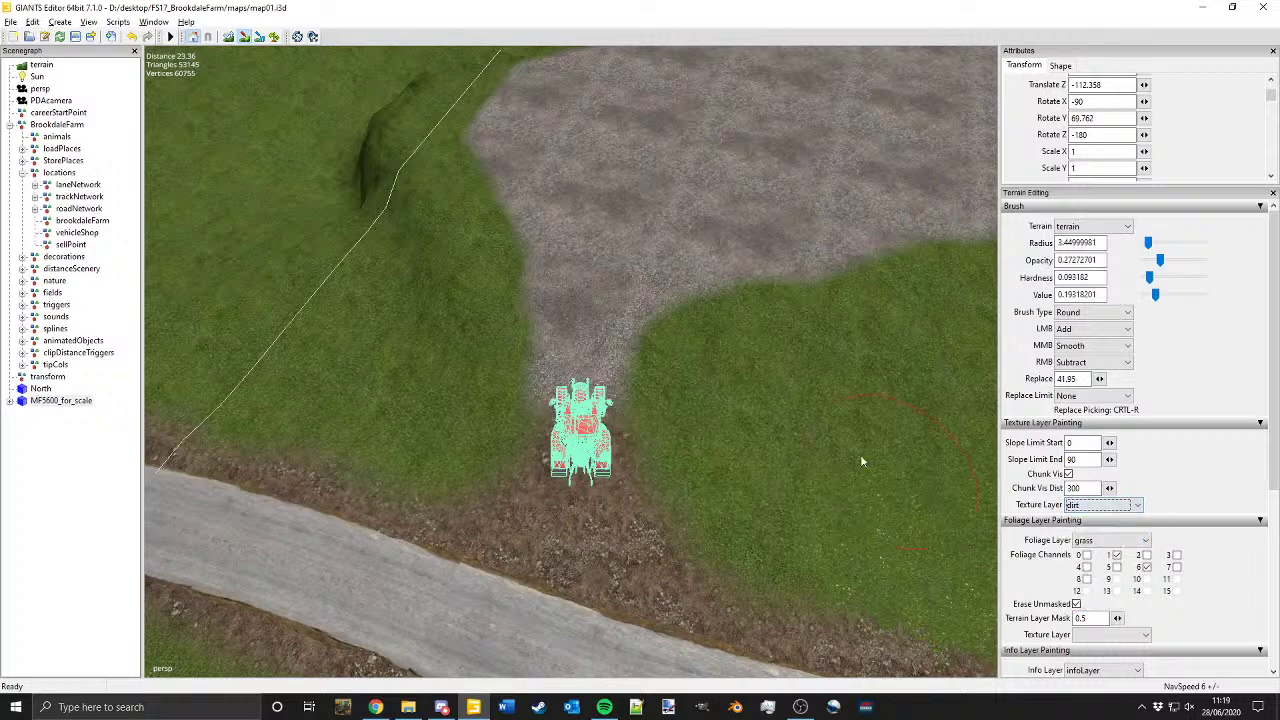
{"action": "middle_click_drag", "start_coordinate": [712, 412], "coordinate": [754, 456], "text": "alt"}
{"action": "scroll", "coordinate": [594, 486], "scroll_direction": "down", "scroll_amount": 1, "text": "ctrl"}
{"action": "mouse_move", "coordinate": [626, 486]}
{"action": "left_mouse_down"}
{"action": "mouse_move", "coordinate": [612, 422]}
{"action": "mouse_move", "coordinate": [600, 484]}
{"action": "mouse_move", "coordinate": [592, 426]}
{"action": "mouse_move", "coordinate": [588, 437]}
{"action": "mouse_move", "coordinate": [653, 393]}
{"action": "mouse_move", "coordinate": [588, 384]}
{"action": "mouse_move", "coordinate": [580, 397]}
{"action": "left_mouse_up"}
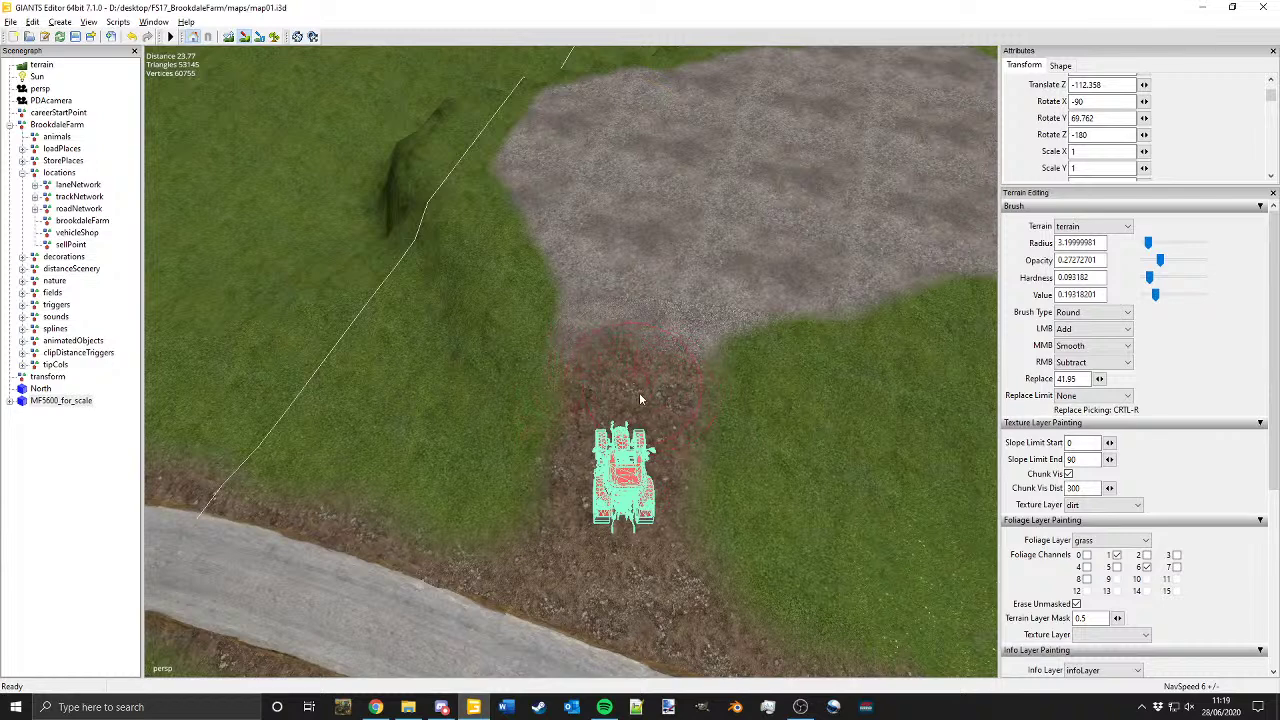
{"action": "mouse_move", "coordinate": [659, 390]}
{"action": "middle_mouse_down", "text": "alt"}
{"action": "mouse_move", "coordinate": [631, 297]}
{"action": "mouse_move", "coordinate": [628, 205]}
{"action": "middle_mouse_up", "text": "alt"}
{"action": "scroll", "coordinate": [611, 347], "scroll_direction": "down", "scroll_amount": 1}
{"action": "mouse_move", "coordinate": [613, 349]}
{"action": "left_mouse_down"}
{"action": "mouse_move", "coordinate": [628, 360]}
{"action": "mouse_move", "coordinate": [583, 379]}
{"action": "mouse_move", "coordinate": [540, 363]}
{"action": "mouse_move", "coordinate": [609, 382]}
{"action": "left_mouse_up"}
{"action": "scroll", "coordinate": [640, 310], "scroll_direction": "down", "scroll_amount": 4}
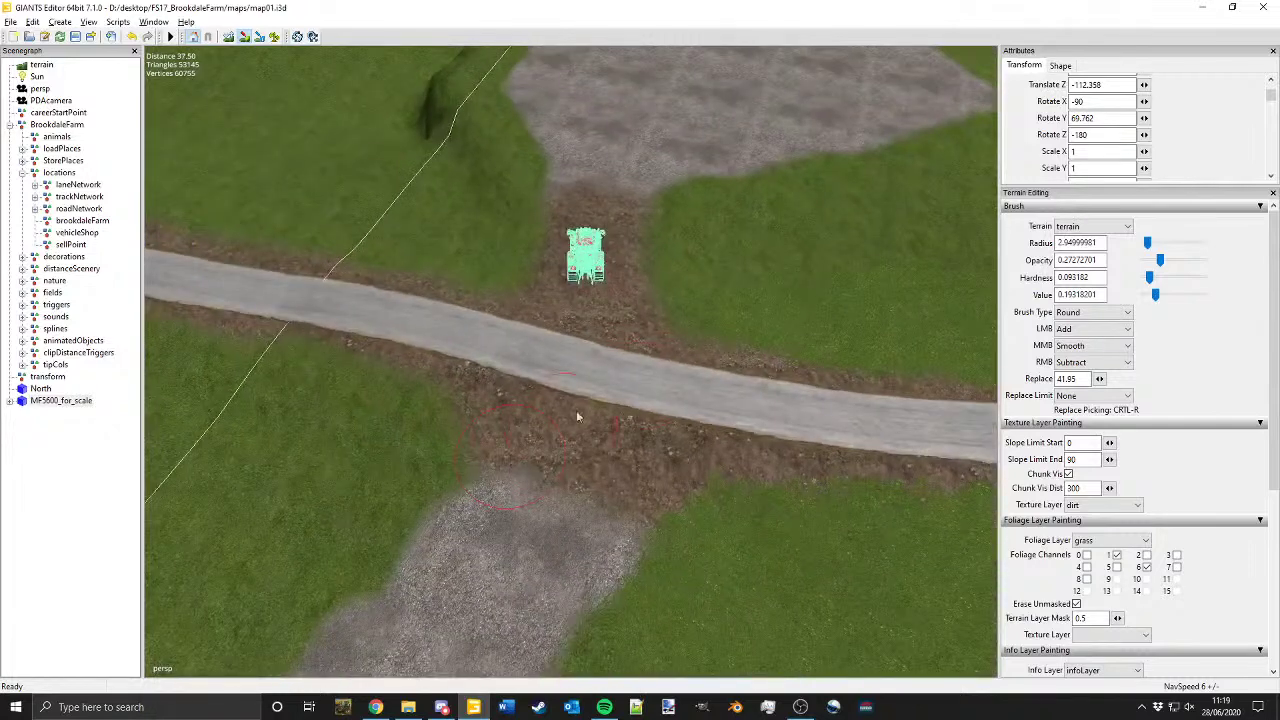
Step: Set up terrain sculpting to replace the height with 35, using a radius of about 4.7 and a hardness of about 0.64
{"action": "middle_click_drag", "start_coordinate": [636, 500], "coordinate": [642, 409], "text": "alt"}
{"action": "mouse_move", "coordinate": [602, 225]}
{"action": "middle_mouse_down", "text": "alt"}
{"action": "mouse_move", "coordinate": [606, 334]}
{"action": "mouse_move", "coordinate": [567, 393]}
{"action": "middle_mouse_up", "text": "alt"}
{"action": "scroll", "coordinate": [660, 245], "scroll_direction": "up", "scroll_amount": 2}
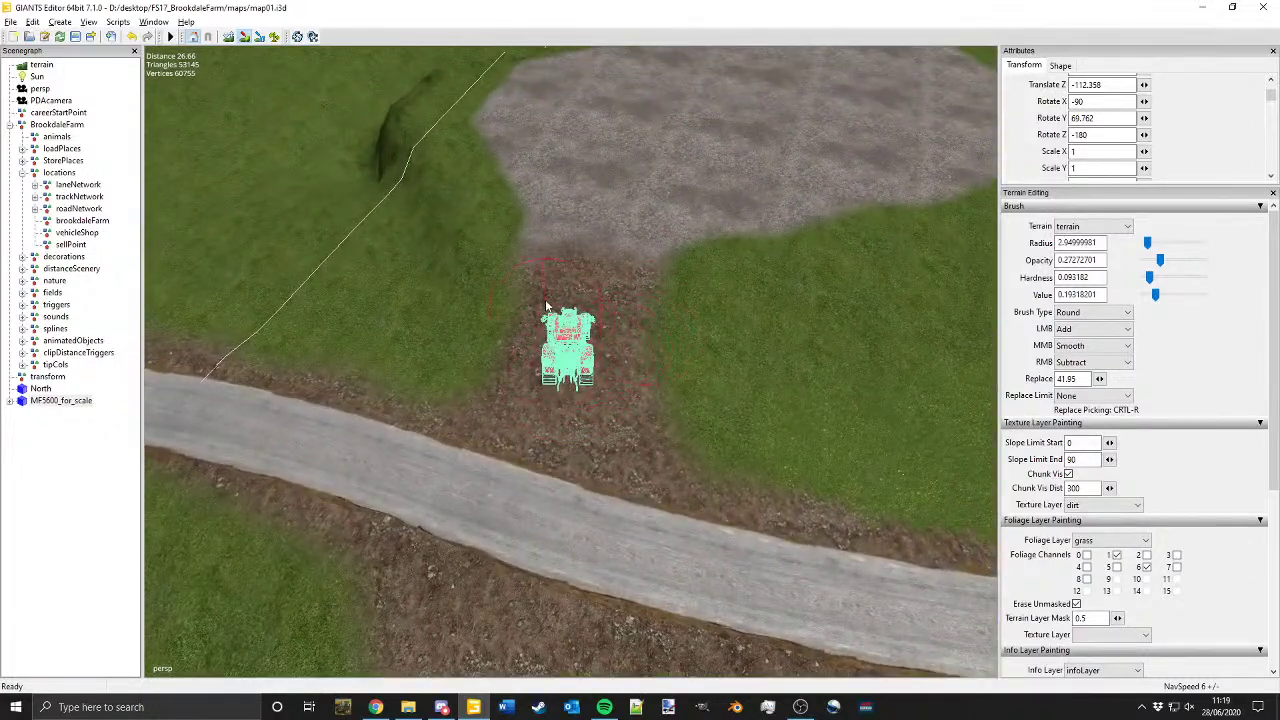
{"action": "scroll", "coordinate": [580, 262], "scroll_direction": "up", "scroll_amount": 3}
{"action": "middle_click_drag", "start_coordinate": [590, 252], "coordinate": [623, 232], "text": "alt"}
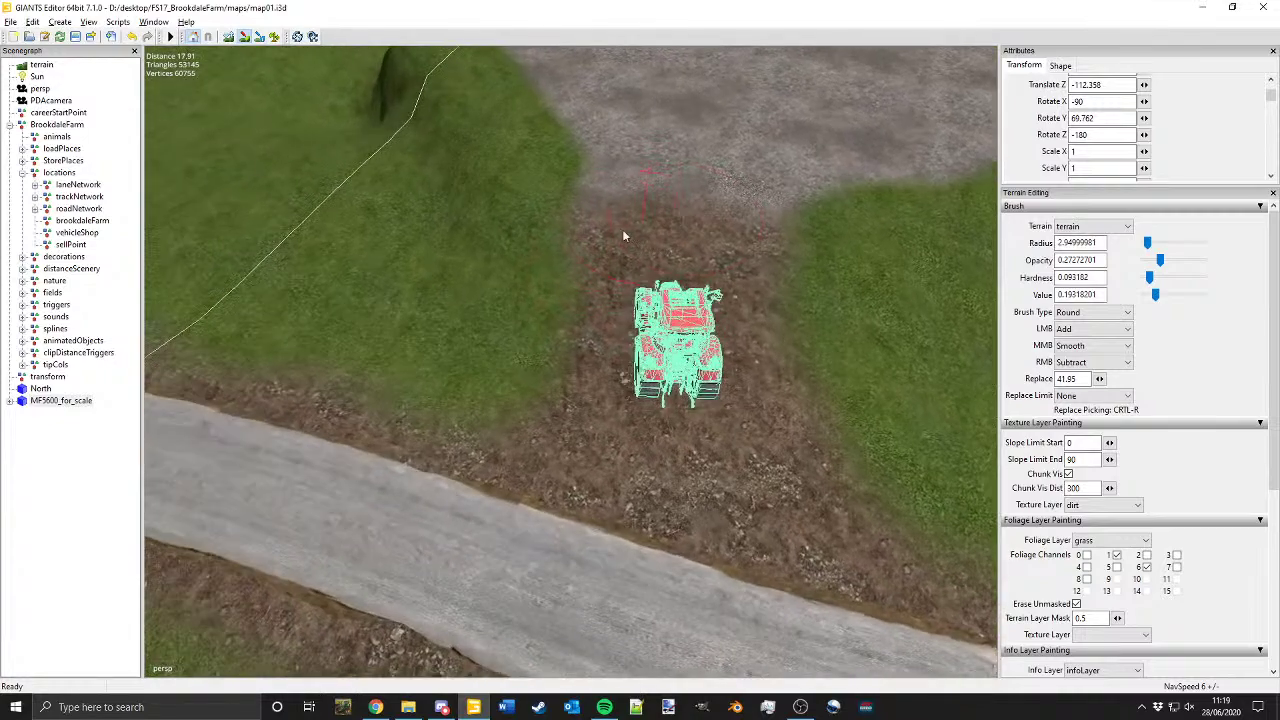
{"action": "left_click_drag", "start_coordinate": [623, 268], "coordinate": [654, 349], "text": "alt"}
{"action": "middle_click_drag", "start_coordinate": [654, 349], "coordinate": [605, 298], "text": "alt"}
{"action": "left_click", "coordinate": [232, 37]}
{"action": "middle_click_drag", "start_coordinate": [600, 150], "coordinate": [601, 370], "text": "alt"}
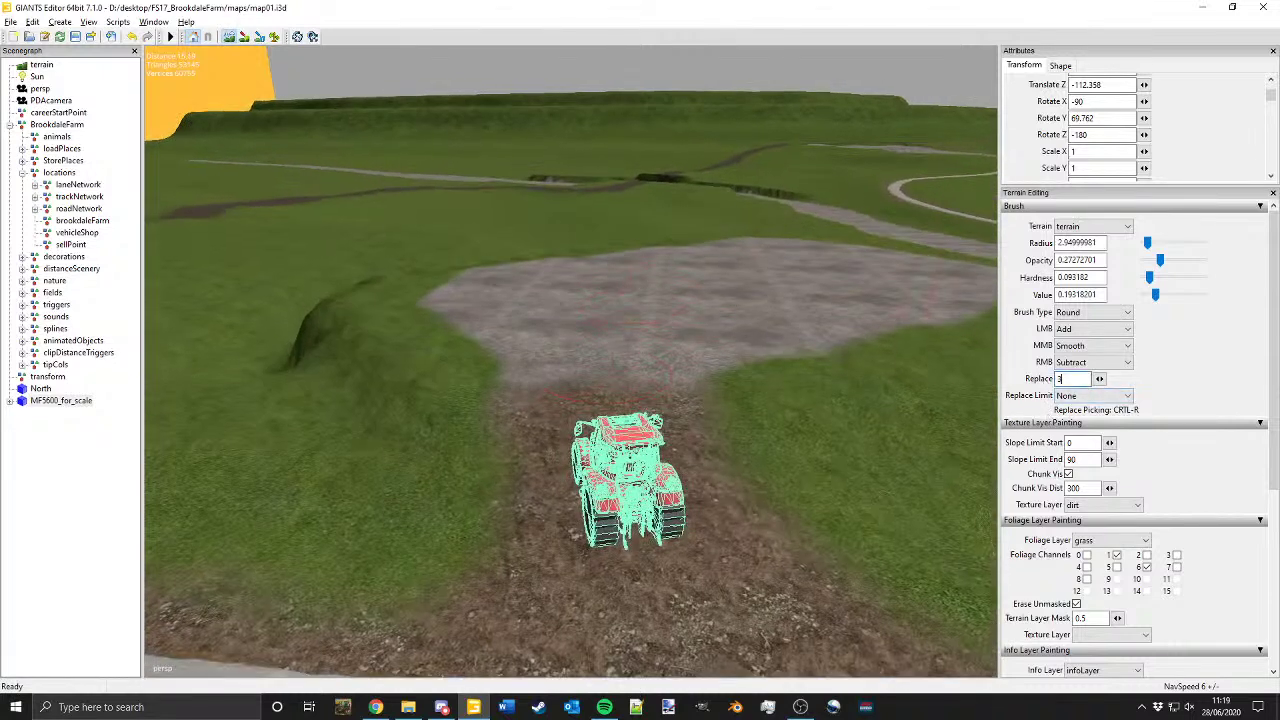
{"action": "left_click_drag", "start_coordinate": [604, 321], "coordinate": [671, 347]}
{"action": "left_click", "coordinate": [1092, 329]}
{"action": "left_click", "coordinate": [1070, 373]}
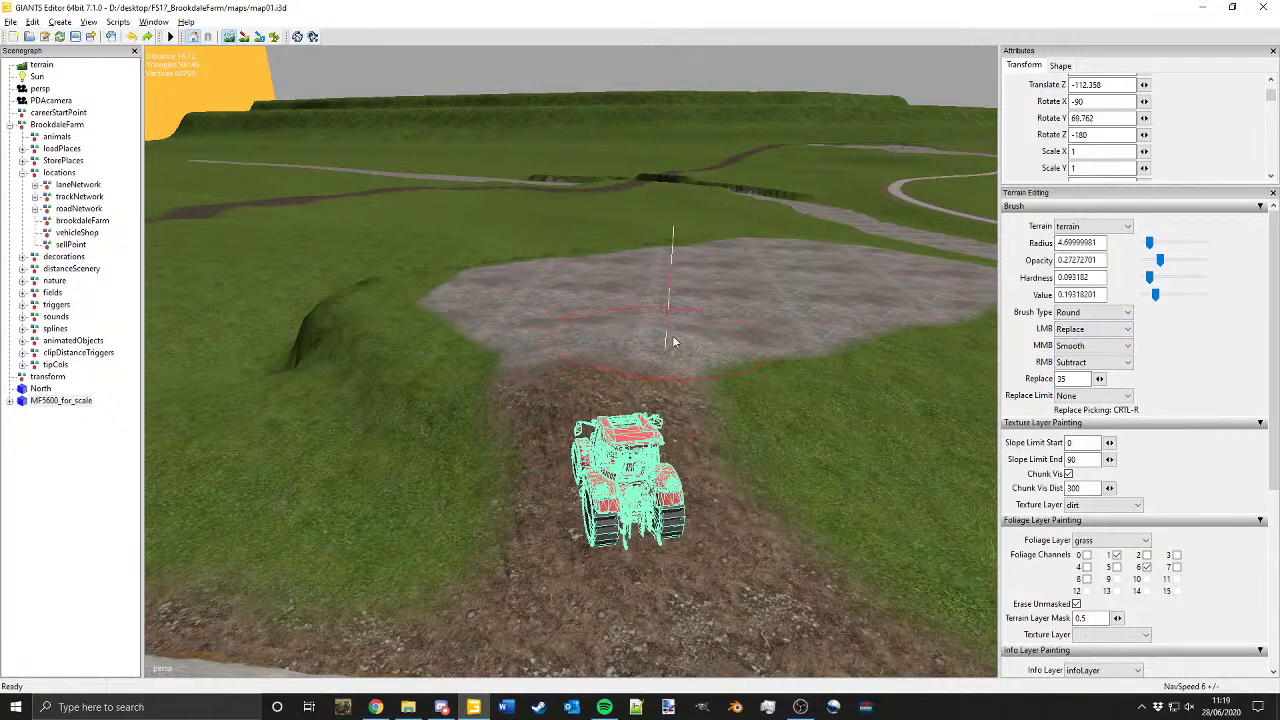
{"action": "middle_click_drag", "start_coordinate": [650, 332], "coordinate": [581, 204], "text": "alt"}
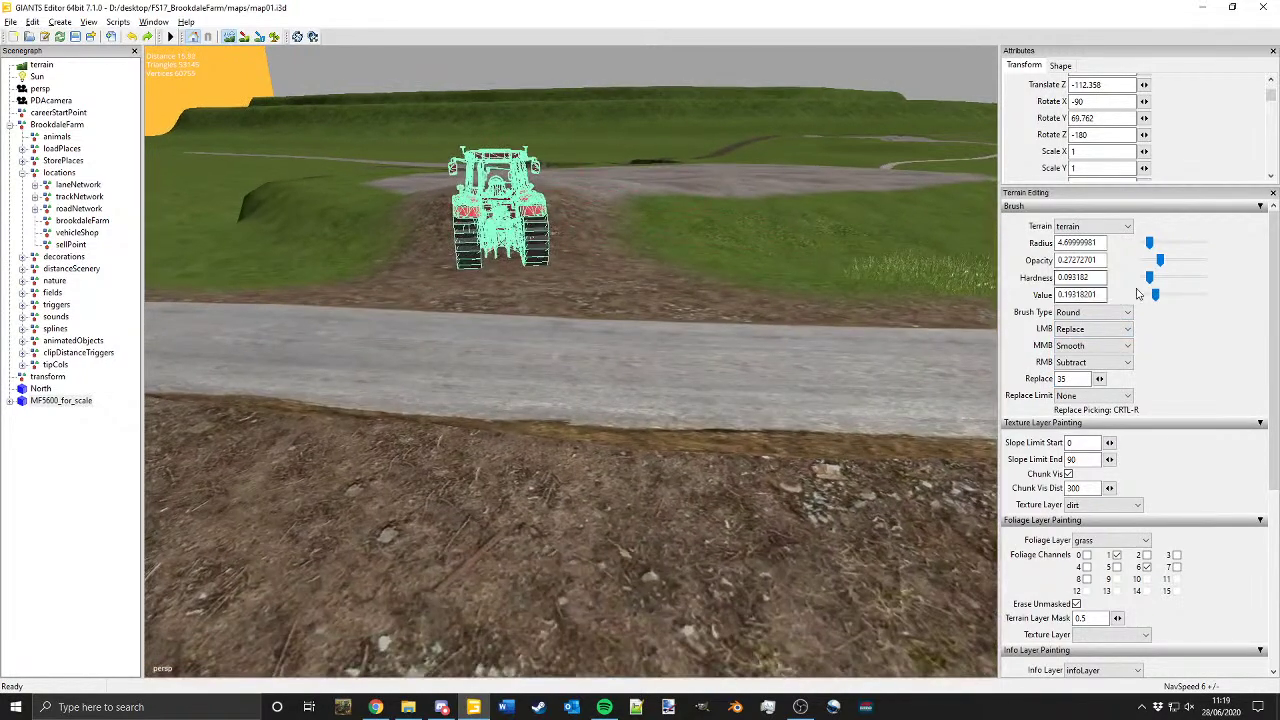
{"action": "left_click_drag", "start_coordinate": [1150, 279], "coordinate": [1154, 281]}
Step: Level the whole gravel yard beyond the entrance to height 35, working its edges and far end with a radius of about 4.45
{"action": "middle_click_drag", "start_coordinate": [655, 270], "coordinate": [626, 388], "text": "alt"}
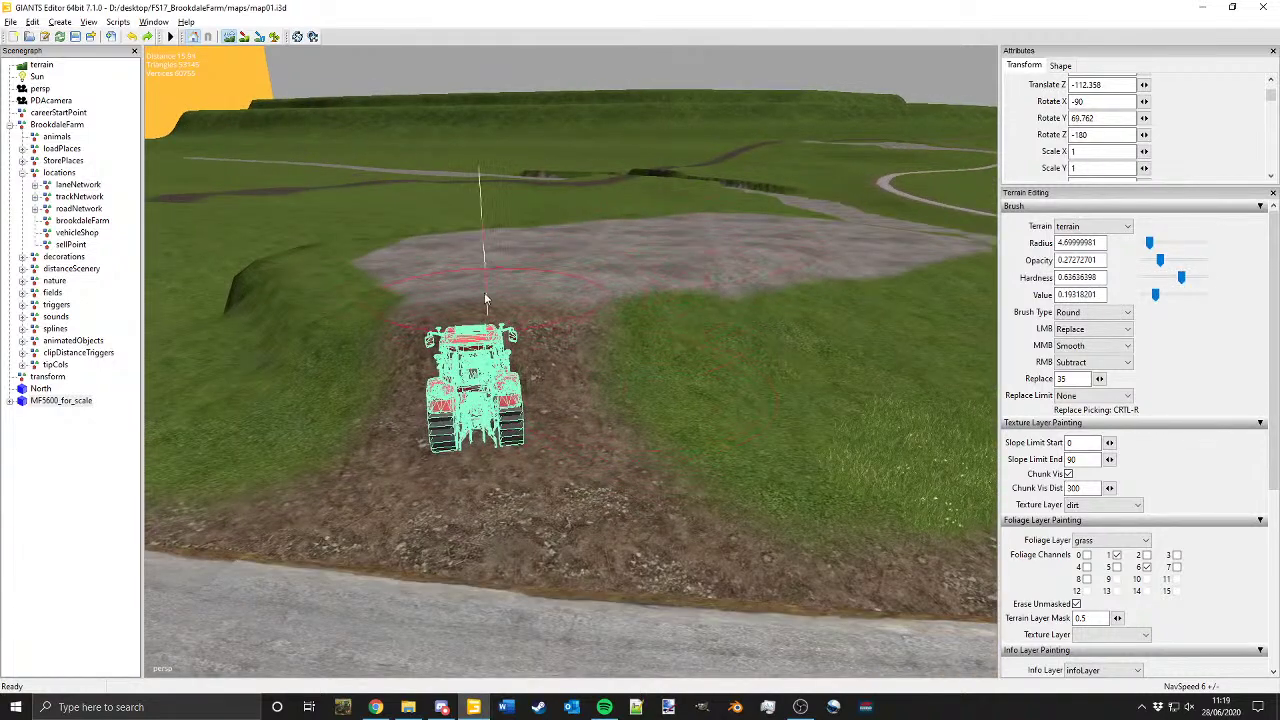
{"action": "middle_click_drag", "start_coordinate": [486, 299], "coordinate": [517, 423], "text": "alt"}
{"action": "left_click_drag", "start_coordinate": [517, 423], "coordinate": [543, 417], "text": "alt"}
{"action": "middle_click_drag", "start_coordinate": [543, 417], "coordinate": [668, 471], "text": "alt"}
{"action": "left_click_drag", "start_coordinate": [668, 471], "coordinate": [602, 427], "text": "alt"}
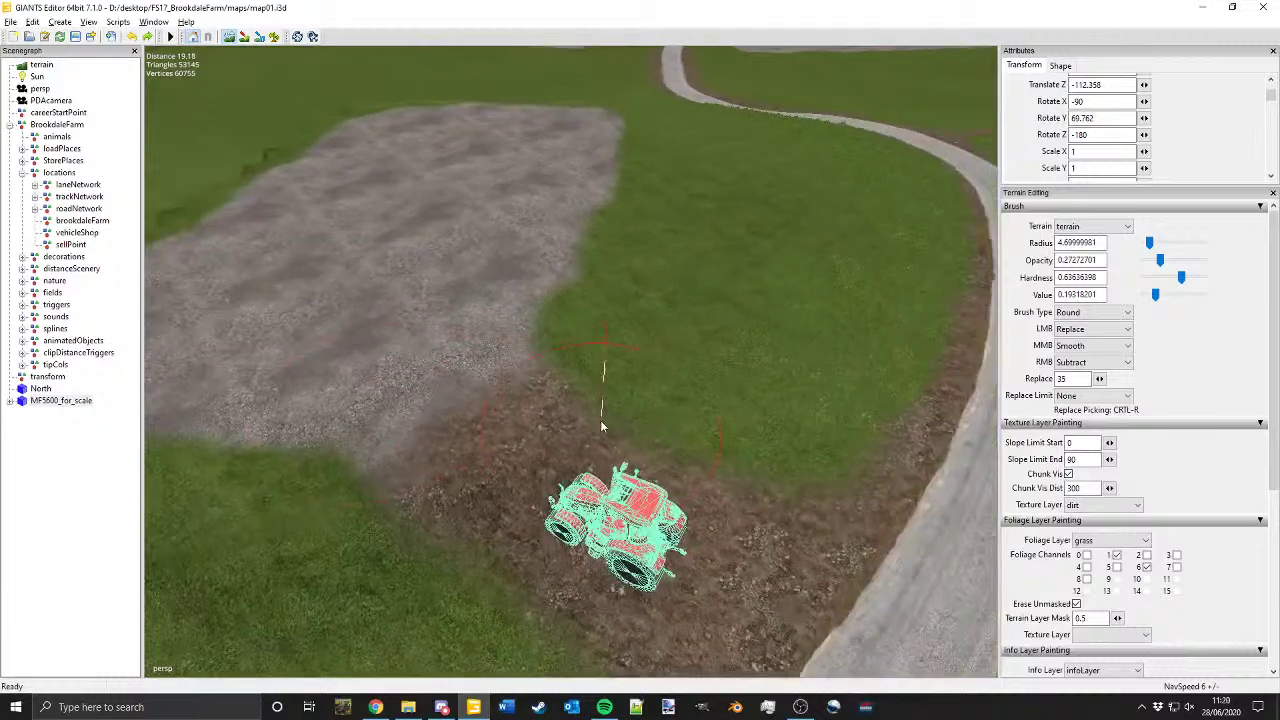
{"action": "middle_click_drag", "start_coordinate": [602, 427], "coordinate": [717, 437], "text": "alt"}
{"action": "left_click_drag", "start_coordinate": [717, 437], "coordinate": [690, 403], "text": "alt"}
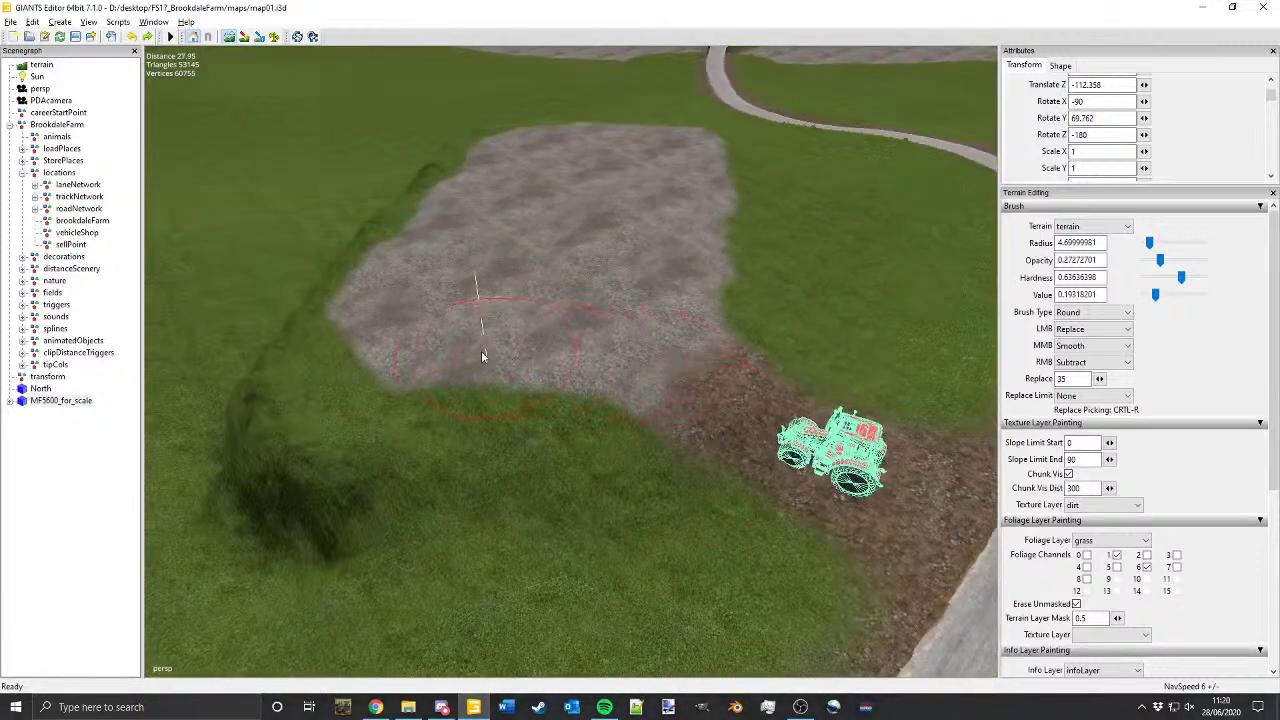
{"action": "mouse_move", "coordinate": [482, 352]}
{"action": "left_mouse_down"}
{"action": "mouse_move", "coordinate": [358, 343]}
{"action": "mouse_move", "coordinate": [415, 235]}
{"action": "left_mouse_up"}
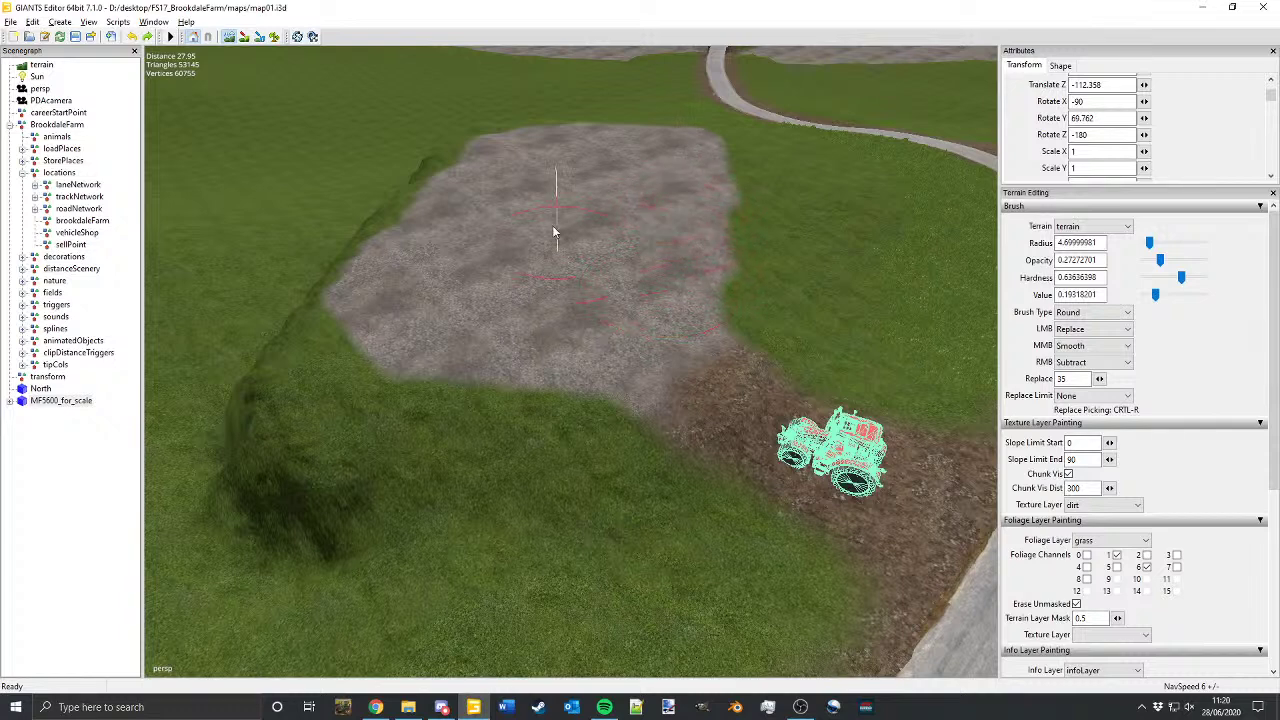
{"action": "middle_click_drag", "start_coordinate": [612, 227], "coordinate": [709, 543], "text": "alt"}
{"action": "scroll", "coordinate": [694, 415], "scroll_direction": "up", "scroll_amount": 4}
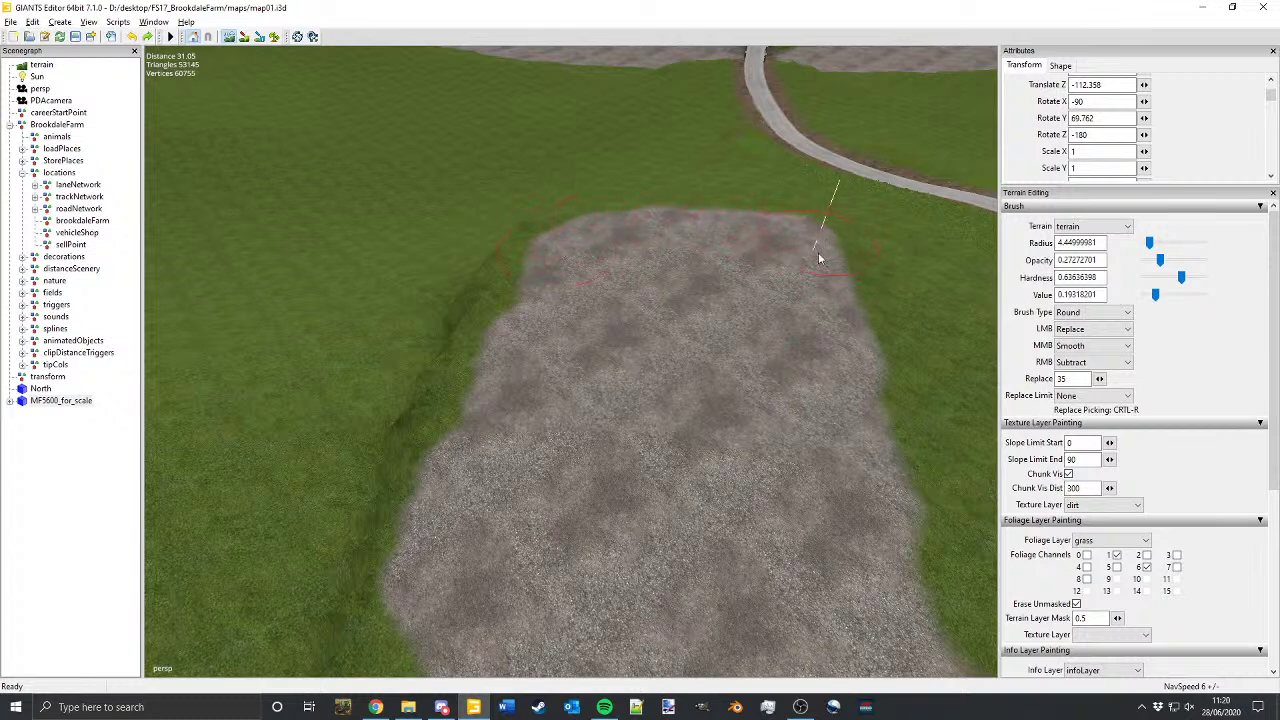
{"action": "middle_click_drag", "start_coordinate": [860, 525], "coordinate": [723, 238], "text": "alt"}
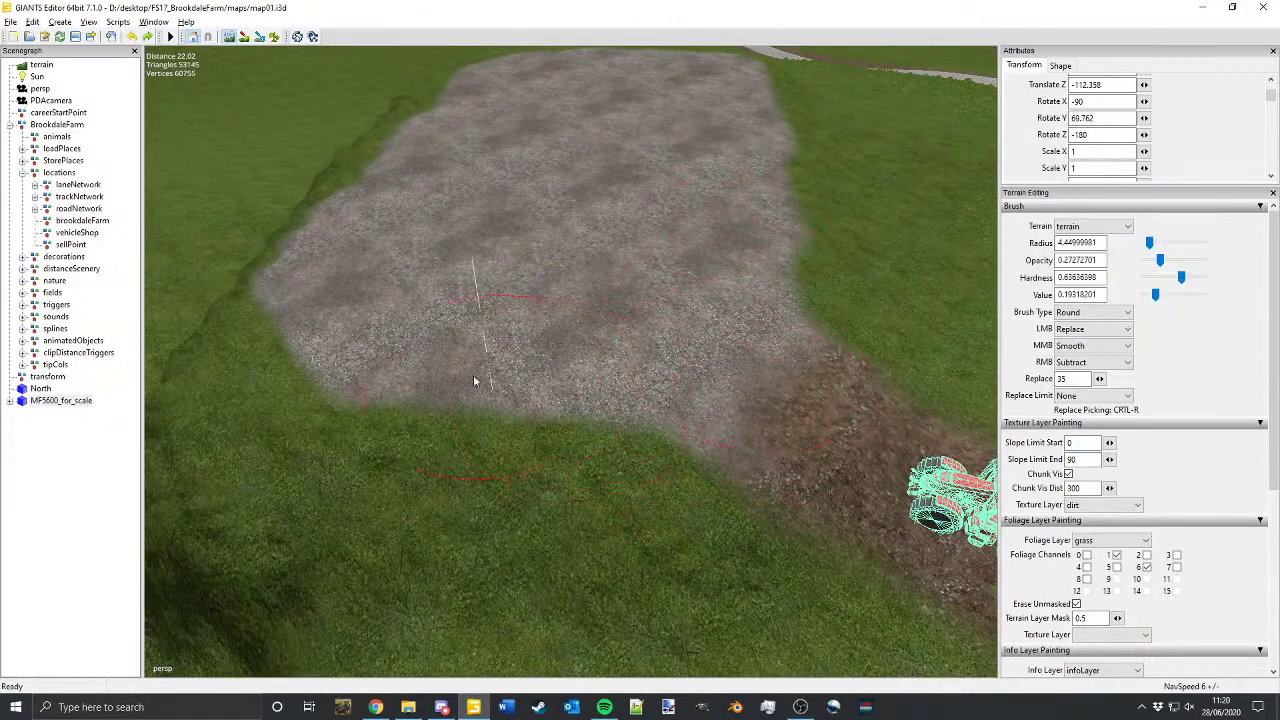
{"action": "left_click_drag", "start_coordinate": [676, 465], "coordinate": [706, 392], "text": "alt"}
{"action": "middle_click_drag", "start_coordinate": [706, 392], "coordinate": [466, 440], "text": "alt"}
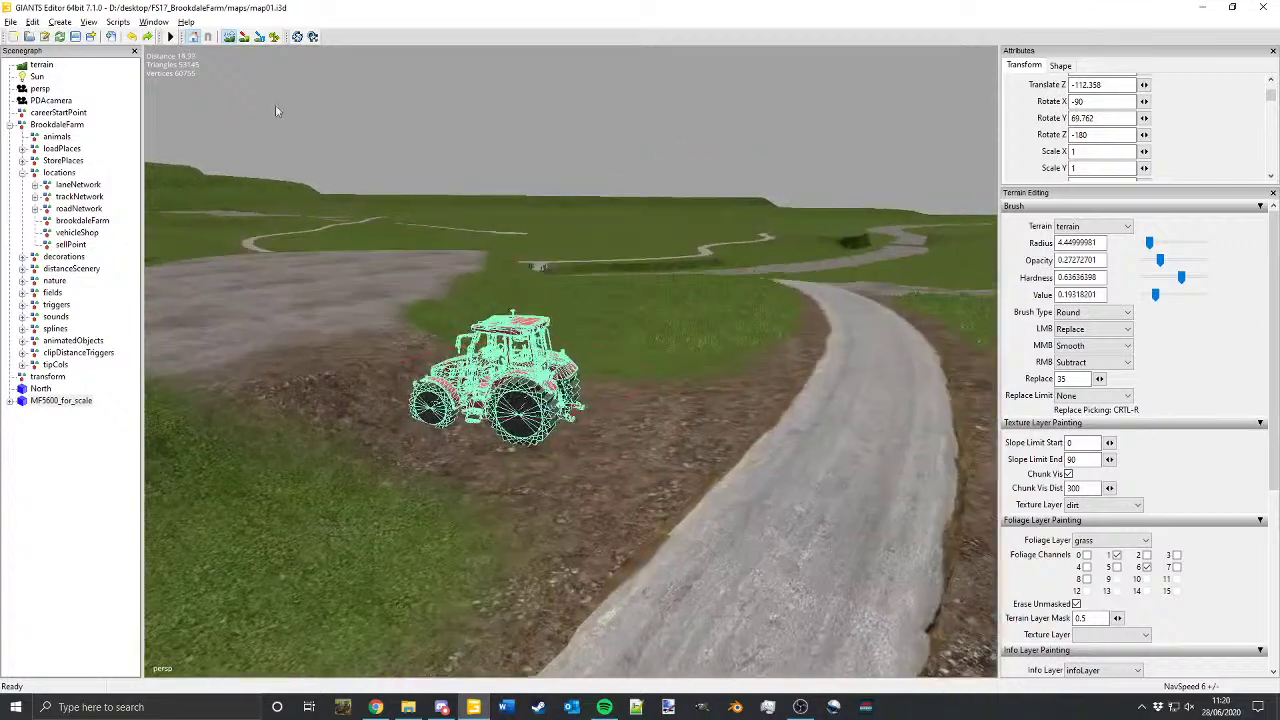
Step: Move the tractor from the dirt slope up onto the near edge of the levelled gravel yard and return to terrain sculpting
{"action": "left_click", "coordinate": [230, 38]}
{"action": "mouse_move", "coordinate": [322, 160]}
{"action": "middle_mouse_down", "text": "alt"}
{"action": "mouse_move", "coordinate": [448, 245]}
{"action": "mouse_move", "coordinate": [447, 342]}
{"action": "middle_mouse_up", "text": "alt"}
{"action": "key", "text": "ctrl+b"}
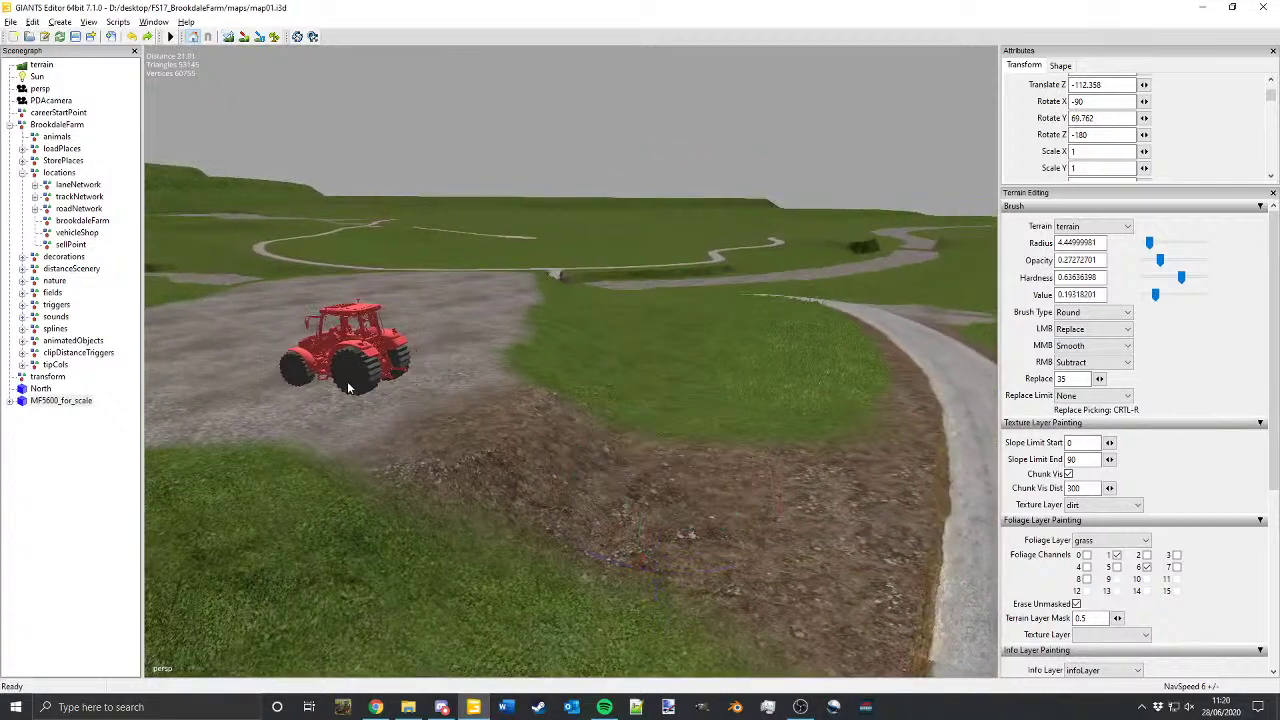
{"action": "left_click", "coordinate": [348, 385]}
{"action": "mouse_move", "coordinate": [720, 490]}
{"action": "middle_mouse_down", "text": "alt"}
{"action": "mouse_move", "coordinate": [857, 417]}
{"action": "mouse_move", "coordinate": [820, 360]}
{"action": "middle_mouse_up", "text": "alt"}
{"action": "left_click", "coordinate": [230, 38]}
Step: Smooth the steep dirt slope between the gravel yard and the road with a brush radius of about 3.2
{"action": "middle_click_drag", "start_coordinate": [702, 286], "coordinate": [551, 329], "text": "alt"}
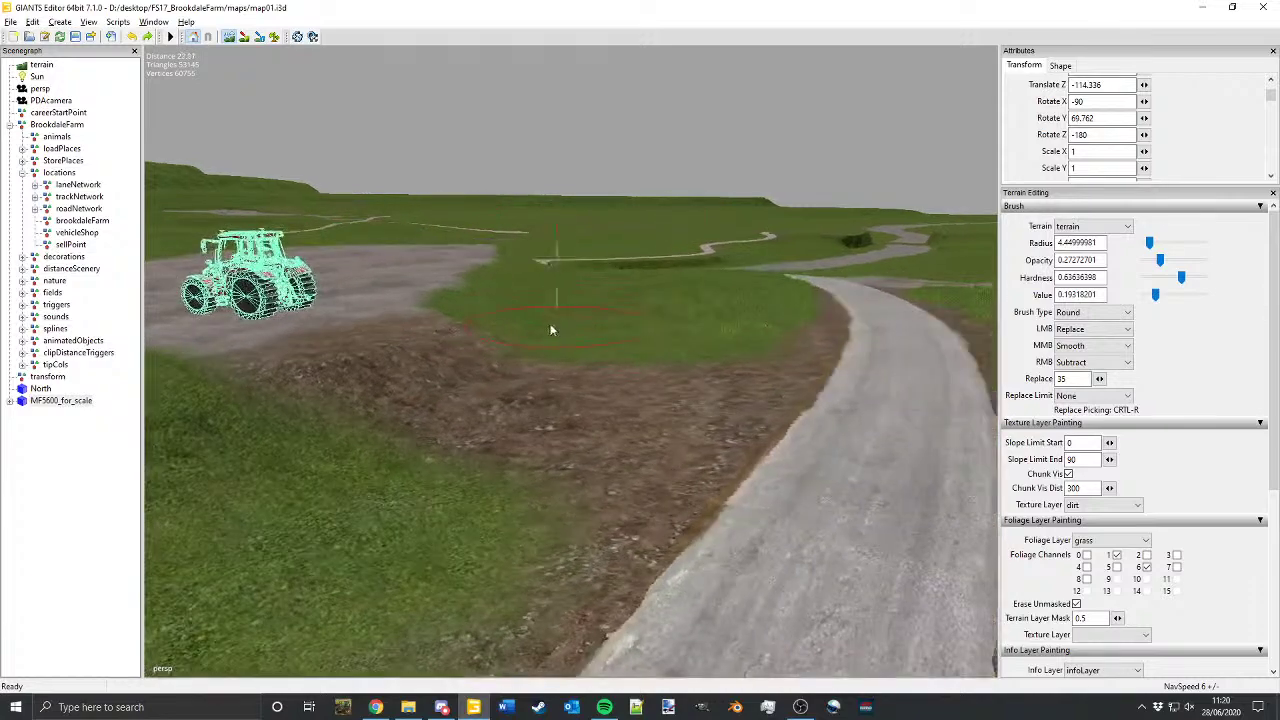
{"action": "left_click_drag", "start_coordinate": [551, 329], "coordinate": [860, 300], "text": "alt"}
{"action": "middle_click_drag", "start_coordinate": [860, 300], "coordinate": [580, 303], "text": "alt"}
{"action": "left_click_drag", "start_coordinate": [580, 303], "coordinate": [690, 315], "text": "alt"}
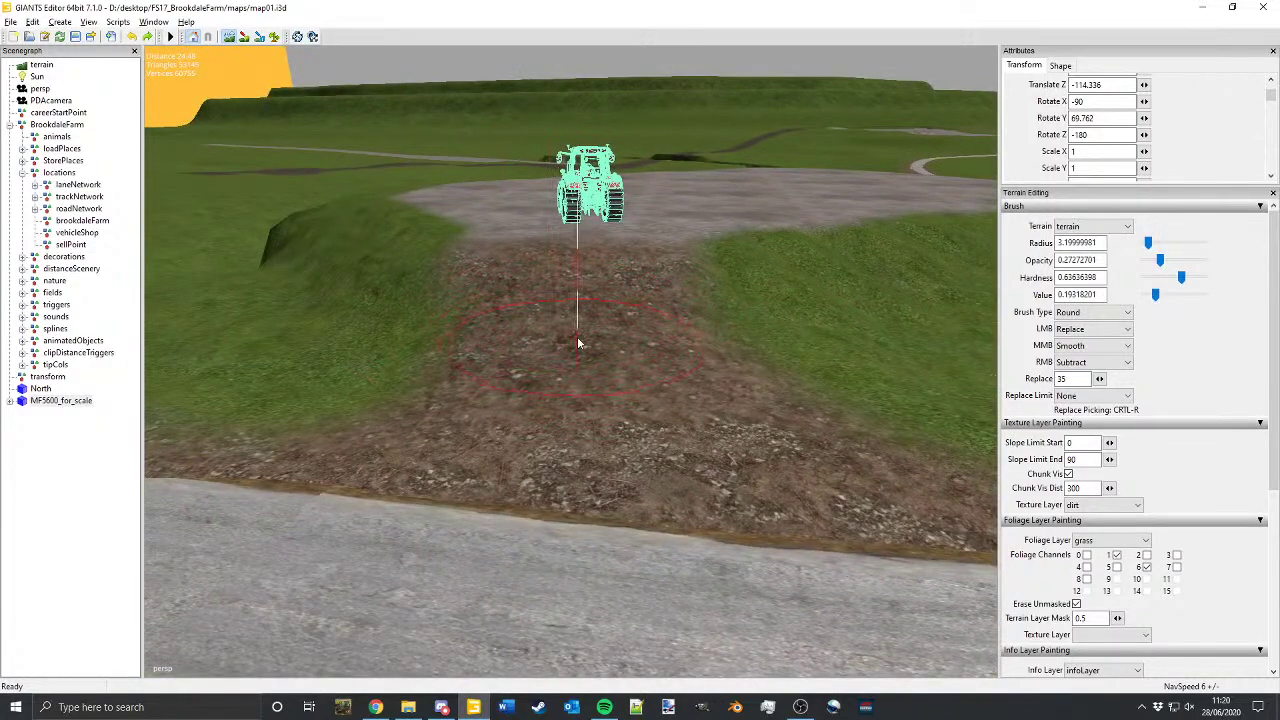
{"action": "left_click_drag", "start_coordinate": [548, 350], "coordinate": [810, 272], "text": "alt"}
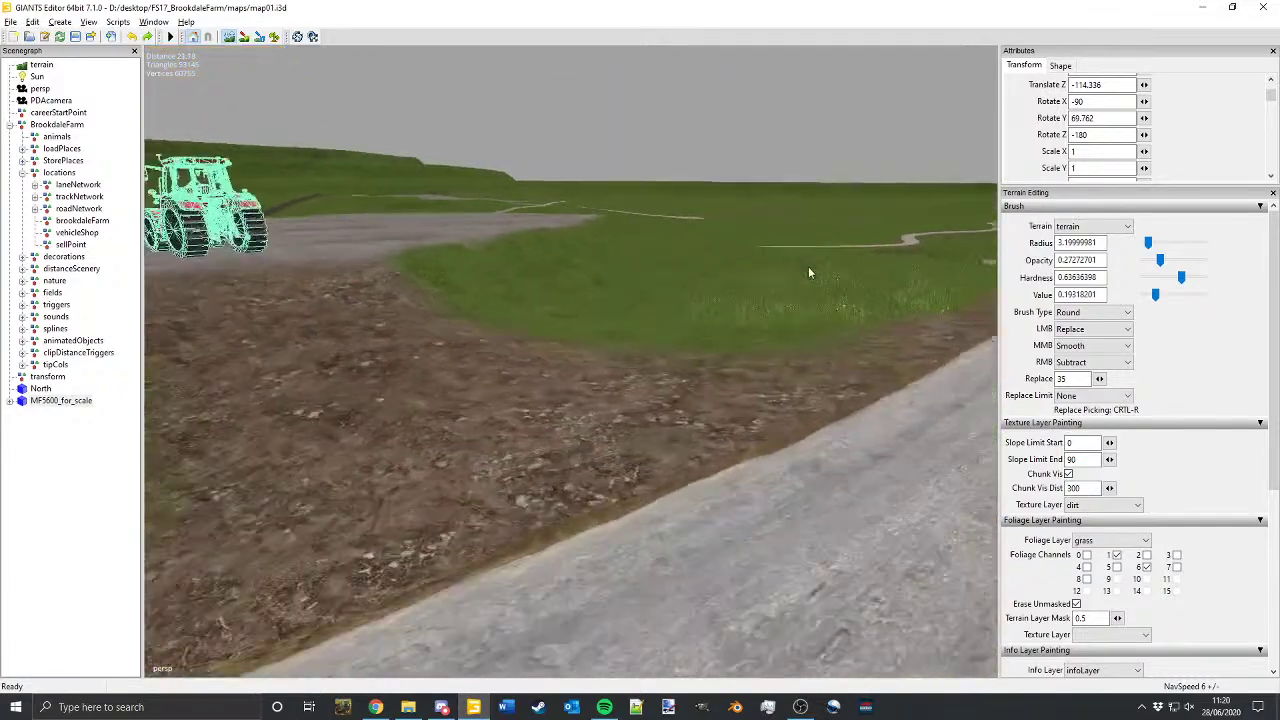
{"action": "mouse_move", "coordinate": [810, 272]}
{"action": "middle_mouse_down", "text": "alt"}
{"action": "mouse_move", "coordinate": [890, 220]}
{"action": "mouse_move", "coordinate": [795, 272]}
{"action": "middle_mouse_up", "text": "alt"}
{"action": "left_click_drag", "start_coordinate": [795, 272], "coordinate": [652, 283], "text": "alt"}
{"action": "middle_click_drag", "start_coordinate": [652, 283], "coordinate": [606, 304], "text": "alt"}
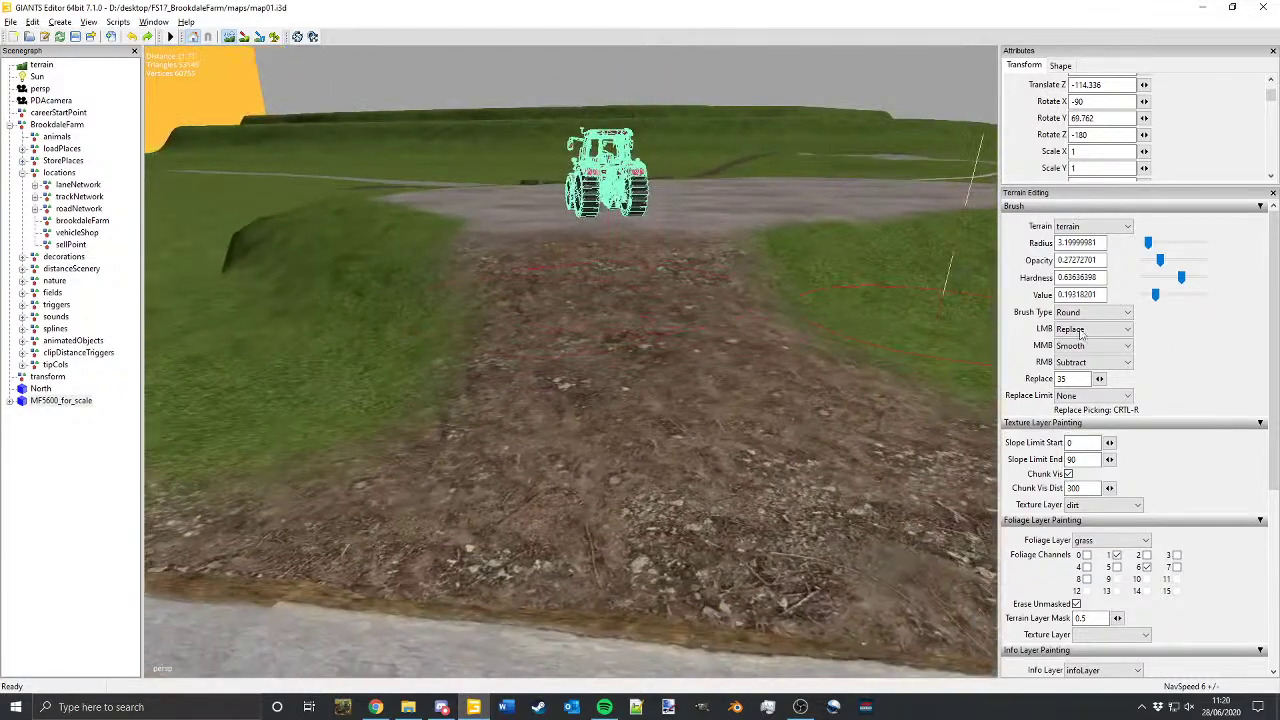
Step: Set the brush to add height and shape the dirt ramp and its grass banks with a radius of about 3.45
{"action": "left_click", "coordinate": [1092, 334]}
{"action": "left_click", "coordinate": [1088, 342]}
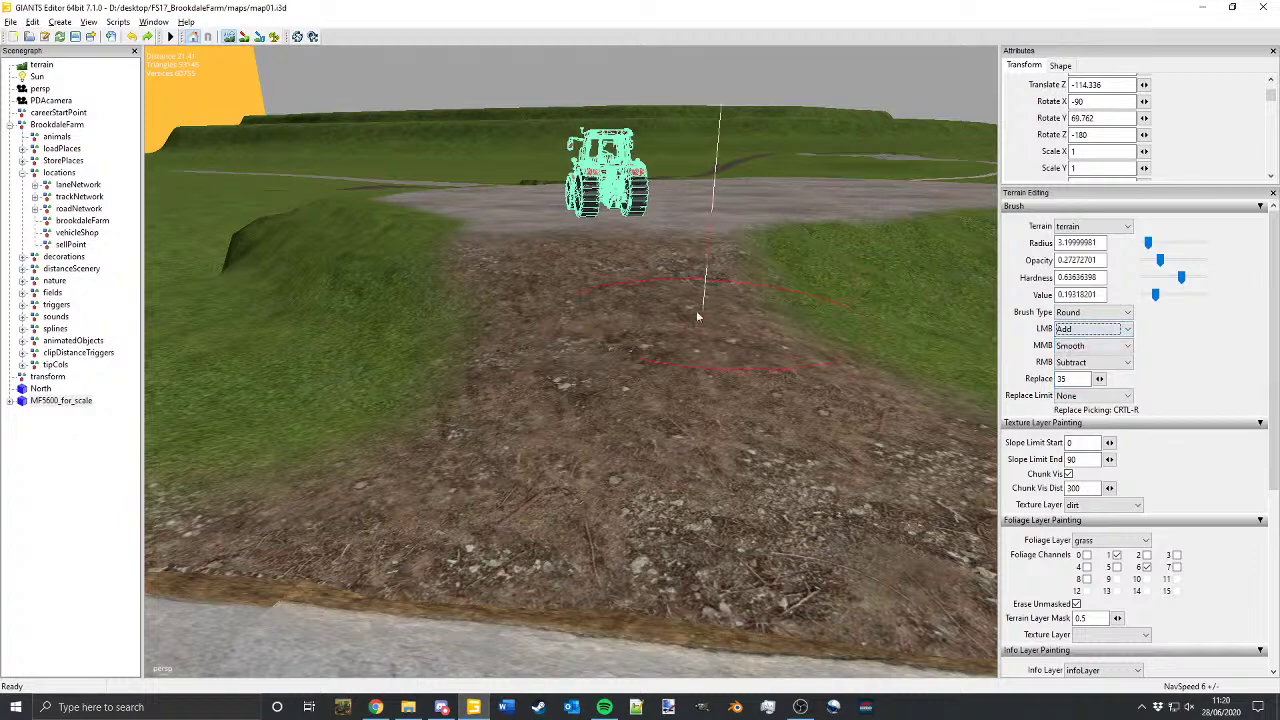
{"action": "scroll", "coordinate": [618, 296], "scroll_direction": "up", "scroll_amount": 1}
{"action": "right_click_drag", "start_coordinate": [618, 303], "coordinate": [640, 384], "text": "alt"}
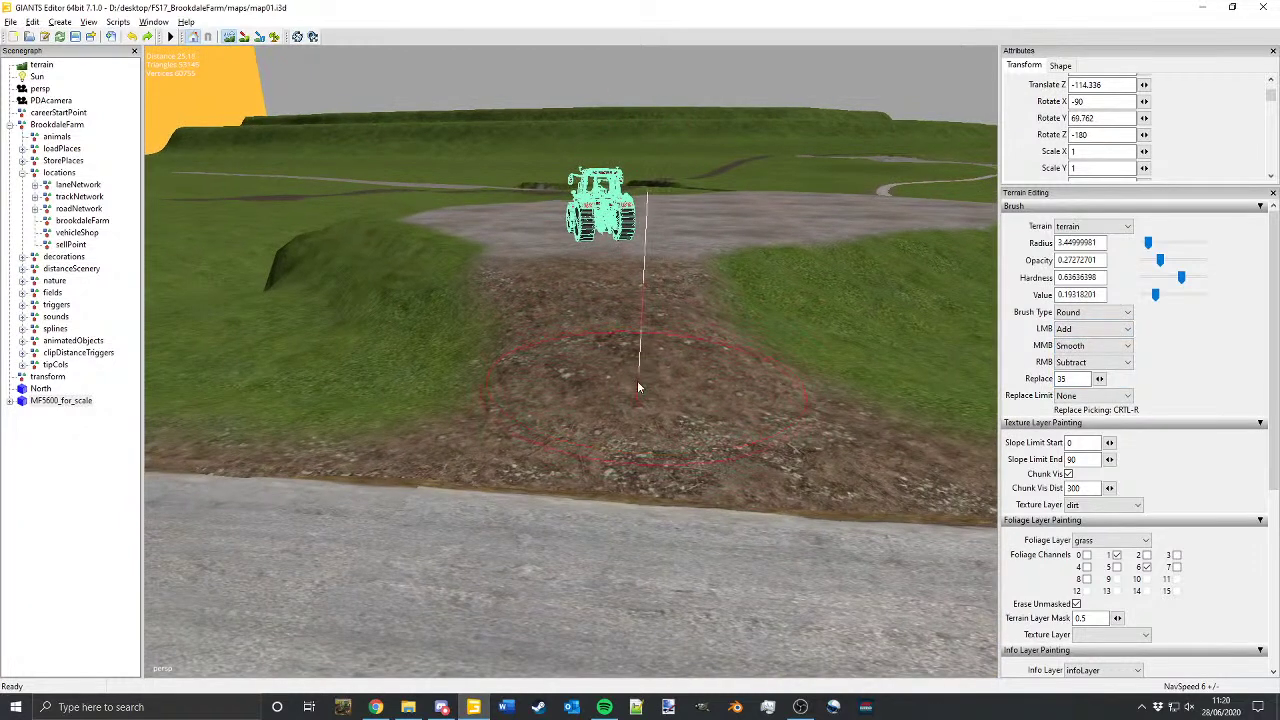
{"action": "mouse_move", "coordinate": [636, 376]}
{"action": "left_mouse_down"}
{"action": "mouse_move", "coordinate": [608, 350]}
{"action": "mouse_move", "coordinate": [606, 408]}
{"action": "left_mouse_up"}
{"action": "mouse_move", "coordinate": [608, 360]}
{"action": "left_mouse_down"}
{"action": "mouse_move", "coordinate": [608, 379]}
{"action": "mouse_move", "coordinate": [605, 332]}
{"action": "mouse_move", "coordinate": [633, 354]}
{"action": "mouse_move", "coordinate": [855, 240]}
{"action": "mouse_move", "coordinate": [574, 264]}
{"action": "mouse_move", "coordinate": [850, 262]}
{"action": "left_mouse_up"}
{"action": "middle_click_drag", "start_coordinate": [850, 266], "coordinate": [777, 305], "text": "alt"}
{"action": "mouse_move", "coordinate": [777, 305]}
{"action": "left_mouse_down", "text": "alt"}
{"action": "mouse_move", "coordinate": [403, 497]}
{"action": "mouse_move", "coordinate": [543, 405]}
{"action": "left_mouse_up", "text": "alt"}
{"action": "middle_click_drag", "start_coordinate": [543, 405], "coordinate": [674, 362], "text": "alt"}
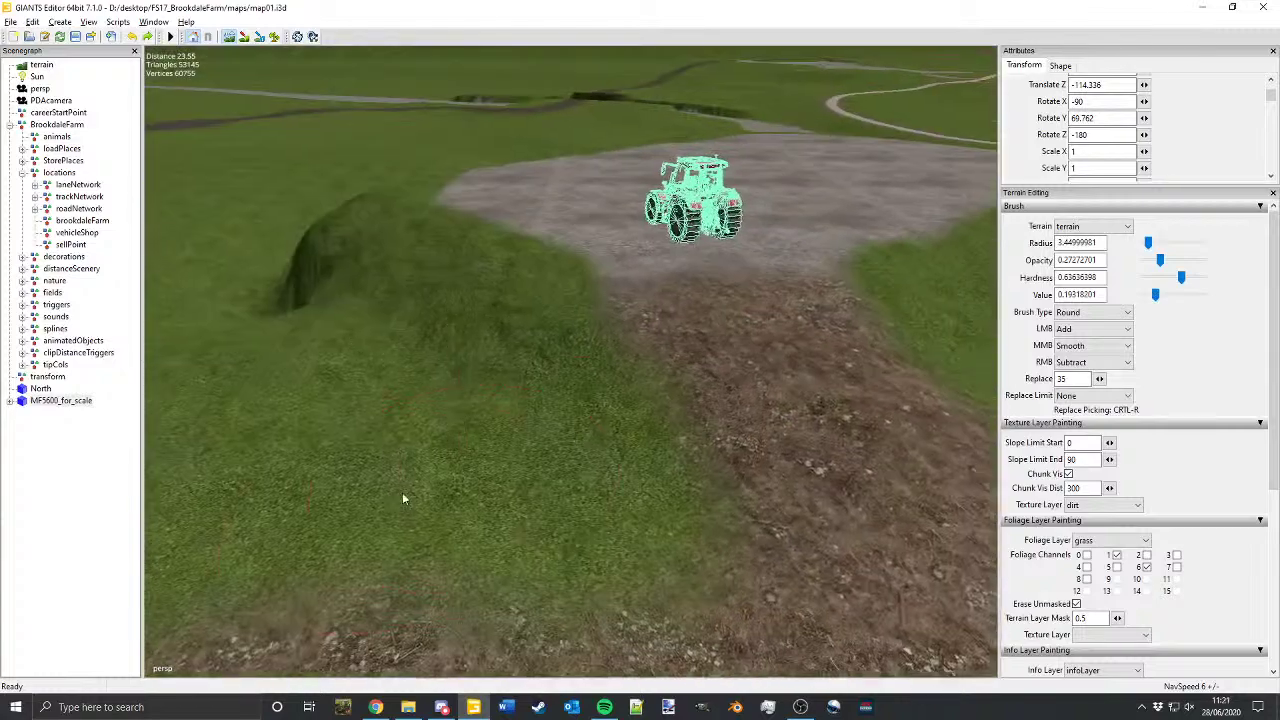
Step: Raise the dirt along the road edge at the foot of the ramp with a brush radius of about 2.2
{"action": "right_click_drag", "start_coordinate": [674, 362], "coordinate": [592, 350], "text": "alt"}
{"action": "scroll", "coordinate": [589, 316], "scroll_direction": "down", "scroll_amount": 2}
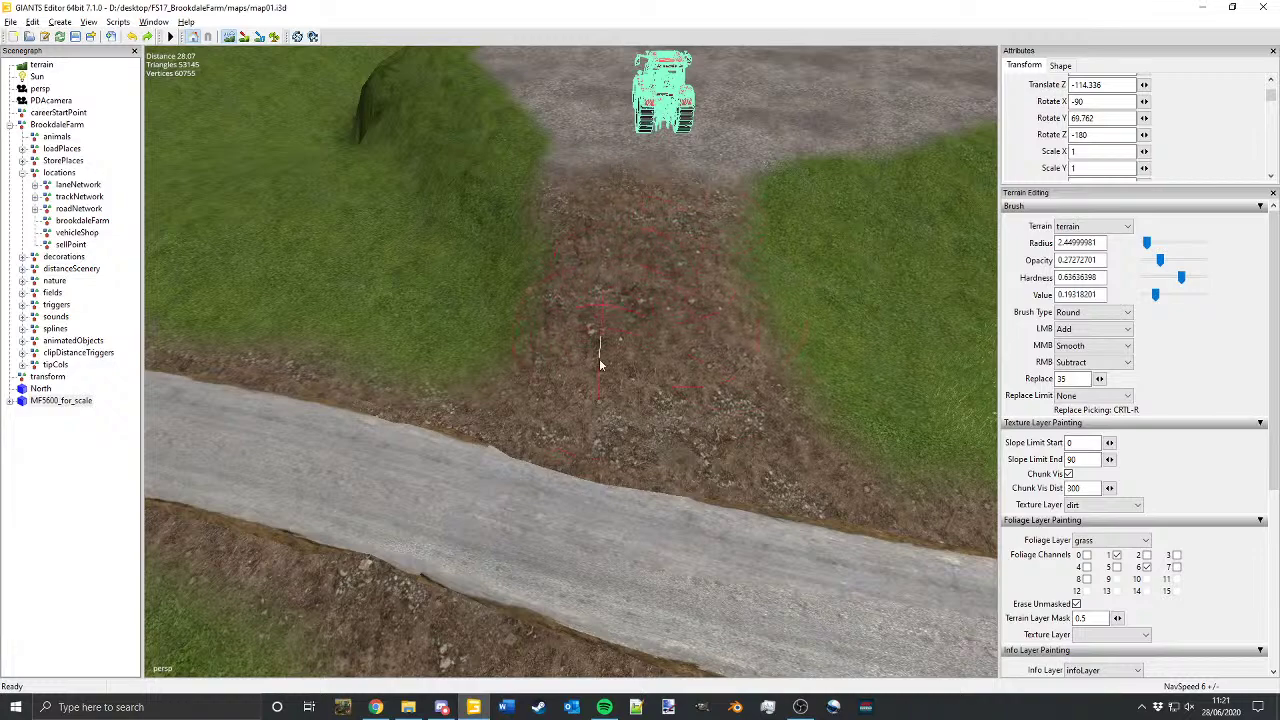
{"action": "middle_click_drag", "start_coordinate": [777, 480], "coordinate": [613, 436], "text": "alt"}
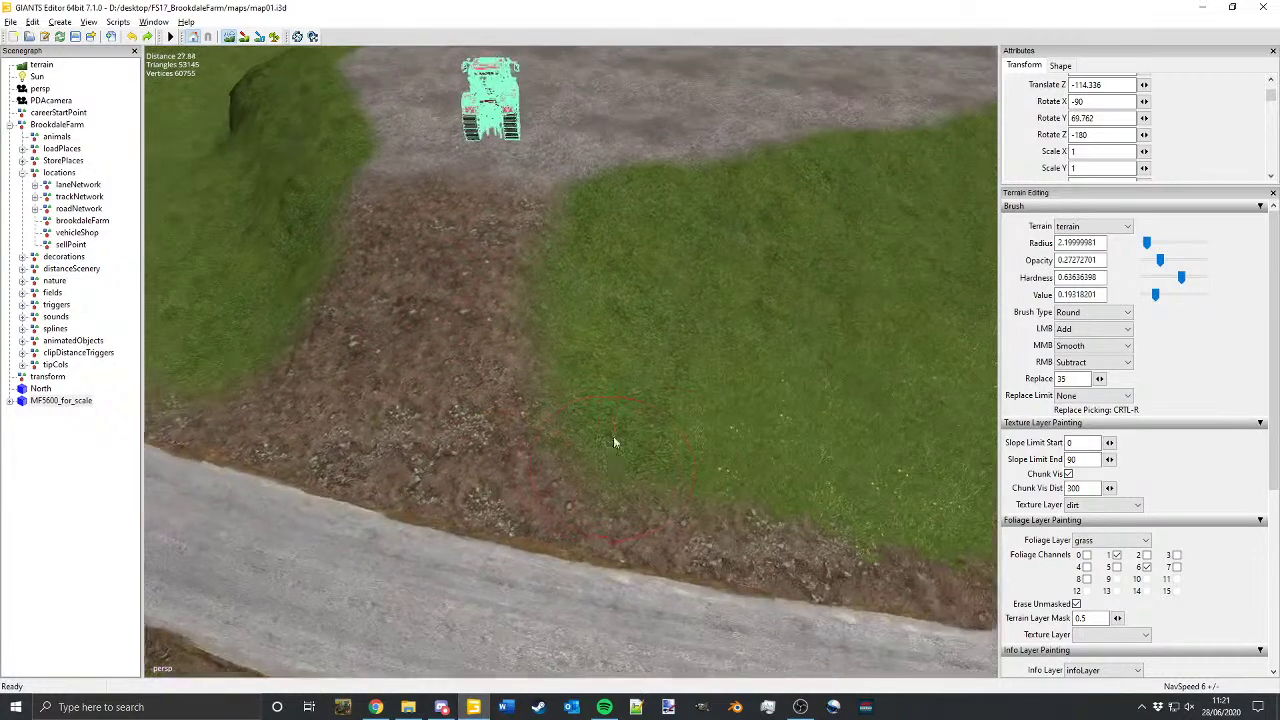
{"action": "right_click_drag", "start_coordinate": [613, 436], "coordinate": [647, 468], "text": "alt"}
{"action": "middle_click_drag", "start_coordinate": [647, 468], "coordinate": [586, 380], "text": "alt"}
{"action": "scroll", "coordinate": [586, 380], "scroll_direction": "down", "scroll_amount": 1}
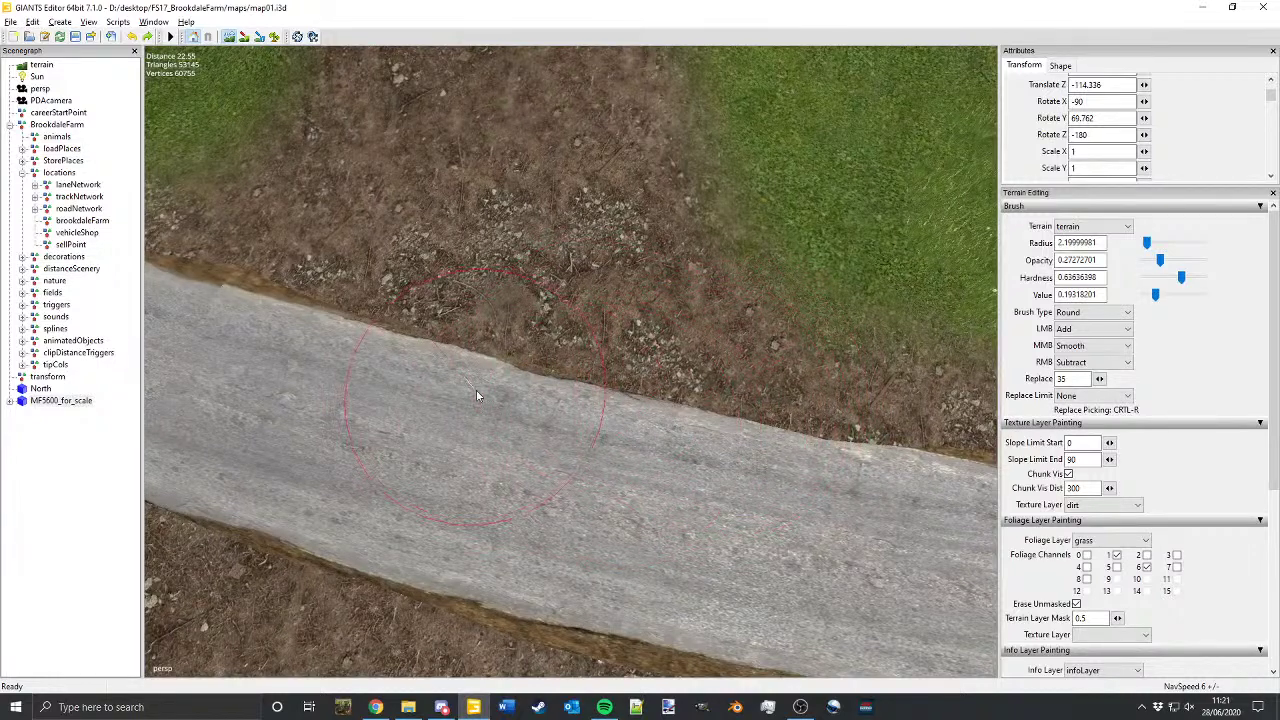
{"action": "middle_click_drag", "start_coordinate": [476, 390], "coordinate": [641, 432], "text": "alt"}
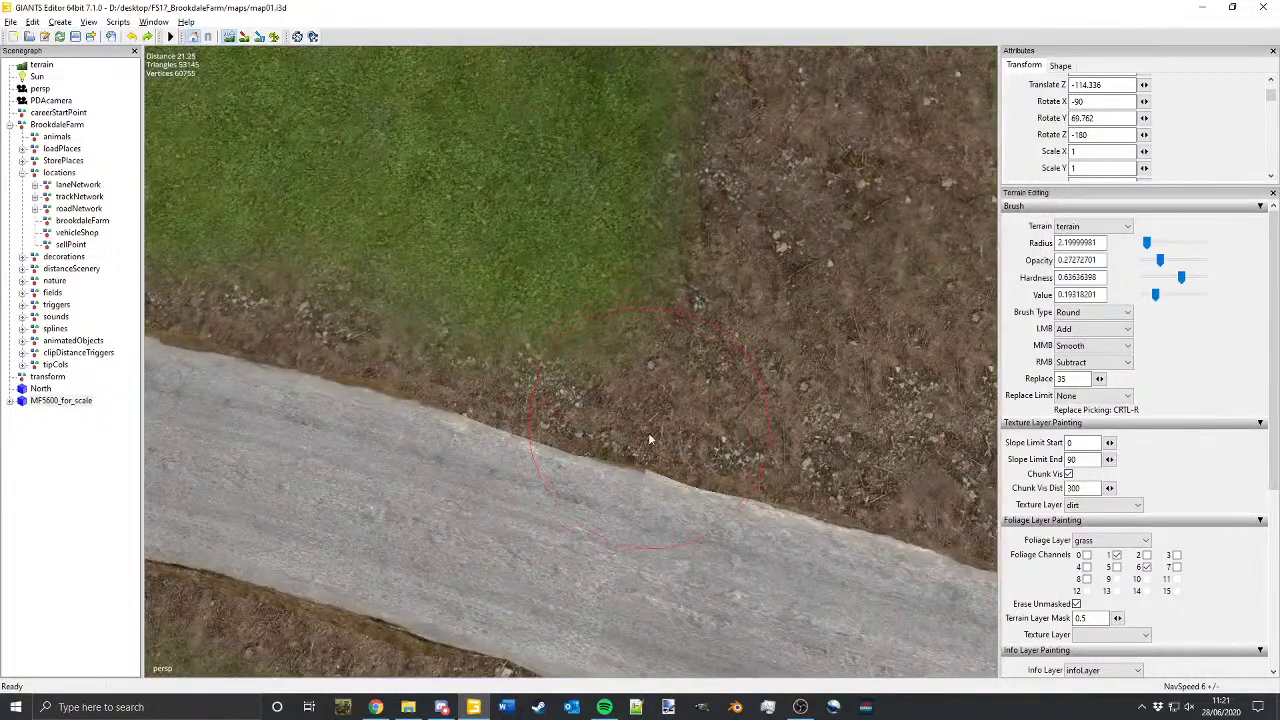
{"action": "mouse_move", "coordinate": [649, 439]}
{"action": "left_mouse_down"}
{"action": "mouse_move", "coordinate": [577, 449]}
{"action": "mouse_move", "coordinate": [651, 443]}
{"action": "left_mouse_up"}
{"action": "mouse_move", "coordinate": [615, 377]}
{"action": "middle_mouse_down", "text": "alt"}
{"action": "mouse_move", "coordinate": [488, 282]}
{"action": "mouse_move", "coordinate": [435, 274]}
{"action": "middle_mouse_up", "text": "alt"}
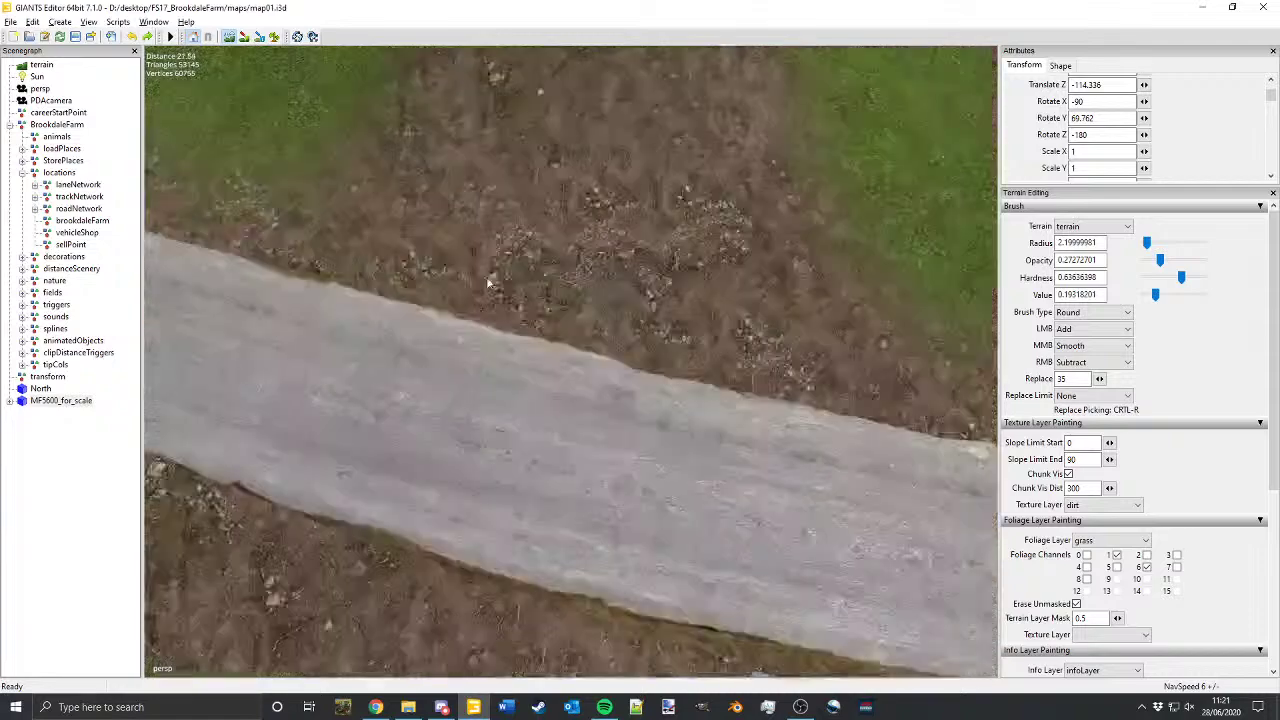
{"action": "middle_click_drag", "start_coordinate": [735, 367], "coordinate": [471, 374], "text": "alt"}
{"action": "mouse_move", "coordinate": [392, 363]}
{"action": "left_mouse_down"}
{"action": "mouse_move", "coordinate": [354, 351]}
{"action": "mouse_move", "coordinate": [503, 335]}
{"action": "left_mouse_up"}
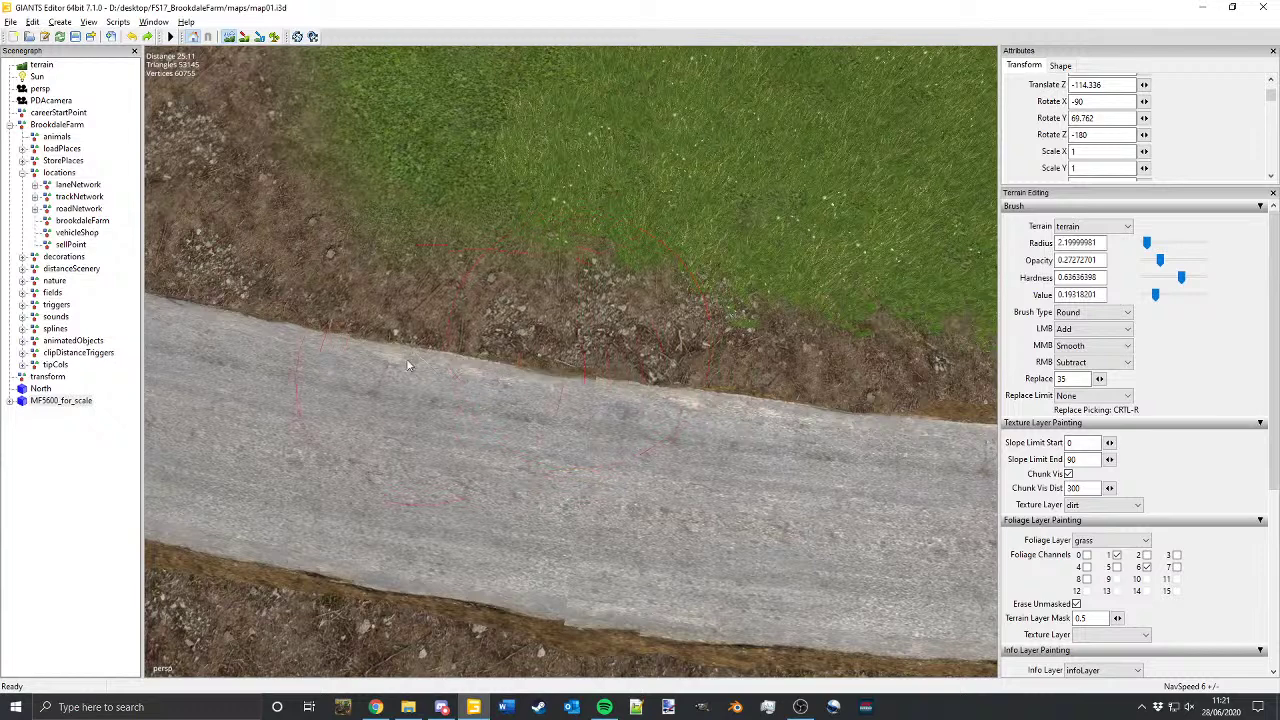
Step: Soften the brush hardness to about 0.24 and raise the remaining road-edge gaps beside the ramp with a radius of about 1.7
{"action": "scroll", "coordinate": [560, 324], "scroll_direction": "down", "scroll_amount": 1}
{"action": "left_click", "coordinate": [571, 350]}
{"action": "left_click_drag", "start_coordinate": [1182, 279], "coordinate": [1156, 286]}
{"action": "scroll", "coordinate": [582, 343], "scroll_direction": "up", "scroll_amount": 1}
{"action": "mouse_move", "coordinate": [582, 343]}
{"action": "left_mouse_down"}
{"action": "mouse_move", "coordinate": [643, 349]}
{"action": "mouse_move", "coordinate": [663, 377]}
{"action": "mouse_move", "coordinate": [717, 381]}
{"action": "mouse_move", "coordinate": [546, 243]}
{"action": "left_mouse_up"}
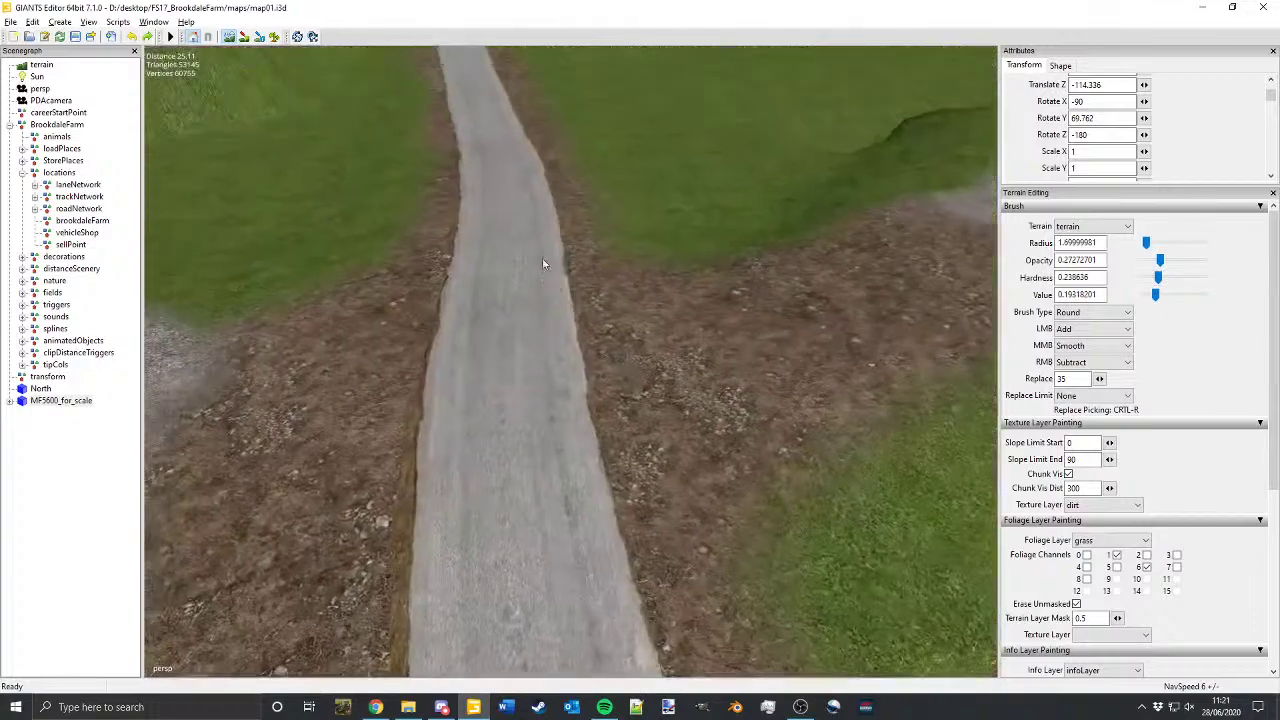
{"action": "right_click_drag", "start_coordinate": [546, 243], "coordinate": [475, 69], "text": "alt"}
{"action": "left_click_drag", "start_coordinate": [486, 190], "coordinate": [507, 199], "text": "alt"}
{"action": "middle_click_drag", "start_coordinate": [507, 196], "coordinate": [403, 148], "text": "alt"}
{"action": "left_click_drag", "start_coordinate": [403, 148], "coordinate": [723, 360], "text": "alt"}
{"action": "middle_click_drag", "start_coordinate": [723, 361], "coordinate": [785, 372], "text": "alt"}
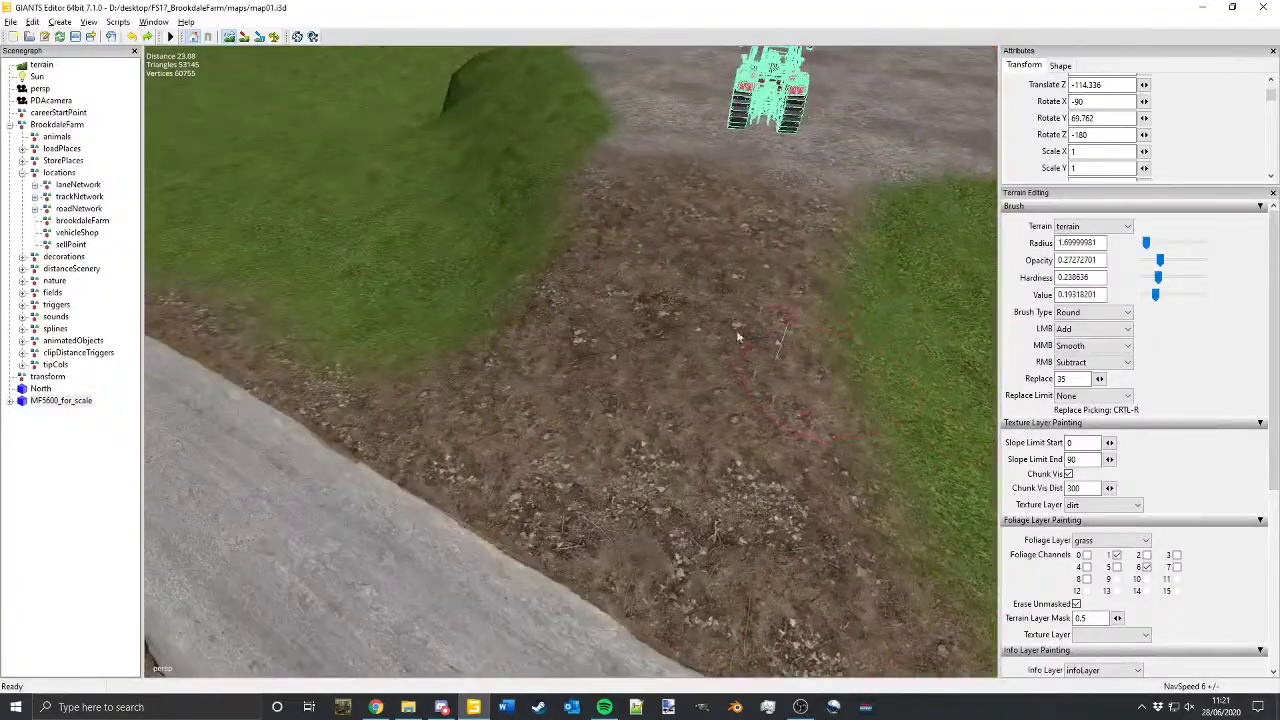
Step: Leave terrain sculpting and move the tractor from the gravel yard down onto the dirt ramp
{"action": "left_click", "coordinate": [232, 38]}
{"action": "middle_click_drag", "start_coordinate": [800, 225], "coordinate": [729, 296], "text": "alt"}
{"action": "left_click_drag", "start_coordinate": [729, 296], "coordinate": [669, 251], "text": "alt"}
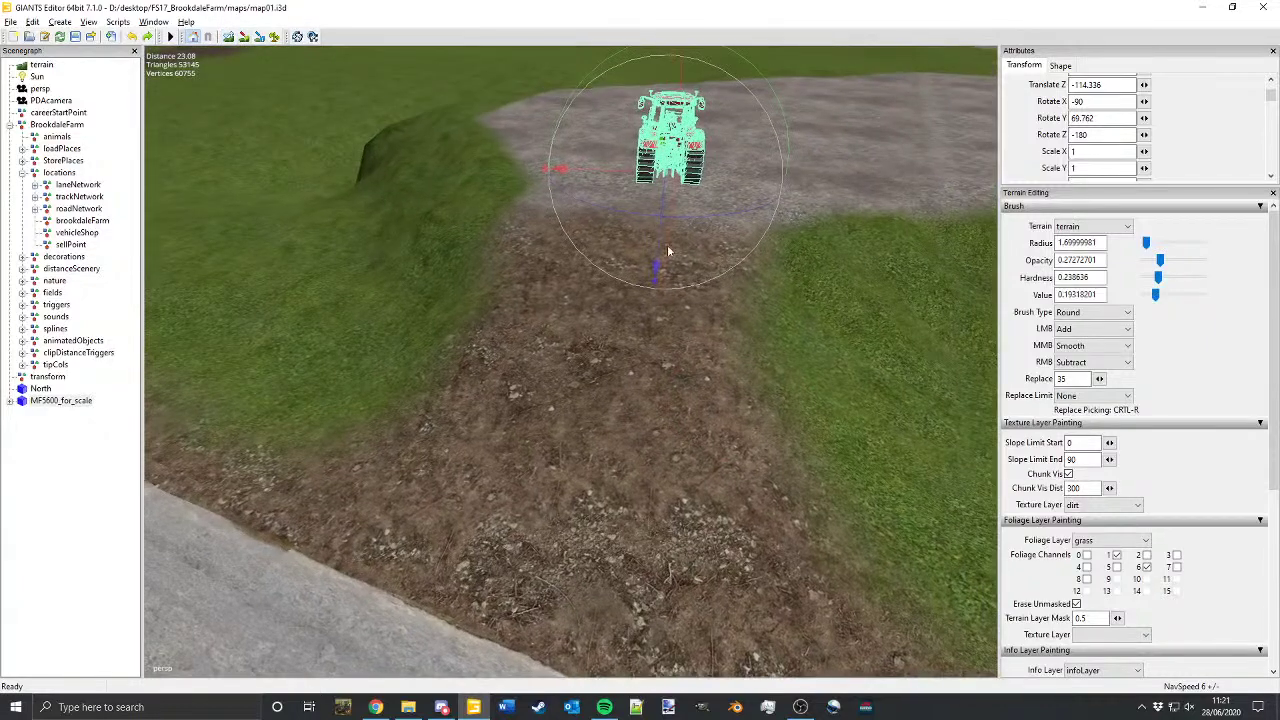
{"action": "key", "text": "ctrl+b"}
{"action": "left_click", "coordinate": [537, 402]}
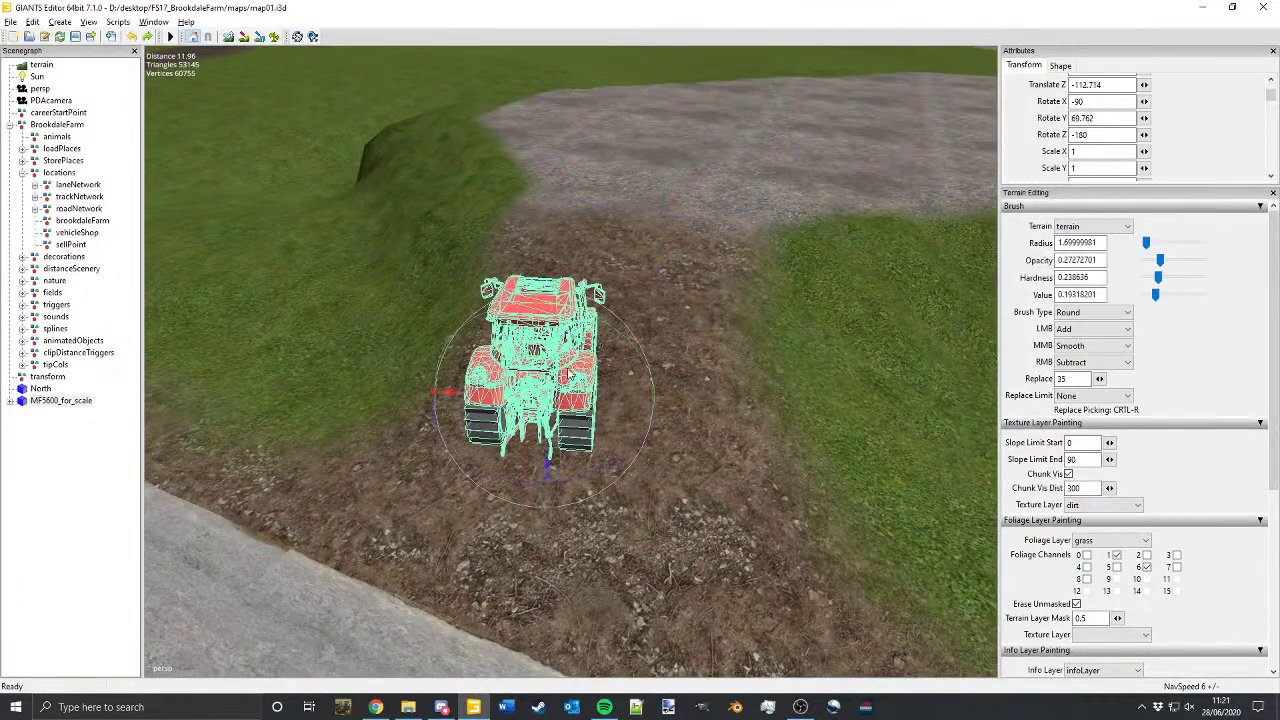
Step: Shift the tractor sideways towards the middle of the dirt ramp and deselect it
{"action": "left_click_drag", "start_coordinate": [541, 398], "coordinate": [649, 233], "text": "alt"}
{"action": "middle_click_drag", "start_coordinate": [649, 233], "coordinate": [660, 150], "text": "alt"}
{"action": "mouse_move", "coordinate": [484, 160]}
{"action": "middle_mouse_down", "text": "alt"}
{"action": "mouse_move", "coordinate": [433, 171]}
{"action": "mouse_move", "coordinate": [460, 165]}
{"action": "middle_mouse_up", "text": "alt"}
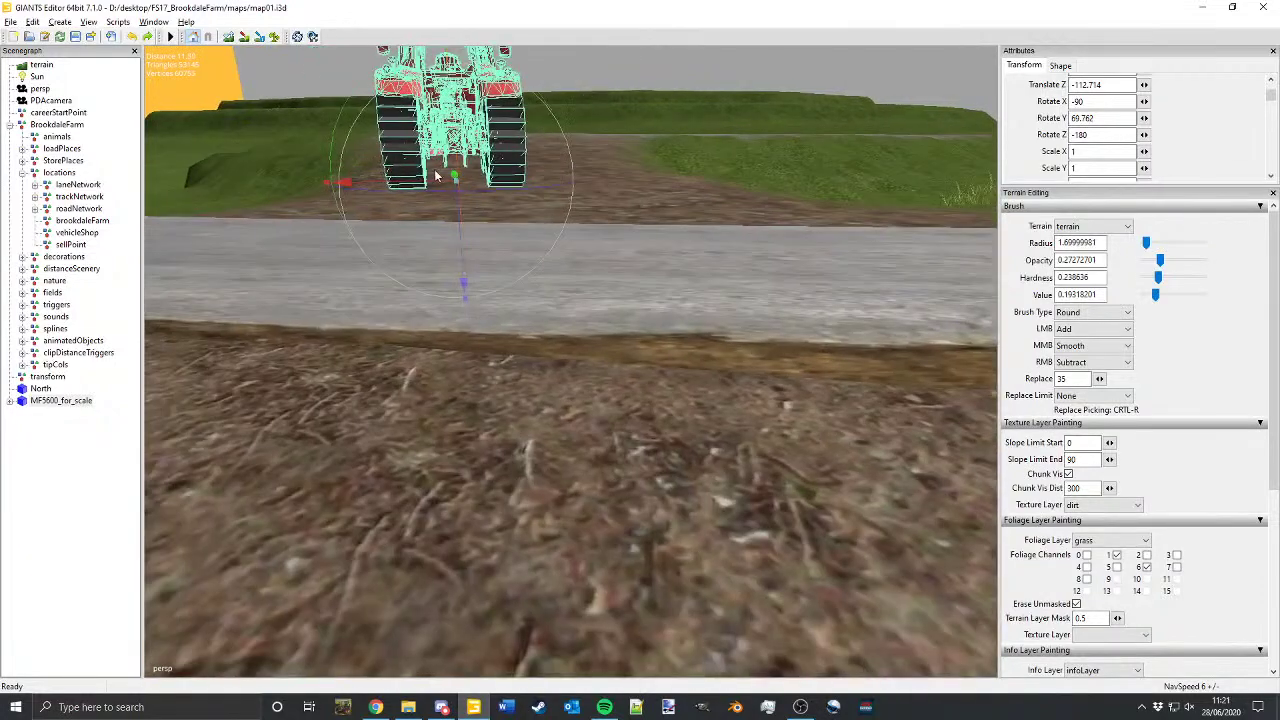
{"action": "left_click_drag", "start_coordinate": [418, 186], "coordinate": [471, 183]}
{"action": "middle_click_drag", "start_coordinate": [471, 183], "coordinate": [504, 290], "text": "alt"}
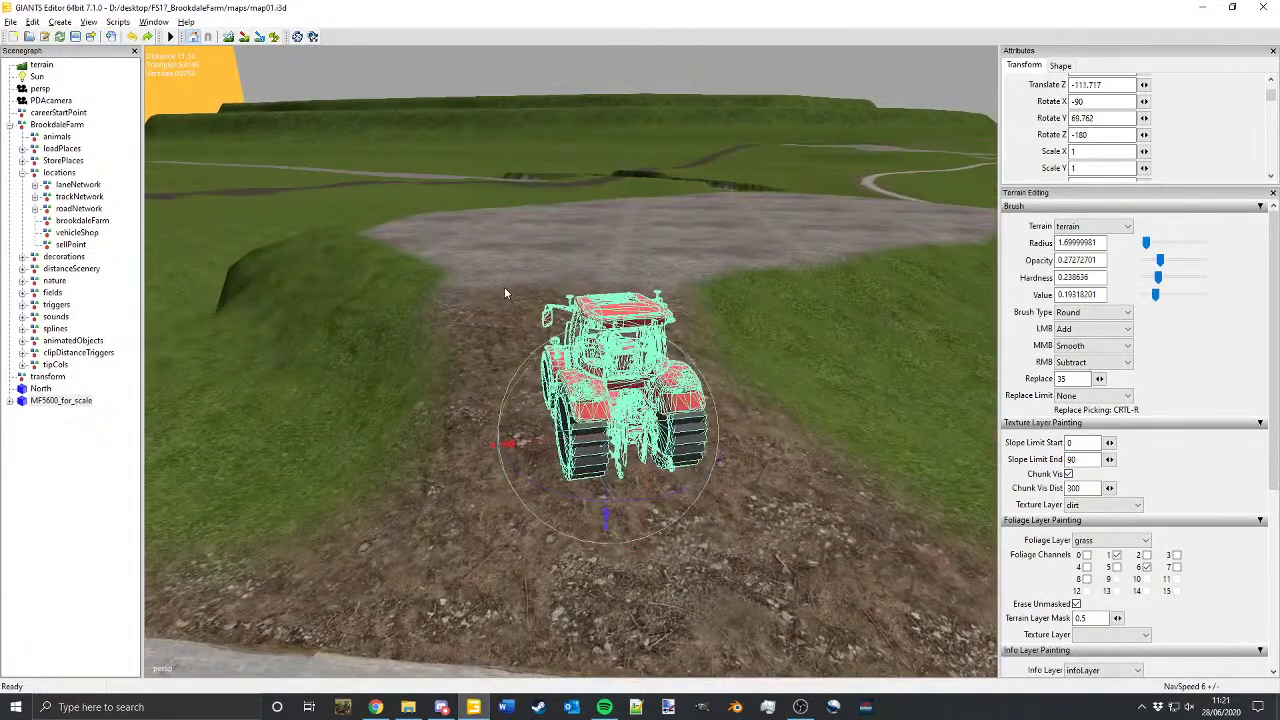
{"action": "left_click", "coordinate": [420, 85]}
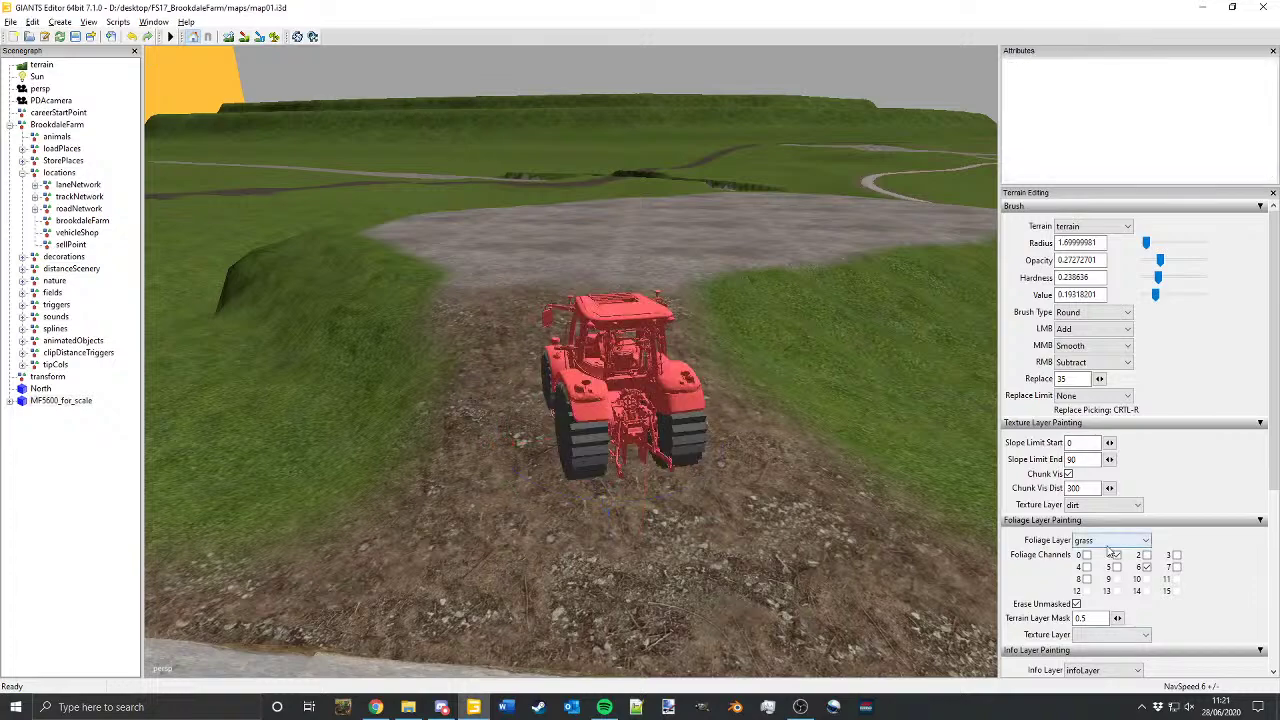
Step: Choose the gravel texture layer and paint it over the foot of the ramp beside the road with a radius of about 1.45
{"action": "left_click", "coordinate": [1094, 507]}
{"action": "left_click", "coordinate": [1082, 529]}
{"action": "left_click_drag", "start_coordinate": [474, 430], "coordinate": [580, 553], "text": "alt"}
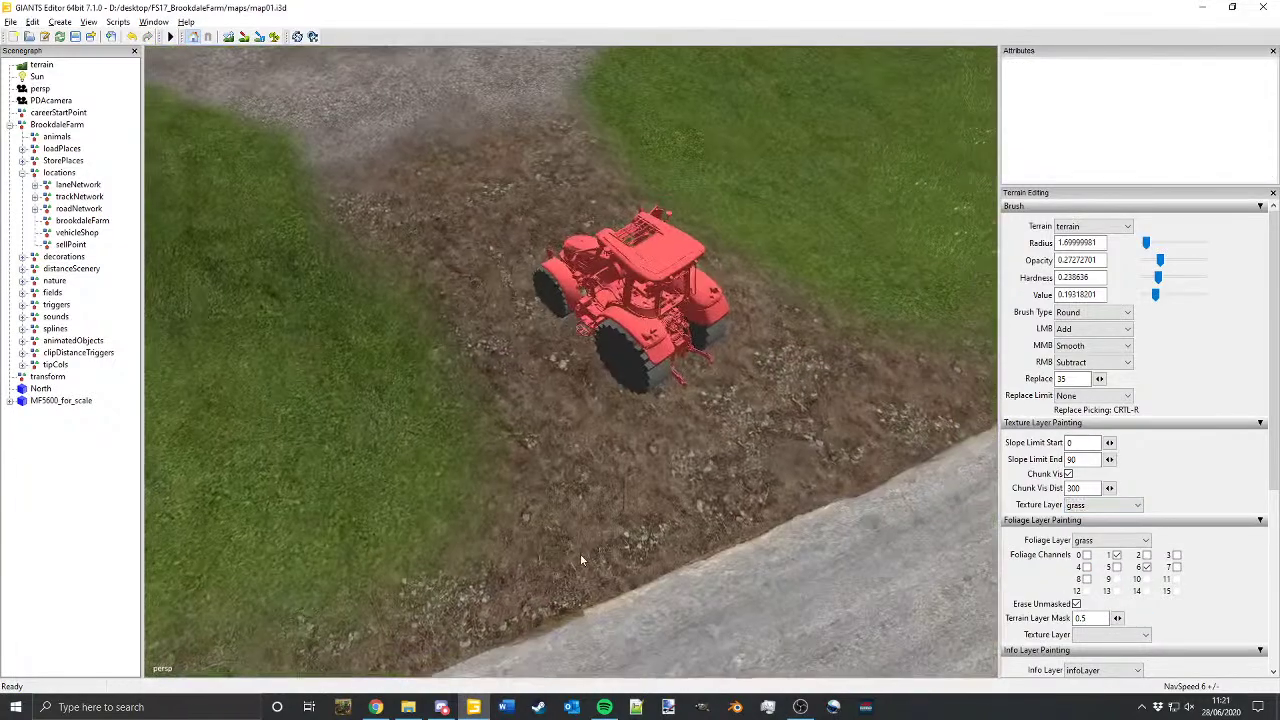
{"action": "left_click", "coordinate": [1072, 507]}
{"action": "left_click", "coordinate": [1077, 560]}
{"action": "left_click_drag", "start_coordinate": [770, 420], "coordinate": [340, 132], "text": "alt"}
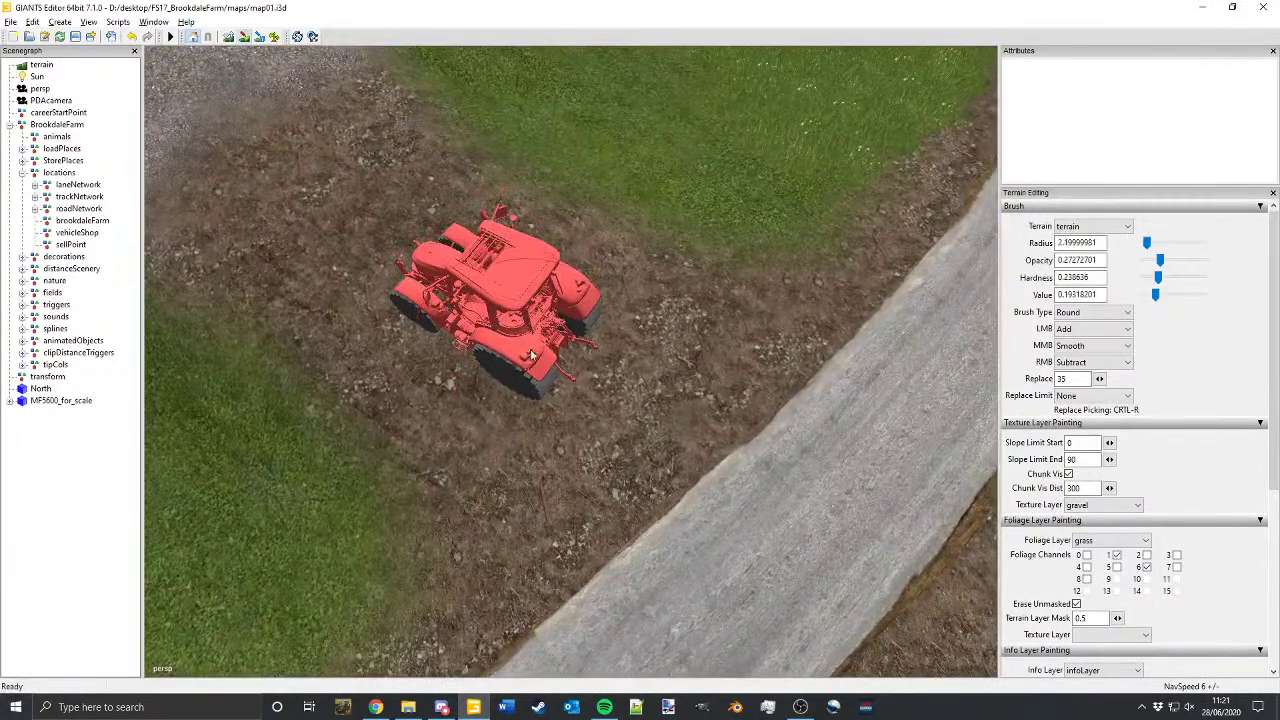
{"action": "scroll", "coordinate": [790, 434], "scroll_direction": "up", "scroll_amount": 1}
{"action": "middle_click_drag", "start_coordinate": [796, 364], "coordinate": [726, 397], "text": "alt"}
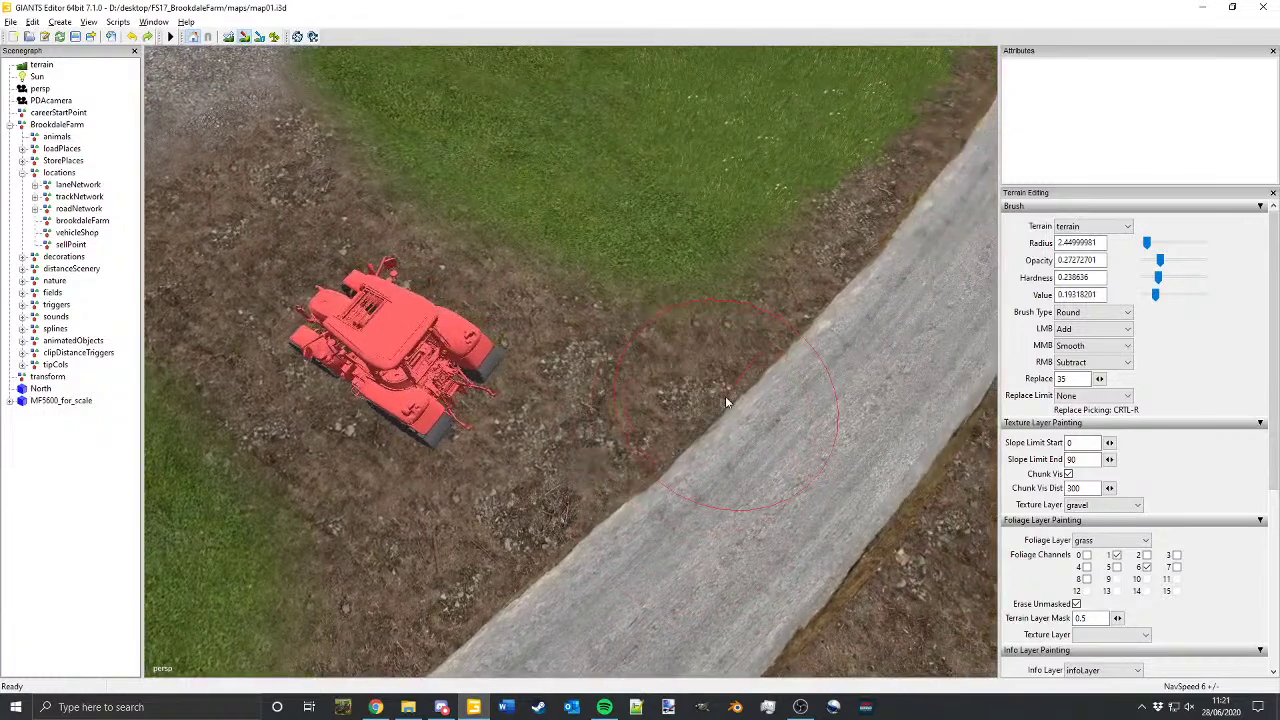
{"action": "mouse_move", "coordinate": [725, 396]}
{"action": "left_mouse_down", "text": "alt"}
{"action": "mouse_move", "coordinate": [623, 441]}
{"action": "mouse_move", "coordinate": [654, 418]}
{"action": "left_mouse_up", "text": "alt"}
{"action": "scroll", "coordinate": [654, 416], "scroll_direction": "down", "scroll_amount": 4}
{"action": "mouse_move", "coordinate": [736, 364]}
{"action": "left_mouse_down"}
{"action": "mouse_move", "coordinate": [634, 345]}
{"action": "mouse_move", "coordinate": [531, 381]}
{"action": "mouse_move", "coordinate": [433, 449]}
{"action": "mouse_move", "coordinate": [541, 368]}
{"action": "mouse_move", "coordinate": [623, 390]}
{"action": "mouse_move", "coordinate": [743, 450]}
{"action": "mouse_move", "coordinate": [681, 482]}
{"action": "left_mouse_up"}
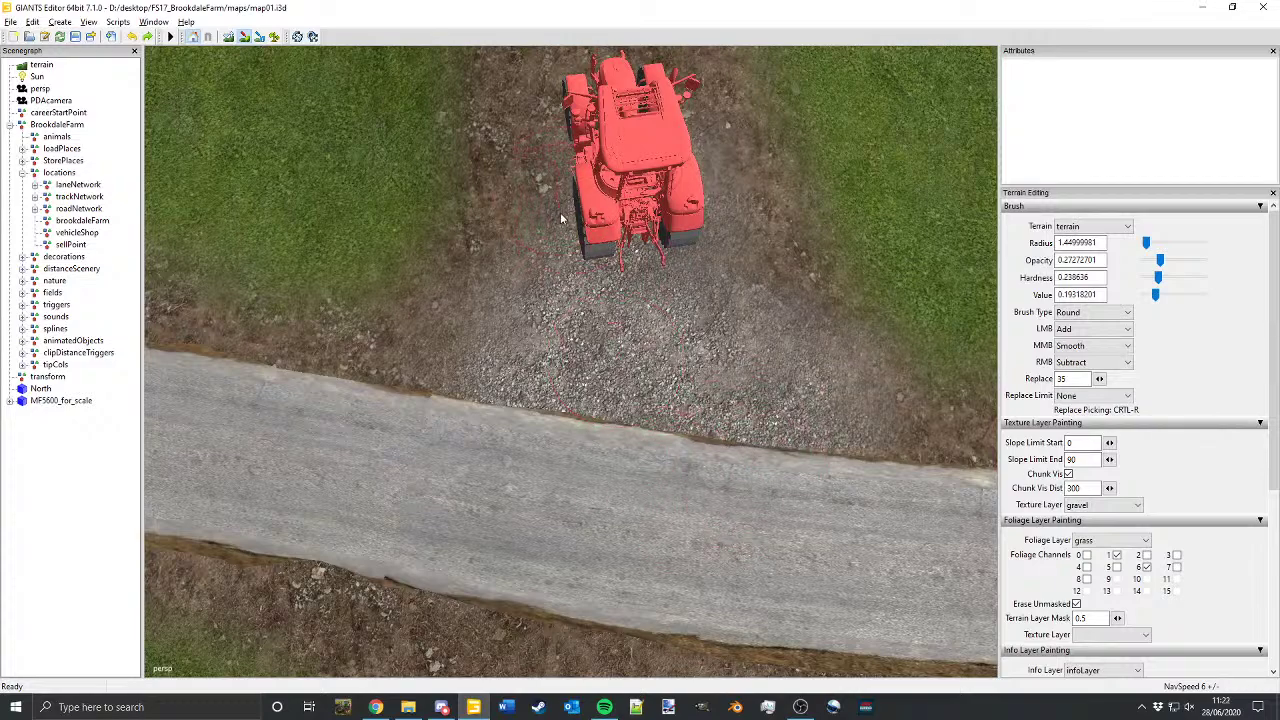
Step: Paint gravel up the rest of the dirt ramp around the tractor until it joins the gravel yard
{"action": "left_click_drag", "start_coordinate": [609, 271], "coordinate": [622, 385], "text": "alt"}
{"action": "scroll", "coordinate": [622, 385], "scroll_direction": "down", "scroll_amount": 3}
{"action": "scroll", "coordinate": [623, 385], "scroll_direction": "down", "scroll_amount": 1}
{"action": "middle_click_drag", "start_coordinate": [731, 367], "coordinate": [635, 410], "text": "alt"}
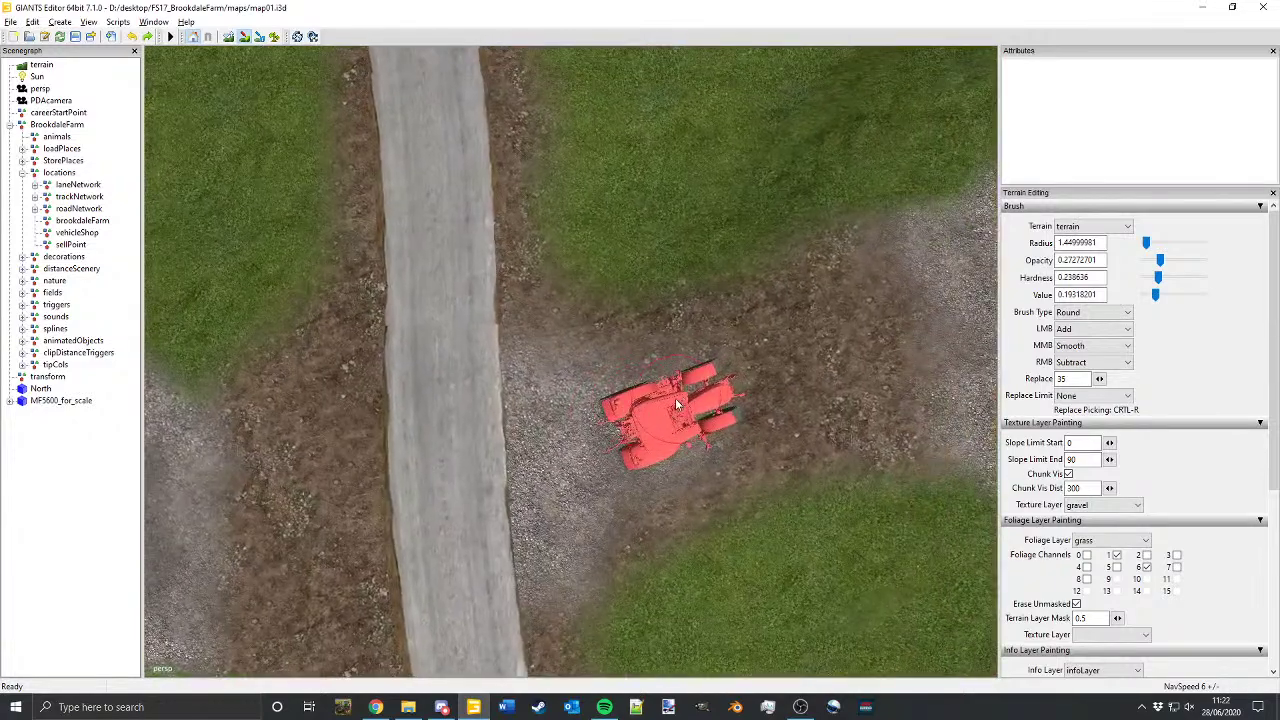
{"action": "left_click_drag", "start_coordinate": [675, 398], "coordinate": [905, 291]}
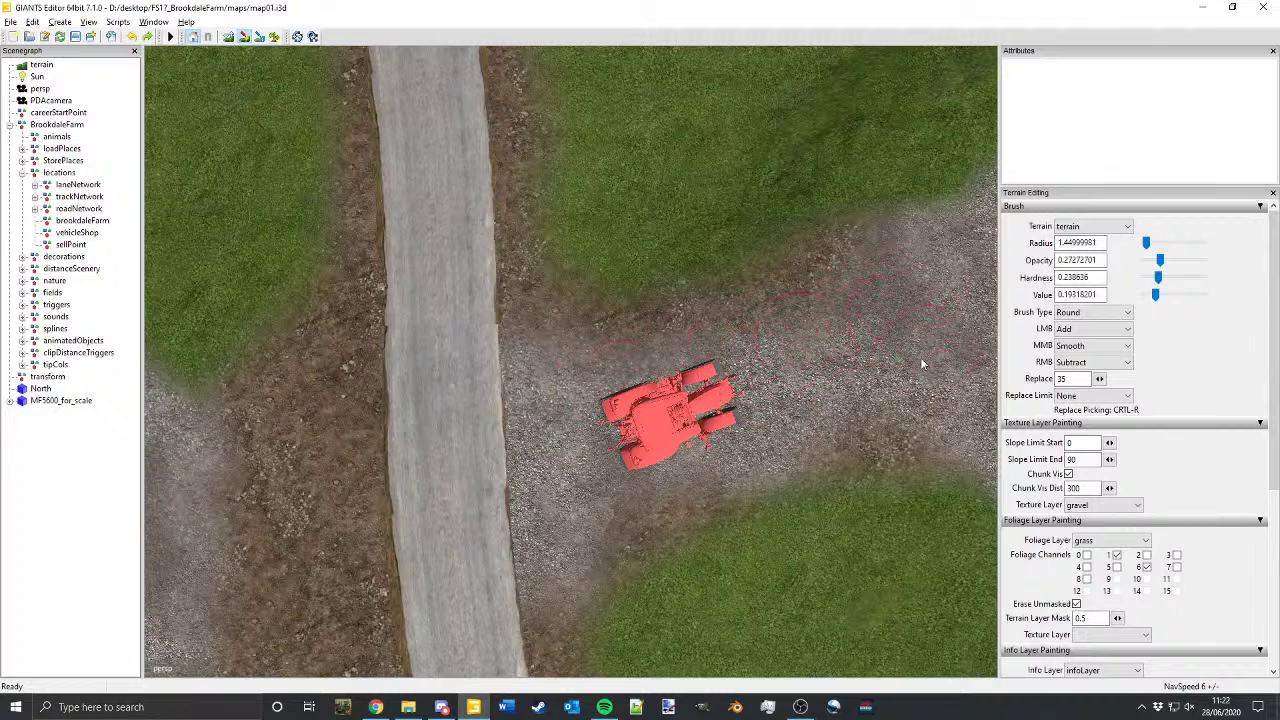
{"action": "left_click_drag", "start_coordinate": [922, 364], "coordinate": [716, 416]}
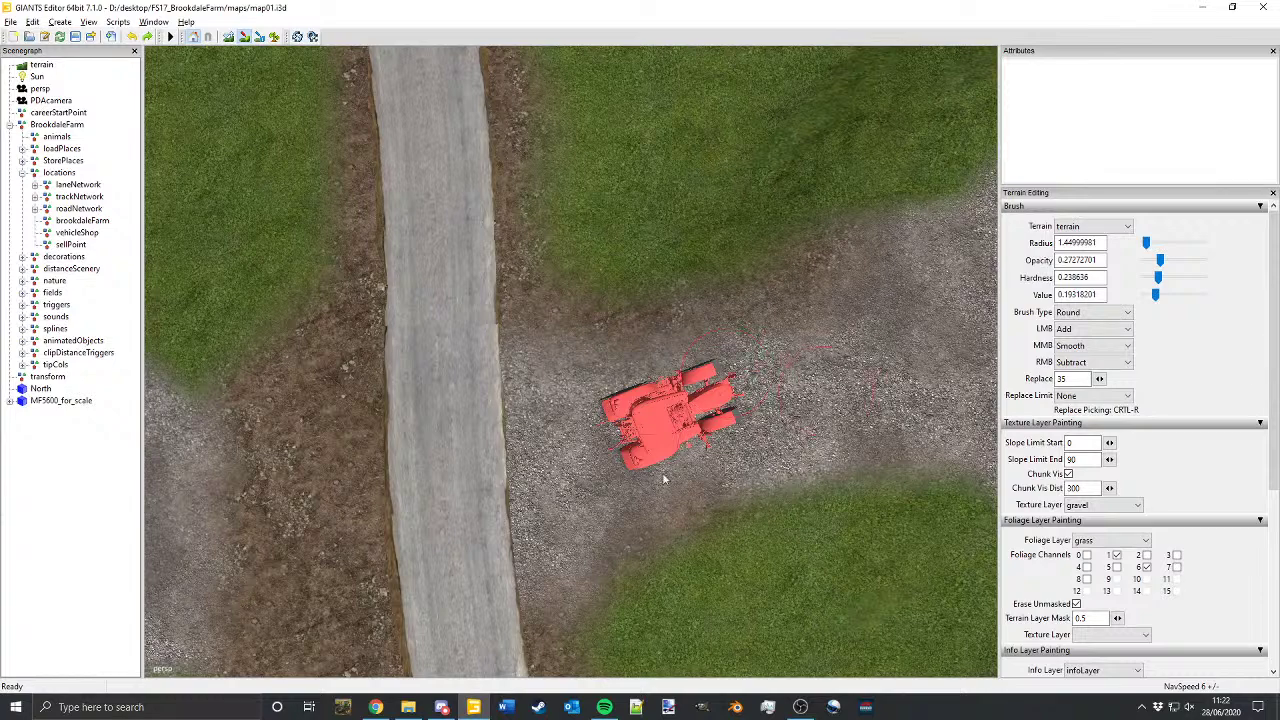
{"action": "mouse_move", "coordinate": [664, 480]}
{"action": "left_mouse_down", "text": "alt"}
{"action": "mouse_move", "coordinate": [726, 431]}
{"action": "mouse_move", "coordinate": [694, 451]}
{"action": "left_mouse_up", "text": "alt"}
{"action": "middle_click_drag", "start_coordinate": [694, 451], "coordinate": [700, 239], "text": "alt"}
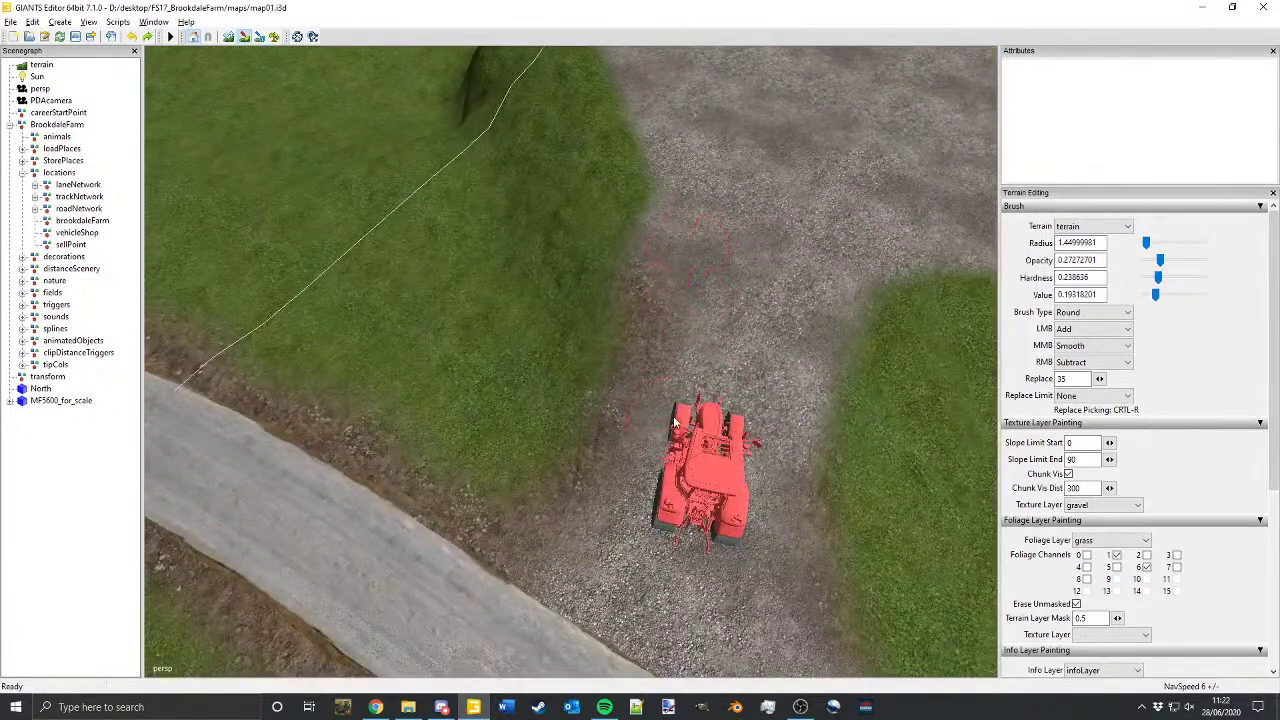
{"action": "middle_click_drag", "start_coordinate": [678, 408], "coordinate": [548, 305], "text": "alt"}
Step: Choose the grass texture layer and paint the dirt edges along both banks of the gravel ramp with a radius of about 2.2
{"action": "left_click", "coordinate": [1077, 507]}
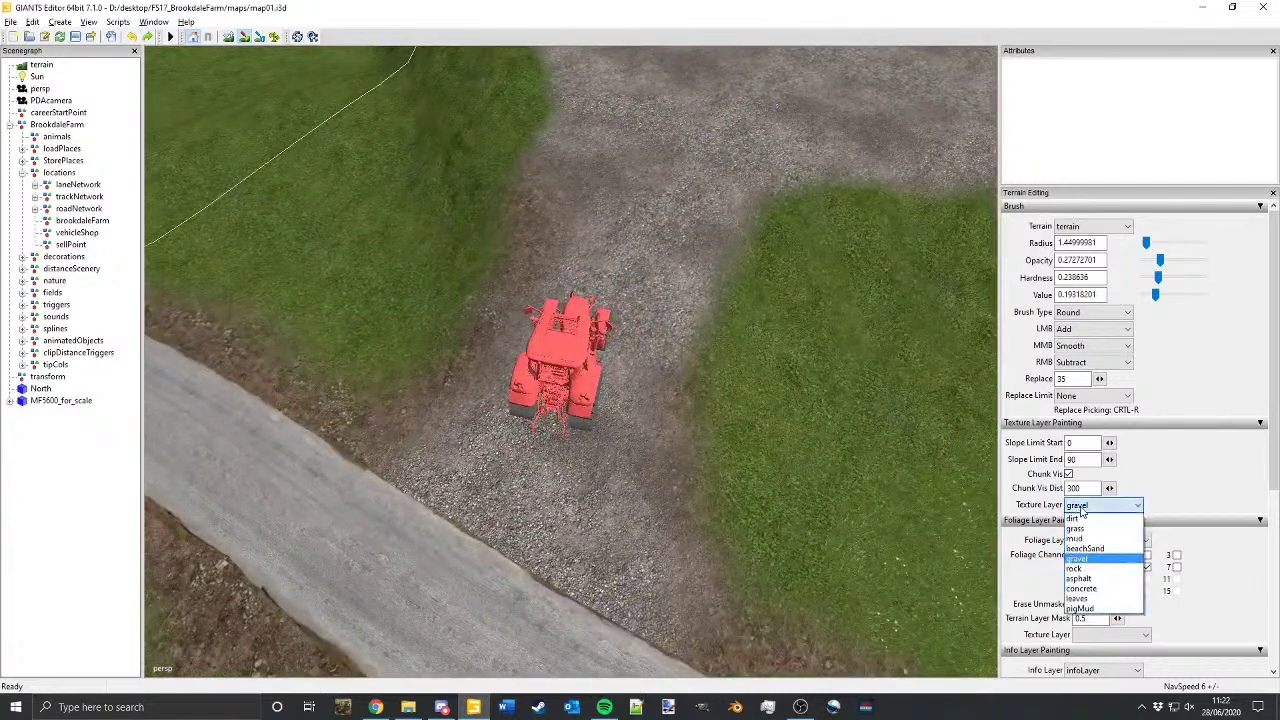
{"action": "left_click", "coordinate": [1077, 530]}
{"action": "left_click_drag", "start_coordinate": [822, 436], "coordinate": [451, 402], "text": "alt"}
{"action": "middle_click_drag", "start_coordinate": [570, 530], "coordinate": [657, 464], "text": "alt"}
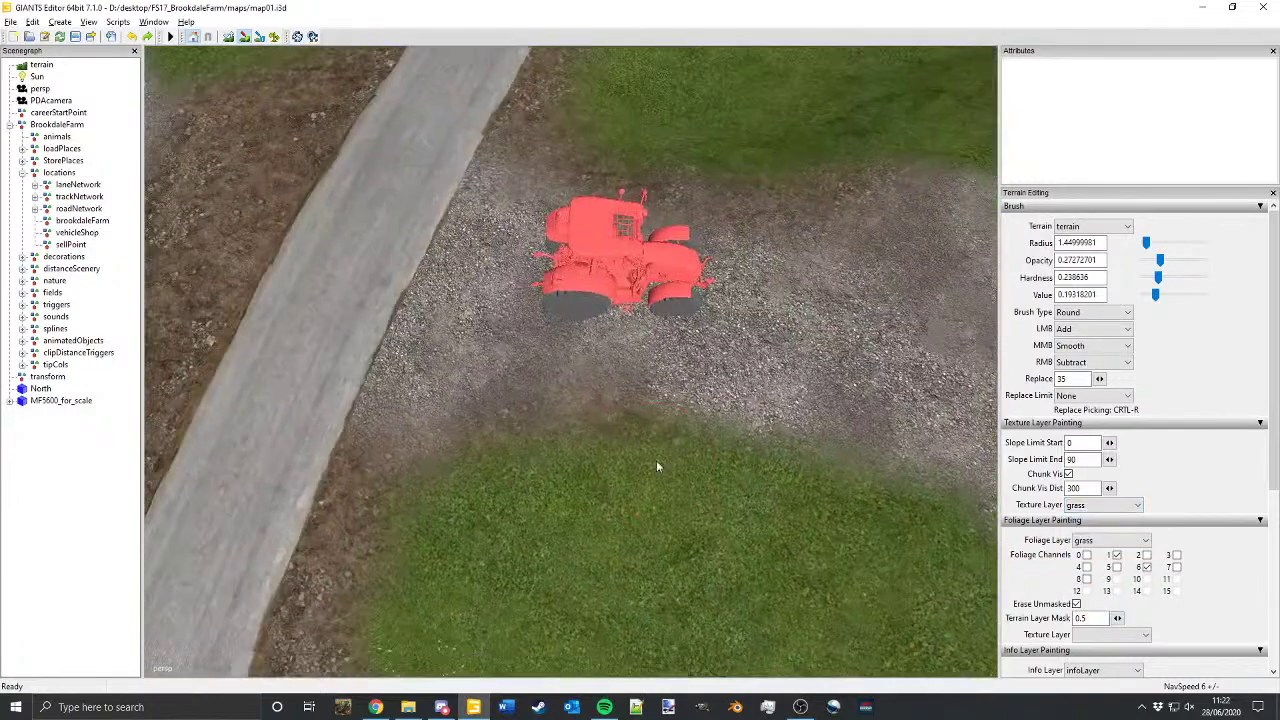
{"action": "scroll", "coordinate": [657, 464], "scroll_direction": "up", "scroll_amount": 3}
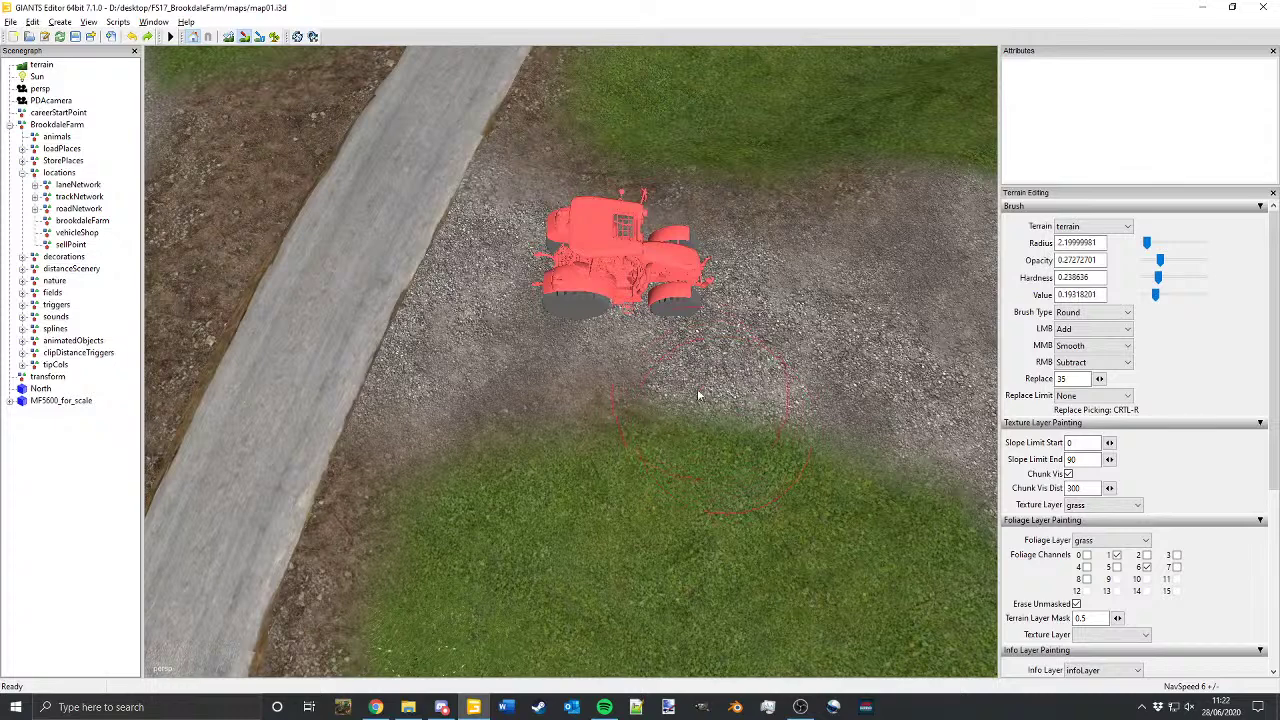
{"action": "mouse_move", "coordinate": [701, 372]}
{"action": "left_mouse_down"}
{"action": "mouse_move", "coordinate": [685, 346]}
{"action": "mouse_move", "coordinate": [637, 366]}
{"action": "left_mouse_up"}
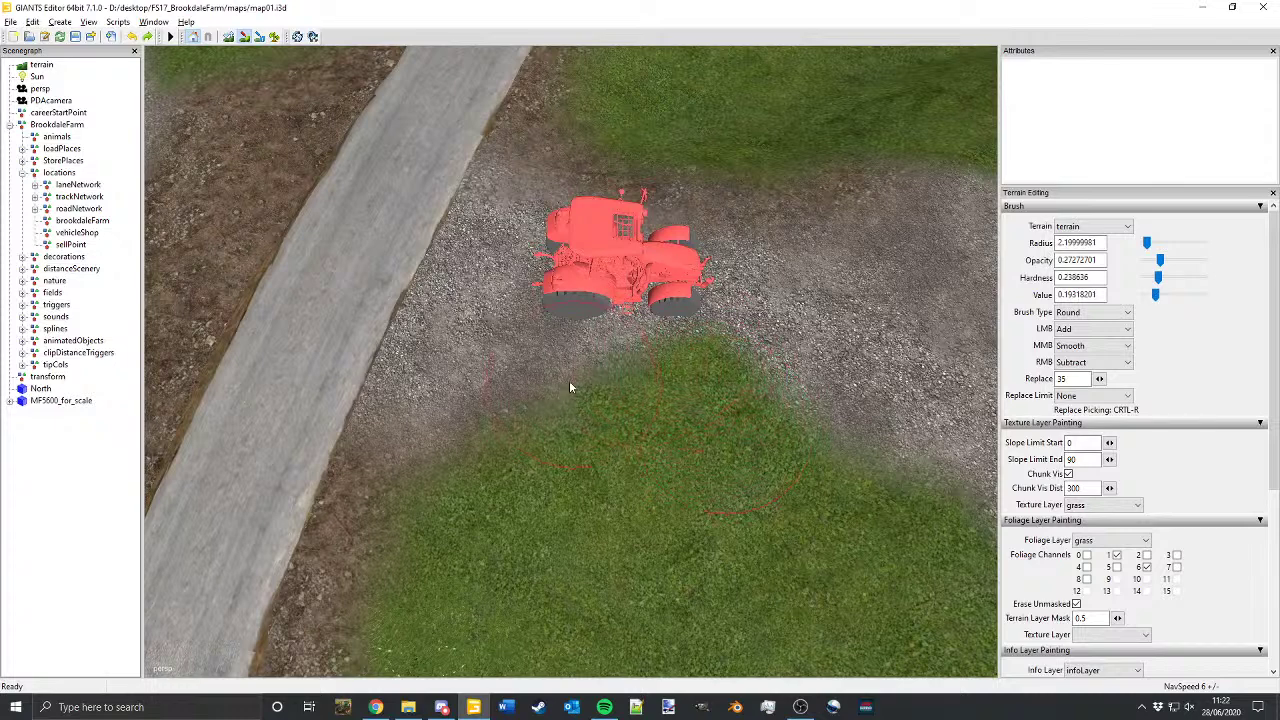
{"action": "mouse_move", "coordinate": [818, 412]}
{"action": "left_mouse_down"}
{"action": "mouse_move", "coordinate": [885, 370]}
{"action": "mouse_move", "coordinate": [875, 342]}
{"action": "left_mouse_up"}
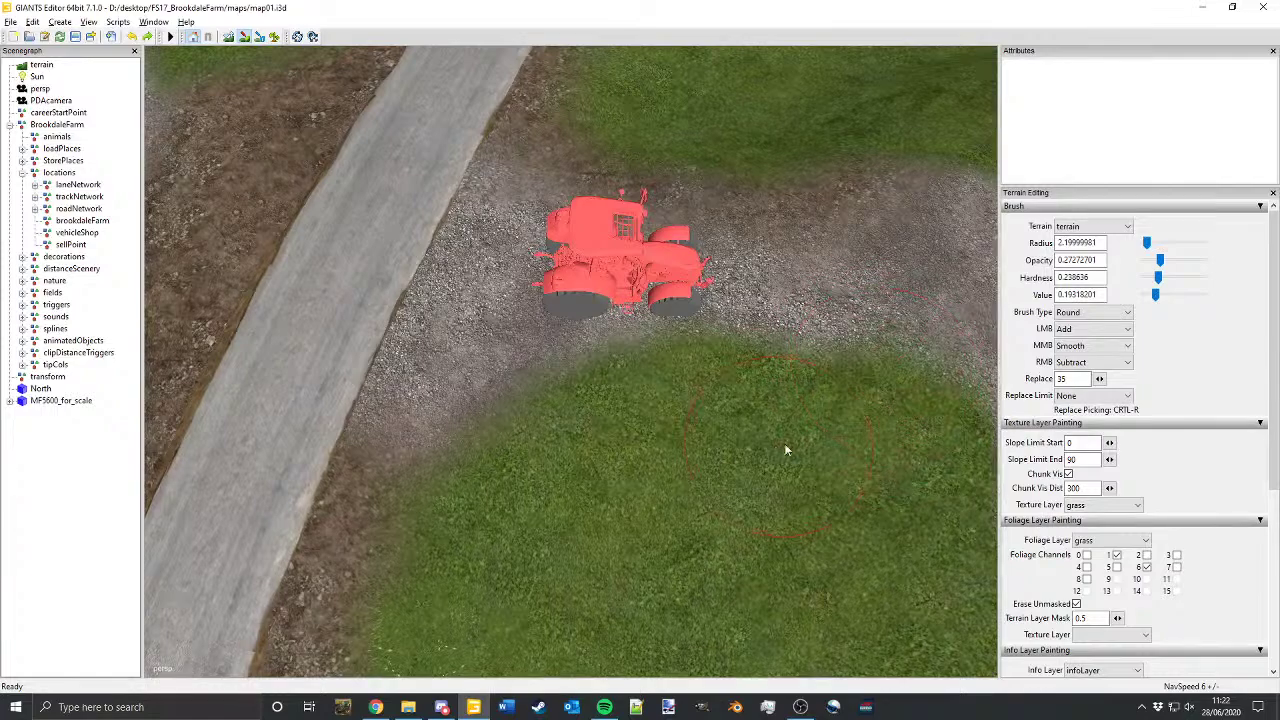
{"action": "left_click_drag", "start_coordinate": [784, 446], "coordinate": [761, 279], "text": "alt"}
{"action": "middle_click_drag", "start_coordinate": [607, 469], "coordinate": [701, 526], "text": "alt"}
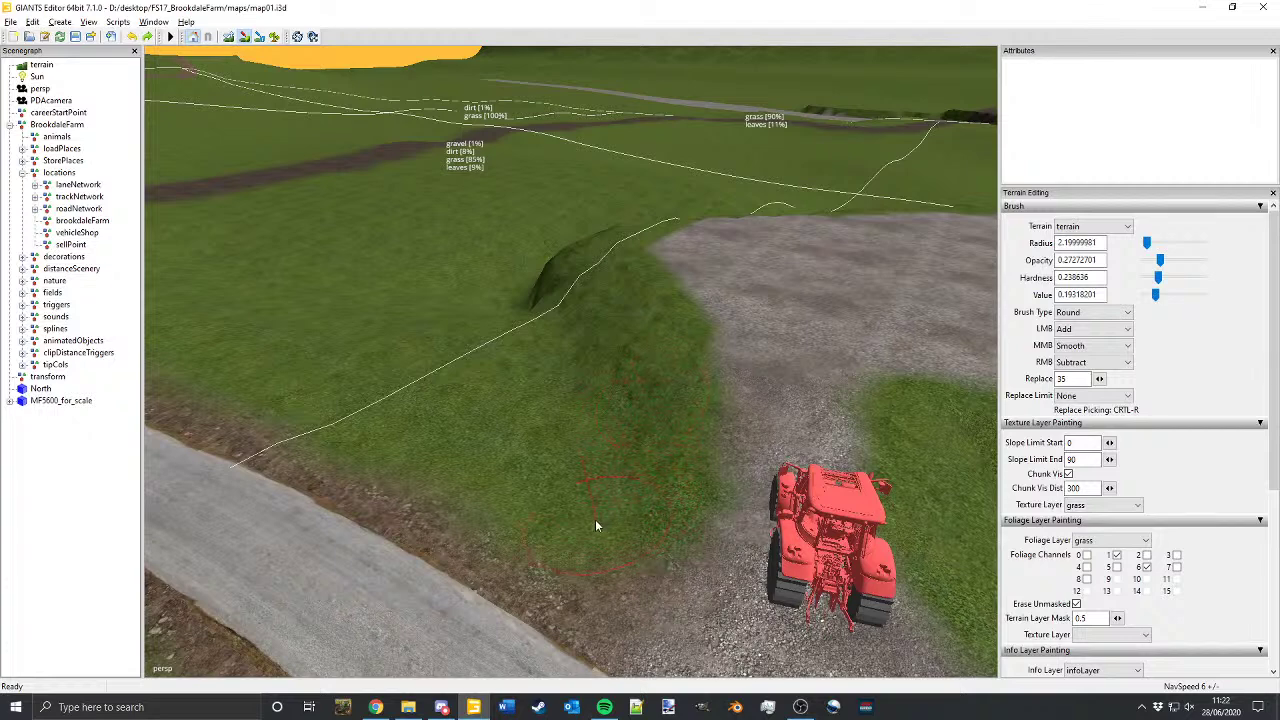
{"action": "middle_click_drag", "start_coordinate": [663, 367], "coordinate": [567, 294], "text": "alt"}
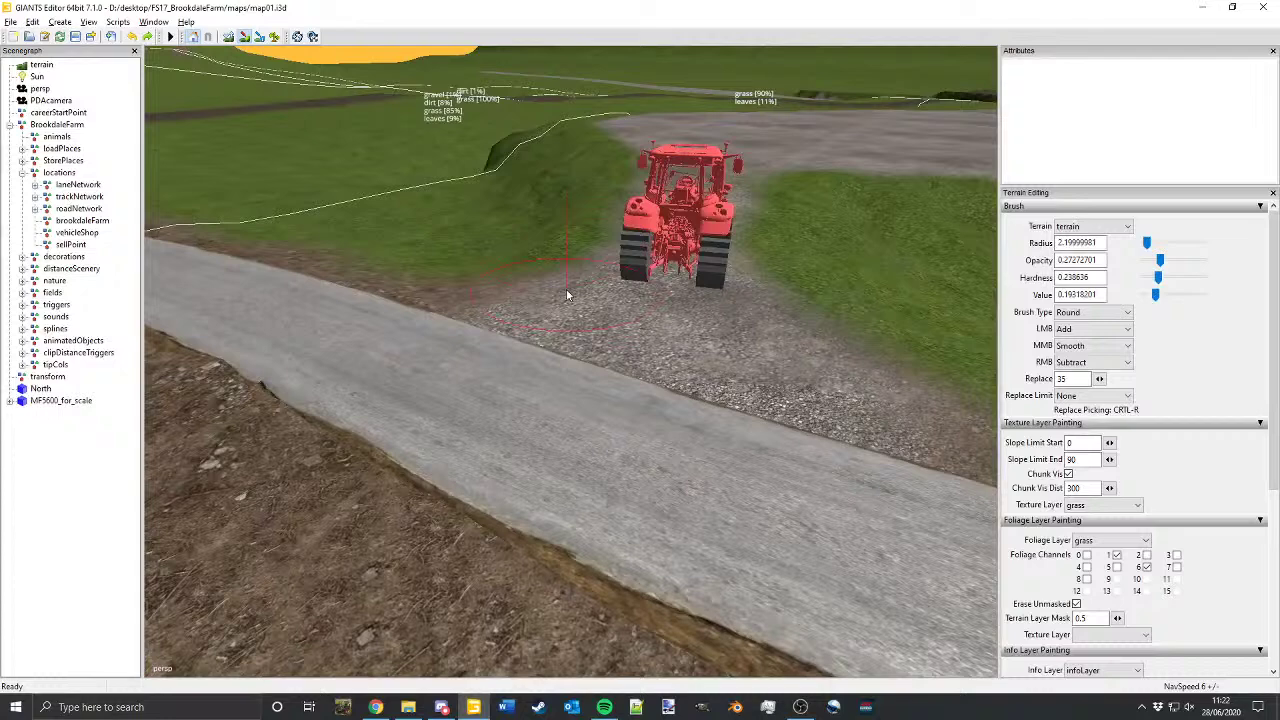
Step: Switch to foliage painting with a brush radius of about 1.45 and examine the grass bank beside the ramp and yard
{"action": "left_click", "coordinate": [279, 37]}
{"action": "middle_click_drag", "start_coordinate": [820, 325], "coordinate": [652, 466], "text": "alt"}
{"action": "scroll", "coordinate": [698, 345], "scroll_direction": "down", "scroll_amount": 5}
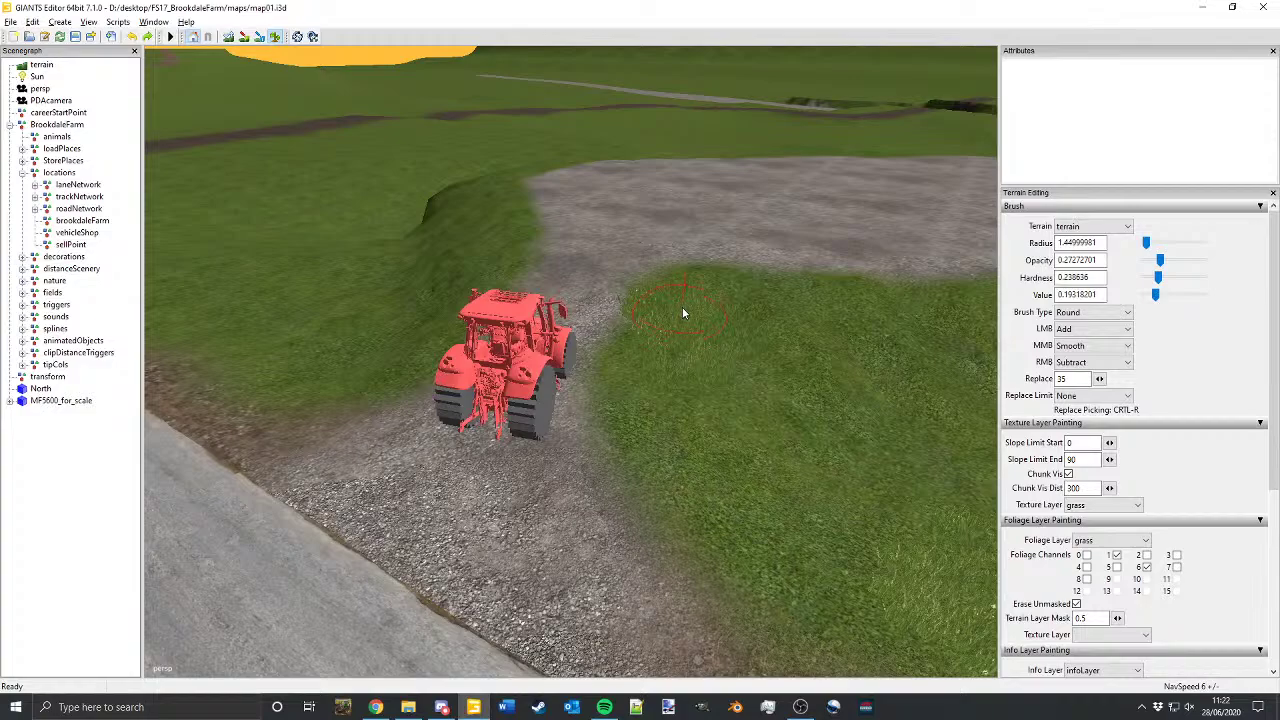
{"action": "left_click_drag", "start_coordinate": [726, 446], "coordinate": [688, 291], "text": "alt"}
{"action": "middle_click_drag", "start_coordinate": [688, 291], "coordinate": [564, 304], "text": "alt"}
{"action": "right_click_drag", "start_coordinate": [564, 307], "coordinate": [570, 248], "text": "alt"}
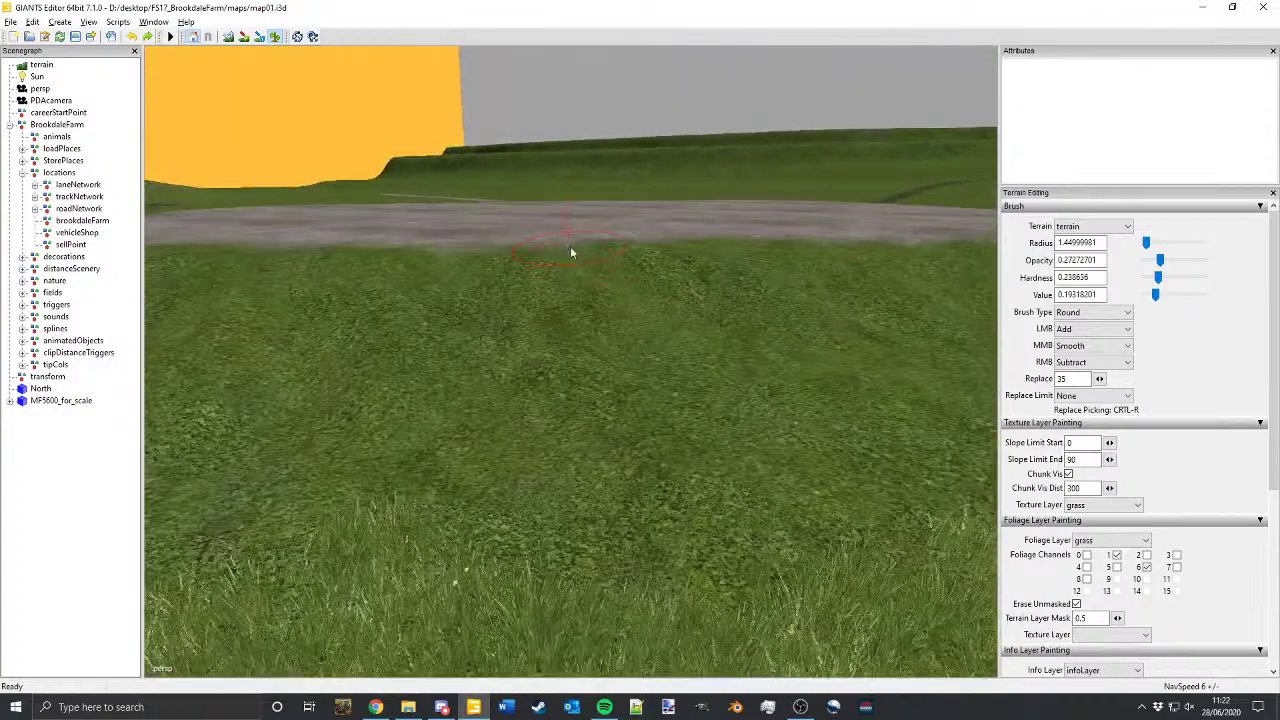
{"action": "left_click_drag", "start_coordinate": [570, 248], "coordinate": [224, 130], "text": "alt"}
Step: Return to terrain sculpting with a brush radius of about 4.7 and work over the grass bank between the gravel yard and the road
{"action": "left_click", "coordinate": [228, 38]}
{"action": "right_click_drag", "start_coordinate": [400, 220], "coordinate": [458, 243], "text": "alt"}
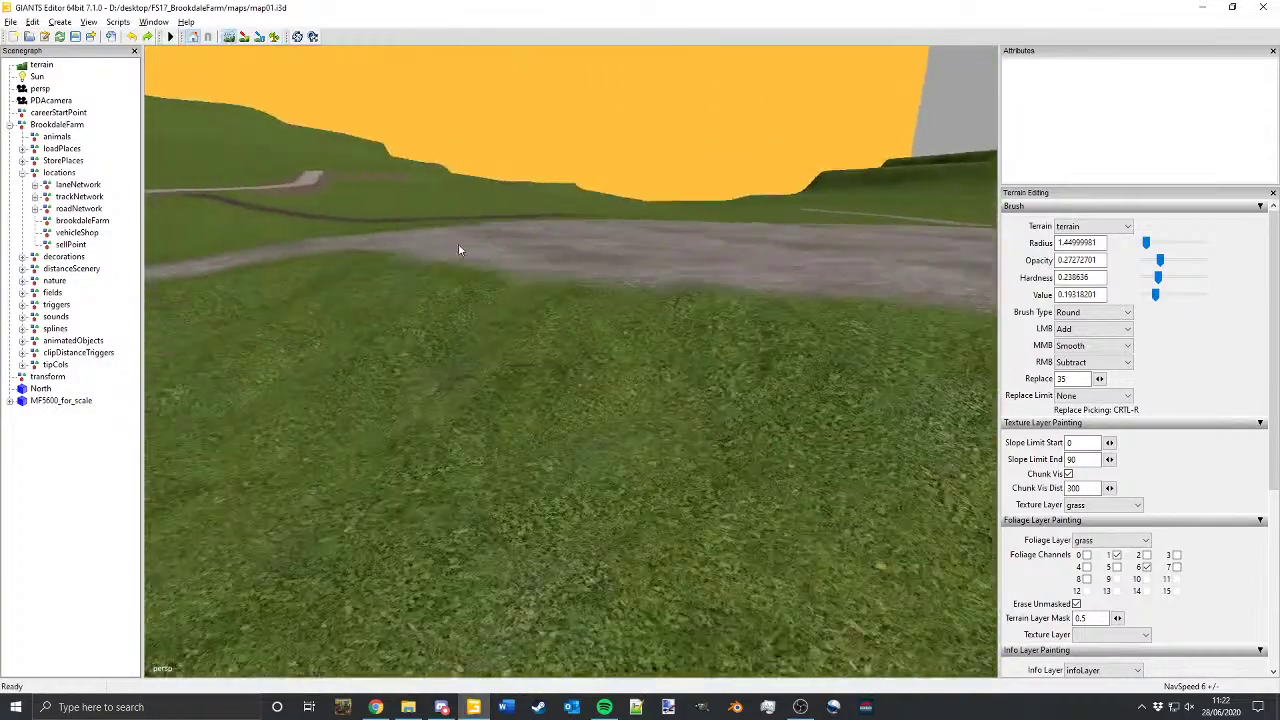
{"action": "left_click_drag", "start_coordinate": [458, 243], "coordinate": [735, 313], "text": "alt"}
{"action": "middle_click_drag", "start_coordinate": [735, 313], "coordinate": [688, 428], "text": "alt"}
{"action": "left_click_drag", "start_coordinate": [688, 428], "coordinate": [564, 386], "text": "alt"}
{"action": "right_click_drag", "start_coordinate": [564, 386], "coordinate": [380, 431], "text": "alt"}
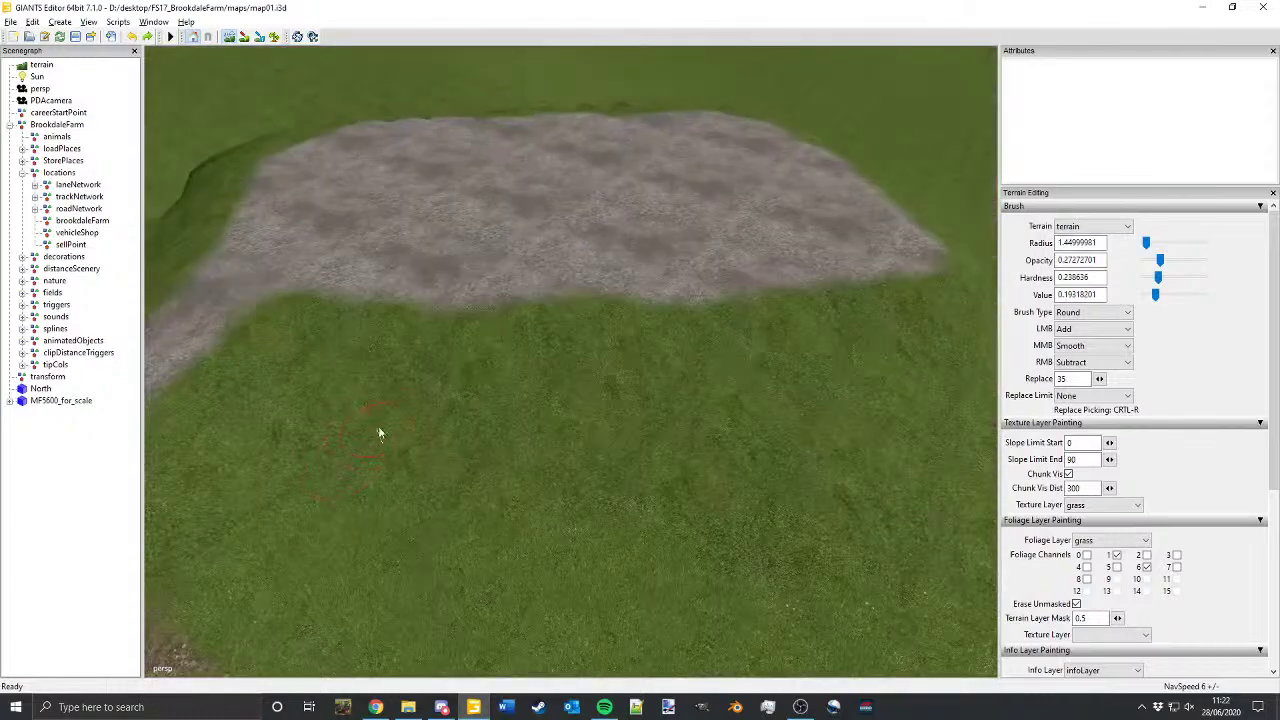
{"action": "scroll", "coordinate": [380, 431], "scroll_direction": "up", "scroll_amount": 3}
{"action": "right_click_drag", "start_coordinate": [586, 448], "coordinate": [456, 385], "text": "alt"}
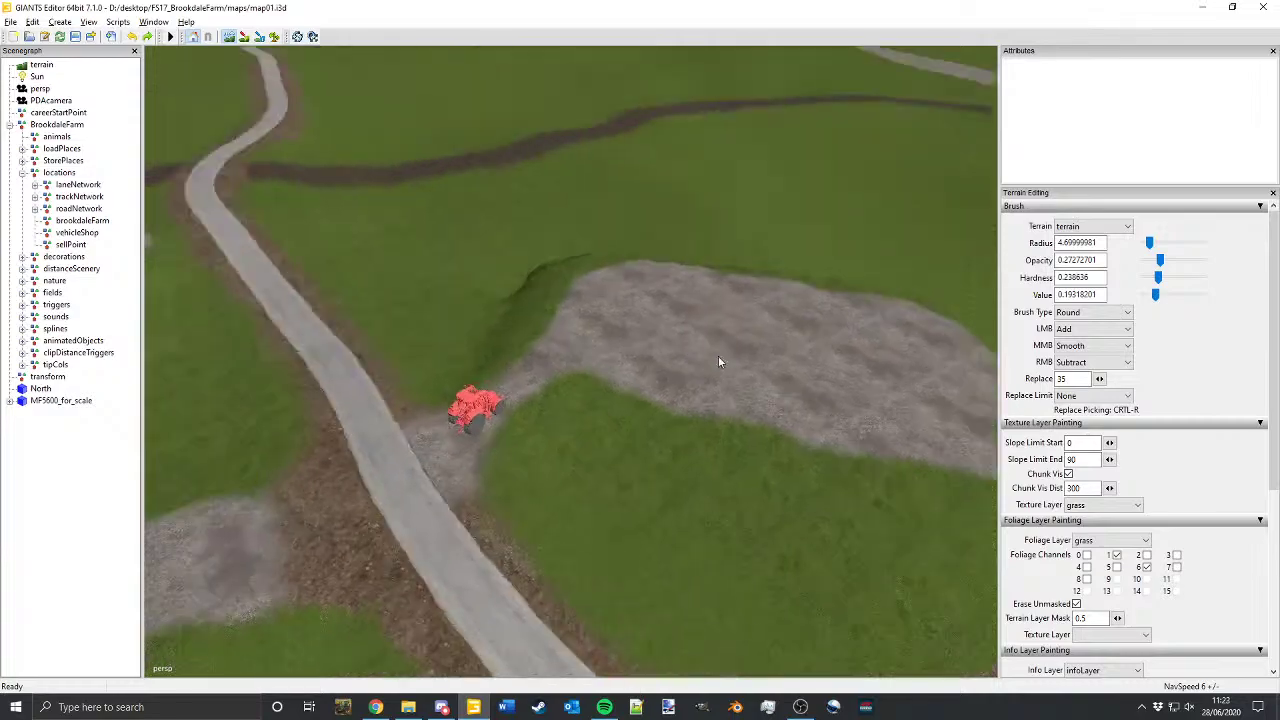
{"action": "left_click_drag", "start_coordinate": [718, 356], "coordinate": [477, 234], "text": "alt"}
{"action": "right_click_drag", "start_coordinate": [477, 234], "coordinate": [788, 255], "text": "alt"}
{"action": "middle_click_drag", "start_coordinate": [788, 255], "coordinate": [470, 176], "text": "alt"}
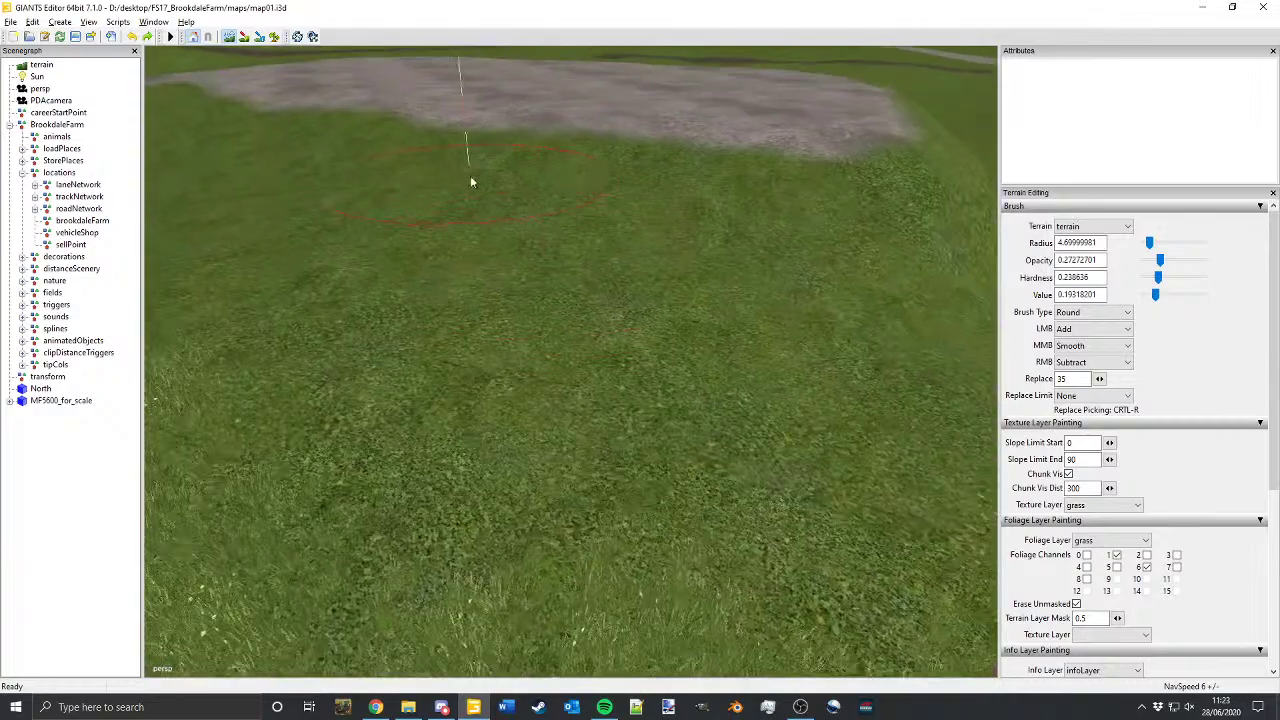
{"action": "left_click_drag", "start_coordinate": [470, 176], "coordinate": [464, 212], "text": "alt"}
{"action": "middle_click_drag", "start_coordinate": [464, 213], "coordinate": [538, 182], "text": "alt"}
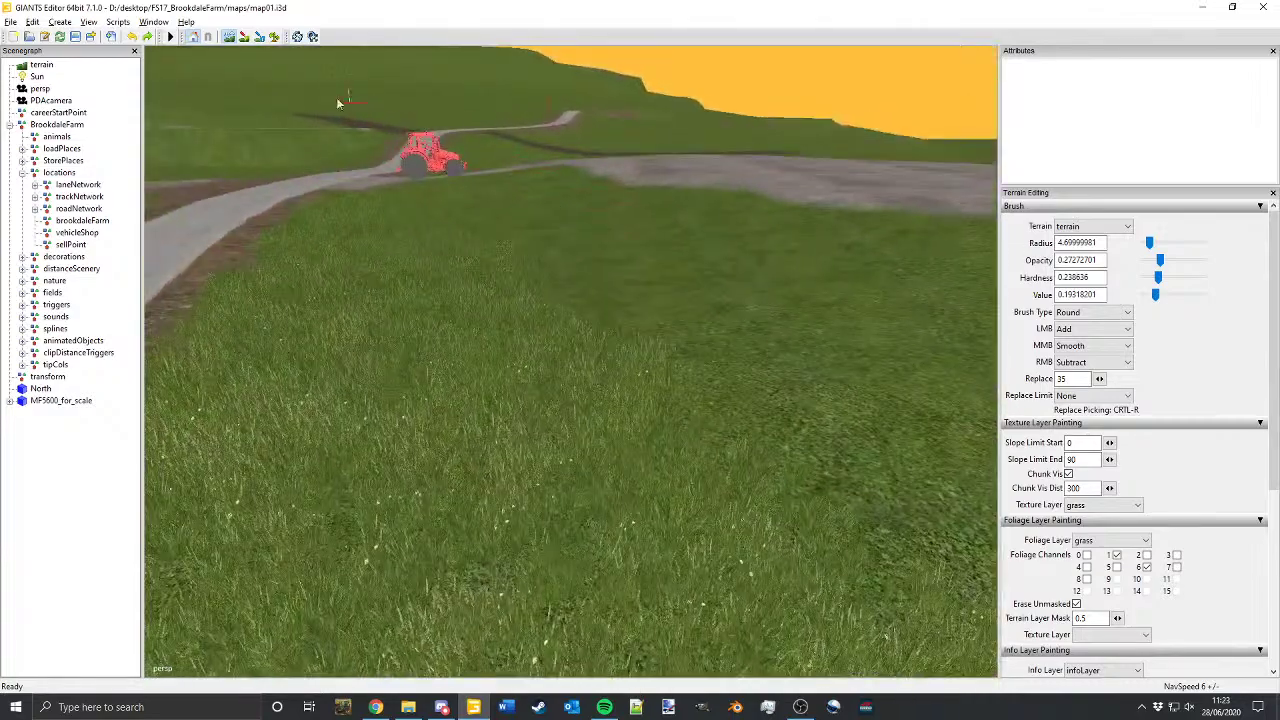
Step: Switch to foliage painting and paint grass along the gravel yard's edge beside the ramp with a radius of about 2.2
{"action": "left_click", "coordinate": [274, 38]}
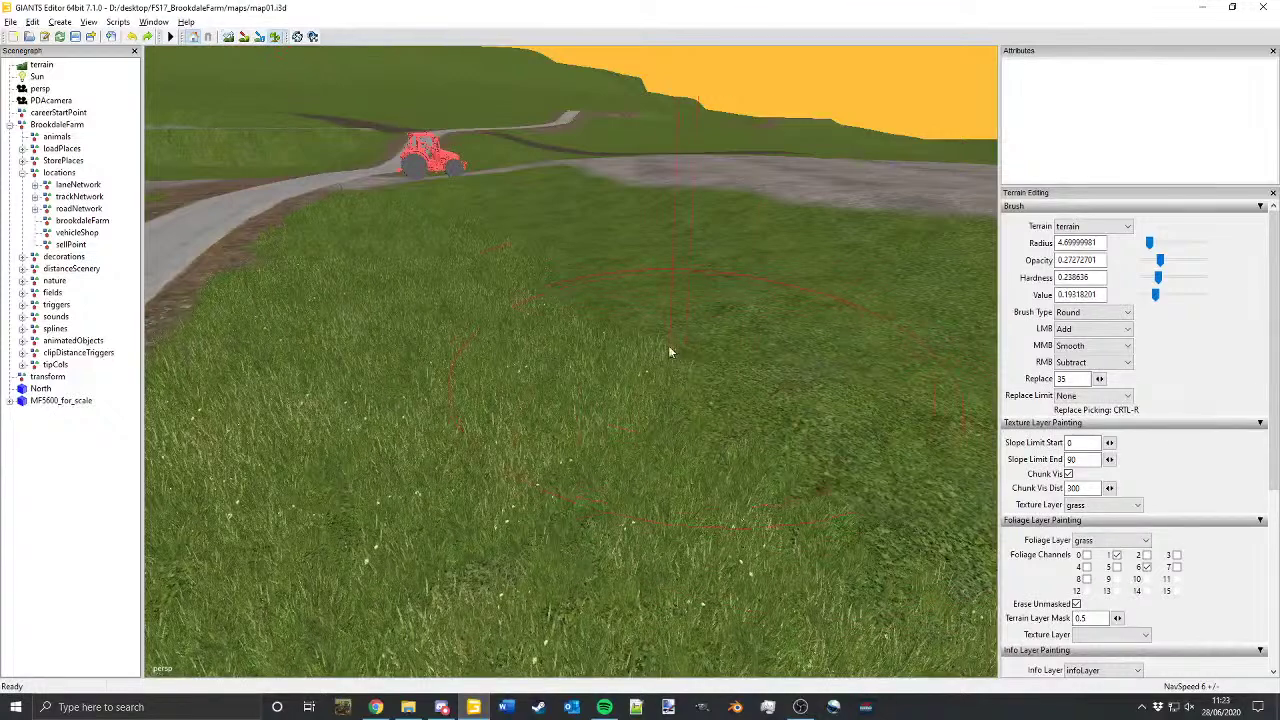
{"action": "middle_click_drag", "start_coordinate": [668, 345], "coordinate": [603, 470], "text": "alt"}
{"action": "left_click_drag", "start_coordinate": [602, 466], "coordinate": [595, 442], "text": "alt"}
{"action": "right_click_drag", "start_coordinate": [595, 442], "coordinate": [706, 455], "text": "alt"}
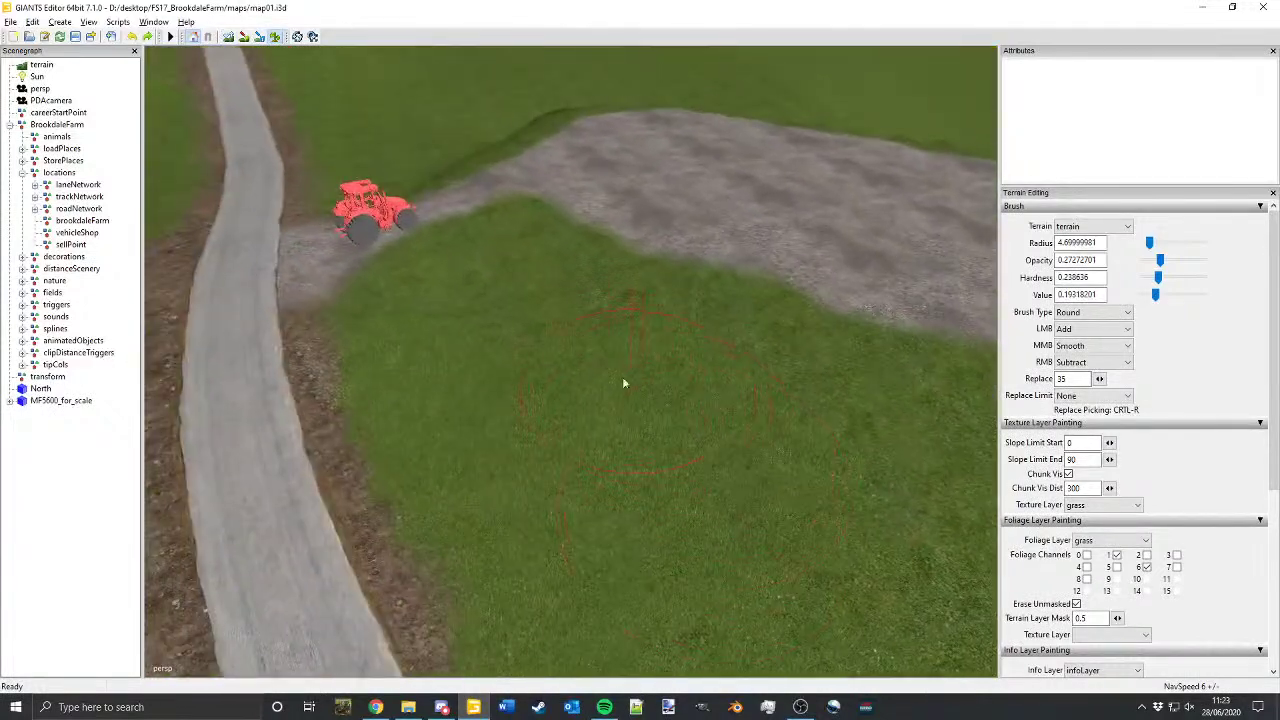
{"action": "left_click_drag", "start_coordinate": [622, 377], "coordinate": [645, 383], "text": "alt"}
{"action": "middle_click_drag", "start_coordinate": [645, 383], "coordinate": [882, 479], "text": "alt"}
{"action": "scroll", "coordinate": [687, 446], "scroll_direction": "down", "scroll_amount": 1}
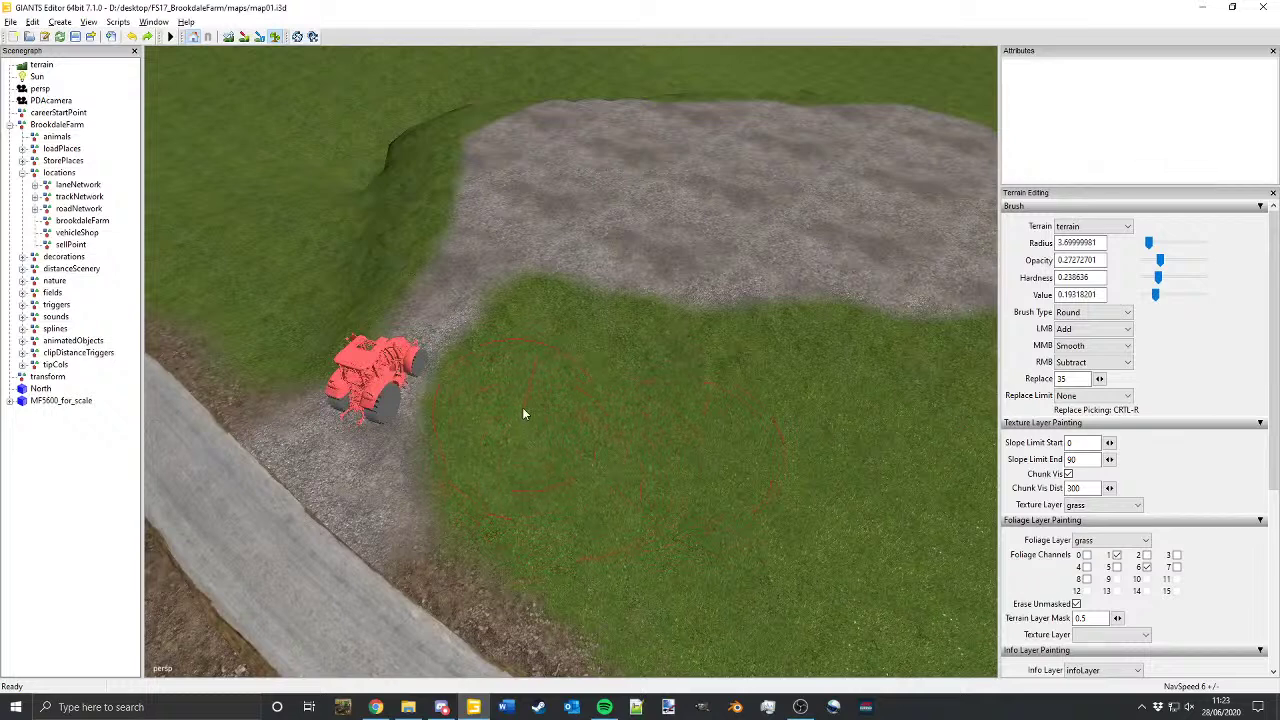
{"action": "scroll", "coordinate": [540, 340], "scroll_direction": "down", "scroll_amount": 3}
{"action": "left_click_drag", "start_coordinate": [538, 321], "coordinate": [590, 327]}
{"action": "left_click_drag", "start_coordinate": [677, 340], "coordinate": [817, 354]}
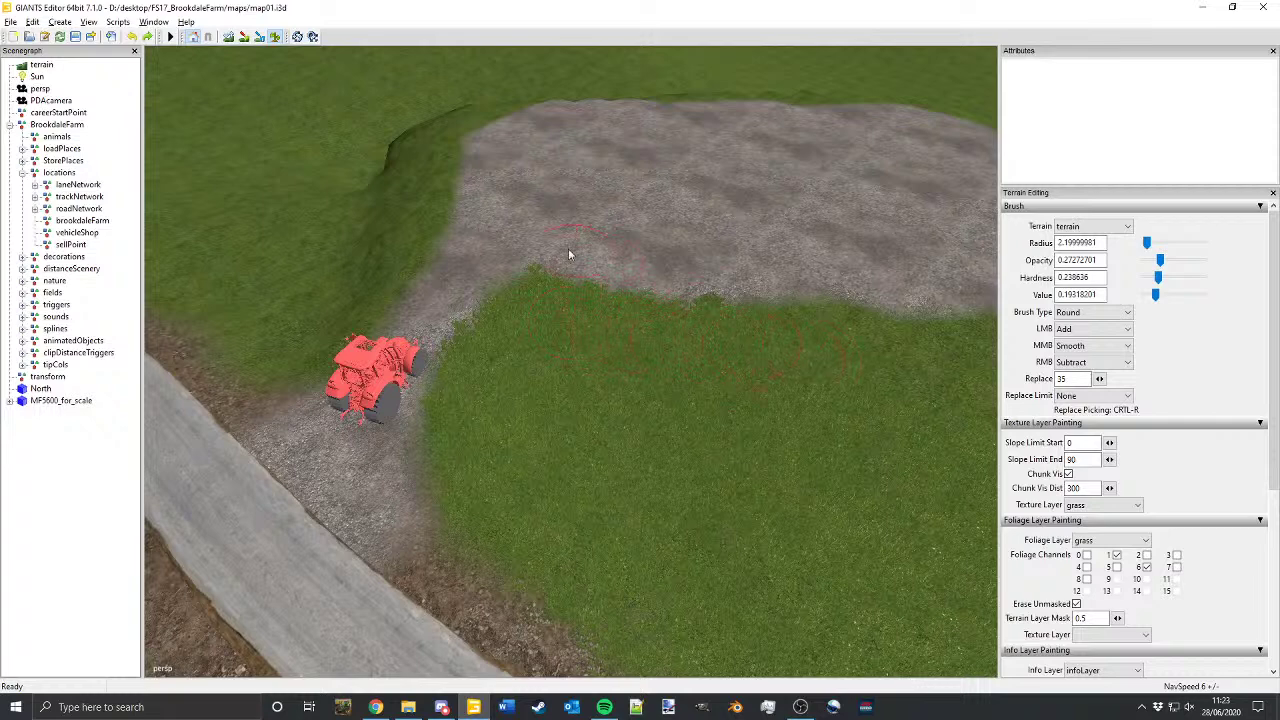
Step: Extend the grass foliage along the rest of the yard's road-facing edge with a brush radius of about 3.95
{"action": "middle_click_drag", "start_coordinate": [606, 298], "coordinate": [523, 320], "text": "alt"}
{"action": "scroll", "coordinate": [523, 320], "scroll_direction": "up", "scroll_amount": 7}
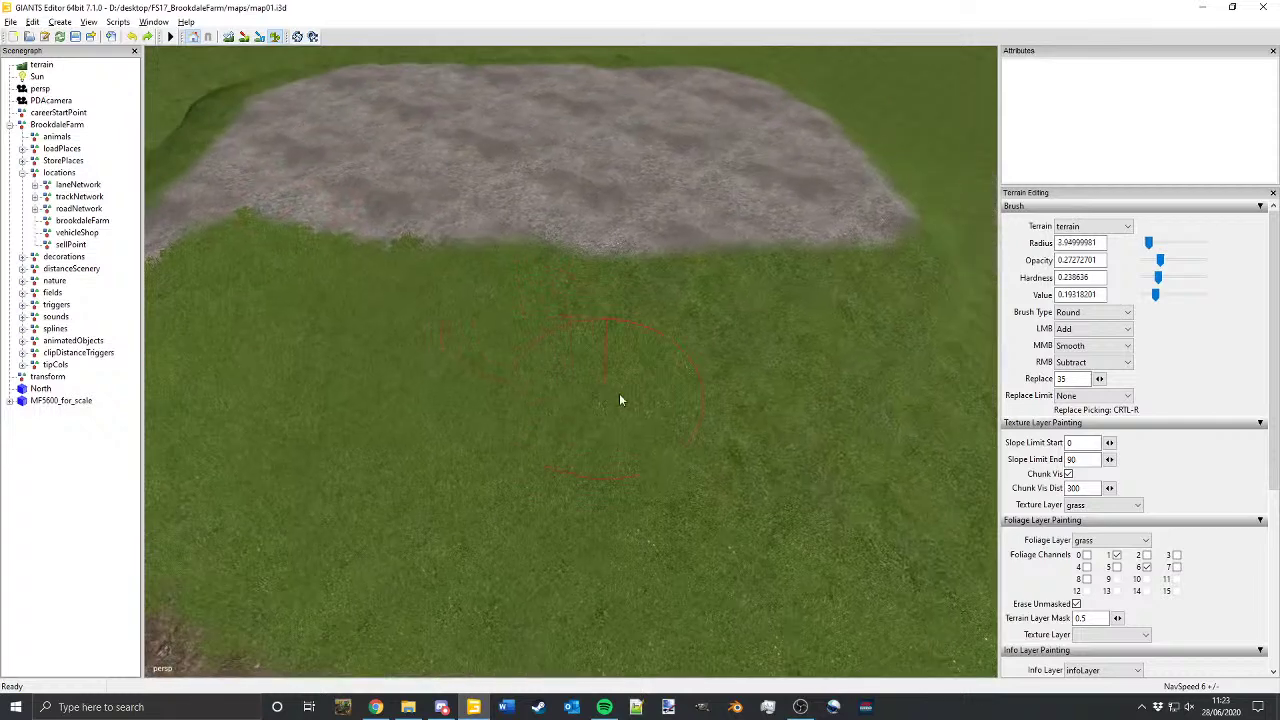
{"action": "mouse_move", "coordinate": [560, 330]}
{"action": "left_mouse_down"}
{"action": "mouse_move", "coordinate": [583, 313]}
{"action": "mouse_move", "coordinate": [660, 318]}
{"action": "left_mouse_up"}
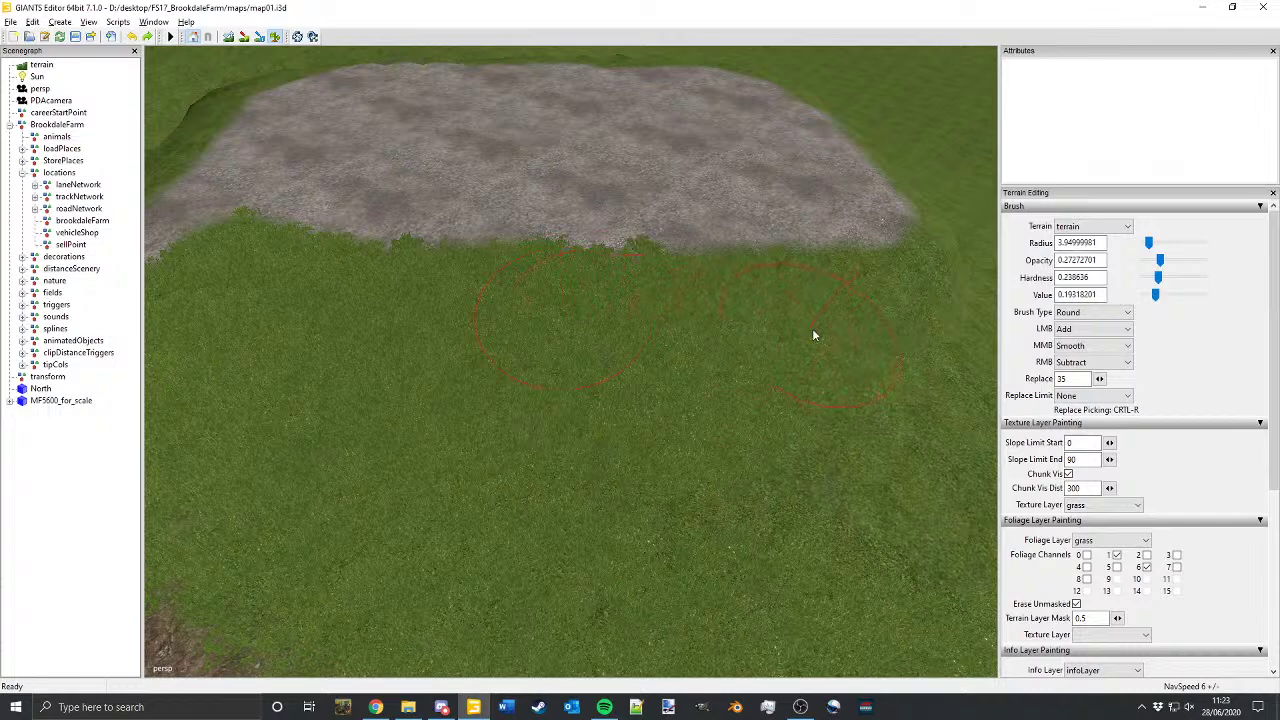
{"action": "right_click_drag", "start_coordinate": [812, 328], "coordinate": [643, 446], "text": "alt"}
{"action": "middle_click_drag", "start_coordinate": [643, 446], "coordinate": [498, 351], "text": "alt"}
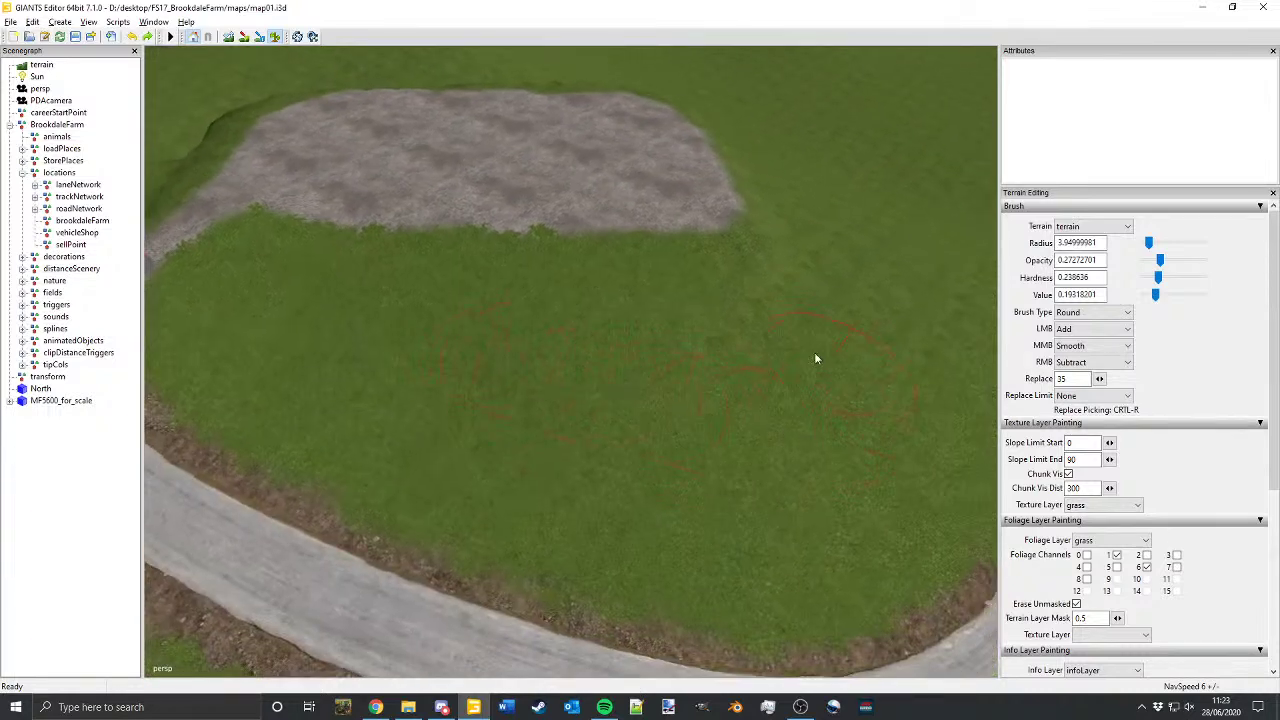
Step: Return to terrain sculpting and smooth the lumpy grass slope below the gravel yard, enlarging the brush radius to about 7.2
{"action": "left_click_drag", "start_coordinate": [770, 422], "coordinate": [491, 350], "text": "alt"}
{"action": "mouse_move", "coordinate": [491, 350]}
{"action": "right_mouse_down", "text": "alt"}
{"action": "mouse_move", "coordinate": [449, 348]}
{"action": "mouse_move", "coordinate": [570, 300]}
{"action": "right_mouse_up", "text": "alt"}
{"action": "middle_click_drag", "start_coordinate": [570, 300], "coordinate": [713, 224], "text": "alt"}
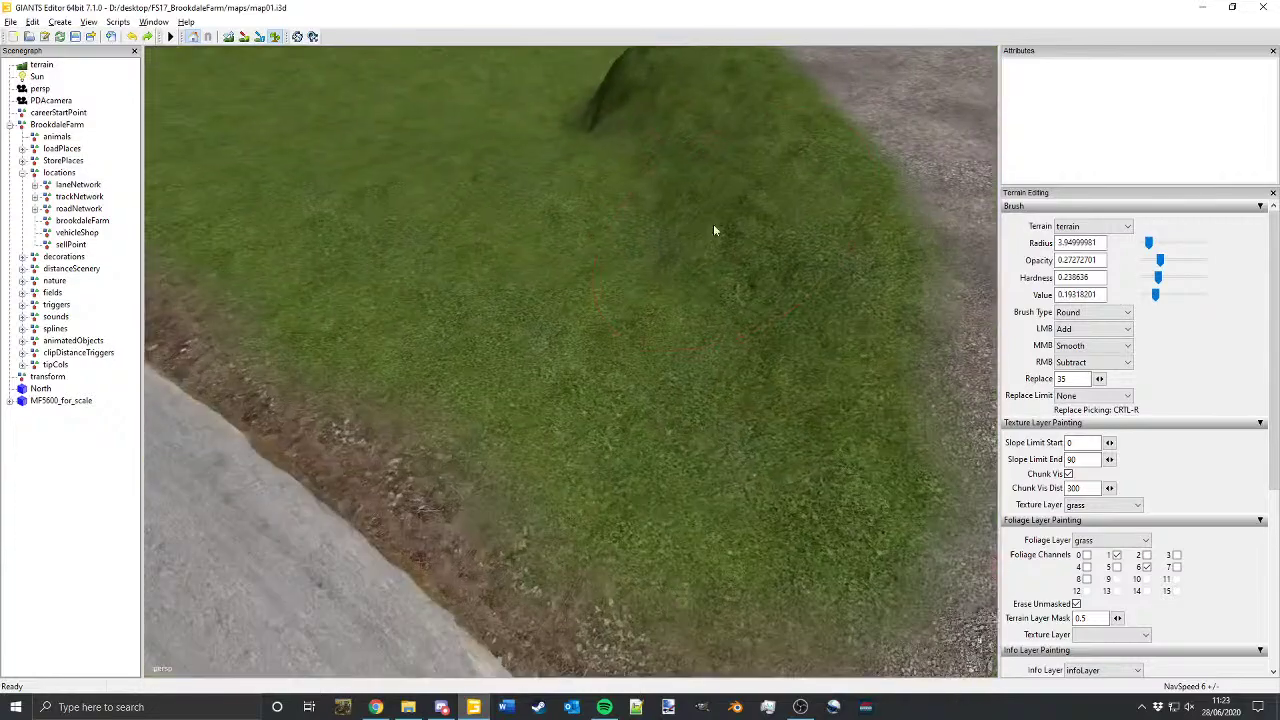
{"action": "left_click", "coordinate": [274, 37]}
{"action": "mouse_move", "coordinate": [480, 230]}
{"action": "left_mouse_down", "text": "alt"}
{"action": "mouse_move", "coordinate": [559, 228]}
{"action": "mouse_move", "coordinate": [462, 178]}
{"action": "left_mouse_up", "text": "alt"}
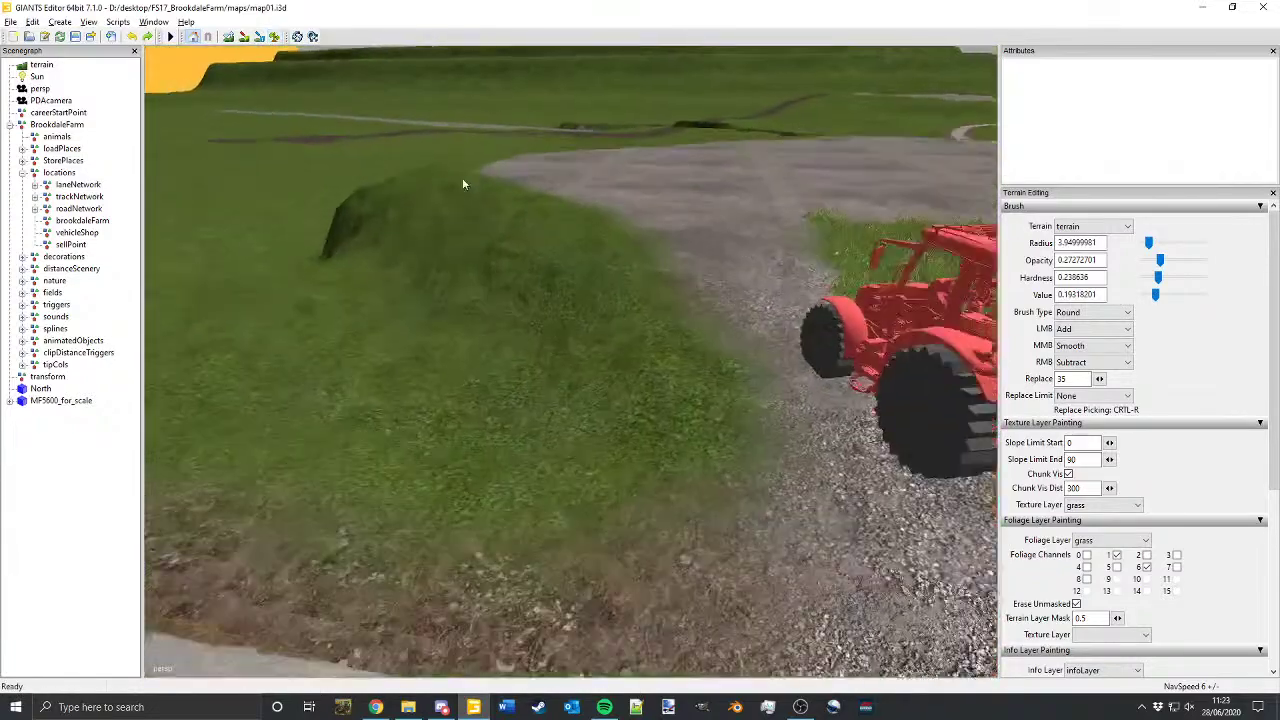
{"action": "middle_click_drag", "start_coordinate": [462, 178], "coordinate": [620, 151], "text": "alt"}
{"action": "left_click", "coordinate": [228, 37]}
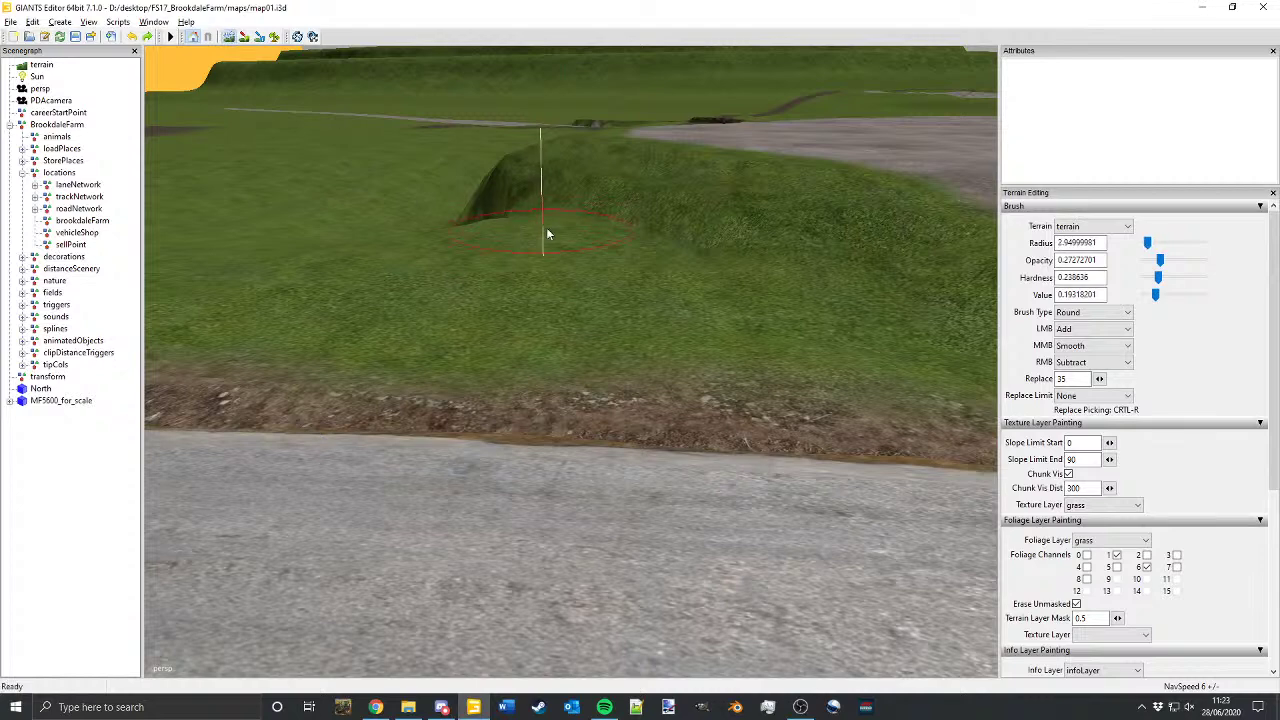
{"action": "mouse_move", "coordinate": [649, 244]}
{"action": "middle_mouse_down", "text": "alt"}
{"action": "mouse_move", "coordinate": [786, 386]}
{"action": "mouse_move", "coordinate": [688, 343]}
{"action": "mouse_move", "coordinate": [716, 365]}
{"action": "mouse_move", "coordinate": [577, 327]}
{"action": "mouse_move", "coordinate": [536, 355]}
{"action": "mouse_move", "coordinate": [571, 281]}
{"action": "mouse_move", "coordinate": [658, 282]}
{"action": "mouse_move", "coordinate": [723, 323]}
{"action": "mouse_move", "coordinate": [634, 363]}
{"action": "middle_mouse_up", "text": "alt"}
{"action": "left_click_drag", "start_coordinate": [634, 363], "coordinate": [803, 363], "text": "alt"}
{"action": "middle_click_drag", "start_coordinate": [803, 363], "coordinate": [816, 315], "text": "alt"}
{"action": "scroll", "coordinate": [686, 320], "scroll_direction": "up", "scroll_amount": 8}
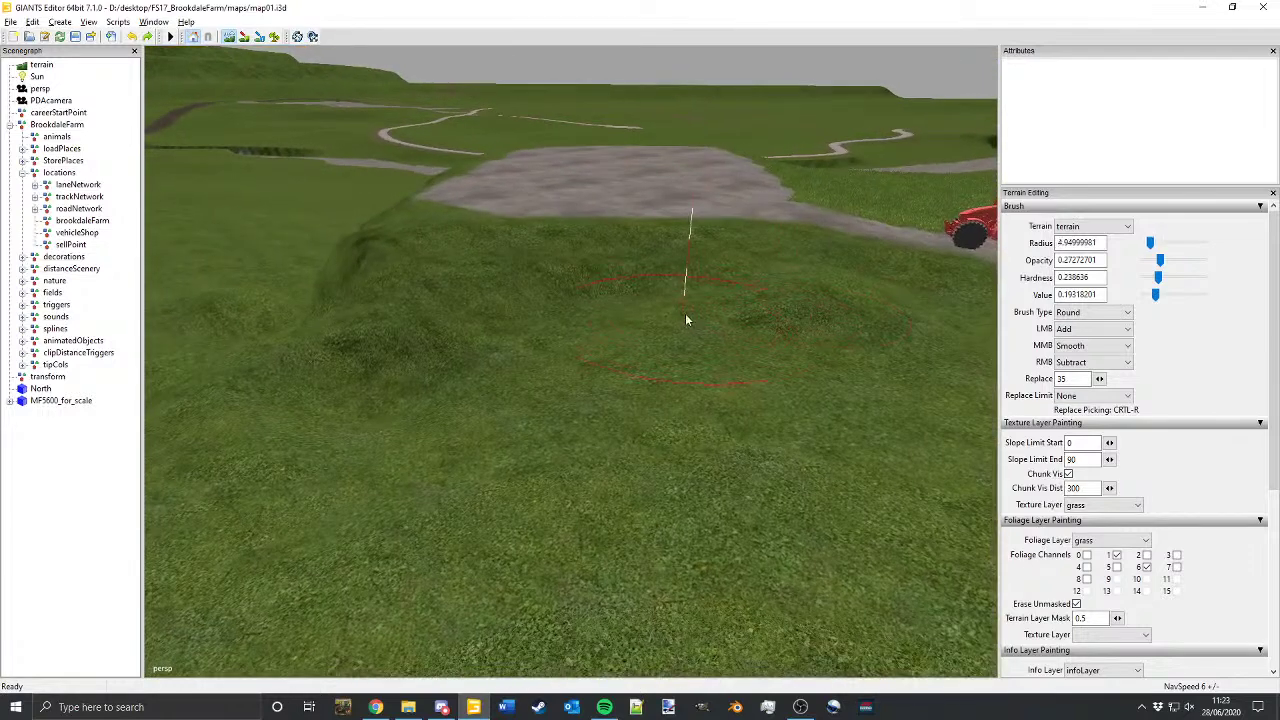
{"action": "mouse_move", "coordinate": [651, 317]}
{"action": "middle_mouse_down"}
{"action": "mouse_move", "coordinate": [626, 329]}
{"action": "mouse_move", "coordinate": [722, 291]}
{"action": "mouse_move", "coordinate": [677, 273]}
{"action": "mouse_move", "coordinate": [350, 338]}
{"action": "mouse_move", "coordinate": [519, 329]}
{"action": "middle_mouse_up"}
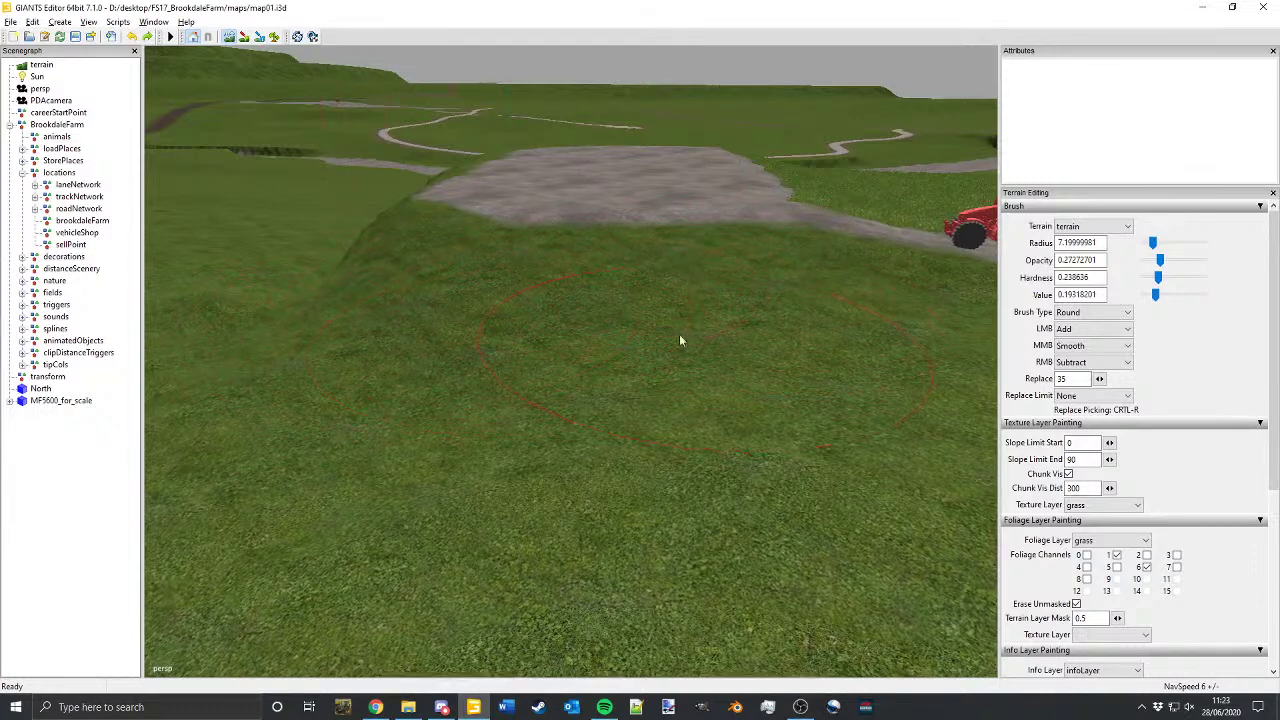
Step: Smooth the grass bank around the yard's outer corner and the slope leading down from it with the 7.2 radius brush
{"action": "right_click_drag", "start_coordinate": [679, 340], "coordinate": [666, 438], "text": "alt"}
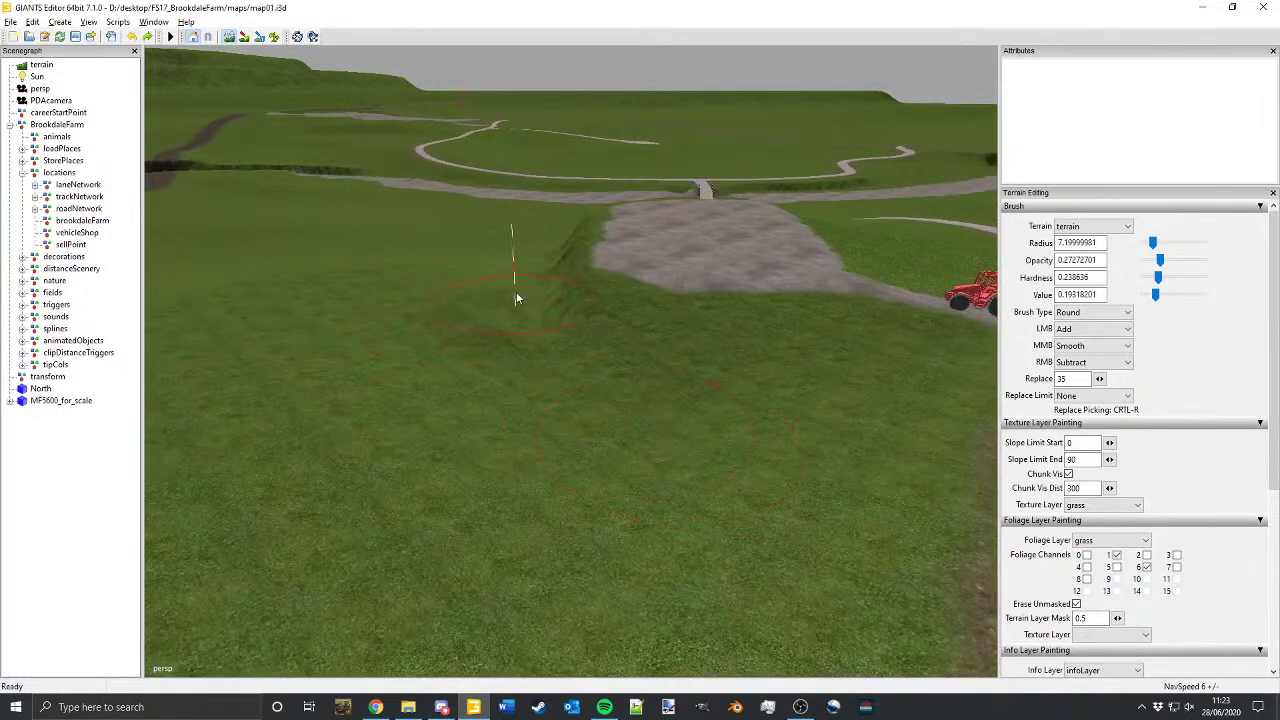
{"action": "middle_click_drag", "start_coordinate": [506, 312], "coordinate": [584, 389], "text": "alt"}
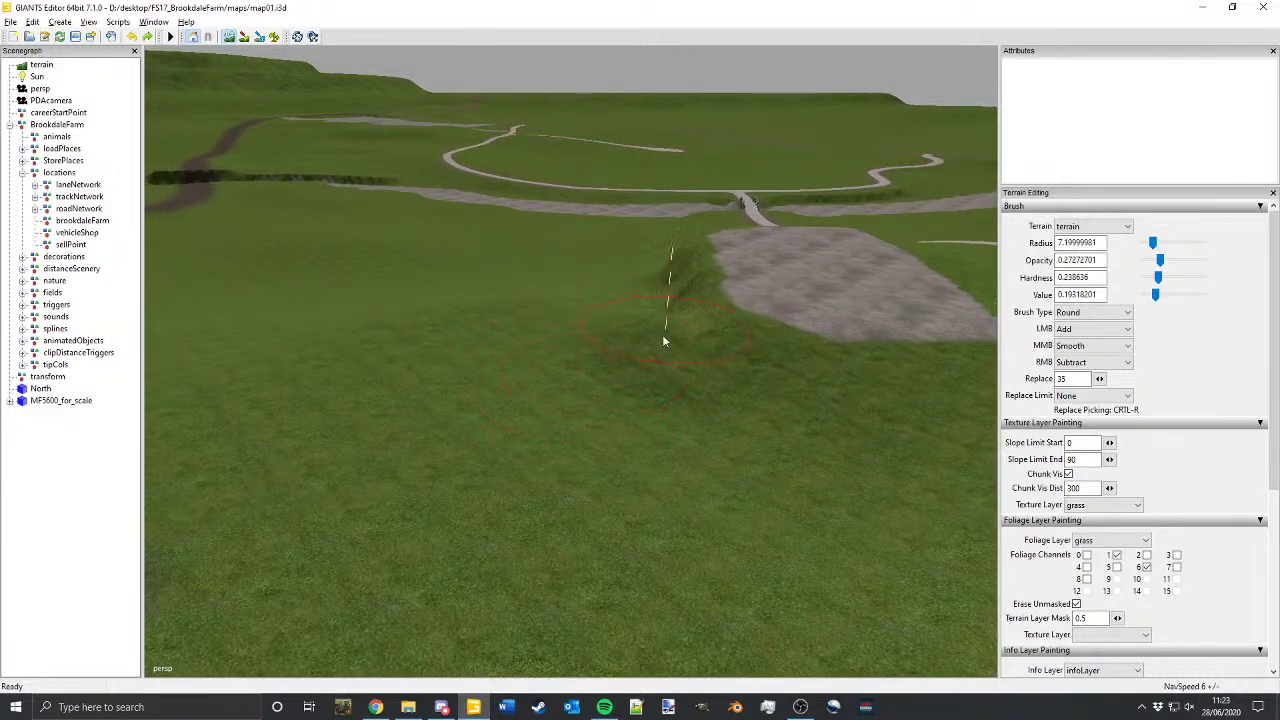
{"action": "mouse_move", "coordinate": [663, 337]}
{"action": "middle_mouse_down"}
{"action": "mouse_move", "coordinate": [647, 357]}
{"action": "mouse_move", "coordinate": [691, 347]}
{"action": "middle_mouse_up"}
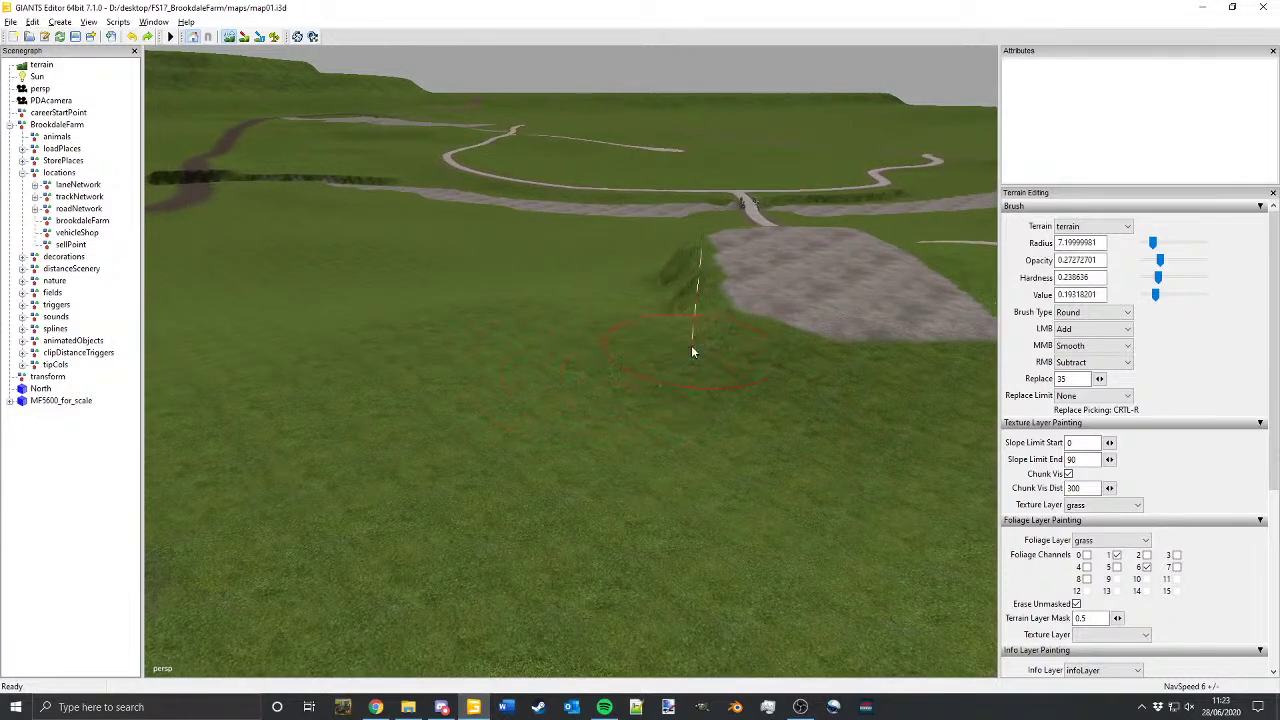
{"action": "middle_click_drag", "start_coordinate": [734, 404], "coordinate": [450, 122], "text": "alt"}
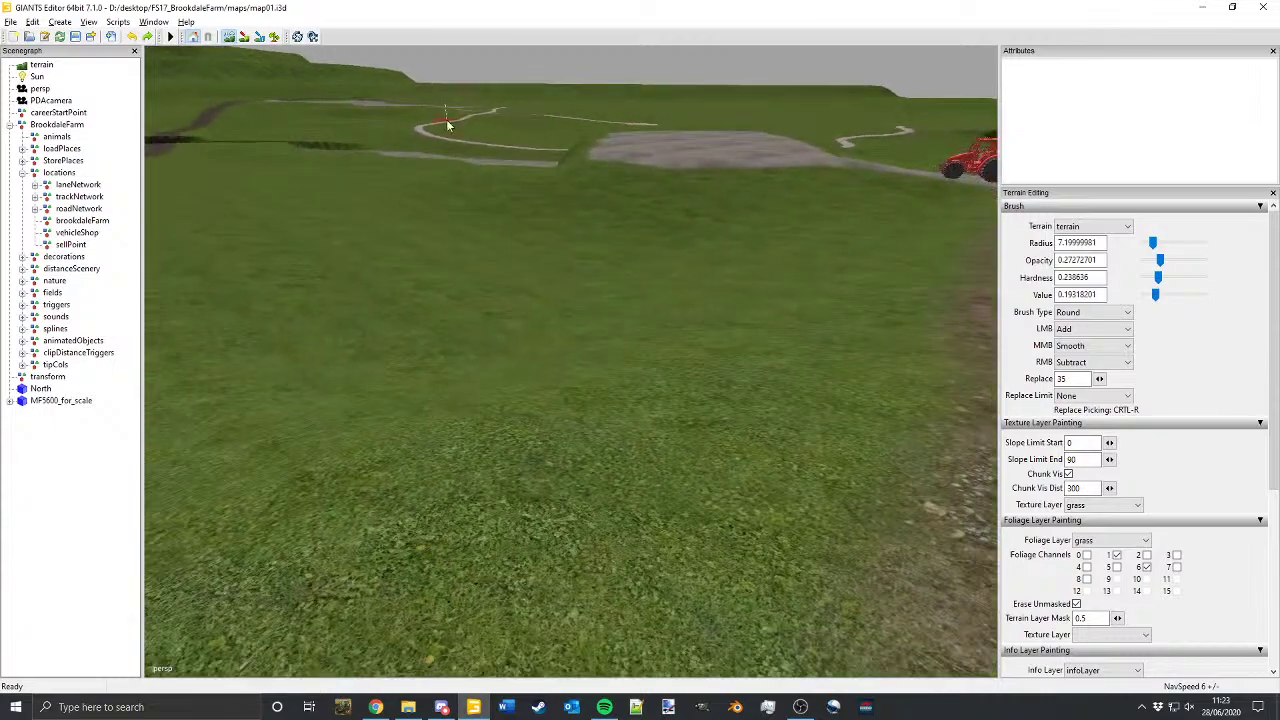
{"action": "middle_click_drag", "start_coordinate": [514, 182], "coordinate": [687, 224], "text": "alt"}
{"action": "left_click_drag", "start_coordinate": [687, 224], "coordinate": [578, 278], "text": "alt"}
{"action": "mouse_move", "coordinate": [578, 277]}
{"action": "middle_mouse_down", "text": "alt"}
{"action": "mouse_move", "coordinate": [760, 178]}
{"action": "mouse_move", "coordinate": [812, 167]}
{"action": "mouse_move", "coordinate": [738, 292]}
{"action": "middle_mouse_up", "text": "alt"}
{"action": "middle_click_drag", "start_coordinate": [617, 311], "coordinate": [609, 371], "text": "alt"}
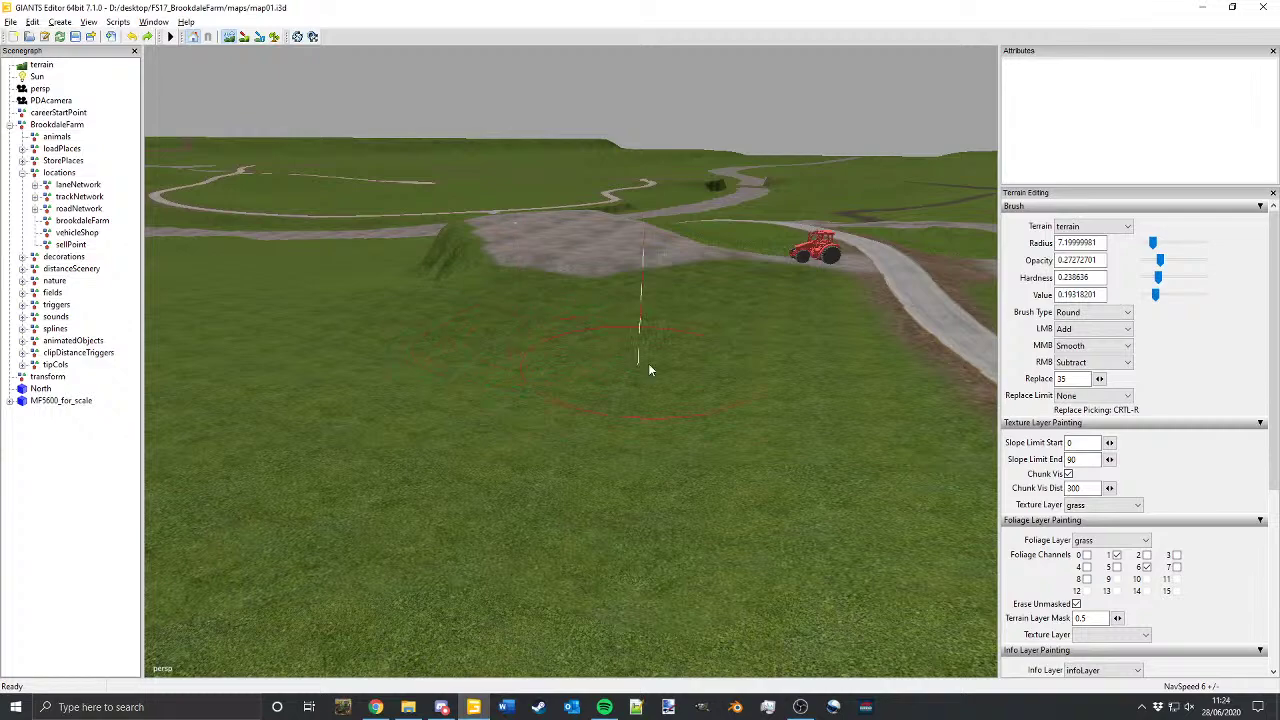
Step: Smooth the foot of the steep bank on the side of the gravel yard facing away from the road
{"action": "left_click_drag", "start_coordinate": [640, 411], "coordinate": [616, 421], "text": "alt"}
{"action": "middle_click_drag", "start_coordinate": [616, 421], "coordinate": [811, 240], "text": "alt"}
{"action": "left_click_drag", "start_coordinate": [811, 240], "coordinate": [732, 427], "text": "alt"}
{"action": "middle_click_drag", "start_coordinate": [732, 427], "coordinate": [794, 448], "text": "alt"}
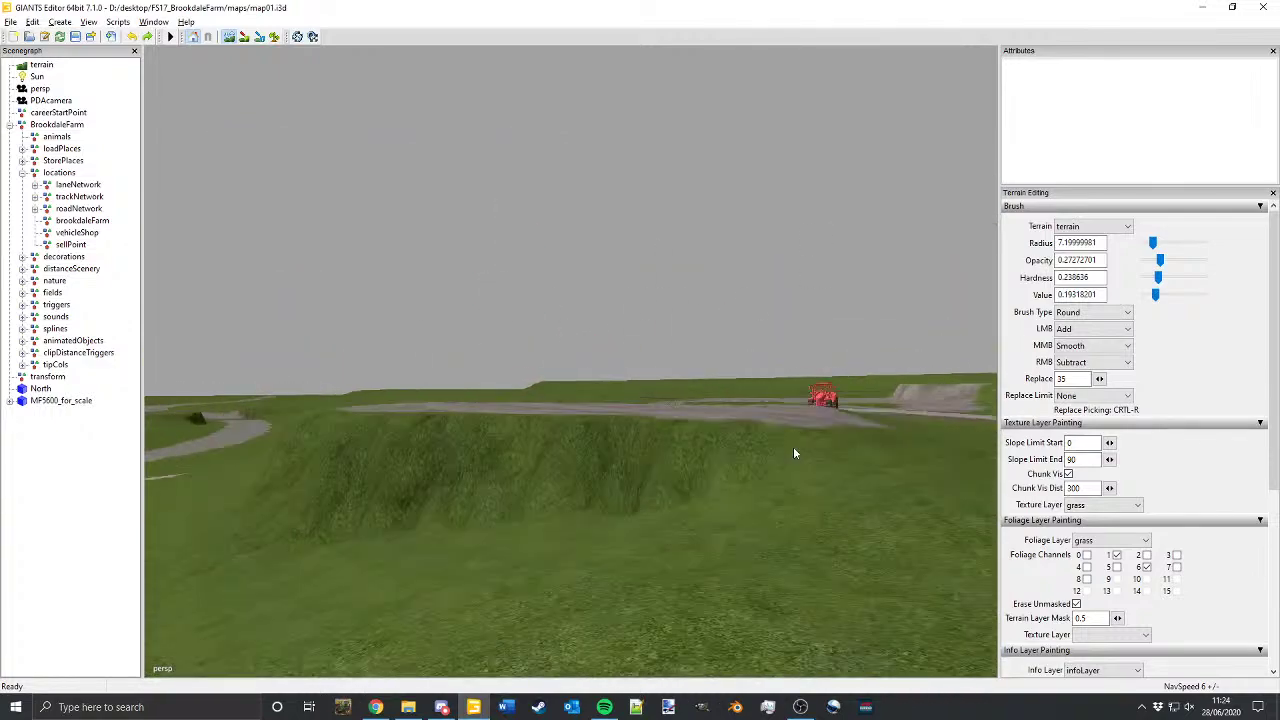
{"action": "left_click_drag", "start_coordinate": [794, 448], "coordinate": [706, 501], "text": "alt"}
{"action": "middle_click_drag", "start_coordinate": [706, 501], "coordinate": [875, 475], "text": "alt"}
{"action": "left_click_drag", "start_coordinate": [875, 477], "coordinate": [566, 475], "text": "alt"}
{"action": "middle_click_drag", "start_coordinate": [566, 475], "coordinate": [940, 404], "text": "alt"}
{"action": "left_click_drag", "start_coordinate": [679, 428], "coordinate": [391, 507], "text": "alt"}
{"action": "middle_click_drag", "start_coordinate": [391, 507], "coordinate": [682, 423], "text": "alt"}
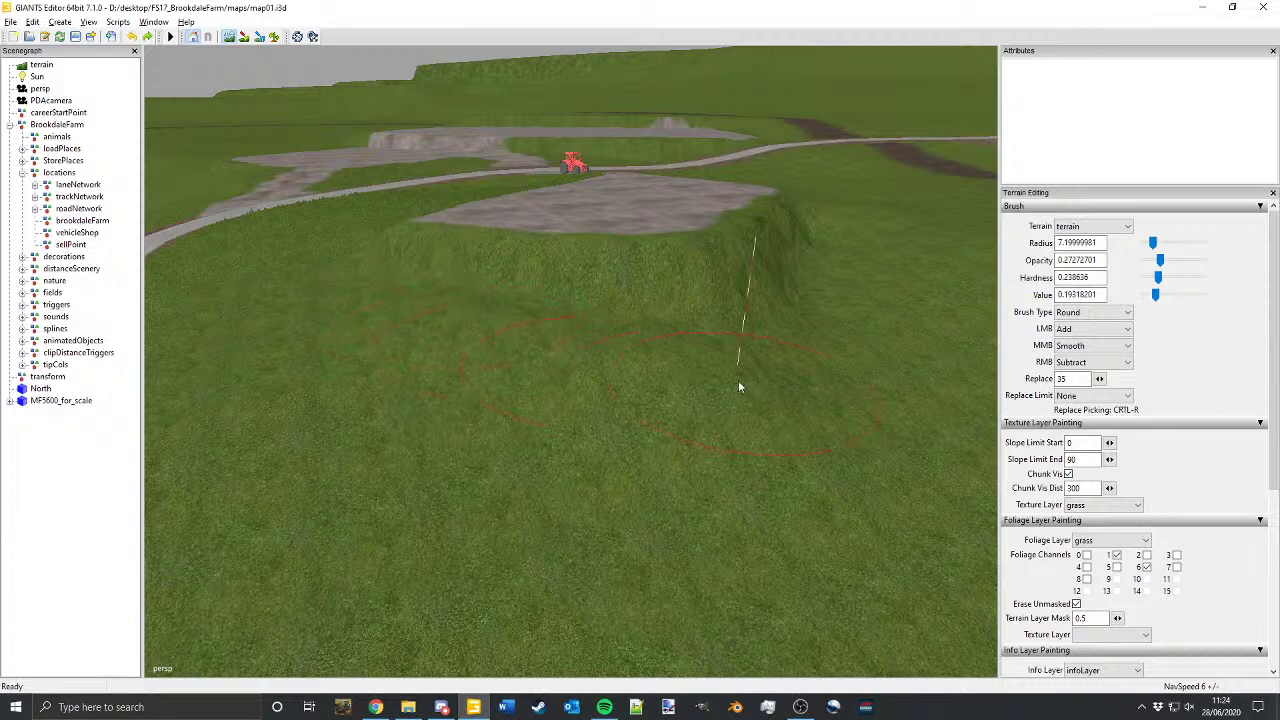
{"action": "middle_click_drag", "start_coordinate": [793, 363], "coordinate": [616, 456], "text": "alt"}
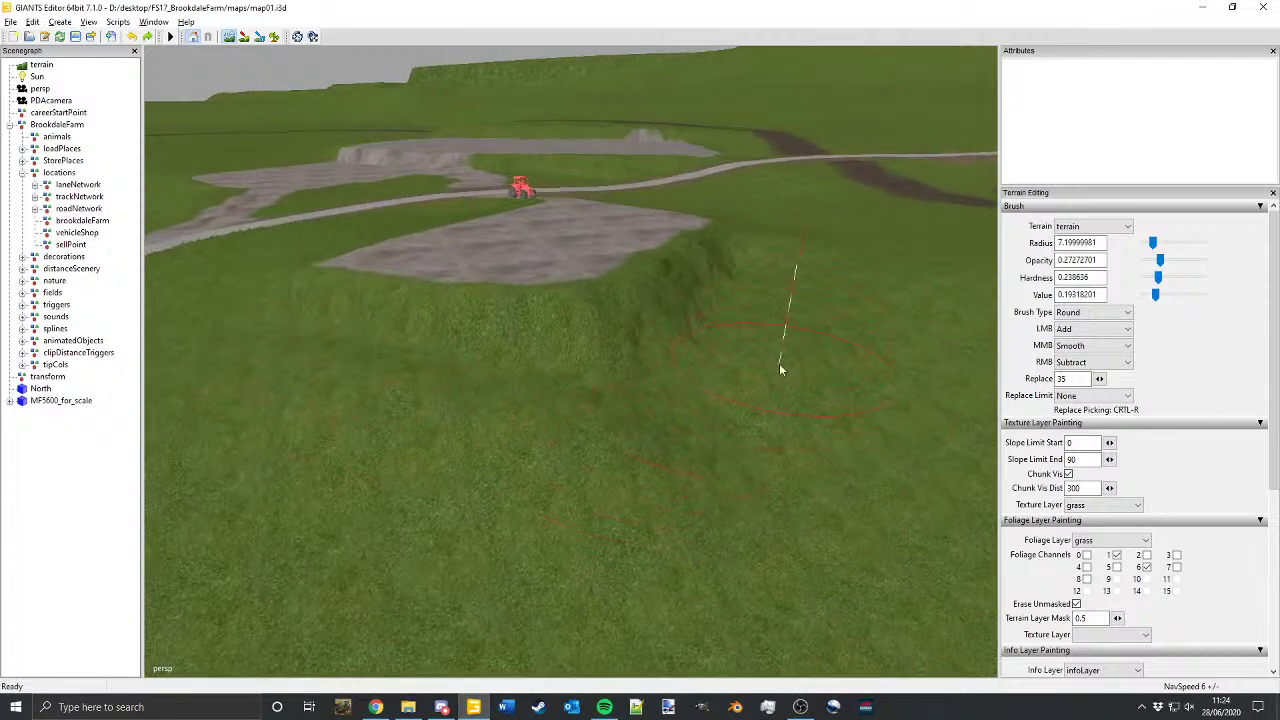
Step: Smooth the open grass field below the yard's bank so that it blends into the surrounding terrain
{"action": "mouse_move", "coordinate": [652, 565]}
{"action": "left_mouse_down", "text": "alt"}
{"action": "mouse_move", "coordinate": [601, 430]}
{"action": "mouse_move", "coordinate": [685, 118]}
{"action": "left_mouse_up", "text": "alt"}
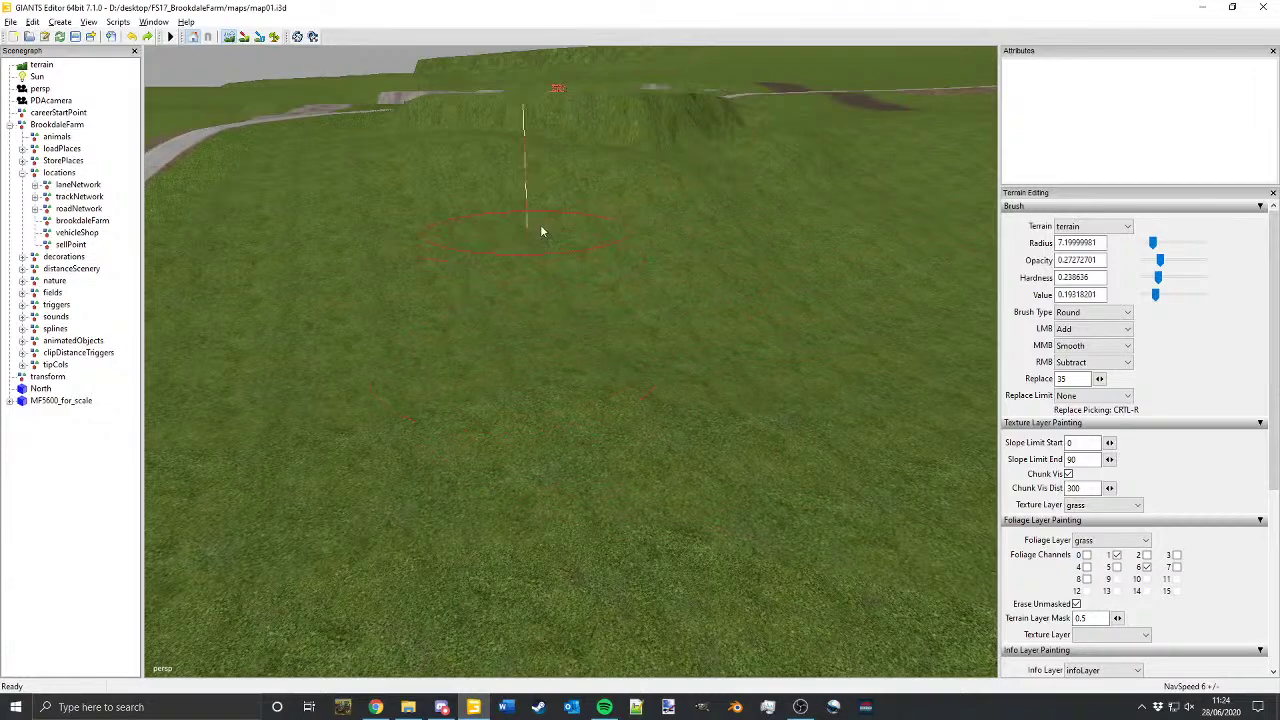
{"action": "left_click_drag", "start_coordinate": [609, 362], "coordinate": [718, 220], "text": "alt"}
{"action": "middle_click_drag", "start_coordinate": [718, 219], "coordinate": [658, 158], "text": "alt"}
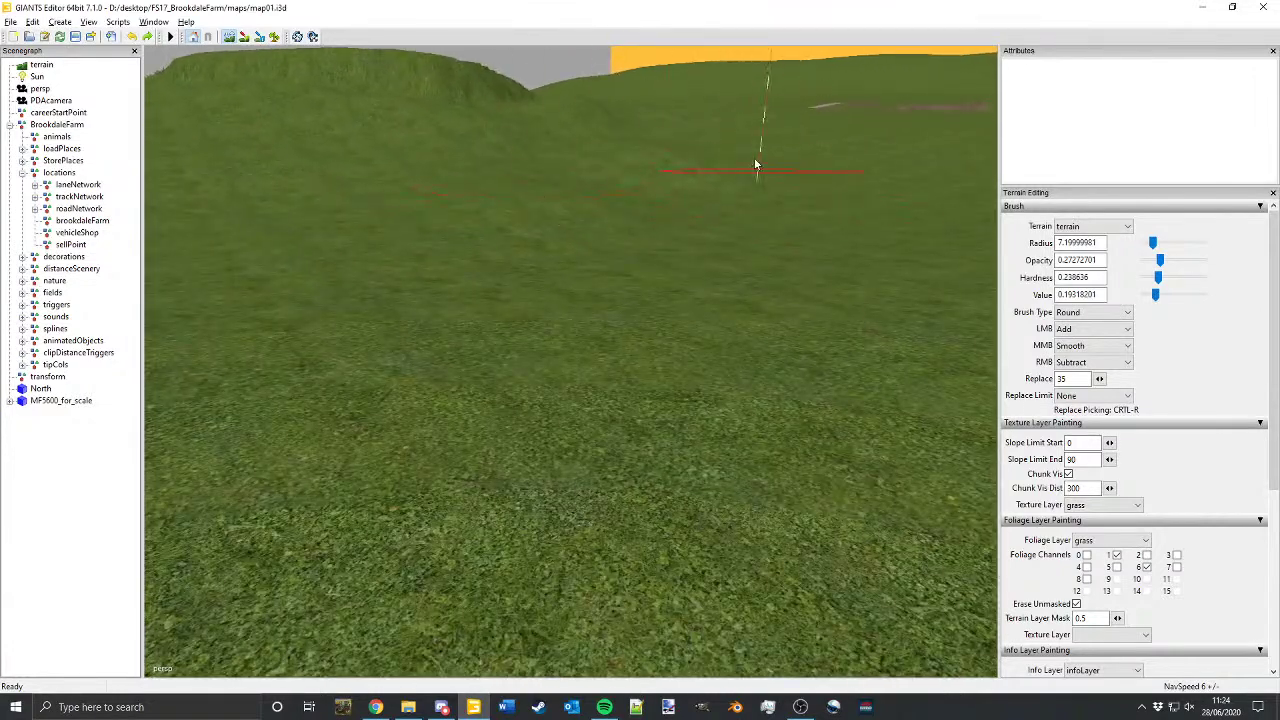
{"action": "middle_click_drag", "start_coordinate": [872, 198], "coordinate": [592, 345], "text": "alt"}
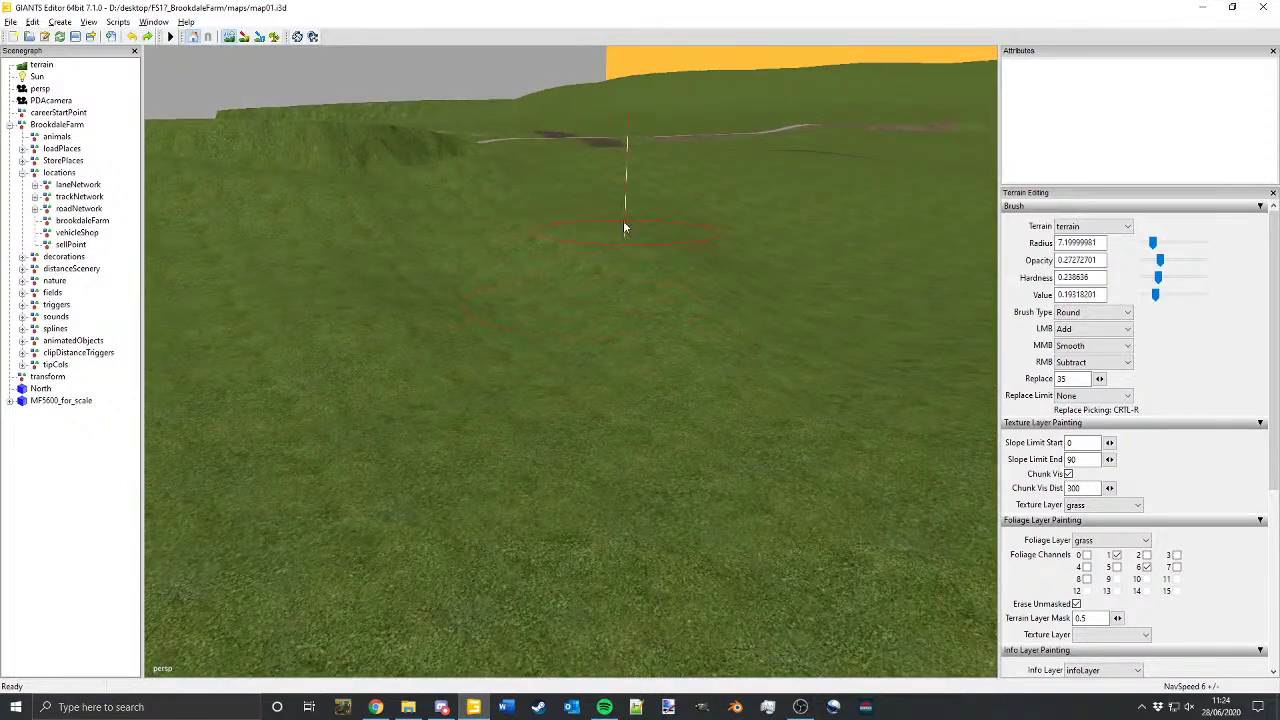
{"action": "left_click_drag", "start_coordinate": [786, 363], "coordinate": [750, 427], "text": "alt"}
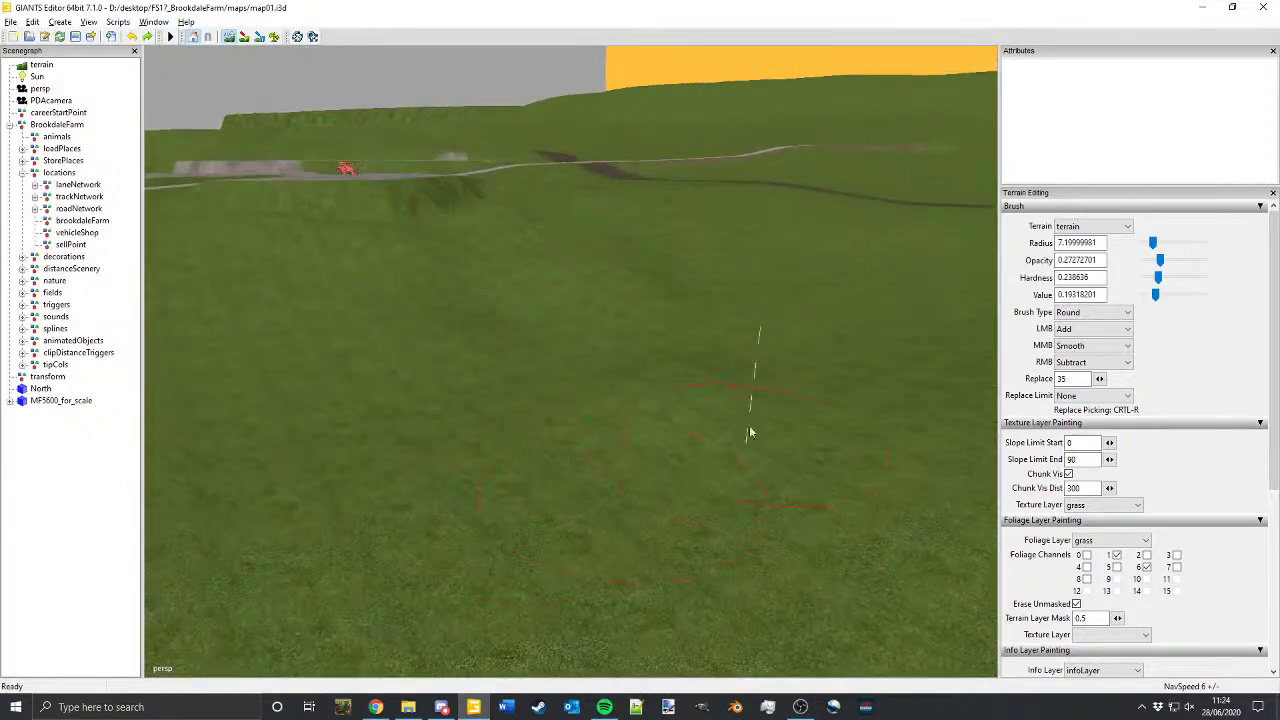
{"action": "mouse_move", "coordinate": [640, 425]}
{"action": "middle_mouse_down", "text": "alt"}
{"action": "mouse_move", "coordinate": [580, 203]}
{"action": "mouse_move", "coordinate": [588, 398]}
{"action": "middle_mouse_up", "text": "alt"}
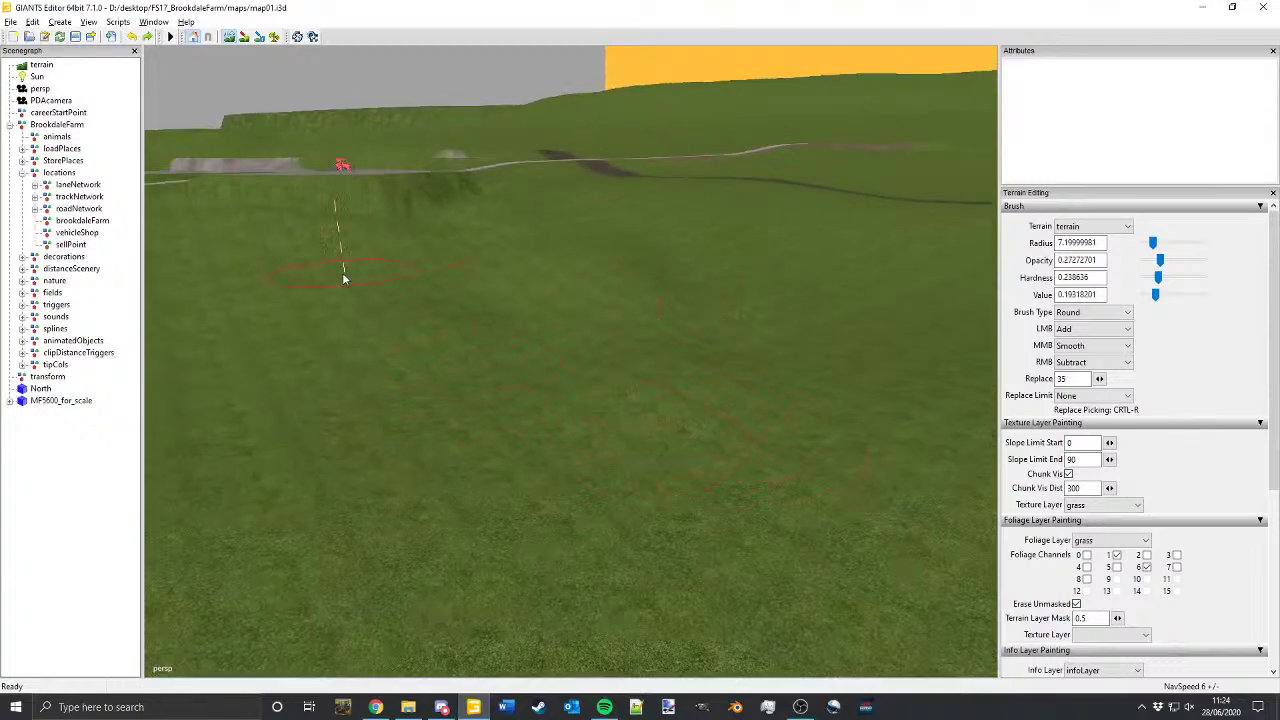
{"action": "mouse_move", "coordinate": [304, 254]}
{"action": "middle_mouse_down", "text": "alt"}
{"action": "mouse_move", "coordinate": [570, 468]}
{"action": "mouse_move", "coordinate": [517, 287]}
{"action": "mouse_move", "coordinate": [731, 427]}
{"action": "middle_mouse_up", "text": "alt"}
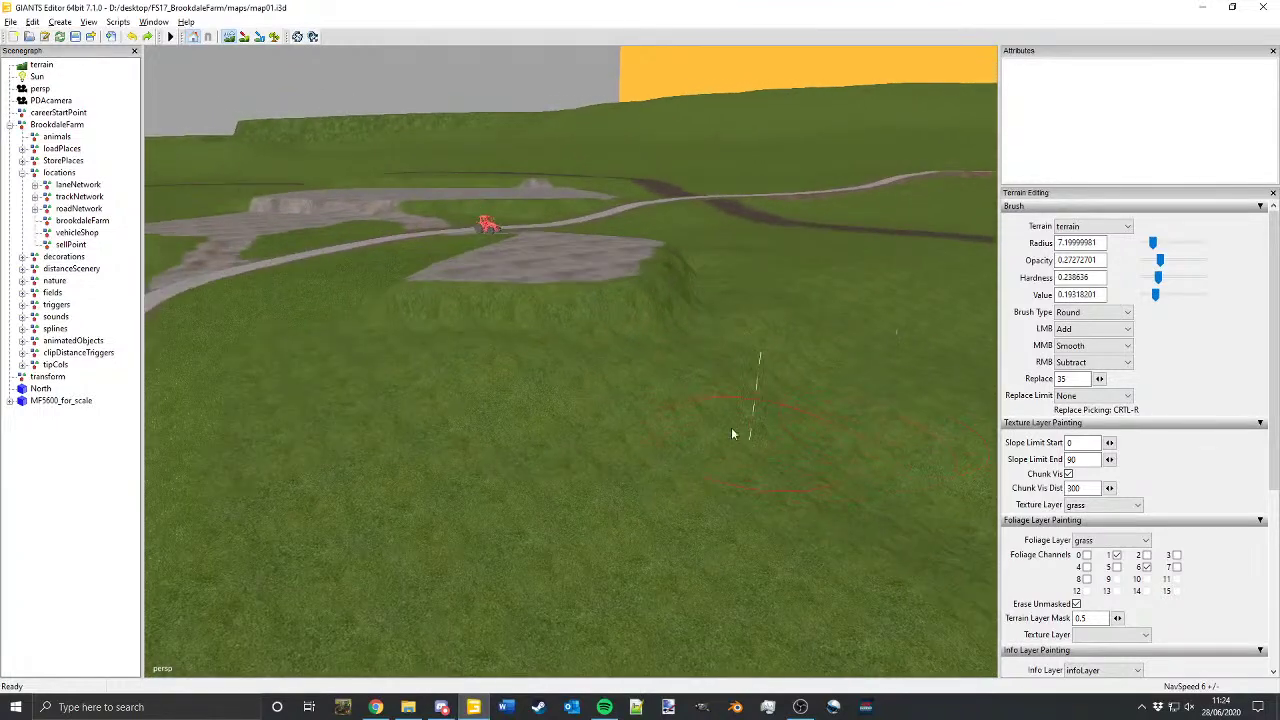
Step: Reduce the brush radius to about 6.45 and smooth the steep bank at the yard's outer corner
{"action": "scroll", "coordinate": [688, 368], "scroll_direction": "down", "scroll_amount": 3}
{"action": "left_click_drag", "start_coordinate": [520, 322], "coordinate": [673, 395], "text": "alt"}
{"action": "middle_click_drag", "start_coordinate": [673, 394], "coordinate": [671, 316]}
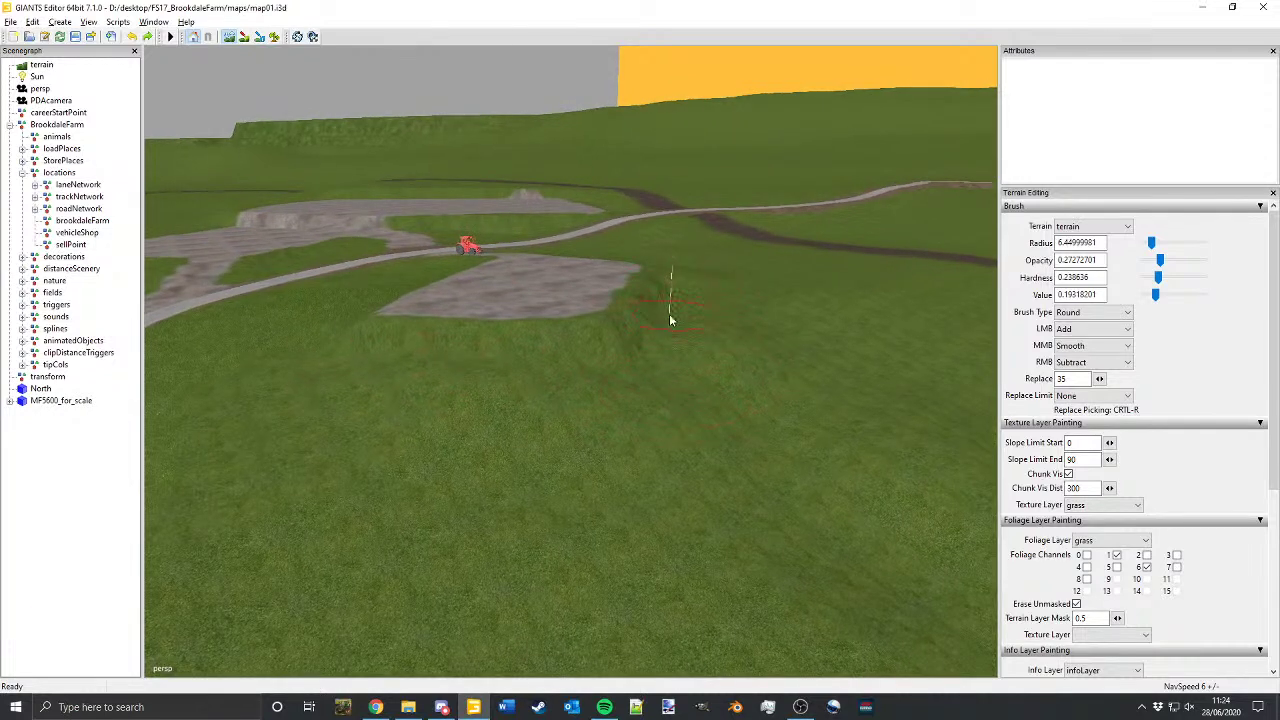
{"action": "mouse_move", "coordinate": [829, 327]}
{"action": "left_mouse_down", "text": "alt"}
{"action": "mouse_move", "coordinate": [610, 471]}
{"action": "mouse_move", "coordinate": [381, 340]}
{"action": "mouse_move", "coordinate": [422, 388]}
{"action": "mouse_move", "coordinate": [771, 399]}
{"action": "left_mouse_up", "text": "alt"}
Step: Enlarge the brush radius to about 8.7 and smooth the slope along the yard's outer edge
{"action": "scroll", "coordinate": [771, 399], "scroll_direction": "up", "scroll_amount": 3}
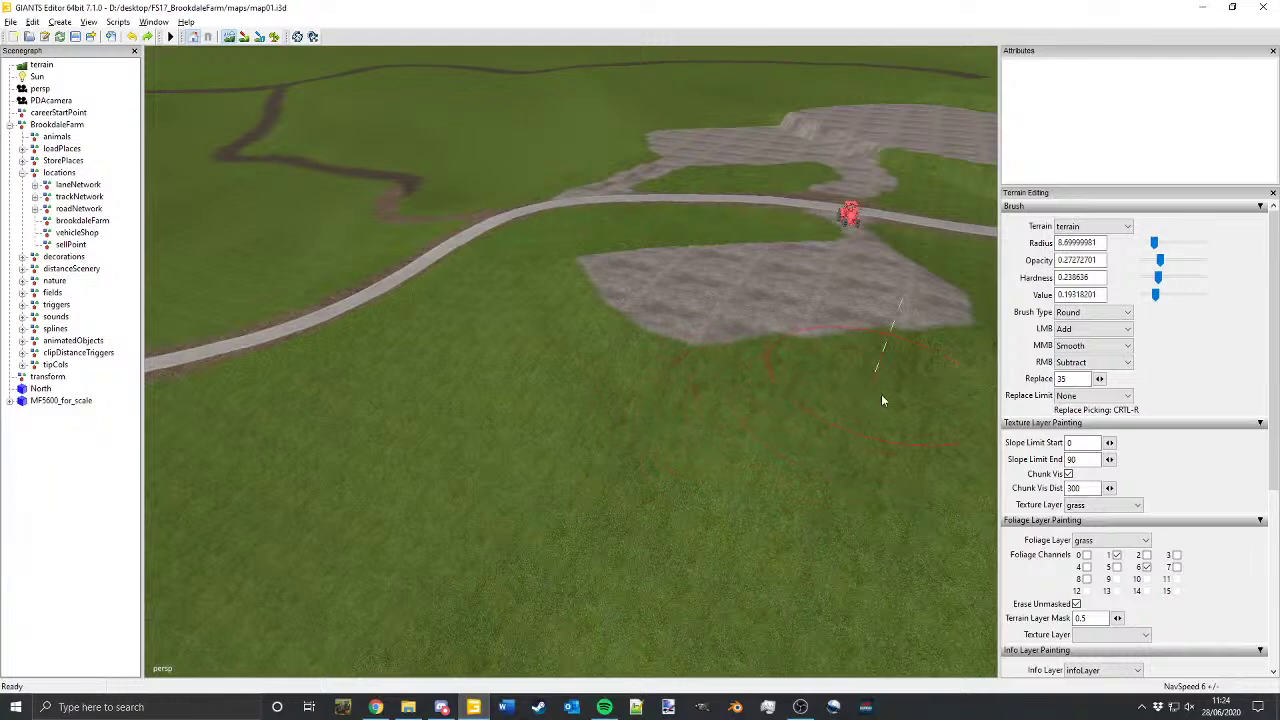
{"action": "middle_click_drag", "start_coordinate": [924, 394], "coordinate": [432, 361], "text": "alt"}
{"action": "mouse_move", "coordinate": [680, 364]}
{"action": "middle_mouse_down"}
{"action": "mouse_move", "coordinate": [711, 370]}
{"action": "mouse_move", "coordinate": [603, 410]}
{"action": "mouse_move", "coordinate": [436, 380]}
{"action": "middle_mouse_up"}
{"action": "left_click_drag", "start_coordinate": [355, 377], "coordinate": [640, 398], "text": "alt"}
{"action": "middle_click_drag", "start_coordinate": [405, 420], "coordinate": [526, 449], "text": "alt"}
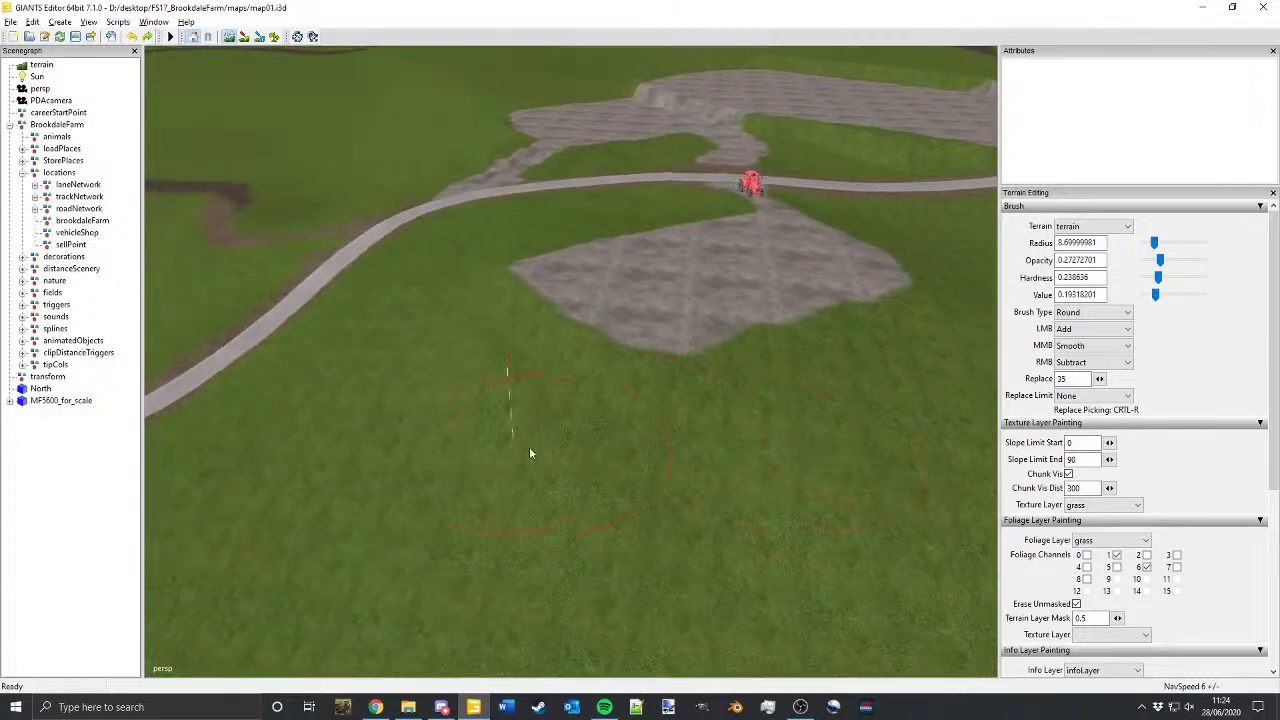
{"action": "mouse_move", "coordinate": [529, 451]}
{"action": "left_mouse_down", "text": "alt"}
{"action": "mouse_move", "coordinate": [798, 458]}
{"action": "mouse_move", "coordinate": [762, 456]}
{"action": "left_mouse_up", "text": "alt"}
{"action": "mouse_move", "coordinate": [443, 429]}
{"action": "middle_mouse_down"}
{"action": "mouse_move", "coordinate": [318, 388]}
{"action": "mouse_move", "coordinate": [280, 360]}
{"action": "mouse_move", "coordinate": [445, 477]}
{"action": "middle_mouse_up"}
Step: Smooth the lower grass hillside between the gravel yard and the surrounding field with the 8.7 radius brush
{"action": "left_click_drag", "start_coordinate": [540, 424], "coordinate": [574, 402], "text": "alt"}
{"action": "mouse_move", "coordinate": [480, 540]}
{"action": "middle_mouse_down", "text": "alt"}
{"action": "mouse_move", "coordinate": [528, 498]}
{"action": "mouse_move", "coordinate": [534, 456]}
{"action": "mouse_move", "coordinate": [498, 160]}
{"action": "middle_mouse_up", "text": "alt"}
{"action": "left_click_drag", "start_coordinate": [547, 225], "coordinate": [798, 240], "text": "alt"}
{"action": "middle_click_drag", "start_coordinate": [798, 240], "coordinate": [590, 206], "text": "alt"}
{"action": "middle_click_drag", "start_coordinate": [702, 291], "coordinate": [660, 310], "text": "alt"}
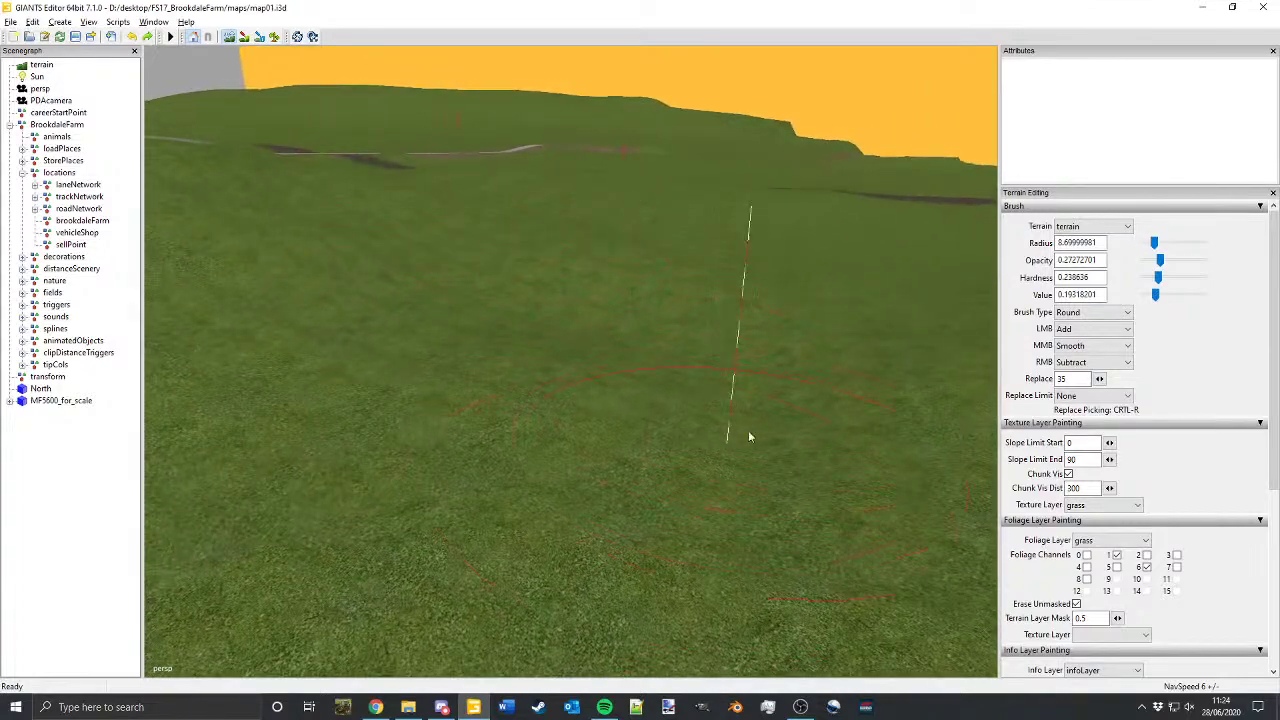
{"action": "mouse_move", "coordinate": [710, 408]}
{"action": "left_mouse_down", "text": "alt"}
{"action": "mouse_move", "coordinate": [912, 392]}
{"action": "mouse_move", "coordinate": [620, 400]}
{"action": "left_mouse_up", "text": "alt"}
{"action": "middle_click_drag", "start_coordinate": [490, 298], "coordinate": [834, 226], "text": "alt"}
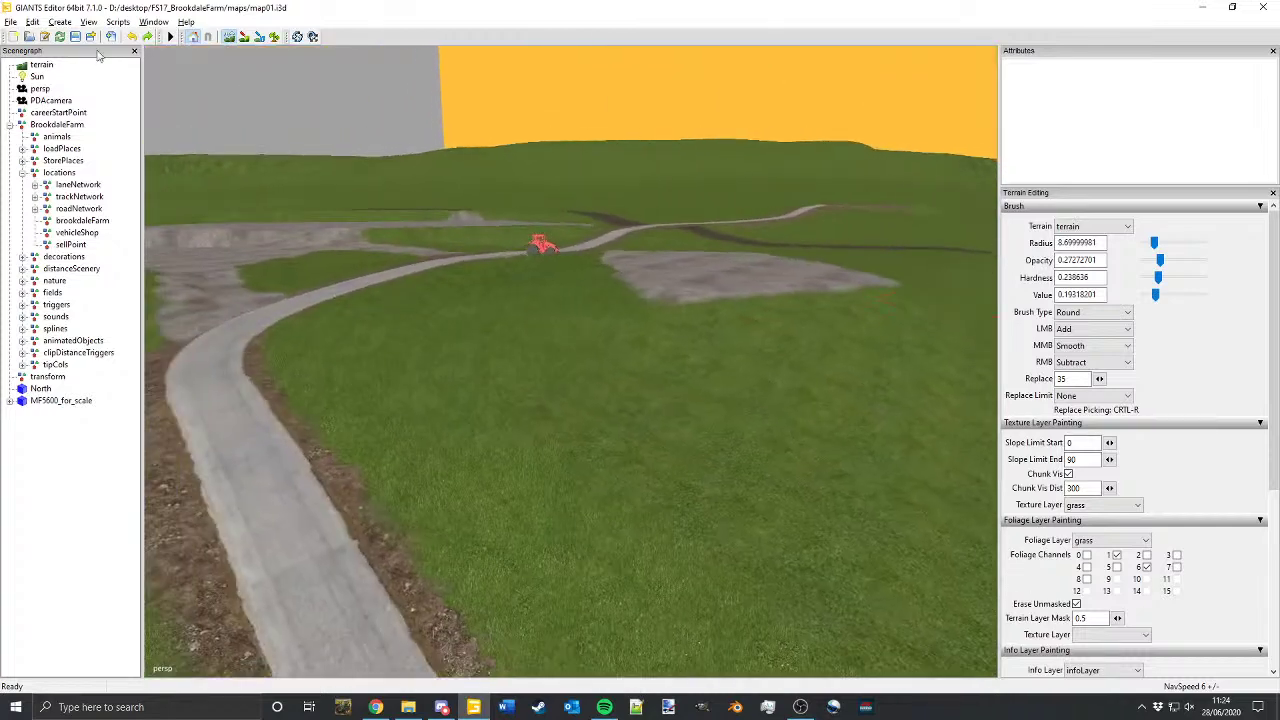
Step: Leave terrain sculpting and save the map
{"action": "left_click", "coordinate": [229, 41]}
{"action": "middle_click_drag", "start_coordinate": [315, 193], "coordinate": [330, 286], "text": "alt"}
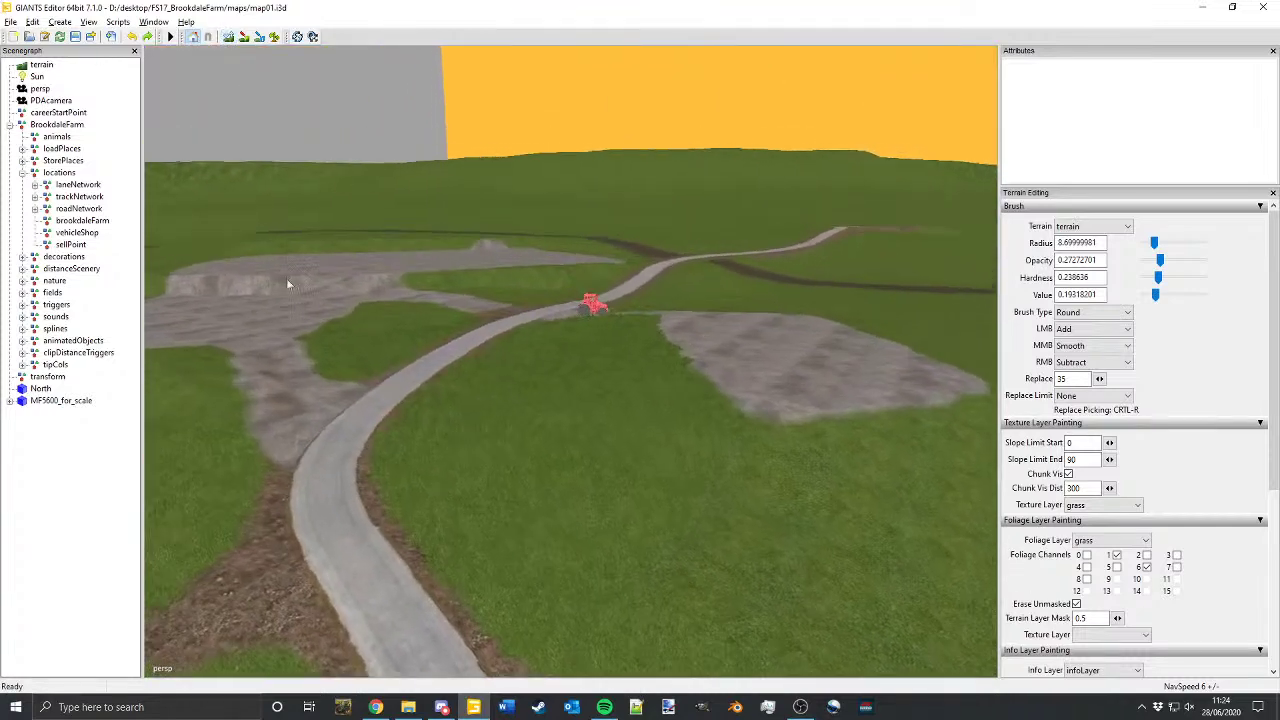
{"action": "left_click", "coordinate": [77, 40]}
Step: Switch to foliage painting, reduce the brush radius to about 1.7 and paint grass along the gravel yard's edge beside the tractor
{"action": "middle_click_drag", "start_coordinate": [661, 379], "coordinate": [614, 490], "text": "alt"}
{"action": "scroll", "coordinate": [757, 229], "scroll_direction": "up", "scroll_amount": 5}
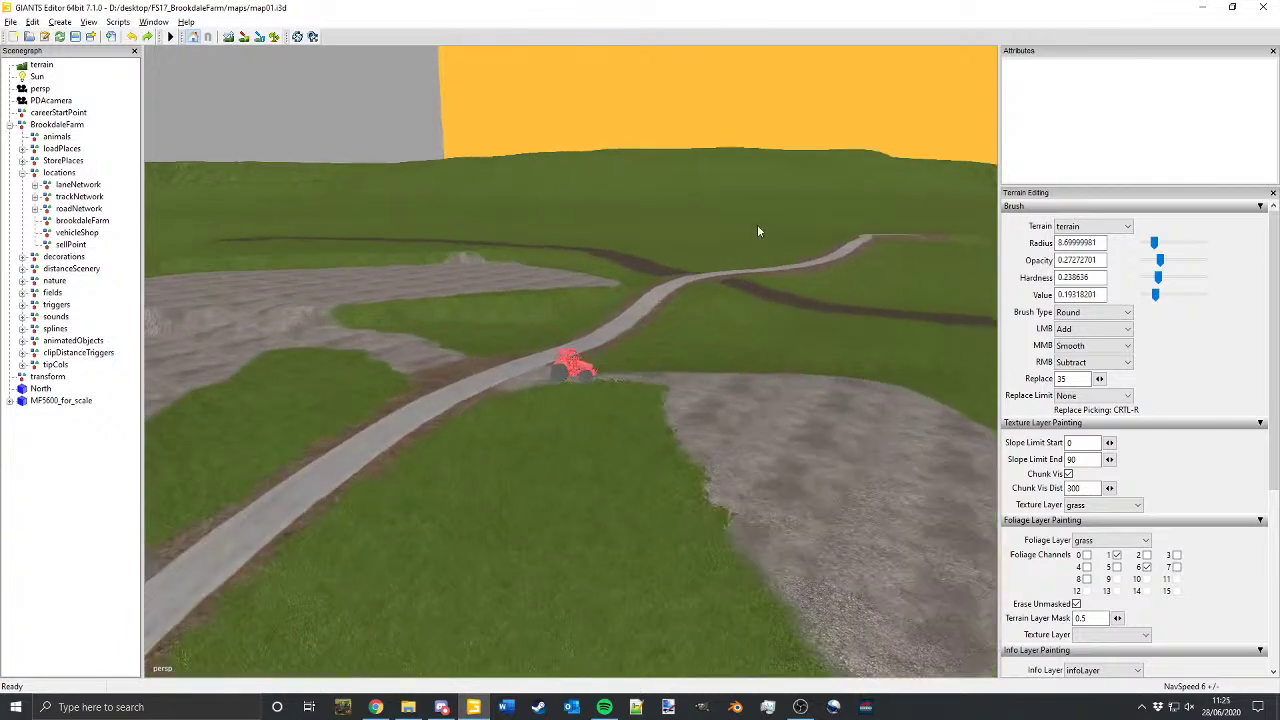
{"action": "middle_click_drag", "start_coordinate": [711, 228], "coordinate": [574, 328], "text": "alt"}
{"action": "left_click_drag", "start_coordinate": [573, 328], "coordinate": [543, 287], "text": "alt"}
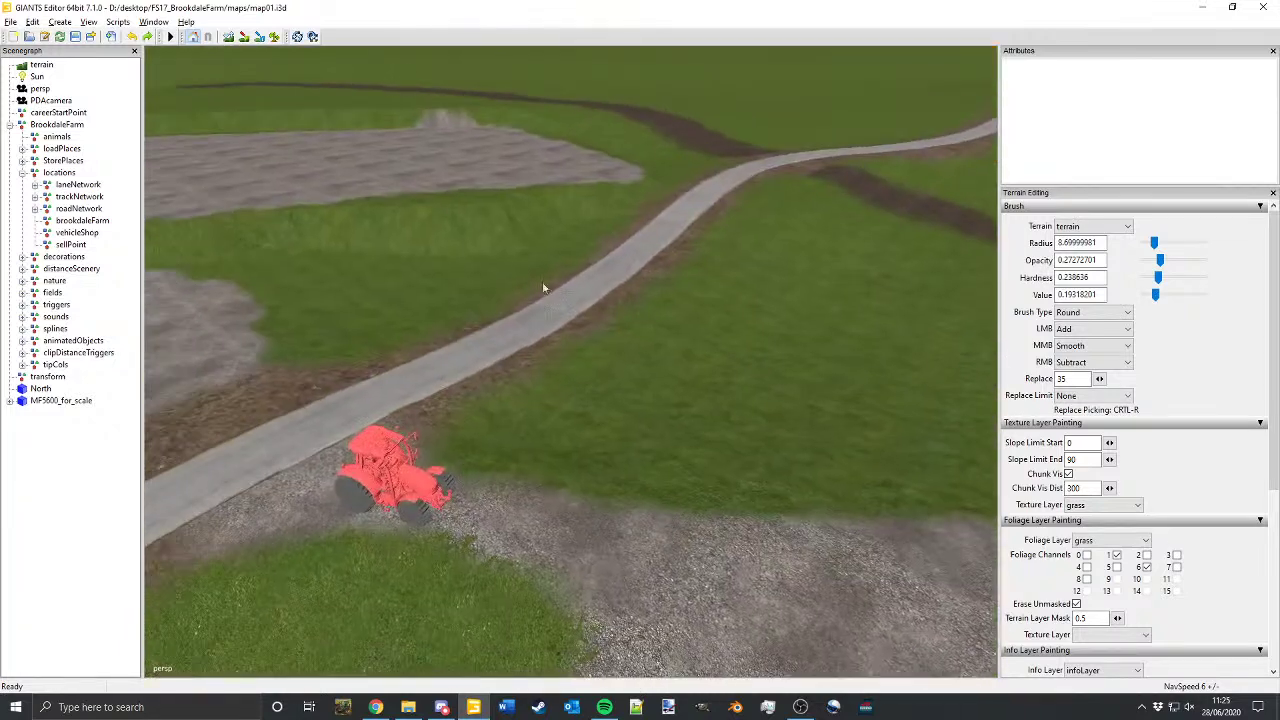
{"action": "left_click", "coordinate": [275, 38]}
{"action": "scroll", "coordinate": [567, 302], "scroll_direction": "down", "scroll_amount": 5}
{"action": "scroll", "coordinate": [605, 376], "scroll_direction": "down", "scroll_amount": 5, "text": "shift"}
{"action": "left_click_drag", "start_coordinate": [520, 414], "coordinate": [517, 436], "text": "alt"}
{"action": "middle_click_drag", "start_coordinate": [517, 436], "coordinate": [682, 564], "text": "alt"}
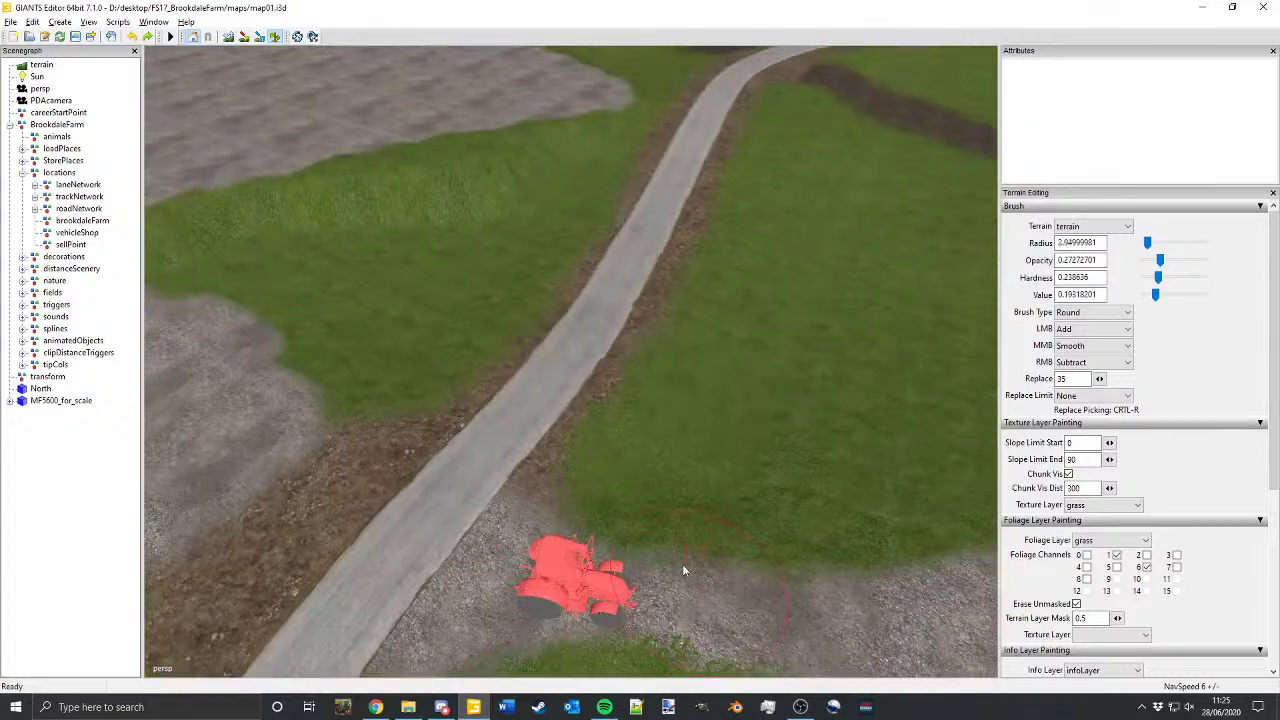
{"action": "scroll", "coordinate": [628, 431], "scroll_direction": "down", "scroll_amount": 6}
{"action": "left_click_drag", "start_coordinate": [564, 425], "coordinate": [564, 472], "text": "alt"}
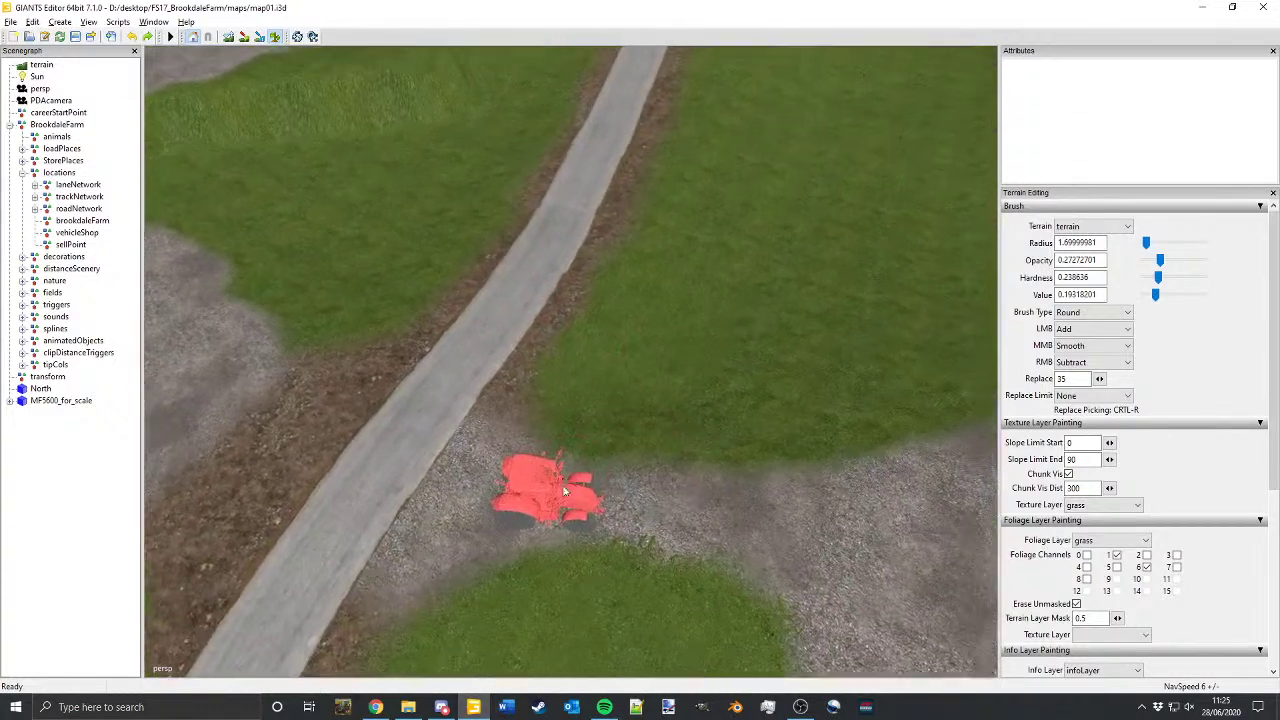
{"action": "scroll", "coordinate": [564, 472], "scroll_direction": "up", "scroll_amount": 3}
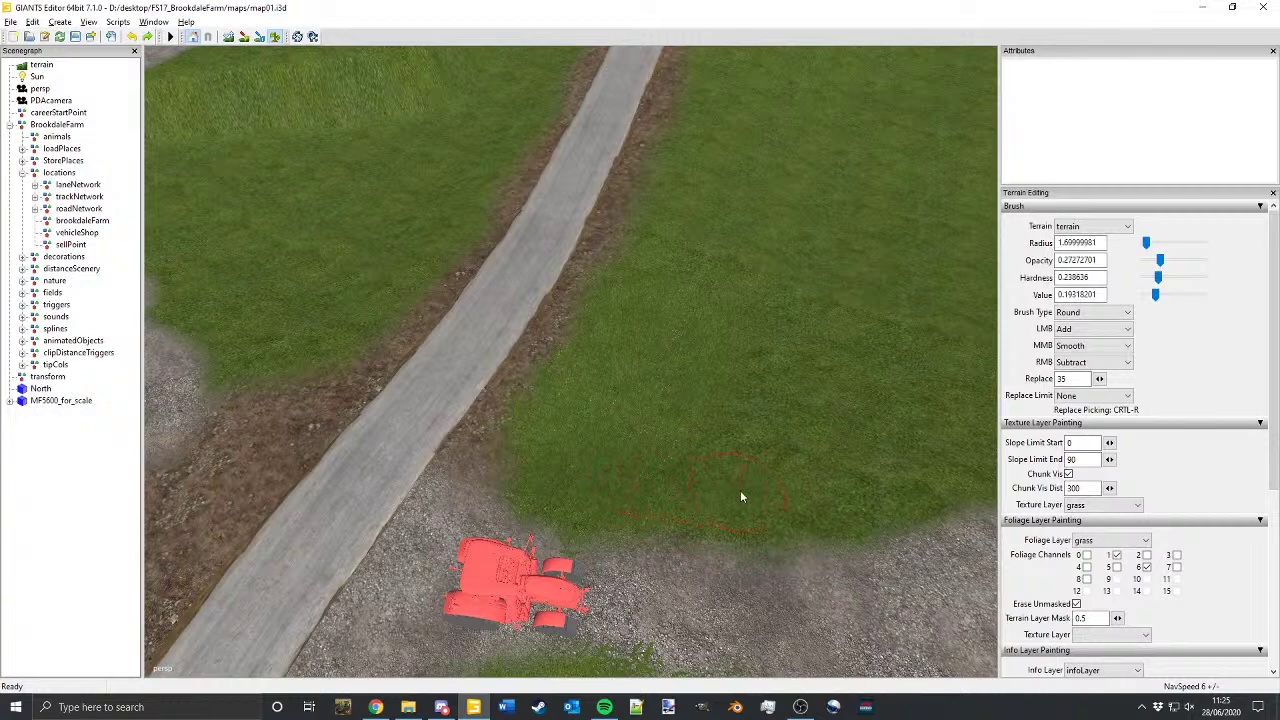
Step: Enlarge the brush radius to about 2.95 and paint grass foliage over the ground between the tractor's gravel yard and the road
{"action": "scroll", "coordinate": [575, 570], "scroll_direction": "down", "scroll_amount": 2, "text": "shift"}
{"action": "mouse_move", "coordinate": [798, 574]}
{"action": "left_mouse_down", "text": "alt"}
{"action": "mouse_move", "coordinate": [752, 550]}
{"action": "mouse_move", "coordinate": [629, 556]}
{"action": "mouse_move", "coordinate": [648, 482]}
{"action": "left_mouse_up", "text": "alt"}
{"action": "scroll", "coordinate": [667, 426], "scroll_direction": "up", "scroll_amount": 7, "text": "shift"}
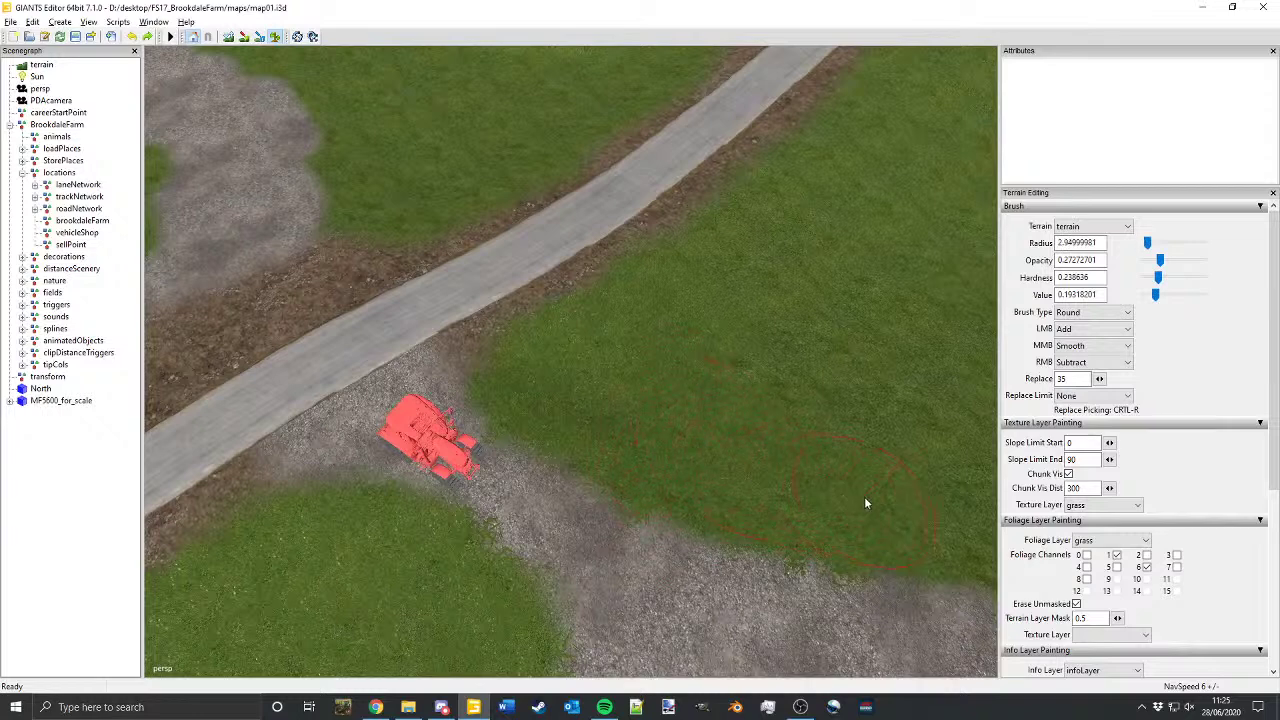
{"action": "middle_click_drag", "start_coordinate": [866, 503], "coordinate": [543, 393], "text": "alt"}
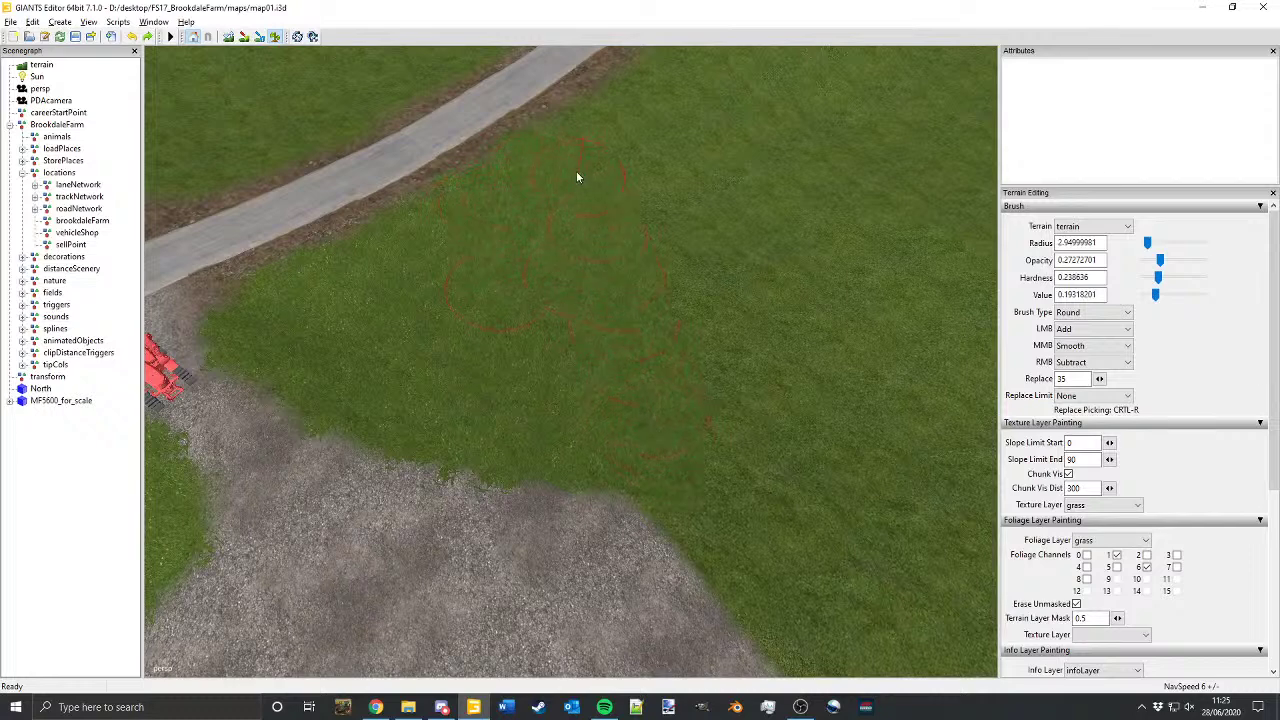
{"action": "left_click_drag", "start_coordinate": [573, 150], "coordinate": [405, 530], "text": "alt"}
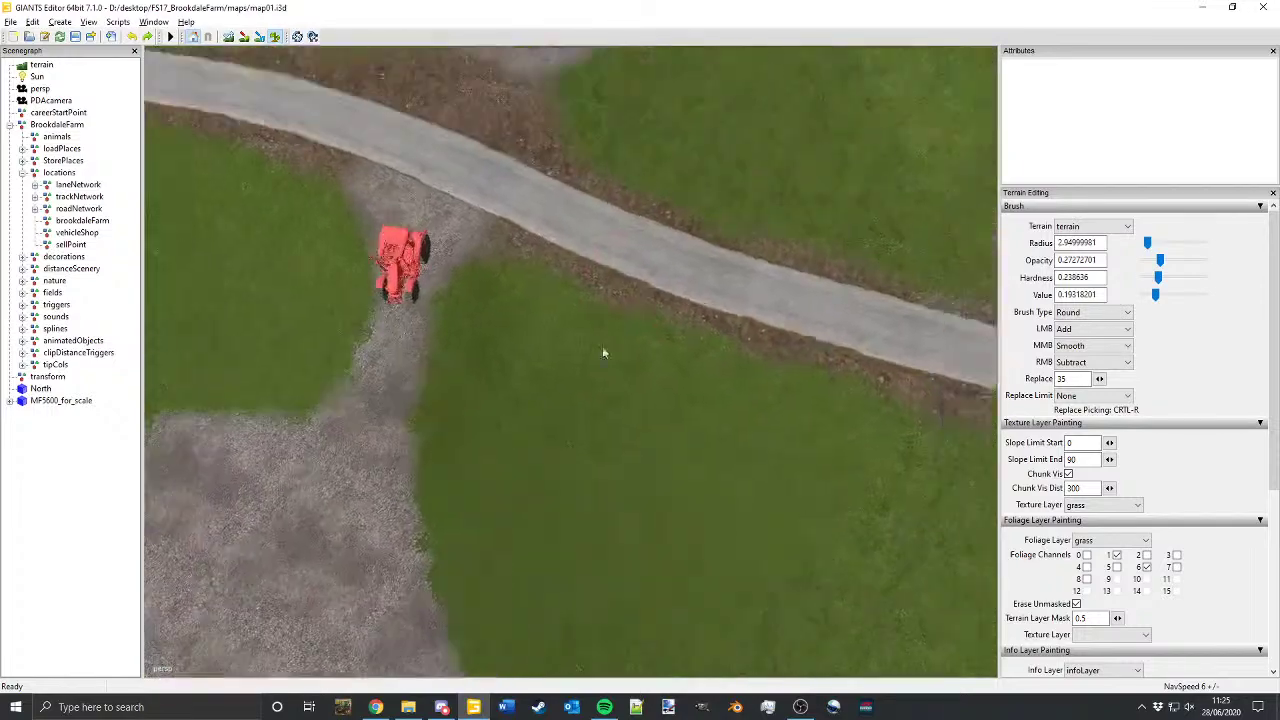
{"action": "middle_click_drag", "start_coordinate": [602, 348], "coordinate": [588, 494], "text": "alt"}
{"action": "left_click_drag", "start_coordinate": [600, 360], "coordinate": [539, 124], "text": "alt"}
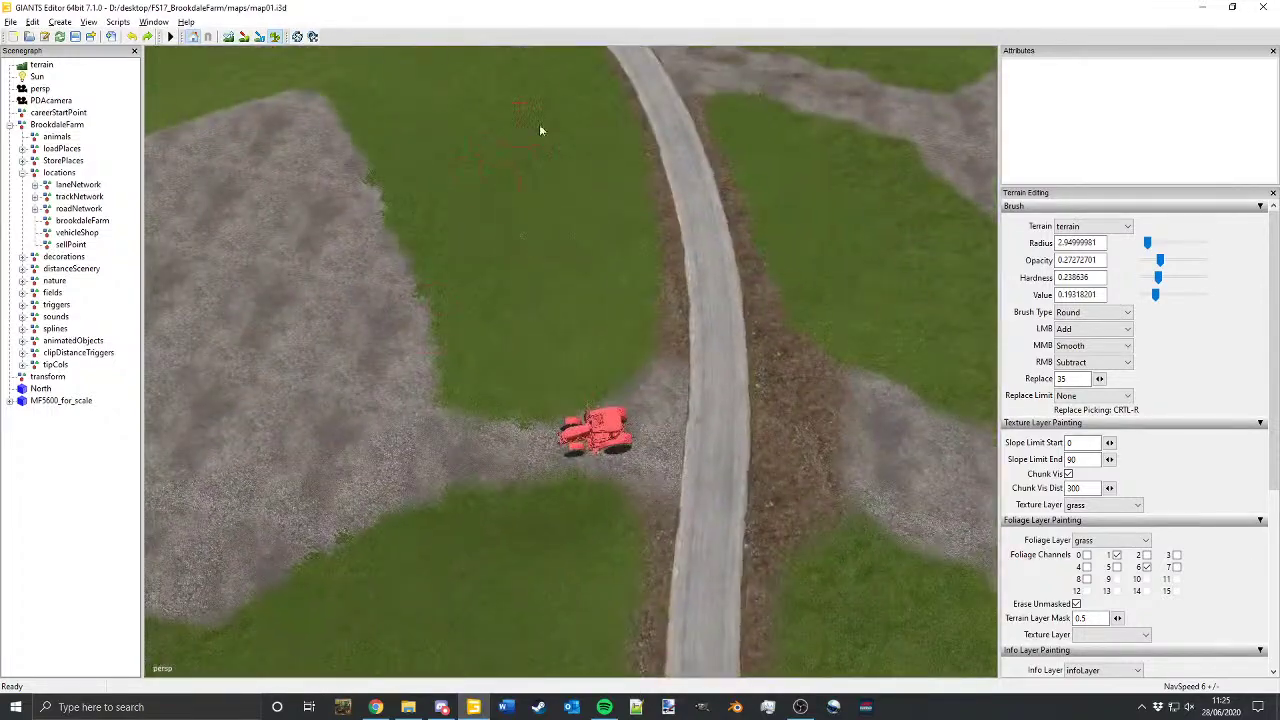
{"action": "left_click_drag", "start_coordinate": [616, 346], "coordinate": [589, 283], "text": "alt"}
{"action": "right_click_drag", "start_coordinate": [589, 287], "coordinate": [682, 100], "text": "alt"}
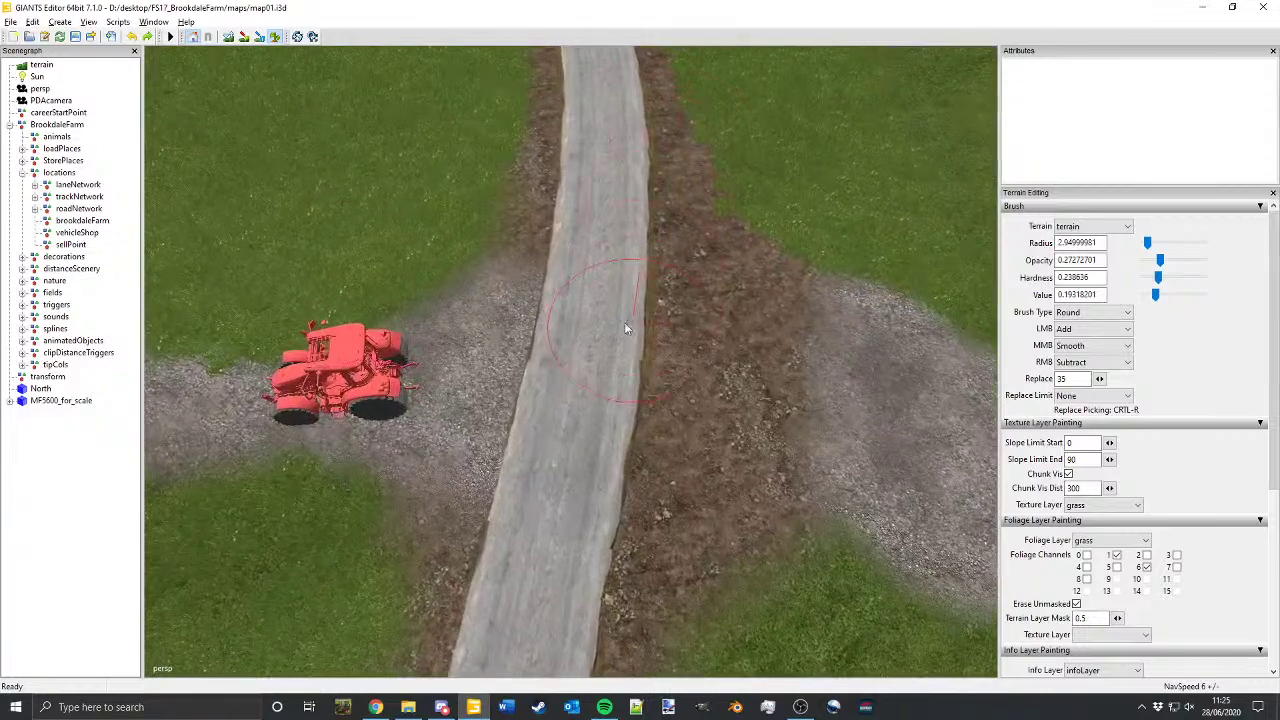
{"action": "left_click_drag", "start_coordinate": [626, 329], "coordinate": [560, 140], "text": "alt"}
{"action": "middle_click_drag", "start_coordinate": [579, 357], "coordinate": [458, 15], "text": "alt"}
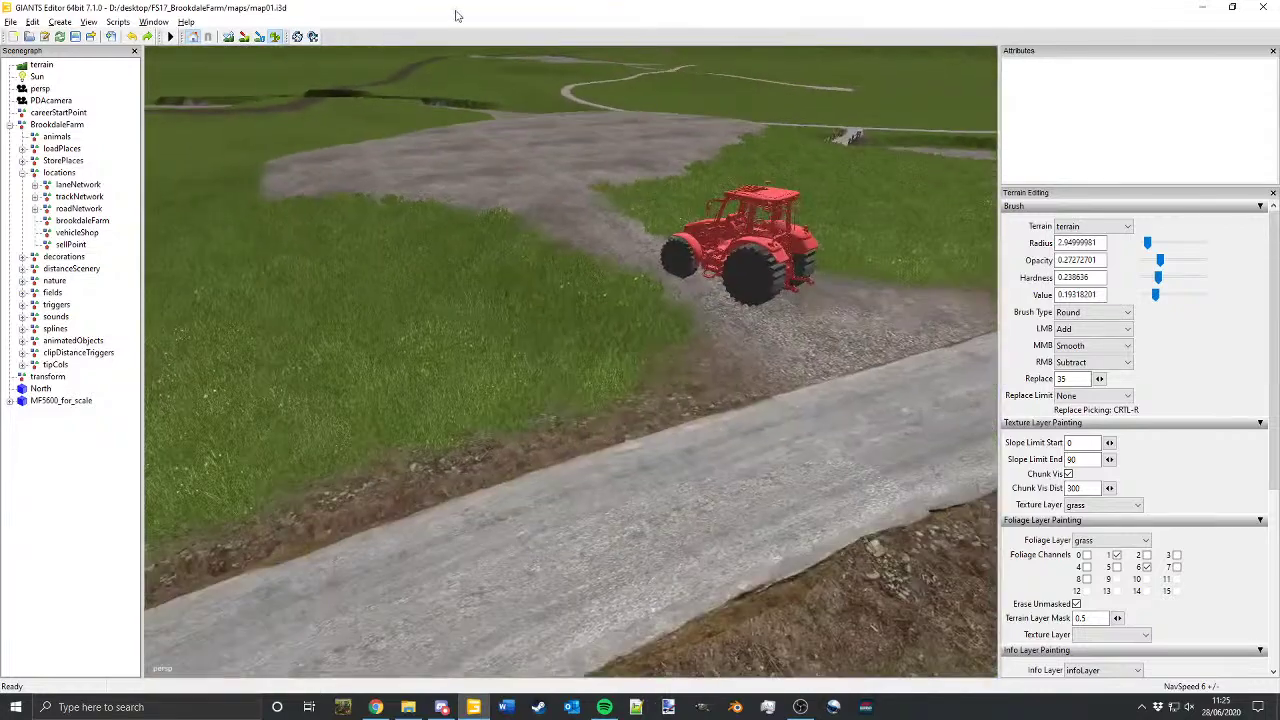
Step: Leave foliage painting and save the map
{"action": "left_click", "coordinate": [275, 37]}
{"action": "left_click_drag", "start_coordinate": [480, 320], "coordinate": [690, 258], "text": "alt"}
{"action": "left_click", "coordinate": [75, 37]}
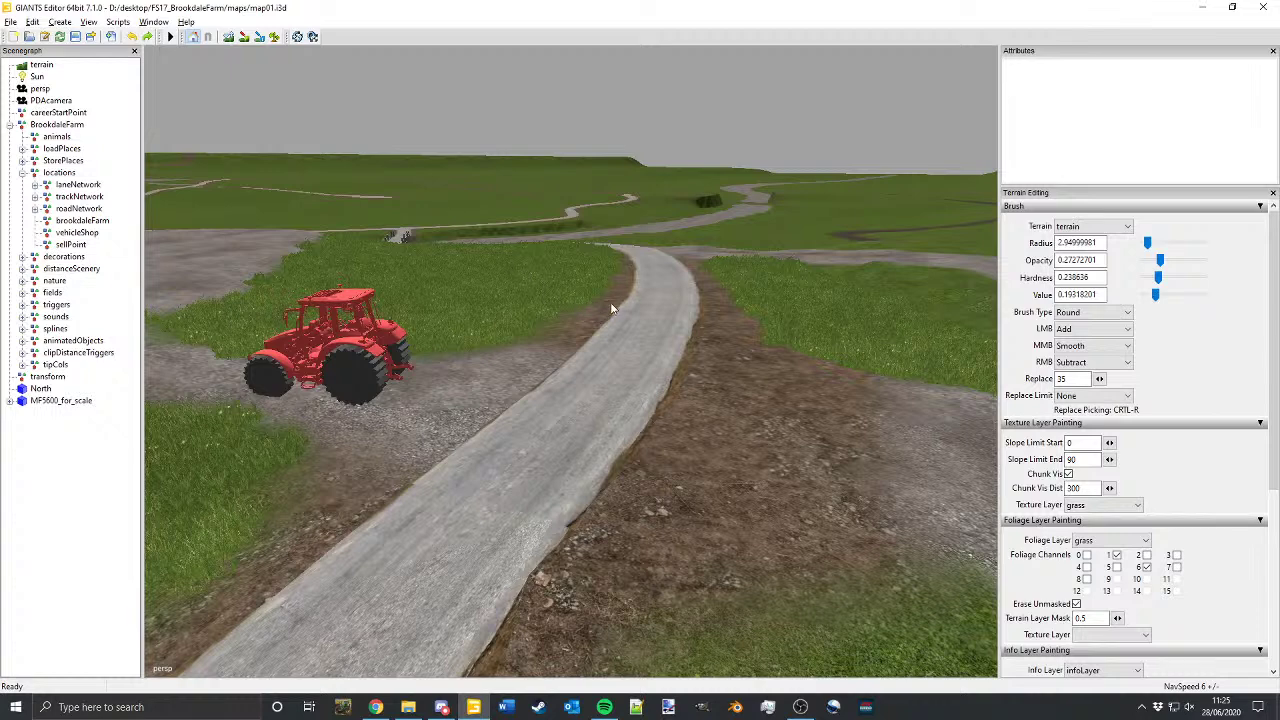
Step: Inspect the road surface and its dirt verges at the gravel entrance beside the tractor
{"action": "left_click_drag", "start_coordinate": [605, 347], "coordinate": [651, 326], "text": "alt"}
{"action": "middle_click_drag", "start_coordinate": [651, 326], "coordinate": [774, 236], "text": "alt"}
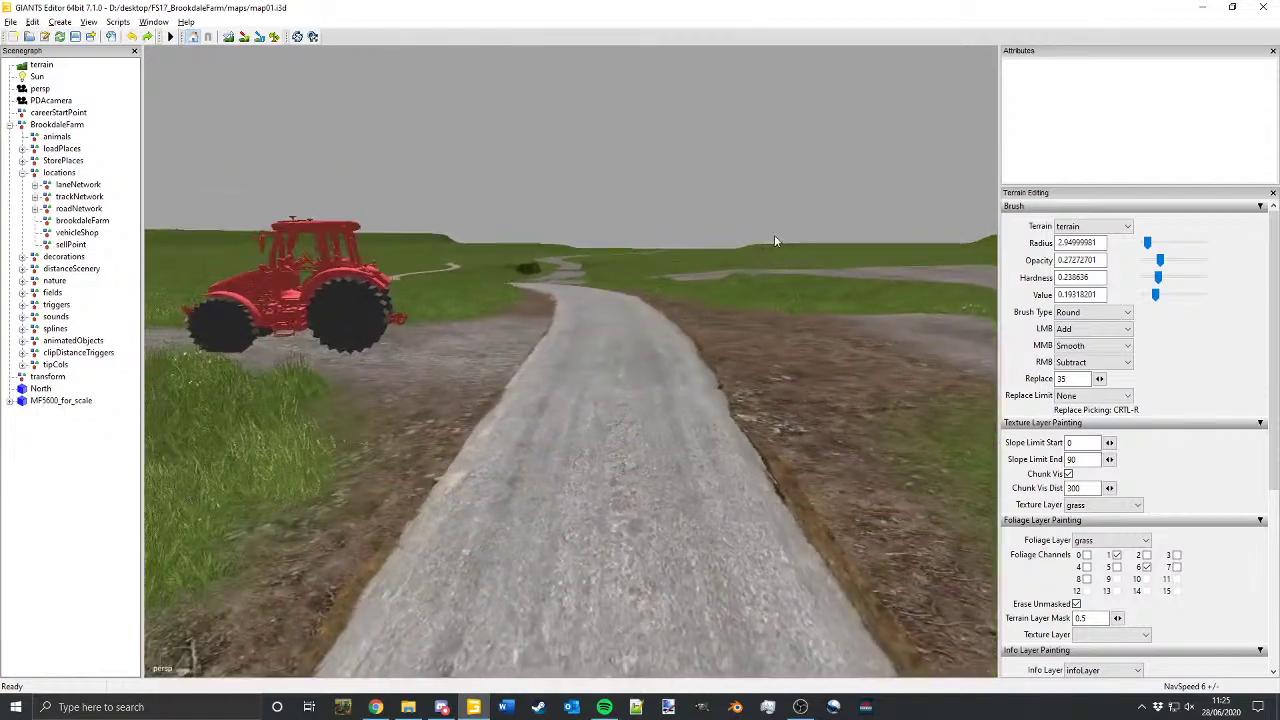
{"action": "left_click_drag", "start_coordinate": [775, 240], "coordinate": [624, 264], "text": "alt"}
{"action": "middle_click_drag", "start_coordinate": [624, 264], "coordinate": [415, 316], "text": "alt"}
{"action": "left_click_drag", "start_coordinate": [415, 316], "coordinate": [556, 309], "text": "alt"}
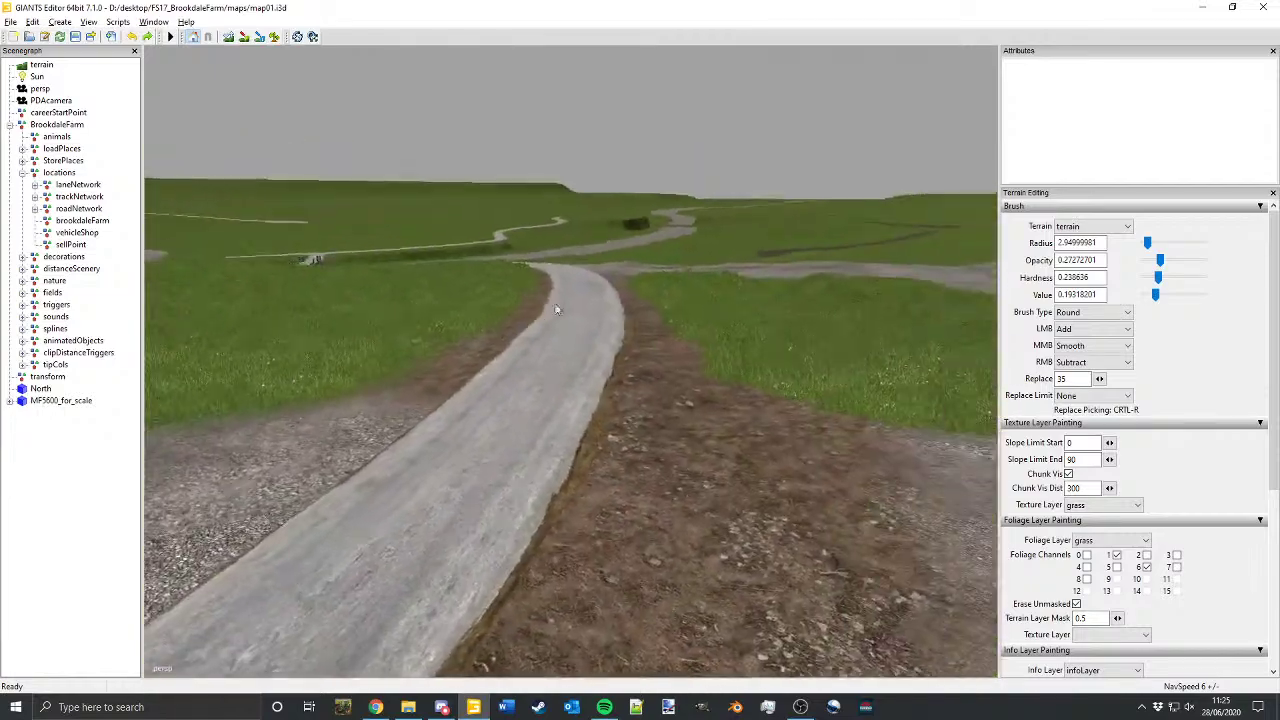
{"action": "middle_click_drag", "start_coordinate": [556, 309], "coordinate": [586, 235], "text": "alt"}
{"action": "left_click_drag", "start_coordinate": [586, 235], "coordinate": [631, 247], "text": "alt"}
{"action": "middle_click_drag", "start_coordinate": [631, 247], "coordinate": [475, 403], "text": "alt"}
{"action": "left_click_drag", "start_coordinate": [475, 403], "coordinate": [565, 304], "text": "alt"}
Step: Switch to terrain sculpting with a brush radius of about 2.7 and raise the dirt bank along the road edge opposite the tractor
{"action": "left_click", "coordinate": [229, 37]}
{"action": "mouse_move", "coordinate": [668, 258]}
{"action": "left_mouse_down", "text": "alt"}
{"action": "mouse_move", "coordinate": [546, 306]}
{"action": "mouse_move", "coordinate": [641, 338]}
{"action": "left_mouse_up", "text": "alt"}
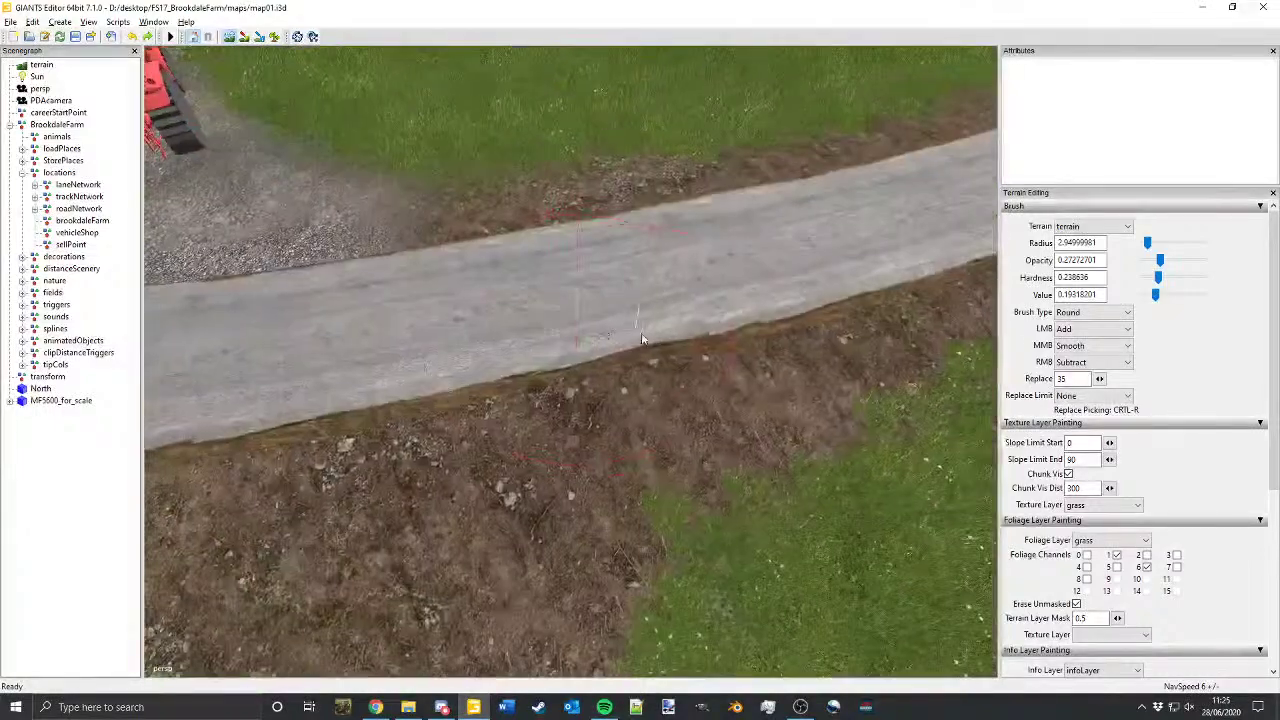
{"action": "right_click_drag", "start_coordinate": [641, 338], "coordinate": [491, 411], "text": "alt"}
{"action": "scroll", "coordinate": [490, 408], "scroll_direction": "down", "scroll_amount": 1}
{"action": "middle_click_drag", "start_coordinate": [466, 400], "coordinate": [675, 372], "text": "alt"}
{"action": "right_click_drag", "start_coordinate": [675, 372], "coordinate": [695, 300], "text": "alt"}
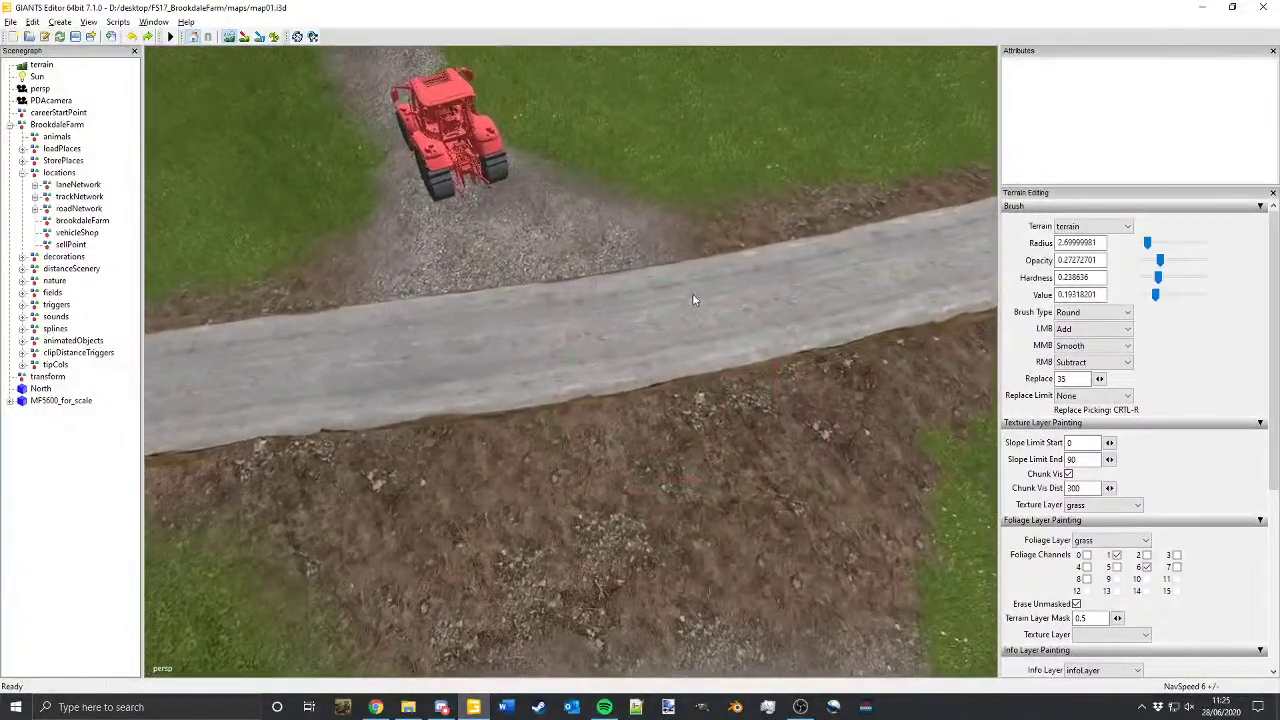
{"action": "left_click", "coordinate": [372, 467]}
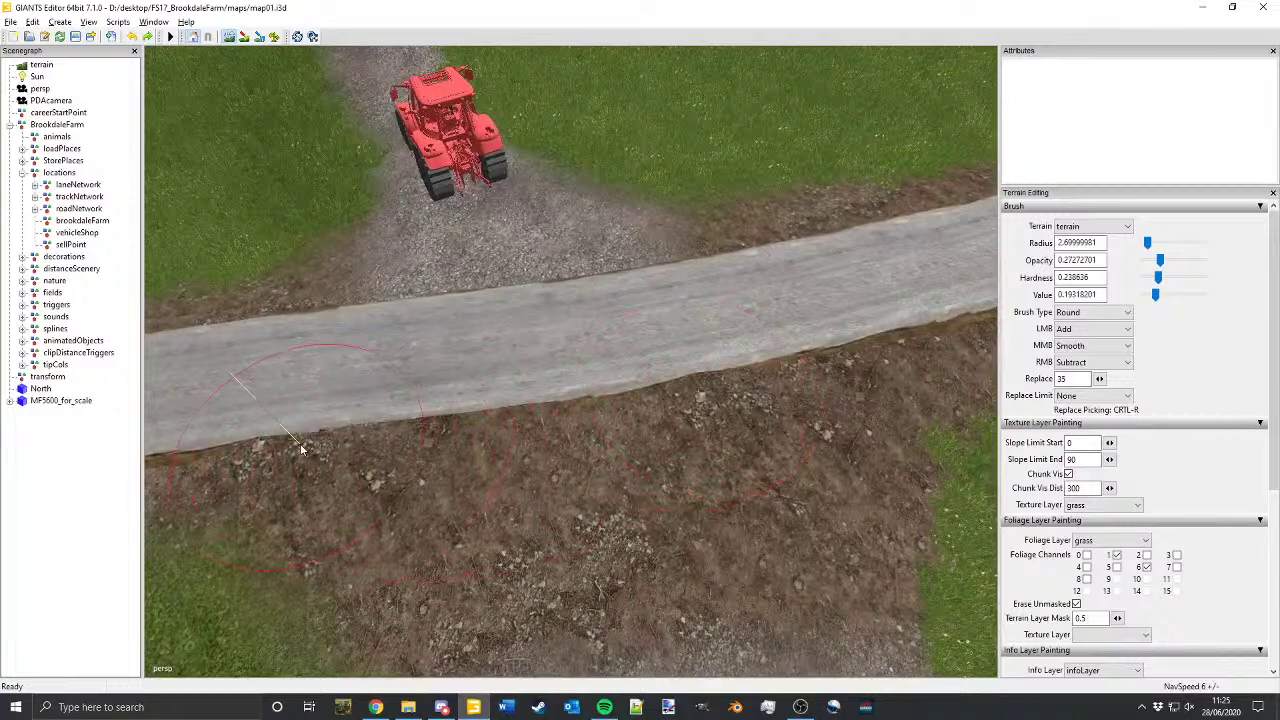
{"action": "left_click_drag", "start_coordinate": [706, 346], "coordinate": [714, 354], "text": "alt"}
{"action": "middle_click_drag", "start_coordinate": [714, 354], "coordinate": [594, 382], "text": "alt"}
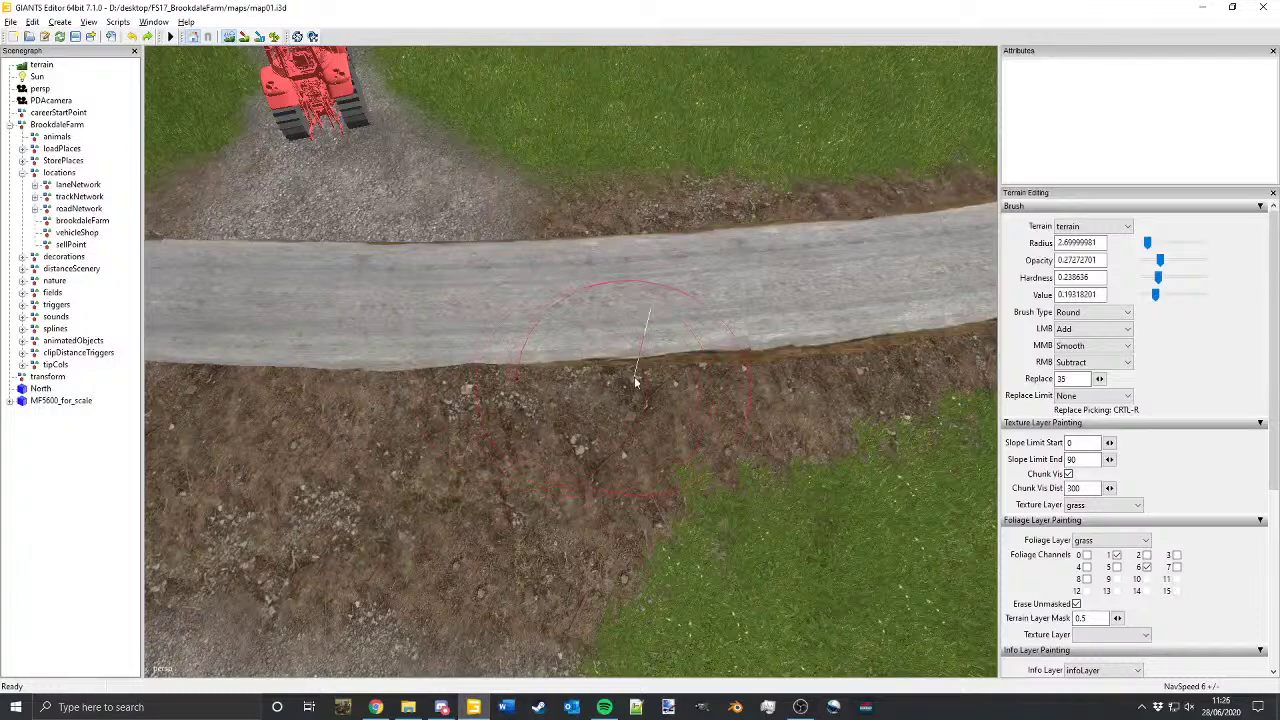
{"action": "left_click", "coordinate": [635, 380]}
{"action": "left_click", "coordinate": [795, 376]}
Step: Lower the high verge farther along the road, then touch up the road edge with a brush radius of about 2.45
{"action": "middle_click_drag", "start_coordinate": [497, 377], "coordinate": [744, 344], "text": "alt"}
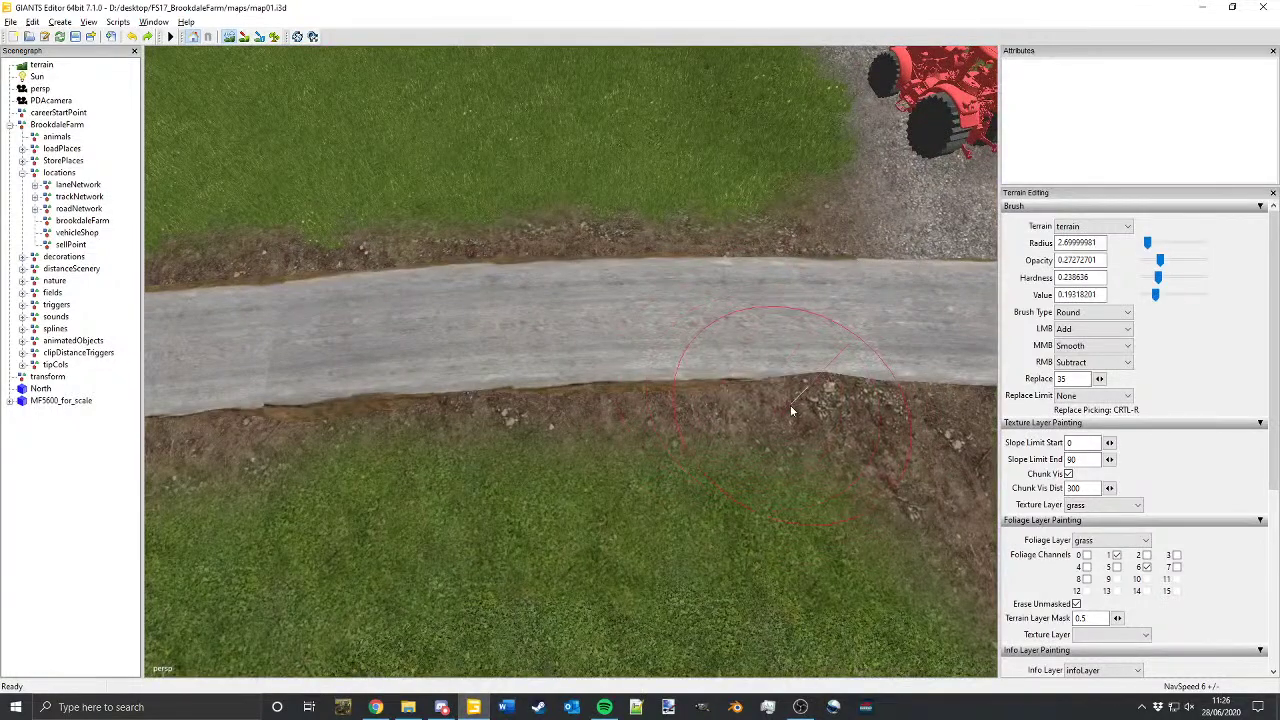
{"action": "right_click_drag", "start_coordinate": [800, 400], "coordinate": [838, 390]}
{"action": "scroll", "coordinate": [815, 370], "scroll_direction": "down", "scroll_amount": 1}
{"action": "mouse_move", "coordinate": [842, 389]}
{"action": "middle_mouse_down", "text": "alt"}
{"action": "mouse_move", "coordinate": [785, 370]}
{"action": "mouse_move", "coordinate": [638, 371]}
{"action": "middle_mouse_up", "text": "alt"}
{"action": "left_click", "coordinate": [827, 374]}
{"action": "left_click_drag", "start_coordinate": [638, 371], "coordinate": [742, 348], "text": "alt"}
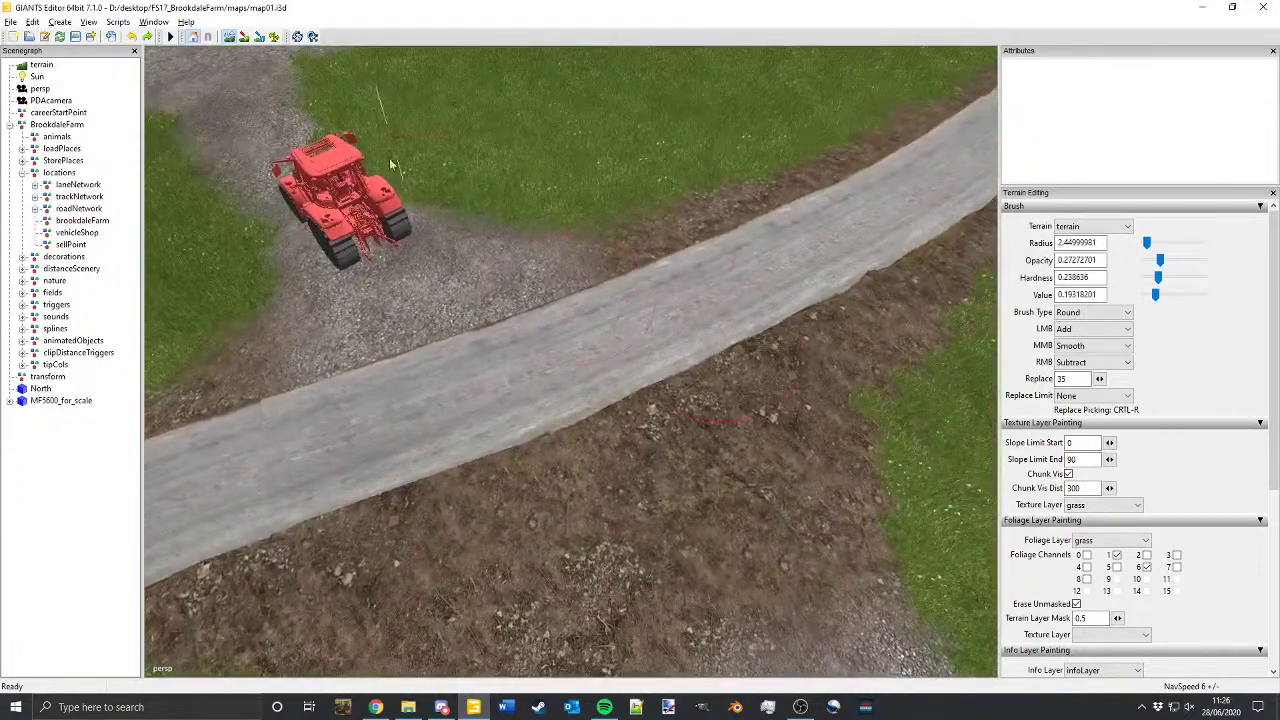
Step: Switch to texture painting and cover the dirt entrance opposite the tractor with gravel, using a brush radius of about 1.7
{"action": "left_click_drag", "start_coordinate": [401, 203], "coordinate": [526, 293], "text": "alt"}
{"action": "scroll", "coordinate": [526, 293], "scroll_direction": "down", "scroll_amount": 4}
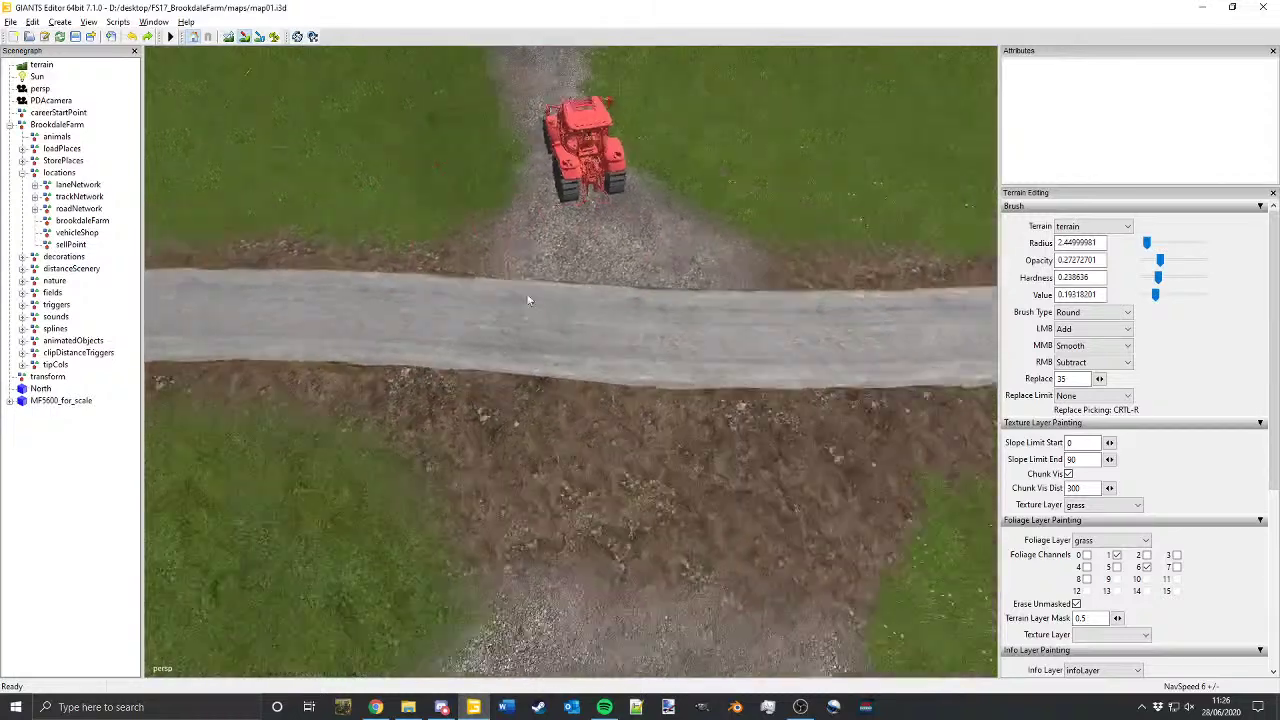
{"action": "left_click", "coordinate": [1100, 505]}
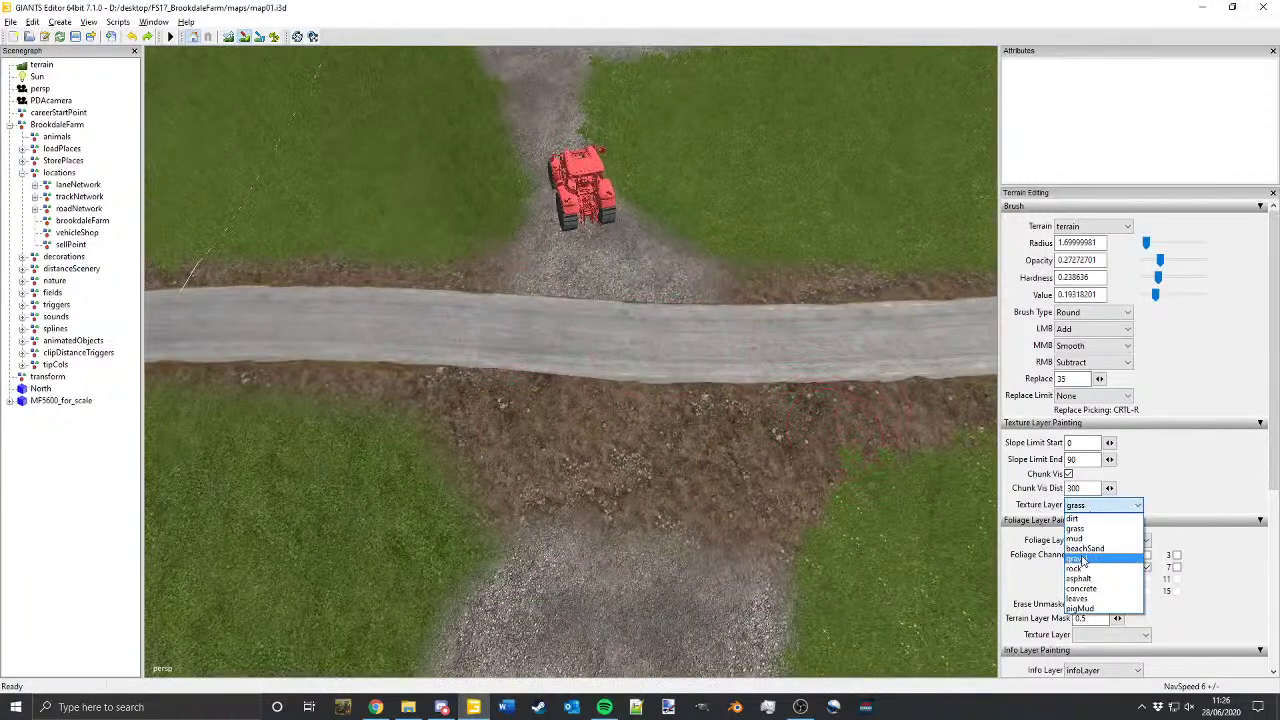
{"action": "left_click", "coordinate": [1080, 559]}
{"action": "middle_click_drag", "start_coordinate": [620, 251], "coordinate": [587, 343], "text": "alt"}
{"action": "mouse_move", "coordinate": [578, 372]}
{"action": "left_mouse_down"}
{"action": "mouse_move", "coordinate": [540, 465]}
{"action": "mouse_move", "coordinate": [569, 377]}
{"action": "mouse_move", "coordinate": [671, 406]}
{"action": "mouse_move", "coordinate": [757, 369]}
{"action": "left_mouse_up"}
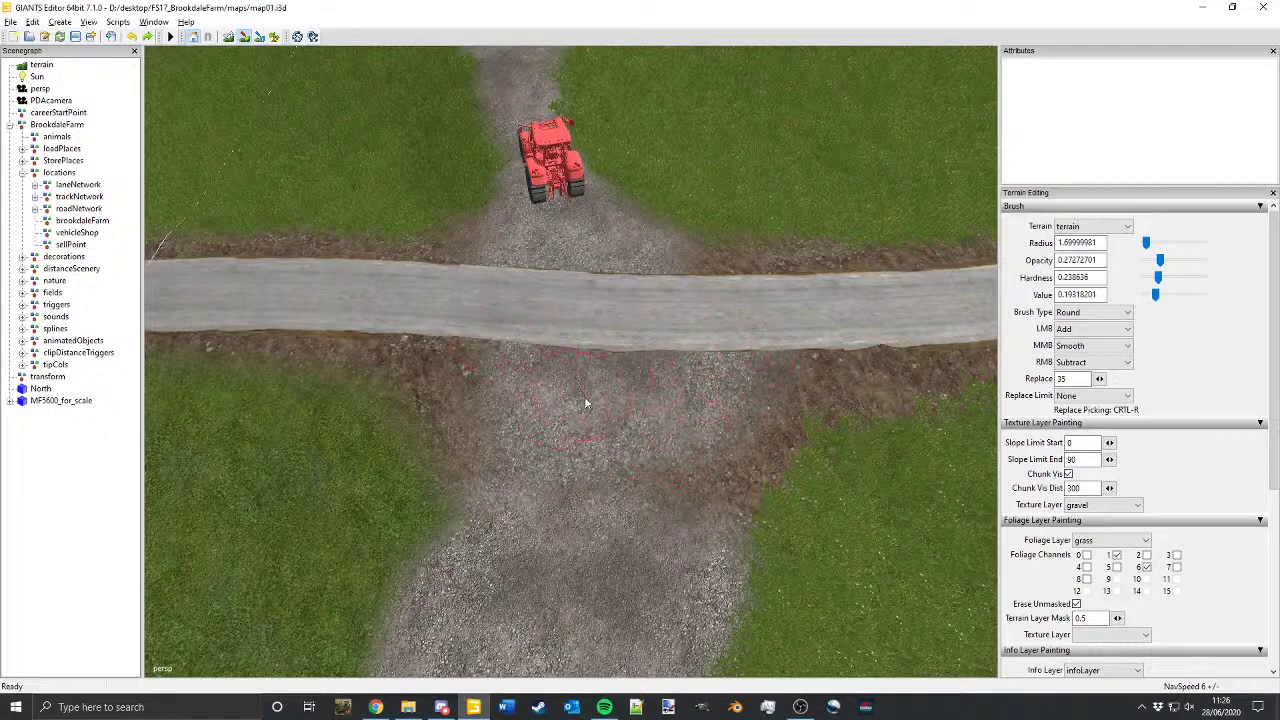
{"action": "mouse_move", "coordinate": [643, 418]}
{"action": "left_mouse_down"}
{"action": "mouse_move", "coordinate": [654, 470]}
{"action": "mouse_move", "coordinate": [685, 506]}
{"action": "mouse_move", "coordinate": [372, 505]}
{"action": "left_mouse_up"}
Step: Paint the dirt texture along both edges of the gravel entrance where it meets the road
{"action": "scroll", "coordinate": [590, 440], "scroll_direction": "down", "scroll_amount": 2}
{"action": "middle_click_drag", "start_coordinate": [590, 440], "coordinate": [377, 233], "text": "alt"}
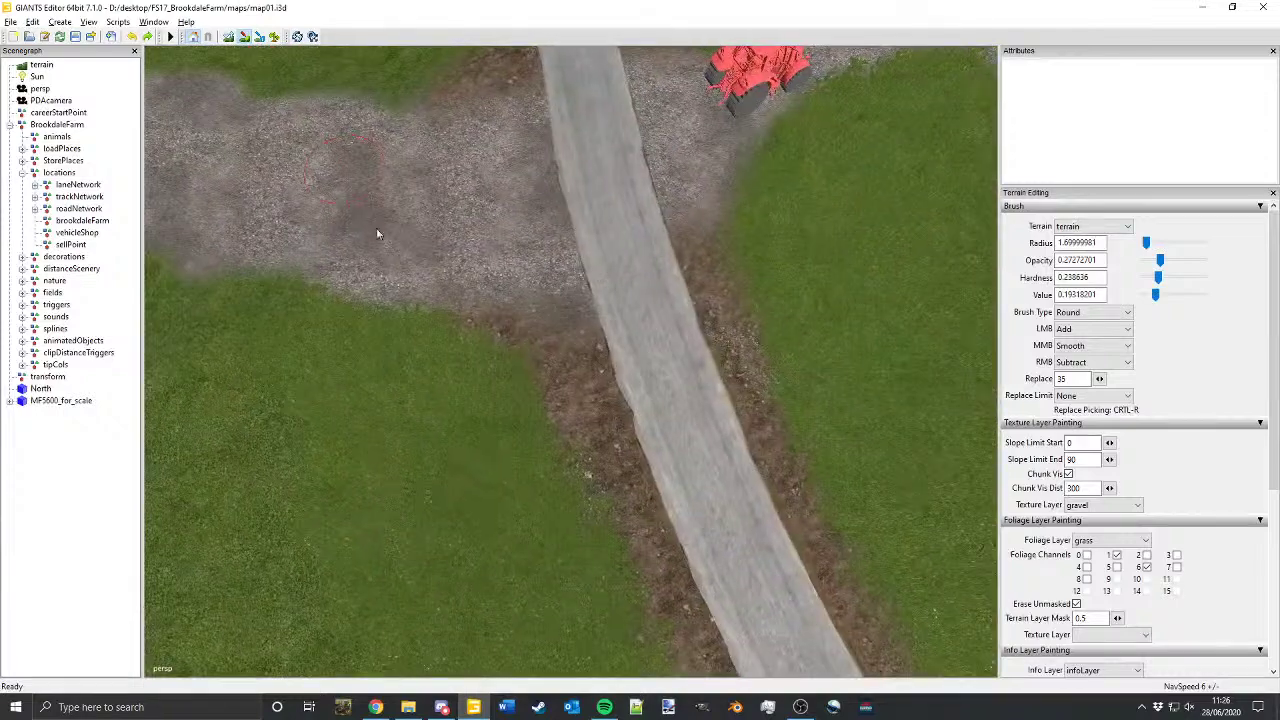
{"action": "left_click", "coordinate": [1101, 508]}
{"action": "left_click", "coordinate": [1091, 521]}
{"action": "middle_click_drag", "start_coordinate": [596, 284], "coordinate": [672, 388], "text": "alt"}
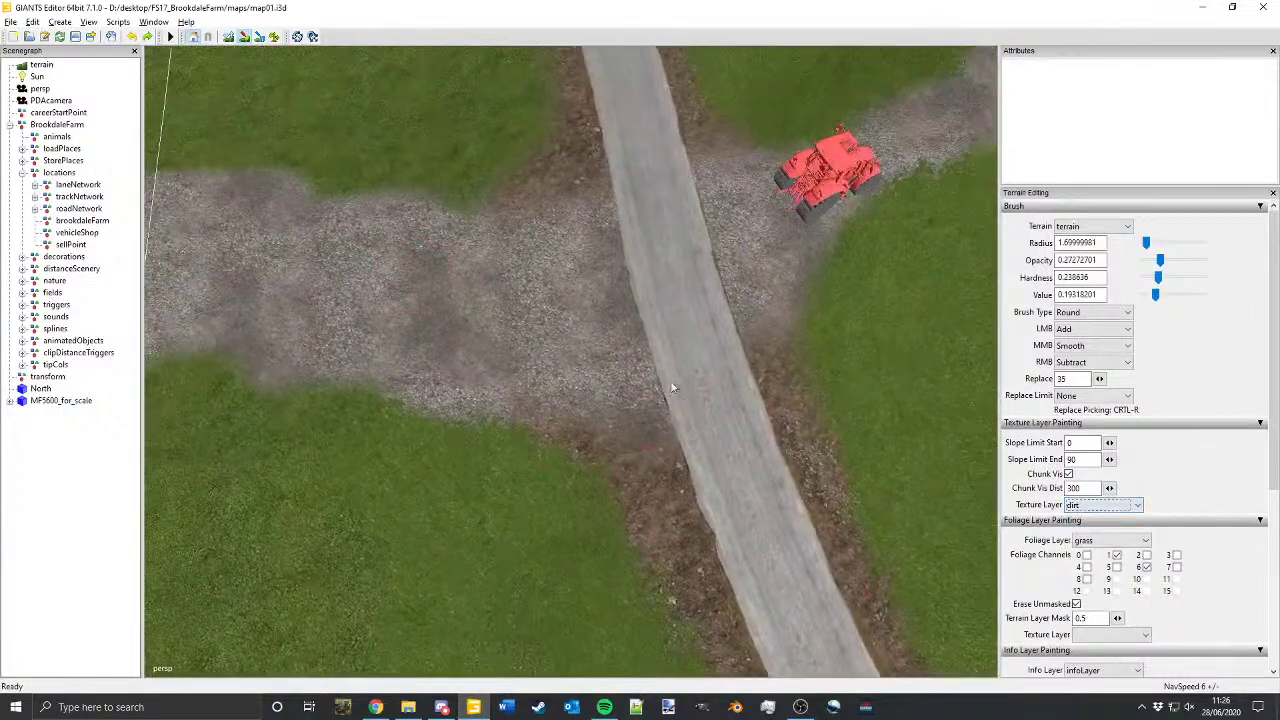
{"action": "mouse_move", "coordinate": [597, 421]}
{"action": "left_mouse_down"}
{"action": "mouse_move", "coordinate": [608, 415]}
{"action": "mouse_move", "coordinate": [568, 402]}
{"action": "left_mouse_up"}
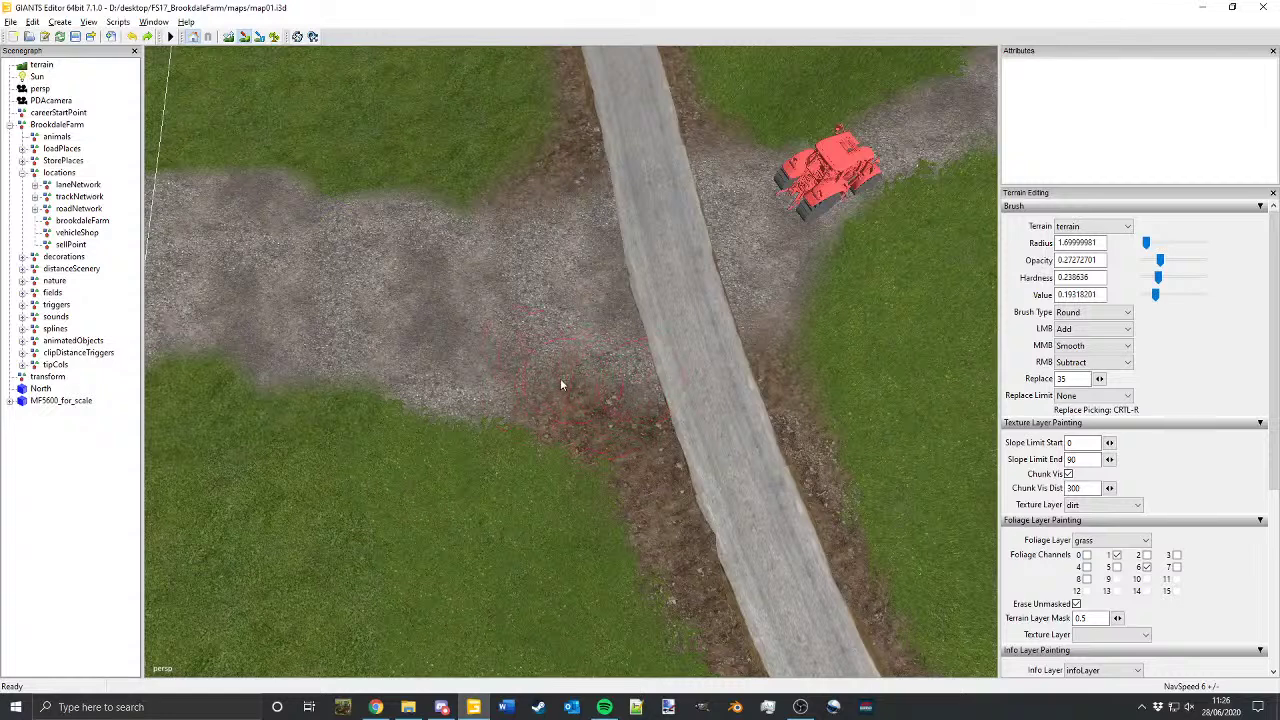
{"action": "mouse_move", "coordinate": [416, 361]}
{"action": "left_mouse_down"}
{"action": "mouse_move", "coordinate": [465, 363]}
{"action": "mouse_move", "coordinate": [401, 353]}
{"action": "mouse_move", "coordinate": [581, 363]}
{"action": "left_mouse_up"}
{"action": "middle_click_drag", "start_coordinate": [508, 219], "coordinate": [621, 288], "text": "alt"}
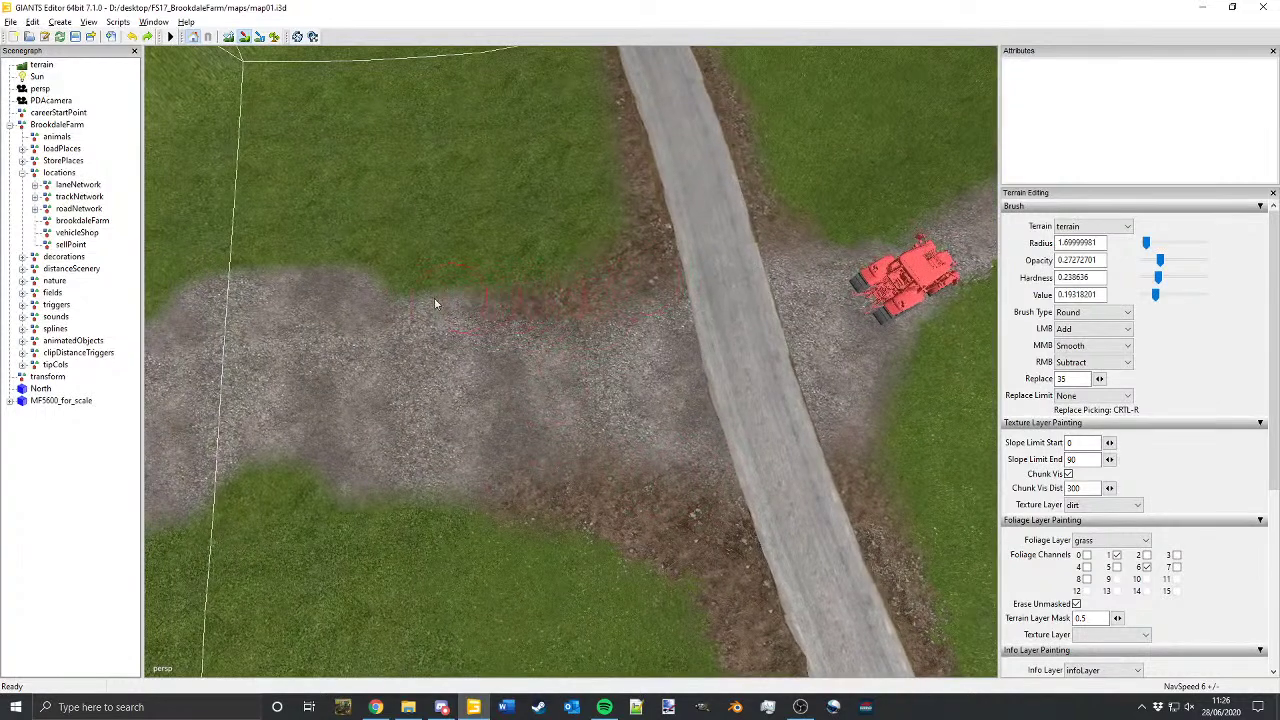
Step: Paint the grass texture along both sides of the gravel track with a brush radius of about 3.7 to narrow it
{"action": "middle_click_drag", "start_coordinate": [435, 267], "coordinate": [638, 229], "text": "alt"}
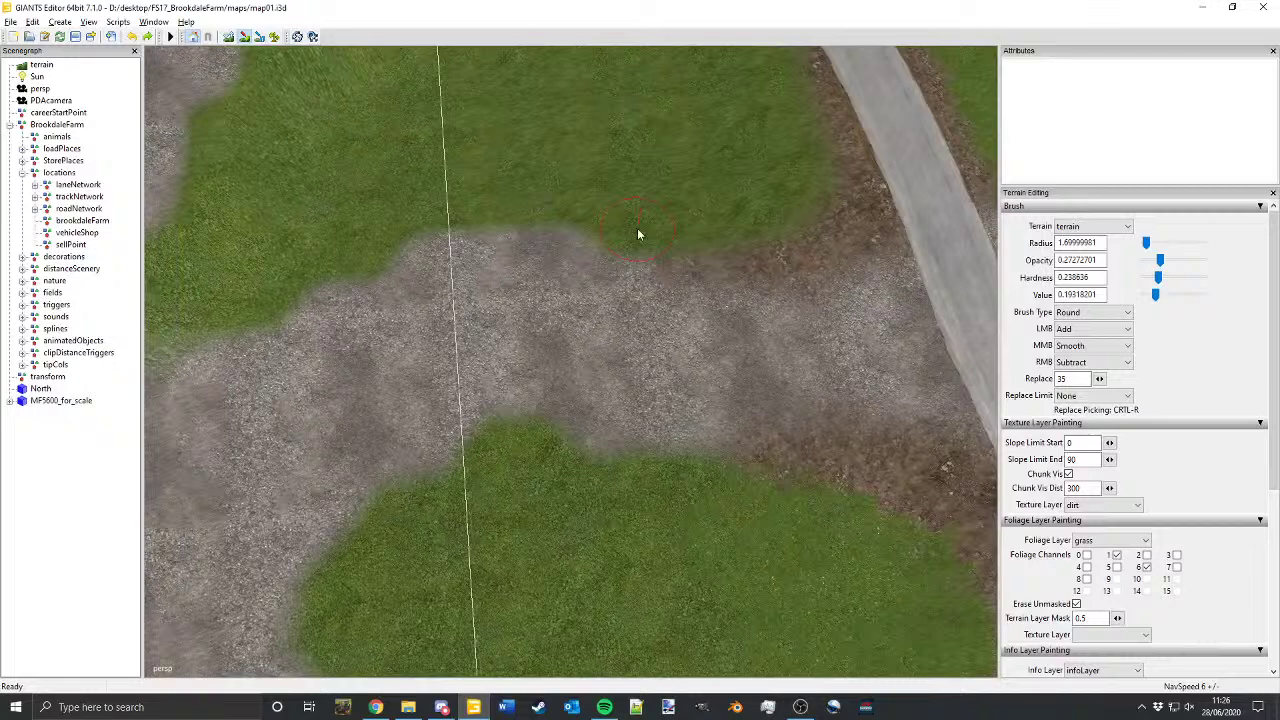
{"action": "left_click", "coordinate": [1084, 509]}
{"action": "left_click", "coordinate": [1083, 529]}
{"action": "scroll", "coordinate": [692, 239], "scroll_direction": "up", "scroll_amount": 2}
{"action": "mouse_move", "coordinate": [686, 222]}
{"action": "left_mouse_down"}
{"action": "mouse_move", "coordinate": [640, 203]}
{"action": "mouse_move", "coordinate": [543, 197]}
{"action": "mouse_move", "coordinate": [319, 212]}
{"action": "mouse_move", "coordinate": [310, 232]}
{"action": "left_mouse_up"}
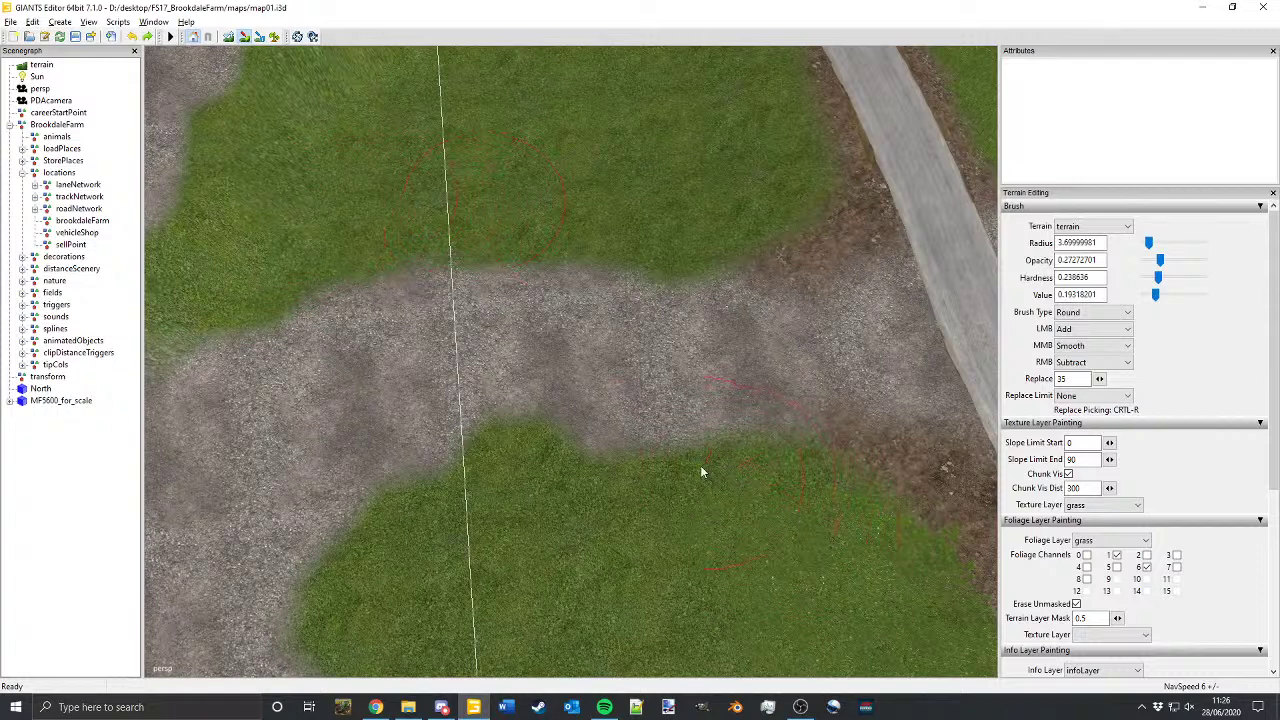
{"action": "mouse_move", "coordinate": [702, 472]}
{"action": "left_mouse_down"}
{"action": "mouse_move", "coordinate": [671, 451]}
{"action": "mouse_move", "coordinate": [524, 421]}
{"action": "mouse_move", "coordinate": [434, 457]}
{"action": "mouse_move", "coordinate": [358, 542]}
{"action": "left_mouse_up"}
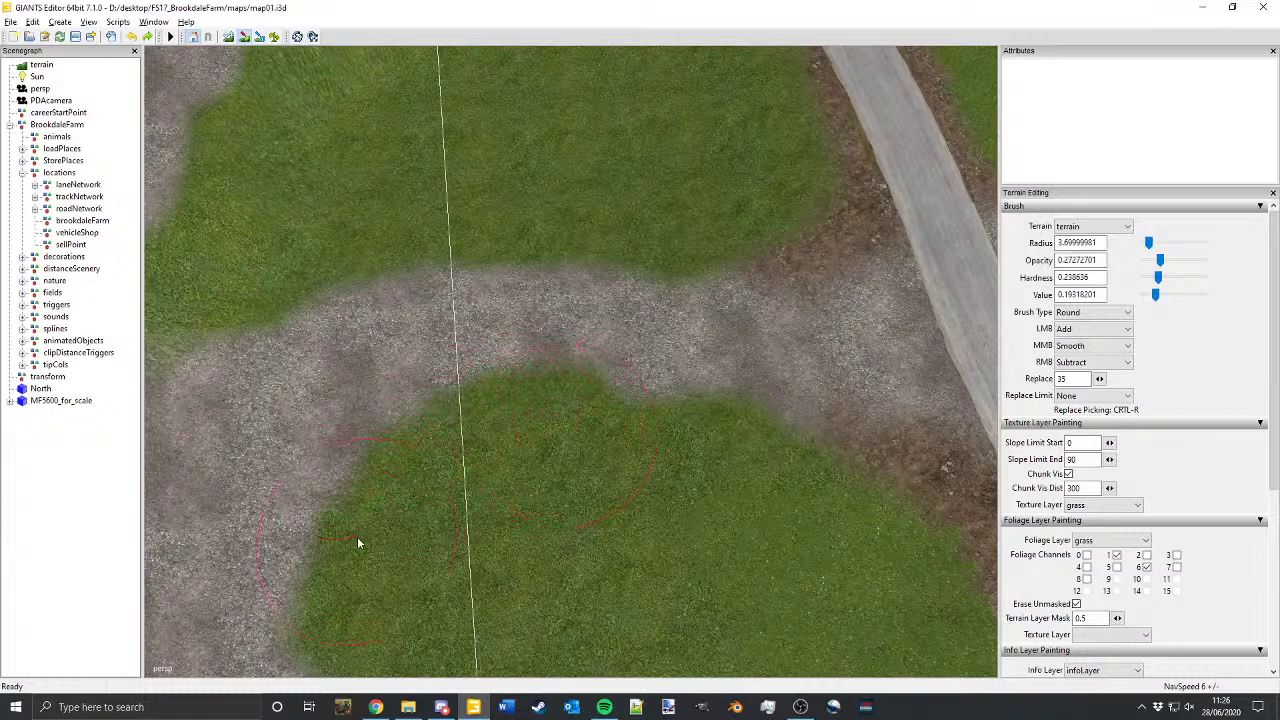
Step: Select the gravel texture, undo a trial stroke, and paint the track's bend into the upper yard with a brush radius of about 2.7
{"action": "left_click", "coordinate": [1100, 506]}
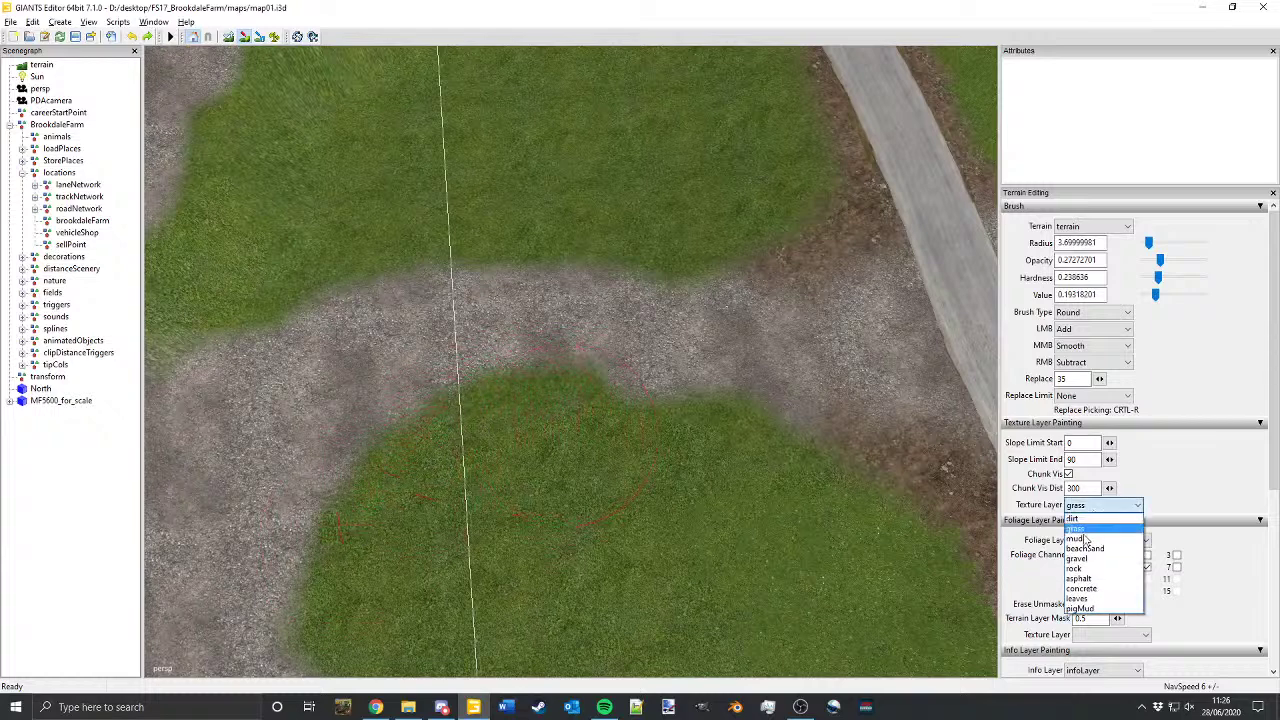
{"action": "left_click", "coordinate": [1078, 560]}
{"action": "mouse_move", "coordinate": [611, 332]}
{"action": "left_mouse_down"}
{"action": "mouse_move", "coordinate": [494, 325]}
{"action": "mouse_move", "coordinate": [397, 349]}
{"action": "left_mouse_up"}
{"action": "key", "text": "ctrl+z"}
{"action": "left_click_drag", "start_coordinate": [582, 338], "coordinate": [626, 363], "text": "alt"}
{"action": "middle_click_drag", "start_coordinate": [626, 363], "coordinate": [535, 352], "text": "alt"}
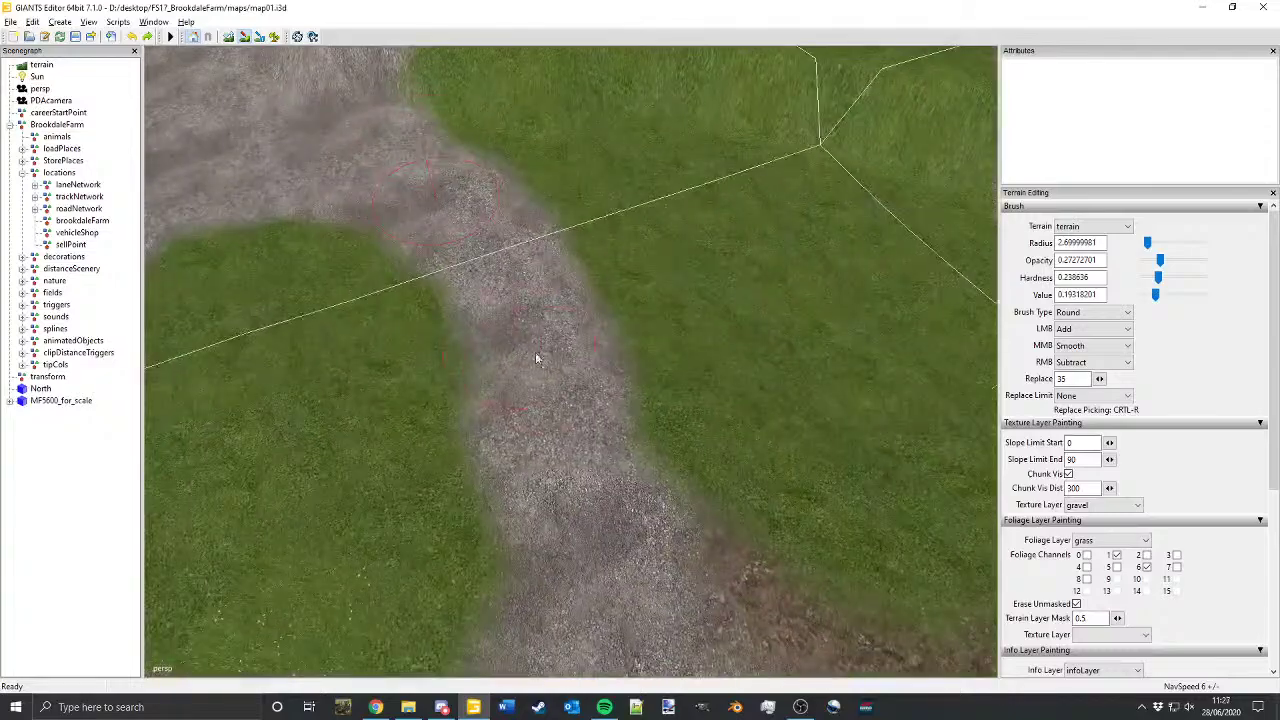
{"action": "left_click_drag", "start_coordinate": [535, 352], "coordinate": [470, 209], "text": "alt"}
{"action": "mouse_move", "coordinate": [470, 209]}
{"action": "middle_mouse_down", "text": "alt"}
{"action": "mouse_move", "coordinate": [441, 46]}
{"action": "mouse_move", "coordinate": [430, 57]}
{"action": "mouse_move", "coordinate": [493, 308]}
{"action": "middle_mouse_up", "text": "alt"}
{"action": "left_click_drag", "start_coordinate": [493, 310], "coordinate": [443, 260]}
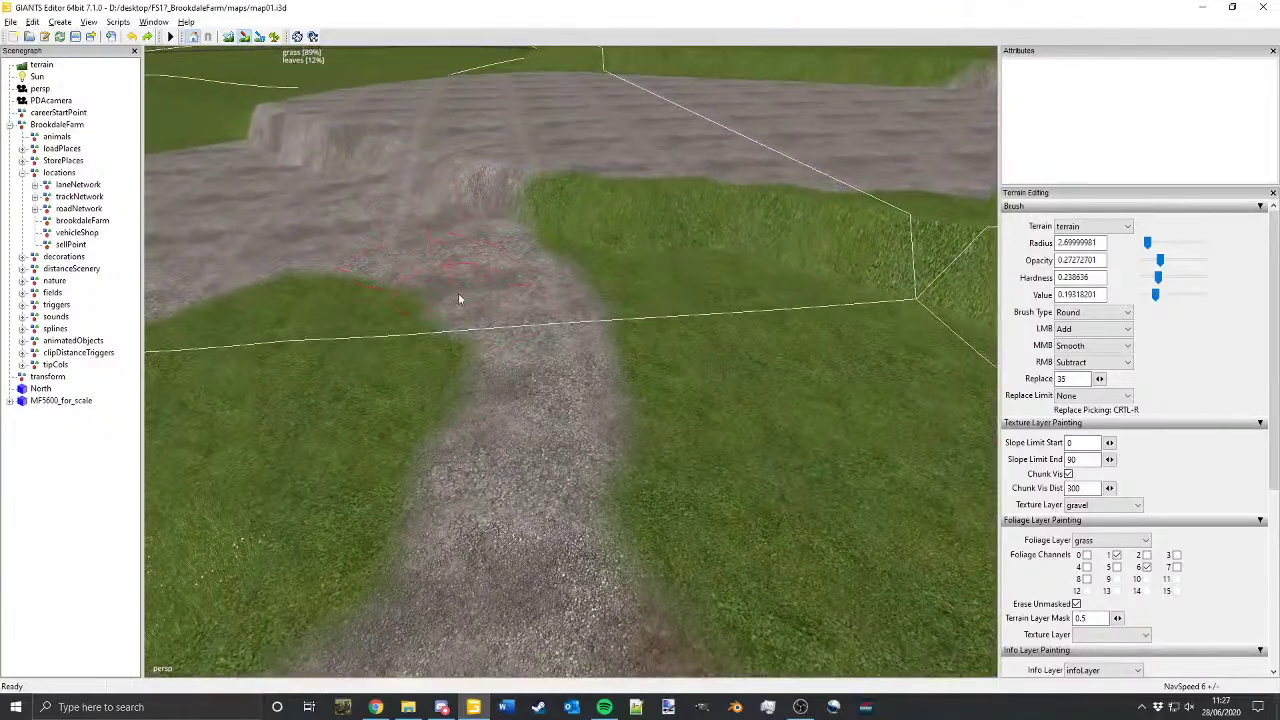
{"action": "middle_click_drag", "start_coordinate": [458, 293], "coordinate": [747, 491], "text": "alt"}
{"action": "left_click_drag", "start_coordinate": [747, 491], "coordinate": [642, 320], "text": "alt"}
{"action": "left_click_drag", "start_coordinate": [560, 244], "coordinate": [482, 241]}
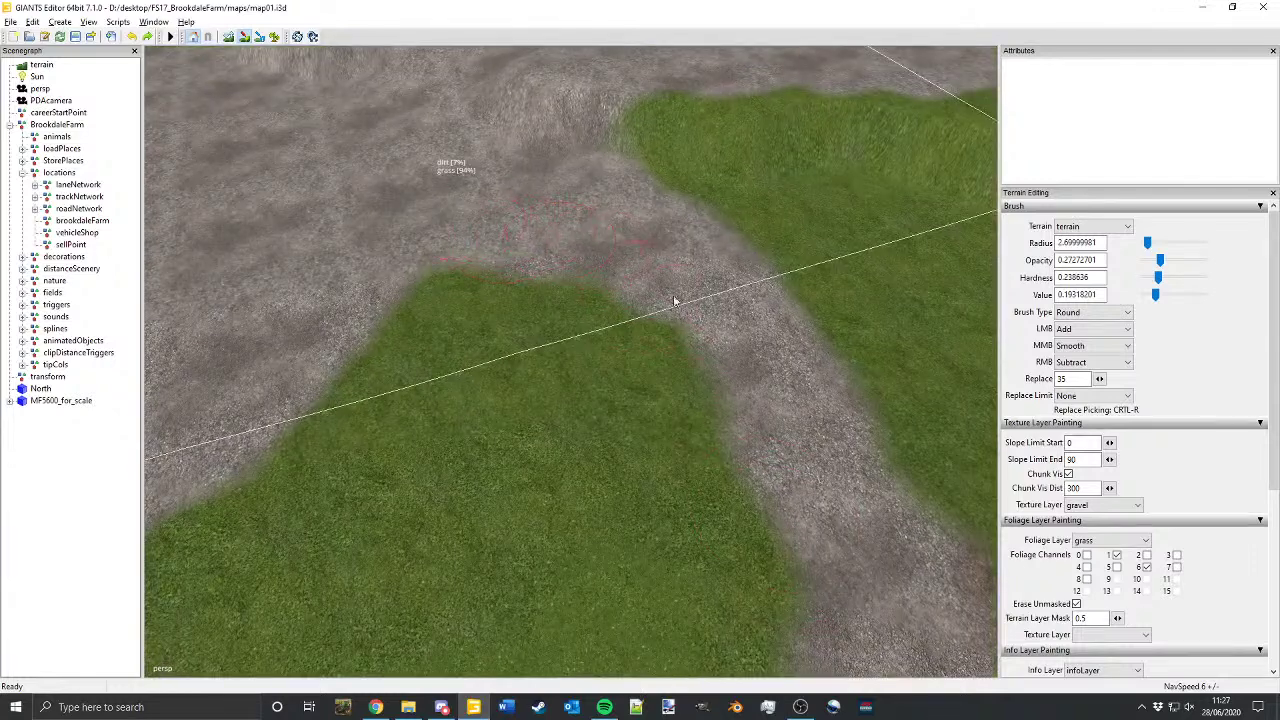
Step: Switch to foliage painting and paint grass along both sides of the gravel track with a brush radius of about 2.7
{"action": "left_click", "coordinate": [273, 38]}
{"action": "mouse_move", "coordinate": [687, 508]}
{"action": "left_mouse_down"}
{"action": "mouse_move", "coordinate": [651, 413]}
{"action": "mouse_move", "coordinate": [565, 339]}
{"action": "mouse_move", "coordinate": [486, 319]}
{"action": "mouse_move", "coordinate": [468, 463]}
{"action": "mouse_move", "coordinate": [676, 519]}
{"action": "left_mouse_up"}
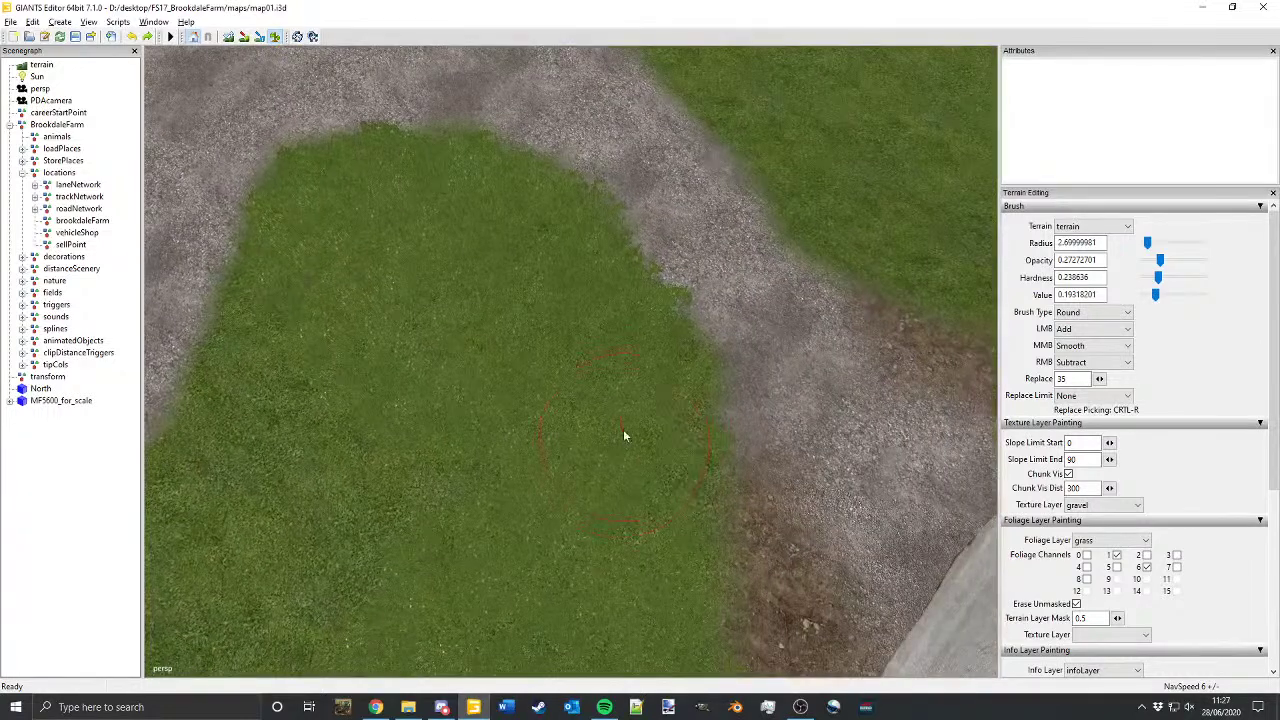
{"action": "middle_click_drag", "start_coordinate": [641, 502], "coordinate": [560, 508], "text": "alt"}
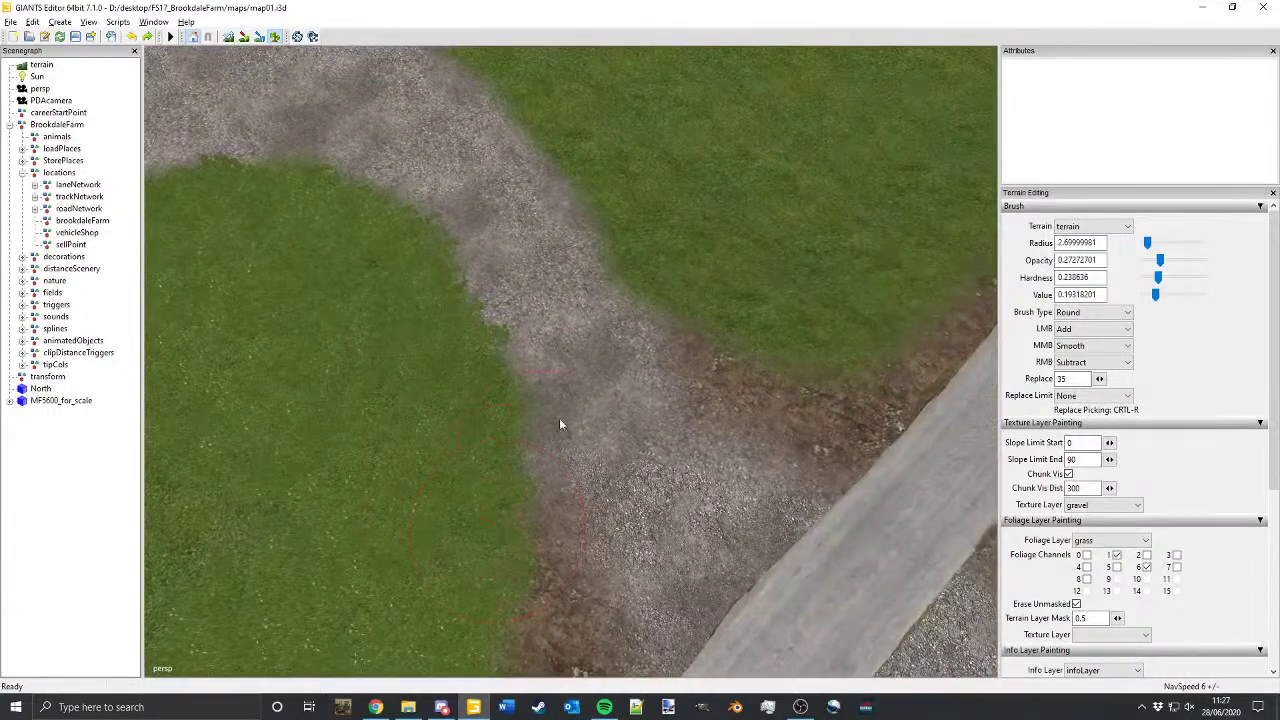
{"action": "middle_click_drag", "start_coordinate": [725, 294], "coordinate": [687, 370], "text": "alt"}
{"action": "mouse_move", "coordinate": [768, 394]}
{"action": "left_mouse_down"}
{"action": "mouse_move", "coordinate": [688, 361]}
{"action": "mouse_move", "coordinate": [510, 136]}
{"action": "left_mouse_up"}
{"action": "middle_click_drag", "start_coordinate": [510, 136], "coordinate": [630, 279], "text": "alt"}
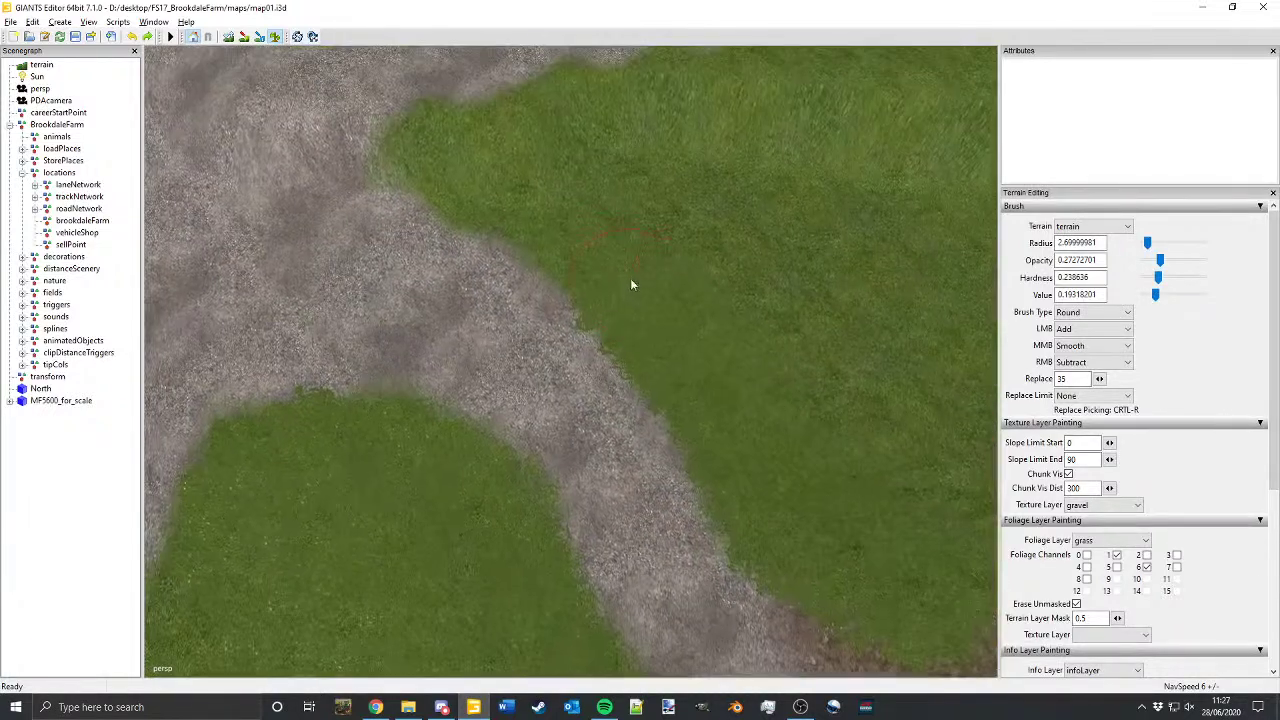
{"action": "middle_click_drag", "start_coordinate": [745, 284], "coordinate": [626, 193], "text": "alt"}
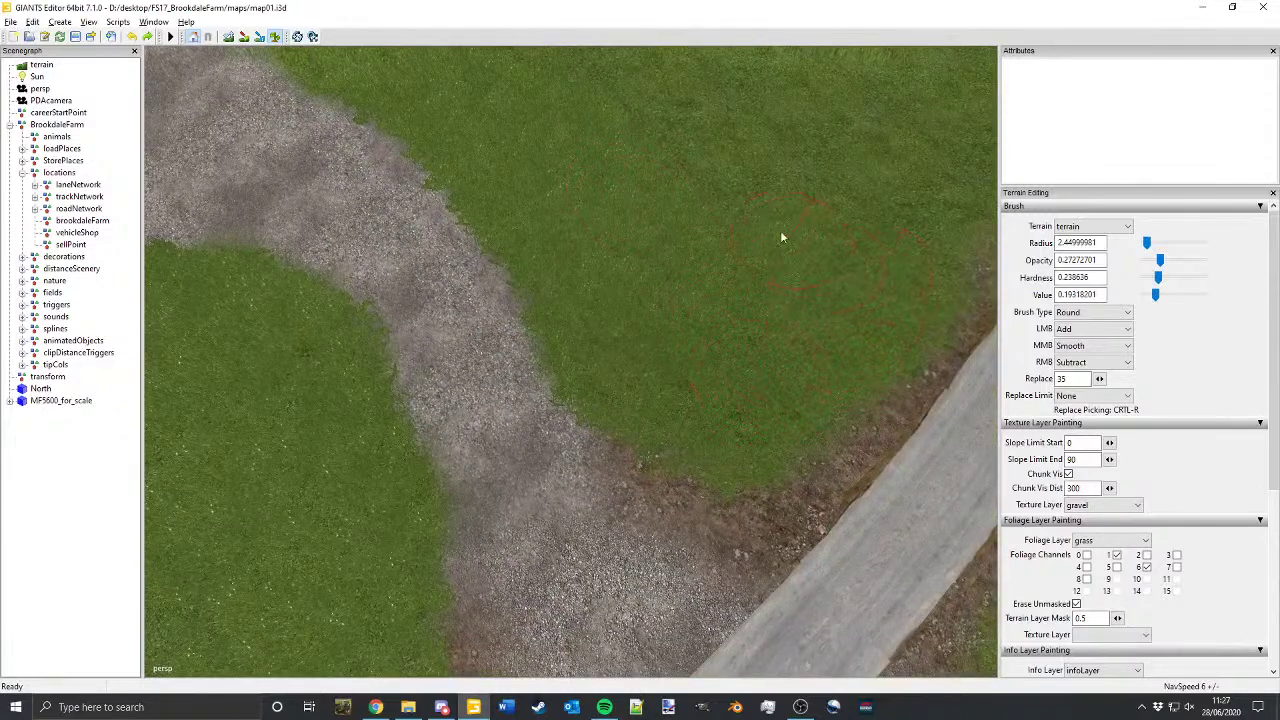
Step: Switch to terrain sculpting and sample the lower gravel yard's height as the replace value, using a brush radius of about 3.2
{"action": "left_click_drag", "start_coordinate": [671, 302], "coordinate": [619, 441], "text": "alt"}
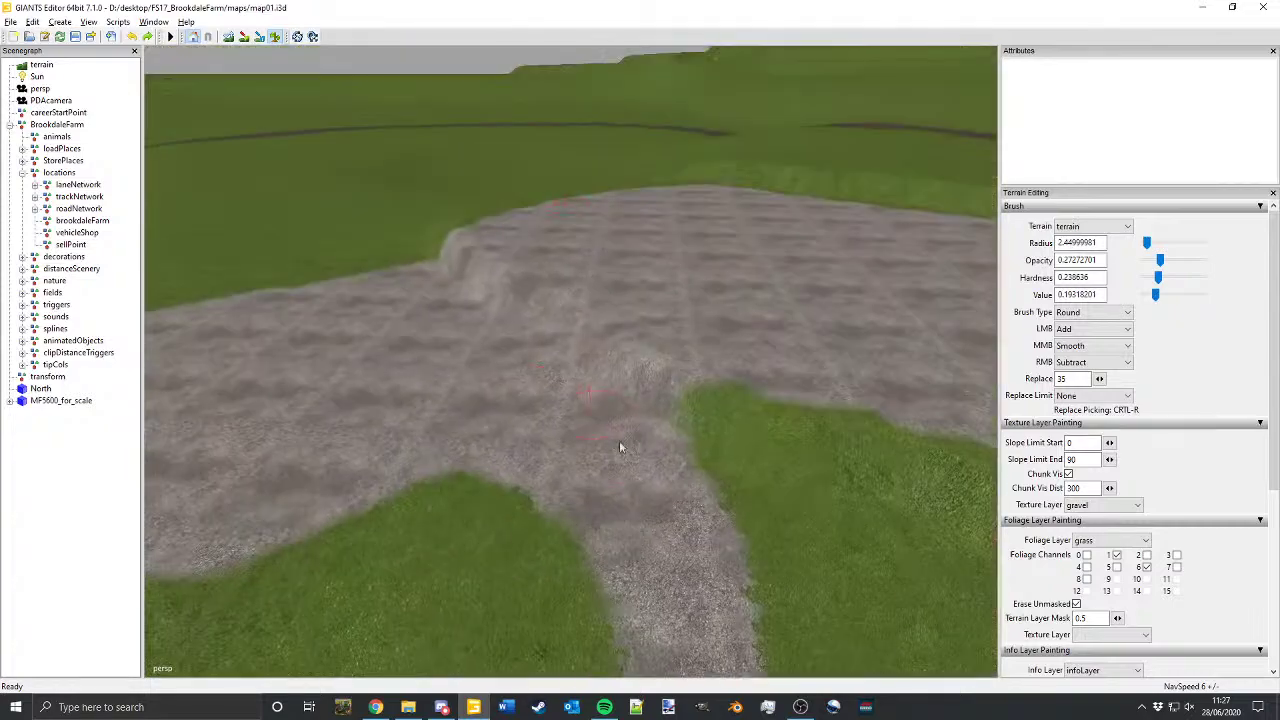
{"action": "middle_click_drag", "start_coordinate": [619, 441], "coordinate": [566, 105], "text": "alt"}
{"action": "left_click_drag", "start_coordinate": [566, 105], "coordinate": [573, 160], "text": "alt"}
{"action": "mouse_move", "coordinate": [573, 160]}
{"action": "middle_mouse_down", "text": "alt"}
{"action": "mouse_move", "coordinate": [726, 154]}
{"action": "mouse_move", "coordinate": [790, 192]}
{"action": "middle_mouse_up", "text": "alt"}
{"action": "middle_click_drag", "start_coordinate": [522, 229], "coordinate": [577, 338], "text": "alt"}
{"action": "left_click", "coordinate": [229, 37]}
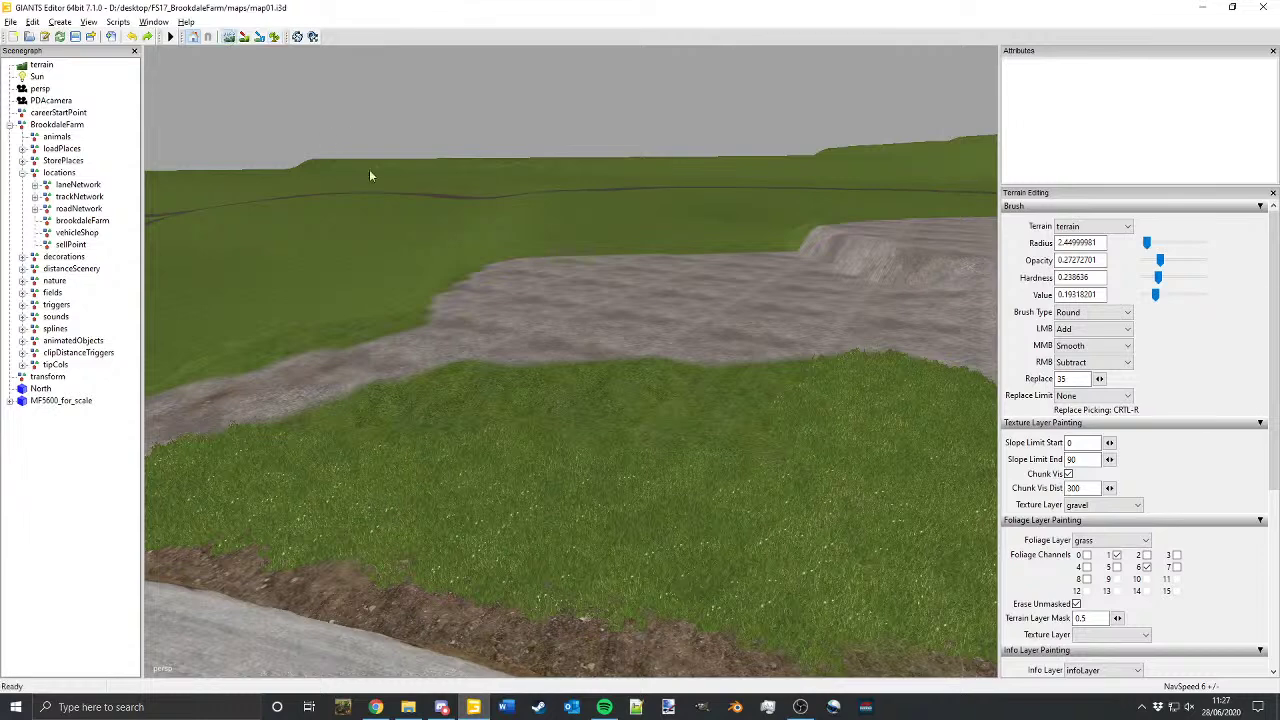
{"action": "mouse_move", "coordinate": [480, 215]}
{"action": "left_mouse_down", "text": "alt"}
{"action": "mouse_move", "coordinate": [541, 296]}
{"action": "mouse_move", "coordinate": [588, 276]}
{"action": "left_mouse_up", "text": "alt"}
{"action": "scroll", "coordinate": [588, 276], "scroll_direction": "up", "scroll_amount": 3}
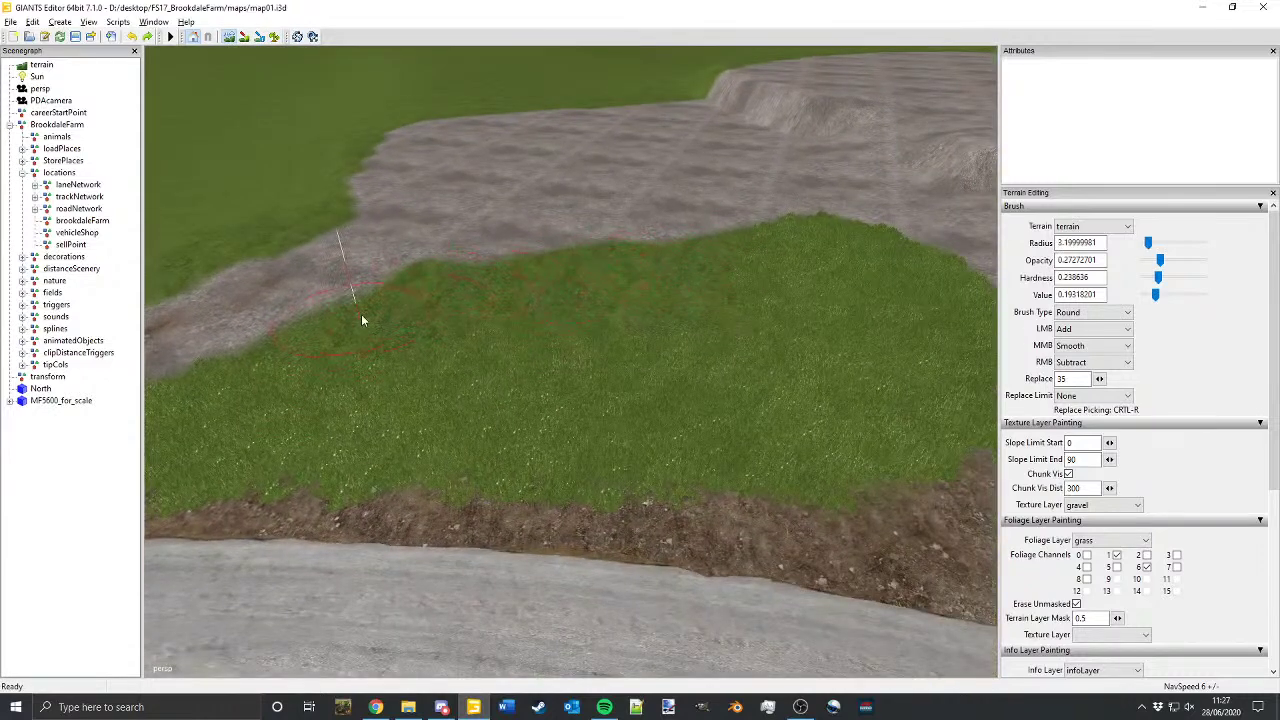
{"action": "left_click_drag", "start_coordinate": [334, 346], "coordinate": [388, 308], "text": "alt"}
{"action": "mouse_move", "coordinate": [388, 308]}
{"action": "middle_mouse_down", "text": "alt"}
{"action": "mouse_move", "coordinate": [732, 85]}
{"action": "mouse_move", "coordinate": [752, 58]}
{"action": "middle_mouse_up", "text": "alt"}
{"action": "middle_click_drag", "start_coordinate": [540, 186], "coordinate": [716, 128], "text": "alt"}
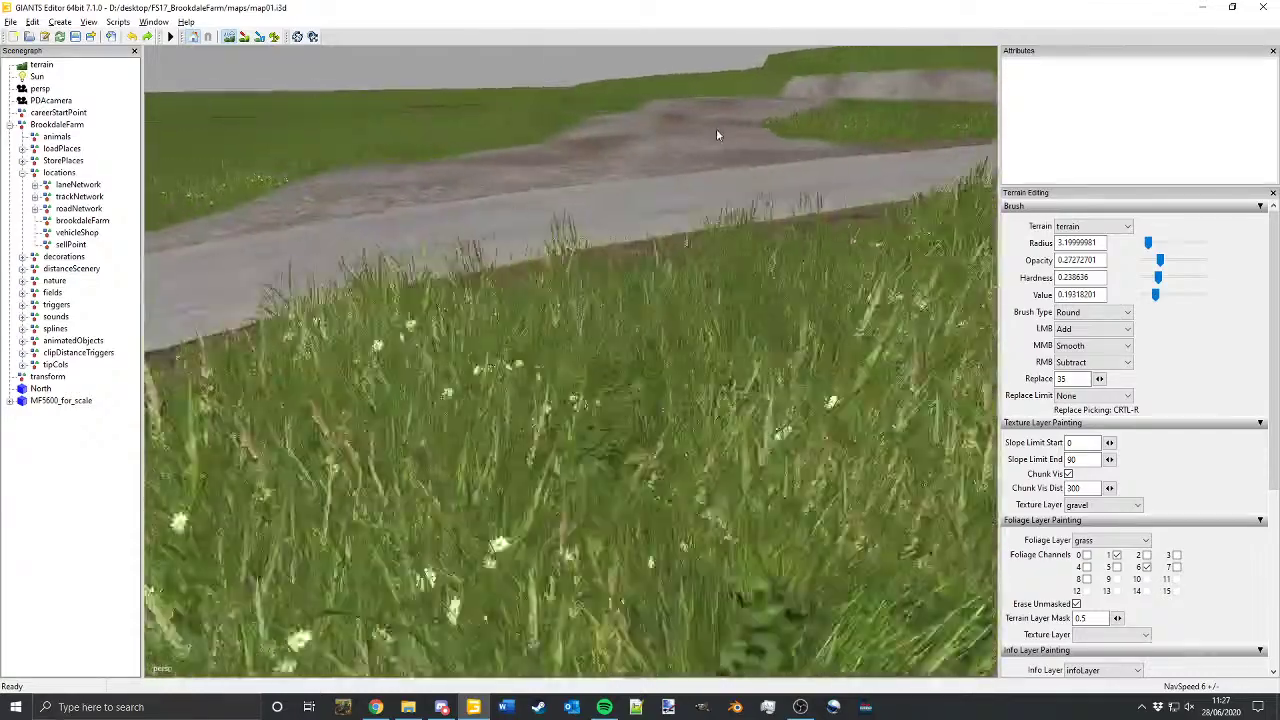
{"action": "right_click_drag", "start_coordinate": [716, 128], "coordinate": [624, 317]}
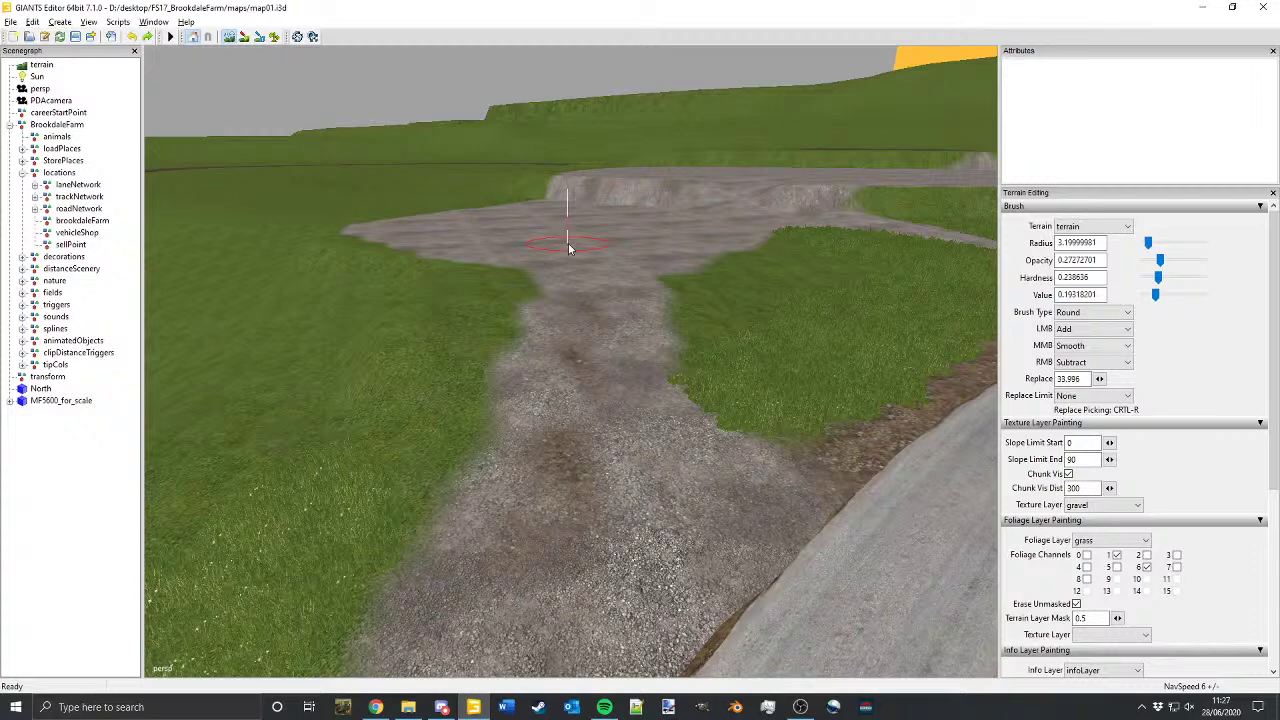
Step: Set the replace height to 34.5 and the brush's LMB action to Replace
{"action": "left_click_drag", "start_coordinate": [1085, 379], "coordinate": [1035, 377]}
{"action": "type", "text": "34.5"}
{"action": "middle_click_drag", "start_coordinate": [666, 228], "coordinate": [795, 500], "text": "alt"}
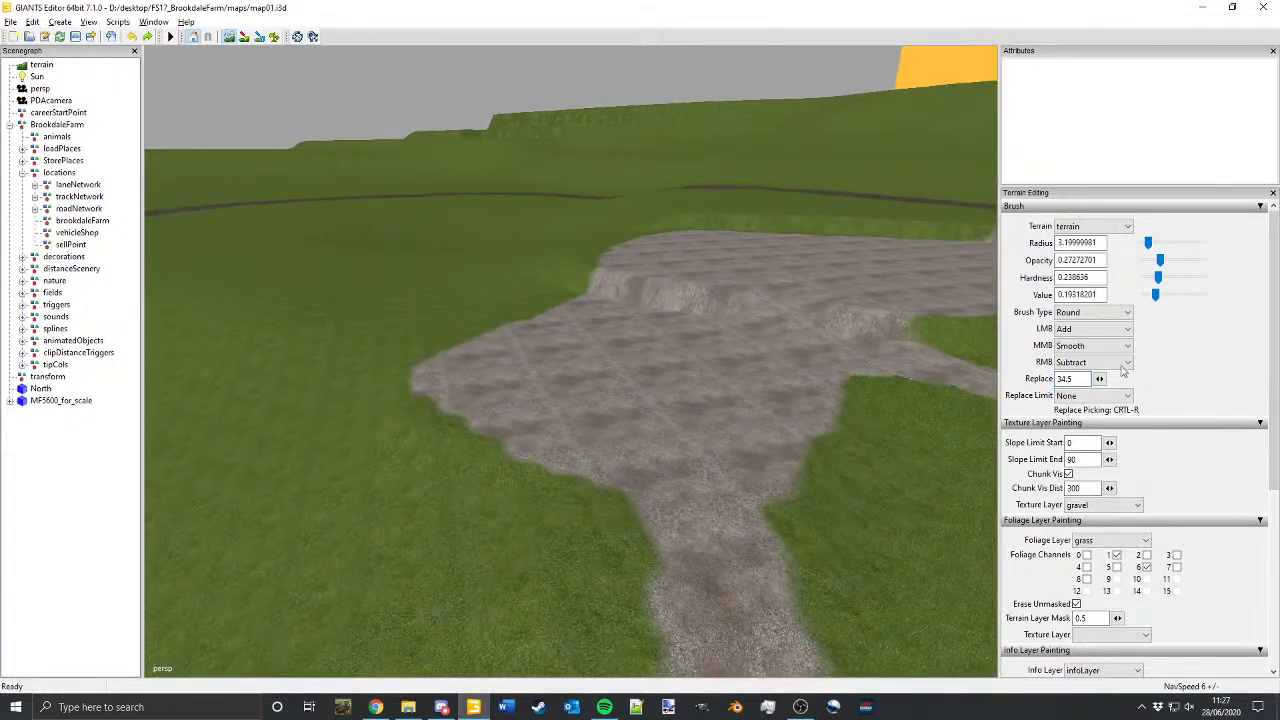
{"action": "left_click", "coordinate": [1102, 332]}
{"action": "left_click", "coordinate": [1090, 372]}
Step: Level the lower gravel yard to the 34.5 replace height with a brush radius of up to about 6.9, raising hardness to about 0.82
{"action": "scroll", "coordinate": [518, 368], "scroll_direction": "up", "scroll_amount": 5}
{"action": "left_click_drag", "start_coordinate": [511, 362], "coordinate": [540, 394], "text": "alt"}
{"action": "middle_click_drag", "start_coordinate": [540, 394], "coordinate": [617, 484], "text": "alt"}
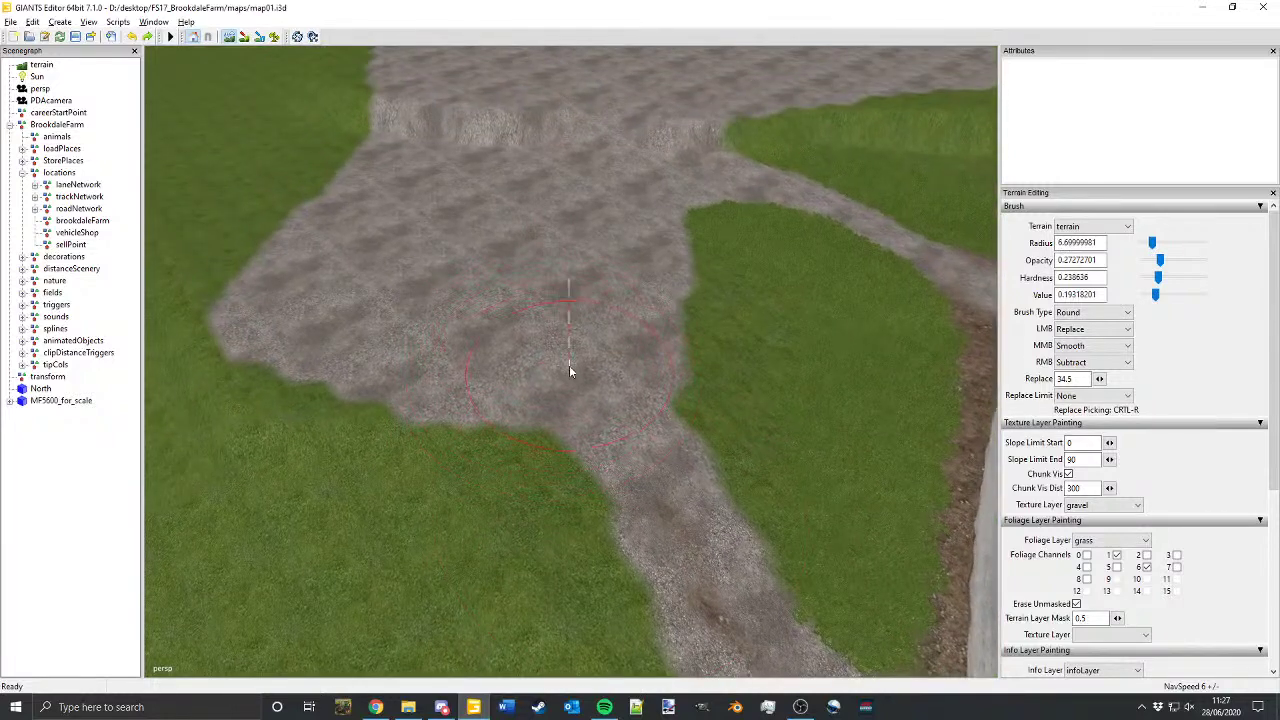
{"action": "scroll", "coordinate": [569, 368], "scroll_direction": "down", "scroll_amount": 1, "text": "ctrl"}
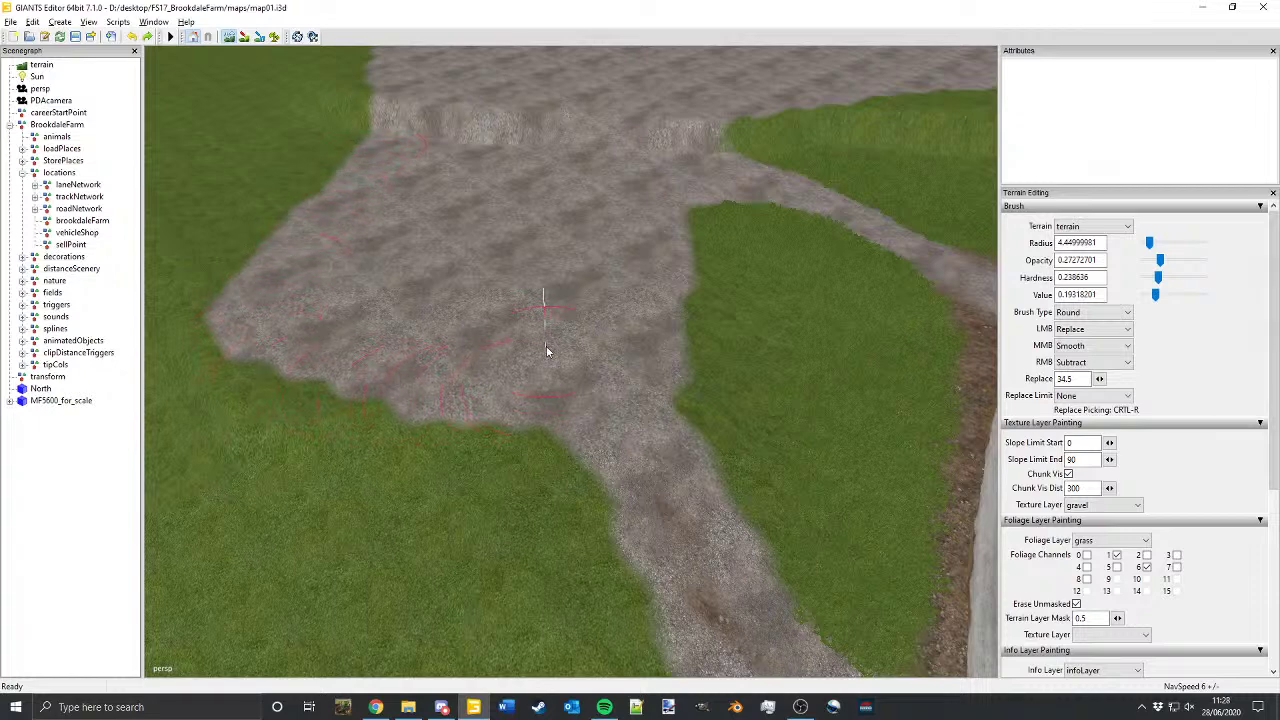
{"action": "scroll", "coordinate": [544, 341], "scroll_direction": "up", "scroll_amount": 5}
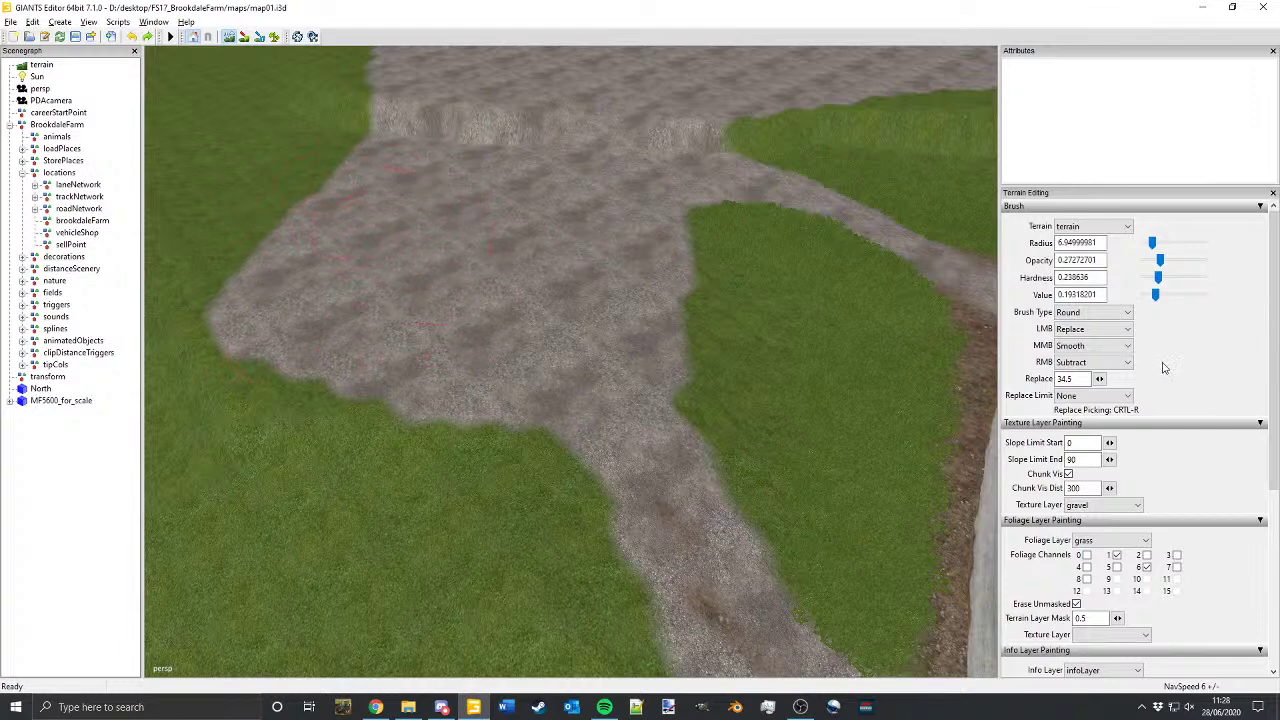
{"action": "left_click_drag", "start_coordinate": [1160, 277], "coordinate": [1192, 277]}
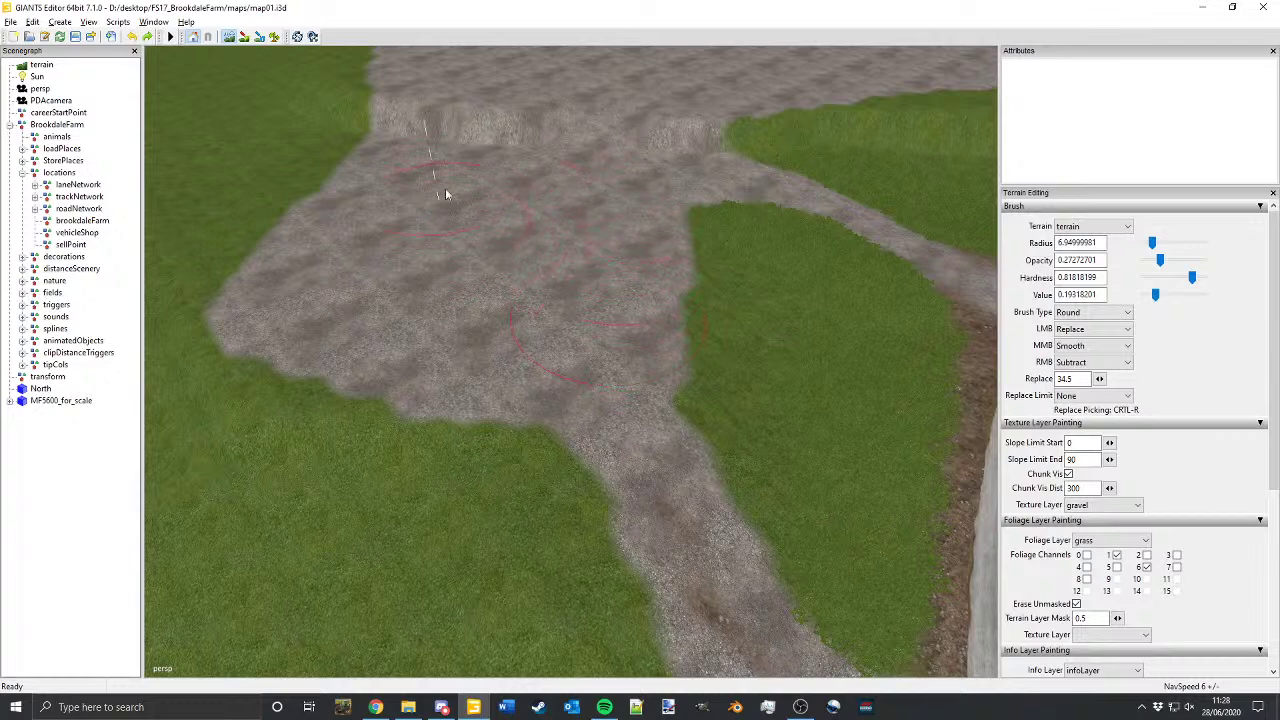
Step: Examine the slopes between the lower yard, its entrance track and the roadside grass from several low angles
{"action": "left_click_drag", "start_coordinate": [598, 419], "coordinate": [456, 225], "text": "alt"}
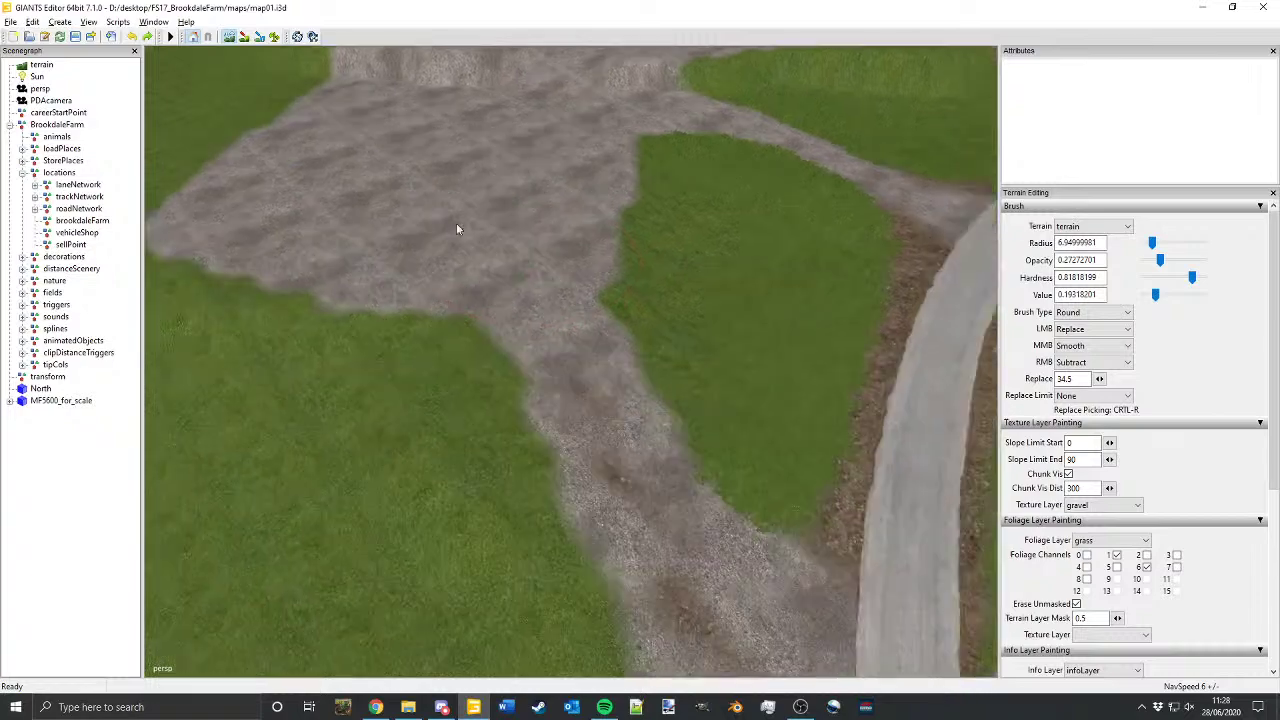
{"action": "middle_click_drag", "start_coordinate": [456, 225], "coordinate": [488, 323], "text": "alt"}
{"action": "left_click_drag", "start_coordinate": [488, 323], "coordinate": [478, 184], "text": "alt"}
{"action": "mouse_move", "coordinate": [478, 184]}
{"action": "middle_mouse_down", "text": "alt"}
{"action": "mouse_move", "coordinate": [457, 85]}
{"action": "mouse_move", "coordinate": [458, 145]}
{"action": "middle_mouse_up", "text": "alt"}
{"action": "scroll", "coordinate": [545, 132], "scroll_direction": "down", "scroll_amount": 5}
{"action": "scroll", "coordinate": [545, 132], "scroll_direction": "down", "scroll_amount": 1}
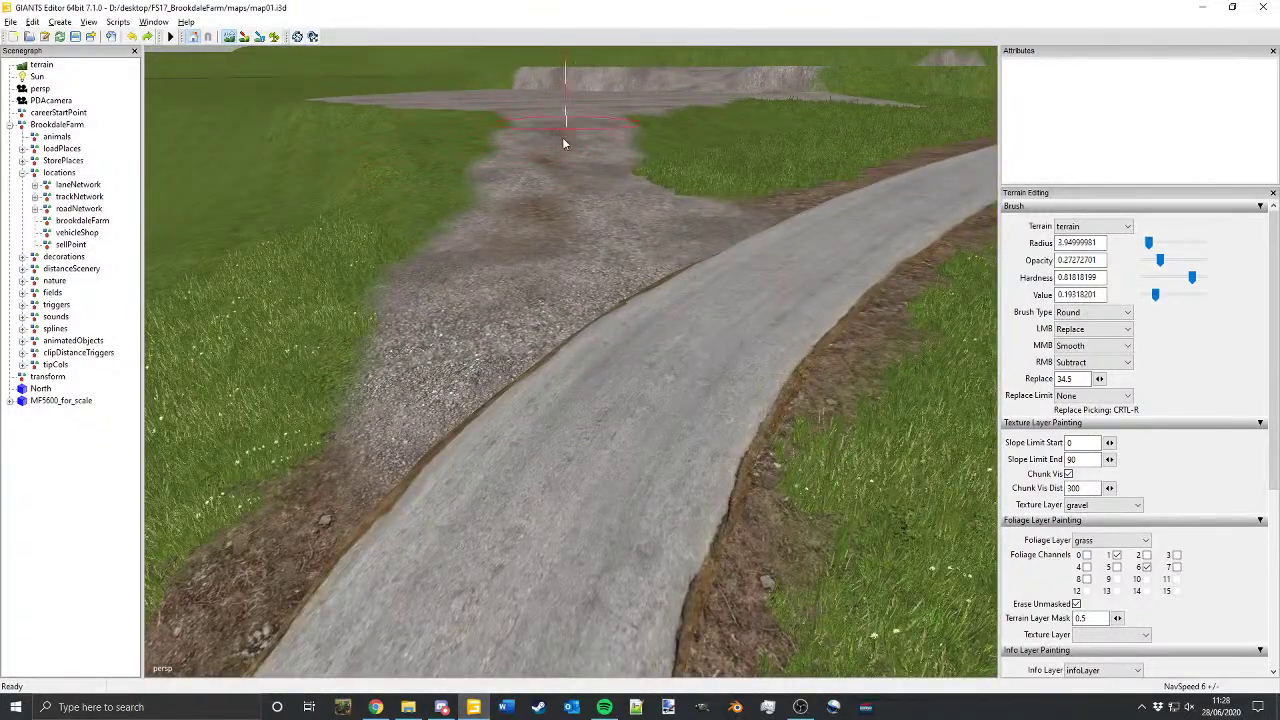
{"action": "middle_click_drag", "start_coordinate": [591, 201], "coordinate": [552, 205], "text": "alt"}
{"action": "left_click_drag", "start_coordinate": [552, 205], "coordinate": [684, 240], "text": "alt"}
{"action": "middle_click_drag", "start_coordinate": [684, 240], "coordinate": [614, 277], "text": "alt"}
{"action": "left_click_drag", "start_coordinate": [614, 277], "coordinate": [361, 210], "text": "alt"}
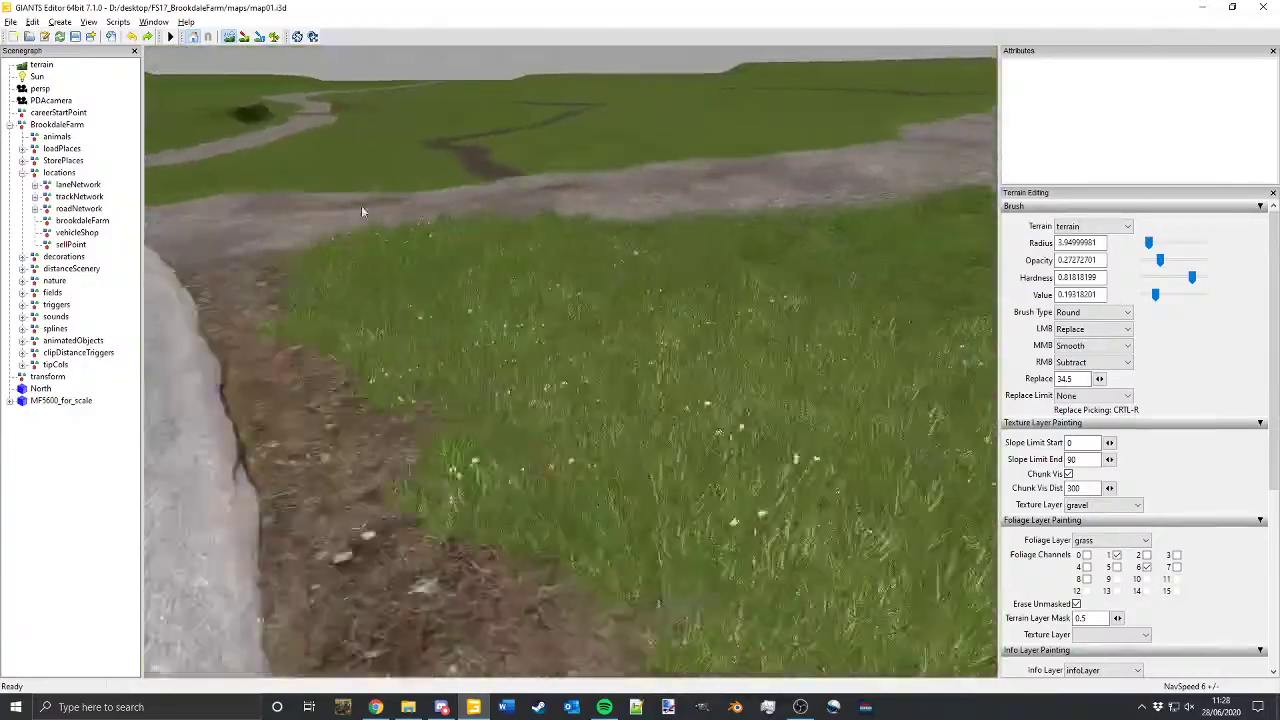
{"action": "right_click_drag", "start_coordinate": [362, 210], "coordinate": [291, 178]}
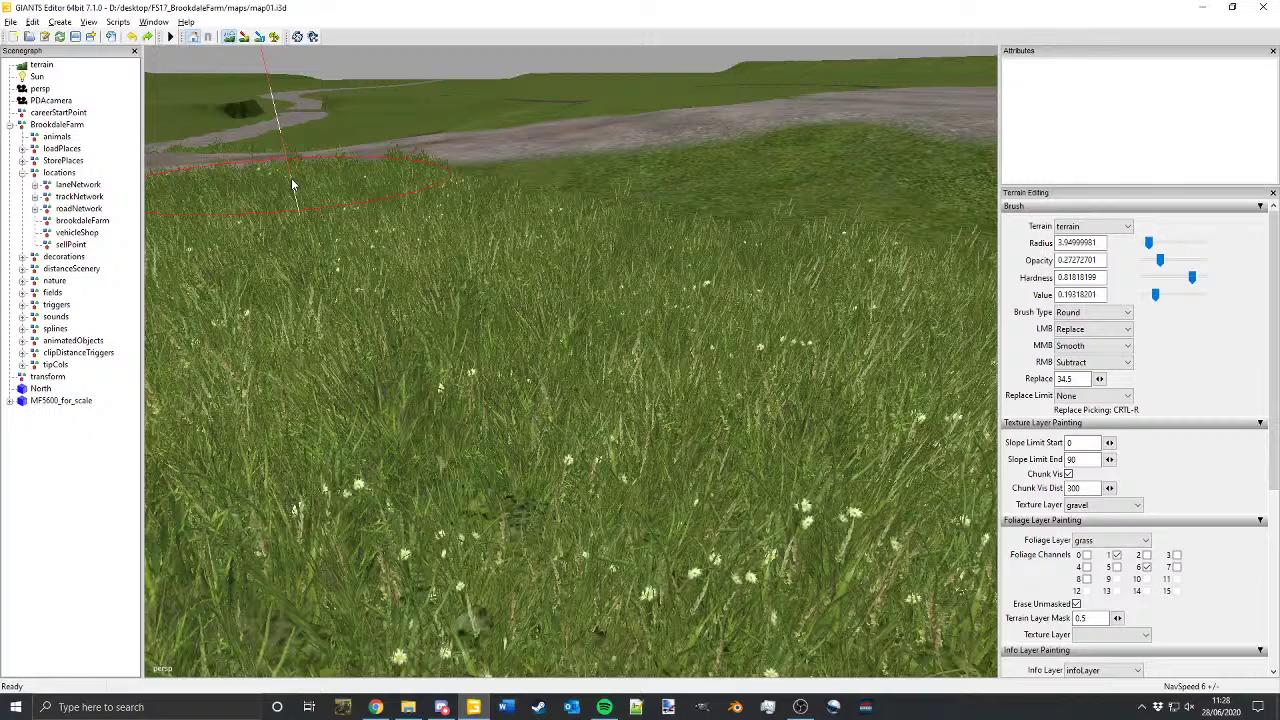
{"action": "middle_click_drag", "start_coordinate": [534, 111], "coordinate": [628, 296], "text": "alt"}
{"action": "mouse_move", "coordinate": [628, 296]}
{"action": "left_mouse_down", "text": "alt"}
{"action": "mouse_move", "coordinate": [611, 346]}
{"action": "mouse_move", "coordinate": [560, 384]}
{"action": "left_mouse_up", "text": "alt"}
{"action": "mouse_move", "coordinate": [560, 384]}
{"action": "middle_mouse_down", "text": "alt"}
{"action": "mouse_move", "coordinate": [515, 366]}
{"action": "mouse_move", "coordinate": [385, 372]}
{"action": "middle_mouse_up", "text": "alt"}
{"action": "mouse_move", "coordinate": [692, 286]}
{"action": "left_mouse_down", "text": "alt"}
{"action": "mouse_move", "coordinate": [526, 218]}
{"action": "mouse_move", "coordinate": [484, 140]}
{"action": "left_mouse_up", "text": "alt"}
{"action": "middle_click_drag", "start_coordinate": [484, 140], "coordinate": [354, 166], "text": "alt"}
Step: Smooth the terrain along the narrow track where it climbs to the yards, reducing the brush radius to about 2.4
{"action": "scroll", "coordinate": [591, 245], "scroll_direction": "down", "scroll_amount": 3}
{"action": "right_click_drag", "start_coordinate": [591, 245], "coordinate": [458, 346], "text": "alt"}
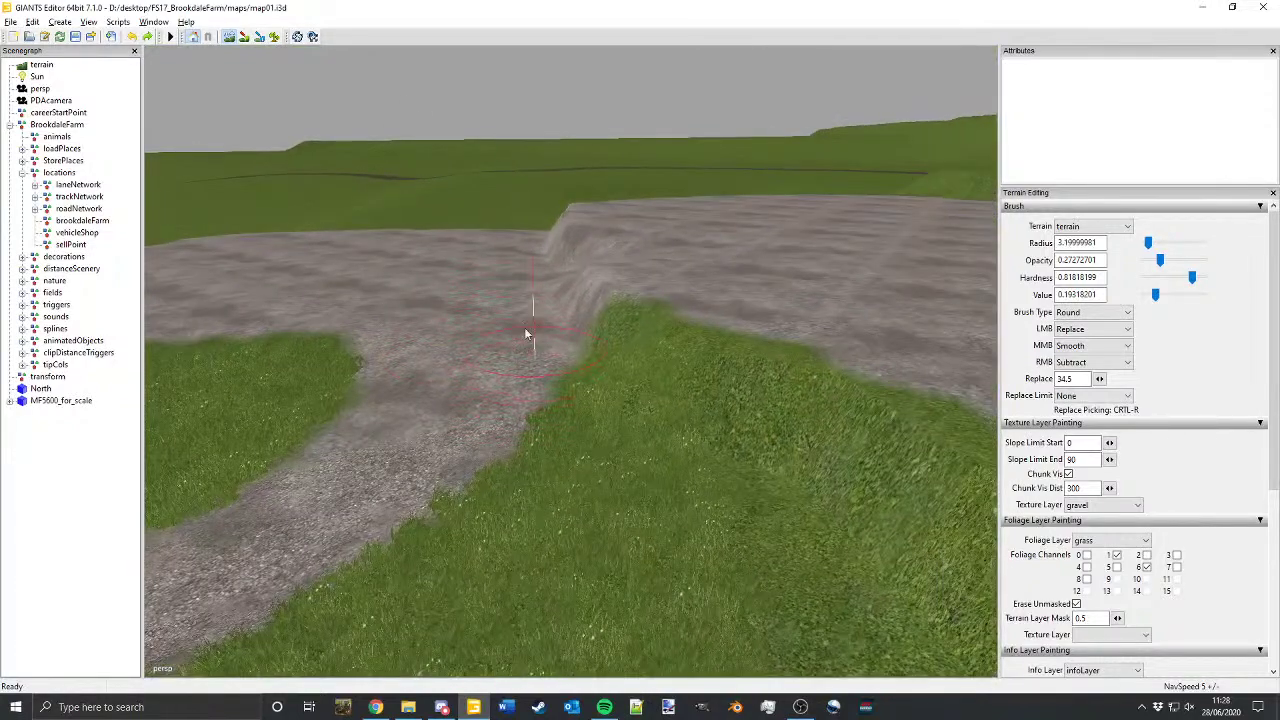
{"action": "mouse_move", "coordinate": [526, 334]}
{"action": "middle_mouse_down"}
{"action": "mouse_move", "coordinate": [471, 407]}
{"action": "mouse_move", "coordinate": [355, 361]}
{"action": "mouse_move", "coordinate": [355, 322]}
{"action": "mouse_move", "coordinate": [431, 366]}
{"action": "mouse_move", "coordinate": [697, 170]}
{"action": "mouse_move", "coordinate": [757, 191]}
{"action": "middle_mouse_up"}
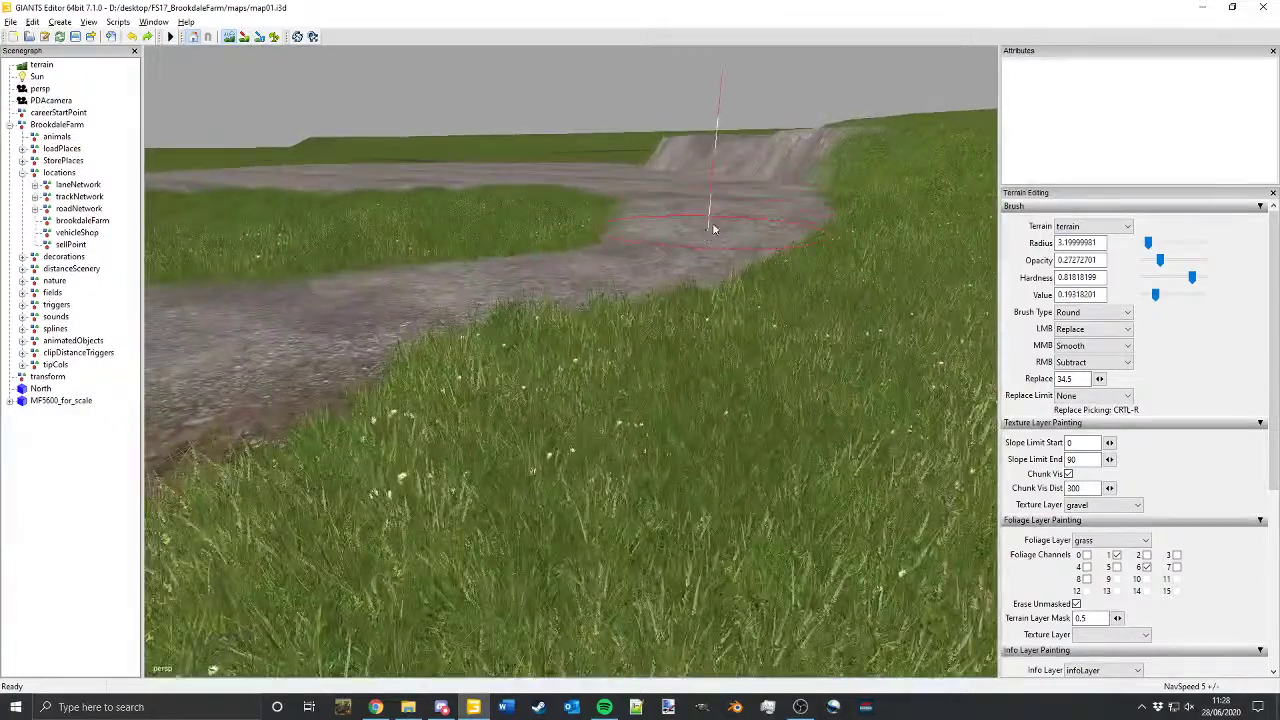
{"action": "left_click_drag", "start_coordinate": [555, 258], "coordinate": [488, 338], "text": "alt"}
{"action": "mouse_move", "coordinate": [488, 338]}
{"action": "middle_mouse_down", "text": "alt"}
{"action": "mouse_move", "coordinate": [800, 246]}
{"action": "mouse_move", "coordinate": [716, 353]}
{"action": "middle_mouse_up", "text": "alt"}
{"action": "scroll", "coordinate": [716, 353], "scroll_direction": "down", "scroll_amount": 1}
{"action": "mouse_move", "coordinate": [651, 294]}
{"action": "middle_mouse_down"}
{"action": "mouse_move", "coordinate": [651, 340]}
{"action": "mouse_move", "coordinate": [622, 404]}
{"action": "mouse_move", "coordinate": [640, 370]}
{"action": "mouse_move", "coordinate": [609, 361]}
{"action": "mouse_move", "coordinate": [704, 351]}
{"action": "mouse_move", "coordinate": [715, 232]}
{"action": "mouse_move", "coordinate": [715, 285]}
{"action": "mouse_move", "coordinate": [629, 413]}
{"action": "middle_mouse_up"}
{"action": "scroll", "coordinate": [680, 314], "scroll_direction": "down", "scroll_amount": 1}
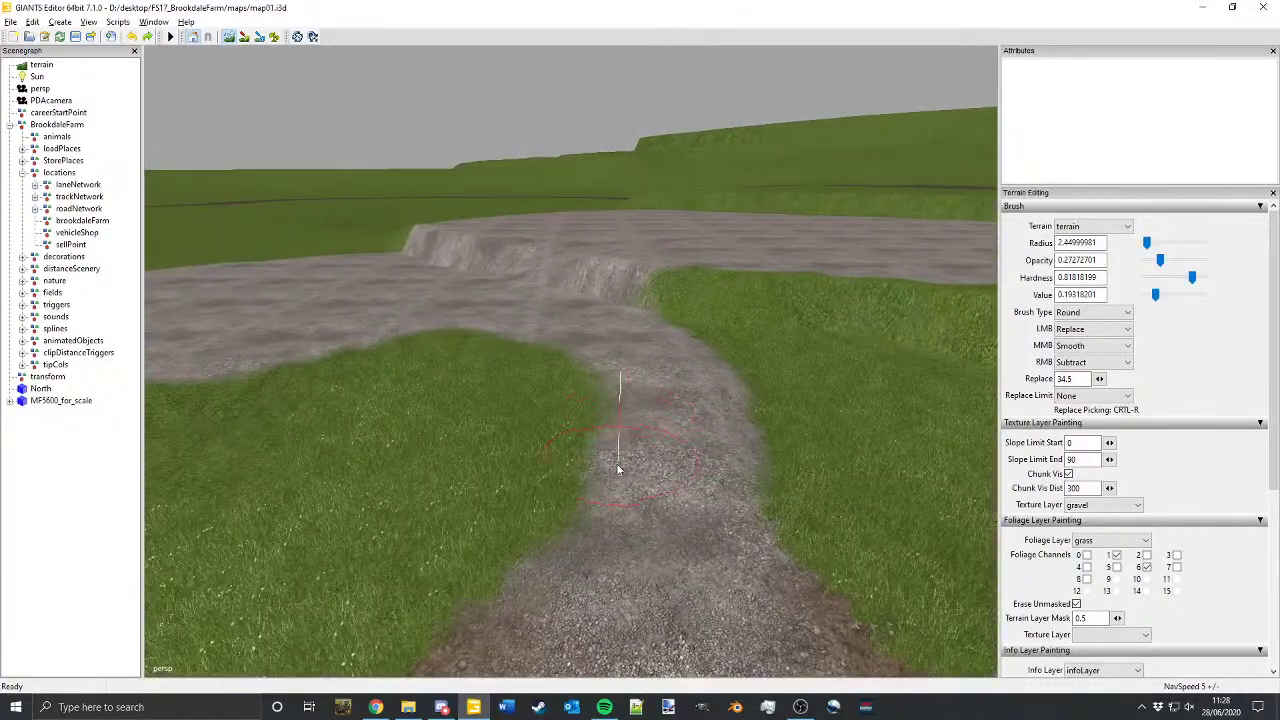
{"action": "middle_click_drag", "start_coordinate": [617, 466], "coordinate": [614, 431]}
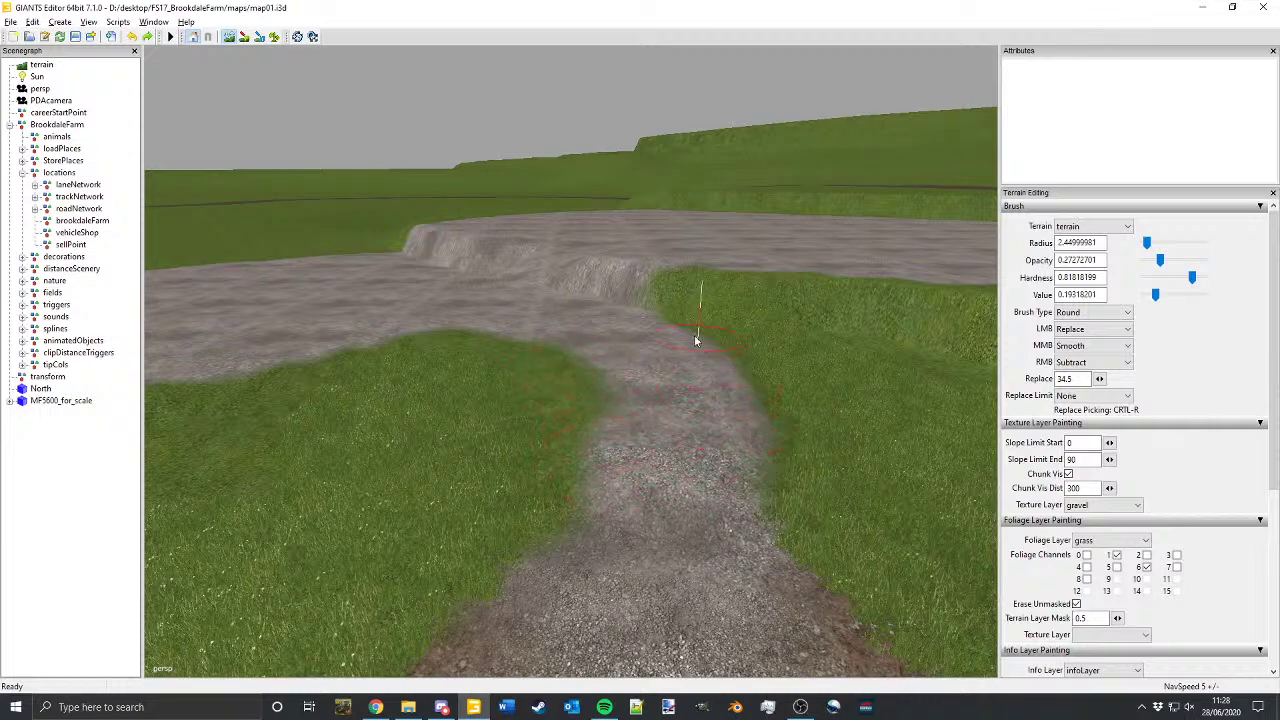
Step: Check the smoothed track's slope from the road and the grass verge, and save the map
{"action": "middle_click_drag", "start_coordinate": [644, 356], "coordinate": [635, 314], "text": "alt"}
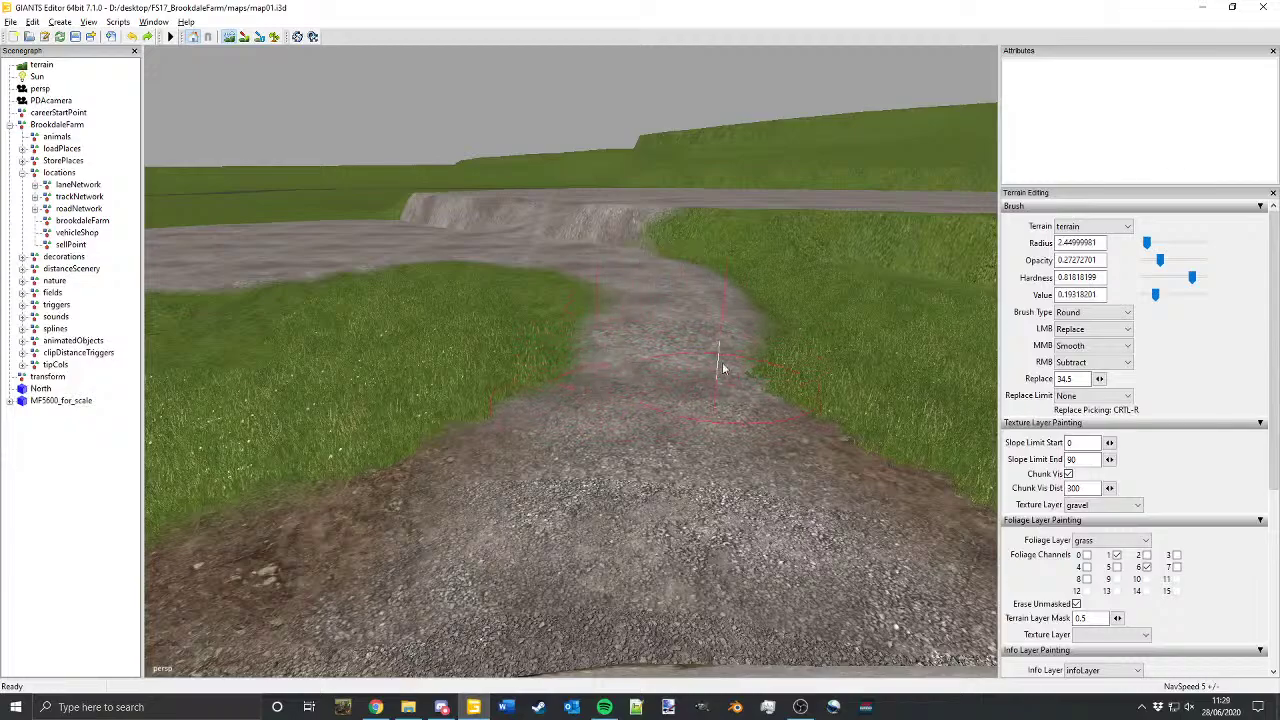
{"action": "middle_click_drag", "start_coordinate": [722, 368], "coordinate": [560, 412], "text": "alt"}
{"action": "middle_click_drag", "start_coordinate": [450, 345], "coordinate": [434, 242], "text": "alt"}
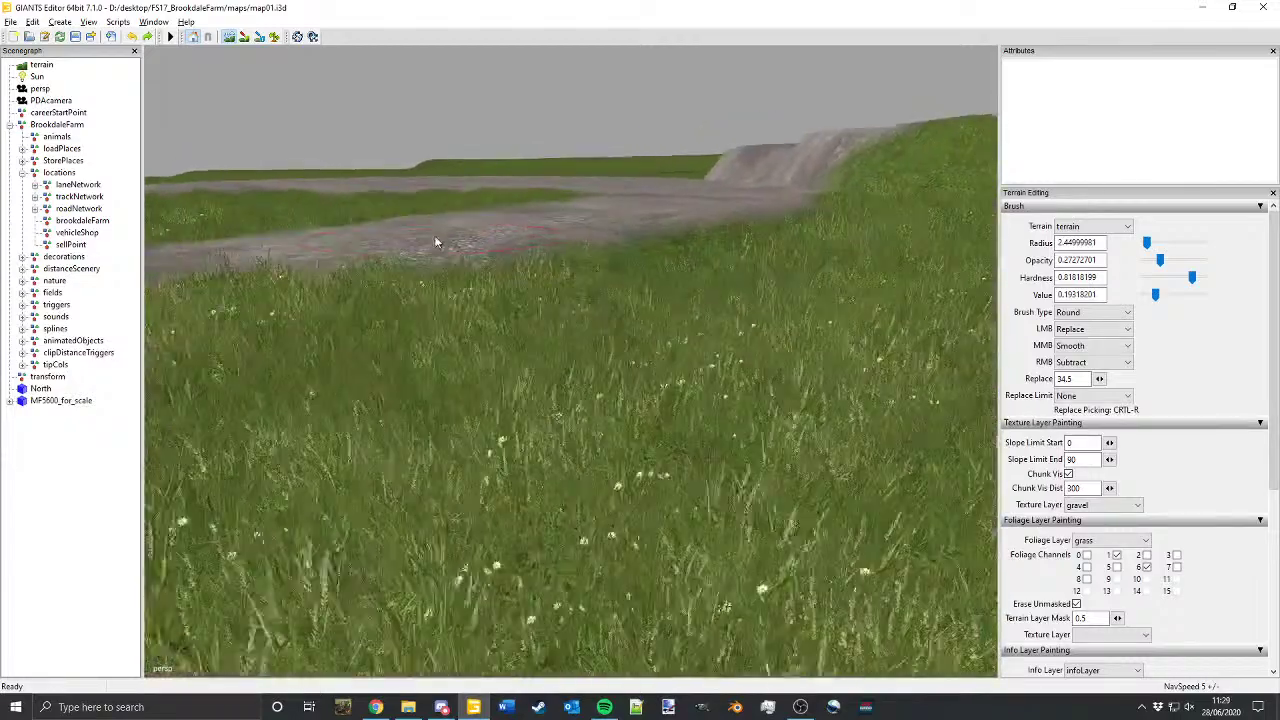
{"action": "left_click_drag", "start_coordinate": [434, 242], "coordinate": [404, 240], "text": "alt"}
{"action": "middle_click_drag", "start_coordinate": [404, 240], "coordinate": [738, 386], "text": "alt"}
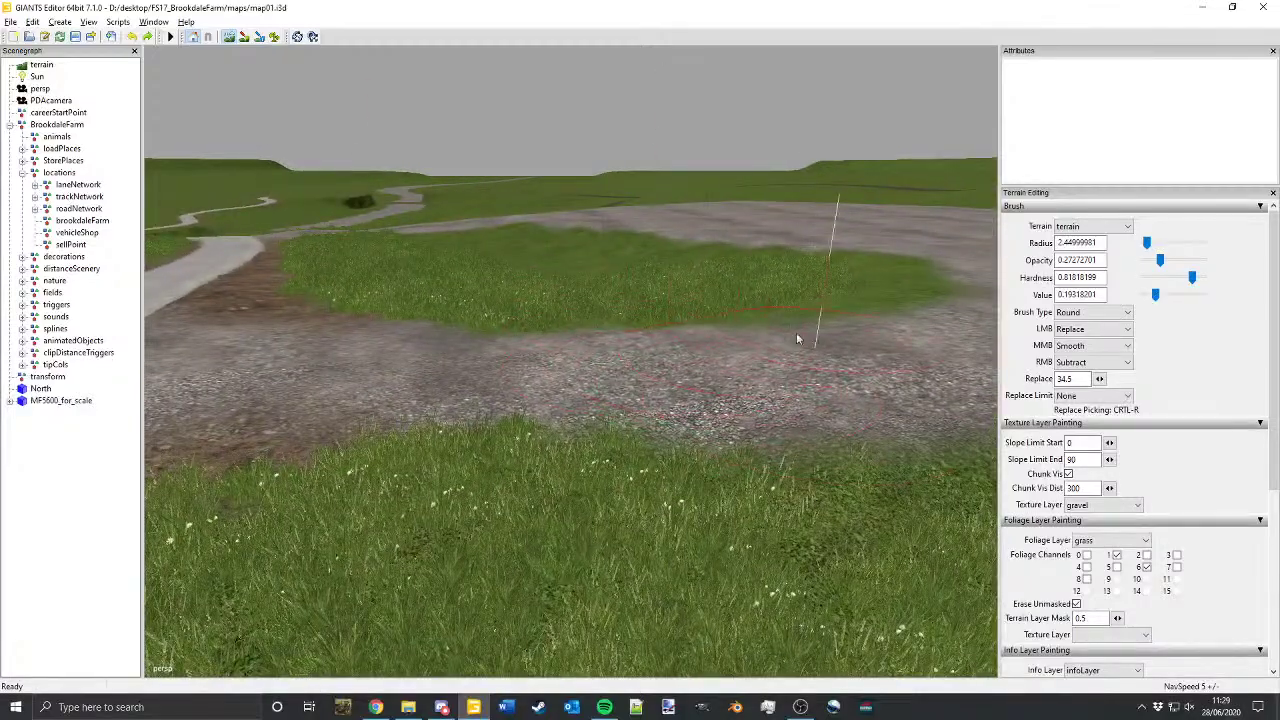
{"action": "mouse_move", "coordinate": [690, 472]}
{"action": "middle_mouse_down", "text": "alt"}
{"action": "mouse_move", "coordinate": [622, 461]}
{"action": "mouse_move", "coordinate": [542, 334]}
{"action": "mouse_move", "coordinate": [546, 273]}
{"action": "mouse_move", "coordinate": [472, 354]}
{"action": "mouse_move", "coordinate": [455, 395]}
{"action": "middle_mouse_up", "text": "alt"}
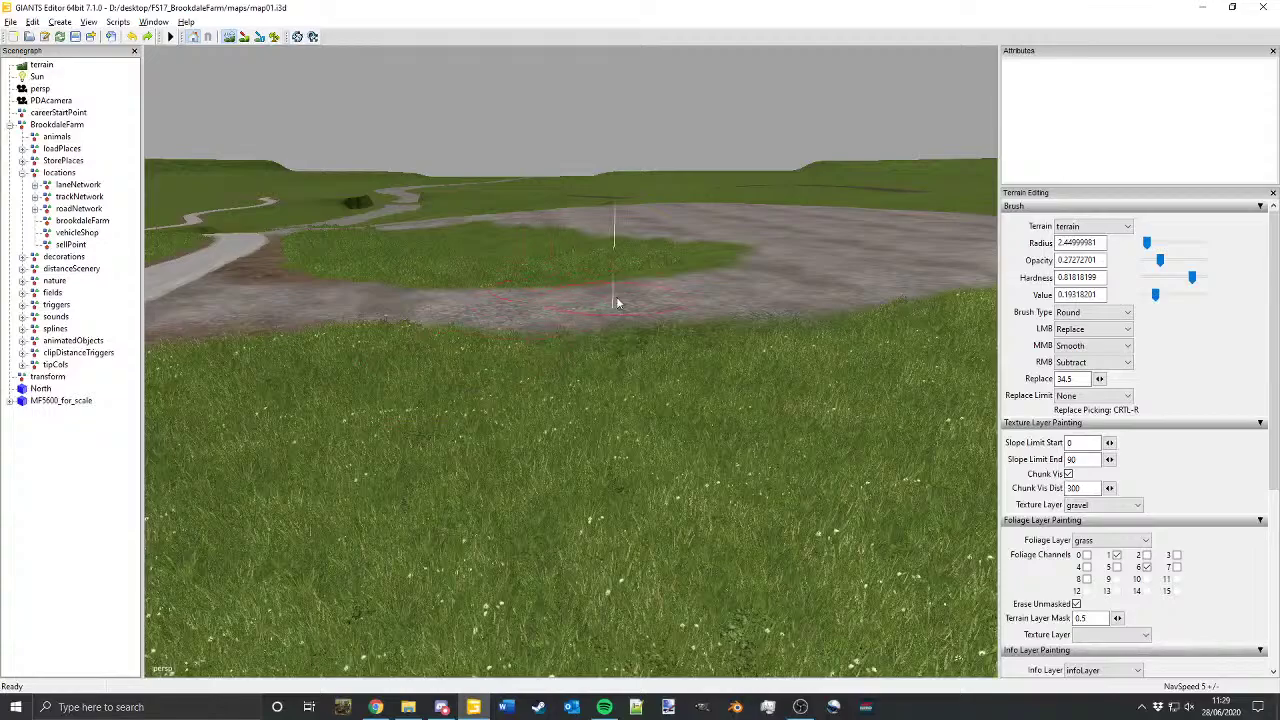
{"action": "left_click_drag", "start_coordinate": [900, 310], "coordinate": [432, 350], "text": "alt"}
{"action": "mouse_move", "coordinate": [432, 350]}
{"action": "middle_mouse_down", "text": "alt"}
{"action": "mouse_move", "coordinate": [688, 275]}
{"action": "mouse_move", "coordinate": [717, 312]}
{"action": "middle_mouse_up", "text": "alt"}
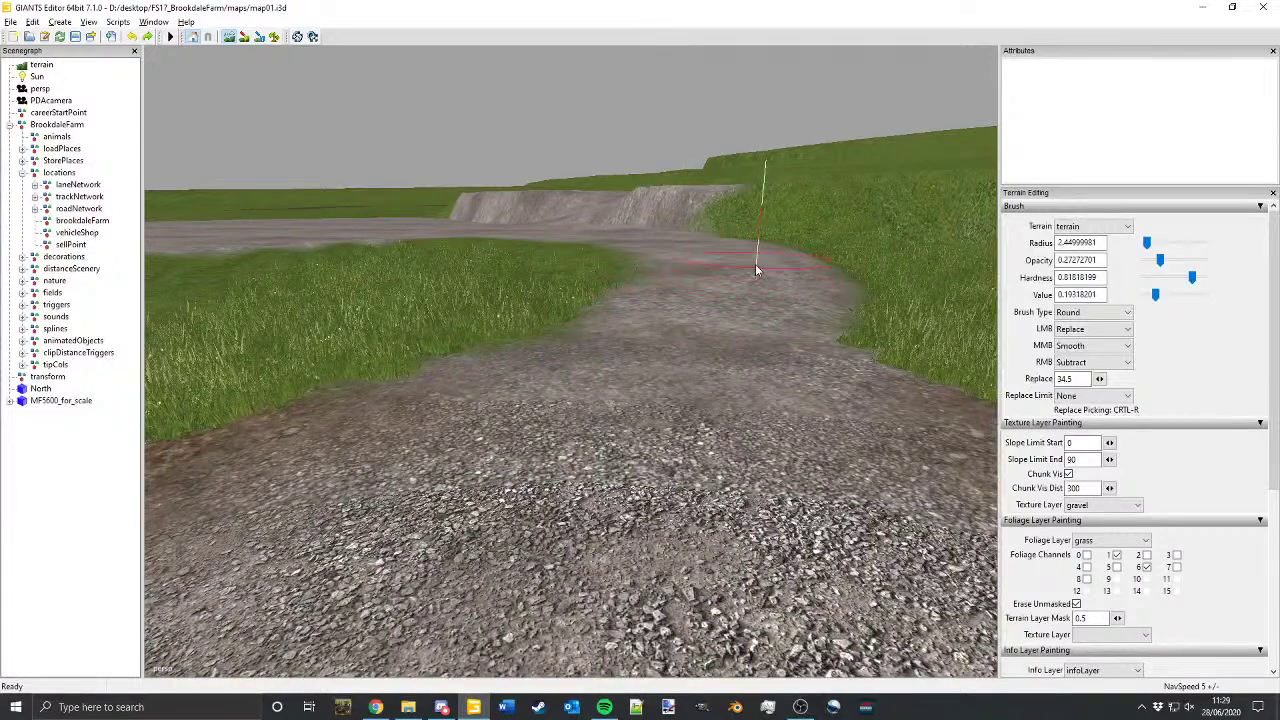
{"action": "mouse_move", "coordinate": [815, 264]}
{"action": "middle_mouse_down", "text": "alt"}
{"action": "mouse_move", "coordinate": [647, 220]}
{"action": "mouse_move", "coordinate": [743, 286]}
{"action": "middle_mouse_up", "text": "alt"}
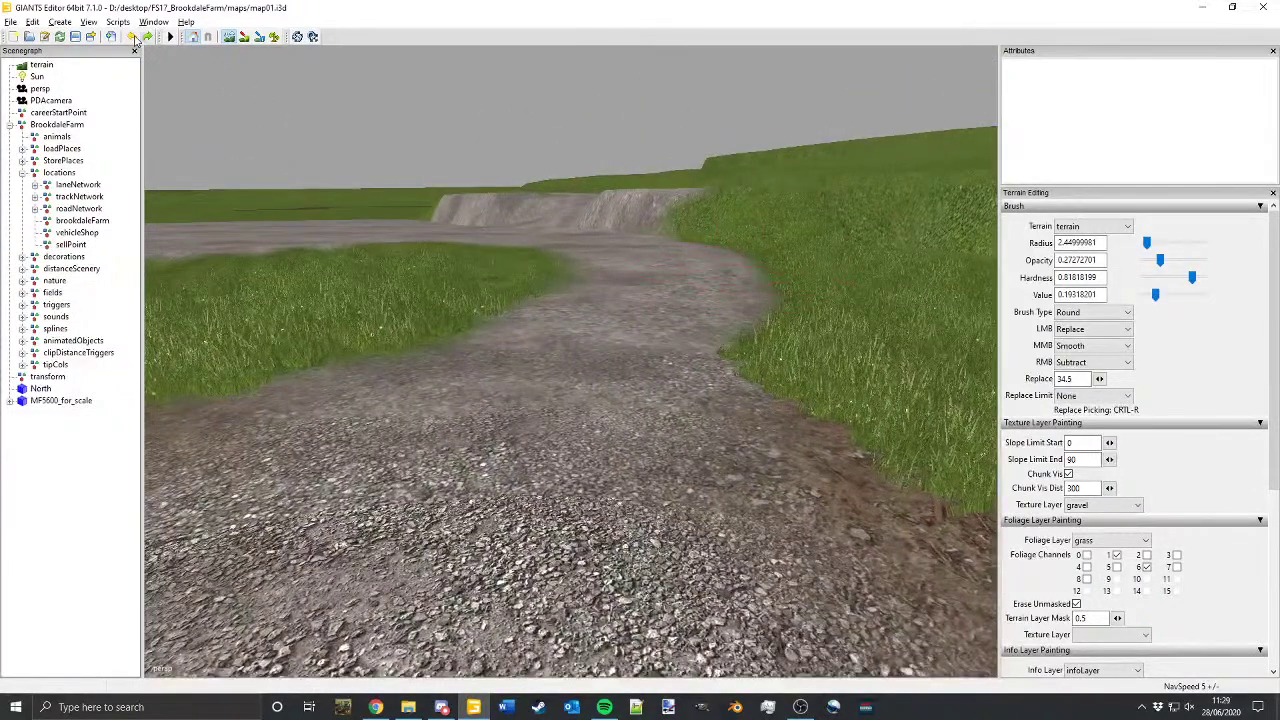
{"action": "left_click", "coordinate": [75, 37]}
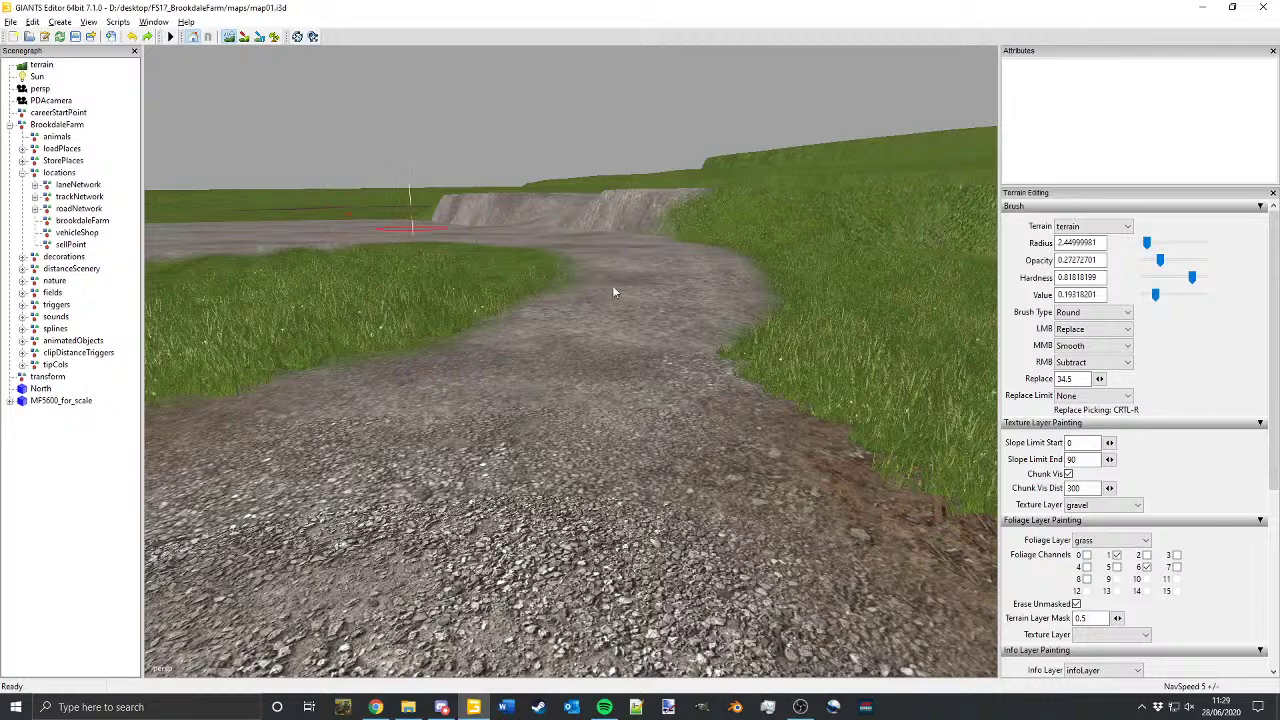
Step: Switch back to foliage painting at the track's bend and set the brush's LMB action to Add
{"action": "left_click", "coordinate": [273, 37]}
{"action": "middle_click_drag", "start_coordinate": [560, 210], "coordinate": [738, 356], "text": "alt"}
{"action": "left_click_drag", "start_coordinate": [738, 356], "coordinate": [655, 400], "text": "alt"}
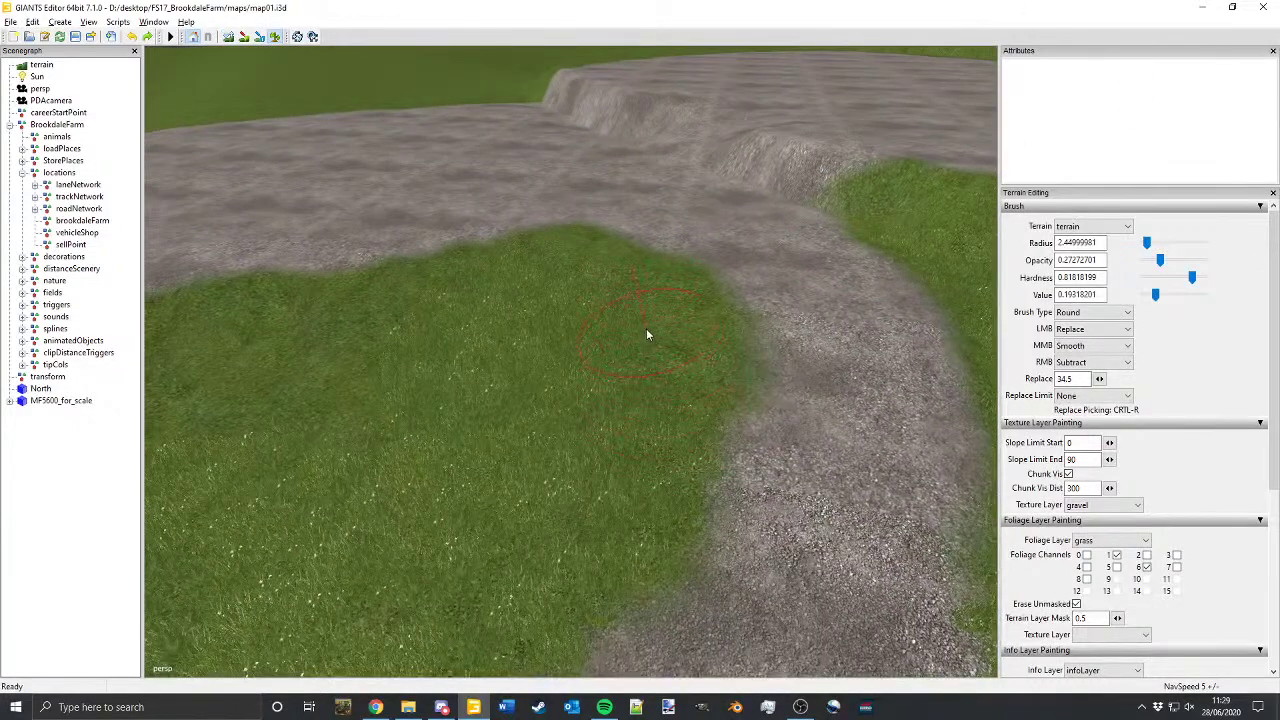
{"action": "middle_click_drag", "start_coordinate": [646, 334], "coordinate": [690, 388], "text": "alt"}
{"action": "scroll", "coordinate": [700, 375], "scroll_direction": "up", "scroll_amount": 3}
{"action": "left_click", "coordinate": [1070, 331]}
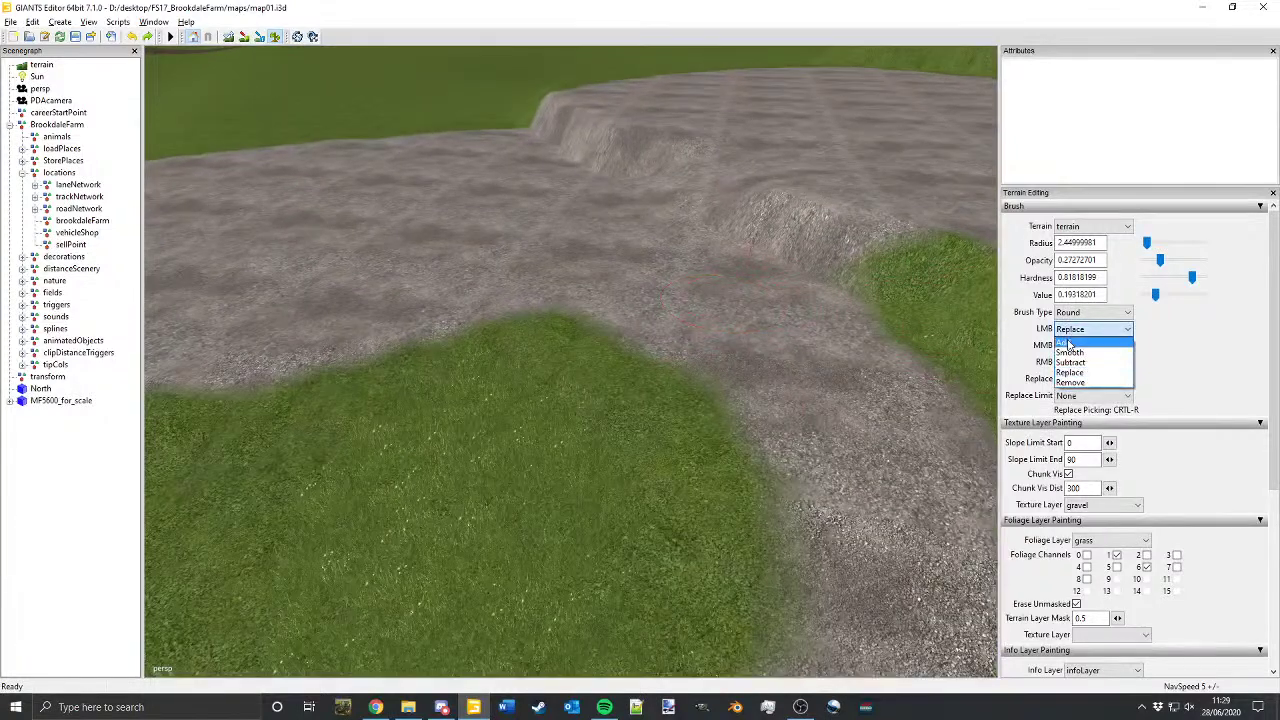
{"action": "left_click", "coordinate": [1066, 343]}
{"action": "scroll", "coordinate": [645, 500], "scroll_direction": "down", "scroll_amount": 5}
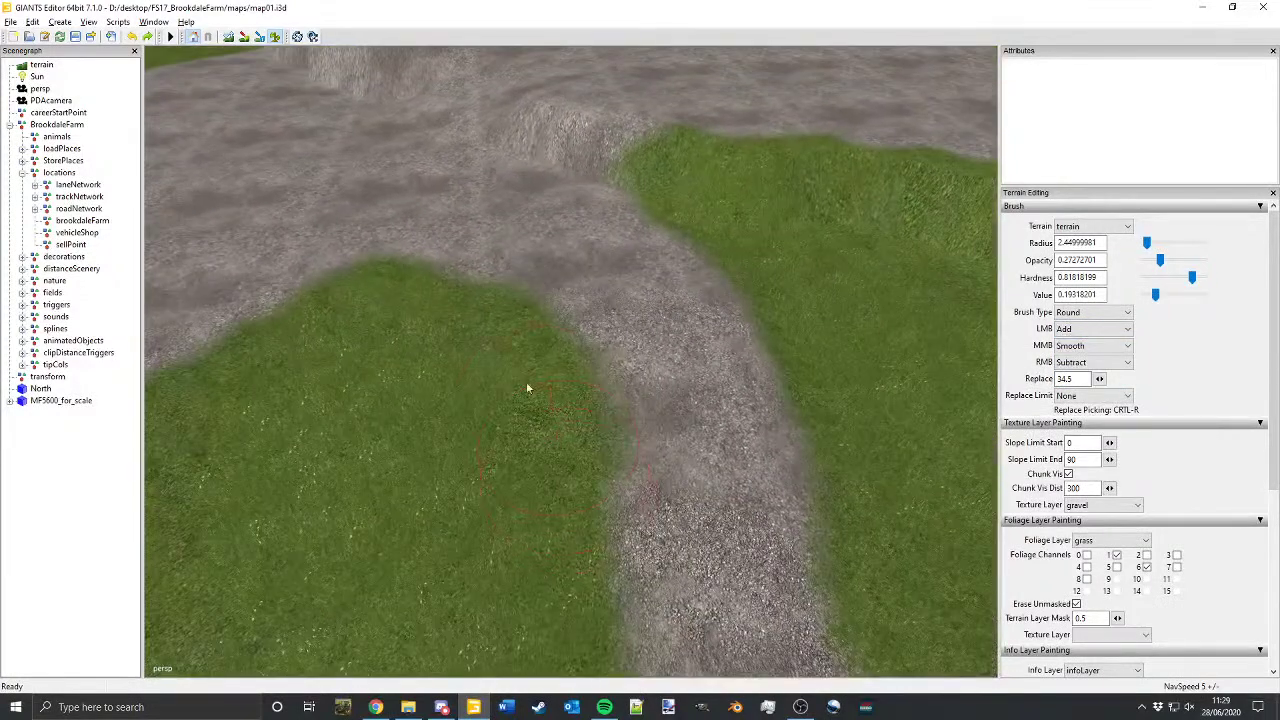
Step: Paint grass foliage over both verges at the gravel track's bend, reducing the brush radius to about 1.2
{"action": "left_click_drag", "start_coordinate": [527, 388], "coordinate": [489, 346]}
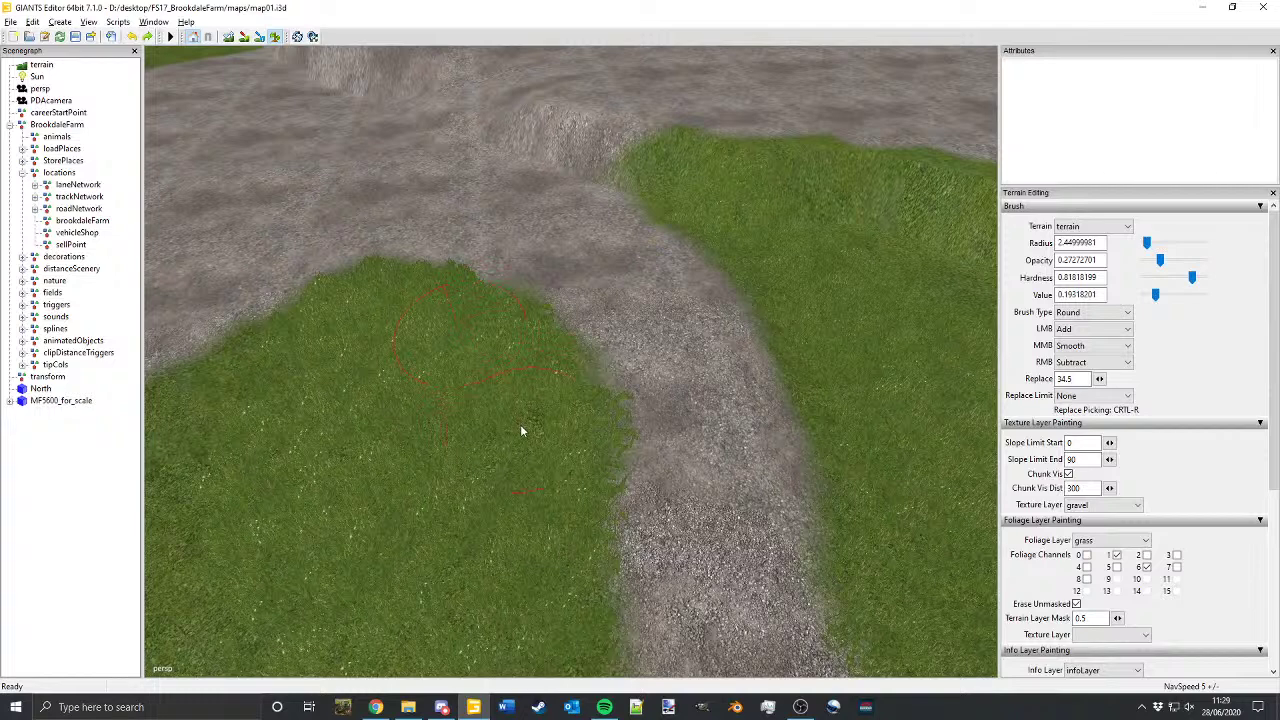
{"action": "mouse_move", "coordinate": [809, 335]}
{"action": "left_mouse_down"}
{"action": "mouse_move", "coordinate": [824, 335]}
{"action": "mouse_move", "coordinate": [803, 297]}
{"action": "left_mouse_up"}
{"action": "middle_click_drag", "start_coordinate": [790, 300], "coordinate": [574, 430], "text": "alt"}
{"action": "scroll", "coordinate": [574, 430], "scroll_direction": "down", "scroll_amount": 5}
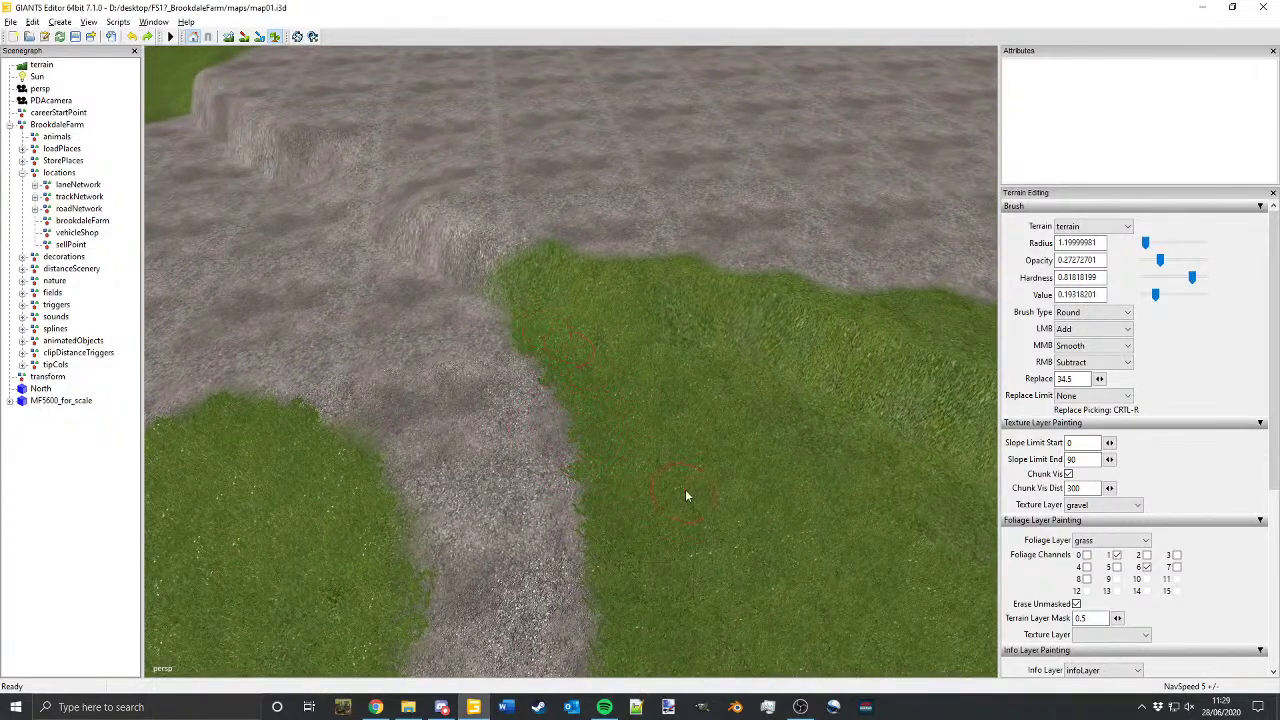
Step: Paint grass foliage along both sides of the dirt track across the road, with a brush radius of about 2.9
{"action": "middle_click_drag", "start_coordinate": [685, 489], "coordinate": [770, 125], "text": "alt"}
{"action": "left_click_drag", "start_coordinate": [443, 260], "coordinate": [462, 369], "text": "alt"}
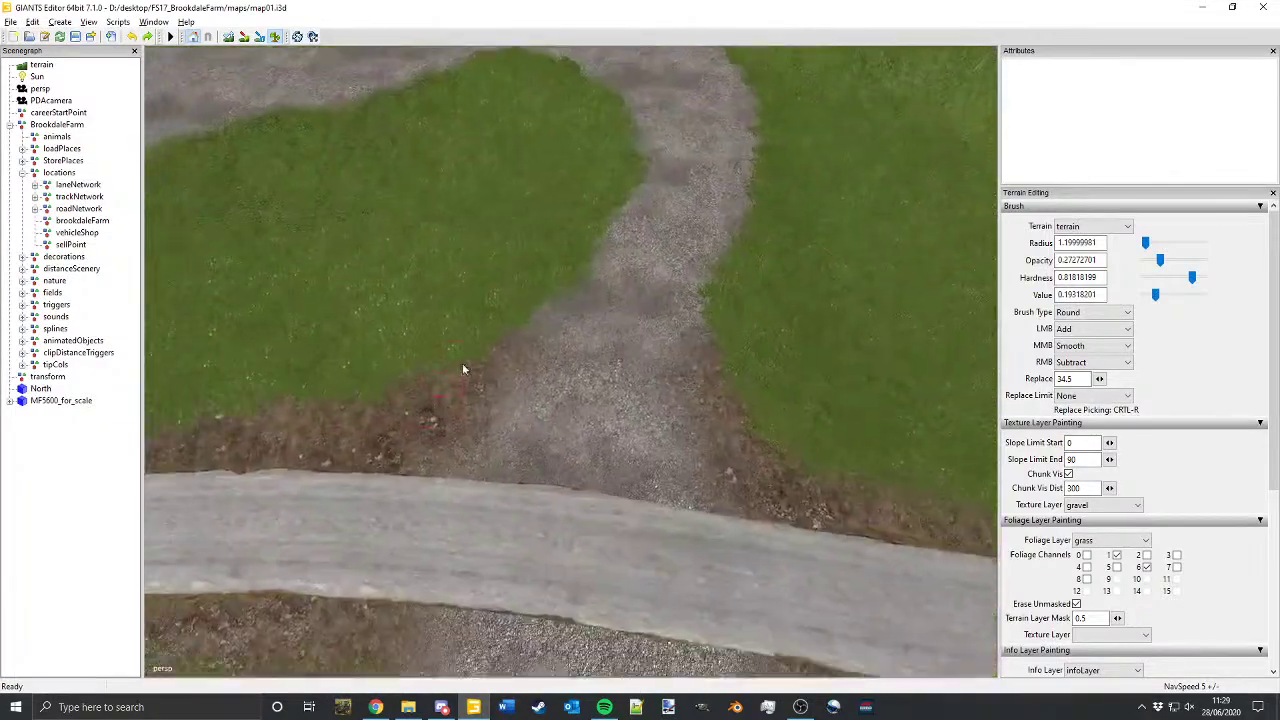
{"action": "middle_click_drag", "start_coordinate": [462, 369], "coordinate": [805, 265], "text": "alt"}
{"action": "left_click_drag", "start_coordinate": [805, 265], "coordinate": [551, 203], "text": "alt"}
{"action": "middle_click_drag", "start_coordinate": [551, 203], "coordinate": [575, 362], "text": "alt"}
{"action": "right_click_drag", "start_coordinate": [575, 362], "coordinate": [376, 264], "text": "alt"}
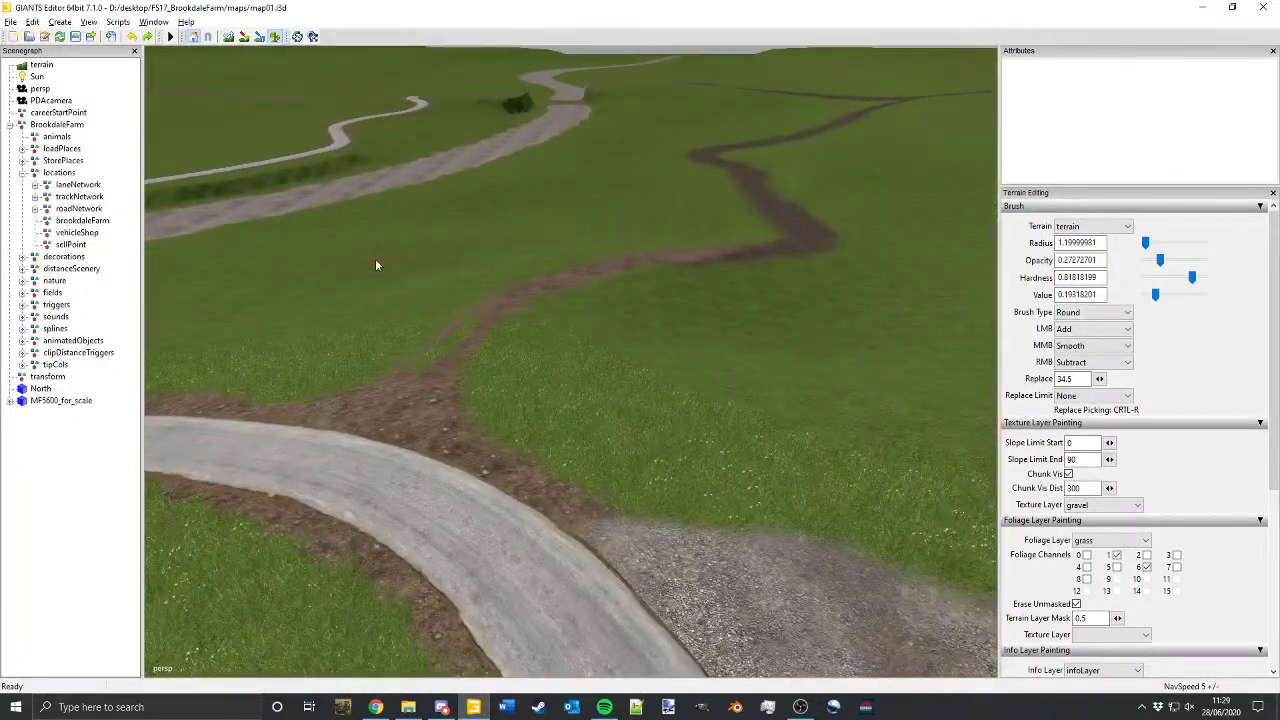
{"action": "middle_click_drag", "start_coordinate": [375, 259], "coordinate": [625, 450], "text": "alt"}
{"action": "right_click_drag", "start_coordinate": [625, 450], "coordinate": [720, 299], "text": "alt"}
{"action": "left_click_drag", "start_coordinate": [720, 299], "coordinate": [655, 433], "text": "alt"}
{"action": "scroll", "coordinate": [635, 452], "scroll_direction": "up", "scroll_amount": 7}
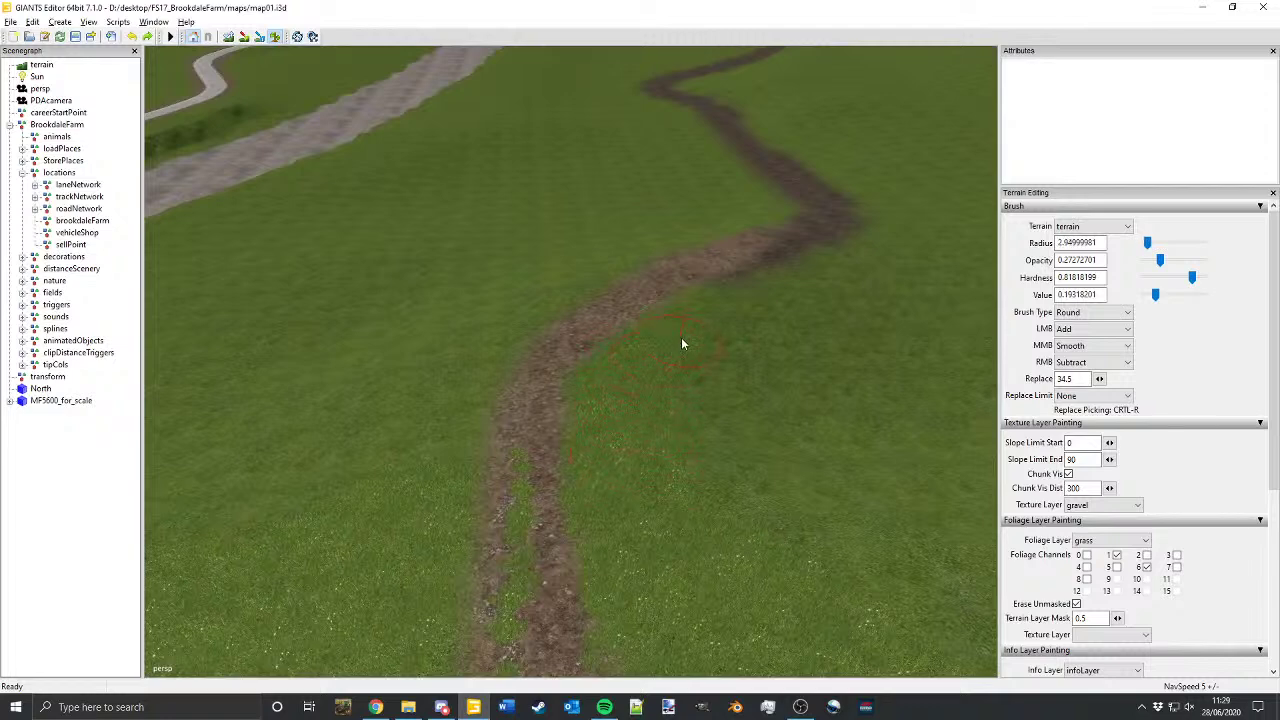
{"action": "left_click_drag", "start_coordinate": [681, 337], "coordinate": [655, 382]}
{"action": "middle_click_drag", "start_coordinate": [522, 452], "coordinate": [617, 392], "text": "alt"}
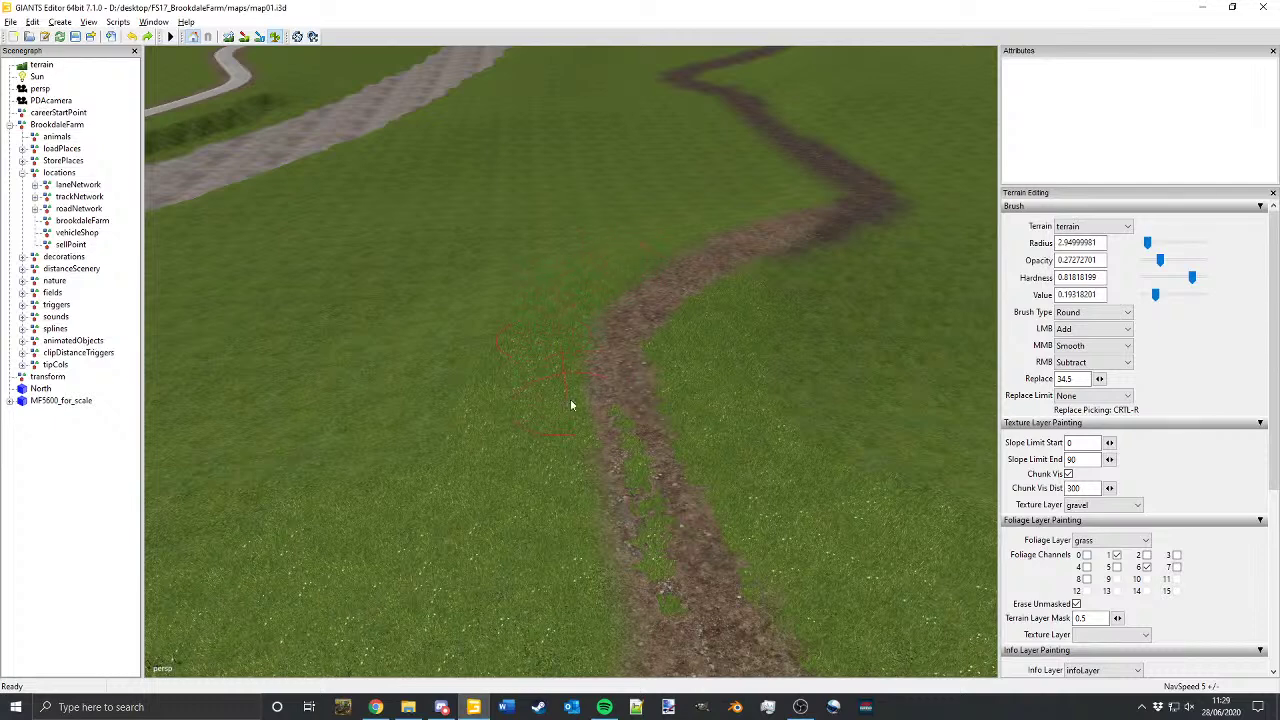
Step: Examine the course of the dirt track through its bends across the field from high and low angles
{"action": "left_click_drag", "start_coordinate": [569, 401], "coordinate": [597, 293], "text": "alt"}
{"action": "mouse_move", "coordinate": [597, 293]}
{"action": "middle_mouse_down", "text": "alt"}
{"action": "mouse_move", "coordinate": [609, 234]}
{"action": "mouse_move", "coordinate": [545, 210]}
{"action": "mouse_move", "coordinate": [426, 446]}
{"action": "middle_mouse_up", "text": "alt"}
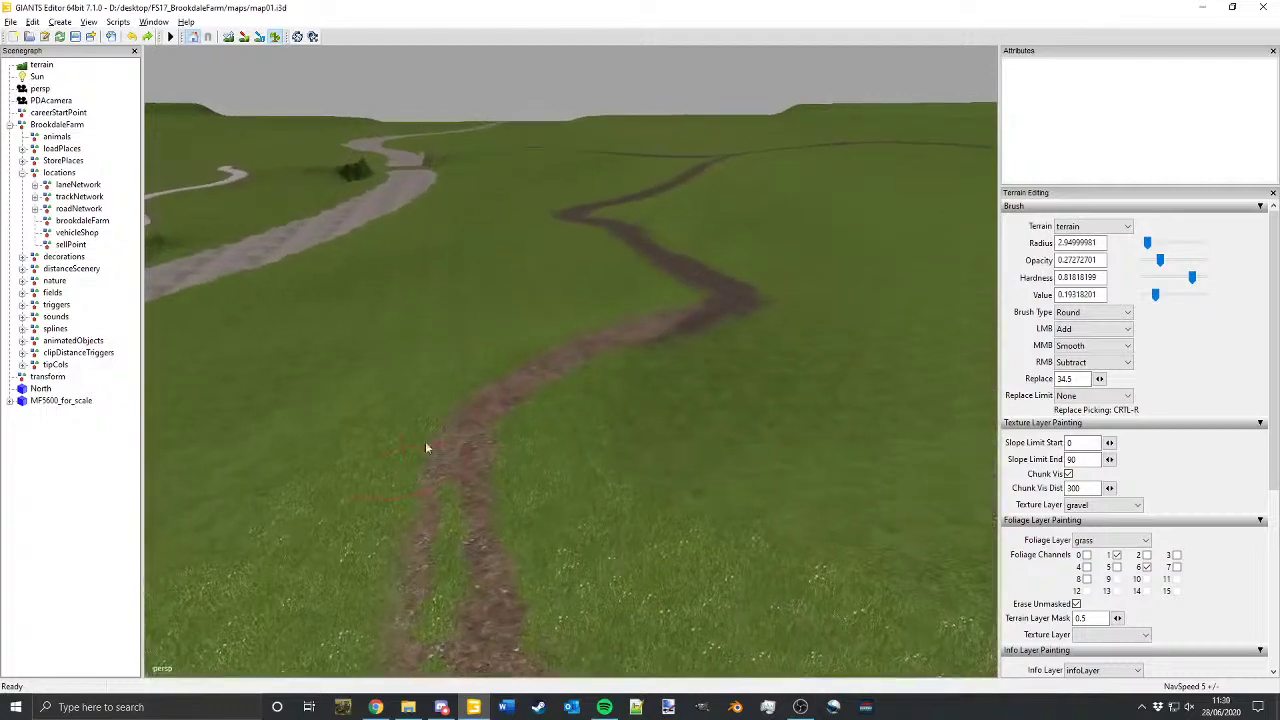
{"action": "left_click_drag", "start_coordinate": [426, 446], "coordinate": [591, 263], "text": "alt"}
{"action": "middle_click_drag", "start_coordinate": [591, 263], "coordinate": [650, 512], "text": "alt"}
{"action": "middle_click_drag", "start_coordinate": [490, 249], "coordinate": [557, 511], "text": "alt"}
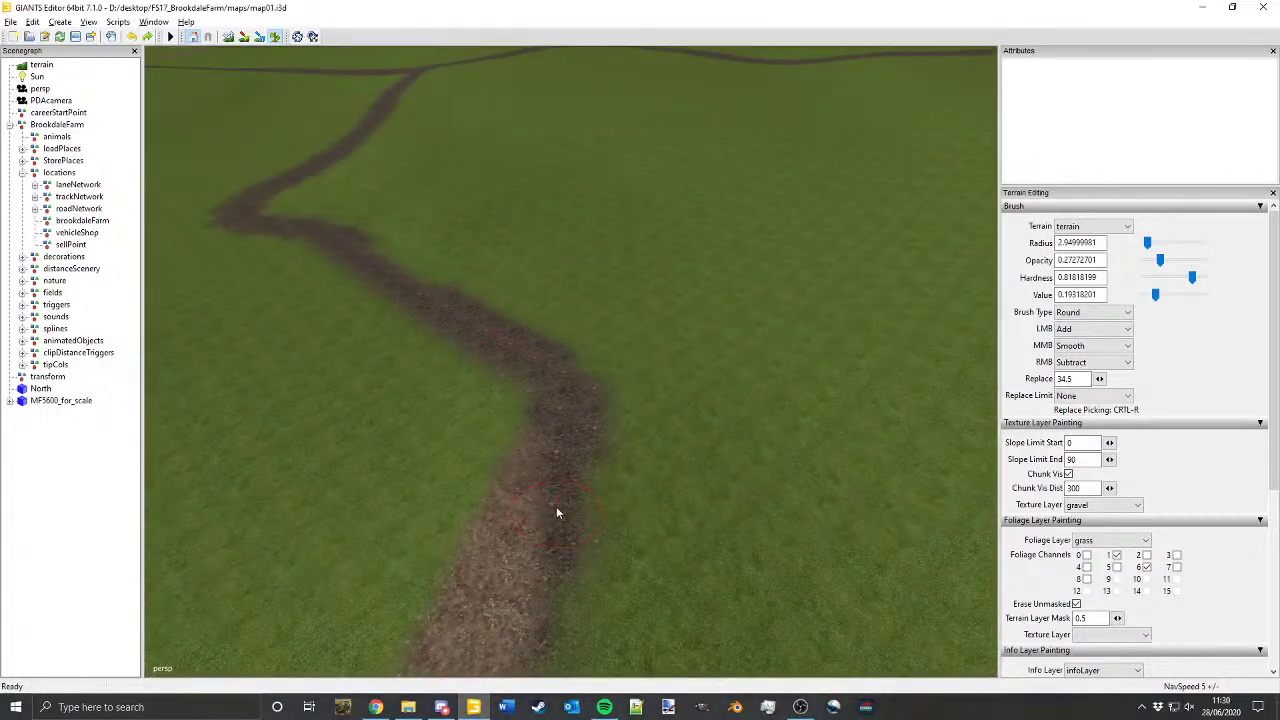
{"action": "left_click_drag", "start_coordinate": [557, 511], "coordinate": [686, 554], "text": "alt"}
{"action": "middle_click_drag", "start_coordinate": [686, 554], "coordinate": [398, 342], "text": "alt"}
{"action": "right_click_drag", "start_coordinate": [398, 342], "coordinate": [512, 347], "text": "alt"}
{"action": "left_click_drag", "start_coordinate": [512, 347], "coordinate": [534, 377], "text": "alt"}
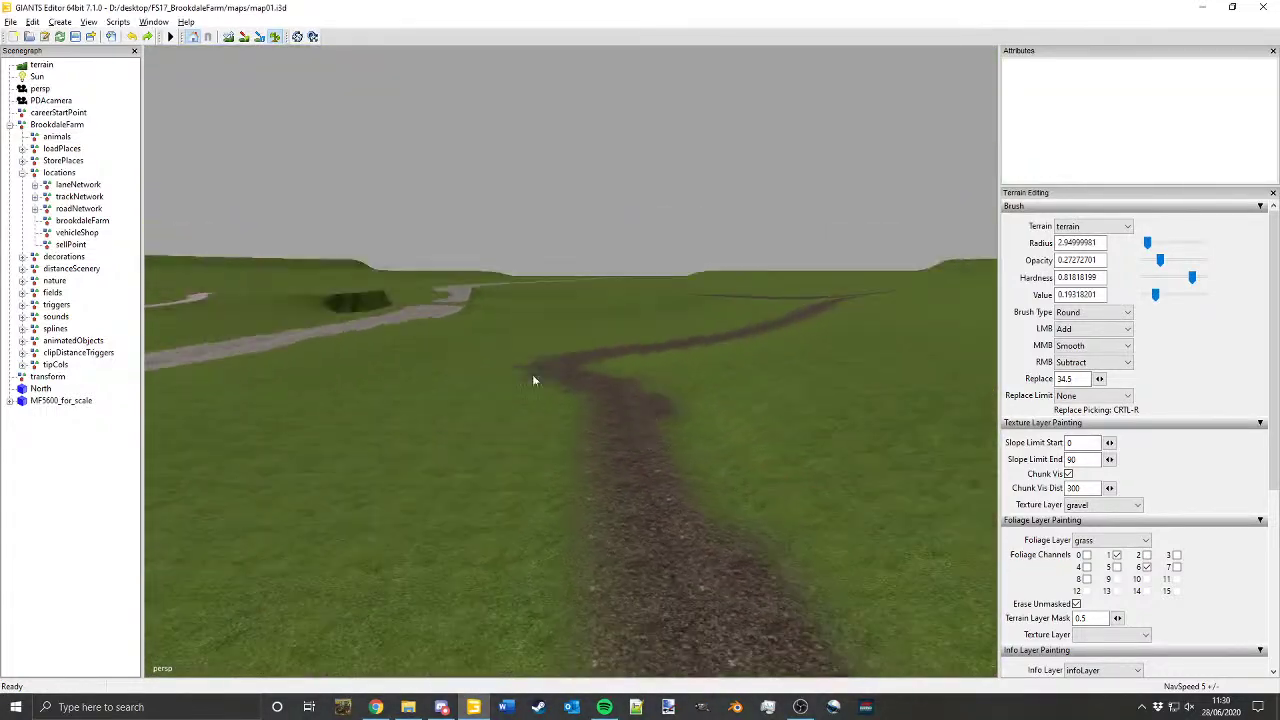
{"action": "middle_click_drag", "start_coordinate": [534, 377], "coordinate": [424, 192], "text": "alt"}
Step: Undo the stray foliage stroke and paint the grass texture over the dark winding track ahead, with a brush radius of about 7.4
{"action": "left_click", "coordinate": [1101, 508]}
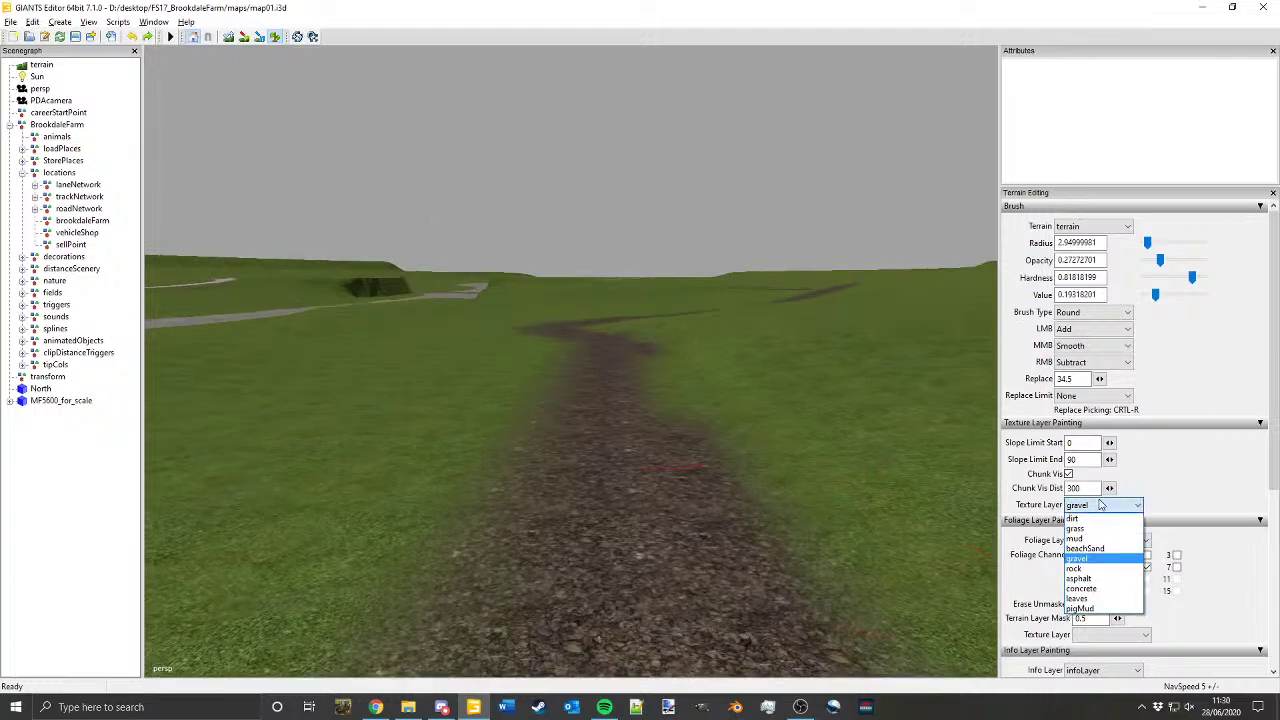
{"action": "left_click", "coordinate": [1091, 529]}
{"action": "middle_click_drag", "start_coordinate": [612, 430], "coordinate": [608, 508], "text": "alt"}
{"action": "scroll", "coordinate": [604, 497], "scroll_direction": "up", "scroll_amount": 5}
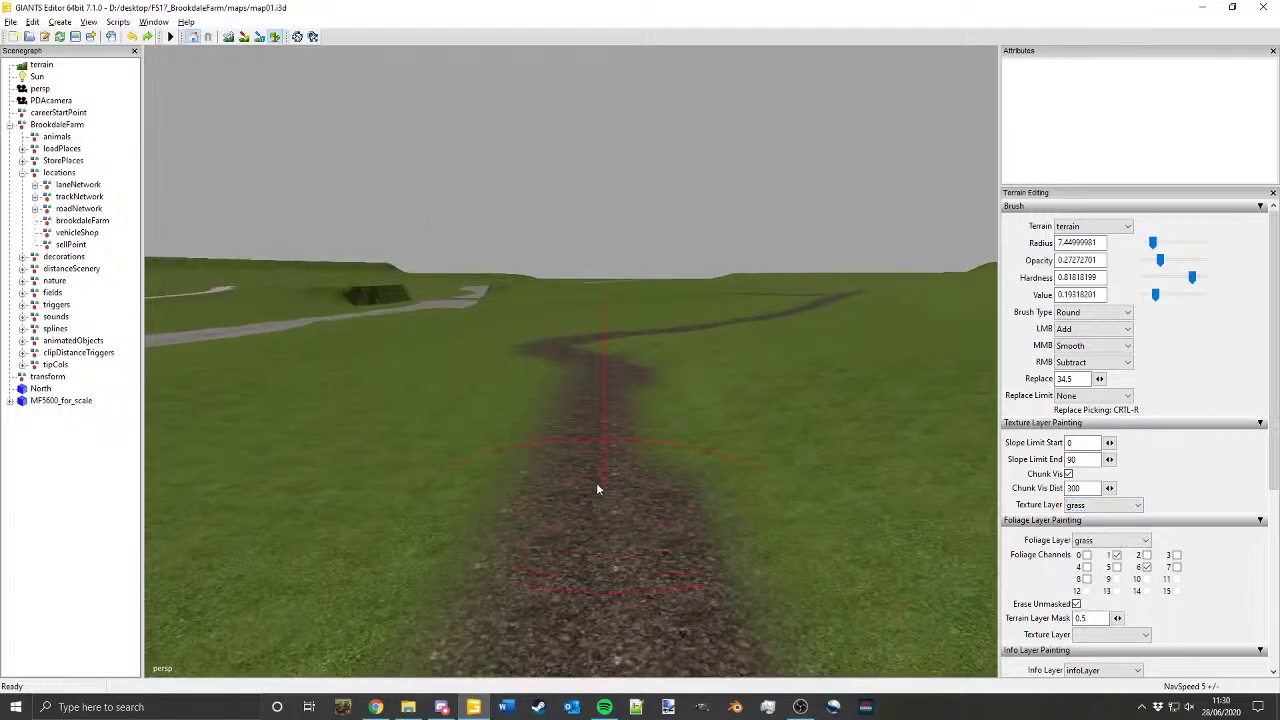
{"action": "left_click_drag", "start_coordinate": [596, 482], "coordinate": [577, 448]}
{"action": "key", "text": "ctrl+z"}
{"action": "left_click", "coordinate": [244, 37]}
{"action": "mouse_move", "coordinate": [545, 413]}
{"action": "left_mouse_down"}
{"action": "mouse_move", "coordinate": [662, 458]}
{"action": "mouse_move", "coordinate": [570, 386]}
{"action": "mouse_move", "coordinate": [626, 365]}
{"action": "mouse_move", "coordinate": [595, 341]}
{"action": "left_mouse_up"}
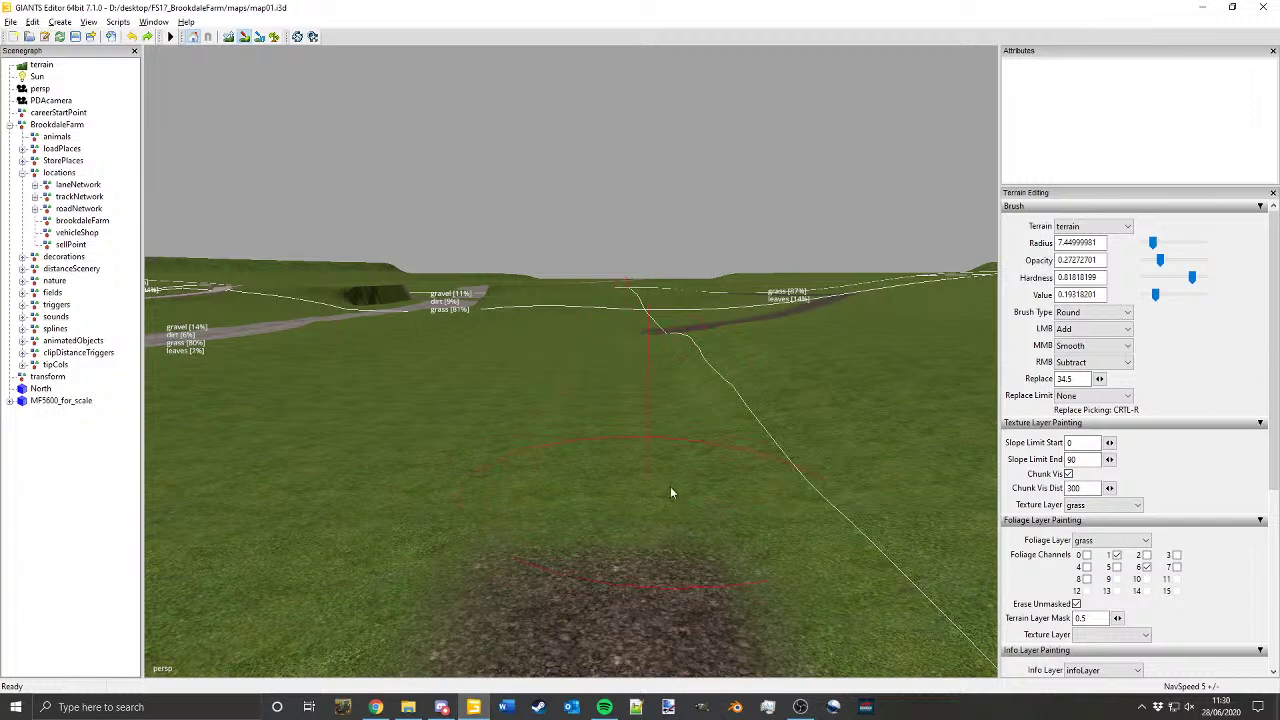
Step: Paint a new straighter stretch of track with the dirt texture, setting the brush value to about 0.57 and the radius to about 4.9
{"action": "left_click", "coordinate": [1100, 505]}
{"action": "left_click", "coordinate": [1090, 521]}
{"action": "left_click_drag", "start_coordinate": [1157, 296], "coordinate": [1178, 297]}
{"action": "scroll", "coordinate": [558, 460], "scroll_direction": "down", "scroll_amount": 5}
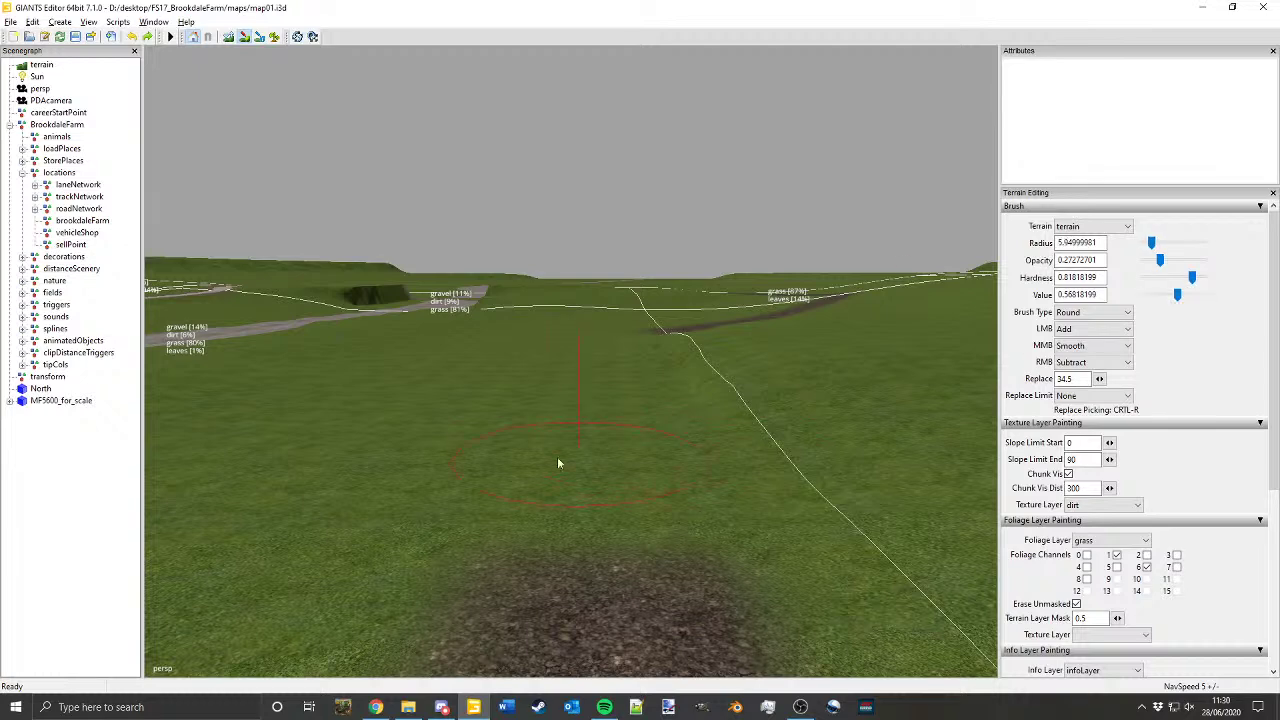
{"action": "mouse_move", "coordinate": [570, 484]}
{"action": "left_mouse_down"}
{"action": "mouse_move", "coordinate": [590, 484]}
{"action": "mouse_move", "coordinate": [603, 433]}
{"action": "left_mouse_up"}
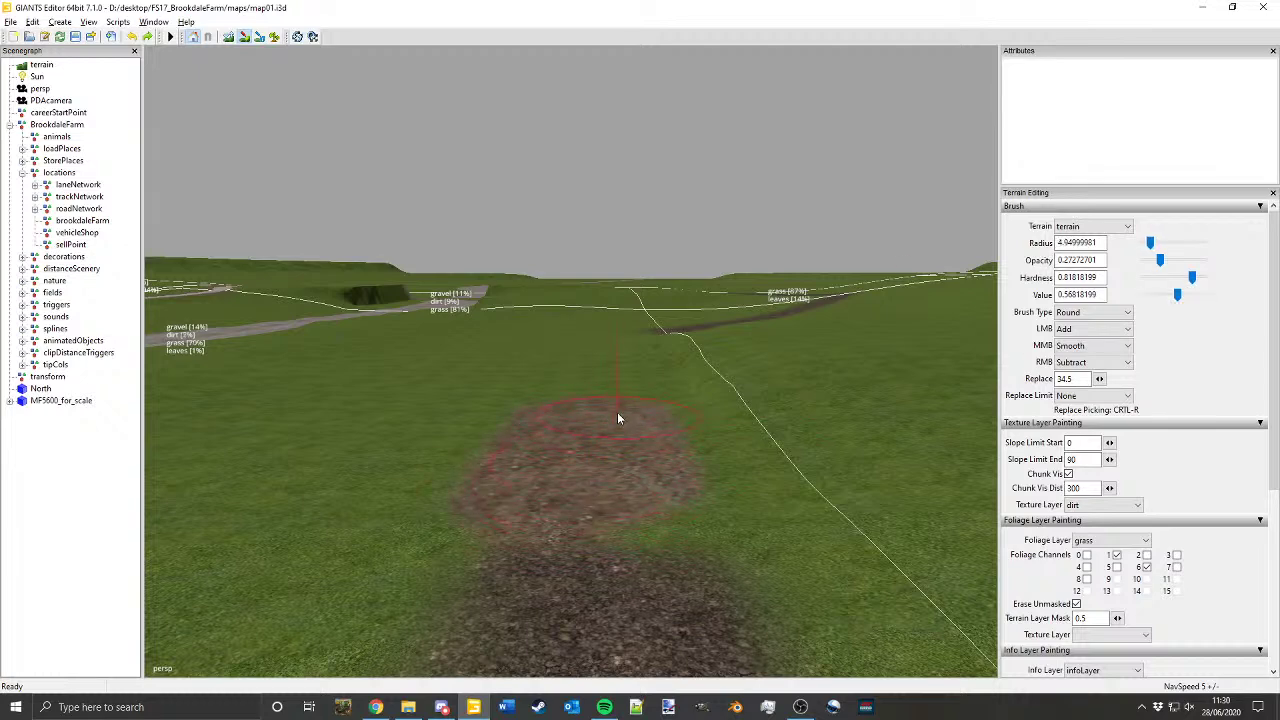
{"action": "left_click_drag", "start_coordinate": [588, 360], "coordinate": [566, 345]}
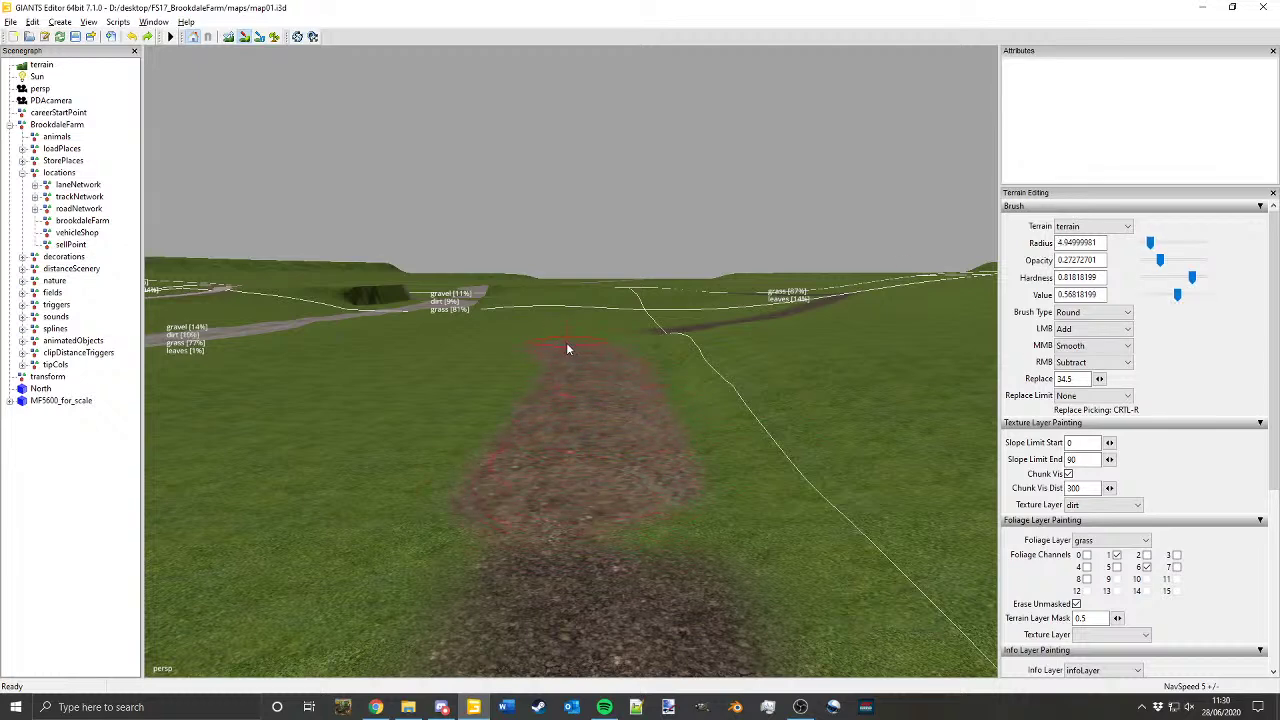
Step: Extend the dirt texture toward the remaining track and over the dark patch nearer the road, reducing the brush radius to about 3.4
{"action": "middle_click_drag", "start_coordinate": [566, 345], "coordinate": [576, 504], "text": "alt"}
{"action": "left_click_drag", "start_coordinate": [576, 504], "coordinate": [686, 430], "text": "alt"}
{"action": "mouse_move", "coordinate": [686, 430]}
{"action": "middle_mouse_down", "text": "alt"}
{"action": "mouse_move", "coordinate": [575, 575]}
{"action": "mouse_move", "coordinate": [577, 655]}
{"action": "middle_mouse_up", "text": "alt"}
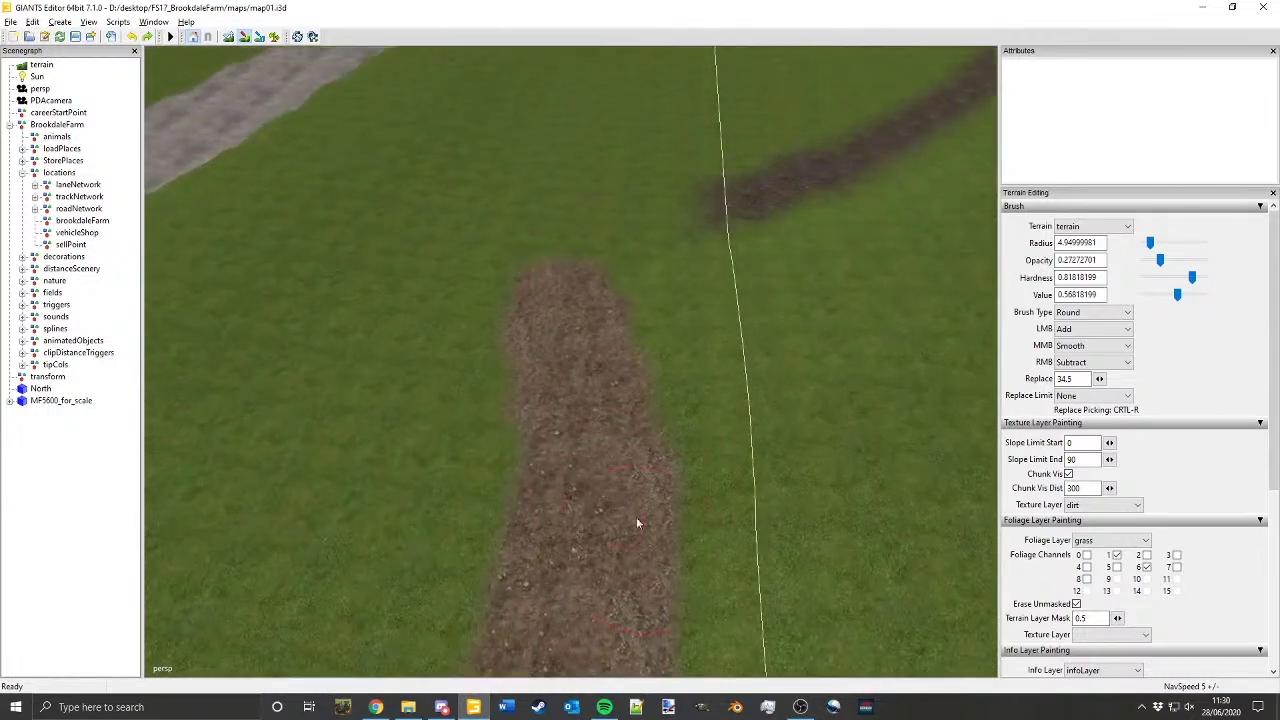
{"action": "mouse_move", "coordinate": [591, 258]}
{"action": "left_mouse_down"}
{"action": "mouse_move", "coordinate": [653, 232]}
{"action": "mouse_move", "coordinate": [840, 424]}
{"action": "mouse_move", "coordinate": [726, 456]}
{"action": "mouse_move", "coordinate": [757, 484]}
{"action": "mouse_move", "coordinate": [746, 452]}
{"action": "mouse_move", "coordinate": [677, 548]}
{"action": "mouse_move", "coordinate": [703, 360]}
{"action": "mouse_move", "coordinate": [732, 314]}
{"action": "mouse_move", "coordinate": [794, 274]}
{"action": "left_mouse_up"}
{"action": "mouse_move", "coordinate": [600, 350]}
{"action": "left_mouse_down", "text": "alt"}
{"action": "mouse_move", "coordinate": [787, 332]}
{"action": "mouse_move", "coordinate": [697, 508]}
{"action": "mouse_move", "coordinate": [620, 485]}
{"action": "left_mouse_up", "text": "alt"}
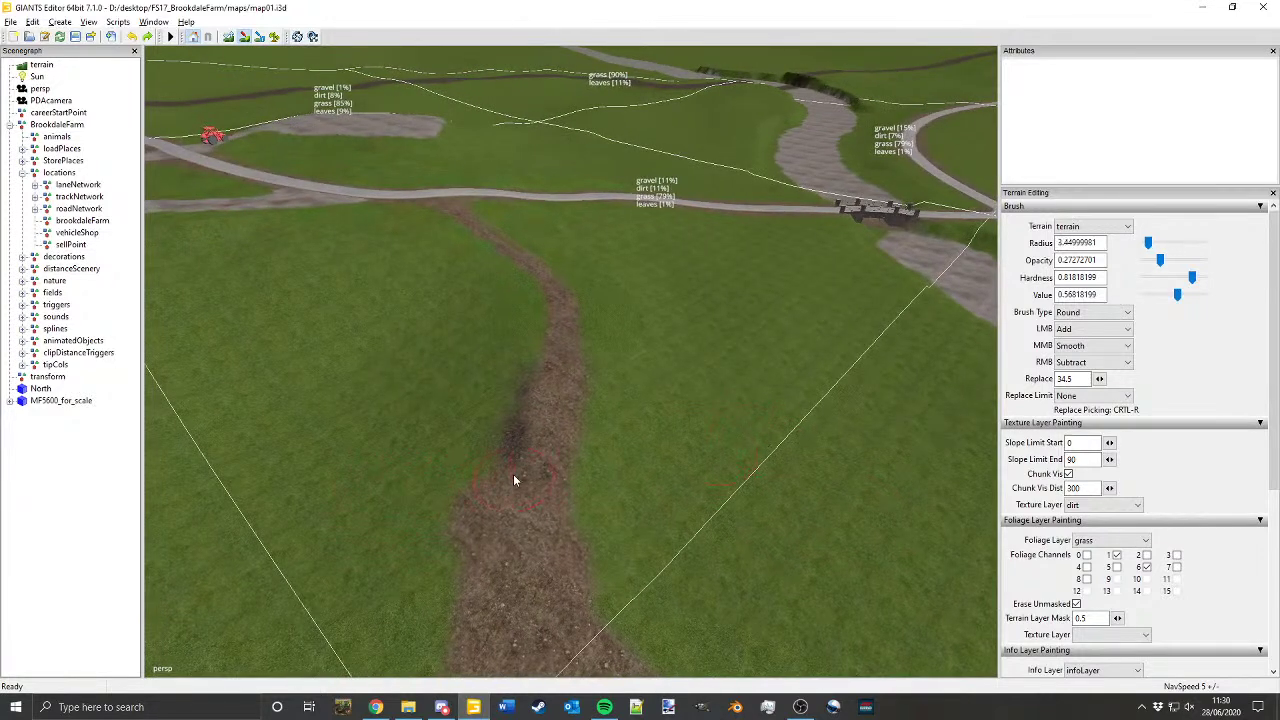
{"action": "scroll", "coordinate": [546, 374], "scroll_direction": "up", "scroll_amount": 2}
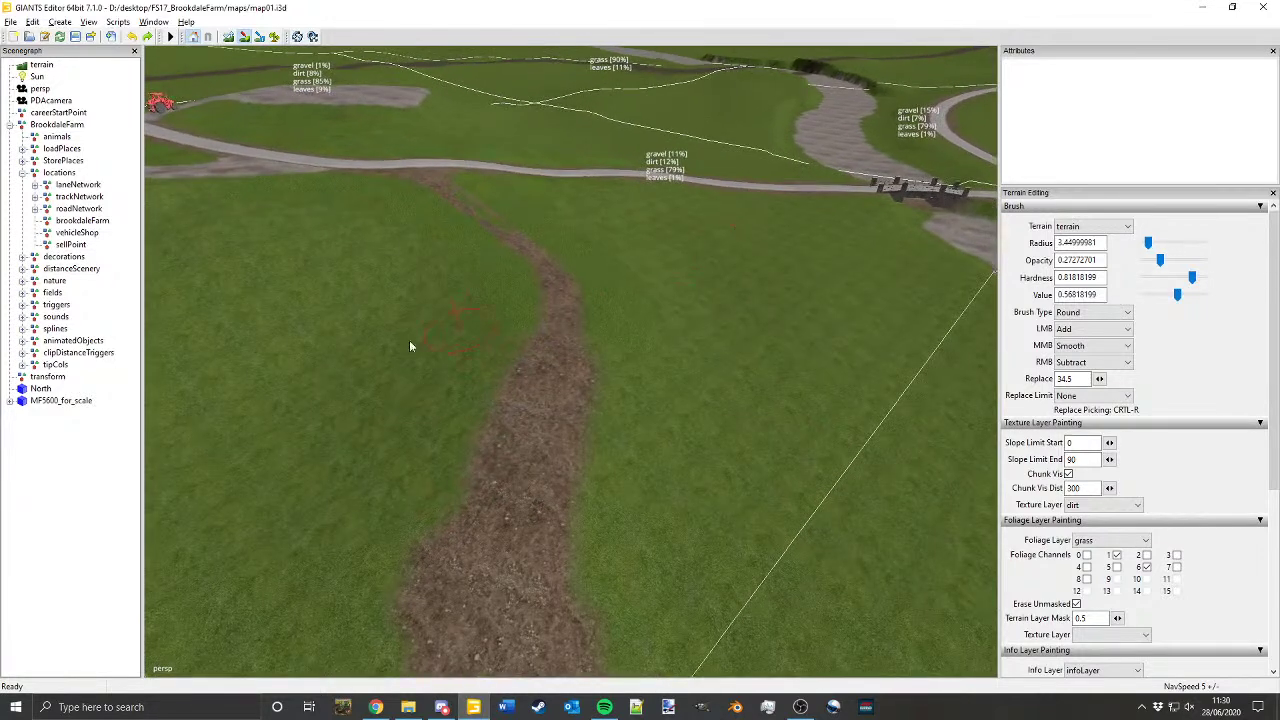
Step: Leave texture painting and place the MF5600_for_scale tractor on the dirt track to compare widths
{"action": "left_click", "coordinate": [243, 37]}
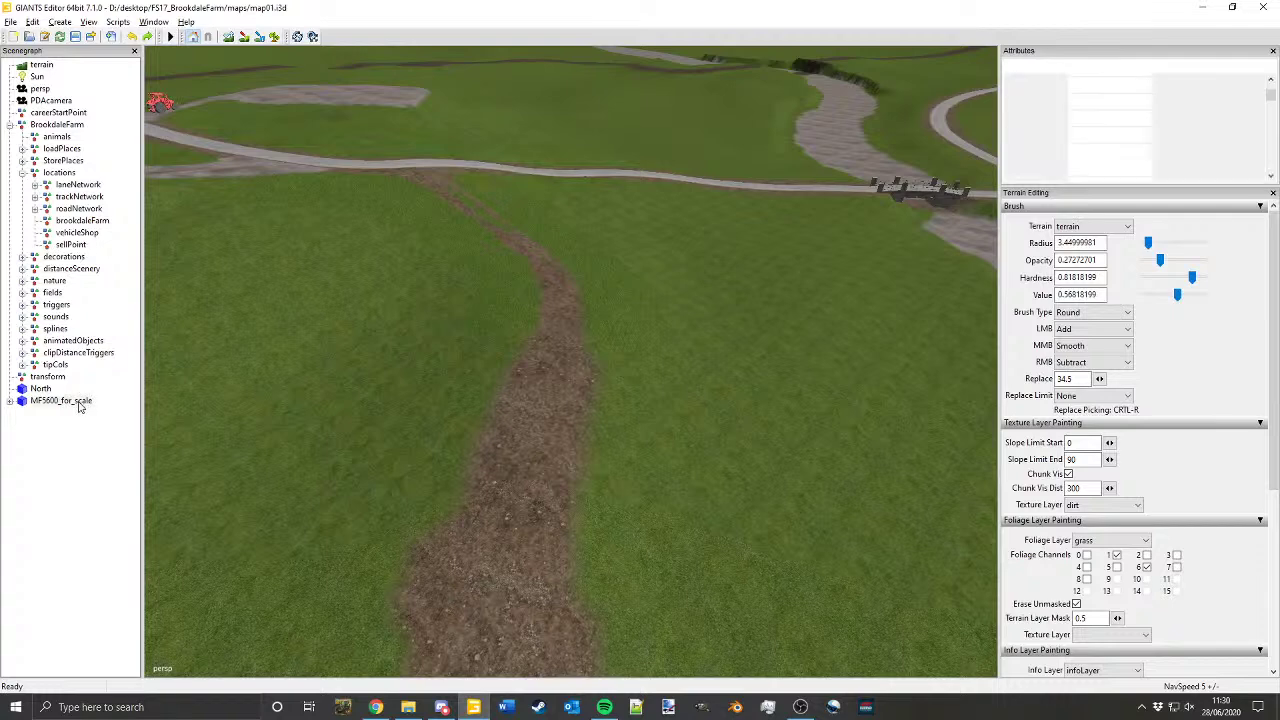
{"action": "left_click", "coordinate": [80, 402]}
{"action": "key", "text": "ctrl+b"}
{"action": "left_click", "coordinate": [561, 343]}
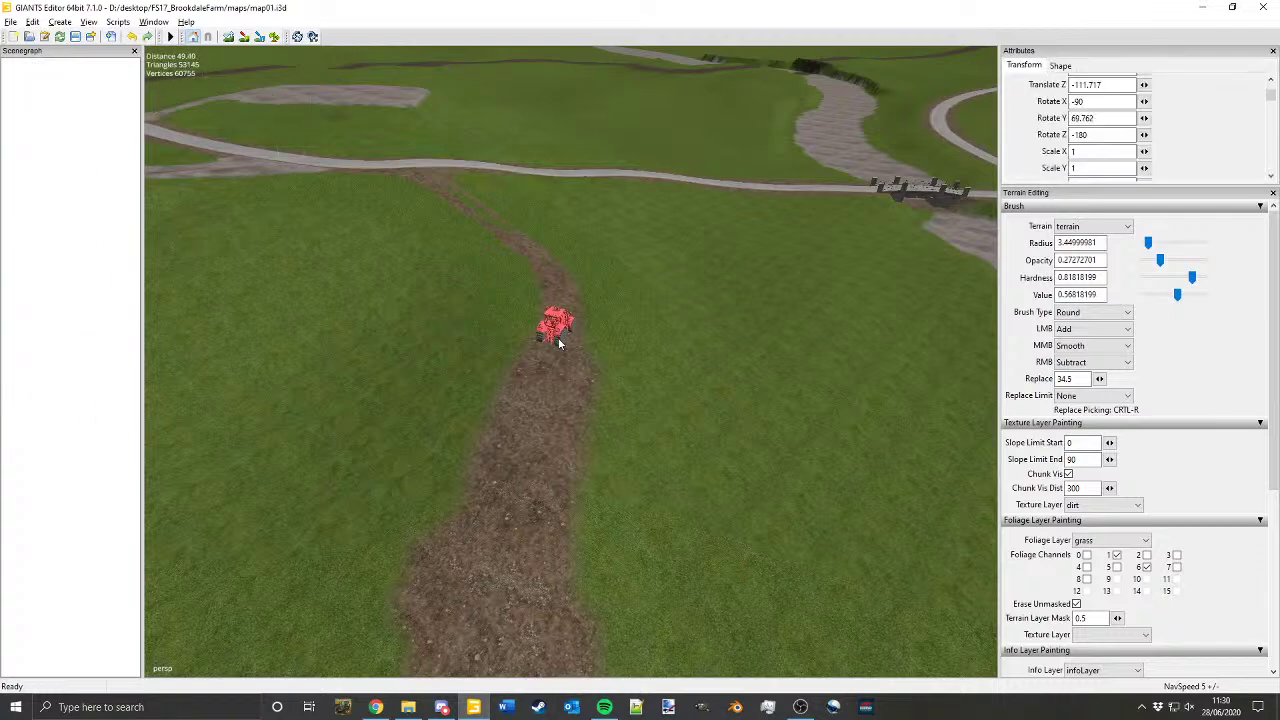
Step: Reposition the MF5600_for_scale tractor along the dirt track as a size reference, and deselect it
{"action": "scroll", "coordinate": [743, 240], "scroll_direction": "up", "scroll_amount": 2}
{"action": "left_click_drag", "start_coordinate": [611, 382], "coordinate": [424, 278]}
{"action": "left_click_drag", "start_coordinate": [586, 325], "coordinate": [589, 326]}
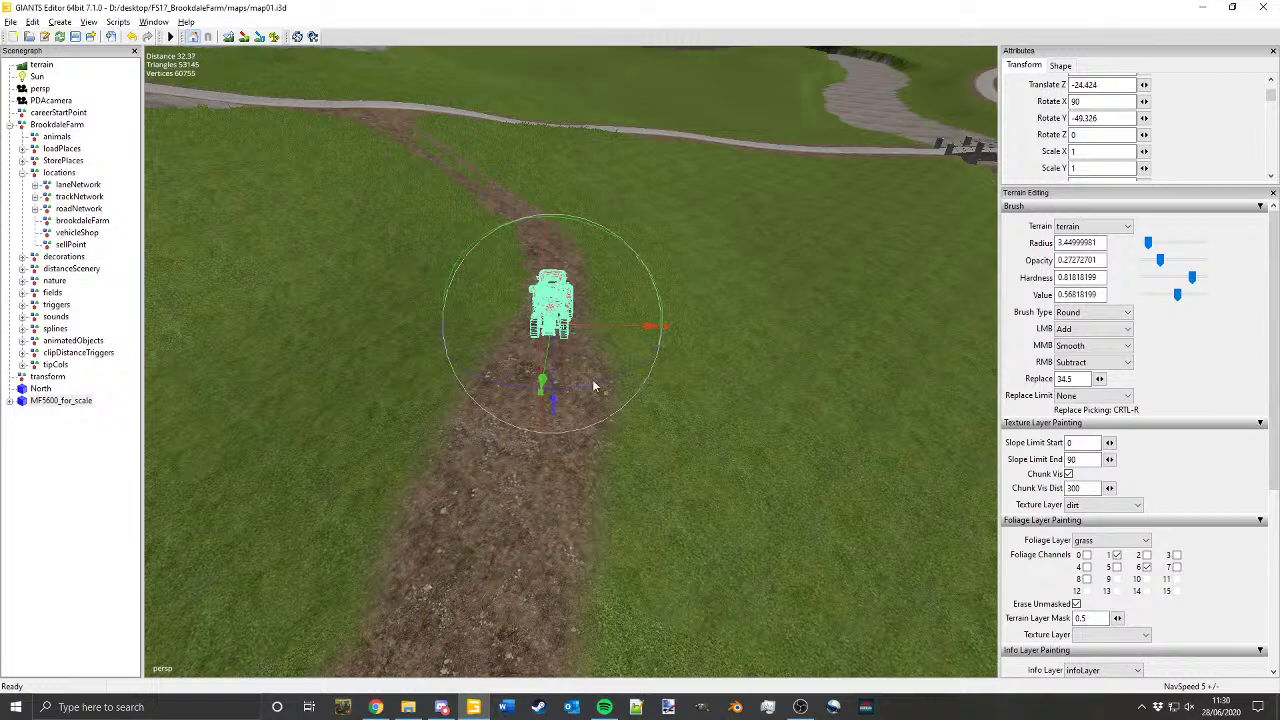
{"action": "left_click_drag", "start_coordinate": [594, 382], "coordinate": [597, 387]}
{"action": "left_click", "coordinate": [769, 525]}
Step: Set the texture layer to grass and switch to terrain texture painting
{"action": "left_click_drag", "start_coordinate": [769, 525], "coordinate": [658, 579], "text": "alt"}
{"action": "middle_click_drag", "start_coordinate": [658, 579], "coordinate": [766, 356], "text": "alt"}
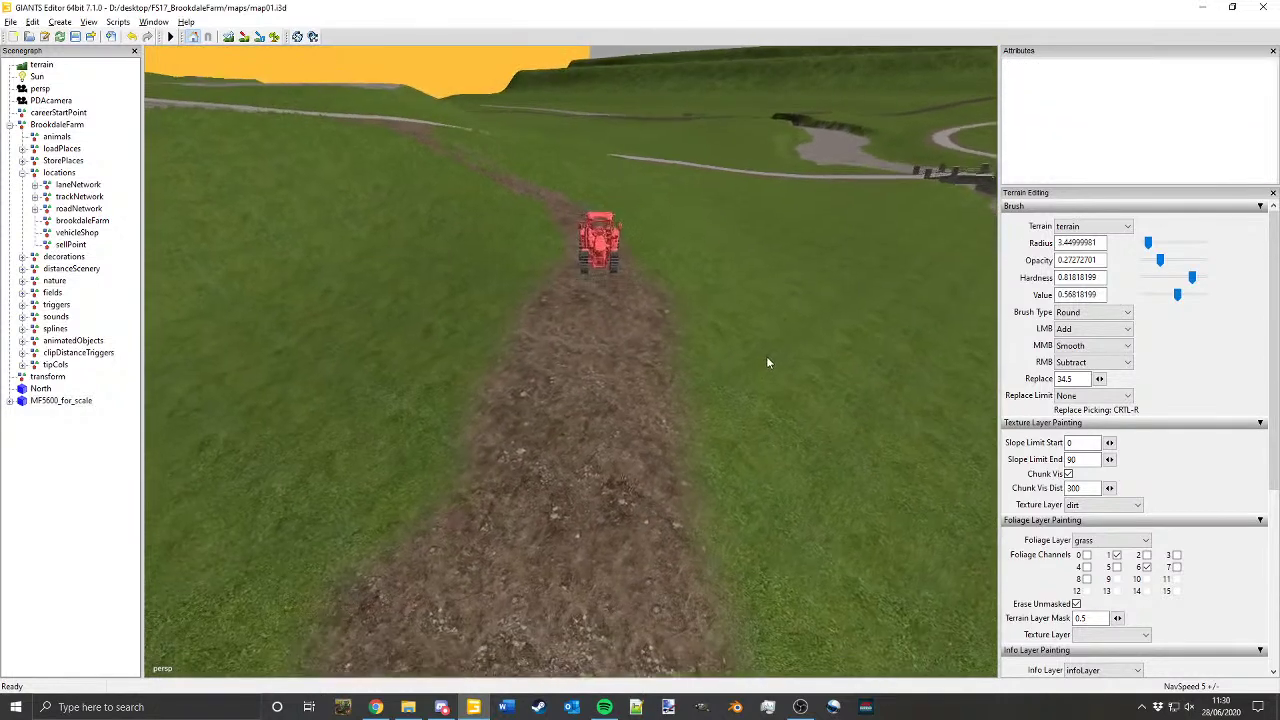
{"action": "scroll", "coordinate": [672, 410], "scroll_direction": "down", "scroll_amount": 1}
{"action": "middle_click_drag", "start_coordinate": [671, 408], "coordinate": [646, 488], "text": "alt"}
{"action": "right_click_drag", "start_coordinate": [646, 488], "coordinate": [676, 394], "text": "alt"}
{"action": "right_click_drag", "start_coordinate": [619, 437], "coordinate": [658, 338], "text": "alt"}
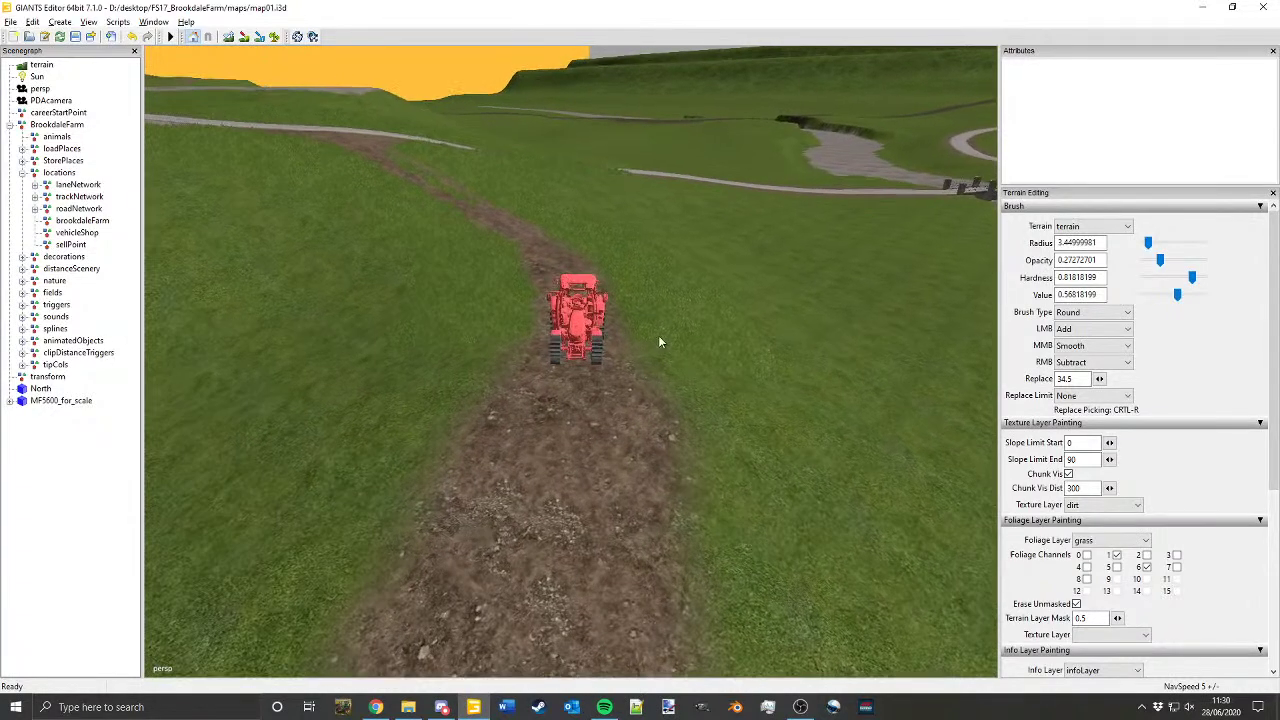
{"action": "left_click", "coordinate": [1088, 511]}
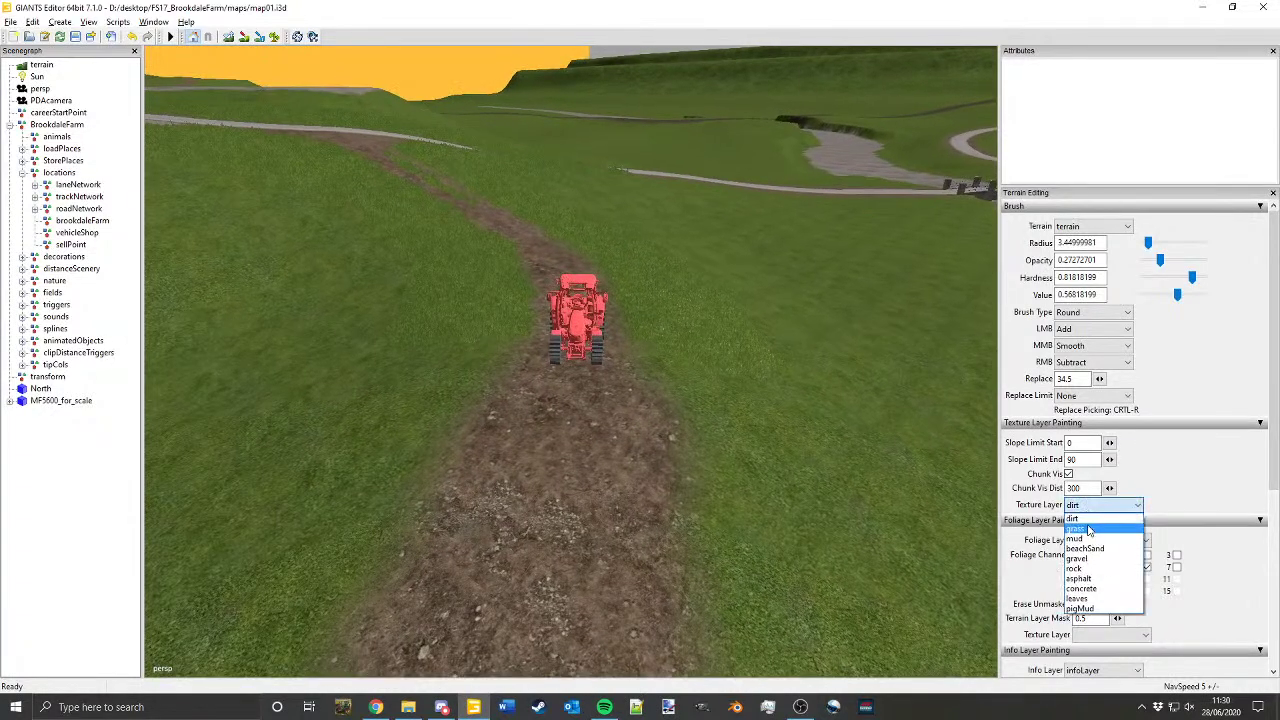
{"action": "left_click", "coordinate": [1089, 529]}
{"action": "middle_click_drag", "start_coordinate": [821, 420], "coordinate": [665, 488], "text": "alt"}
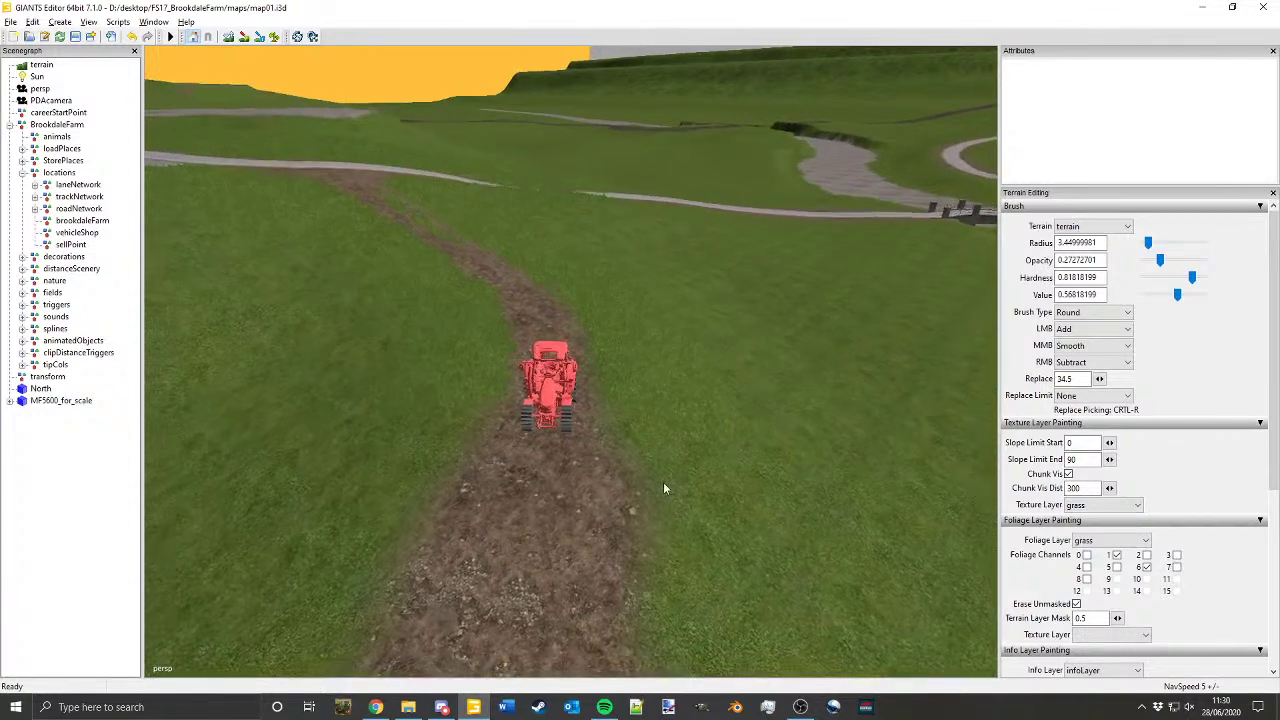
{"action": "left_click", "coordinate": [245, 37]}
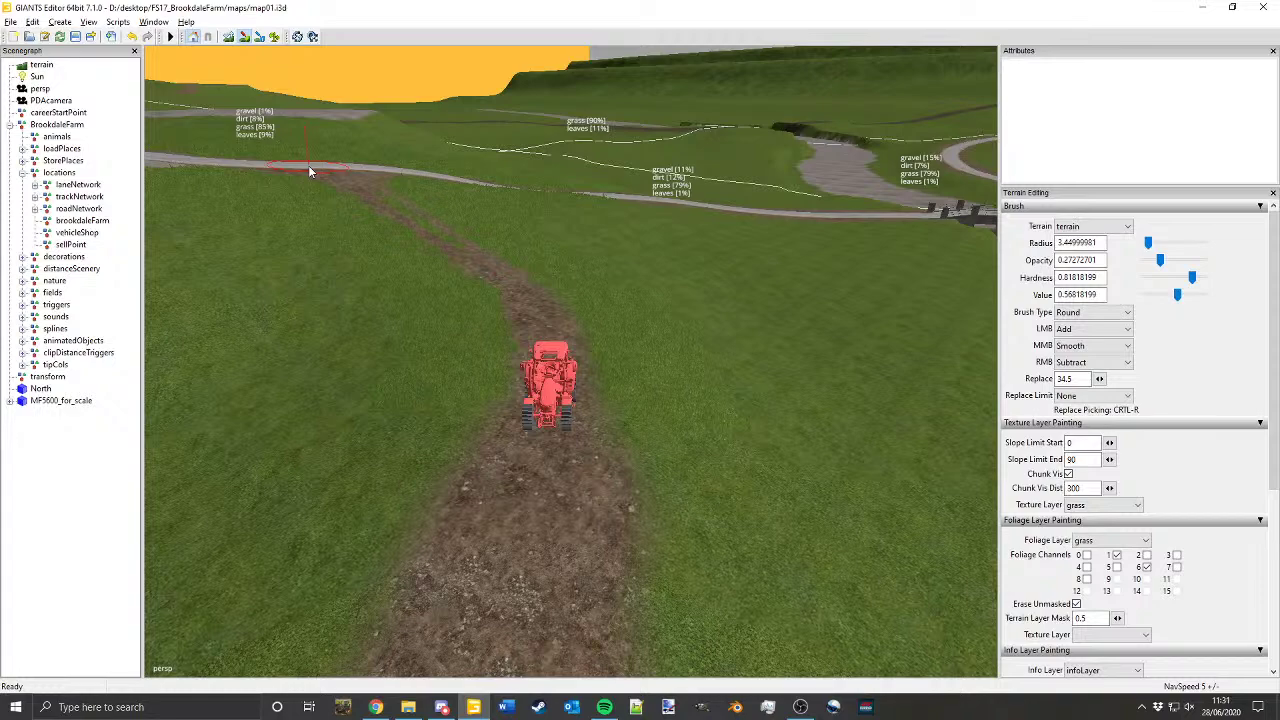
Step: Set the brush radius to 2.2, the hardness to about 0.52 and the value to about 0.19
{"action": "scroll", "coordinate": [660, 462], "scroll_direction": "down", "scroll_amount": 5}
{"action": "left_click_drag", "start_coordinate": [630, 547], "coordinate": [708, 400], "text": "alt"}
{"action": "scroll", "coordinate": [708, 400], "scroll_direction": "down", "scroll_amount": 2}
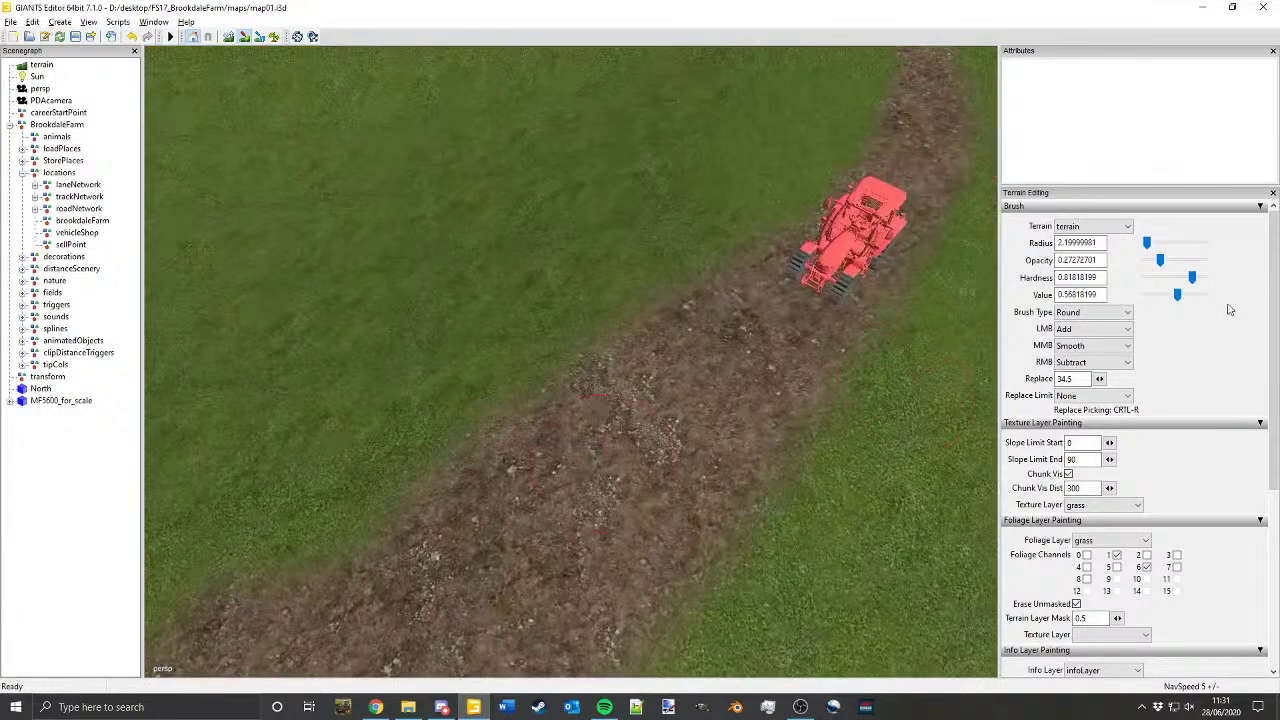
{"action": "left_click_drag", "start_coordinate": [1192, 278], "coordinate": [1156, 297]}
Step: Try painting grass over the edge of the dirt track in front of the tractor
{"action": "middle_click_drag", "start_coordinate": [681, 208], "coordinate": [468, 388], "text": "alt"}
{"action": "left_click_drag", "start_coordinate": [468, 388], "coordinate": [631, 334], "text": "alt"}
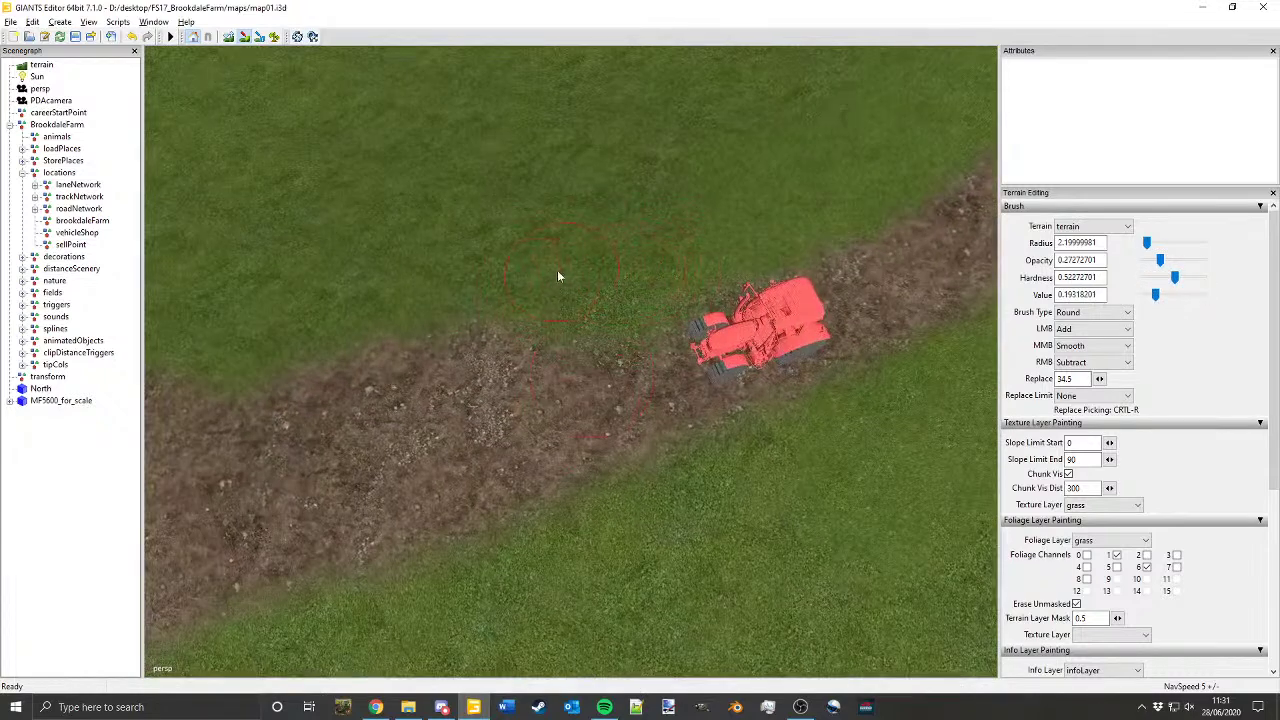
{"action": "key", "text": "ctrl+z"}
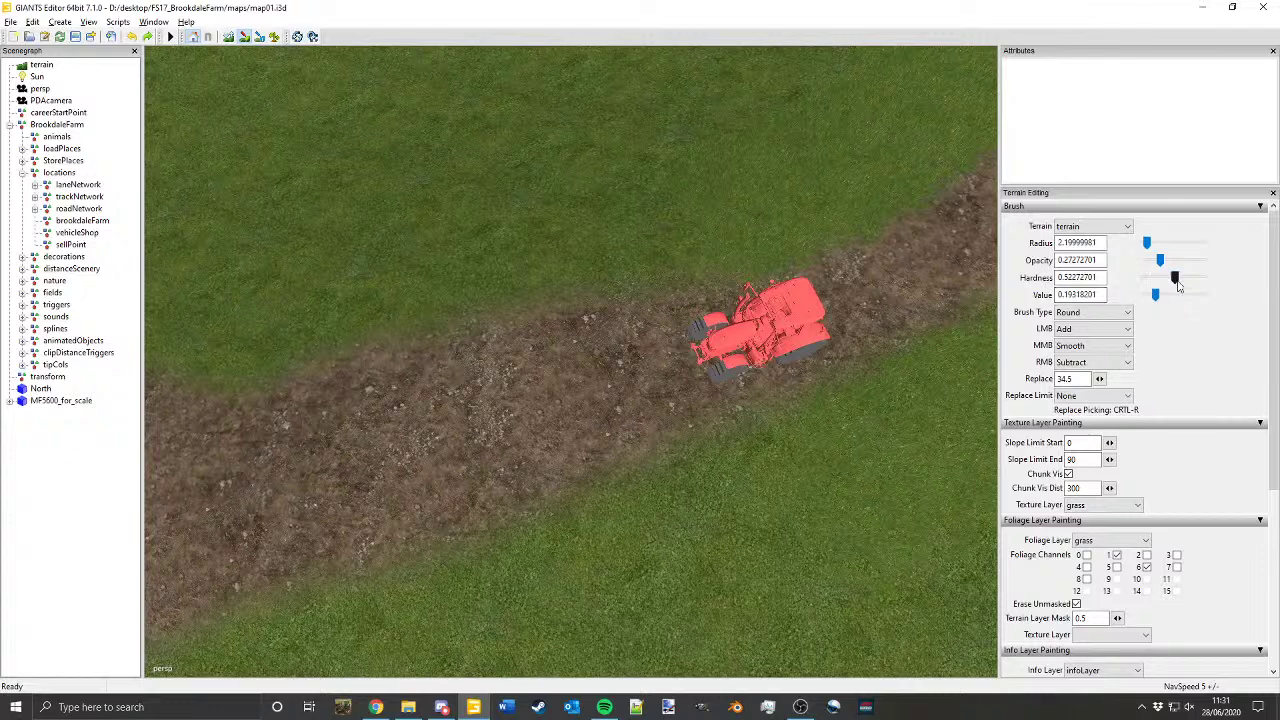
Step: Lower the brush hardness to about 0.23 and paint grass over the track's edge from the tractor towards the bend
{"action": "left_click_drag", "start_coordinate": [1176, 281], "coordinate": [1161, 286]}
{"action": "left_click_drag", "start_coordinate": [575, 293], "coordinate": [673, 272], "text": "alt"}
{"action": "scroll", "coordinate": [673, 272], "scroll_direction": "down", "scroll_amount": 3}
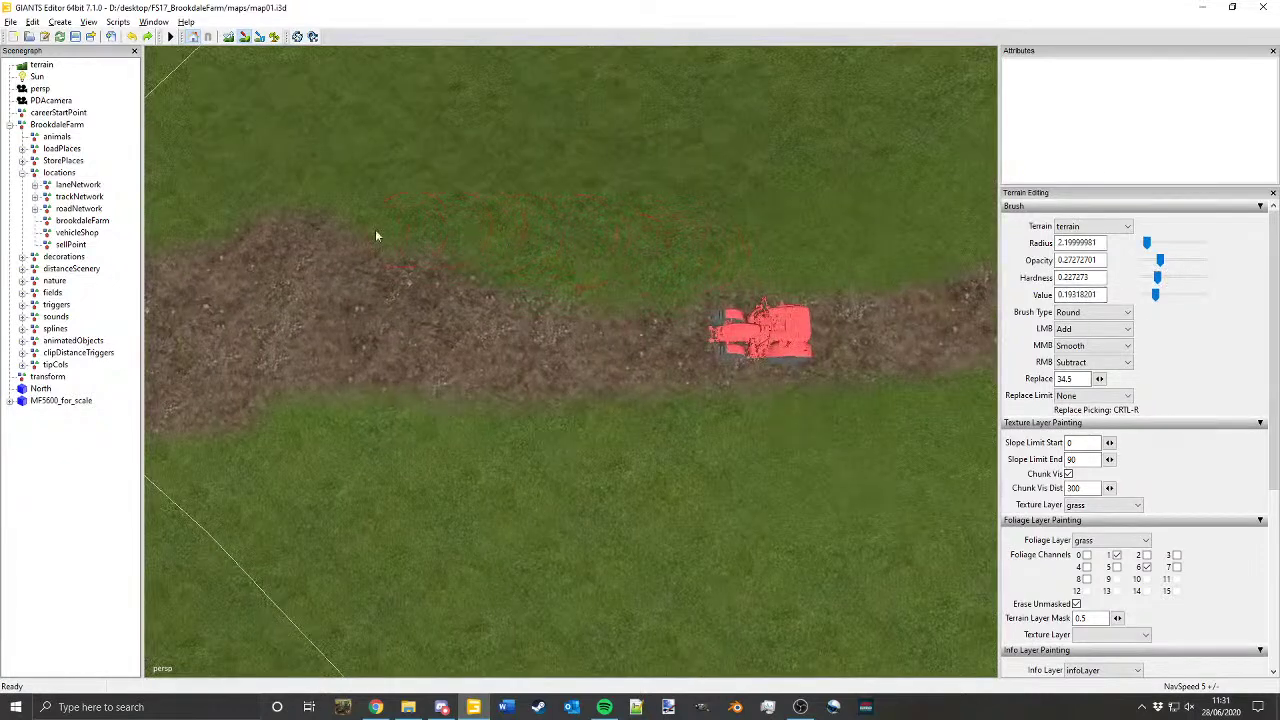
{"action": "left_click_drag", "start_coordinate": [376, 230], "coordinate": [366, 242]}
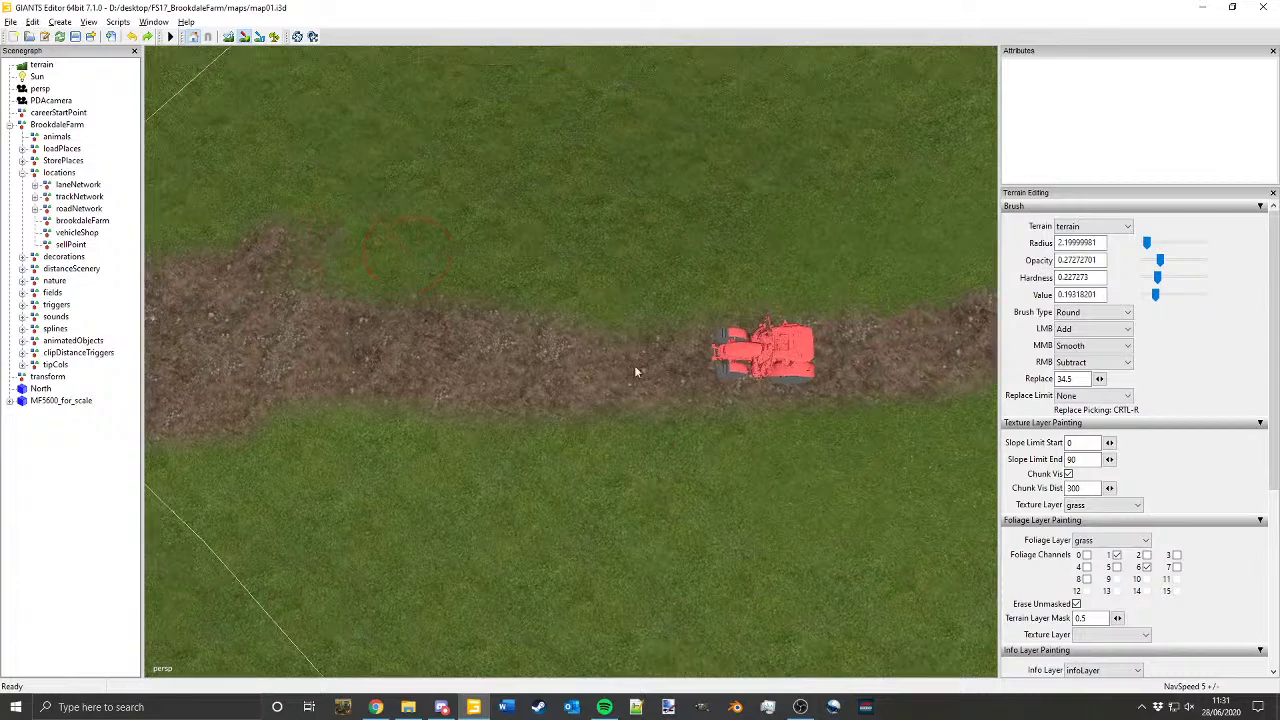
Step: Switch to terrain sculpting and set the brush radius to 3.2
{"action": "mouse_move", "coordinate": [634, 366]}
{"action": "left_mouse_down", "text": "alt"}
{"action": "mouse_move", "coordinate": [506, 220]}
{"action": "mouse_move", "coordinate": [492, 330]}
{"action": "left_mouse_up", "text": "alt"}
{"action": "middle_click_drag", "start_coordinate": [492, 330], "coordinate": [521, 168], "text": "alt"}
{"action": "scroll", "coordinate": [605, 489], "scroll_direction": "down", "scroll_amount": 5}
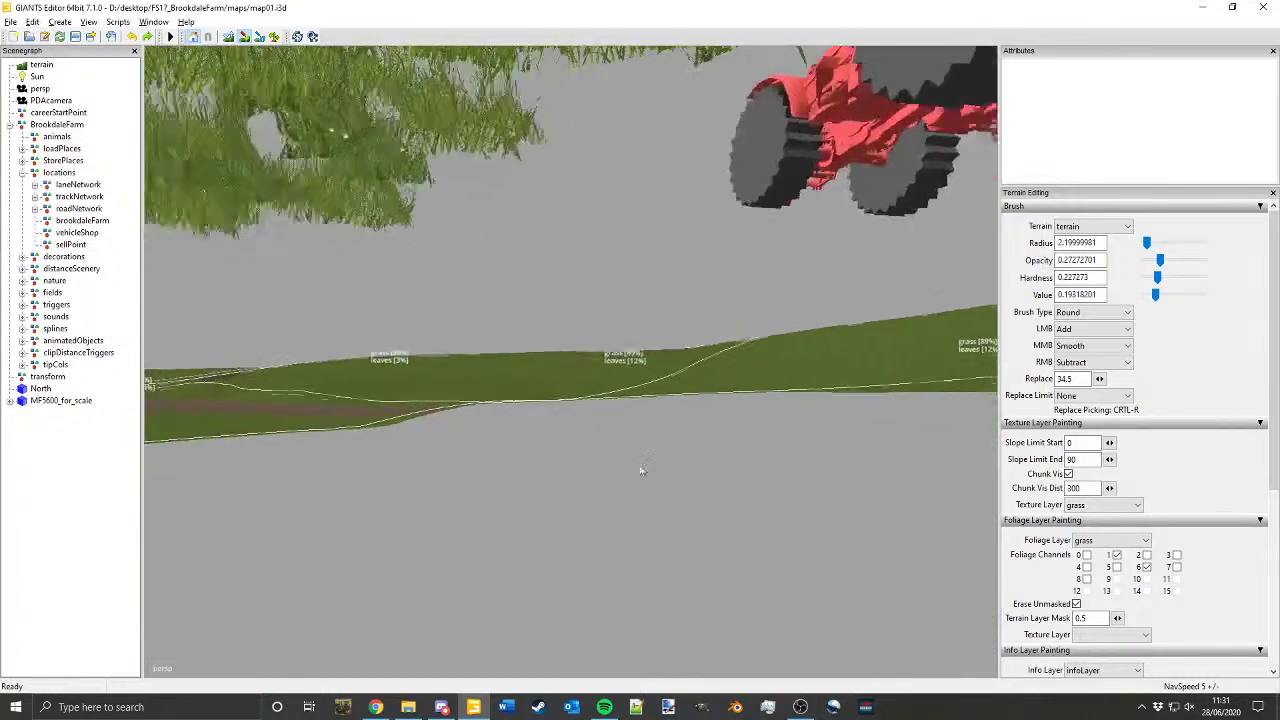
{"action": "middle_click_drag", "start_coordinate": [640, 466], "coordinate": [600, 530], "text": "alt"}
{"action": "left_click_drag", "start_coordinate": [600, 530], "coordinate": [562, 557], "text": "alt"}
{"action": "middle_click_drag", "start_coordinate": [562, 557], "coordinate": [508, 562], "text": "alt"}
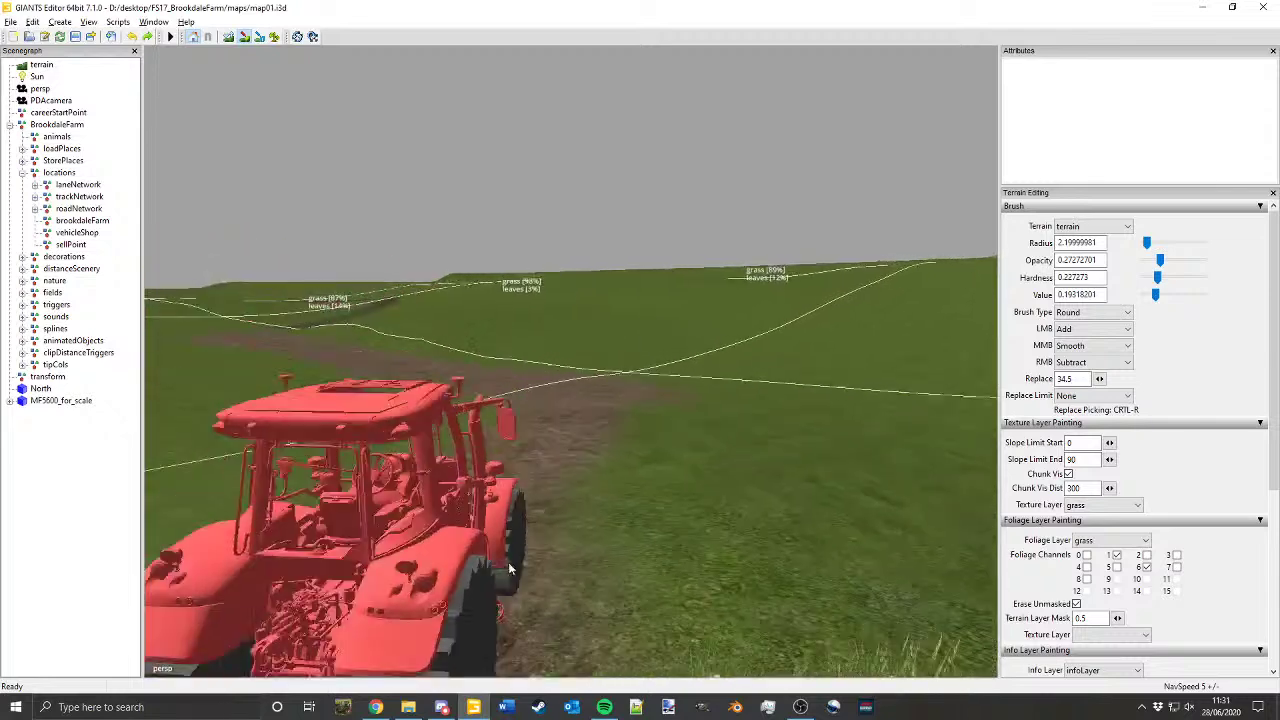
{"action": "scroll", "coordinate": [586, 424], "scroll_direction": "up", "scroll_amount": 3}
{"action": "left_click", "coordinate": [229, 37]}
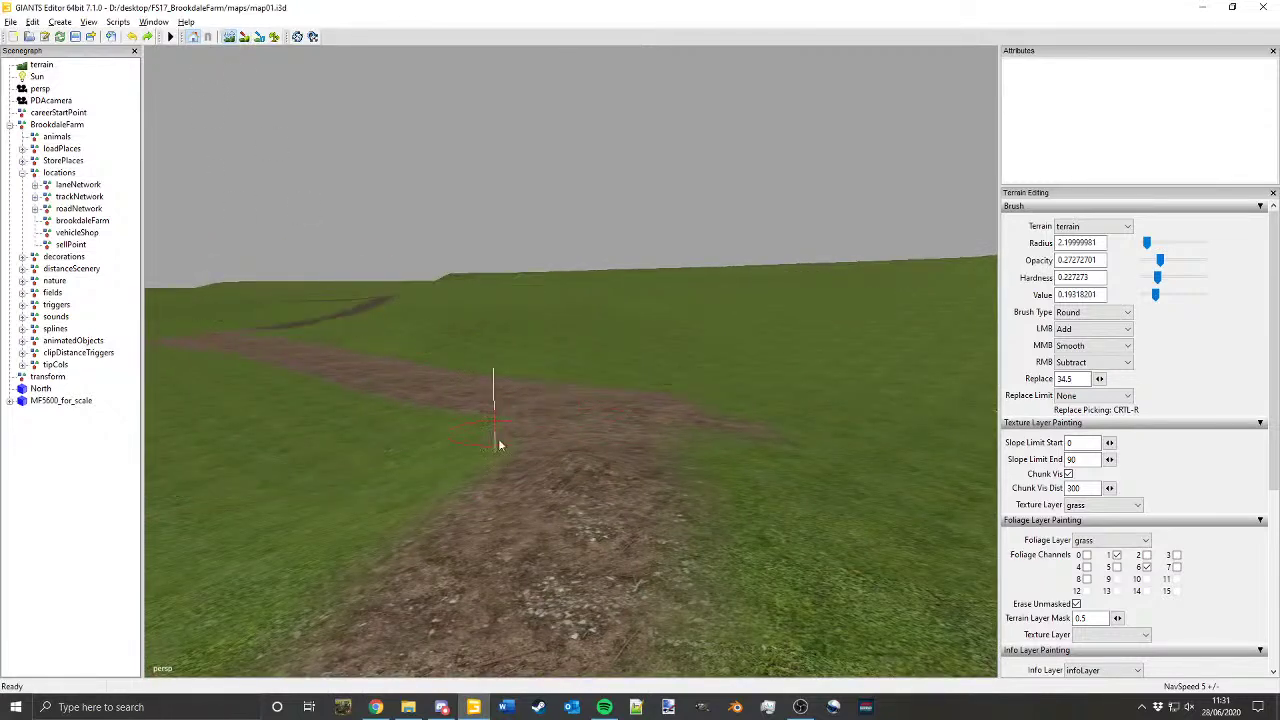
{"action": "scroll", "coordinate": [582, 460], "scroll_direction": "up", "scroll_amount": 1}
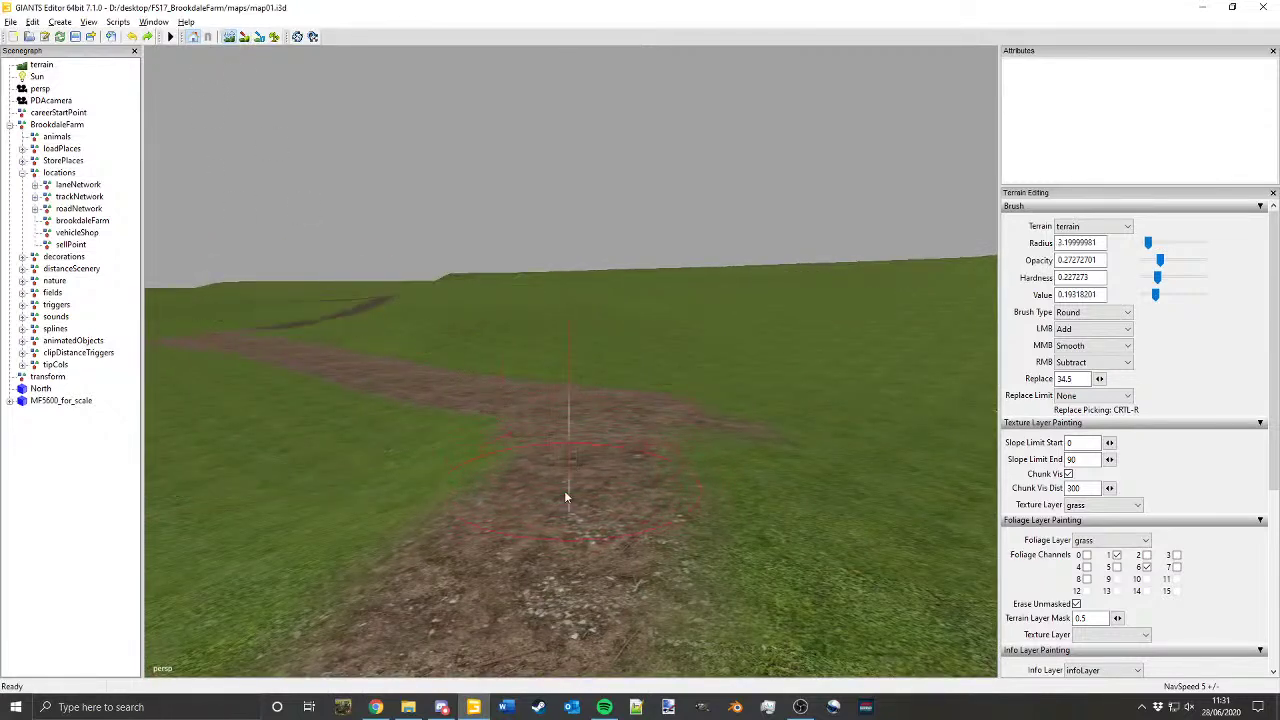
Step: Smooth the terrain along the dirt track up to the bend, reducing the brush radius to 2.45
{"action": "mouse_move", "coordinate": [545, 487]}
{"action": "middle_mouse_down", "text": "alt"}
{"action": "mouse_move", "coordinate": [569, 483]}
{"action": "mouse_move", "coordinate": [590, 433]}
{"action": "middle_mouse_up", "text": "alt"}
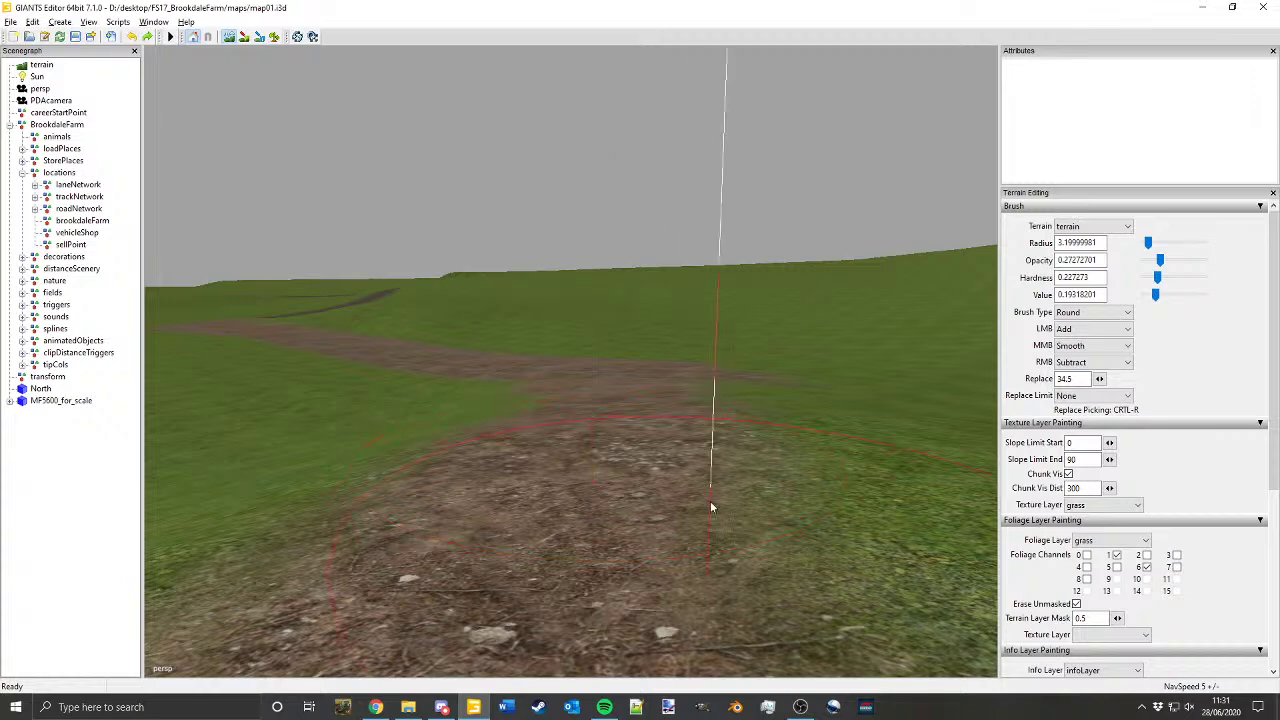
{"action": "mouse_move", "coordinate": [682, 470]}
{"action": "left_mouse_down", "text": "alt"}
{"action": "mouse_move", "coordinate": [711, 458]}
{"action": "mouse_move", "coordinate": [665, 410]}
{"action": "left_mouse_up", "text": "alt"}
{"action": "middle_click_drag", "start_coordinate": [663, 405], "coordinate": [674, 464], "text": "alt"}
{"action": "scroll", "coordinate": [534, 449], "scroll_direction": "down", "scroll_amount": 3}
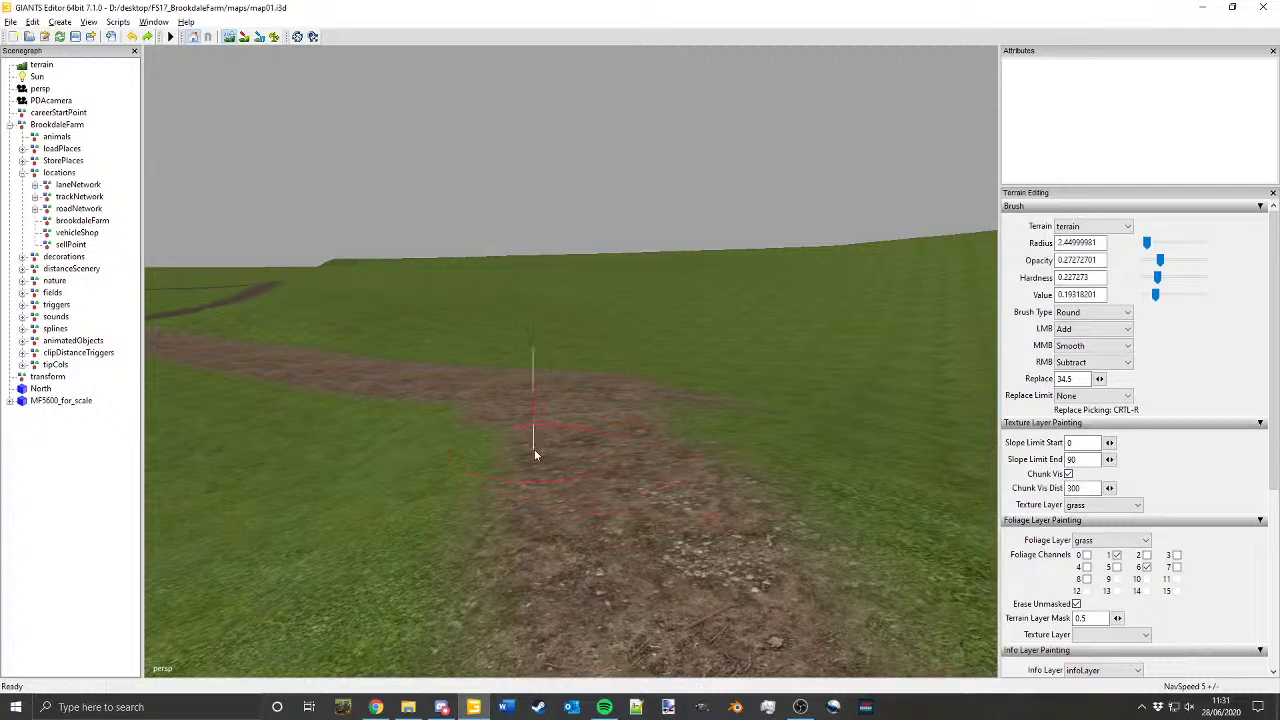
{"action": "mouse_move", "coordinate": [508, 428]}
{"action": "middle_mouse_down", "text": "alt"}
{"action": "mouse_move", "coordinate": [480, 363]}
{"action": "mouse_move", "coordinate": [485, 402]}
{"action": "mouse_move", "coordinate": [557, 453]}
{"action": "middle_mouse_up", "text": "alt"}
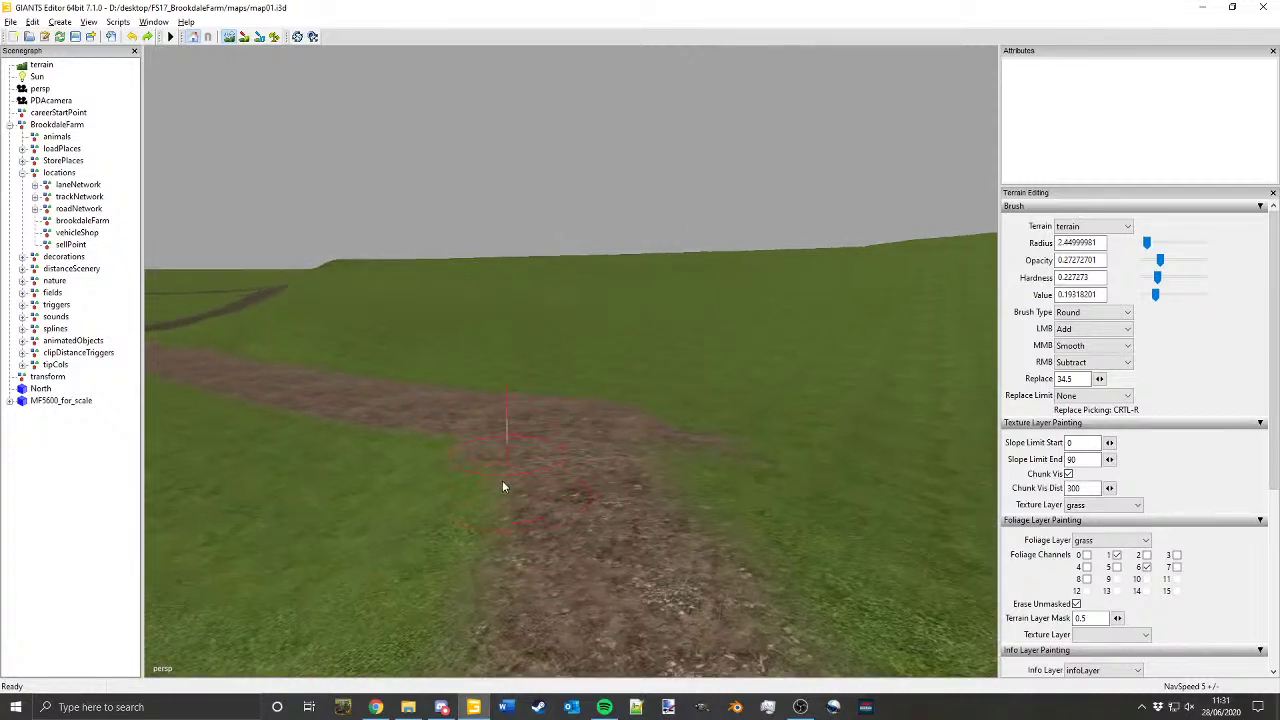
{"action": "mouse_move", "coordinate": [467, 503]}
{"action": "middle_mouse_down", "text": "alt"}
{"action": "mouse_move", "coordinate": [384, 494]}
{"action": "mouse_move", "coordinate": [555, 355]}
{"action": "middle_mouse_up", "text": "alt"}
Step: Return to texture painting and paint grass along the track's opposite edge beside the tractor with a 3.45 brush radius
{"action": "mouse_move", "coordinate": [555, 355]}
{"action": "left_mouse_down", "text": "alt"}
{"action": "mouse_move", "coordinate": [572, 420]}
{"action": "mouse_move", "coordinate": [711, 340]}
{"action": "left_mouse_up", "text": "alt"}
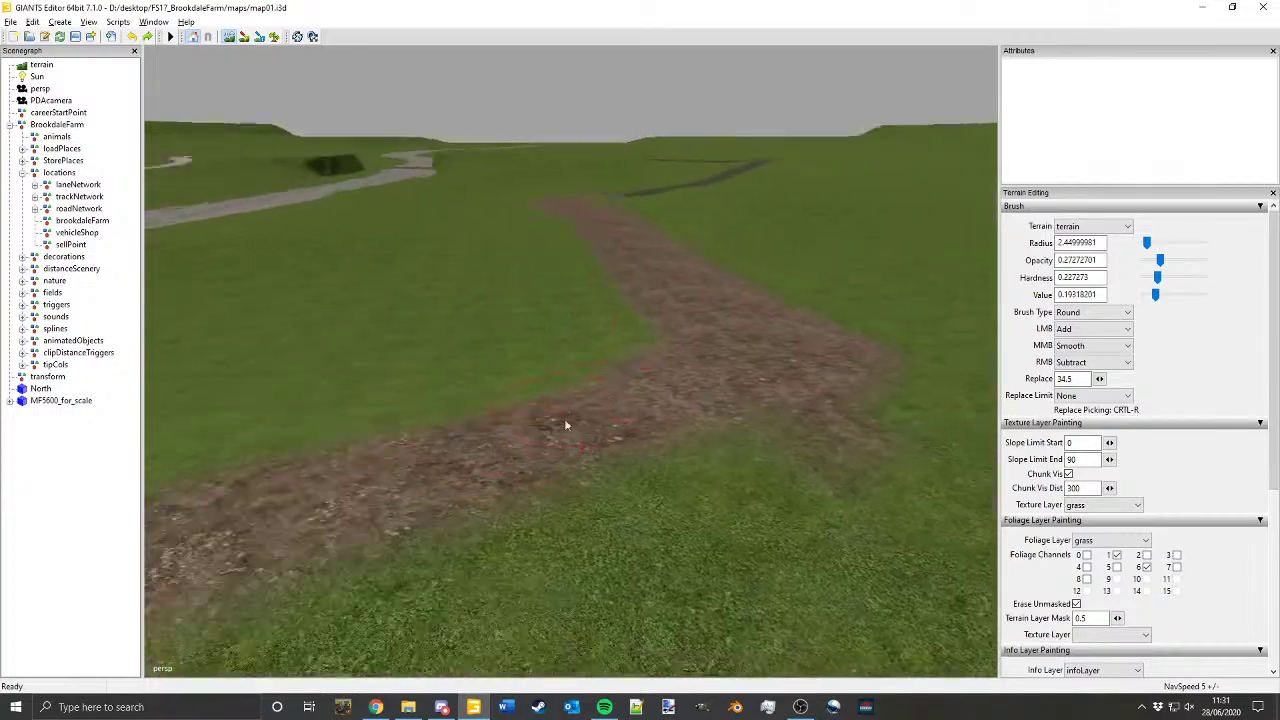
{"action": "middle_click_drag", "start_coordinate": [711, 340], "coordinate": [414, 388], "text": "alt"}
{"action": "left_click_drag", "start_coordinate": [414, 388], "coordinate": [326, 290], "text": "alt"}
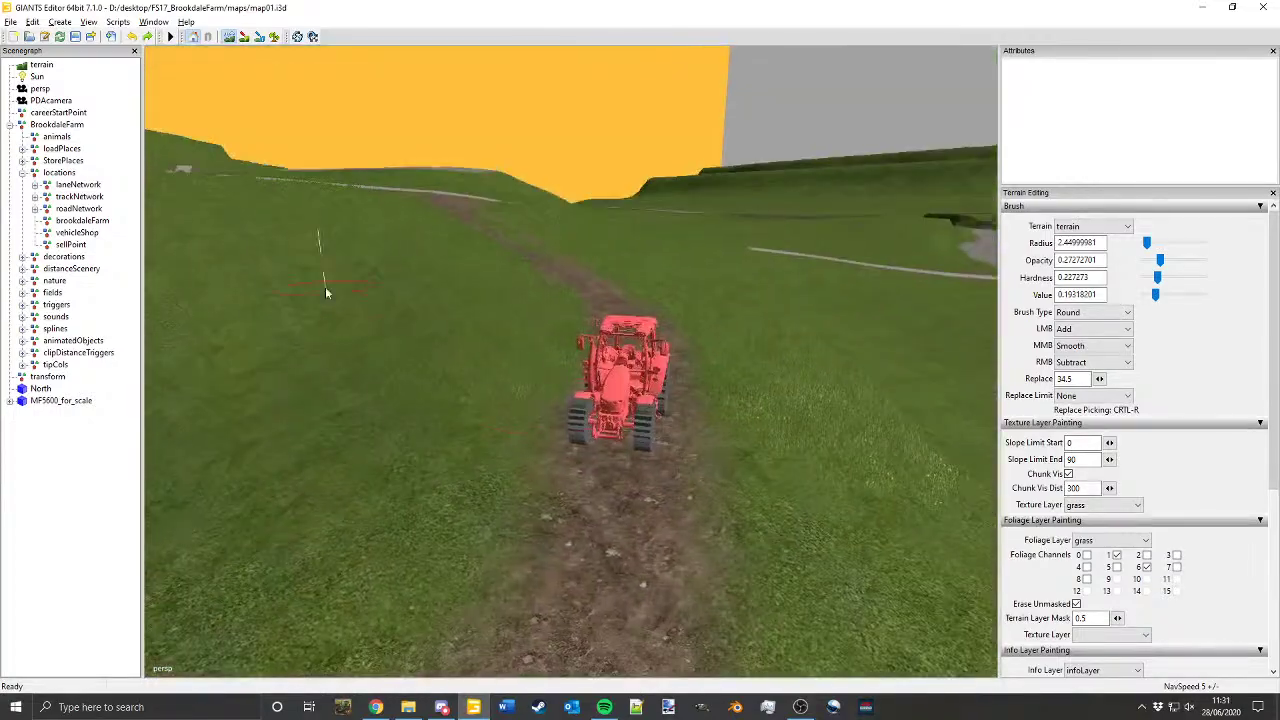
{"action": "middle_click_drag", "start_coordinate": [326, 290], "coordinate": [604, 580], "text": "alt"}
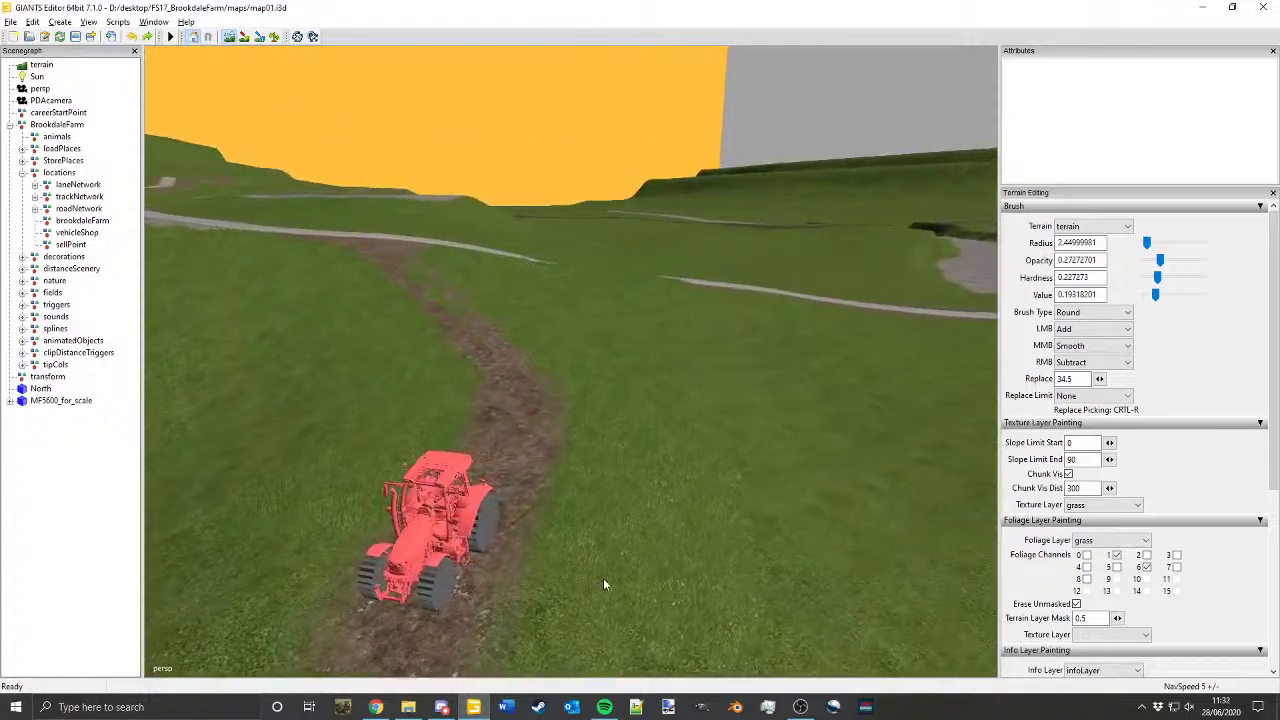
{"action": "right_click_drag", "start_coordinate": [604, 580], "coordinate": [608, 435], "text": "alt"}
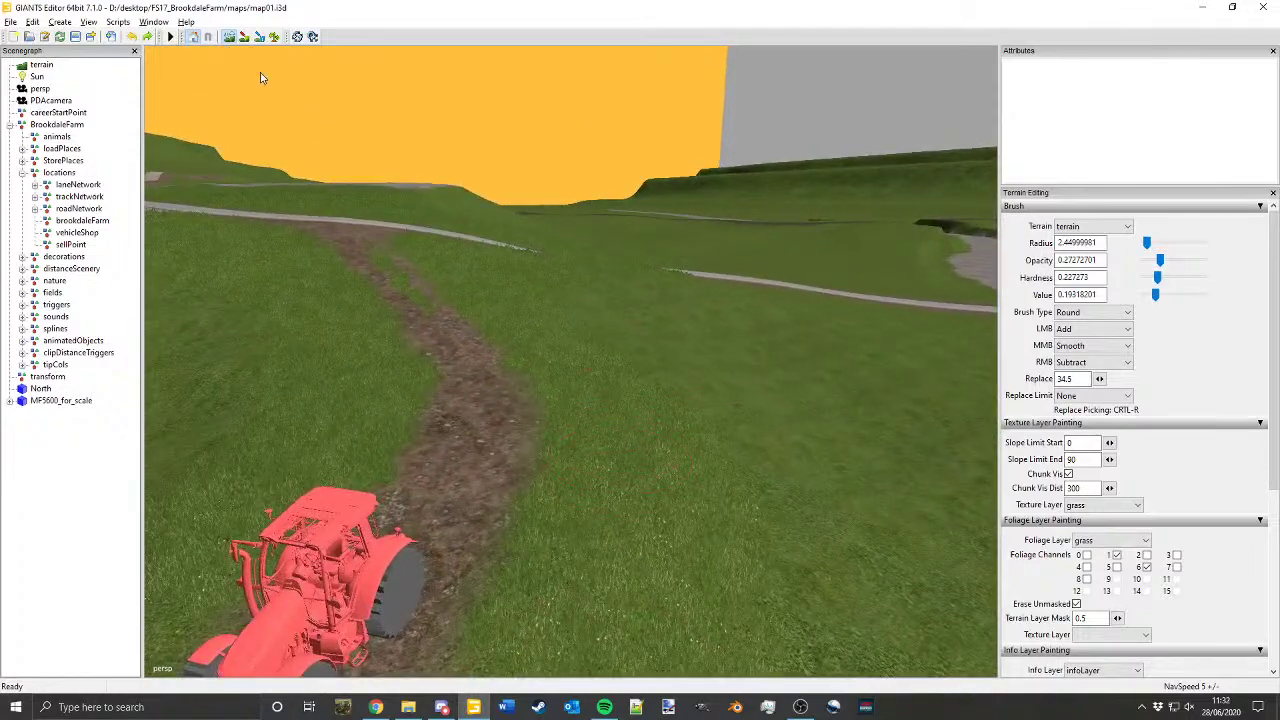
{"action": "left_click", "coordinate": [243, 39]}
{"action": "middle_click_drag", "start_coordinate": [588, 250], "coordinate": [578, 425], "text": "alt"}
{"action": "left_click_drag", "start_coordinate": [578, 425], "coordinate": [566, 543], "text": "alt"}
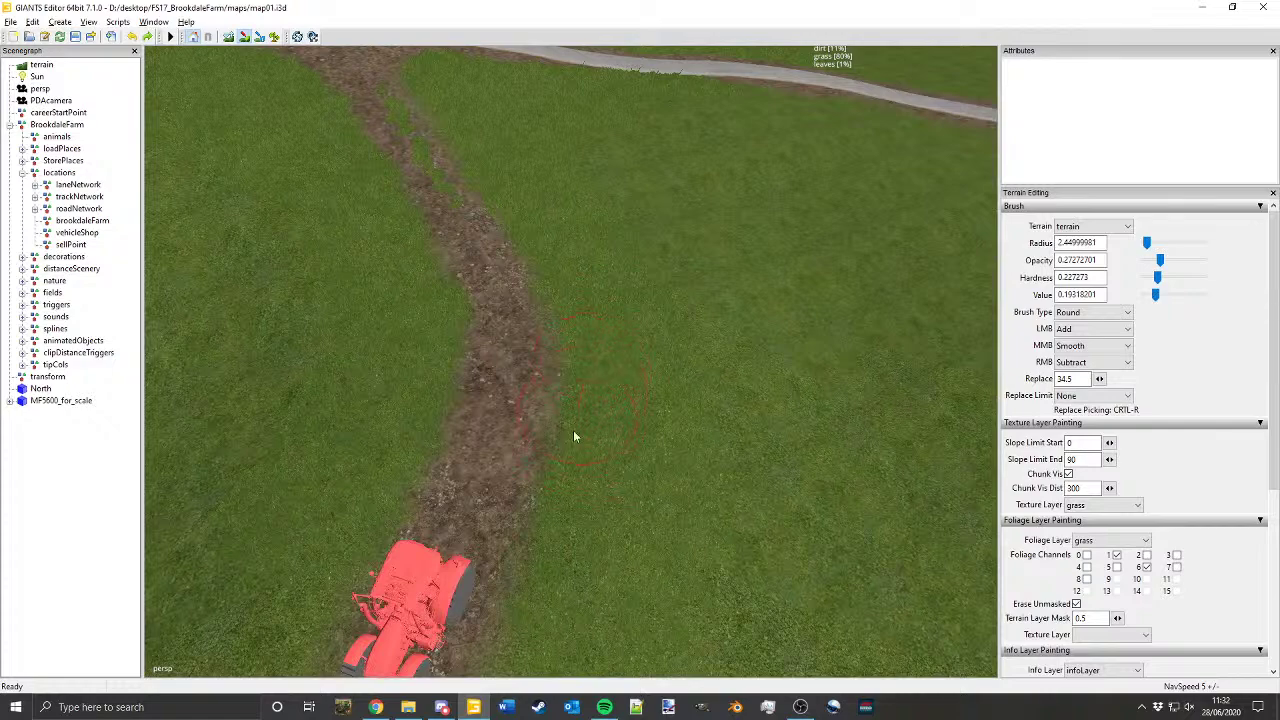
{"action": "left_click_drag", "start_coordinate": [573, 430], "coordinate": [750, 377], "text": "alt"}
{"action": "mouse_move", "coordinate": [818, 355]}
{"action": "left_mouse_down", "text": "alt"}
{"action": "mouse_move", "coordinate": [735, 367]}
{"action": "mouse_move", "coordinate": [628, 460]}
{"action": "left_mouse_up", "text": "alt"}
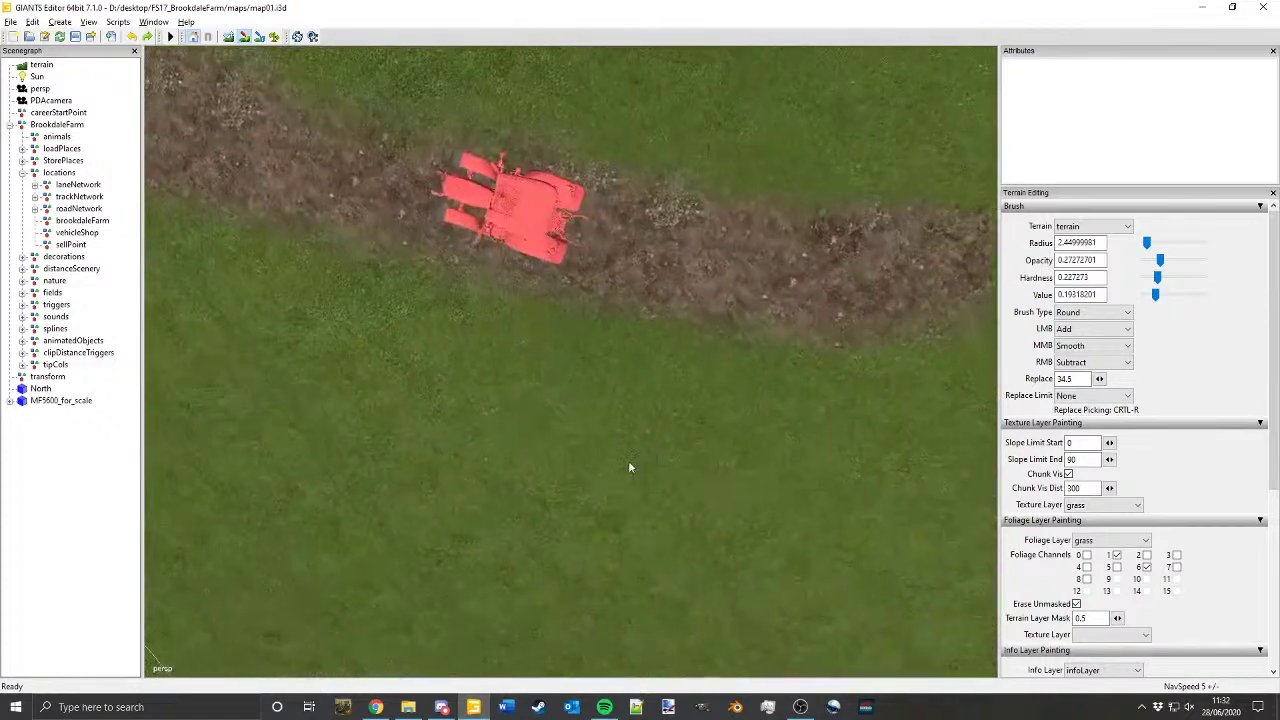
{"action": "right_click_drag", "start_coordinate": [628, 460], "coordinate": [568, 356], "text": "alt"}
{"action": "middle_click_drag", "start_coordinate": [568, 356], "coordinate": [520, 338], "text": "alt"}
{"action": "scroll", "coordinate": [586, 330], "scroll_direction": "up", "scroll_amount": 2}
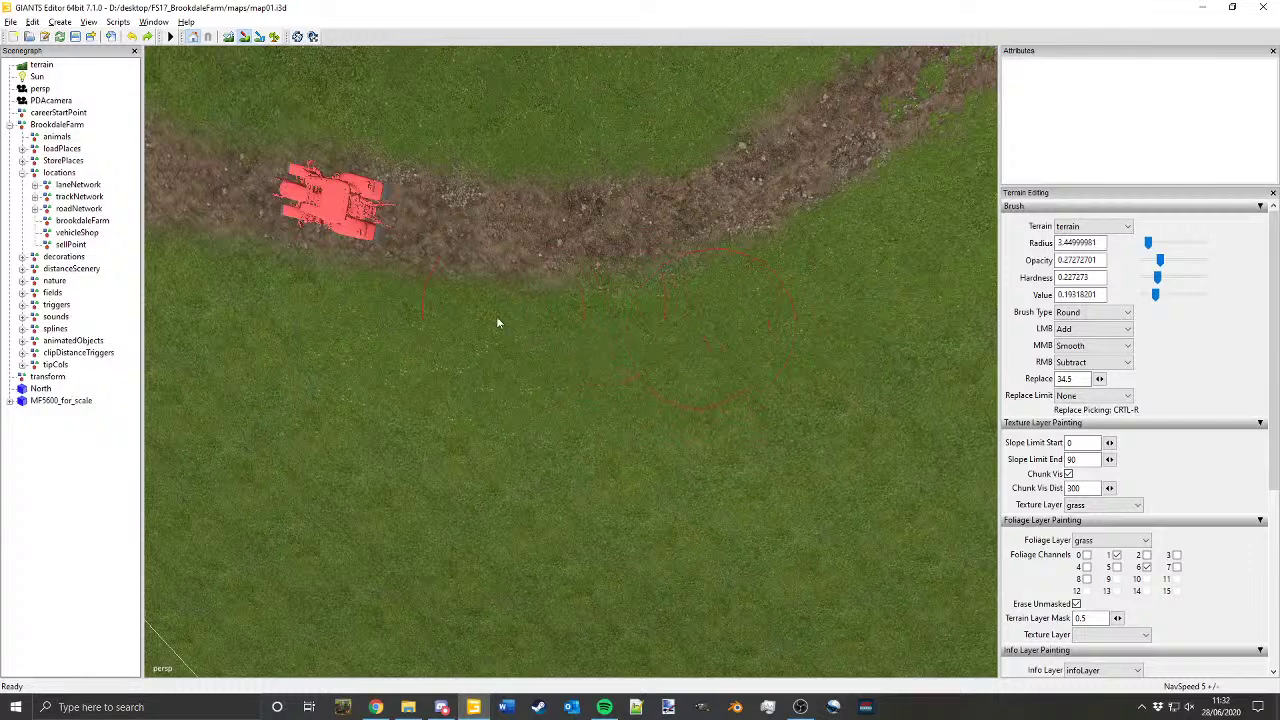
{"action": "middle_click_drag", "start_coordinate": [397, 301], "coordinate": [608, 300], "text": "alt"}
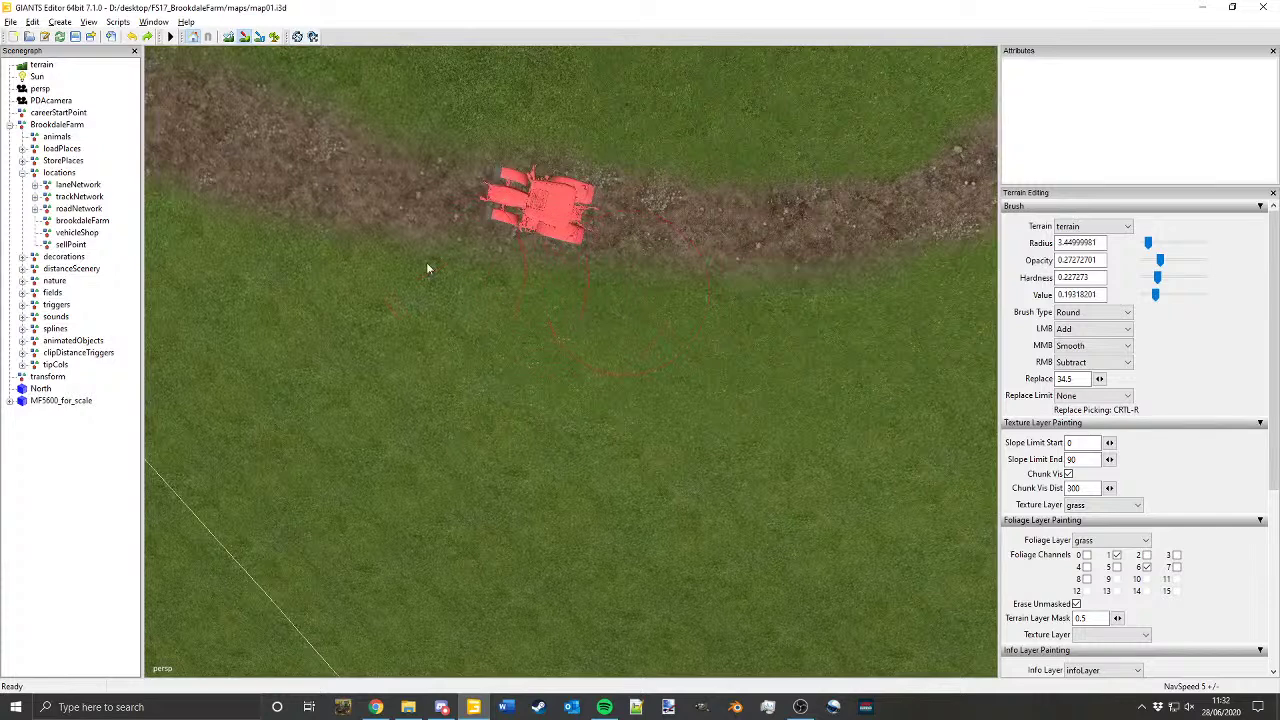
Step: Reduce the brush radius to 2.2 and narrow the dirt track in front of the tractor by painting grass over its edges
{"action": "middle_click_drag", "start_coordinate": [401, 258], "coordinate": [621, 290], "text": "alt"}
{"action": "scroll", "coordinate": [627, 277], "scroll_direction": "down", "scroll_amount": 5}
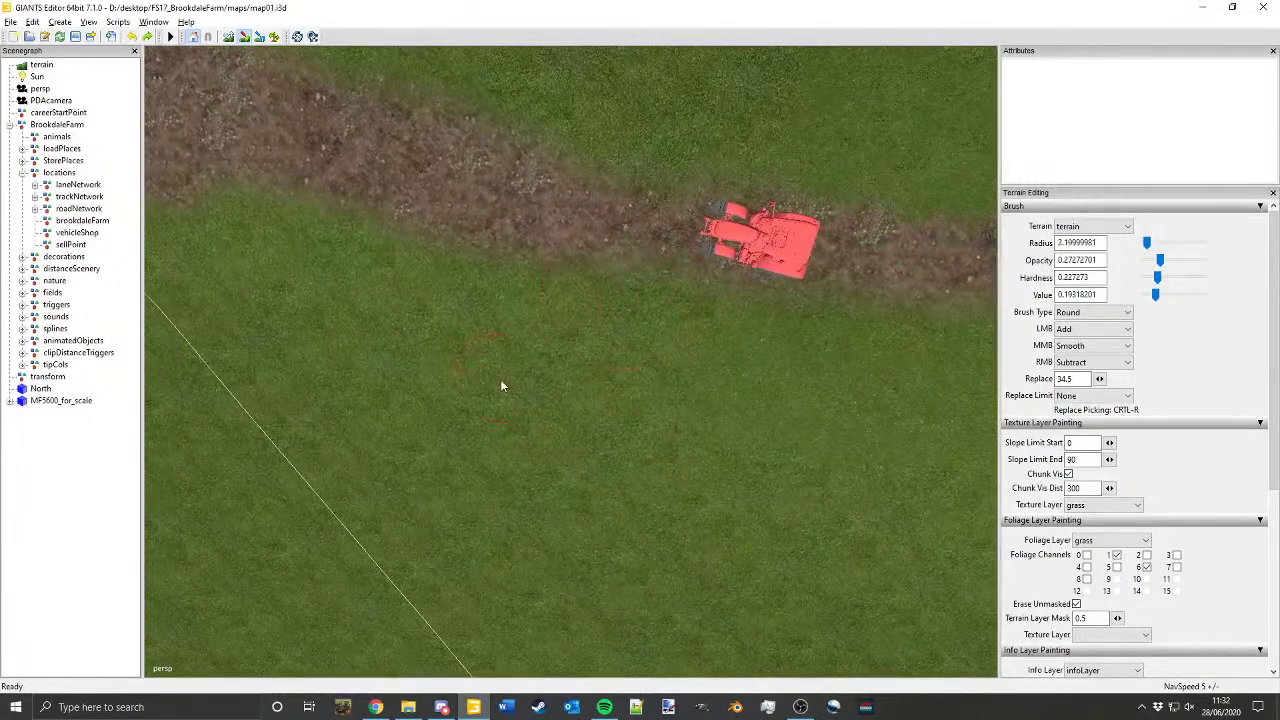
{"action": "left_click_drag", "start_coordinate": [500, 379], "coordinate": [514, 368], "text": "alt"}
{"action": "middle_click_drag", "start_coordinate": [514, 368], "coordinate": [601, 360], "text": "alt"}
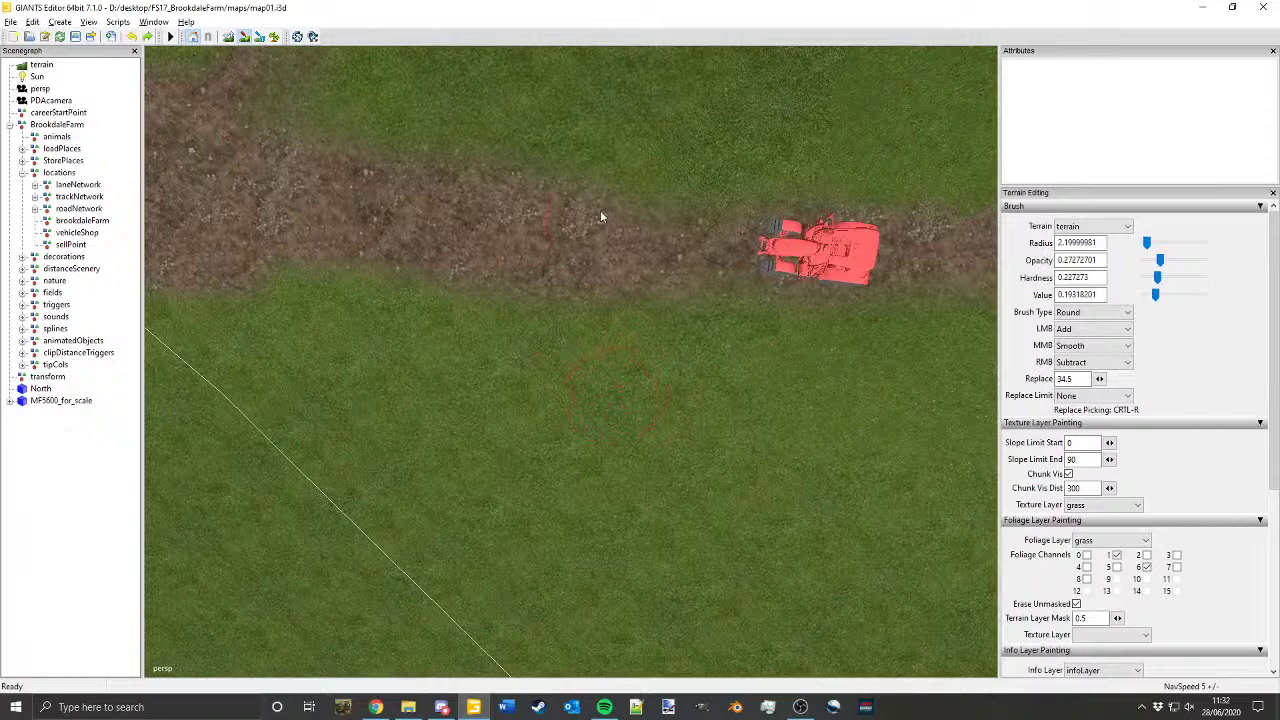
{"action": "left_click_drag", "start_coordinate": [595, 178], "coordinate": [408, 149]}
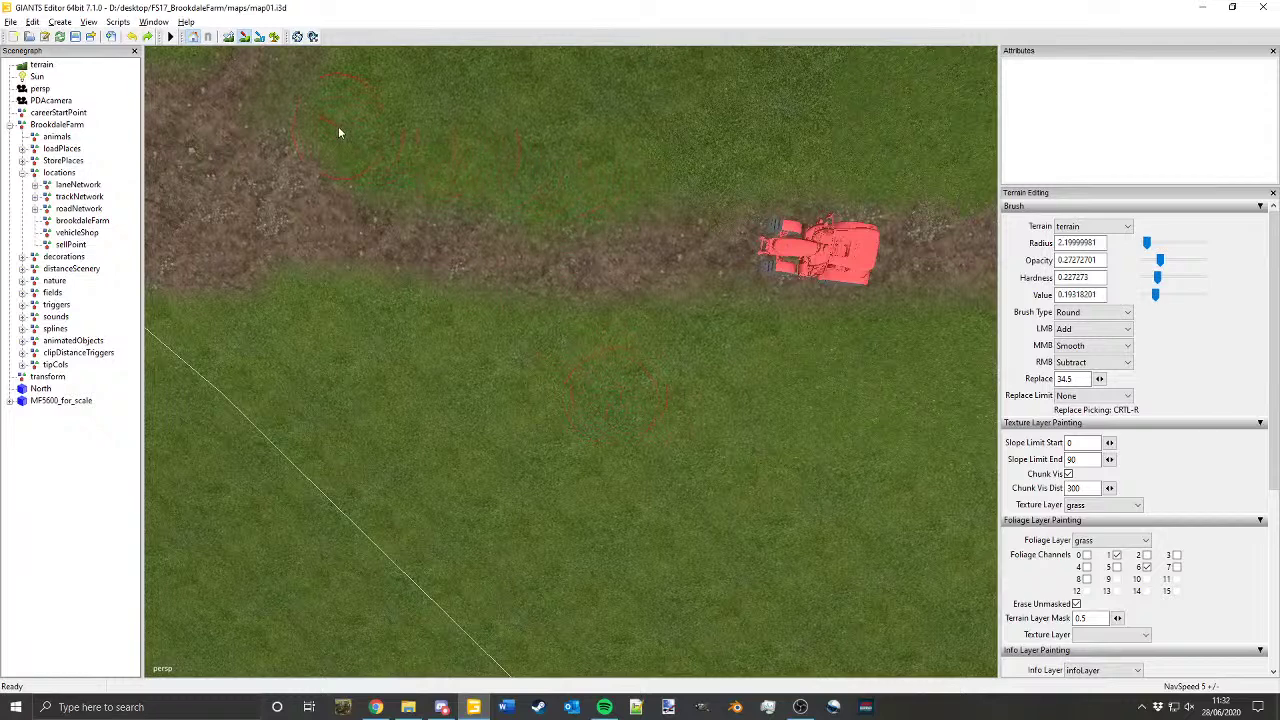
Step: Increase the brush radius to 3.7 and paint grass around the track's bend to narrow and round it
{"action": "mouse_move", "coordinate": [430, 170]}
{"action": "middle_mouse_down", "text": "alt"}
{"action": "mouse_move", "coordinate": [685, 240]}
{"action": "mouse_move", "coordinate": [800, 256]}
{"action": "middle_mouse_up", "text": "alt"}
{"action": "right_click_drag", "start_coordinate": [800, 256], "coordinate": [602, 247], "text": "alt"}
{"action": "scroll", "coordinate": [578, 179], "scroll_direction": "up", "scroll_amount": 6}
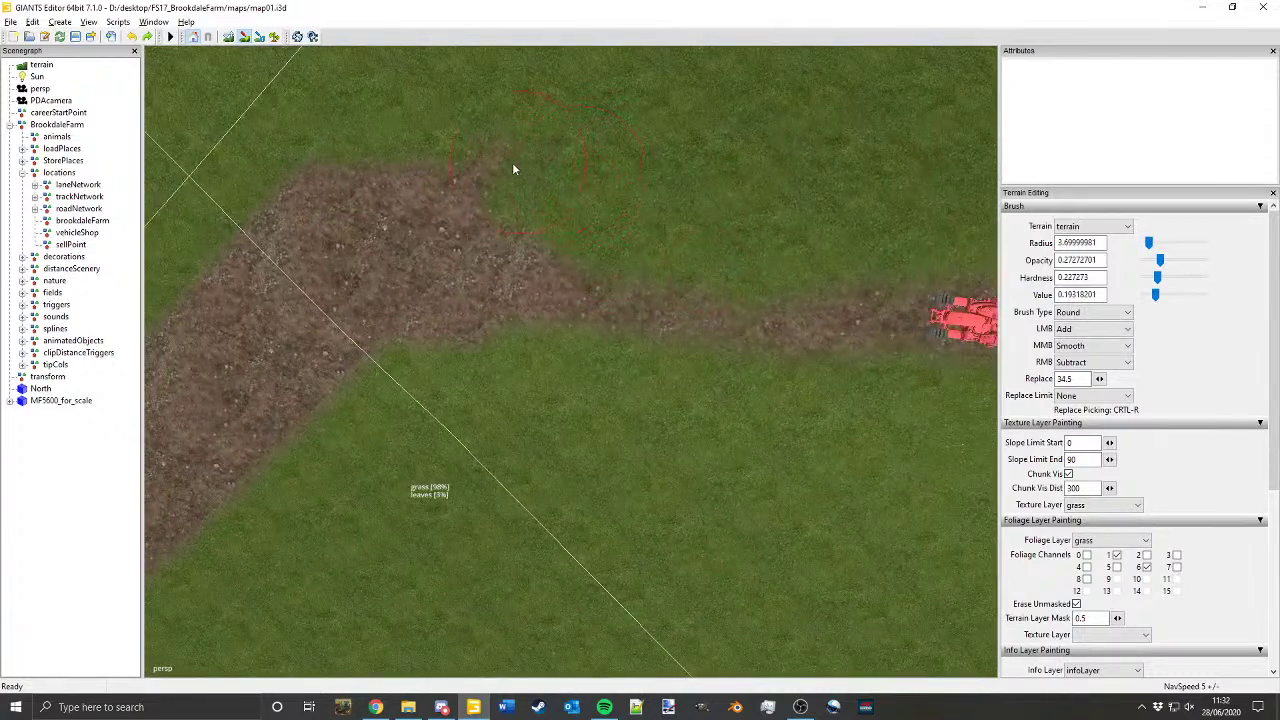
{"action": "mouse_move", "coordinate": [512, 170]}
{"action": "left_mouse_down"}
{"action": "mouse_move", "coordinate": [270, 188]}
{"action": "mouse_move", "coordinate": [188, 252]}
{"action": "left_mouse_up"}
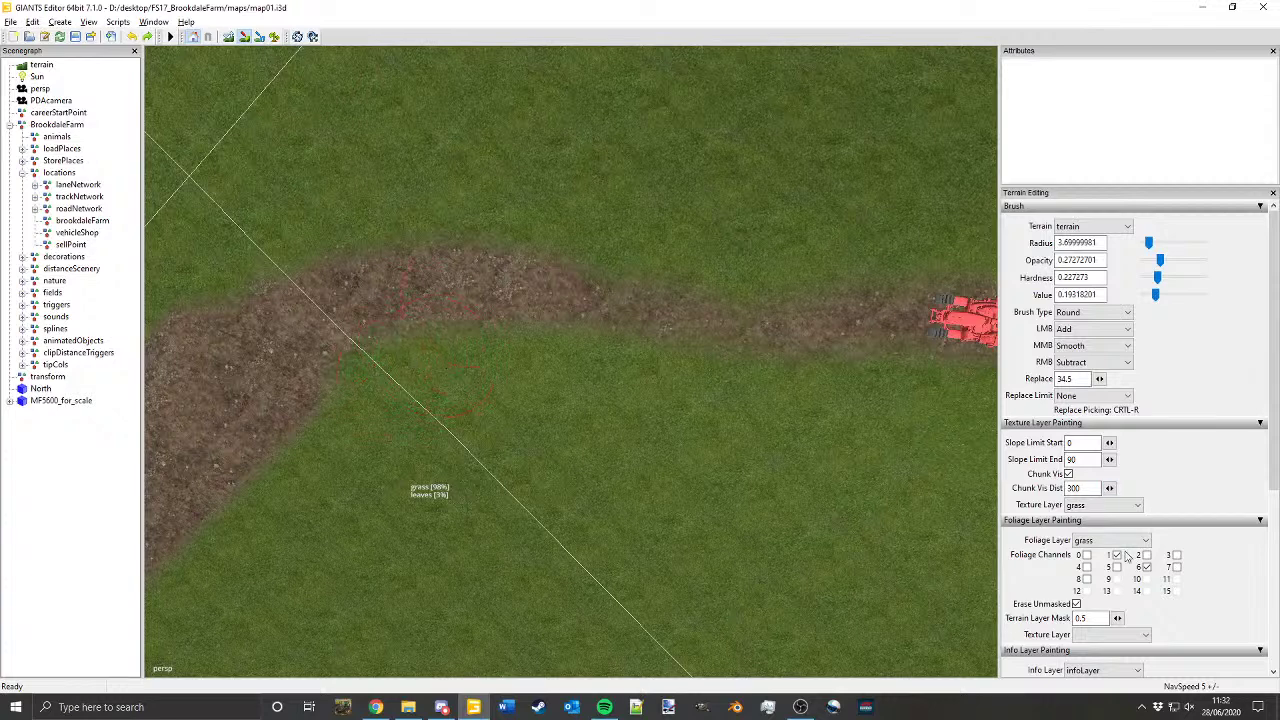
Step: Set the texture layer to dirt and widen the thin stretch between bend and tractor with a 2.45 brush radius
{"action": "left_click", "coordinate": [1104, 506]}
{"action": "left_click", "coordinate": [1104, 518]}
{"action": "scroll", "coordinate": [499, 299], "scroll_direction": "down", "scroll_amount": 1, "text": "ctrl"}
{"action": "scroll", "coordinate": [507, 290], "scroll_direction": "down", "scroll_amount": 1, "text": "ctrl"}
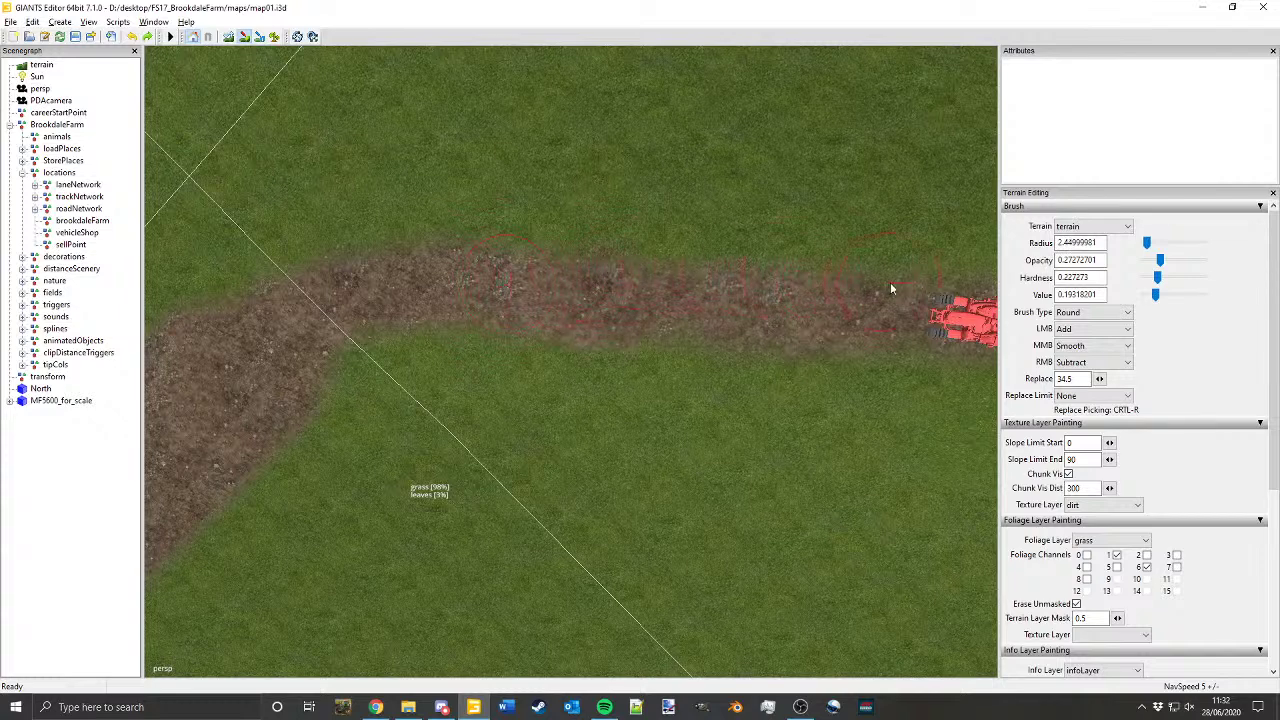
Step: Switch to foliage painting, reduce the brush radius to 0.45 and paint a grass strip along the track's centre behind the tractor
{"action": "middle_click_drag", "start_coordinate": [823, 325], "coordinate": [380, 279], "text": "alt"}
{"action": "right_click_drag", "start_coordinate": [380, 279], "coordinate": [670, 315], "text": "alt"}
{"action": "left_click_drag", "start_coordinate": [670, 315], "coordinate": [611, 298], "text": "alt"}
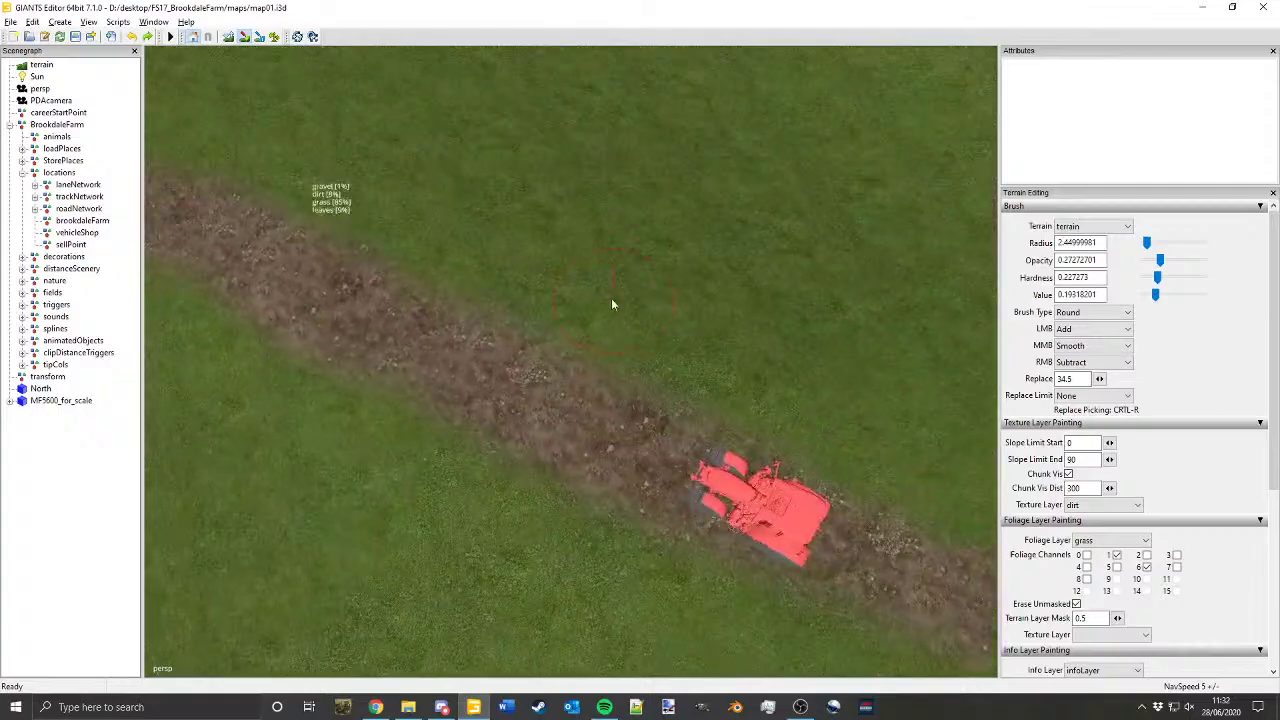
{"action": "middle_click_drag", "start_coordinate": [611, 298], "coordinate": [578, 340], "text": "alt"}
{"action": "left_click_drag", "start_coordinate": [578, 340], "coordinate": [618, 384], "text": "alt"}
{"action": "middle_click_drag", "start_coordinate": [618, 384], "coordinate": [616, 268], "text": "alt"}
{"action": "left_click", "coordinate": [274, 38]}
{"action": "mouse_move", "coordinate": [645, 305]}
{"action": "left_mouse_down", "text": "alt"}
{"action": "mouse_move", "coordinate": [712, 275]}
{"action": "mouse_move", "coordinate": [669, 283]}
{"action": "mouse_move", "coordinate": [588, 252]}
{"action": "mouse_move", "coordinate": [608, 323]}
{"action": "left_mouse_up", "text": "alt"}
{"action": "scroll", "coordinate": [611, 277], "scroll_direction": "down", "scroll_amount": 8}
{"action": "scroll", "coordinate": [628, 450], "scroll_direction": "down", "scroll_amount": 3}
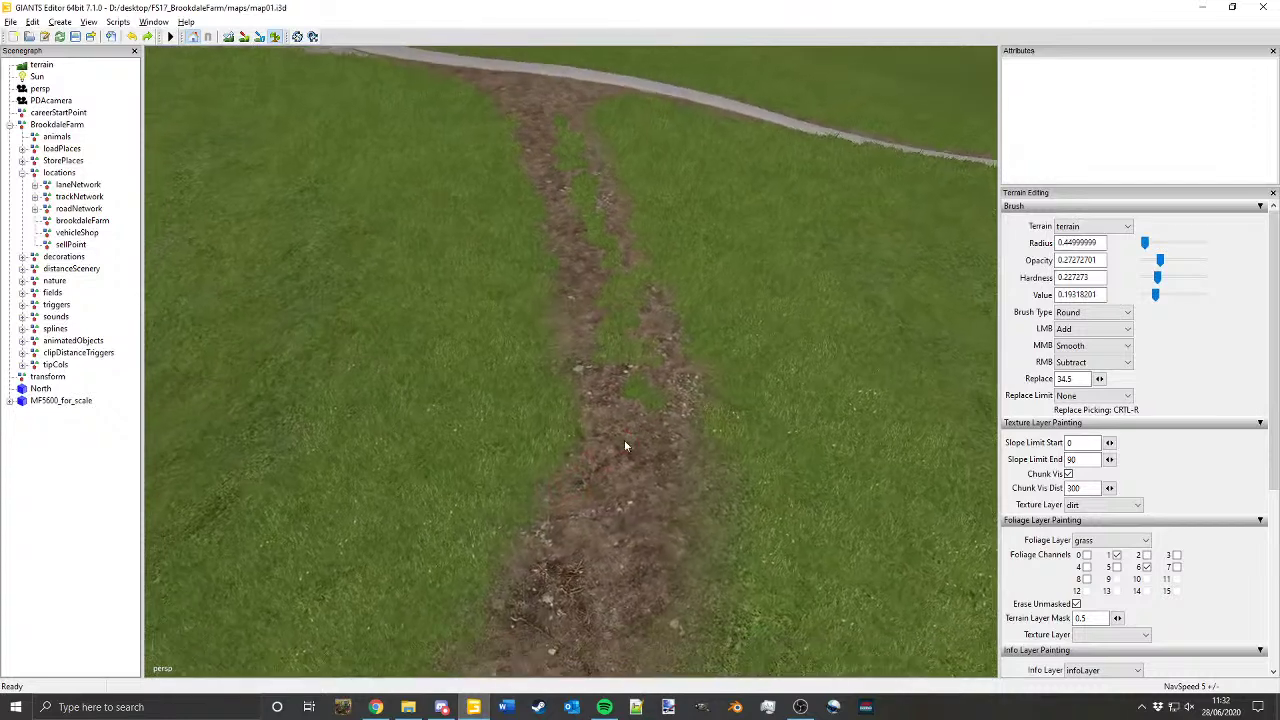
{"action": "left_click_drag", "start_coordinate": [627, 441], "coordinate": [651, 457], "text": "alt"}
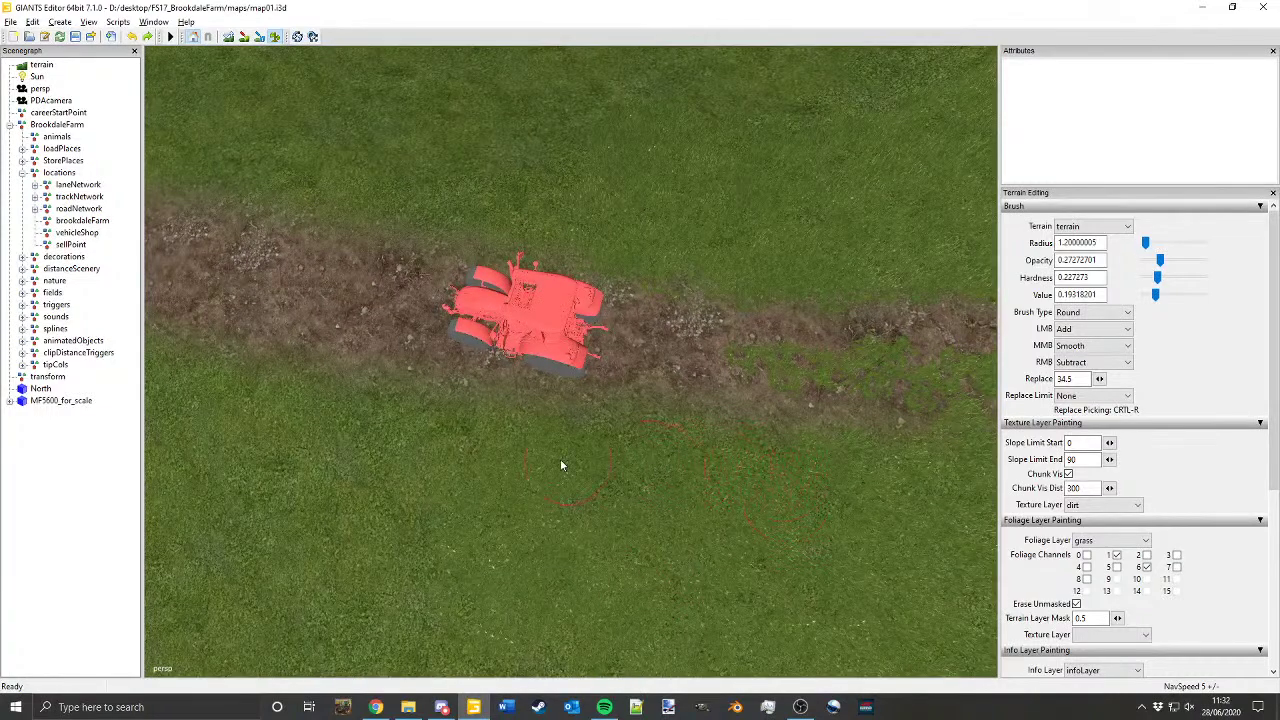
Step: Paint grass foliage along both track edges with a 1.2 brush radius and extend the centre strip past the tractor with 0.45
{"action": "middle_click_drag", "start_coordinate": [697, 238], "coordinate": [755, 385], "text": "alt"}
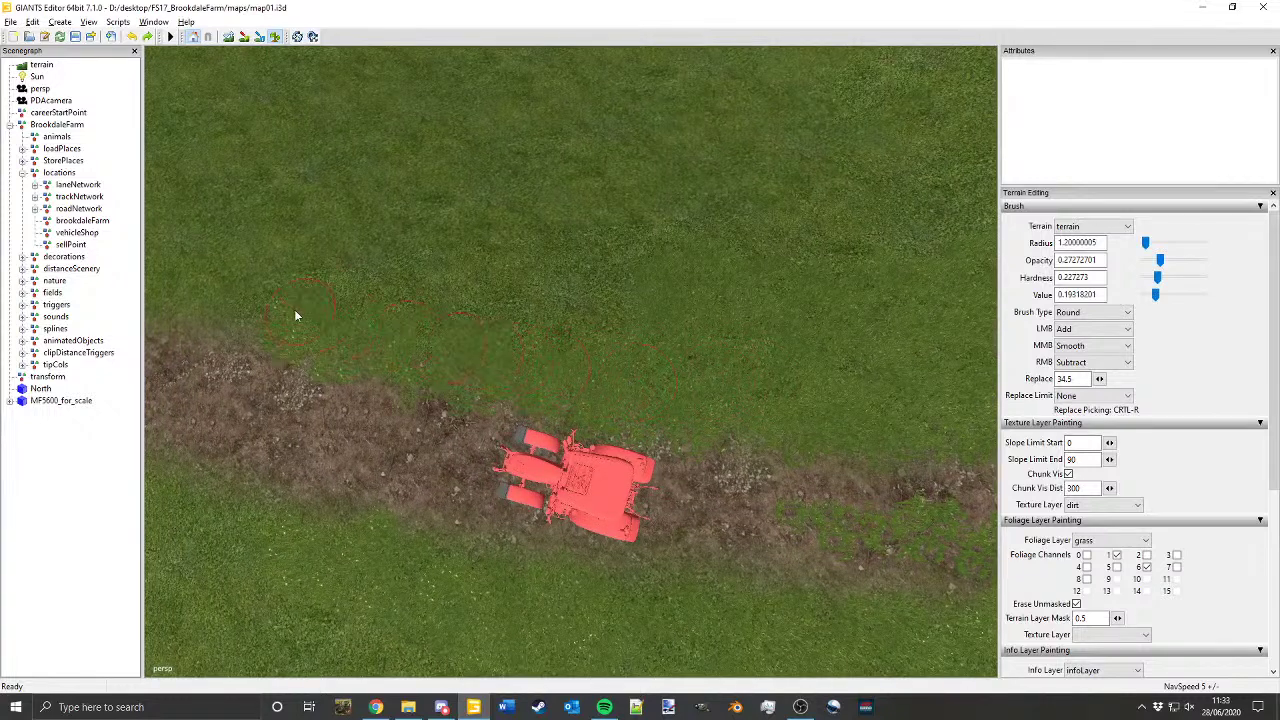
{"action": "middle_click_drag", "start_coordinate": [538, 355], "coordinate": [441, 298], "text": "alt"}
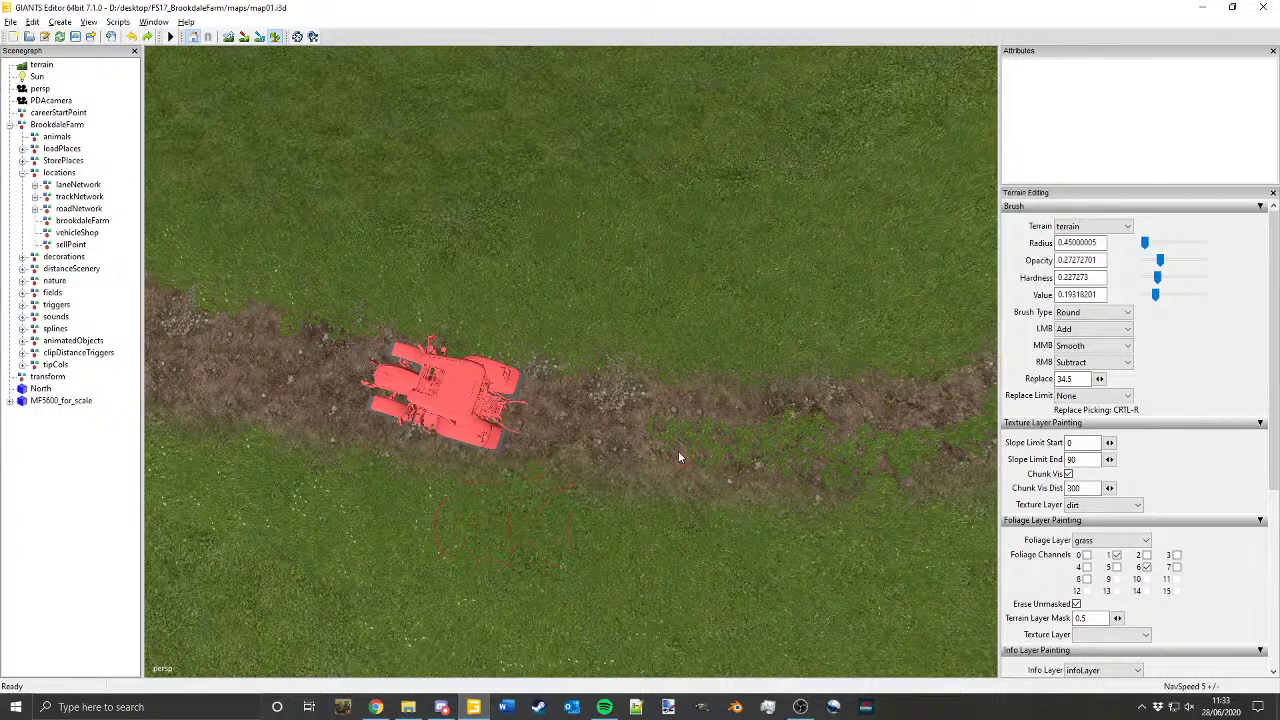
{"action": "left_click_drag", "start_coordinate": [666, 446], "coordinate": [247, 373]}
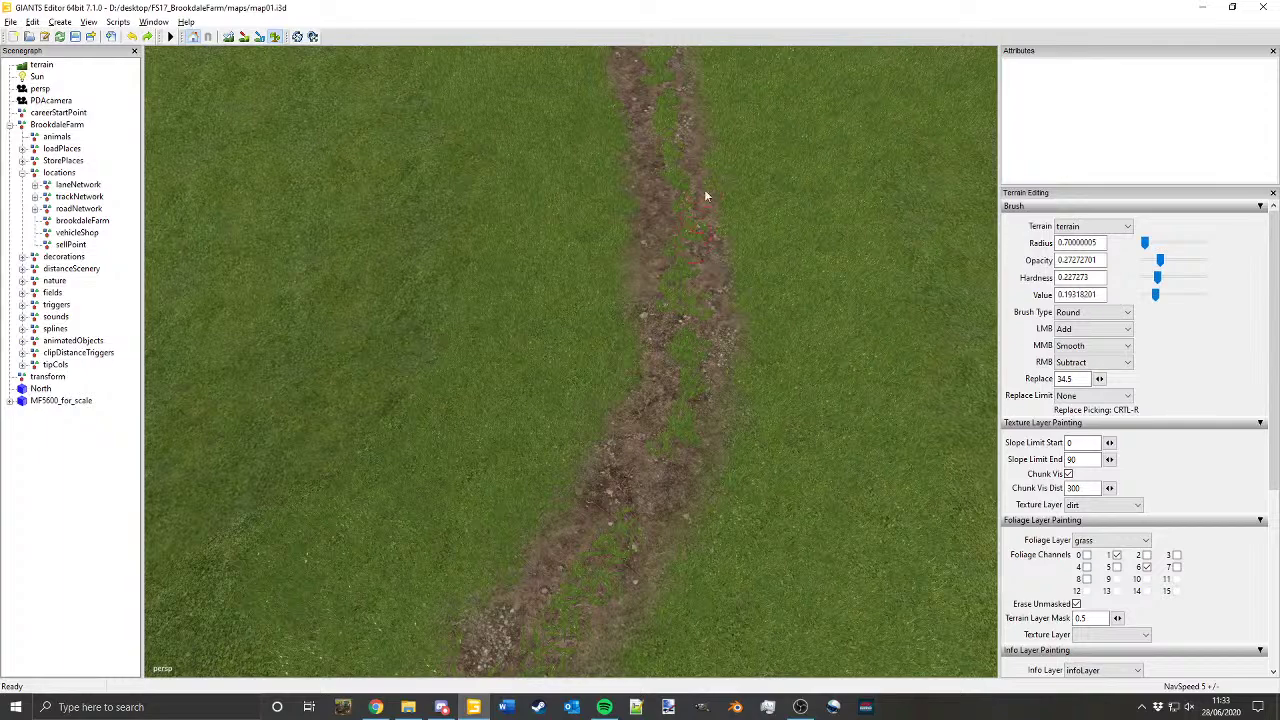
Step: Trim the grass foliage spilling onto the wheel track behind the tractor with a 0.7 brush radius
{"action": "left_click_drag", "start_coordinate": [690, 231], "coordinate": [567, 316], "text": "alt"}
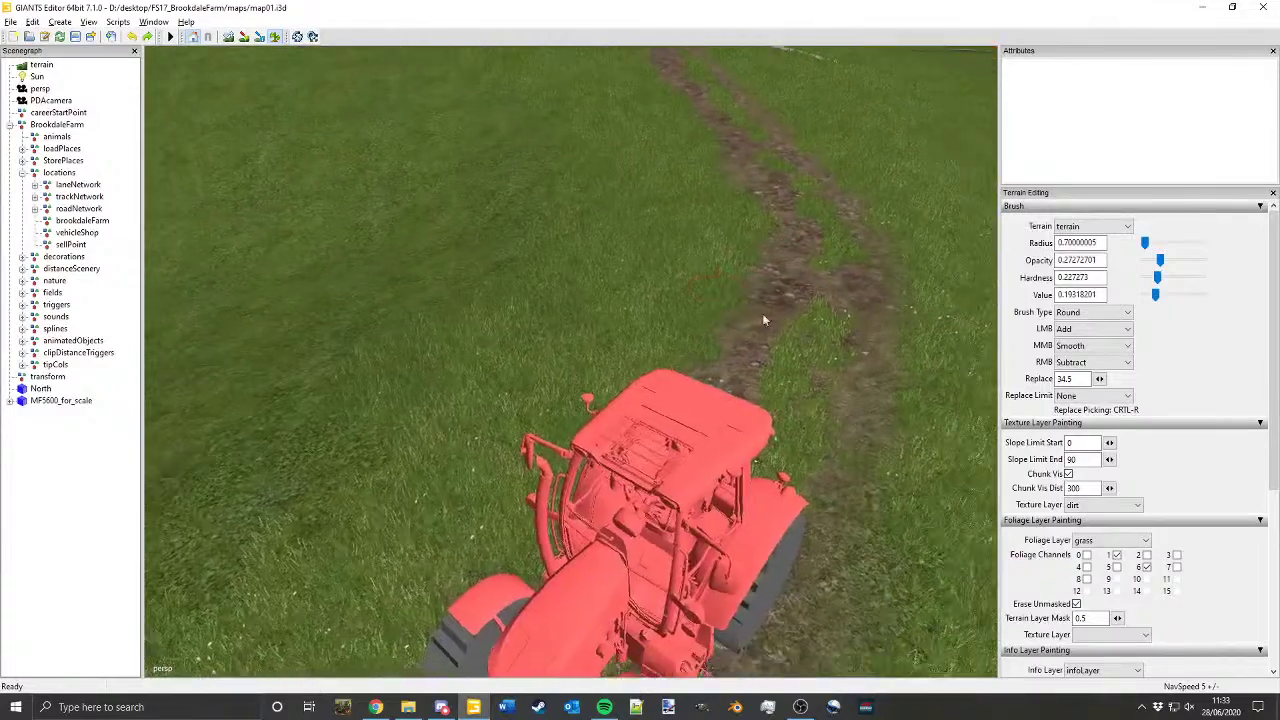
{"action": "scroll", "coordinate": [766, 309], "scroll_direction": "up", "scroll_amount": 3}
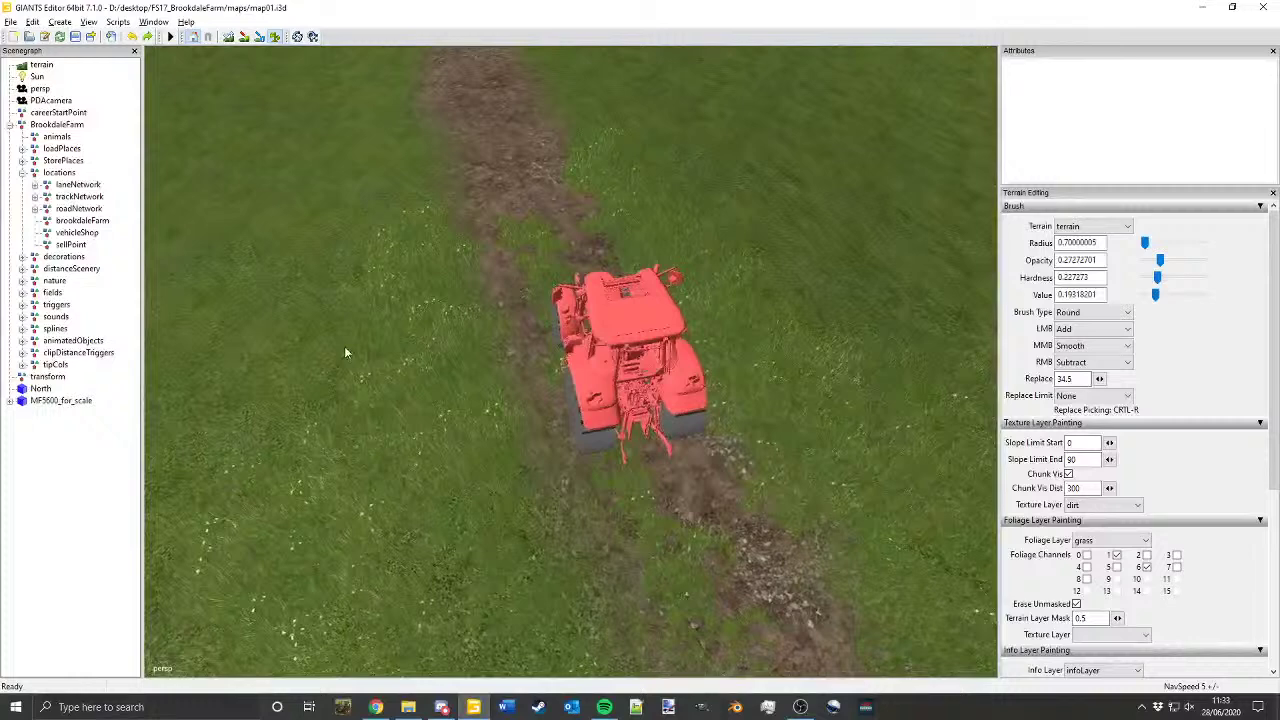
{"action": "left_click_drag", "start_coordinate": [345, 352], "coordinate": [294, 268], "text": "alt"}
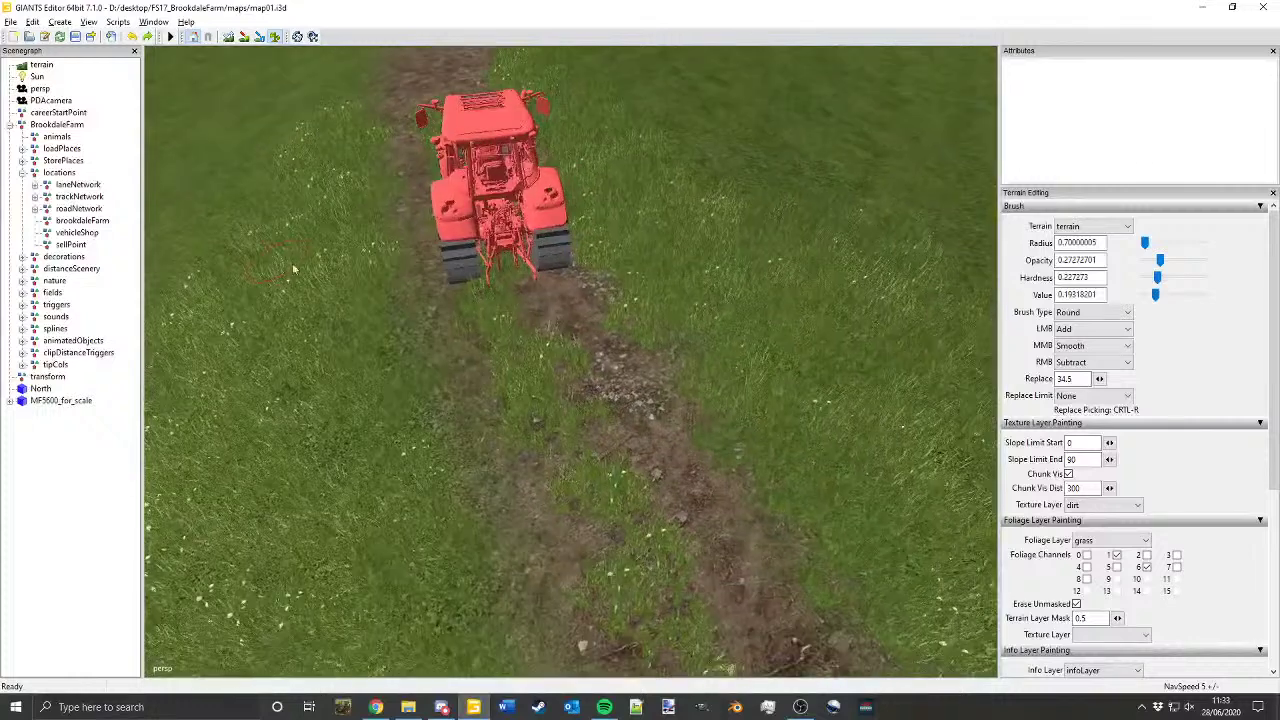
{"action": "right_click", "coordinate": [579, 345]}
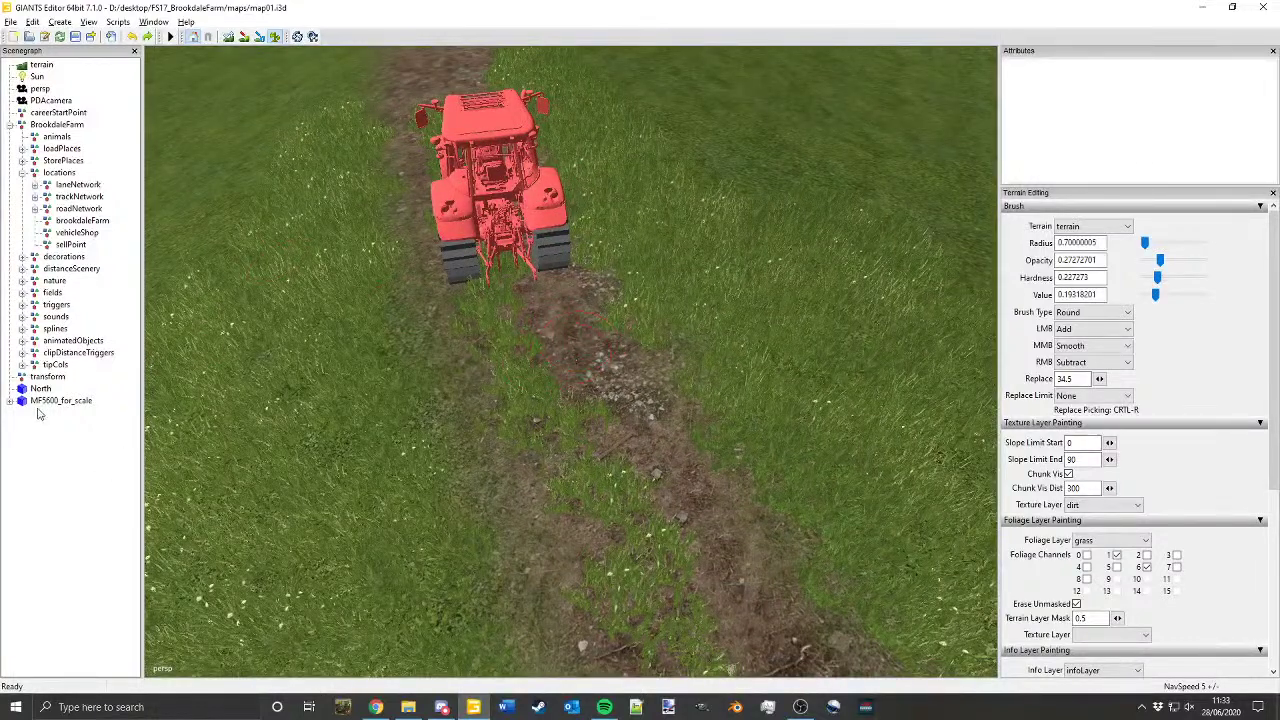
Step: Set the diffuse color of the MF5600_for_scale tractor's material to 0.3, 0.3, 0.3 and deselect the tractor
{"action": "left_click", "coordinate": [50, 401]}
{"action": "left_click", "coordinate": [153, 22]}
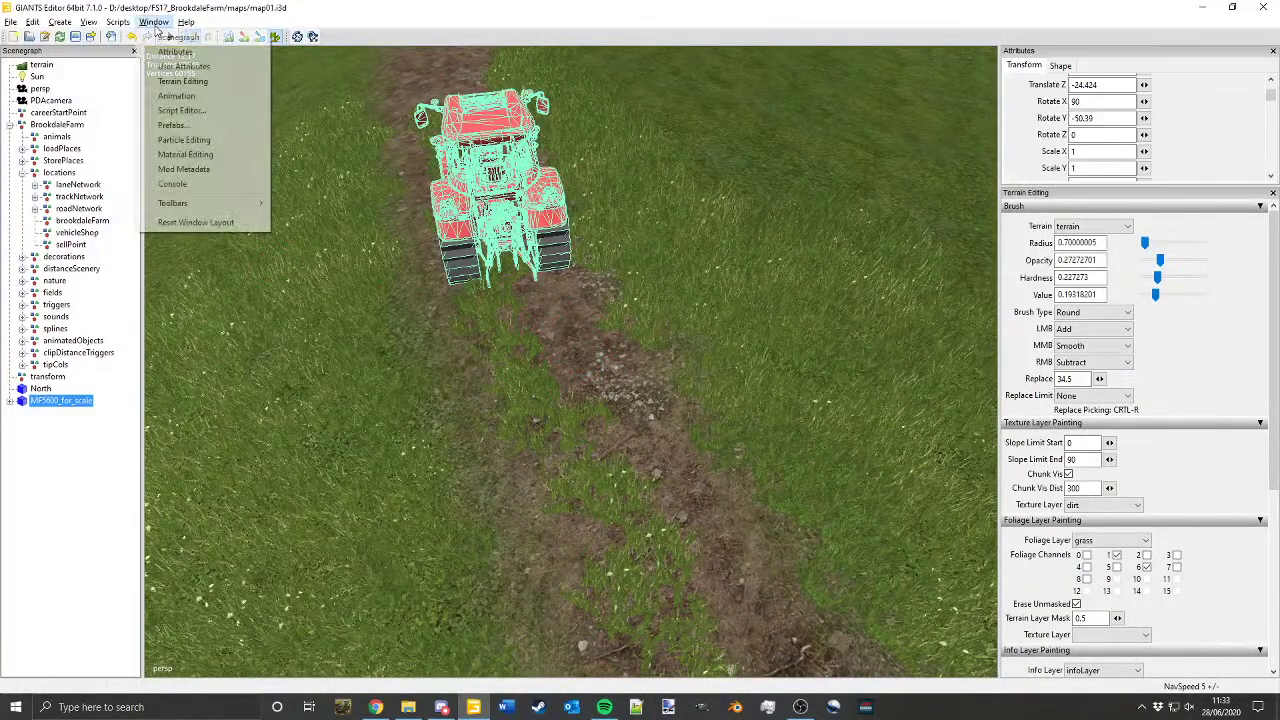
{"action": "left_click", "coordinate": [170, 155]}
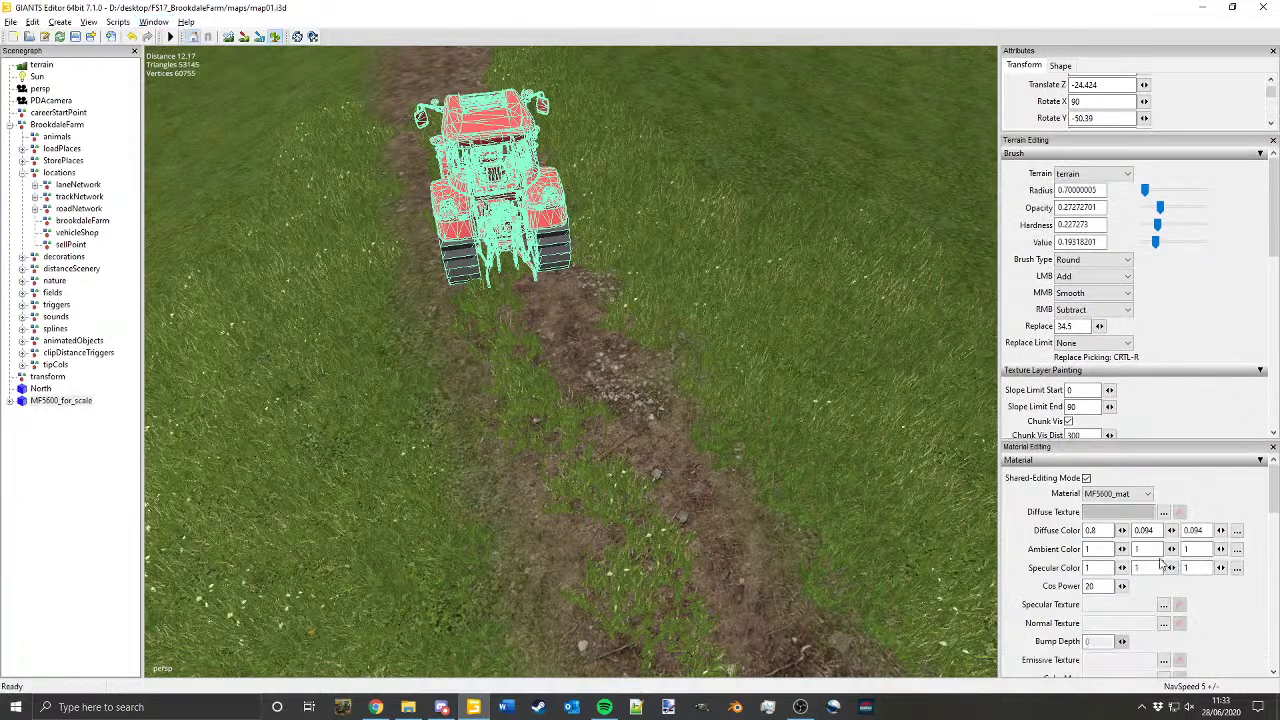
{"action": "left_click_drag", "start_coordinate": [1105, 535], "coordinate": [1054, 539]}
{"action": "type", "text": "0.3"}
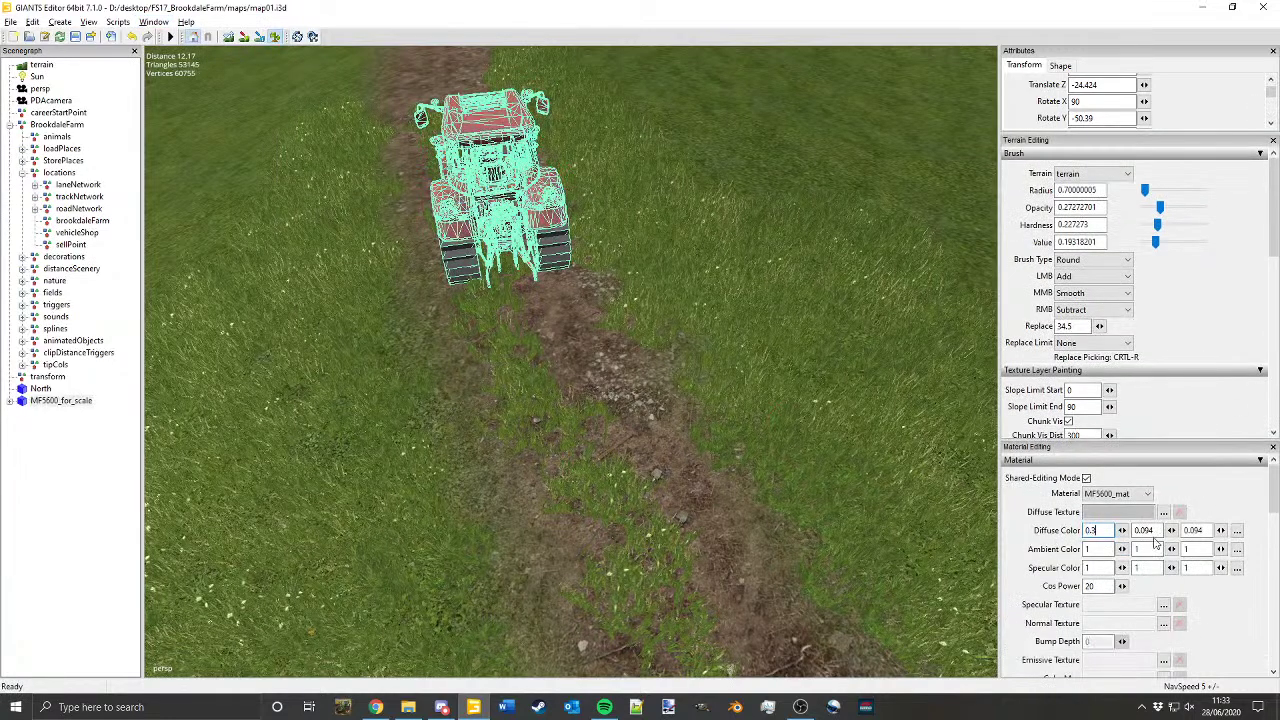
{"action": "left_click_drag", "start_coordinate": [1157, 533], "coordinate": [1099, 529]}
{"action": "type", "text": "0.3"}
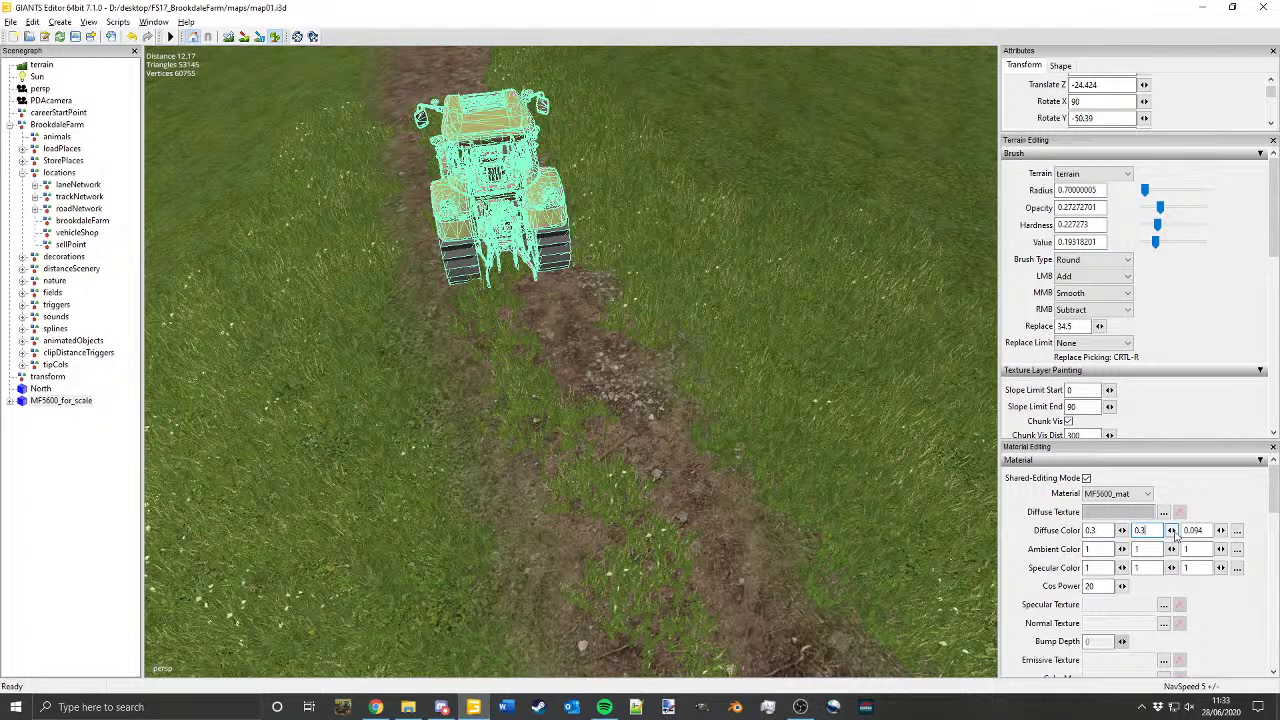
{"action": "left_click_drag", "start_coordinate": [1212, 530], "coordinate": [1164, 527]}
{"action": "type", "text": "0.3"}
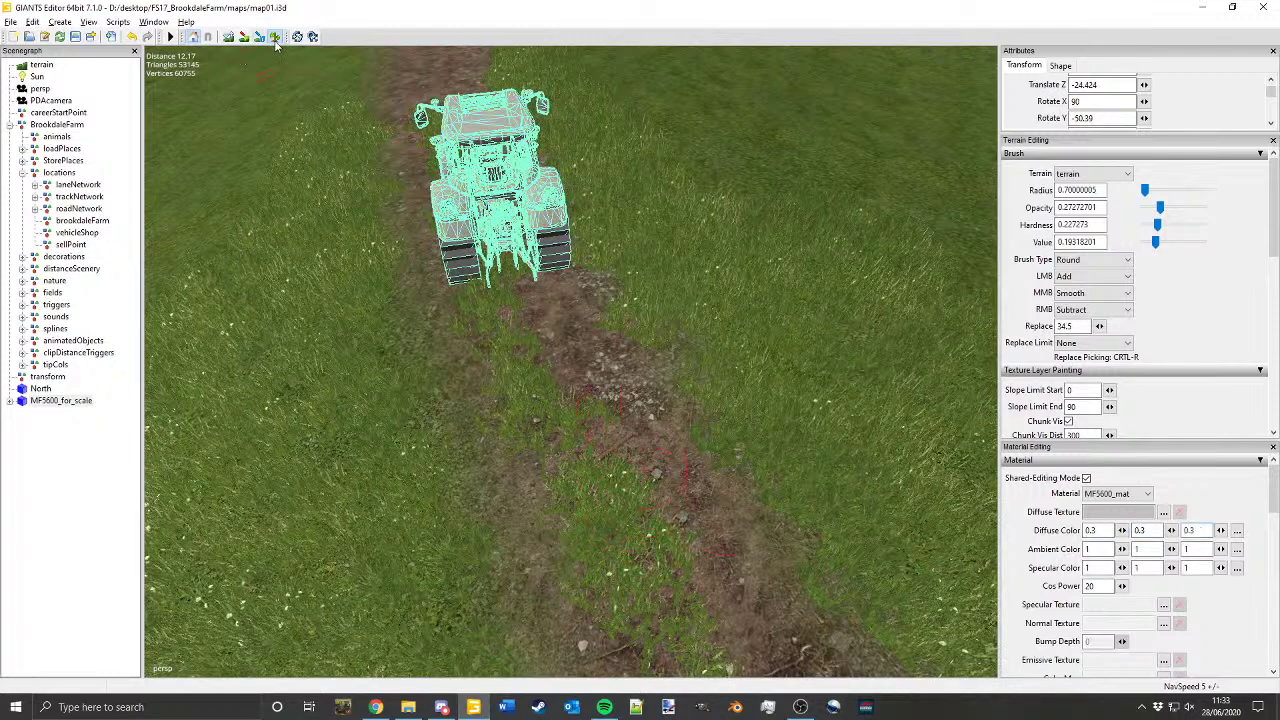
{"action": "left_click", "coordinate": [1273, 448]}
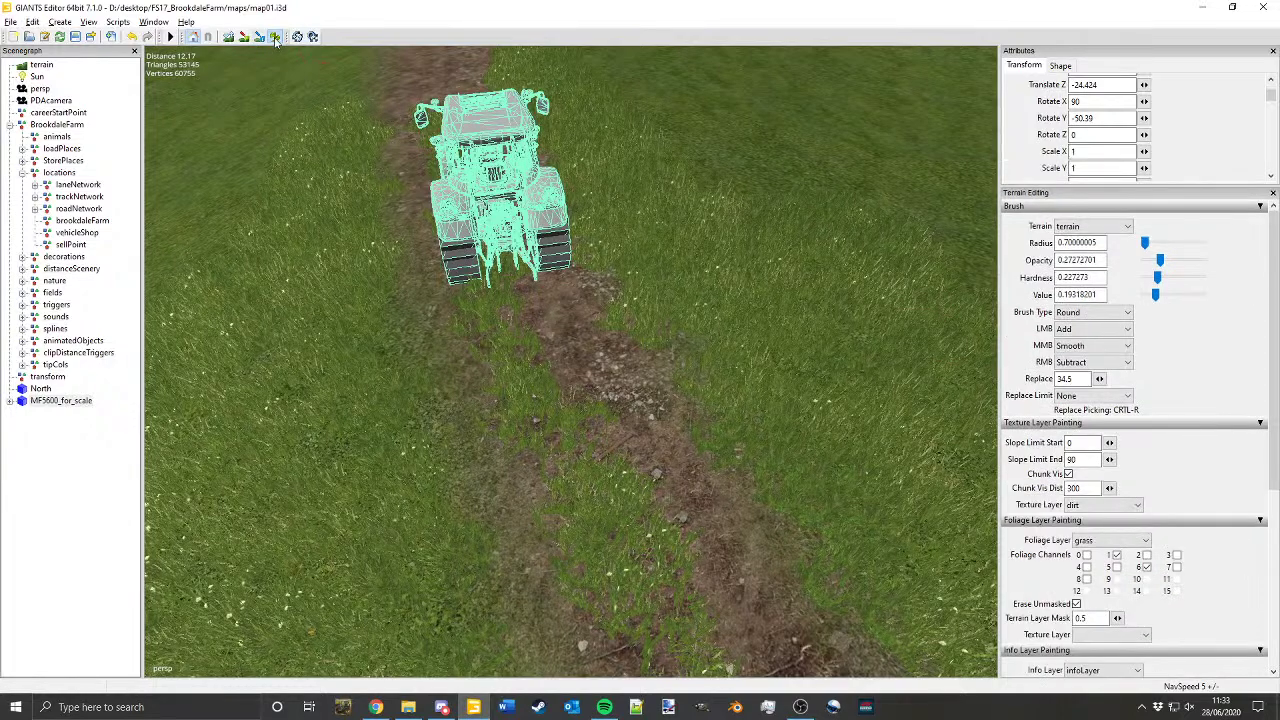
{"action": "left_click", "coordinate": [274, 38]}
{"action": "mouse_move", "coordinate": [536, 320]}
{"action": "left_mouse_down", "text": "alt"}
{"action": "mouse_move", "coordinate": [497, 242]}
{"action": "mouse_move", "coordinate": [477, 235]}
{"action": "mouse_move", "coordinate": [521, 387]}
{"action": "left_mouse_up", "text": "alt"}
{"action": "left_click", "coordinate": [477, 236]}
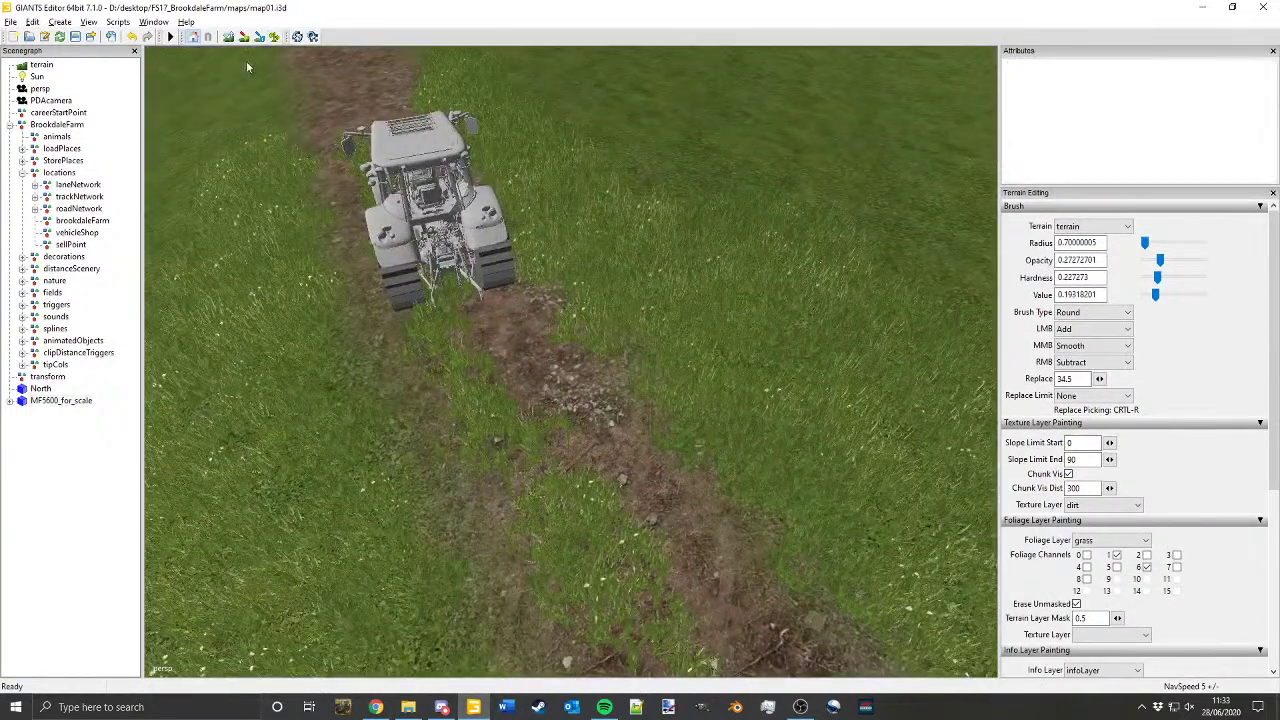
Step: Erase patches of the central grass strip behind the tractor with the 0.7 foliage brush to break it up, and save the map
{"action": "mouse_move", "coordinate": [706, 319]}
{"action": "left_mouse_down", "text": "alt"}
{"action": "mouse_move", "coordinate": [666, 354]}
{"action": "mouse_move", "coordinate": [680, 349]}
{"action": "mouse_move", "coordinate": [579, 251]}
{"action": "left_mouse_up", "text": "alt"}
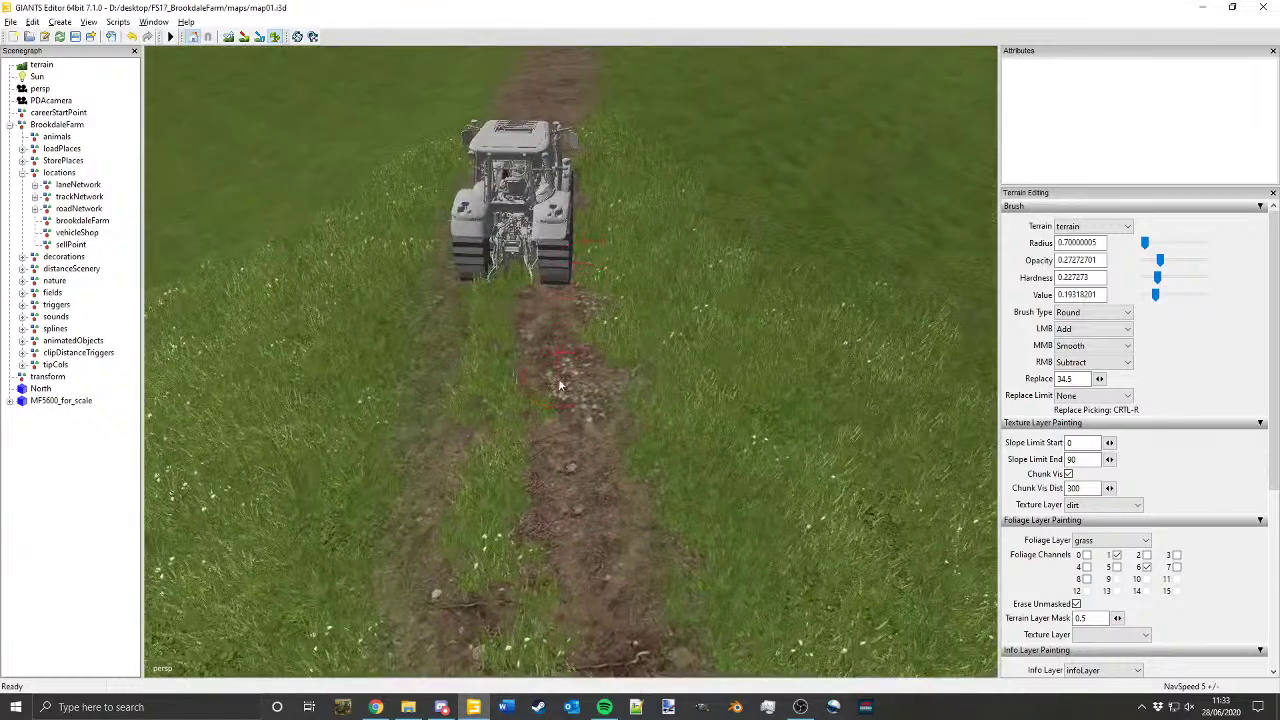
{"action": "middle_click_drag", "start_coordinate": [559, 385], "coordinate": [495, 325], "text": "alt"}
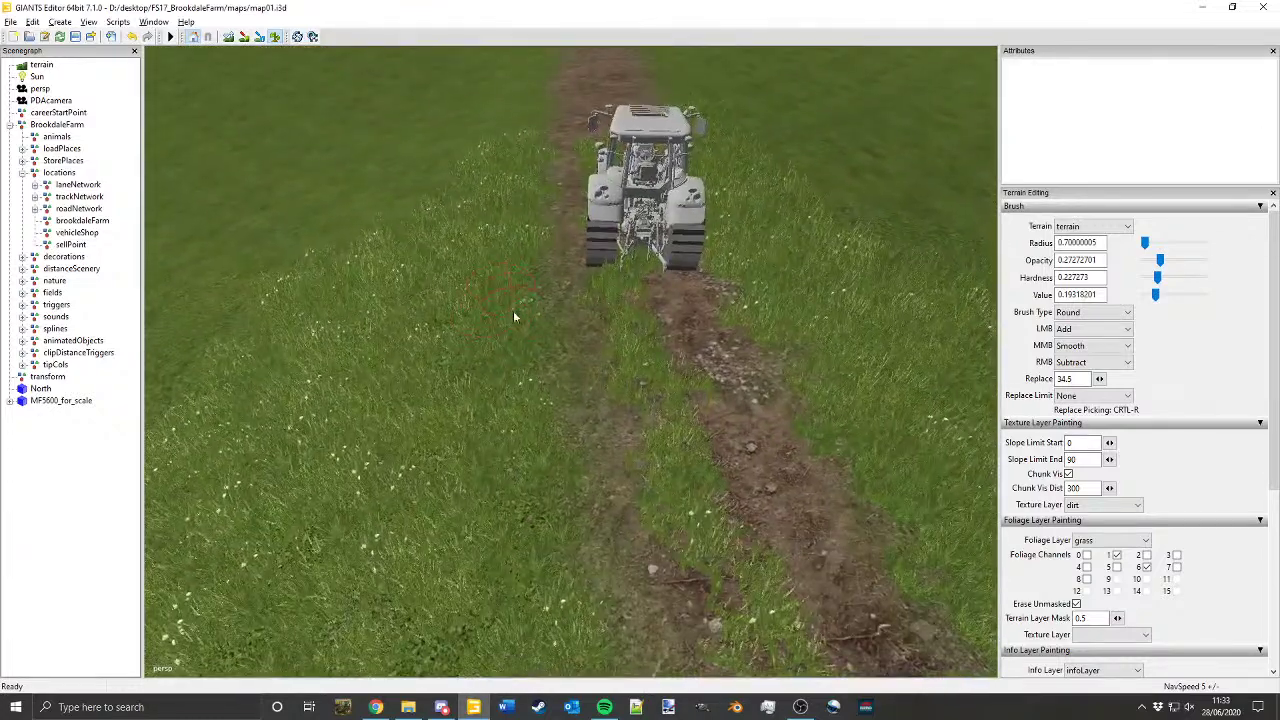
{"action": "middle_click_drag", "start_coordinate": [542, 391], "coordinate": [545, 345], "text": "alt"}
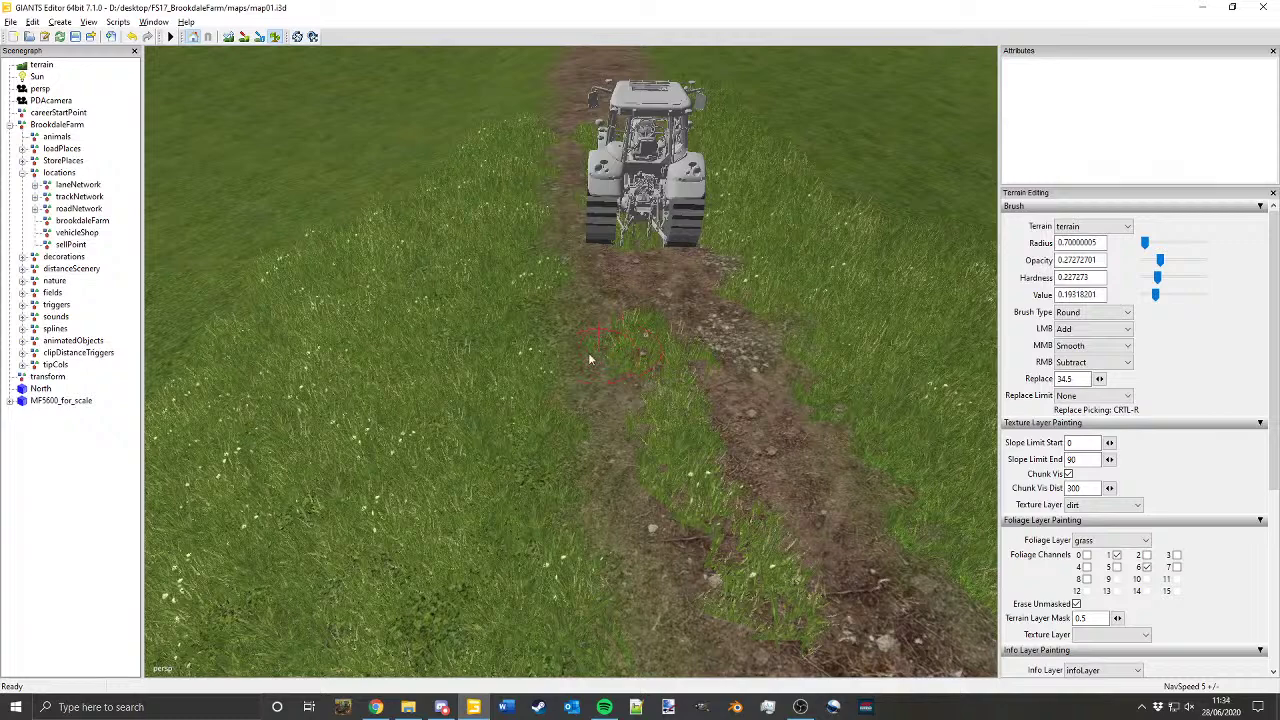
{"action": "middle_click_drag", "start_coordinate": [573, 396], "coordinate": [517, 312], "text": "alt"}
{"action": "left_click_drag", "start_coordinate": [517, 312], "coordinate": [518, 292], "text": "alt"}
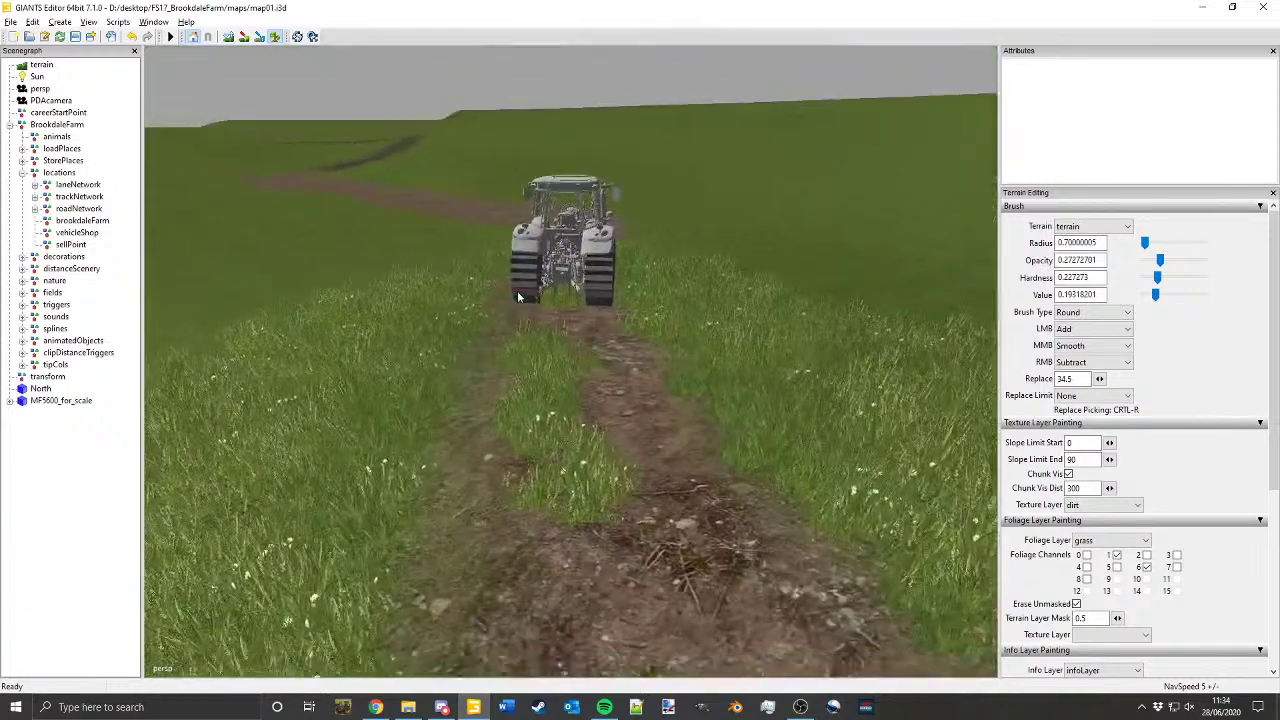
{"action": "middle_click_drag", "start_coordinate": [518, 292], "coordinate": [528, 276], "text": "alt"}
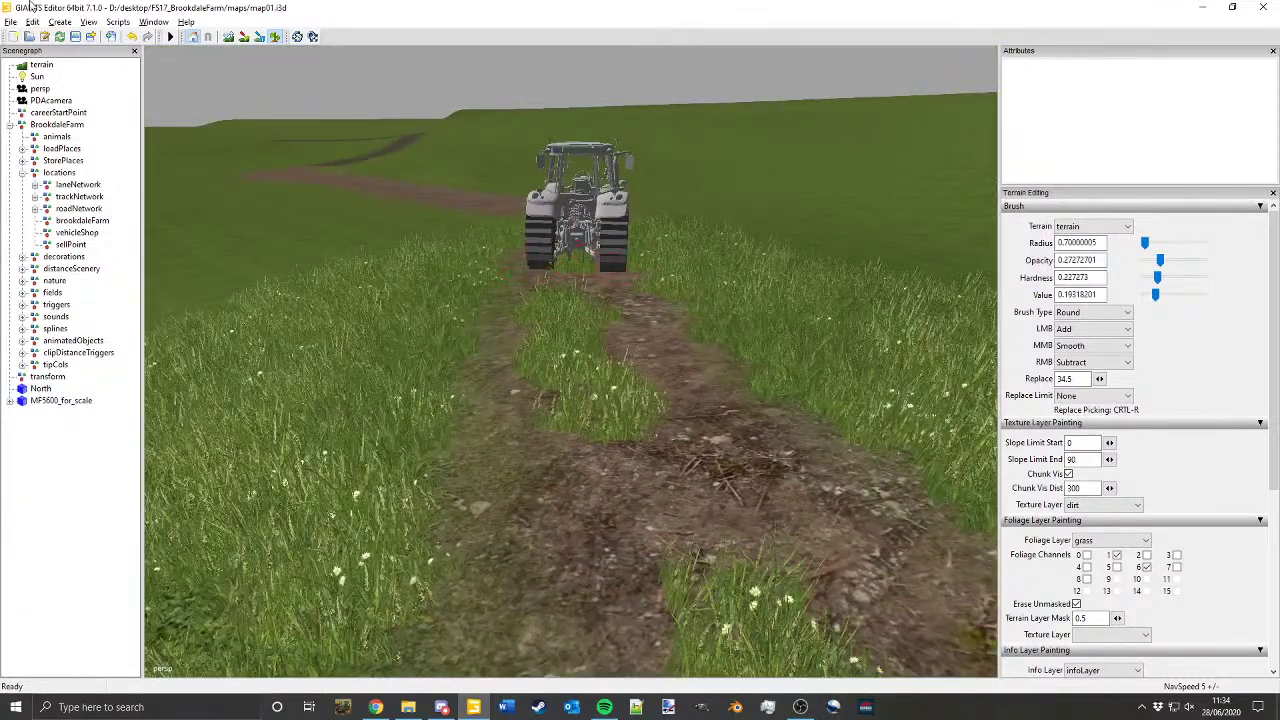
{"action": "left_click", "coordinate": [77, 38]}
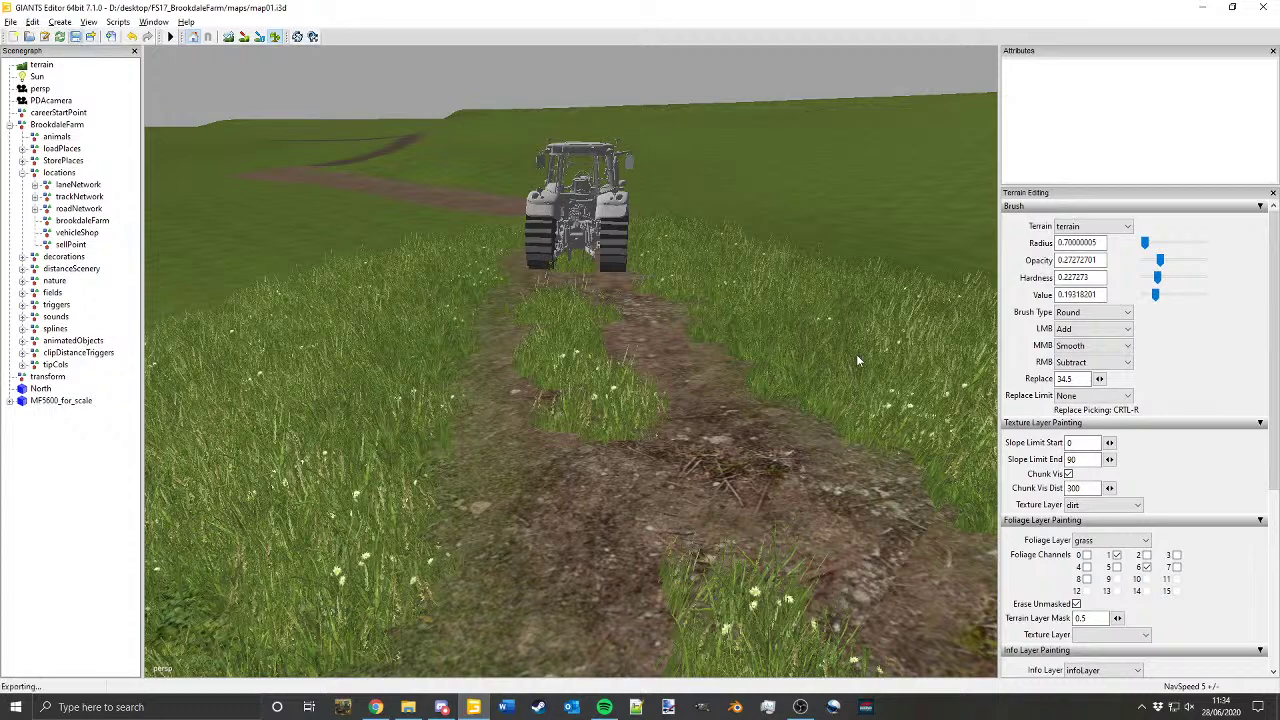
Step: Examine the dirt track from several angles, from the road past the tractor to its far bend and junction
{"action": "middle_click_drag", "start_coordinate": [543, 293], "coordinate": [621, 456], "text": "alt"}
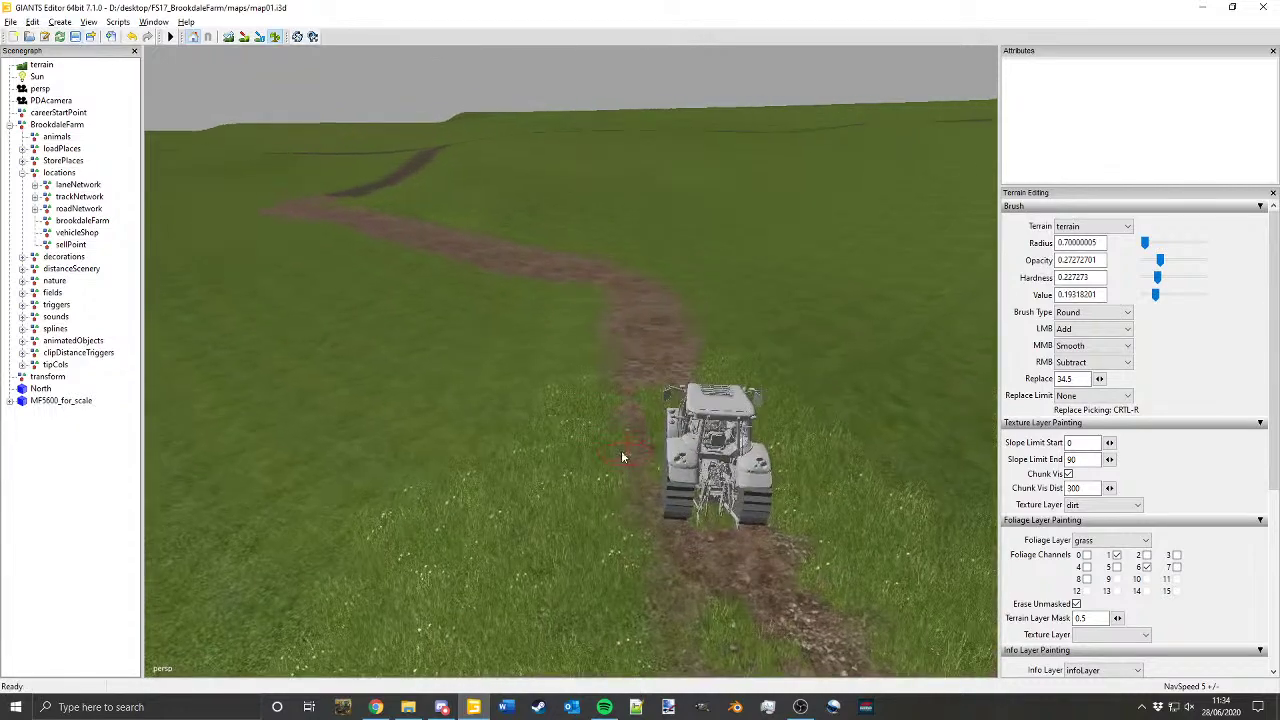
{"action": "left_click_drag", "start_coordinate": [621, 456], "coordinate": [804, 324], "text": "alt"}
{"action": "right_click_drag", "start_coordinate": [804, 324], "coordinate": [662, 345], "text": "alt"}
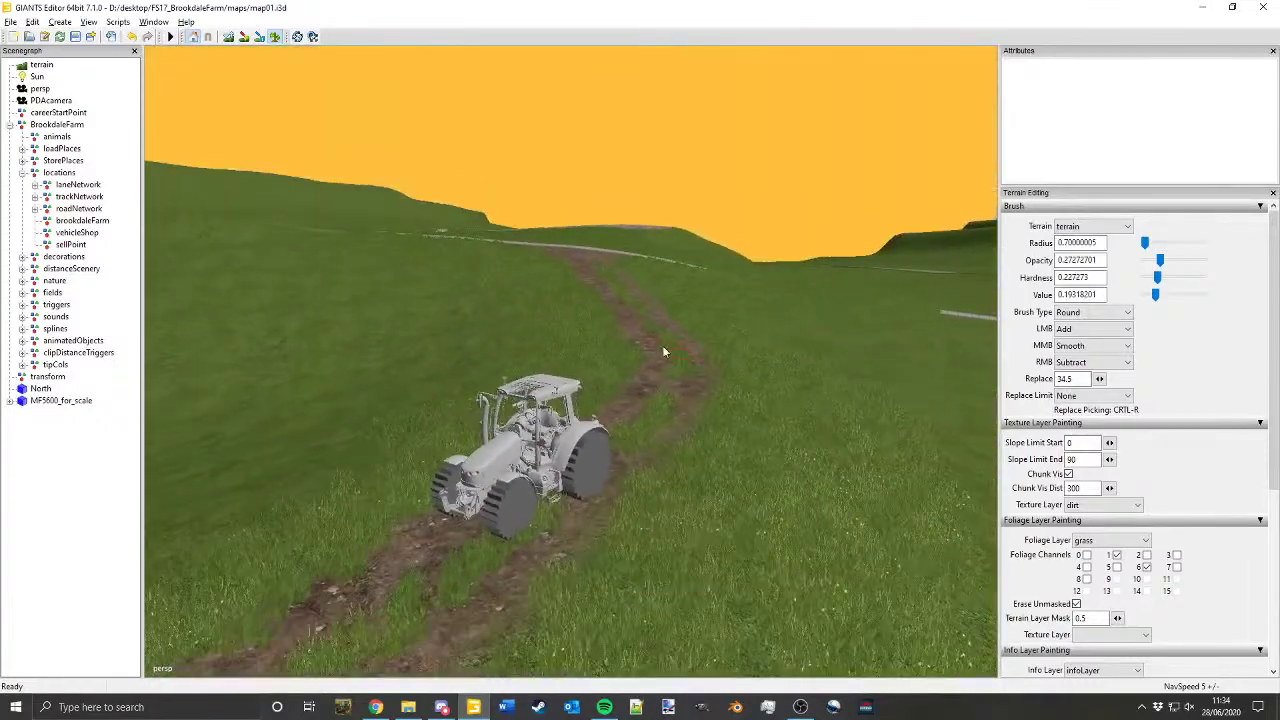
{"action": "middle_click_drag", "start_coordinate": [662, 345], "coordinate": [622, 399], "text": "alt"}
{"action": "right_click_drag", "start_coordinate": [622, 400], "coordinate": [593, 309]}
{"action": "left_click_drag", "start_coordinate": [593, 304], "coordinate": [625, 295], "text": "alt"}
{"action": "right_click_drag", "start_coordinate": [624, 300], "coordinate": [626, 477]}
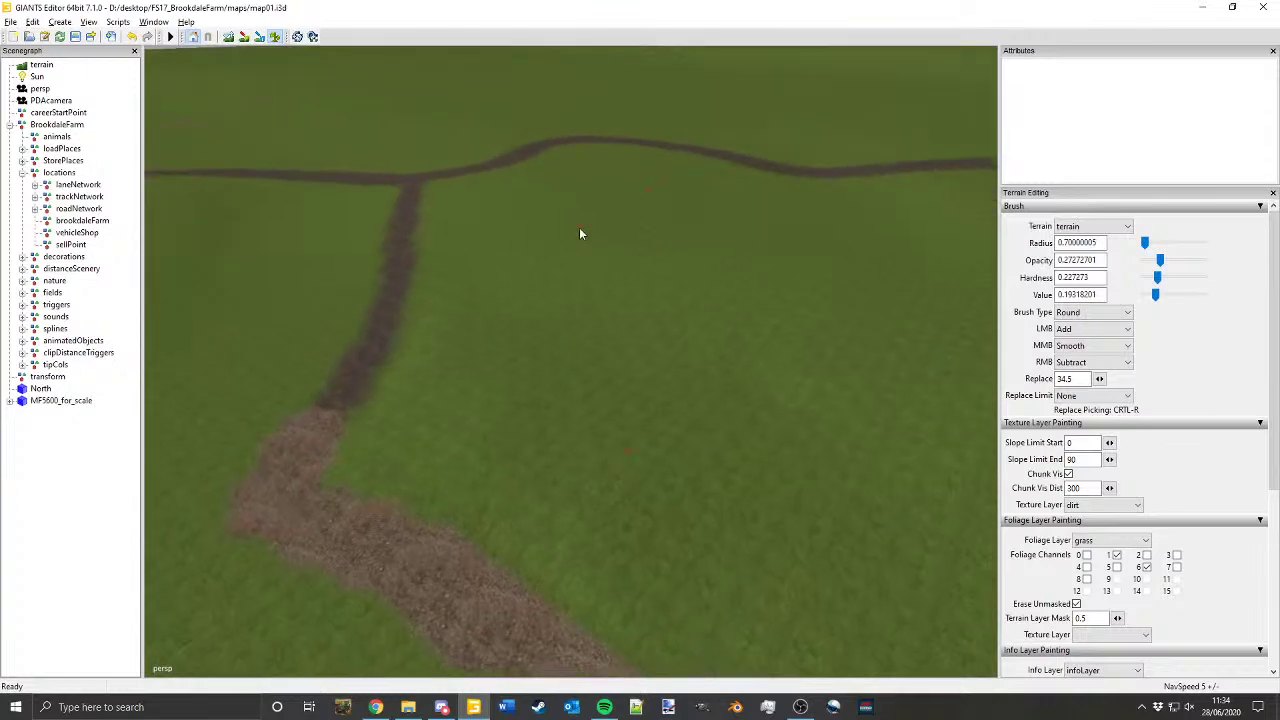
{"action": "right_click_drag", "start_coordinate": [579, 233], "coordinate": [646, 425]}
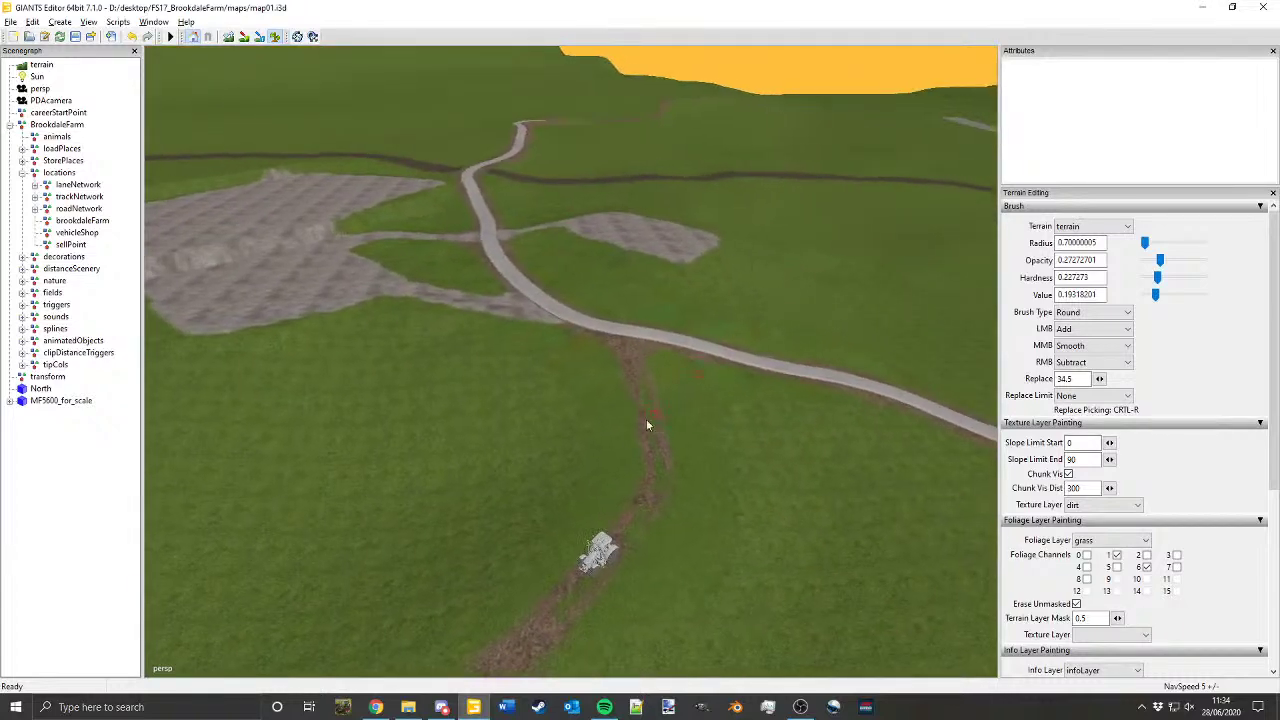
{"action": "middle_click_drag", "start_coordinate": [646, 425], "coordinate": [644, 290], "text": "alt"}
{"action": "middle_click_drag", "start_coordinate": [618, 440], "coordinate": [673, 340], "text": "alt"}
{"action": "scroll", "coordinate": [660, 350], "scroll_direction": "up", "scroll_amount": 5}
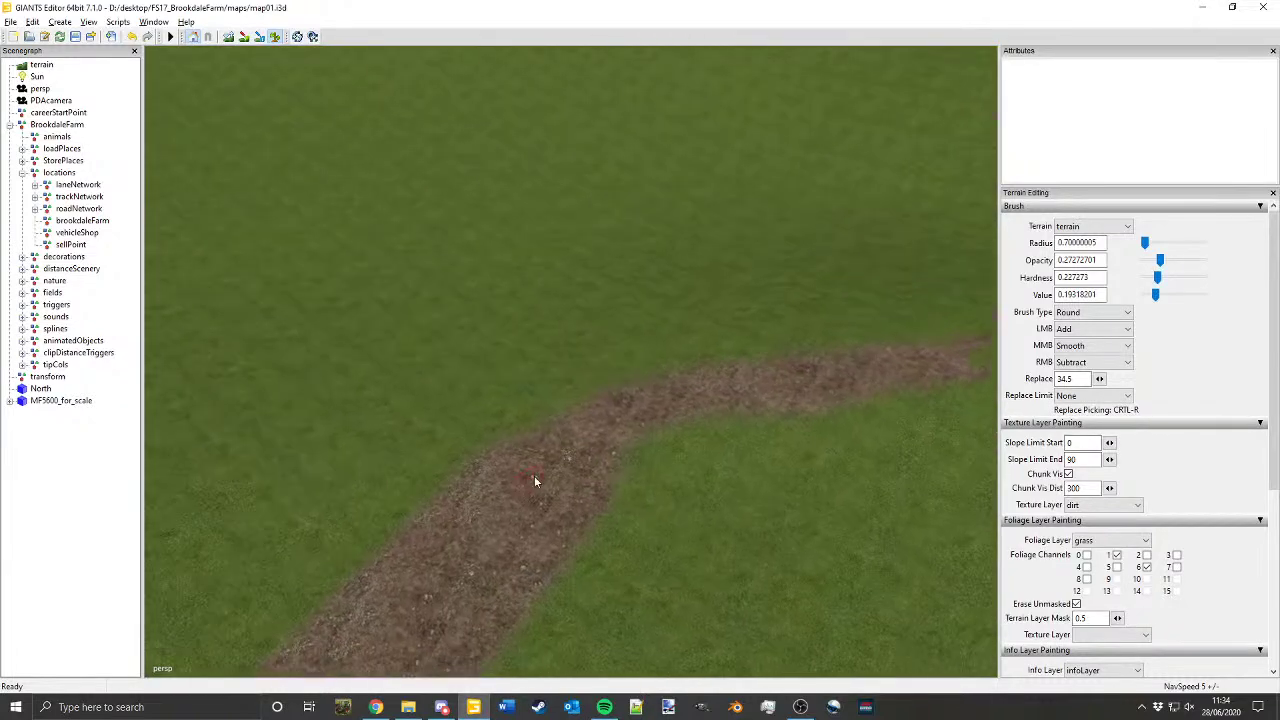
{"action": "scroll", "coordinate": [534, 475], "scroll_direction": "down", "scroll_amount": 5}
{"action": "left_click_drag", "start_coordinate": [593, 466], "coordinate": [408, 501], "text": "alt"}
{"action": "scroll", "coordinate": [408, 501], "scroll_direction": "up", "scroll_amount": 4}
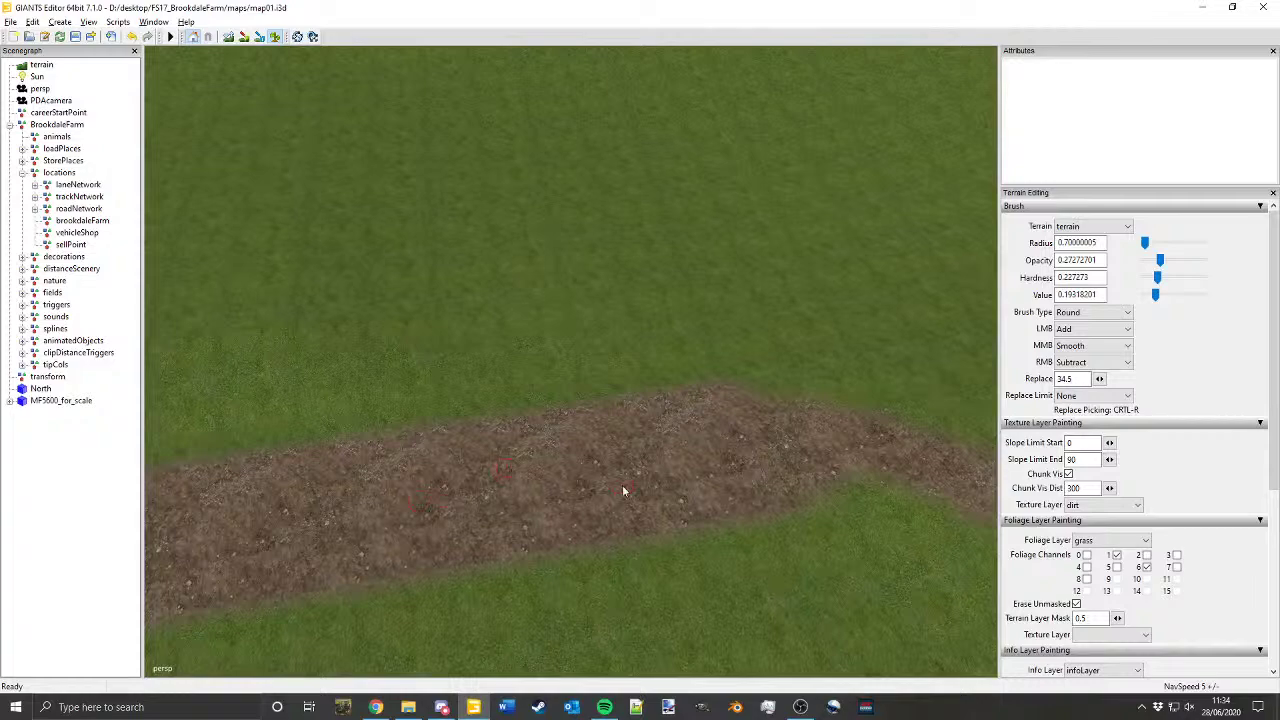
{"action": "scroll", "coordinate": [622, 490], "scroll_direction": "down", "scroll_amount": 3}
{"action": "left_click_drag", "start_coordinate": [622, 490], "coordinate": [631, 453], "text": "alt"}
{"action": "scroll", "coordinate": [603, 450], "scroll_direction": "up", "scroll_amount": 6}
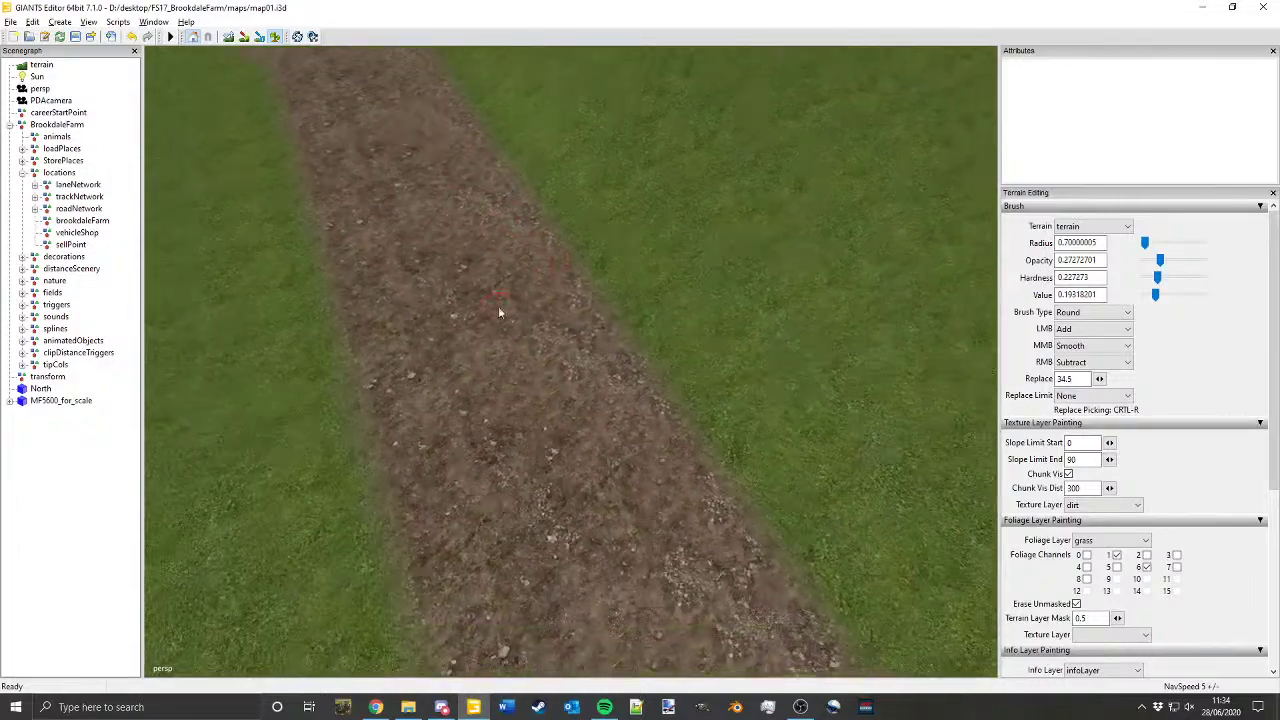
{"action": "right_click_drag", "start_coordinate": [500, 313], "coordinate": [252, 86]}
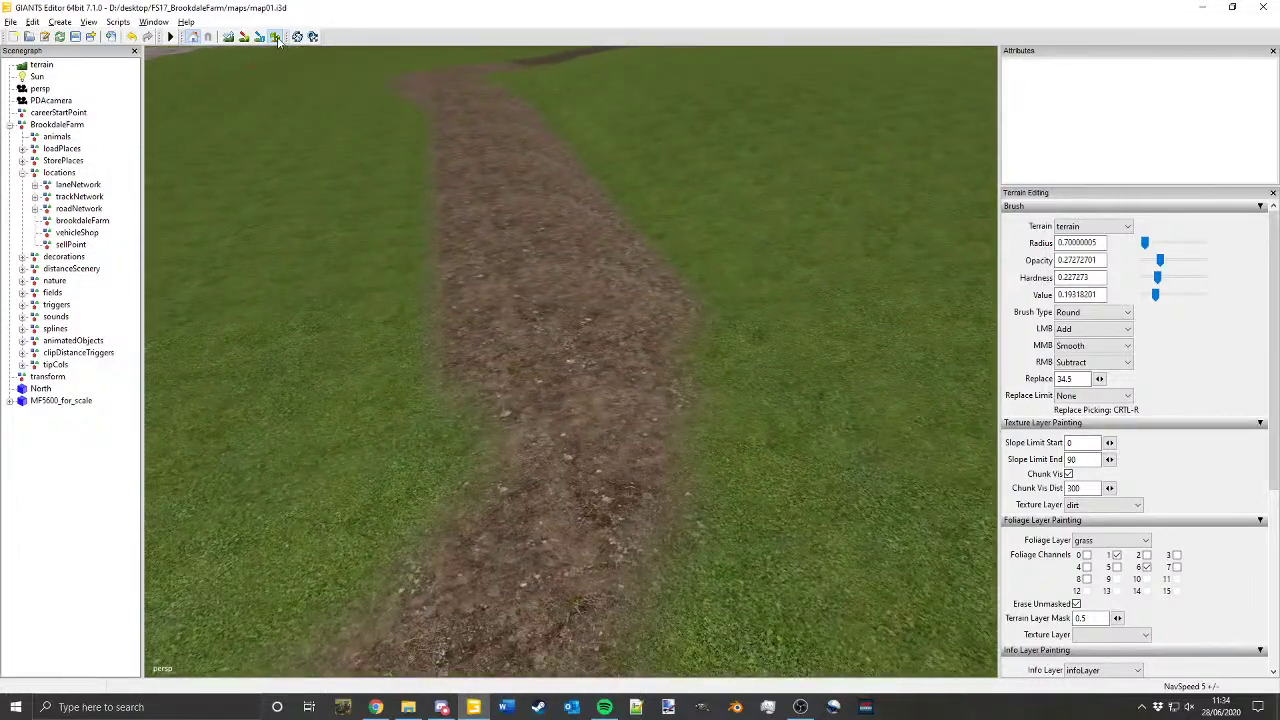
Step: Expand the trackNetwork group and select the dirtTrack_into_field object under extras
{"action": "left_click", "coordinate": [90, 196]}
{"action": "left_click", "coordinate": [34, 197]}
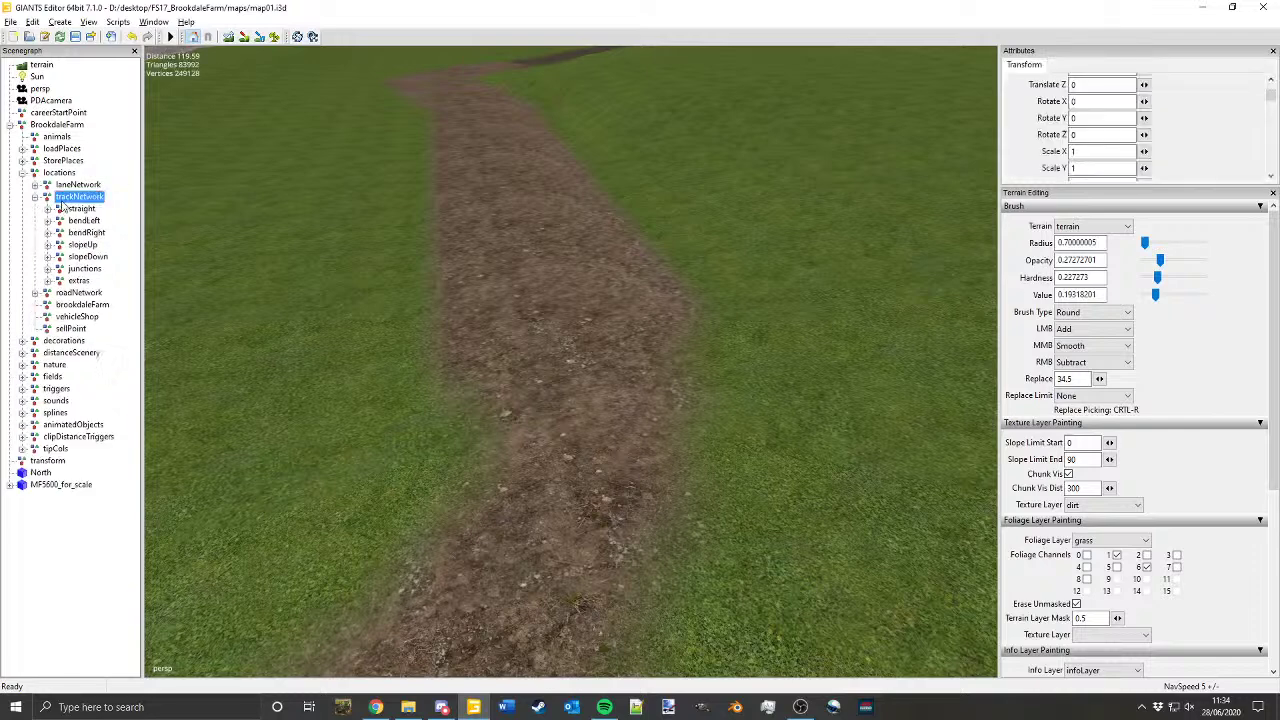
{"action": "left_click", "coordinate": [64, 211]}
{"action": "left_click", "coordinate": [48, 209]}
{"action": "left_click", "coordinate": [48, 209]}
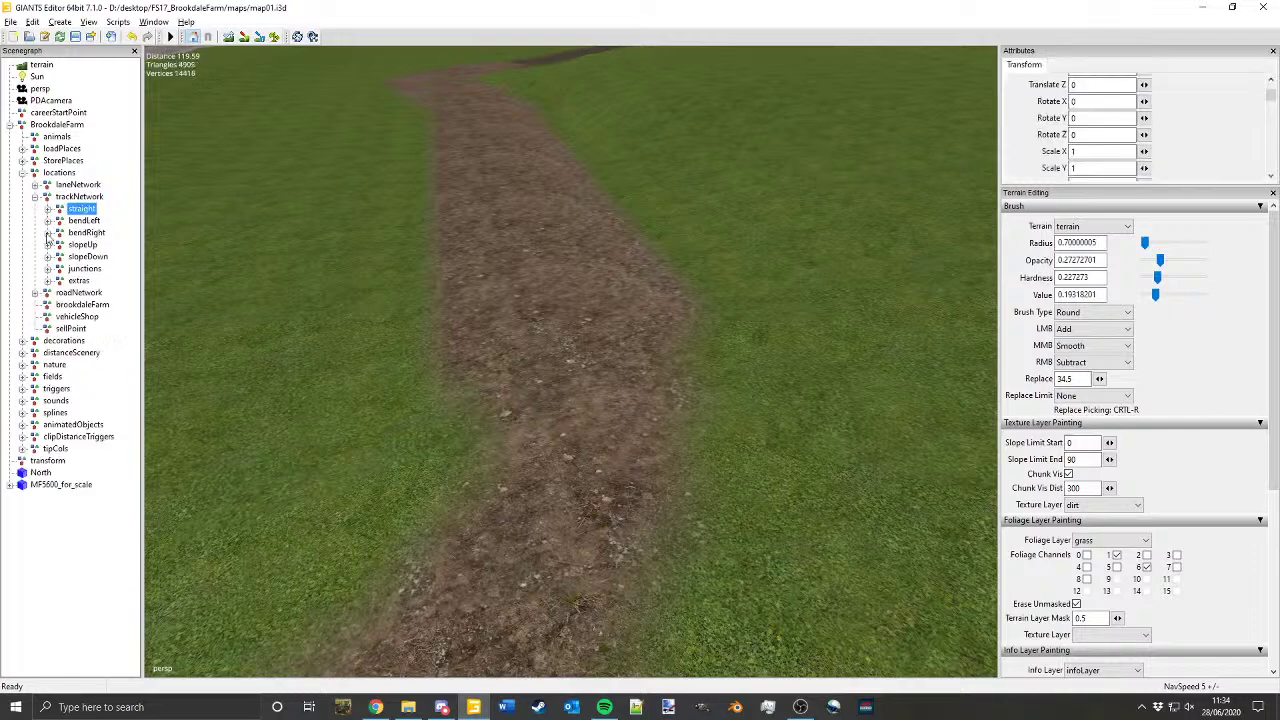
{"action": "left_click", "coordinate": [72, 281]}
{"action": "left_click", "coordinate": [48, 281]}
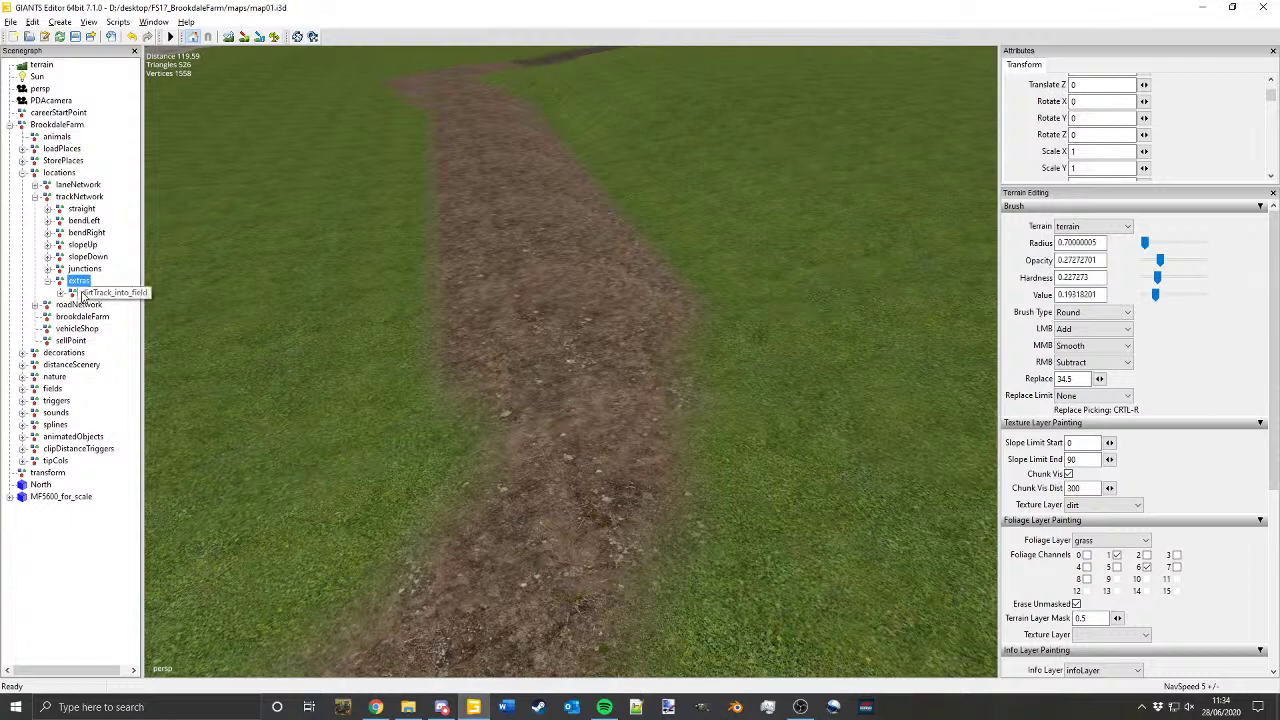
{"action": "left_click", "coordinate": [79, 294]}
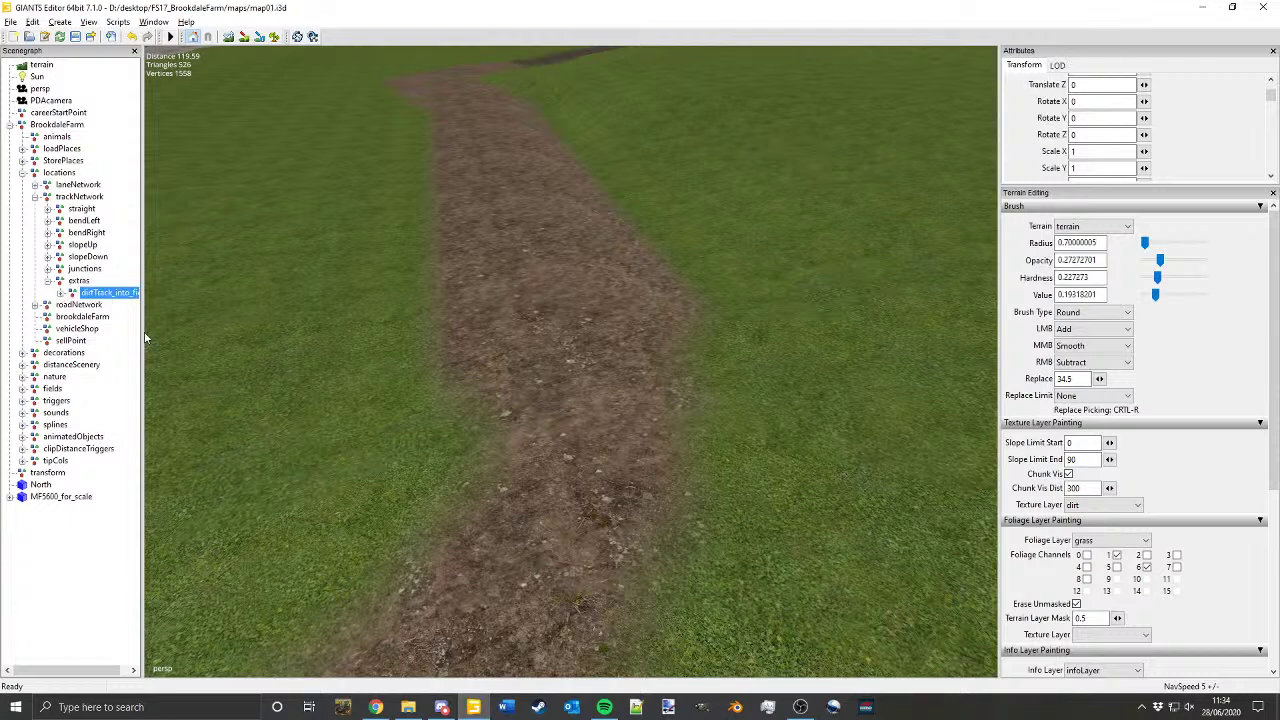
Step: Widen the scene graph so full names fit and place the dirtTrack_into_field object on the painted dirt track
{"action": "left_click_drag", "start_coordinate": [145, 338], "coordinate": [172, 336]}
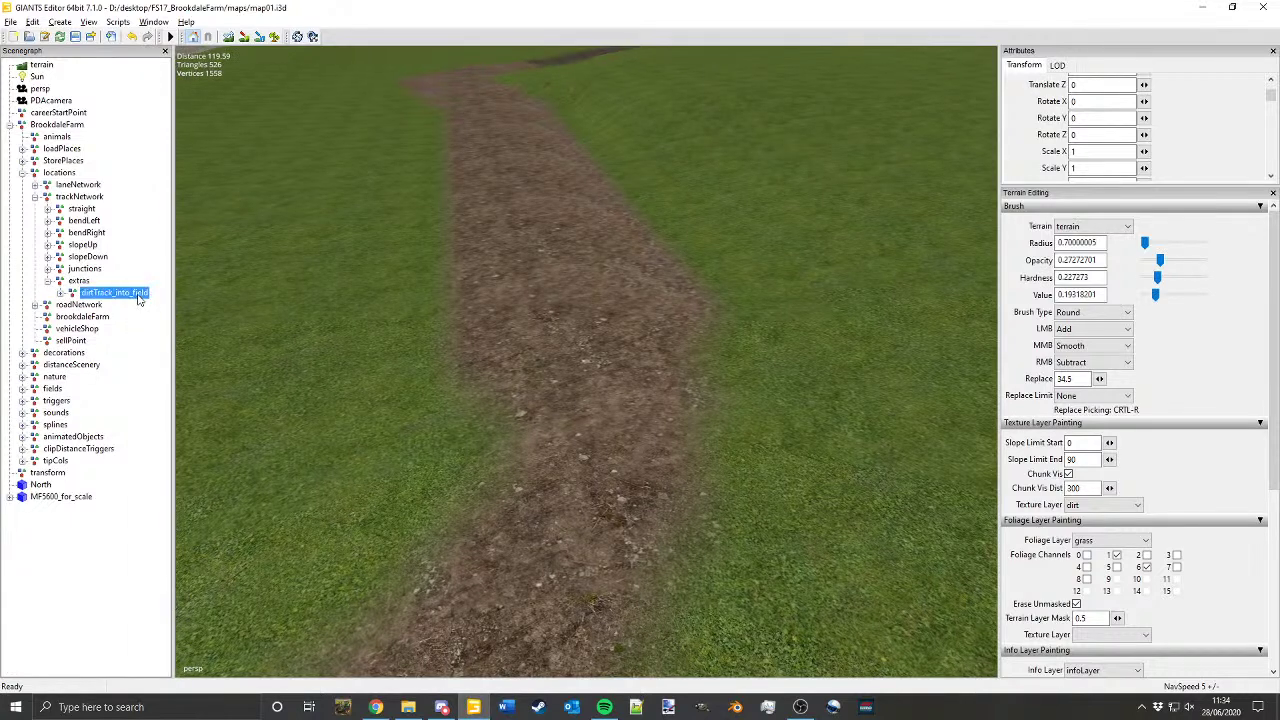
{"action": "left_click", "coordinate": [567, 257]}
{"action": "key", "text": "ctrl+b"}
{"action": "left_click_drag", "start_coordinate": [560, 260], "coordinate": [662, 207], "text": "alt"}
{"action": "middle_click_drag", "start_coordinate": [662, 202], "coordinate": [715, 180], "text": "alt"}
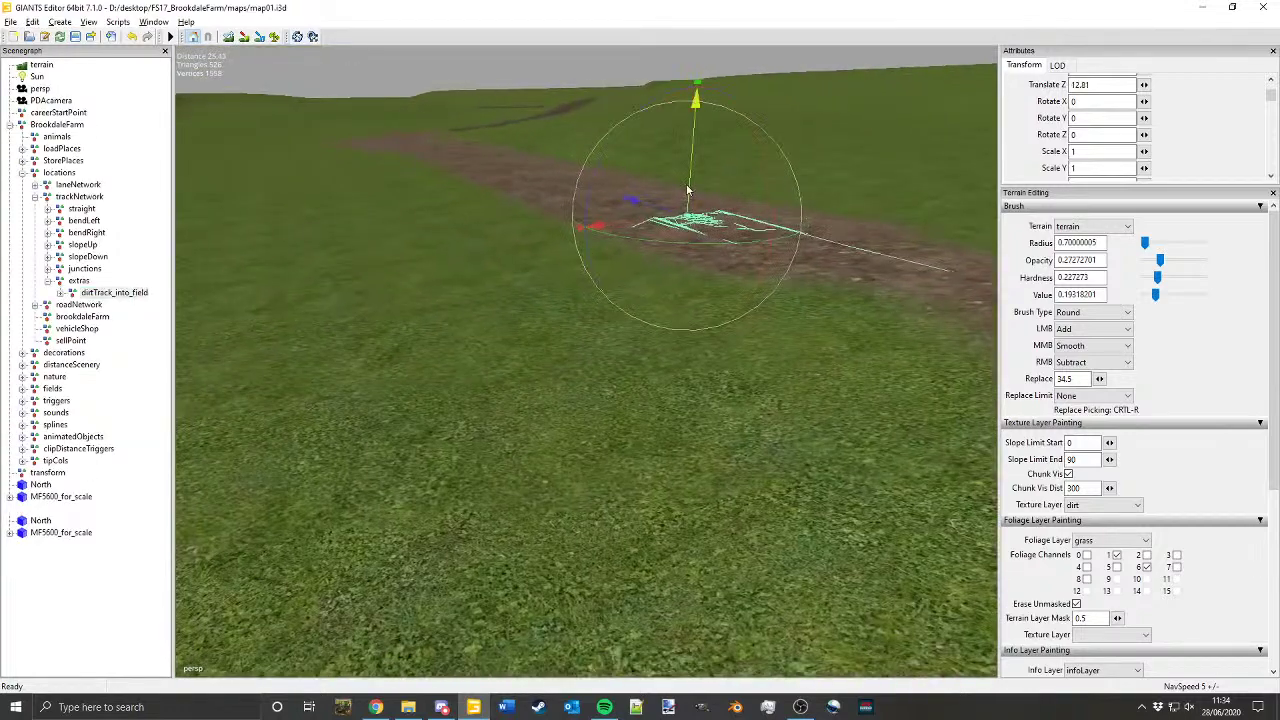
Step: Lower the dirtTrack_into_field piece so that it sits closer to the surface of the dirt track
{"action": "left_click_drag", "start_coordinate": [687, 186], "coordinate": [506, 232]}
{"action": "middle_click_drag", "start_coordinate": [506, 232], "coordinate": [609, 330], "text": "alt"}
{"action": "left_click_drag", "start_coordinate": [609, 330], "coordinate": [697, 219], "text": "alt"}
{"action": "right_click_drag", "start_coordinate": [697, 219], "coordinate": [750, 72], "text": "alt"}
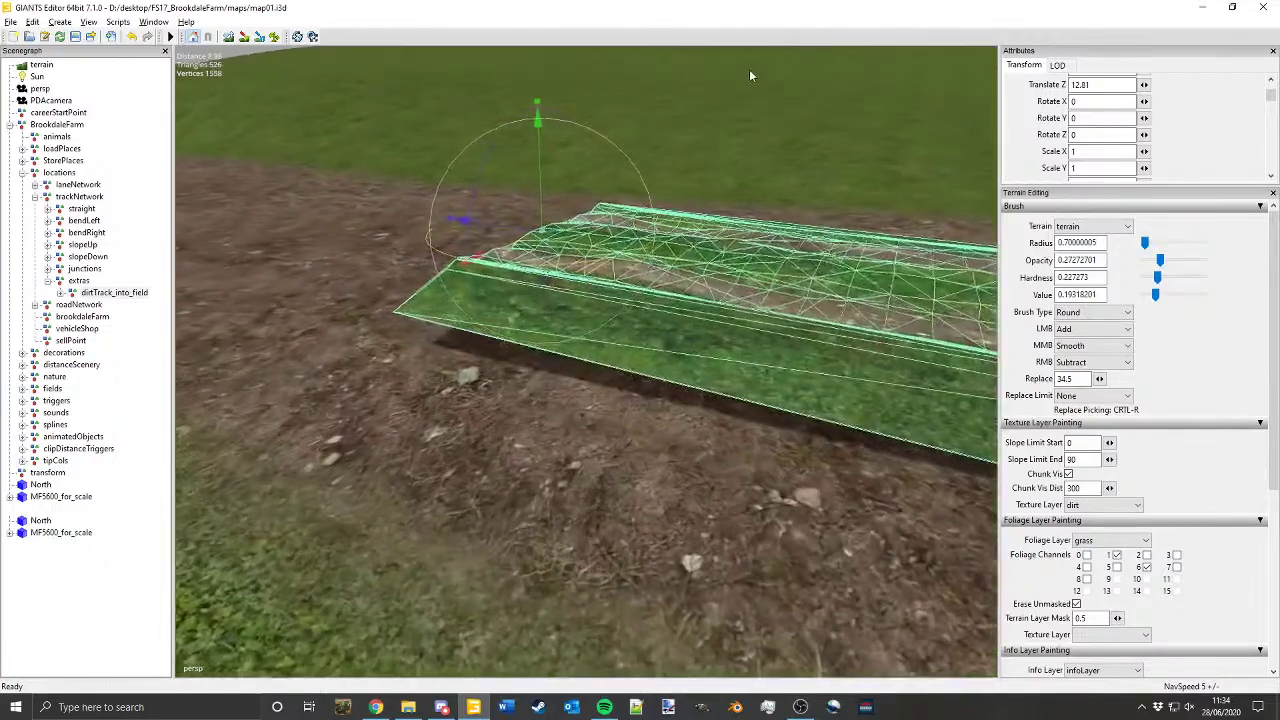
{"action": "left_click_drag", "start_coordinate": [540, 185], "coordinate": [537, 226]}
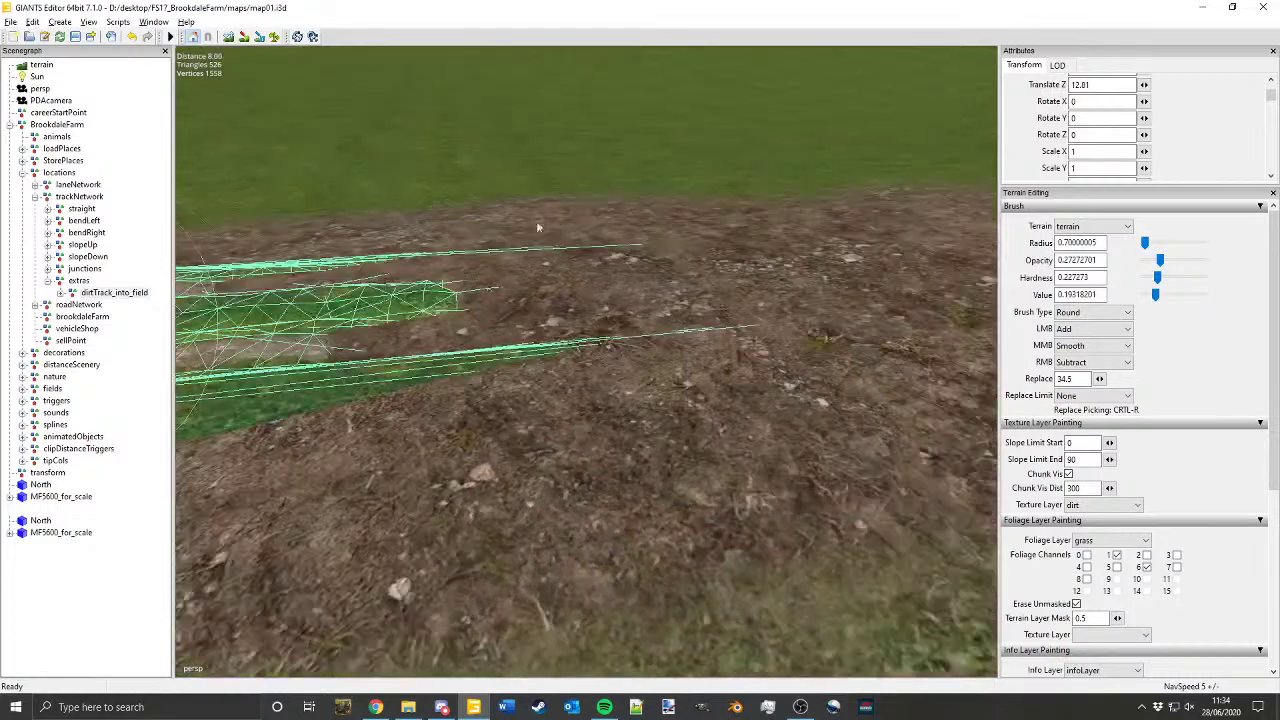
Step: Slide the track piece along the dirt track, turn it about -7° around Y and shift it toward one edge of the track
{"action": "right_click_drag", "start_coordinate": [537, 226], "coordinate": [558, 228], "text": "alt"}
{"action": "left_click_drag", "start_coordinate": [558, 228], "coordinate": [360, 280], "text": "alt"}
{"action": "middle_click_drag", "start_coordinate": [360, 280], "coordinate": [830, 356], "text": "alt"}
{"action": "left_click_drag", "start_coordinate": [830, 356], "coordinate": [931, 339], "text": "alt"}
{"action": "right_click_drag", "start_coordinate": [931, 339], "coordinate": [706, 479], "text": "alt"}
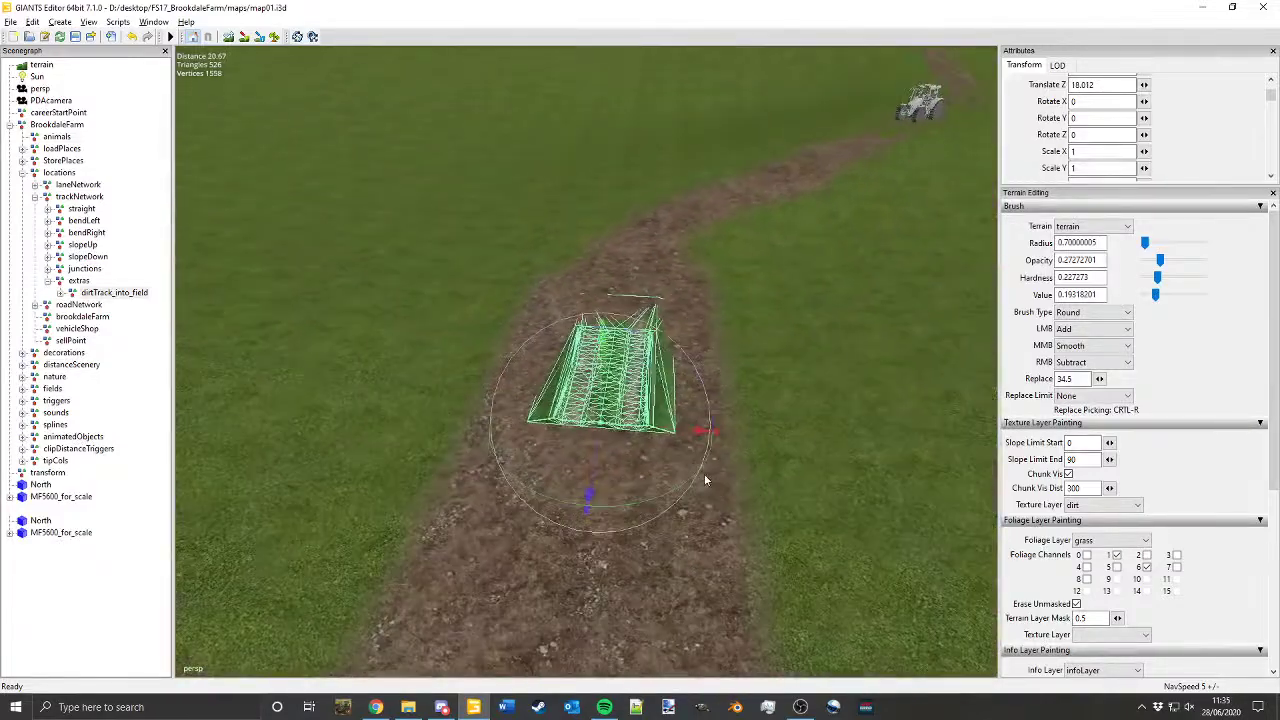
{"action": "middle_click_drag", "start_coordinate": [706, 479], "coordinate": [792, 397], "text": "alt"}
{"action": "left_click_drag", "start_coordinate": [743, 416], "coordinate": [727, 421]}
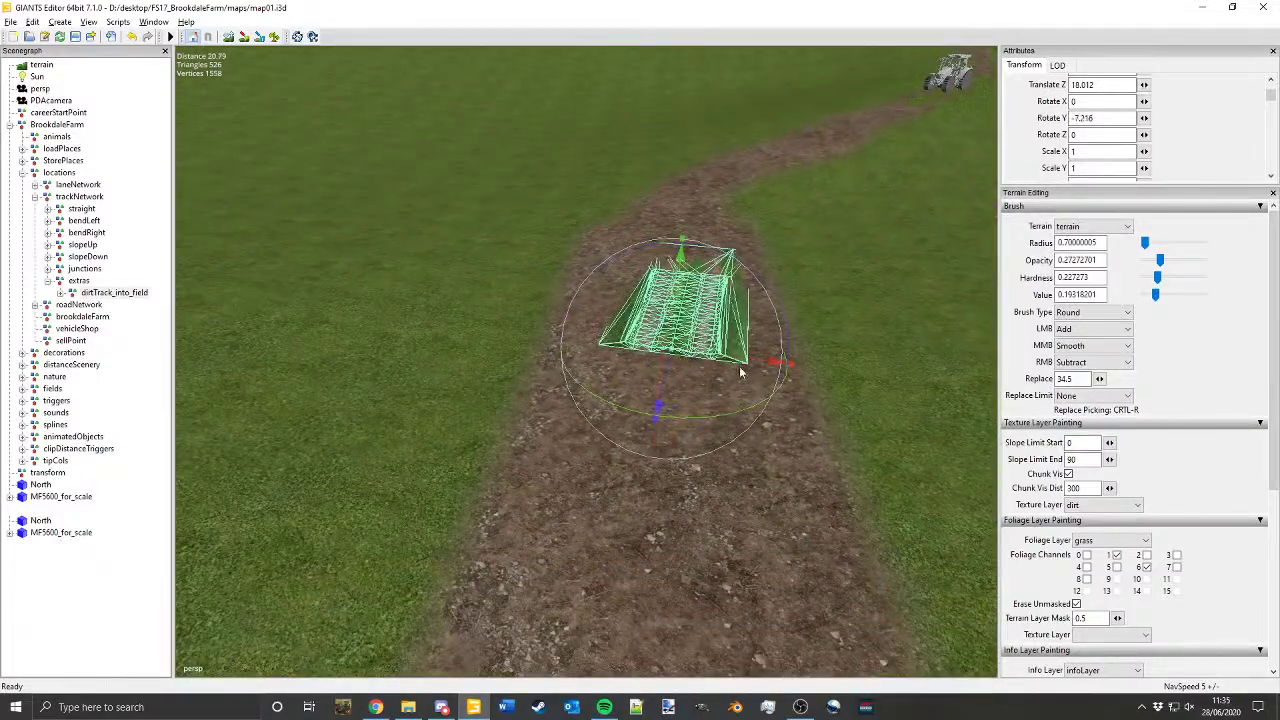
{"action": "left_click_drag", "start_coordinate": [754, 367], "coordinate": [685, 356]}
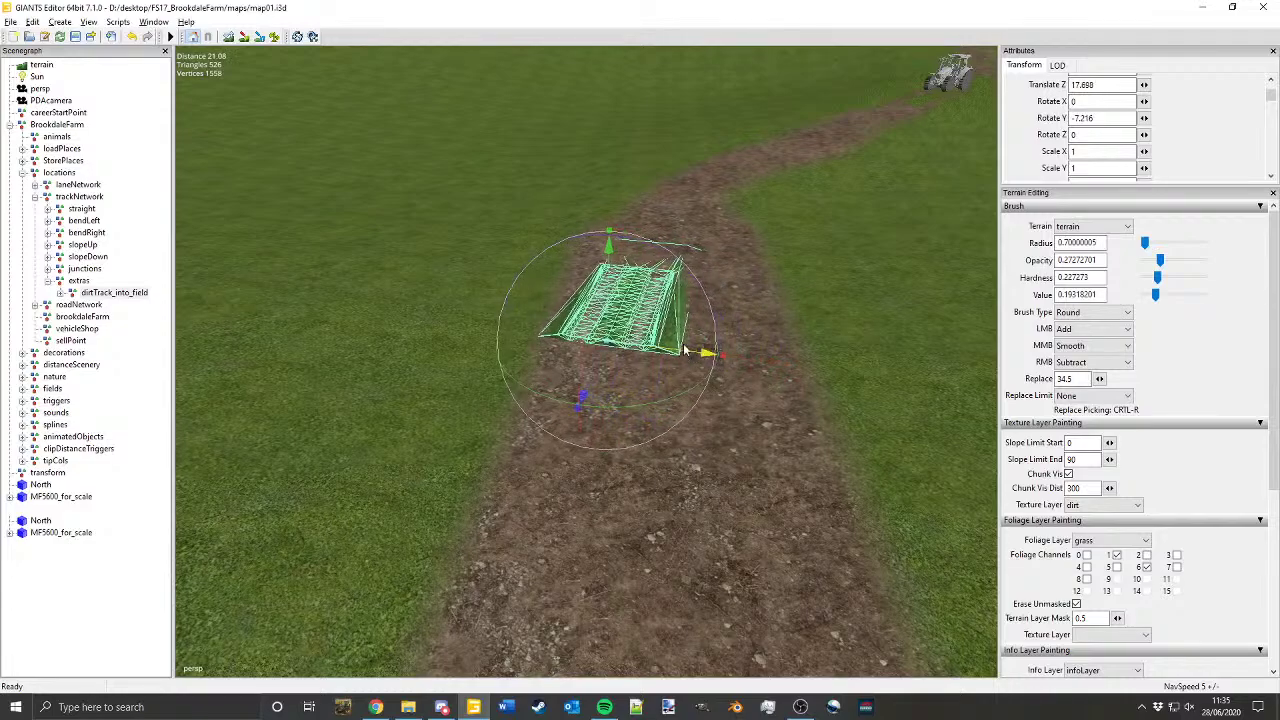
Step: Set the dirtTrack_into_field piece's Rotate Y to -10
{"action": "middle_click_drag", "start_coordinate": [685, 356], "coordinate": [686, 486], "text": "alt"}
{"action": "right_click_drag", "start_coordinate": [686, 486], "coordinate": [768, 345], "text": "alt"}
{"action": "left_click_drag", "start_coordinate": [767, 339], "coordinate": [592, 637], "text": "alt"}
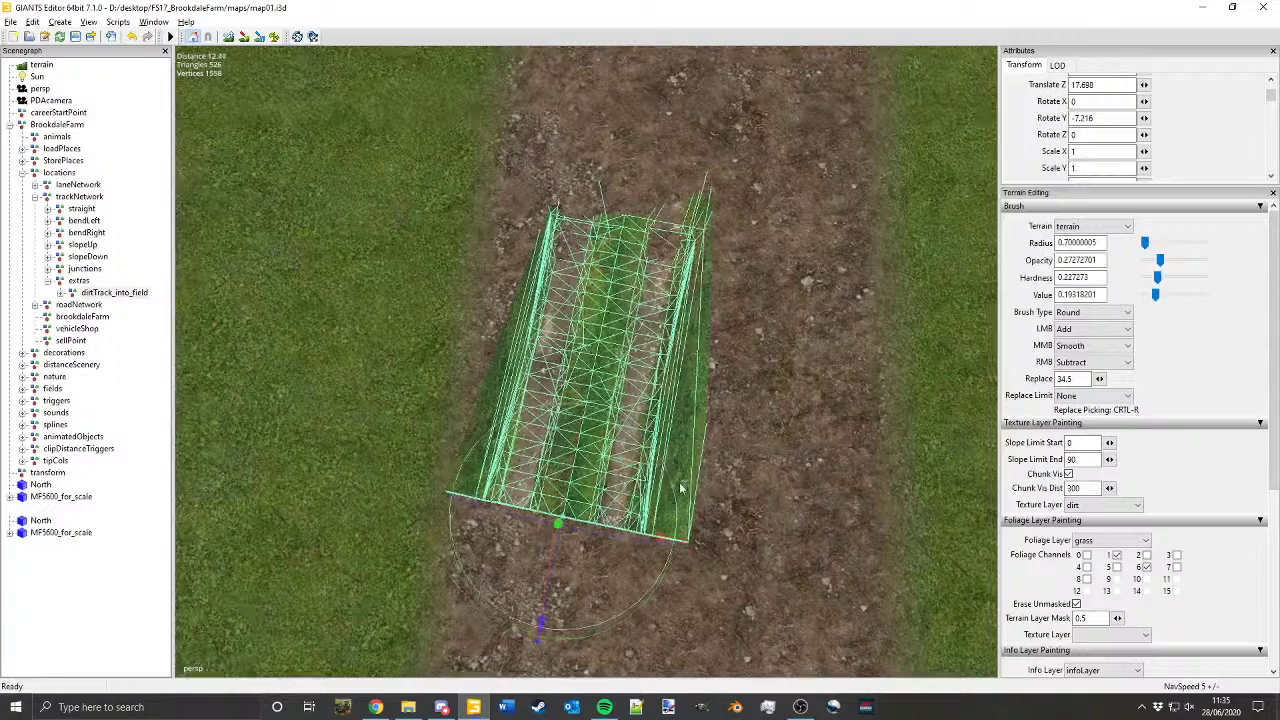
{"action": "right_click_drag", "start_coordinate": [680, 484], "coordinate": [517, 561], "text": "alt"}
{"action": "middle_click_drag", "start_coordinate": [494, 551], "coordinate": [572, 376]}
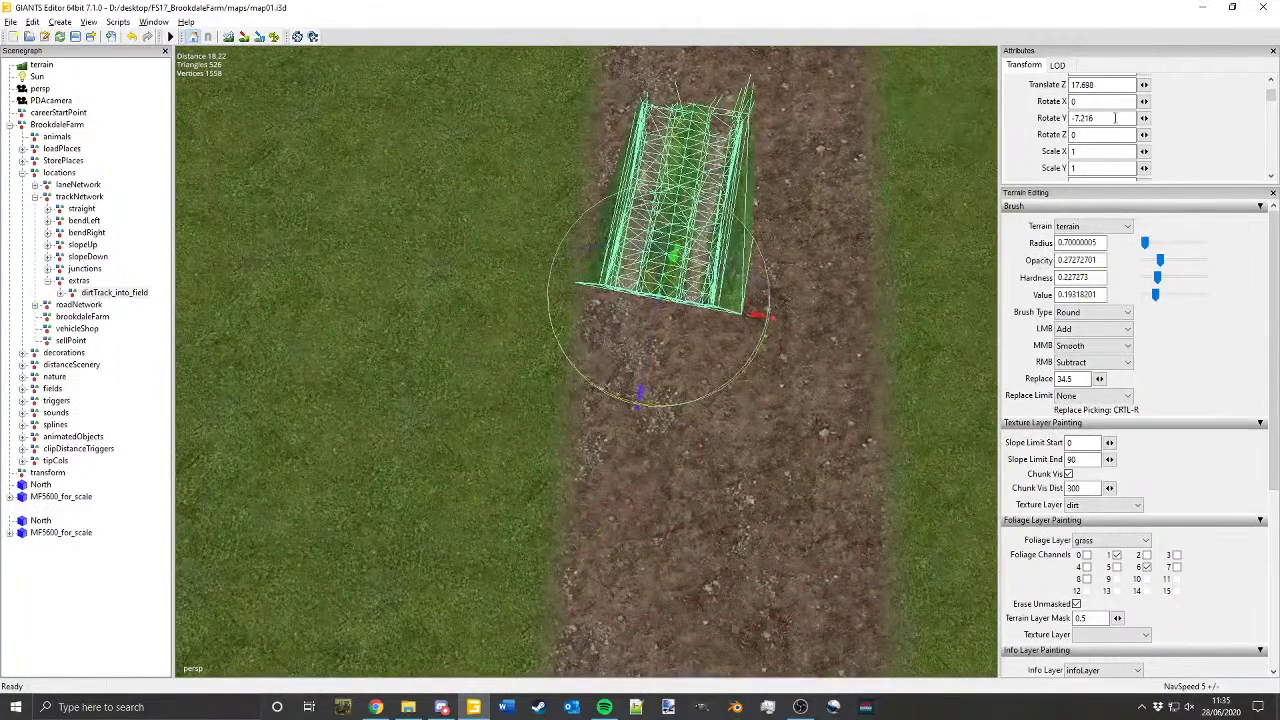
{"action": "left_click", "coordinate": [1111, 134]}
{"action": "left_click_drag", "start_coordinate": [1102, 122], "coordinate": [1072, 125]}
{"action": "type", "text": "-10"}
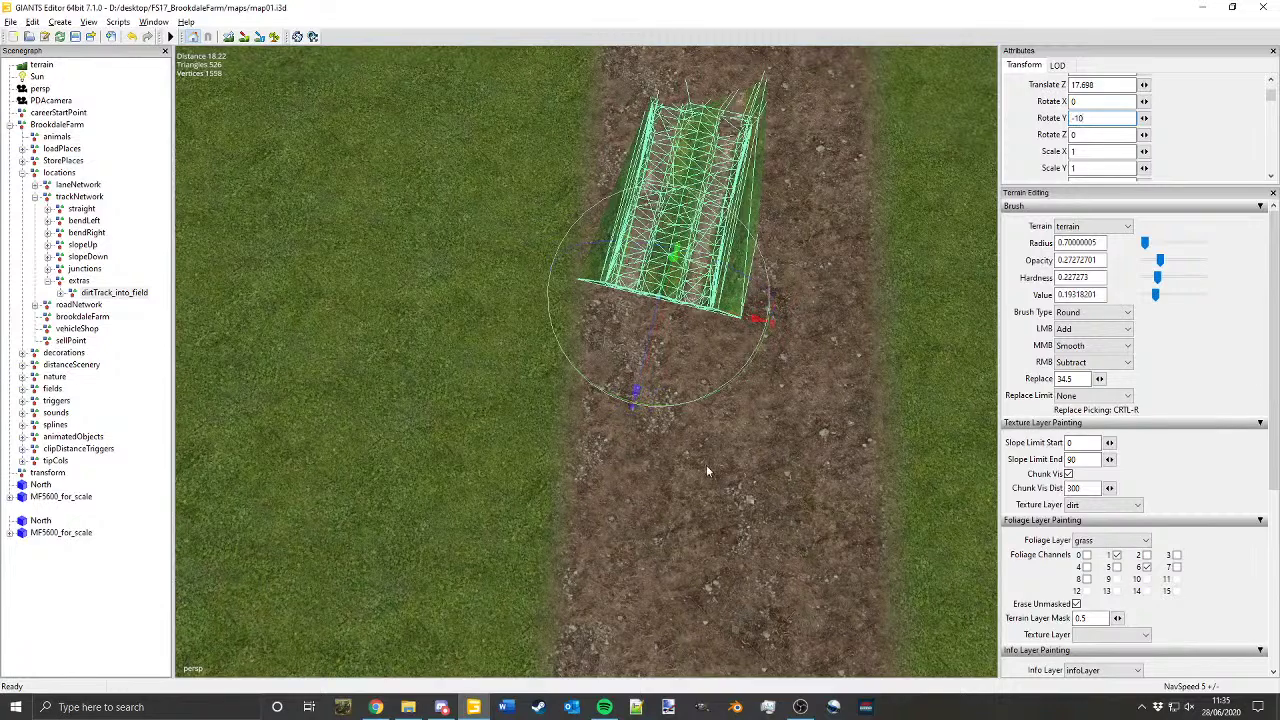
Step: Tilt the track piece sideways to a Z rotation of about -0.93 and lower it slightly into the ground
{"action": "left_click_drag", "start_coordinate": [706, 470], "coordinate": [651, 457], "text": "alt"}
{"action": "middle_click_drag", "start_coordinate": [651, 457], "coordinate": [606, 246], "text": "alt"}
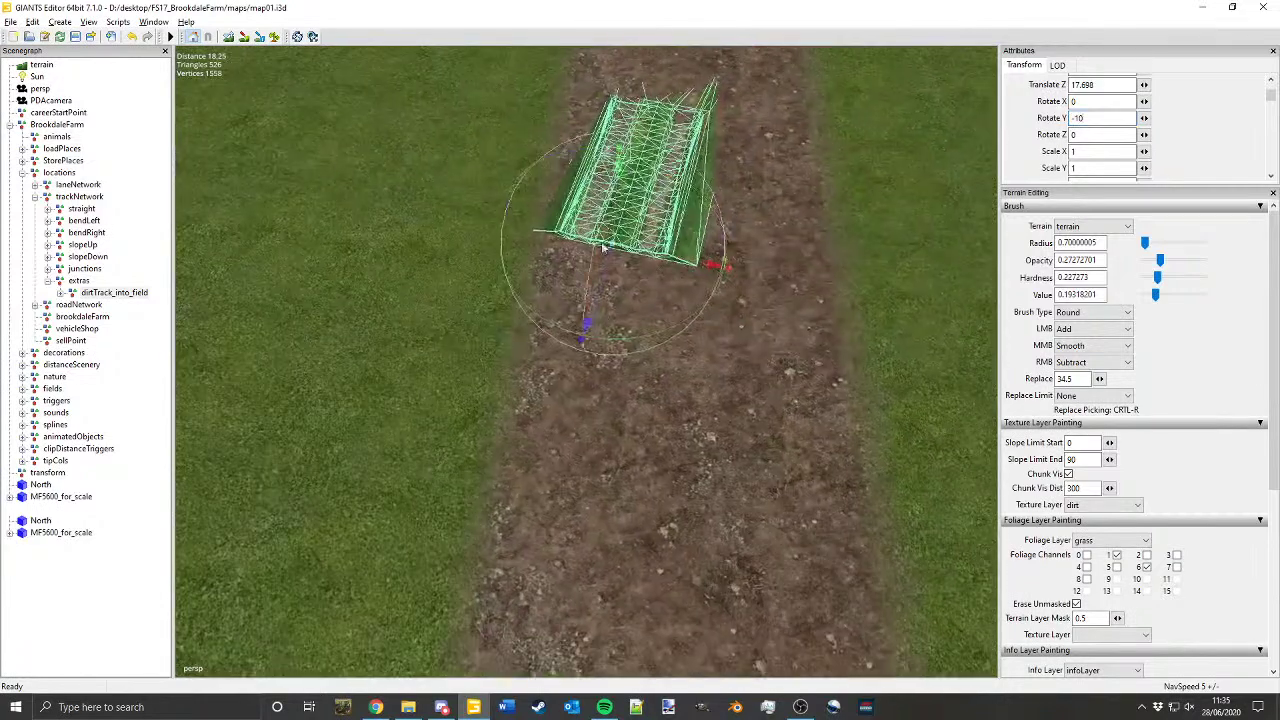
{"action": "left_click_drag", "start_coordinate": [606, 246], "coordinate": [648, 228], "text": "alt"}
{"action": "middle_click_drag", "start_coordinate": [648, 228], "coordinate": [680, 81], "text": "alt"}
{"action": "middle_click_drag", "start_coordinate": [660, 262], "coordinate": [586, 259], "text": "alt"}
{"action": "right_click_drag", "start_coordinate": [586, 259], "coordinate": [632, 158], "text": "alt"}
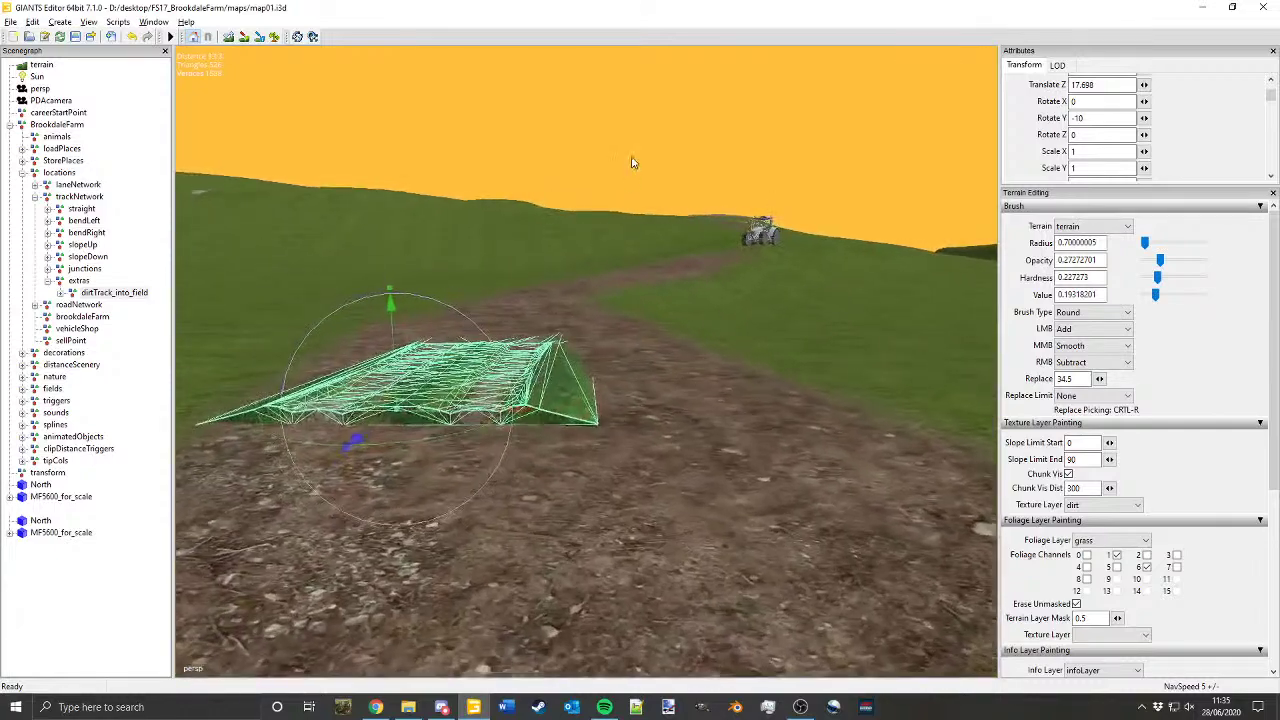
{"action": "middle_click_drag", "start_coordinate": [631, 158], "coordinate": [700, 124], "text": "alt"}
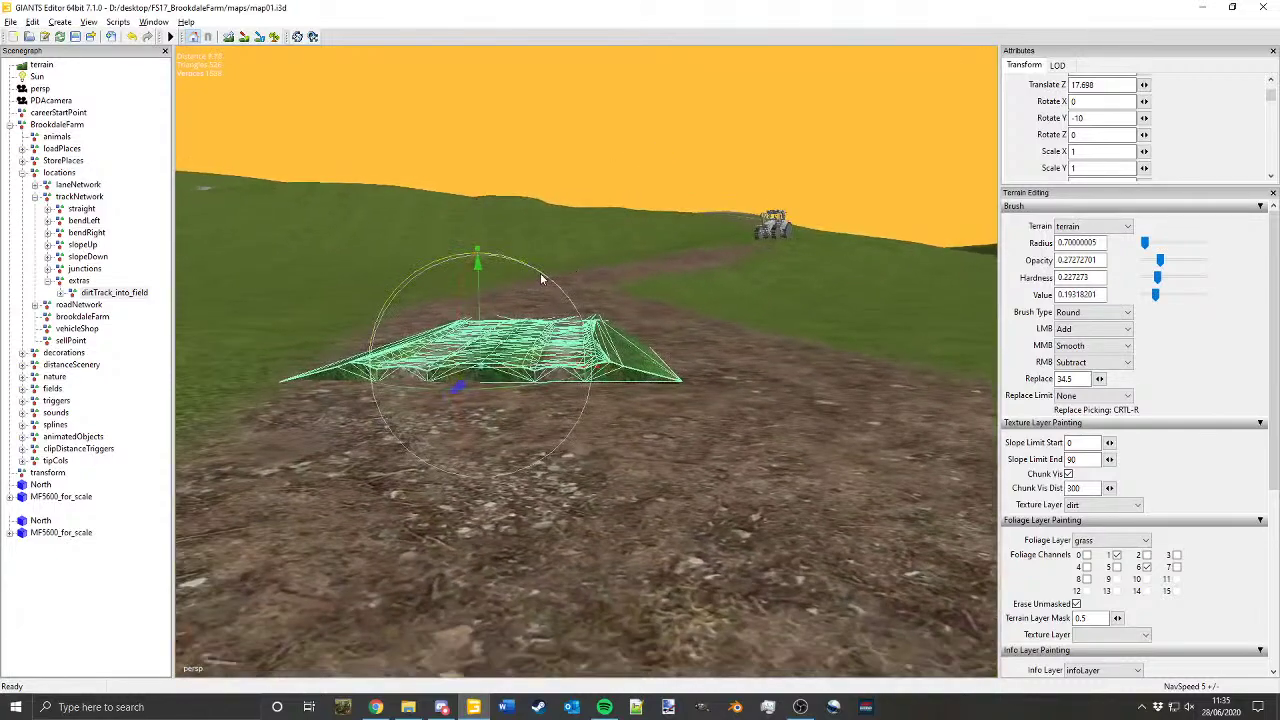
{"action": "left_click_drag", "start_coordinate": [540, 272], "coordinate": [544, 272]}
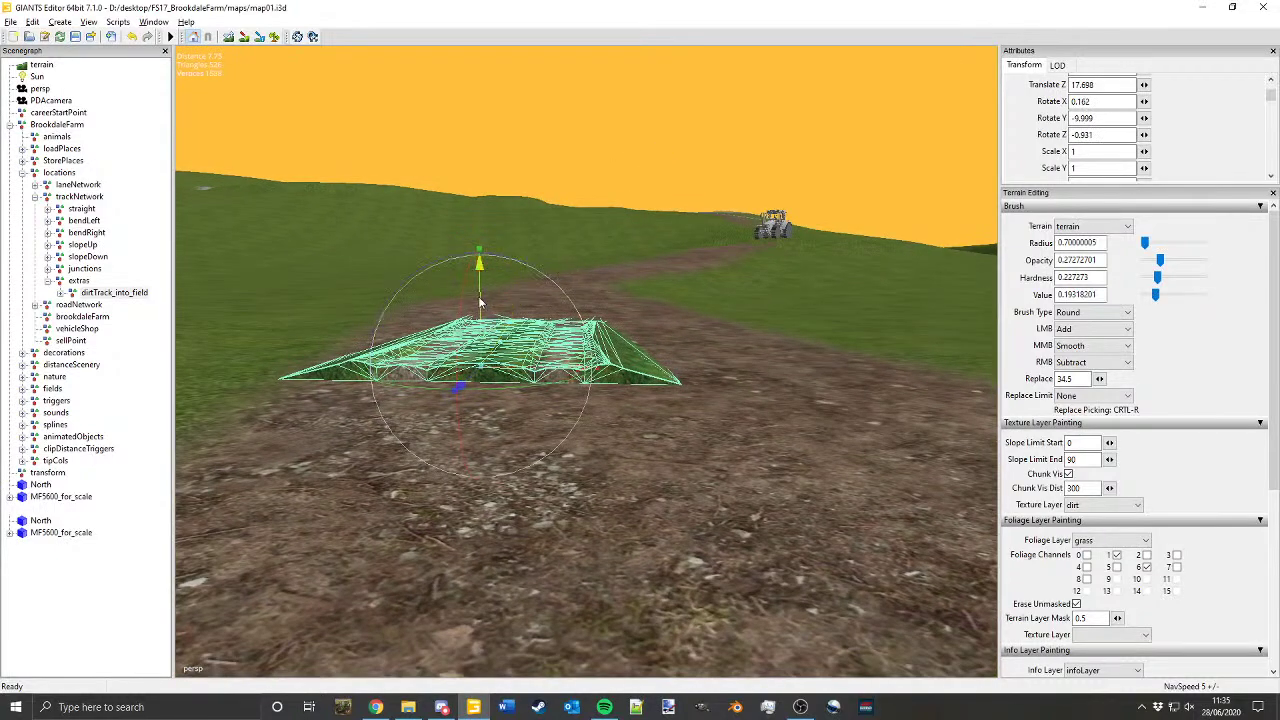
{"action": "left_click_drag", "start_coordinate": [480, 302], "coordinate": [474, 303]}
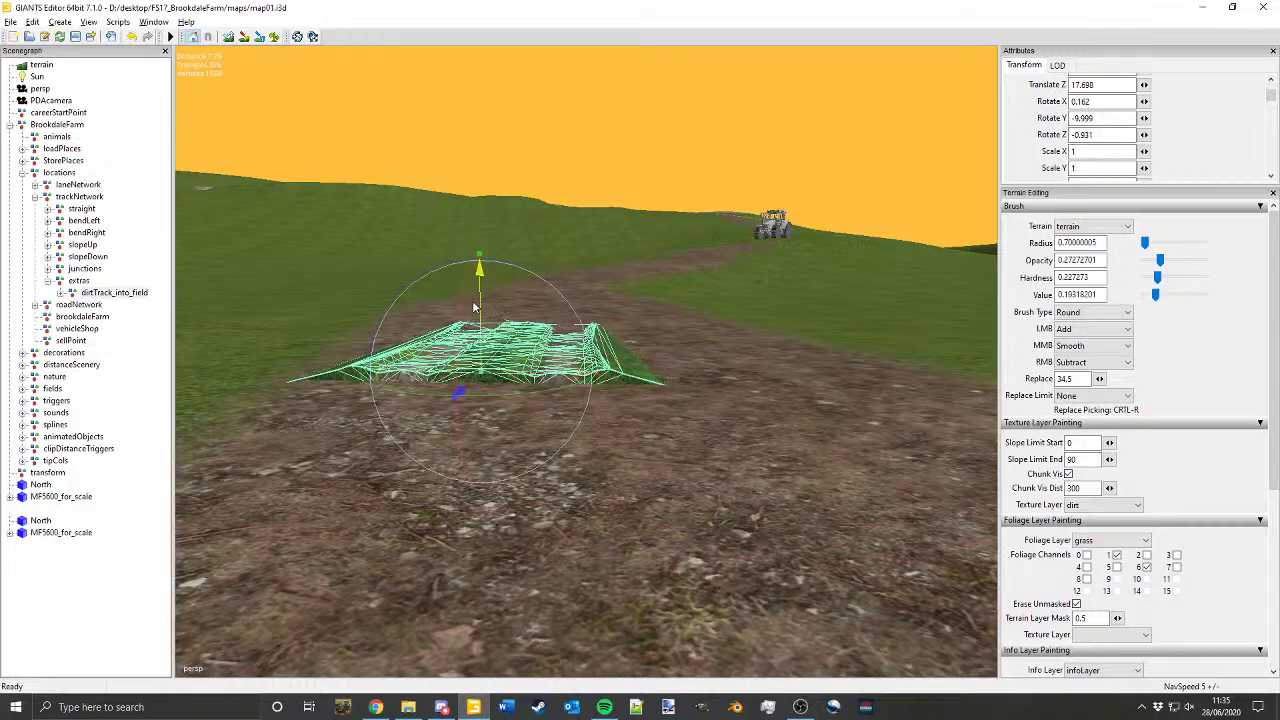
Step: Enlarge the attributes area and set the track piece's rotation to X 0, Y -10 and Z -1
{"action": "middle_click_drag", "start_coordinate": [619, 245], "coordinate": [586, 313], "text": "alt"}
{"action": "scroll", "coordinate": [586, 313], "scroll_direction": "up", "scroll_amount": 3}
{"action": "left_click_drag", "start_coordinate": [634, 238], "coordinate": [677, 257], "text": "alt"}
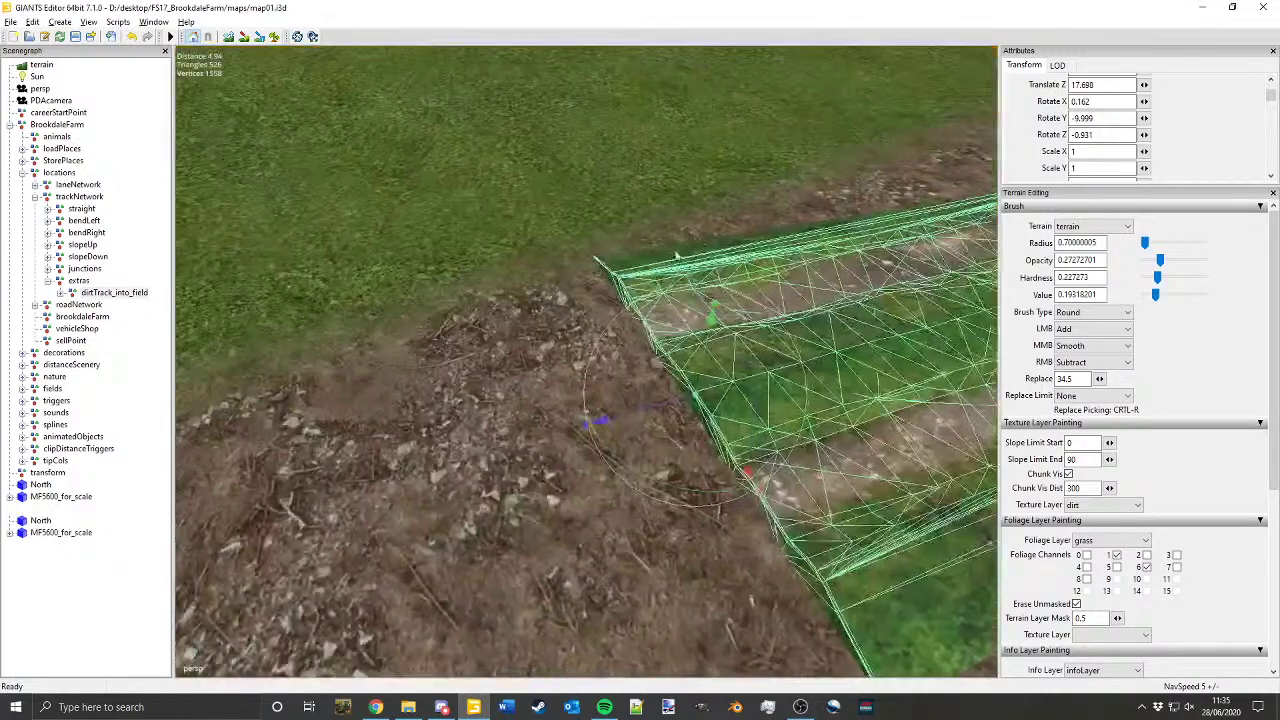
{"action": "scroll", "coordinate": [645, 273], "scroll_direction": "down", "scroll_amount": 3}
{"action": "middle_click_drag", "start_coordinate": [646, 270], "coordinate": [536, 242], "text": "alt"}
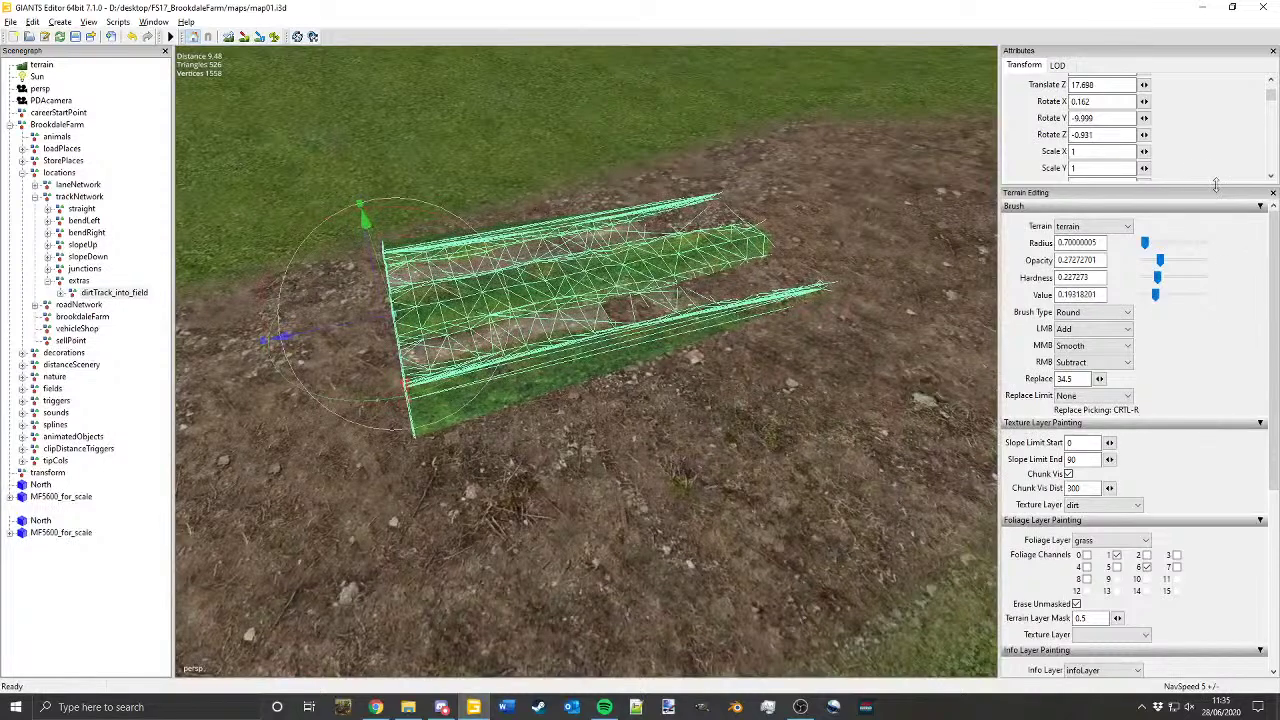
{"action": "left_click_drag", "start_coordinate": [1216, 185], "coordinate": [1210, 267]}
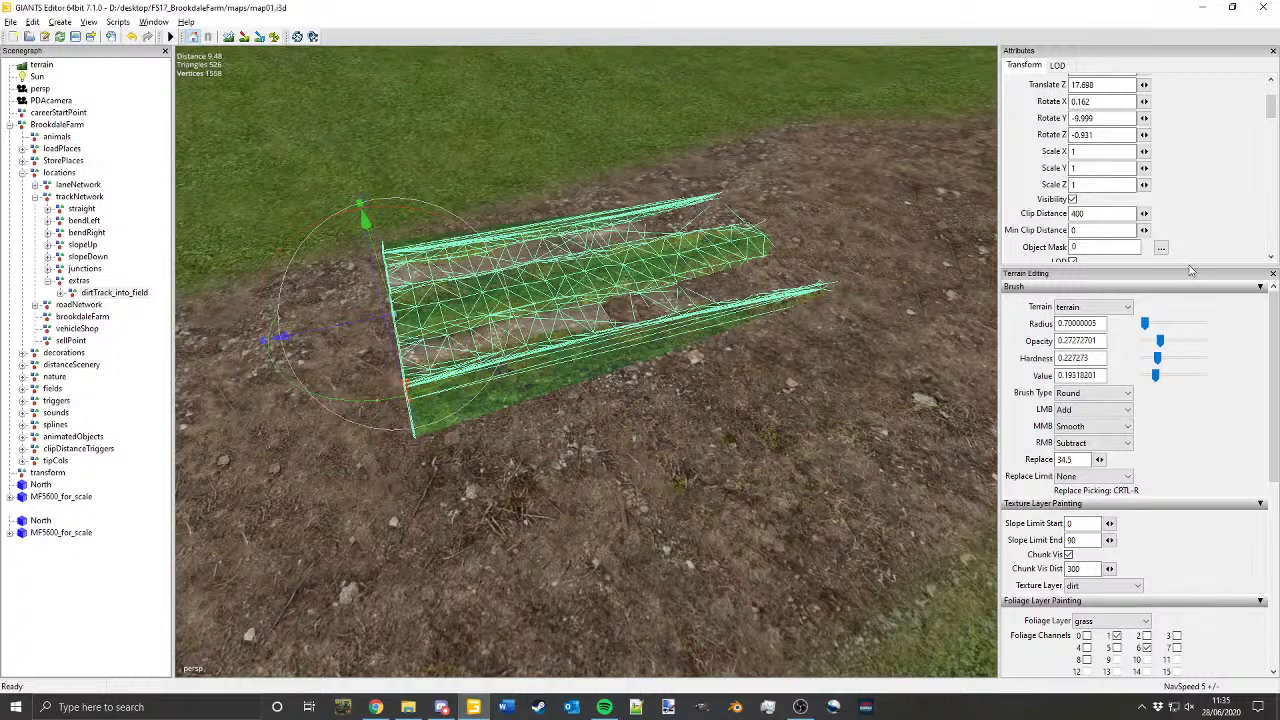
{"action": "left_click_drag", "start_coordinate": [1182, 331], "coordinate": [1181, 360]}
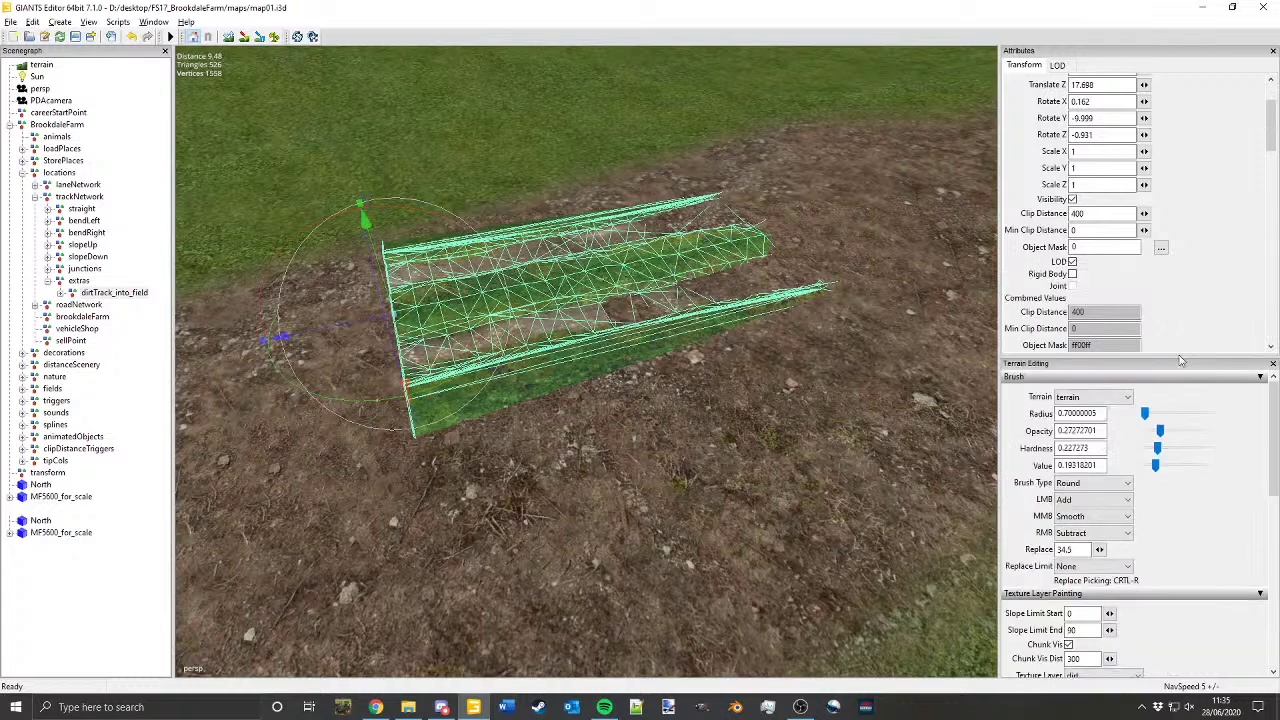
{"action": "scroll", "coordinate": [1167, 262], "scroll_direction": "up", "scroll_amount": 3}
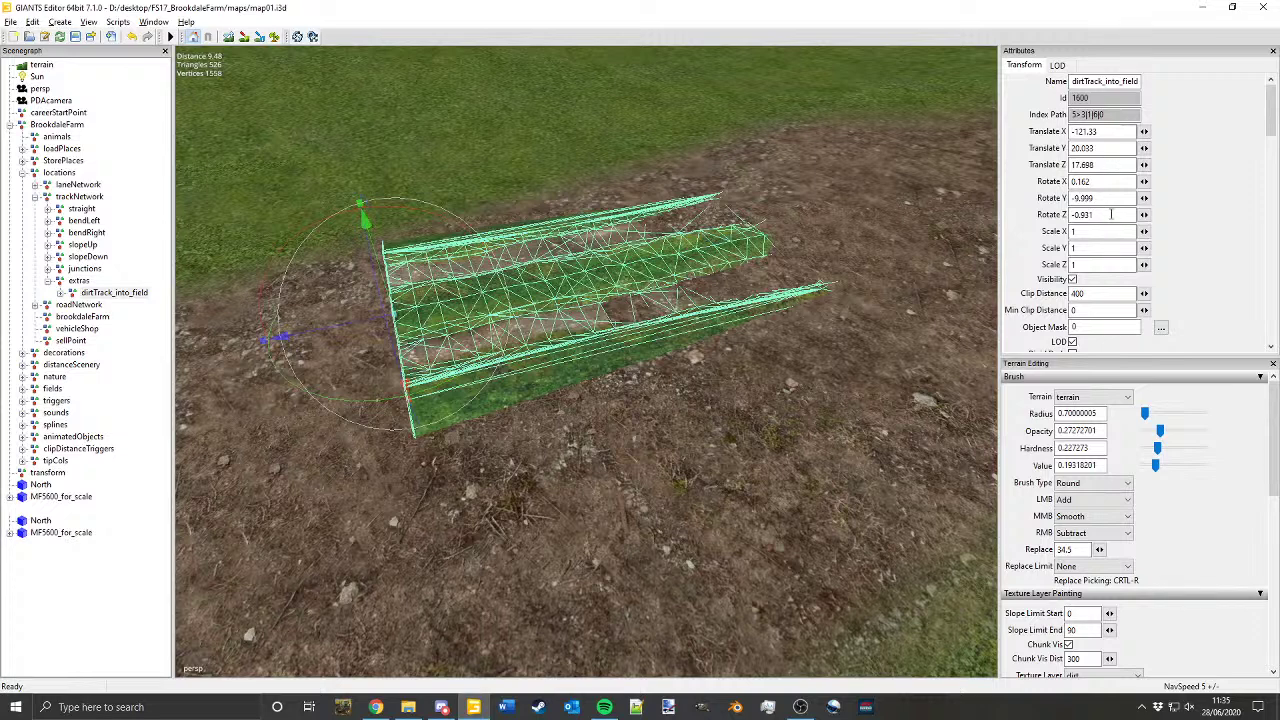
{"action": "type", "text": "-1"}
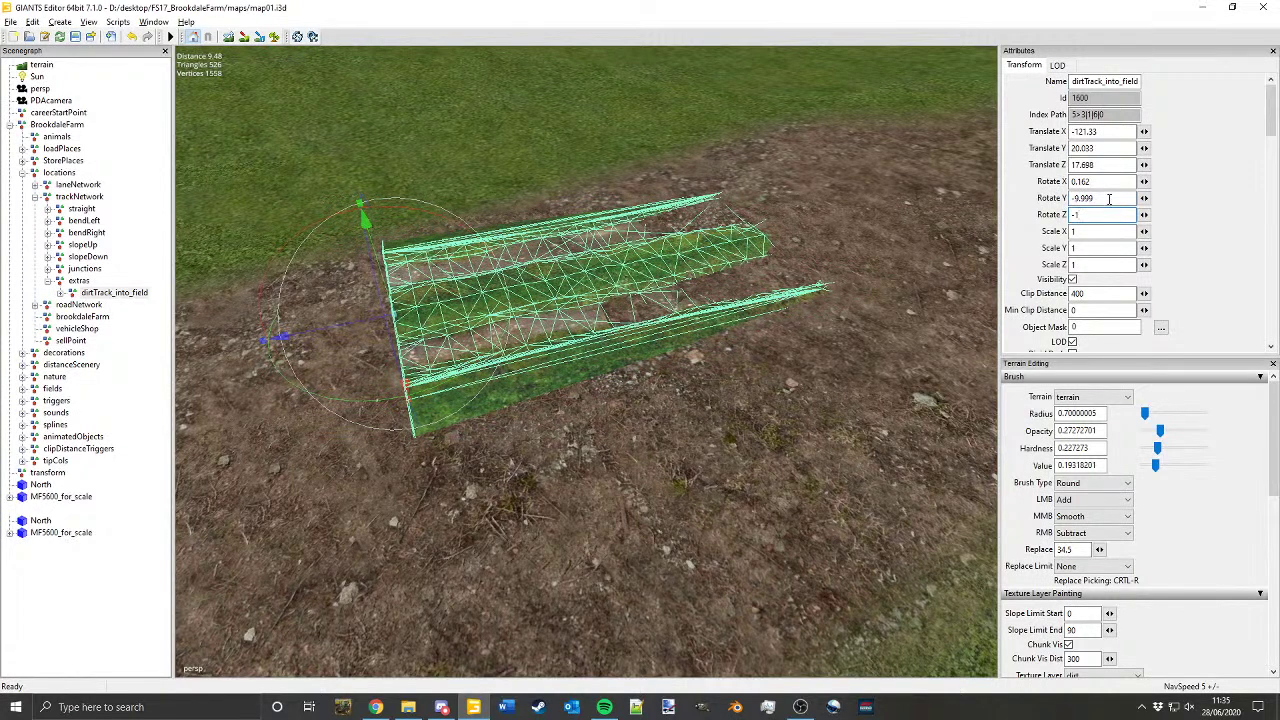
{"action": "left_click_drag", "start_coordinate": [1109, 199], "coordinate": [1058, 189]}
{"action": "type", "text": "-10"}
{"action": "type", "text": "0"}
Step: Place the dirtTrack20M_curve30Left object from the bendLeft group at the end of the dirtTrack_into_field piece
{"action": "left_click_drag", "start_coordinate": [562, 231], "coordinate": [527, 258], "text": "alt"}
{"action": "scroll", "coordinate": [527, 258], "scroll_direction": "up", "scroll_amount": 3}
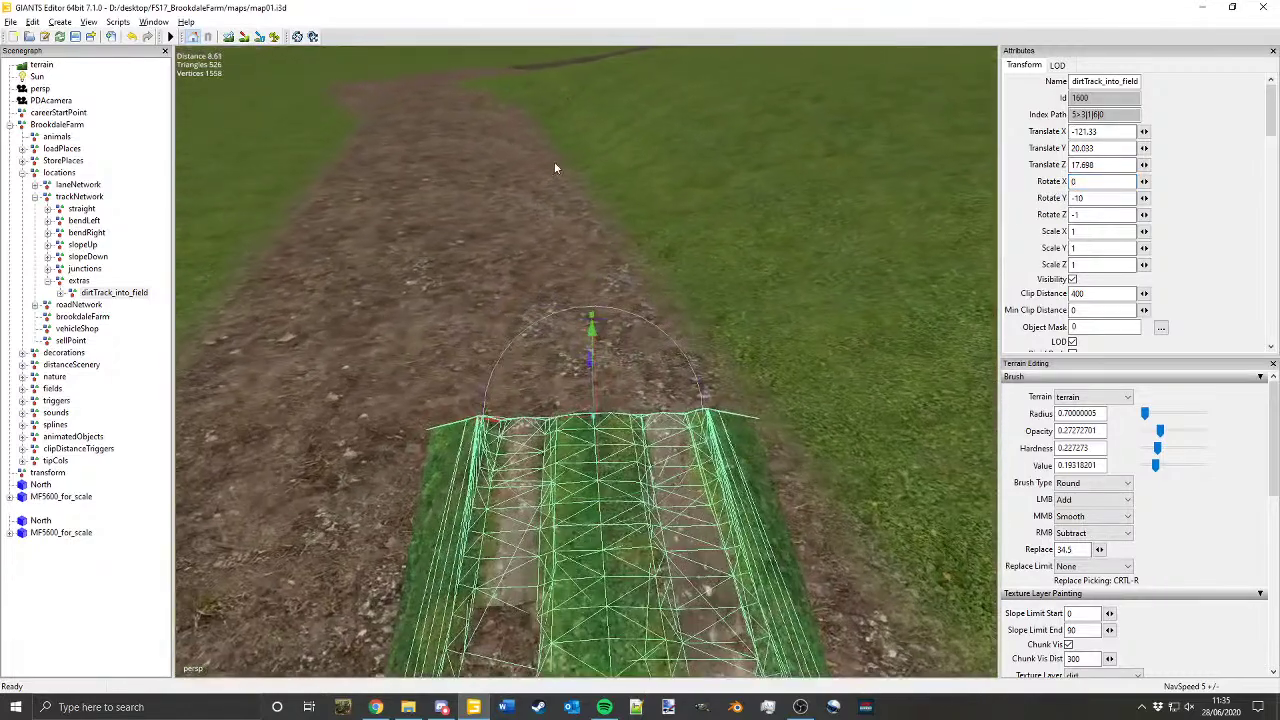
{"action": "left_click_drag", "start_coordinate": [554, 162], "coordinate": [522, 204], "text": "alt"}
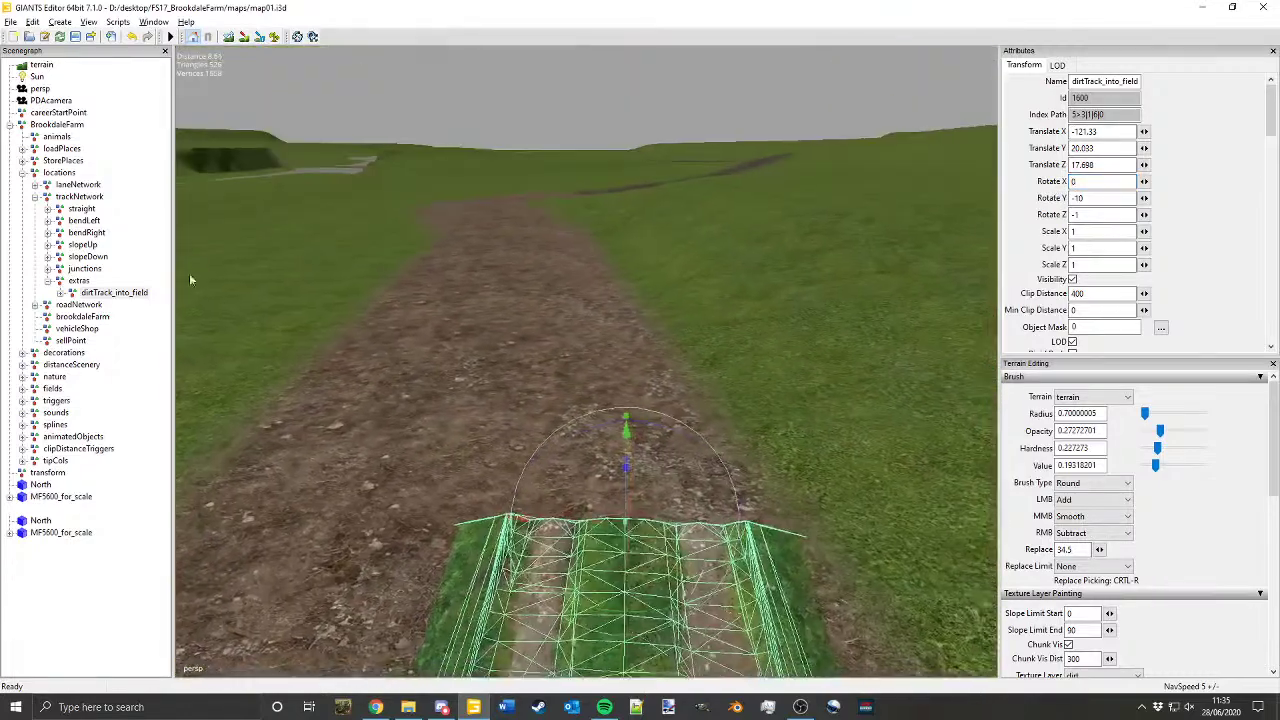
{"action": "left_click", "coordinate": [47, 281]}
{"action": "left_click", "coordinate": [48, 221]}
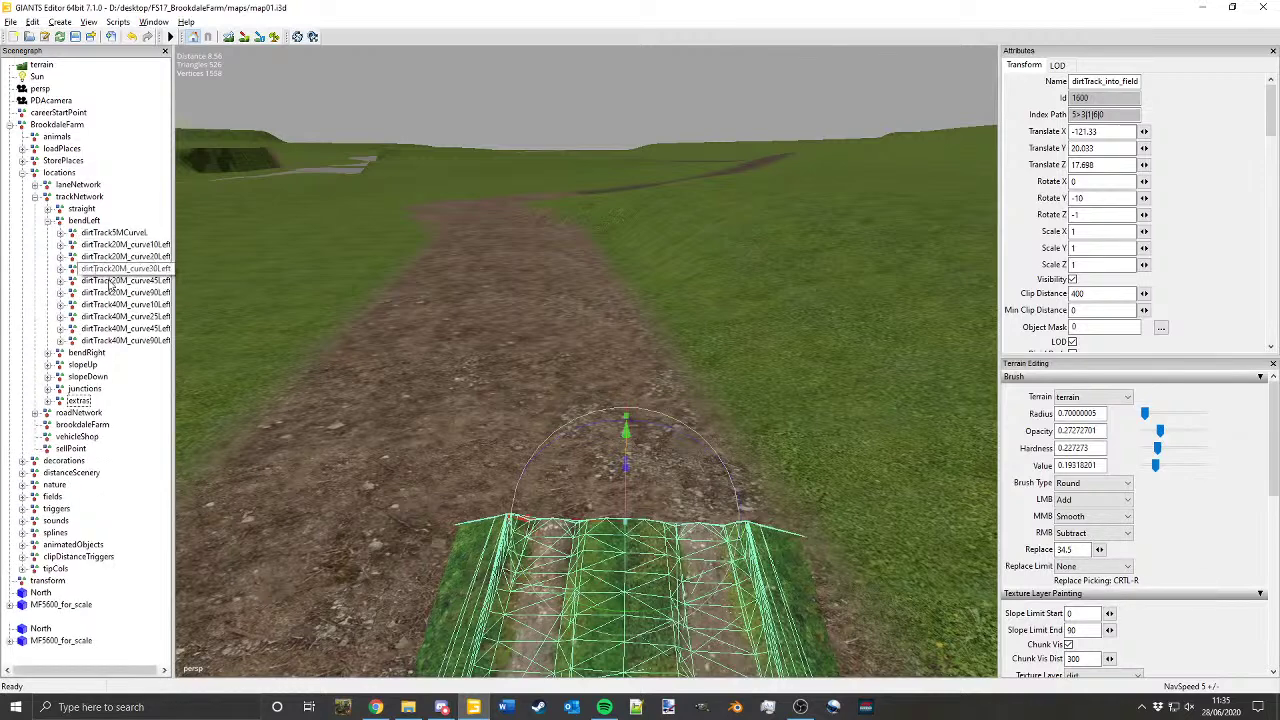
{"action": "left_click_drag", "start_coordinate": [173, 290], "coordinate": [195, 296]}
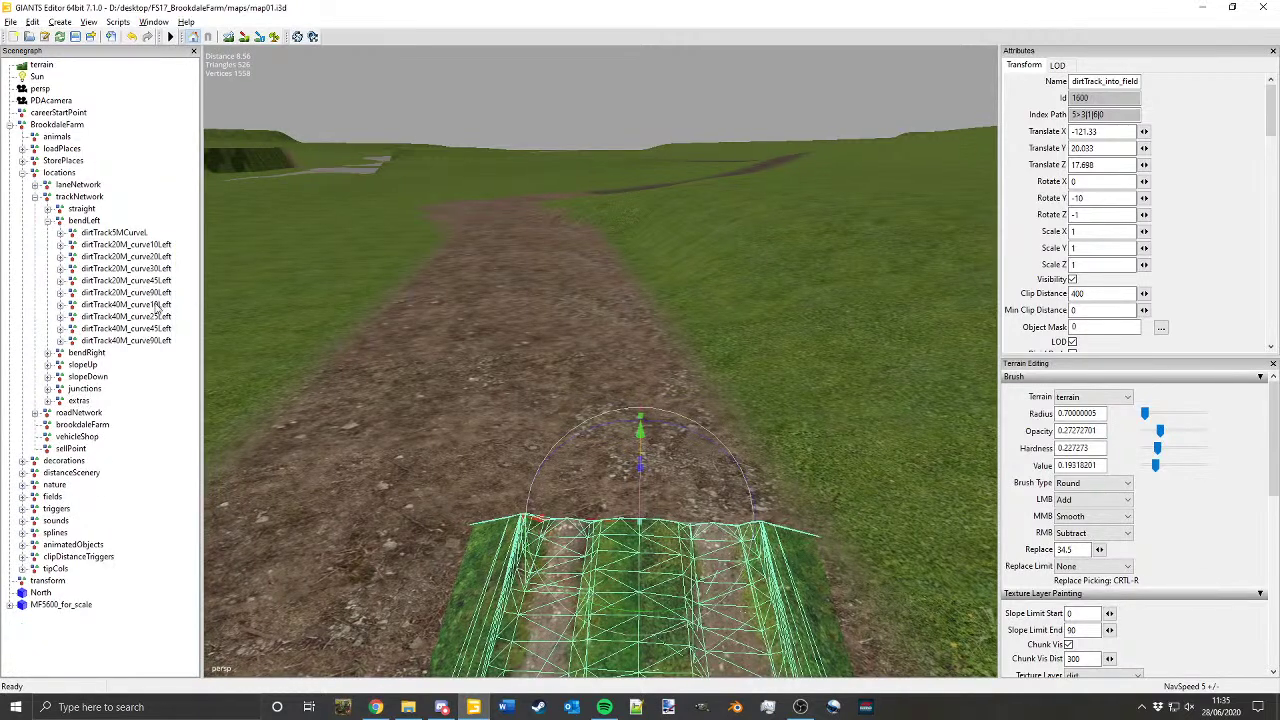
{"action": "left_click", "coordinate": [126, 268]}
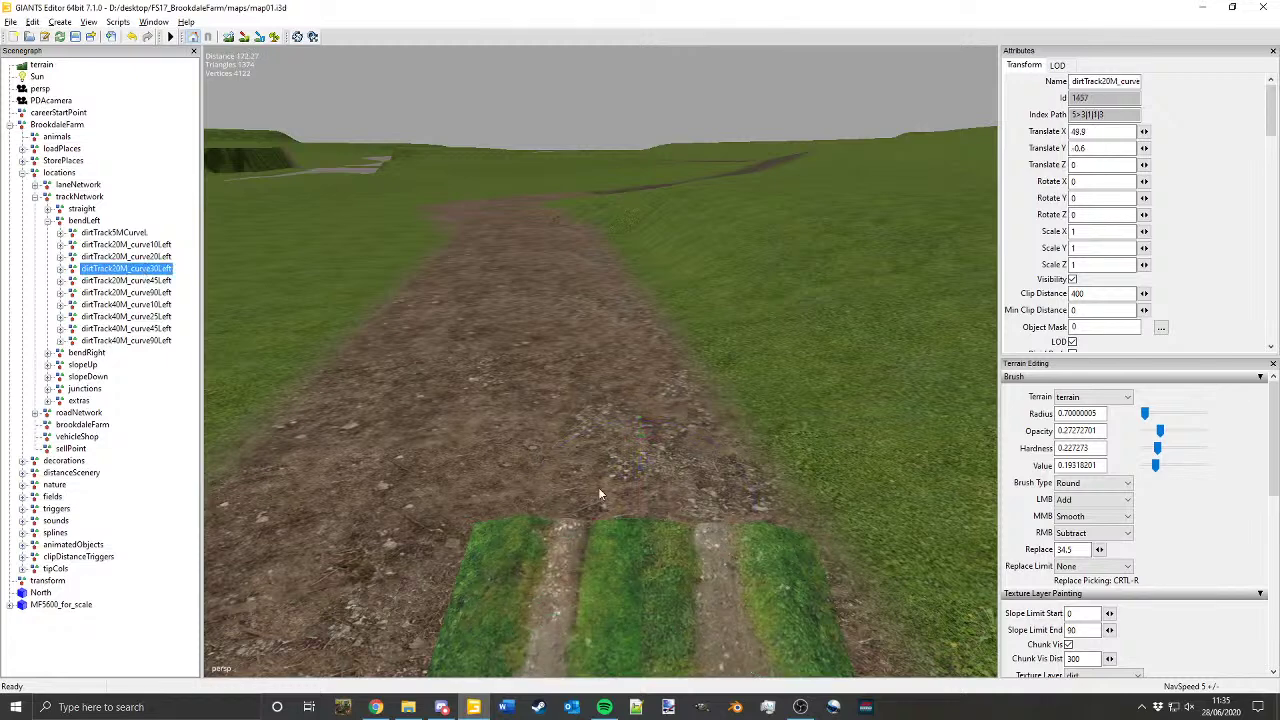
{"action": "key", "text": "ctrl+b"}
{"action": "left_click", "coordinate": [633, 526]}
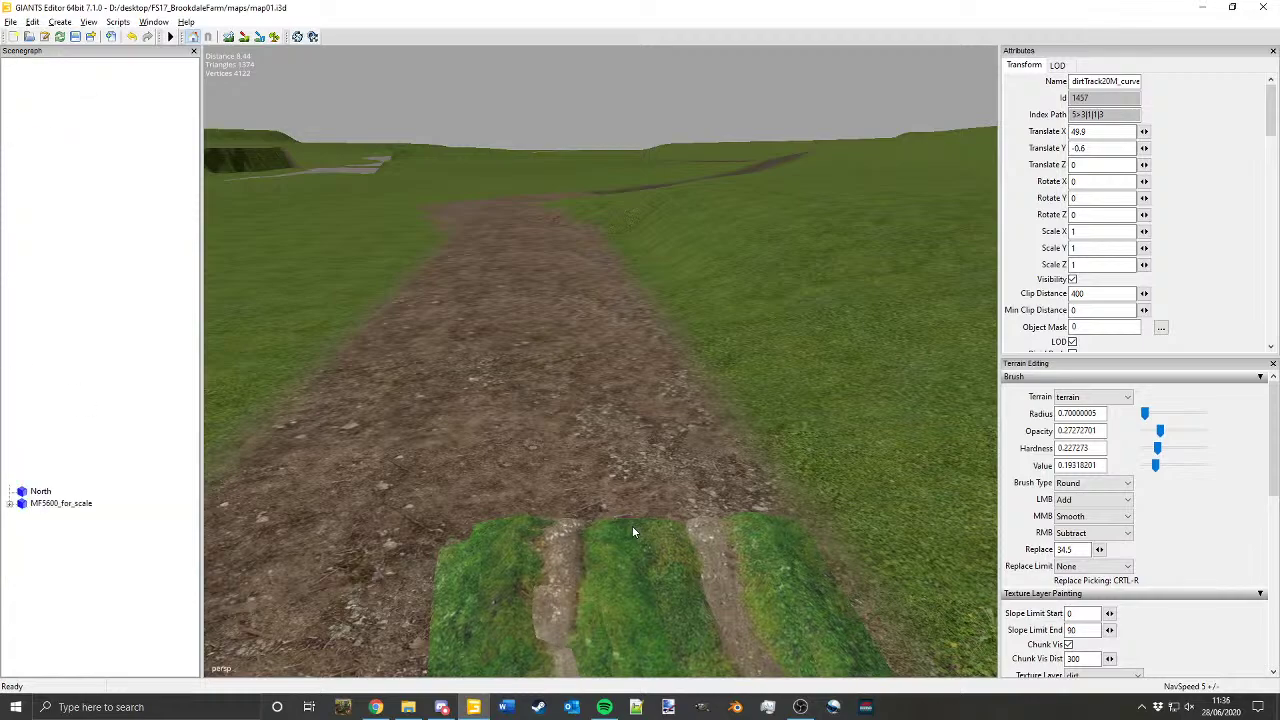
Step: Turn the curved track piece around so it continues the first piece and roughly align their joining ends
{"action": "left_click_drag", "start_coordinate": [633, 526], "coordinate": [640, 490], "text": "alt"}
{"action": "left_click_drag", "start_coordinate": [640, 443], "coordinate": [722, 335]}
{"action": "middle_click_drag", "start_coordinate": [722, 334], "coordinate": [708, 252], "text": "alt"}
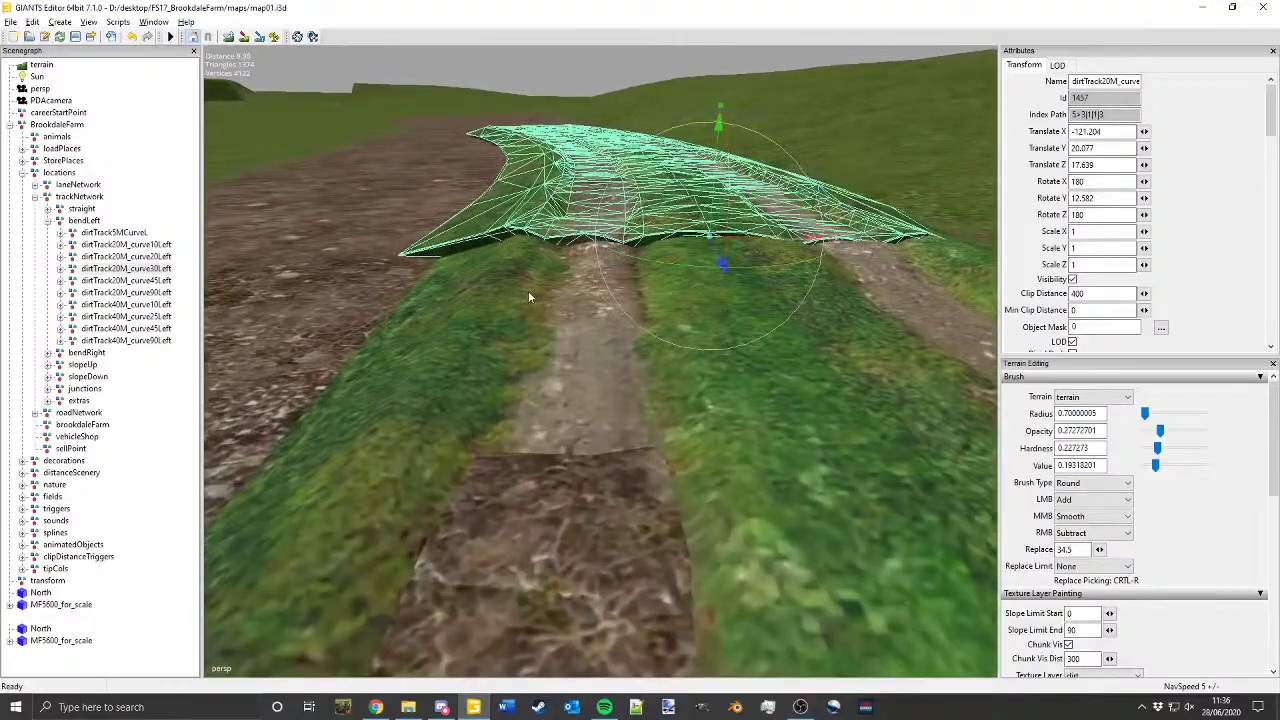
{"action": "left_click_drag", "start_coordinate": [530, 297], "coordinate": [702, 361], "text": "alt"}
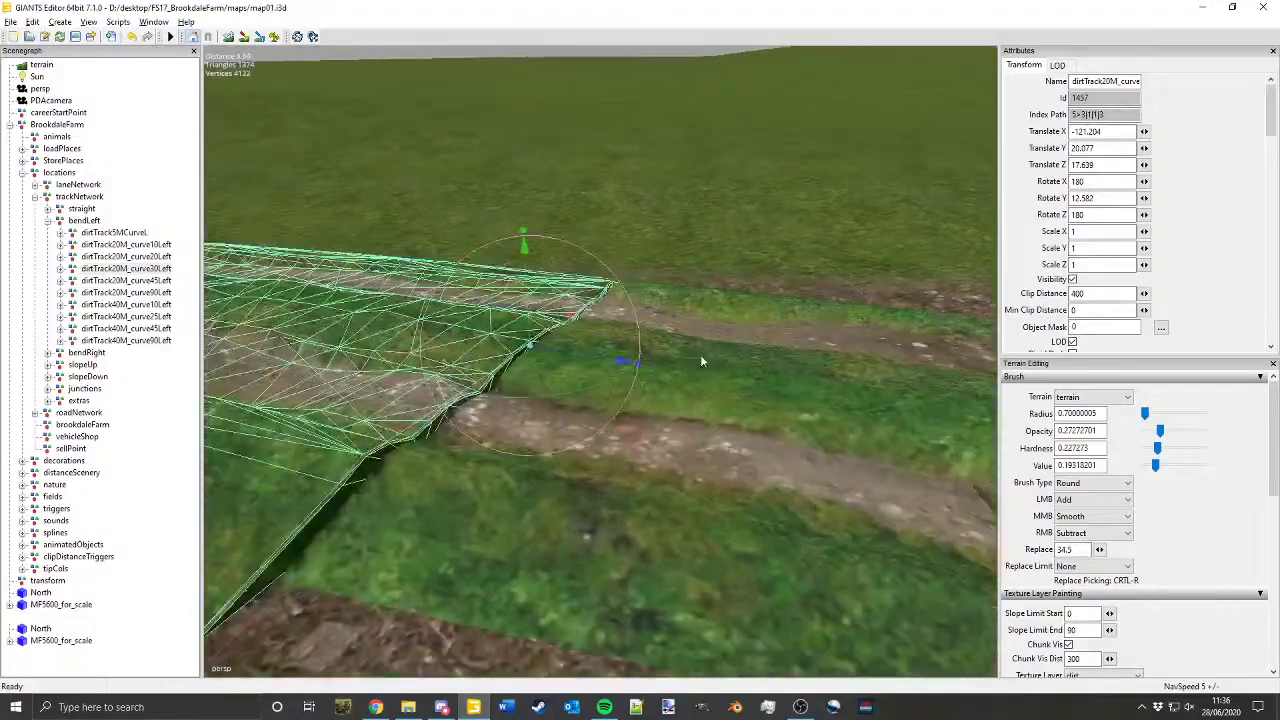
{"action": "middle_click_drag", "start_coordinate": [702, 361], "coordinate": [765, 348], "text": "alt"}
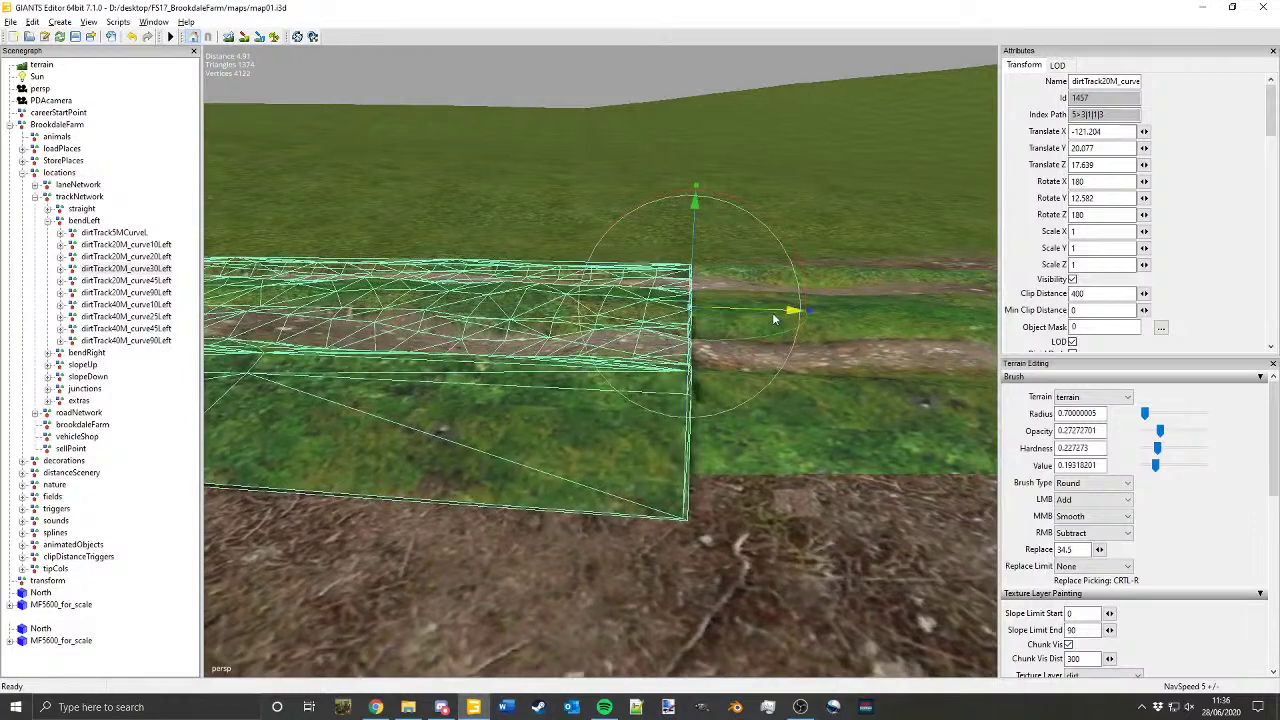
{"action": "left_click_drag", "start_coordinate": [773, 313], "coordinate": [743, 336]}
Step: Set the curved piece's Rotate Y to 10 and slide it up against the end of the first piece
{"action": "left_click_drag", "start_coordinate": [1099, 200], "coordinate": [1031, 204]}
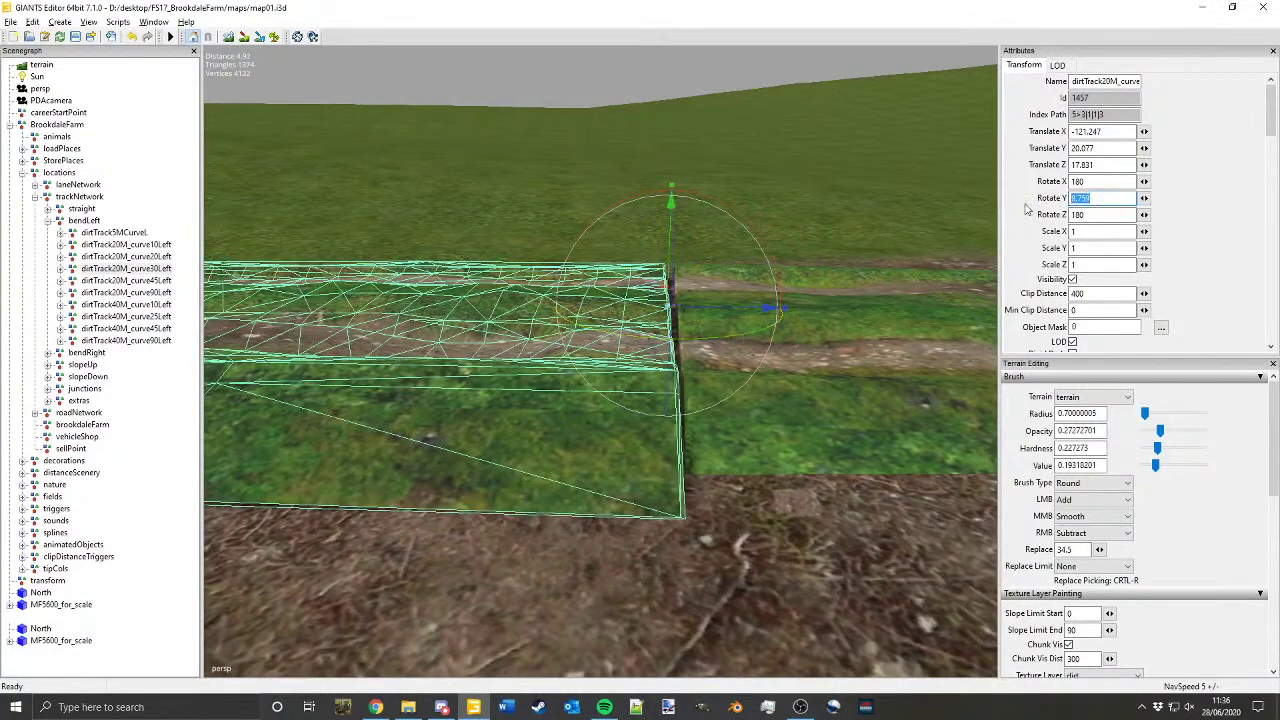
{"action": "type", "text": "10"}
{"action": "left_click_drag", "start_coordinate": [721, 307], "coordinate": [728, 304]}
Step: Tilt the curved piece to match the first piece's sideways slope and set its Rotate Z to 179
{"action": "middle_click_drag", "start_coordinate": [728, 304], "coordinate": [635, 286], "text": "alt"}
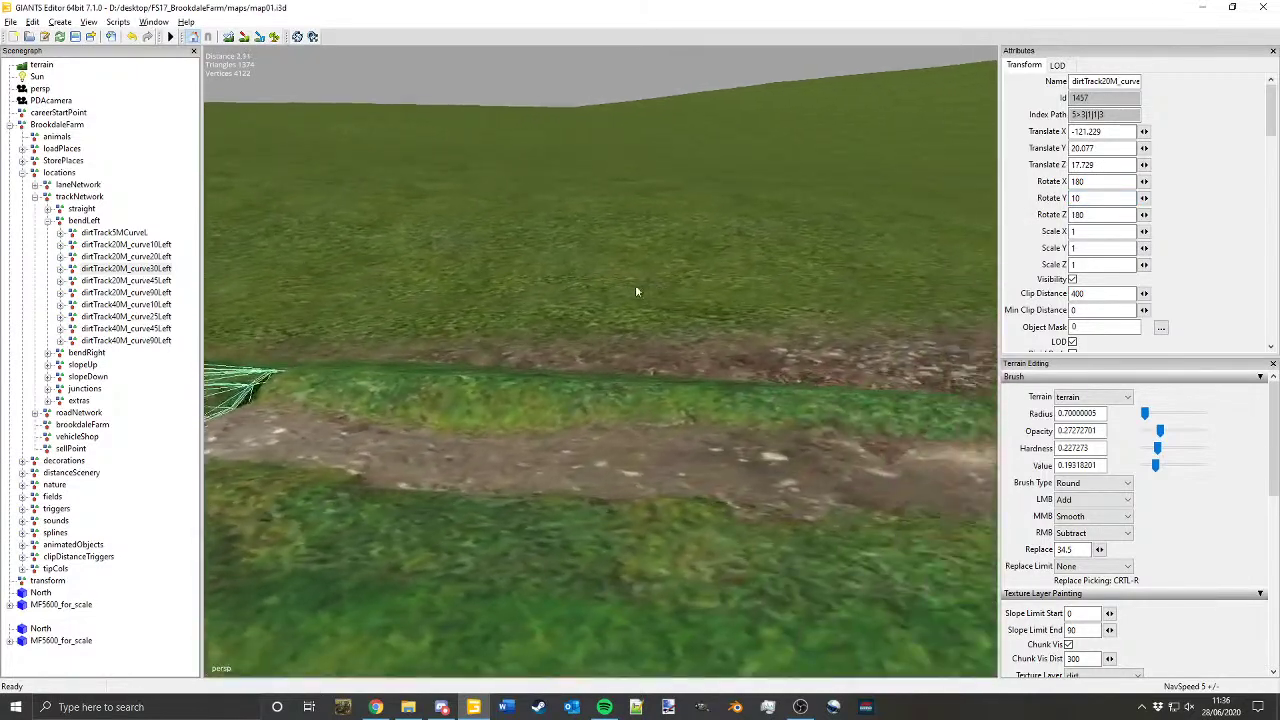
{"action": "left_click_drag", "start_coordinate": [635, 286], "coordinate": [417, 79], "text": "alt"}
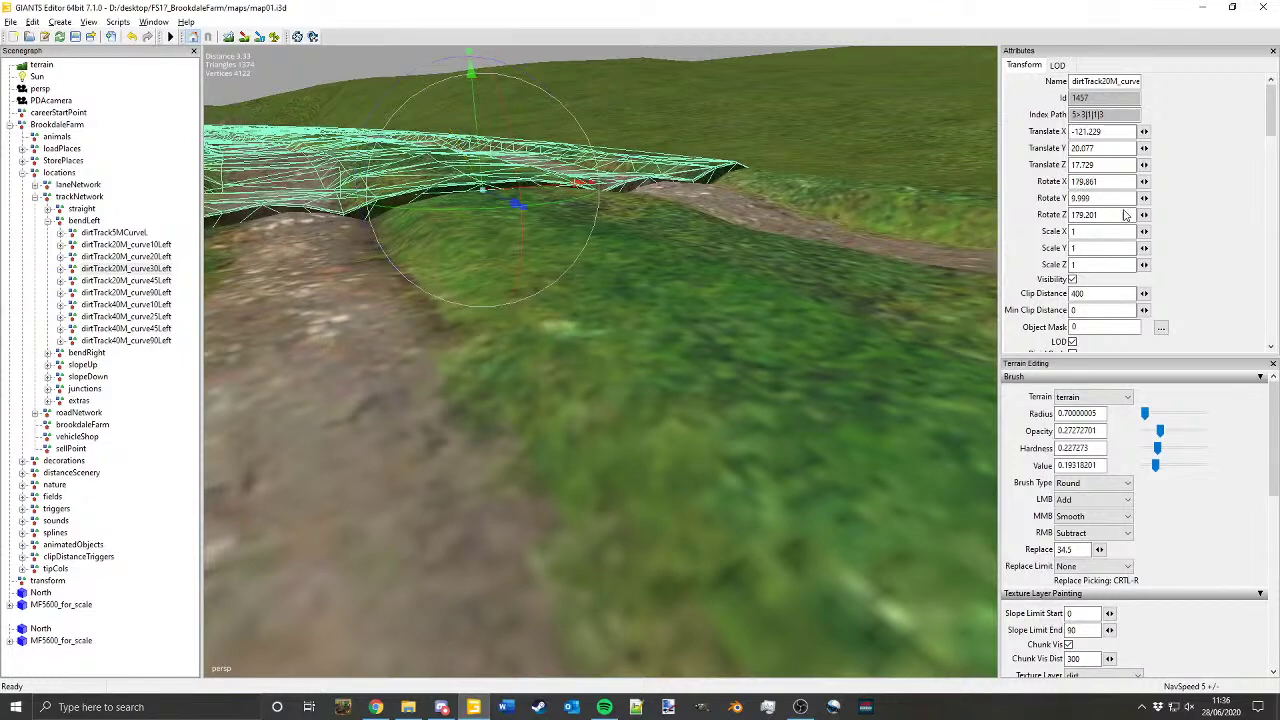
{"action": "left_click", "coordinate": [1093, 216]}
{"action": "type", "text": "179"}
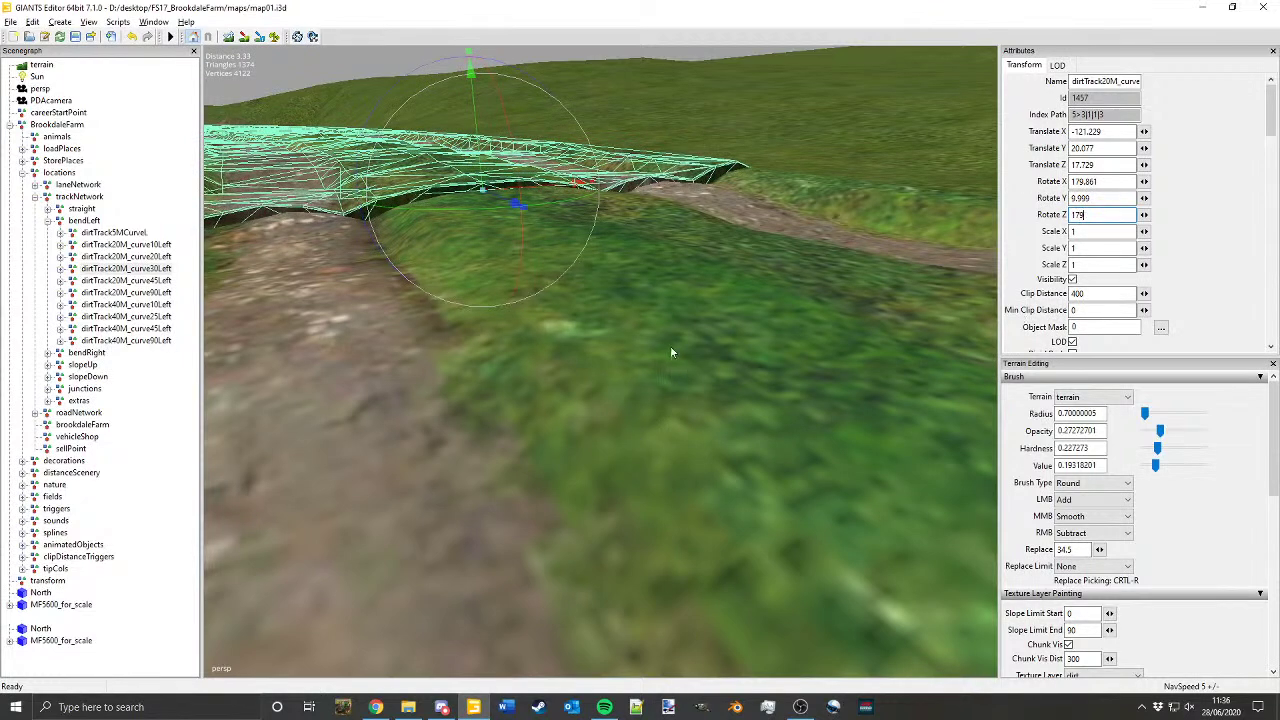
{"action": "left_click_drag", "start_coordinate": [671, 348], "coordinate": [646, 370], "text": "alt"}
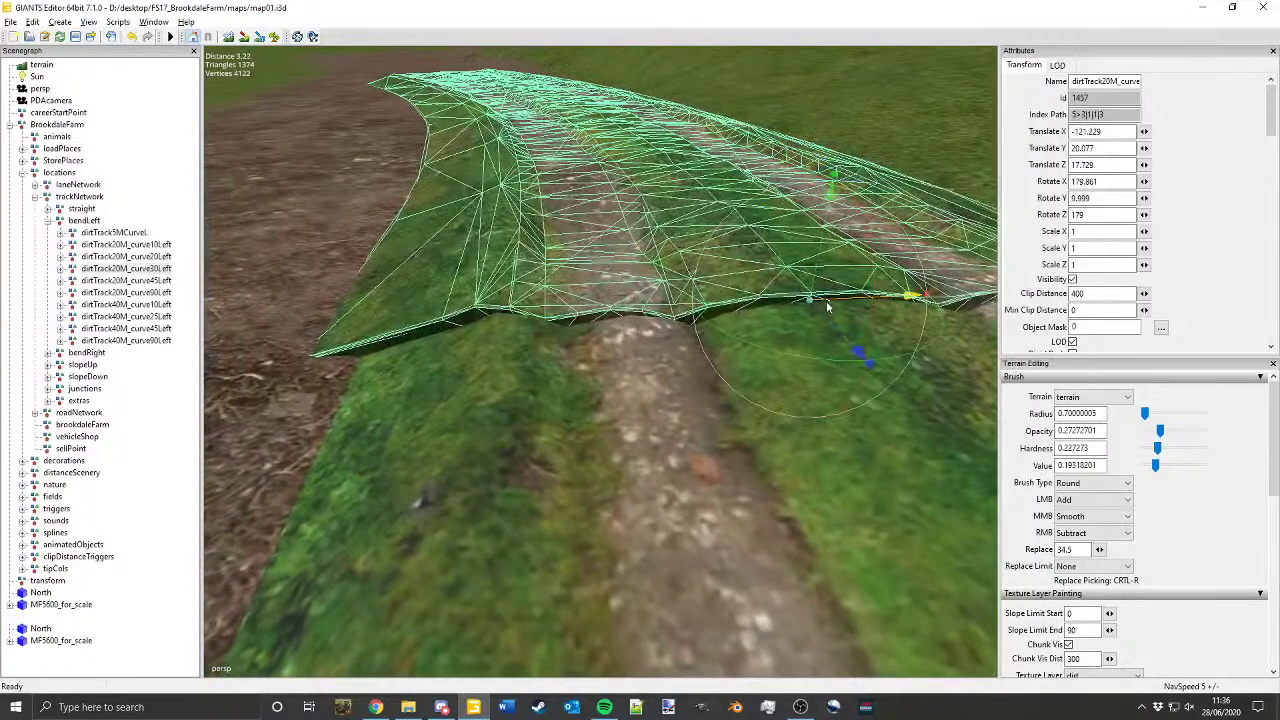
Step: Nudge the curved track piece until its end sits flush against the first piece
{"action": "left_click_drag", "start_coordinate": [826, 302], "coordinate": [837, 268]}
{"action": "left_click_drag", "start_coordinate": [774, 300], "coordinate": [749, 281], "text": "alt"}
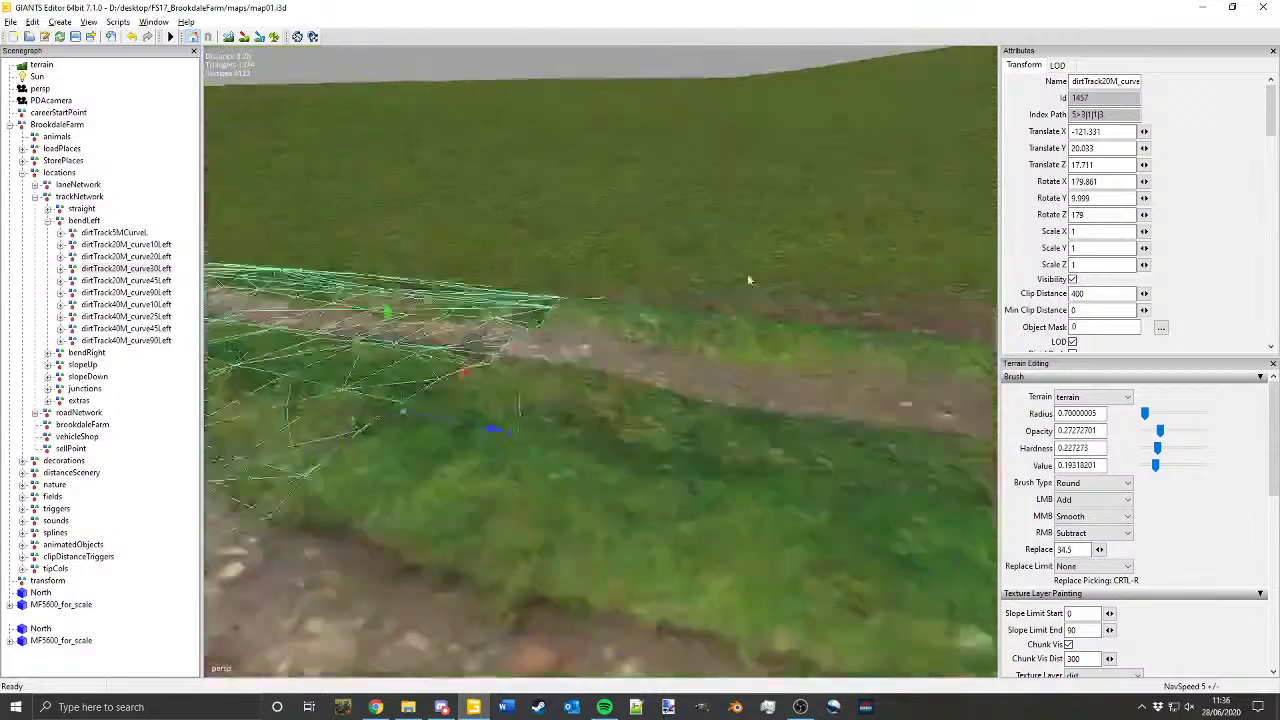
{"action": "middle_click_drag", "start_coordinate": [749, 280], "coordinate": [792, 273], "text": "alt"}
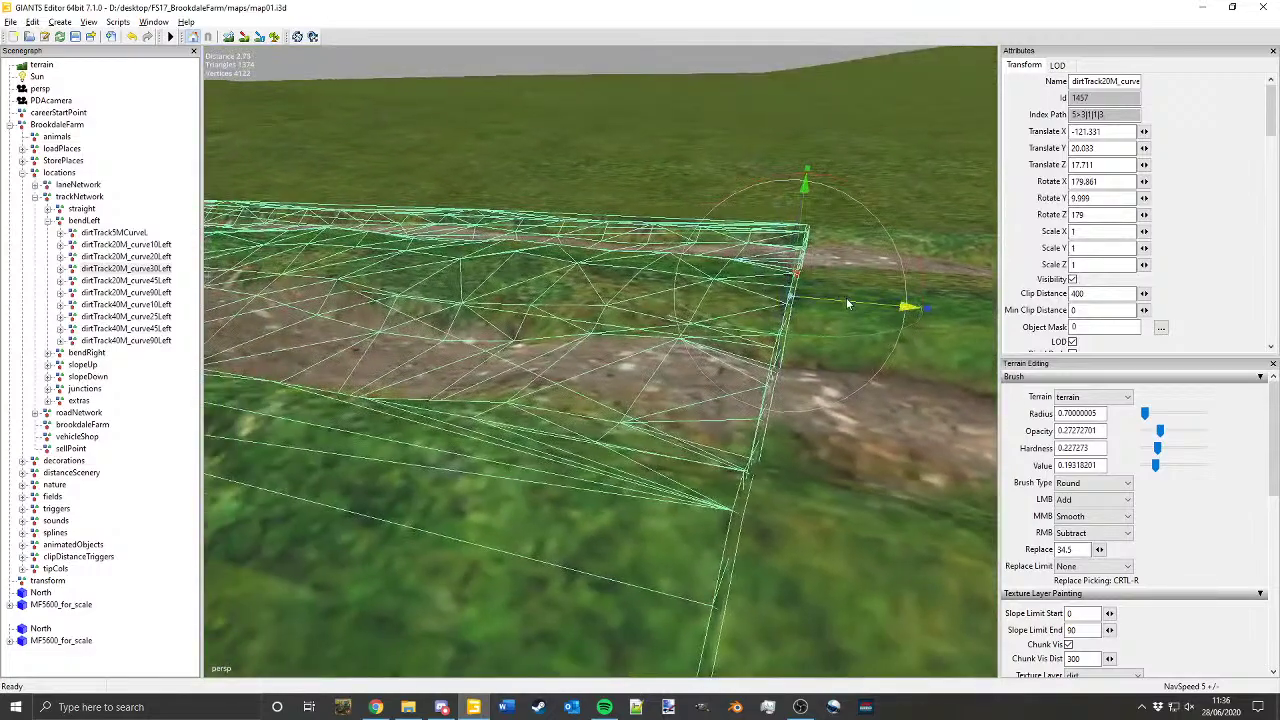
{"action": "mouse_move", "coordinate": [847, 299]}
{"action": "left_mouse_down"}
{"action": "mouse_move", "coordinate": [829, 305]}
{"action": "mouse_move", "coordinate": [844, 305]}
{"action": "left_mouse_up"}
{"action": "middle_click_drag", "start_coordinate": [842, 306], "coordinate": [804, 335], "text": "alt"}
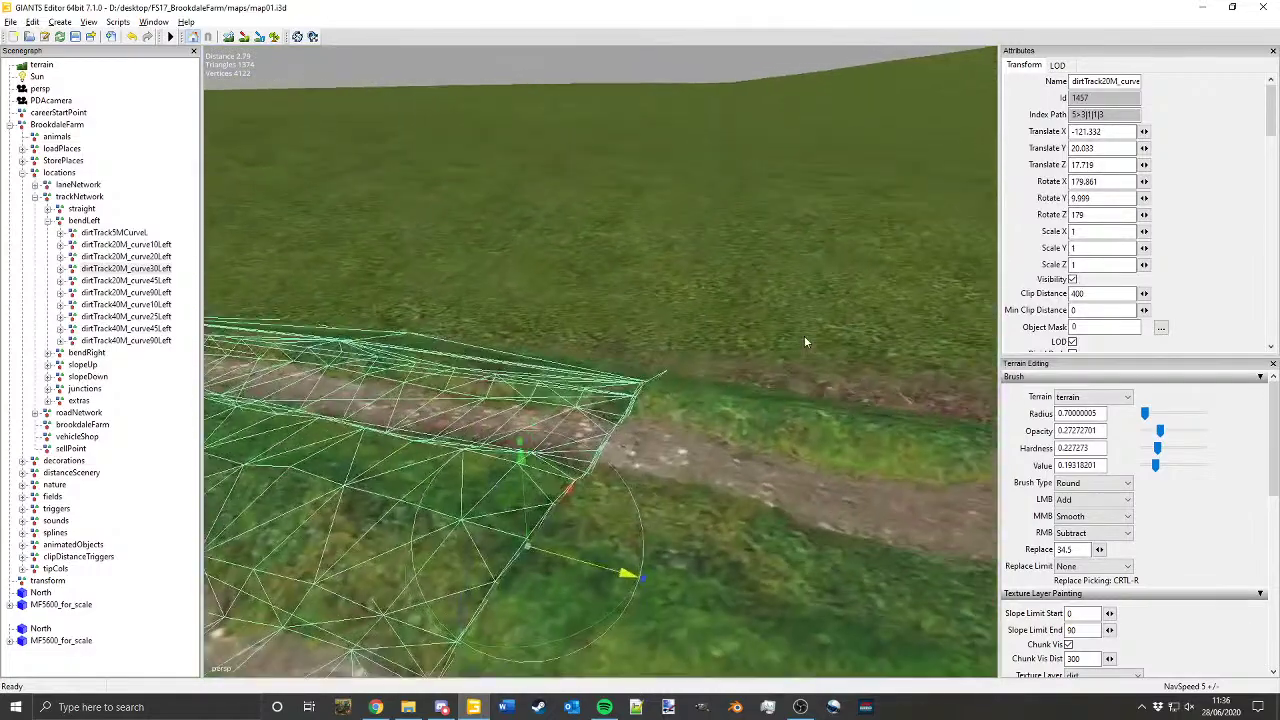
Step: Set the curved piece's Rotate Y to 10 and Rotate X to 179.5 so its far end follows the terrain
{"action": "left_click_drag", "start_coordinate": [804, 335], "coordinate": [562, 351], "text": "alt"}
{"action": "middle_click_drag", "start_coordinate": [562, 351], "coordinate": [626, 532], "text": "alt"}
{"action": "right_click_drag", "start_coordinate": [626, 535], "coordinate": [325, 374], "text": "alt"}
{"action": "left_click_drag", "start_coordinate": [325, 374], "coordinate": [392, 450], "text": "alt"}
{"action": "middle_click_drag", "start_coordinate": [392, 450], "coordinate": [531, 365], "text": "alt"}
{"action": "left_click_drag", "start_coordinate": [531, 365], "coordinate": [552, 361], "text": "alt"}
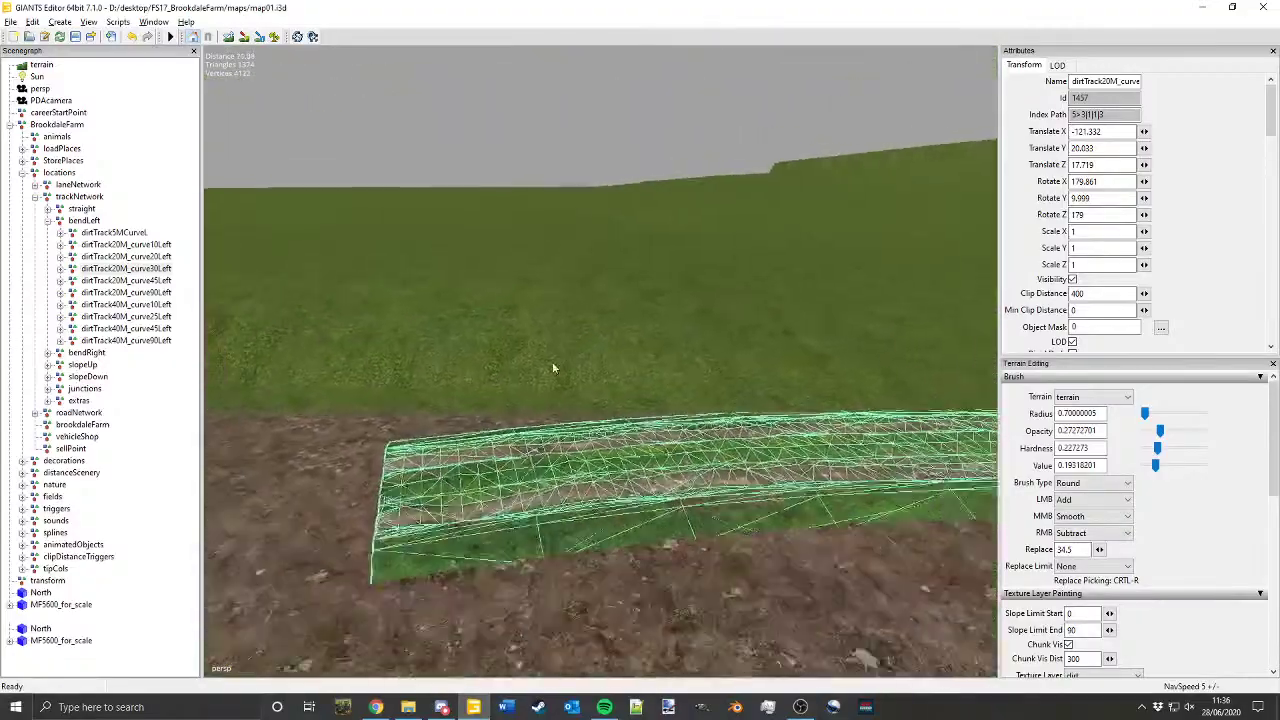
{"action": "right_click_drag", "start_coordinate": [552, 361], "coordinate": [545, 395], "text": "alt"}
{"action": "mouse_move", "coordinate": [1106, 200]}
{"action": "left_mouse_down"}
{"action": "mouse_move", "coordinate": [1053, 208]}
{"action": "mouse_move", "coordinate": [1088, 189]}
{"action": "left_mouse_up"}
{"action": "type", "text": "10"}
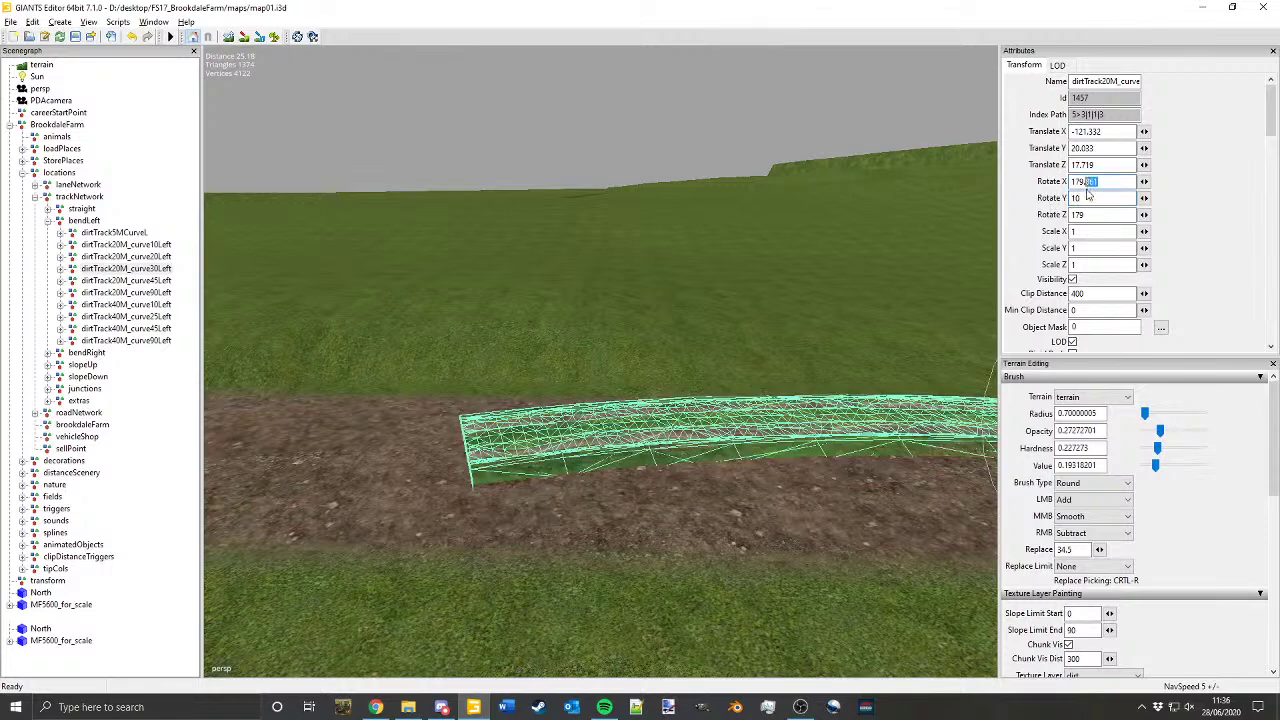
{"action": "type", "text": "5"}
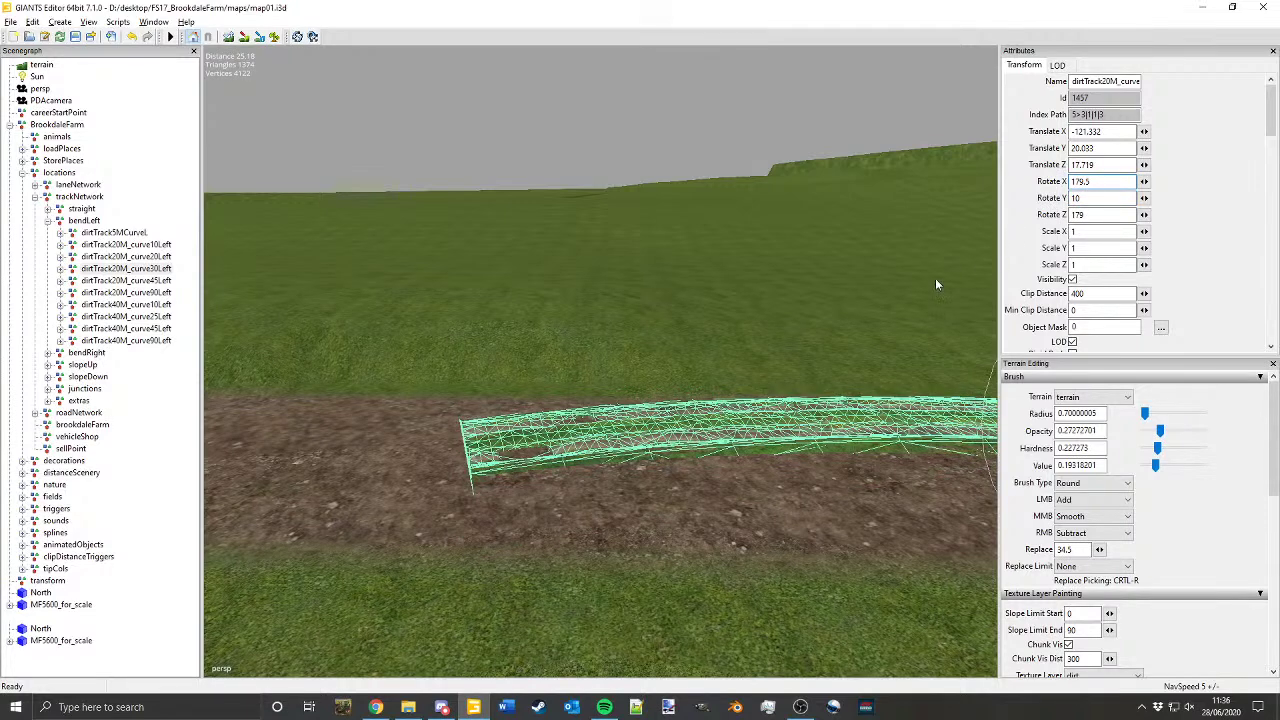
Step: Examine the placed curve without its wireframe and the painted dirt track that continues beyond its end
{"action": "left_click_drag", "start_coordinate": [588, 316], "coordinate": [886, 241], "text": "alt"}
{"action": "left_click", "coordinate": [840, 405]}
{"action": "left_click_drag", "start_coordinate": [840, 405], "coordinate": [805, 351], "text": "alt"}
{"action": "middle_click_drag", "start_coordinate": [804, 350], "coordinate": [800, 395], "text": "alt"}
{"action": "middle_click_drag", "start_coordinate": [643, 200], "coordinate": [723, 247], "text": "alt"}
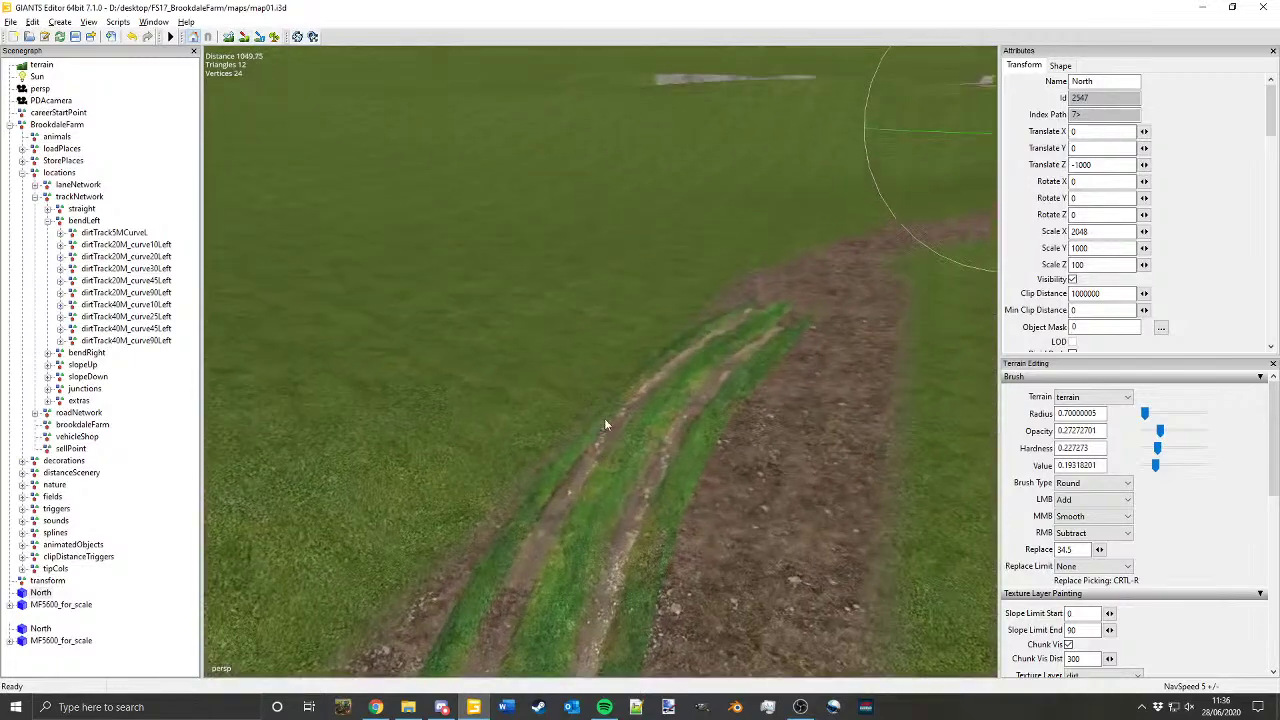
{"action": "left_click_drag", "start_coordinate": [723, 247], "coordinate": [668, 318], "text": "alt"}
{"action": "middle_click_drag", "start_coordinate": [668, 318], "coordinate": [760, 356], "text": "alt"}
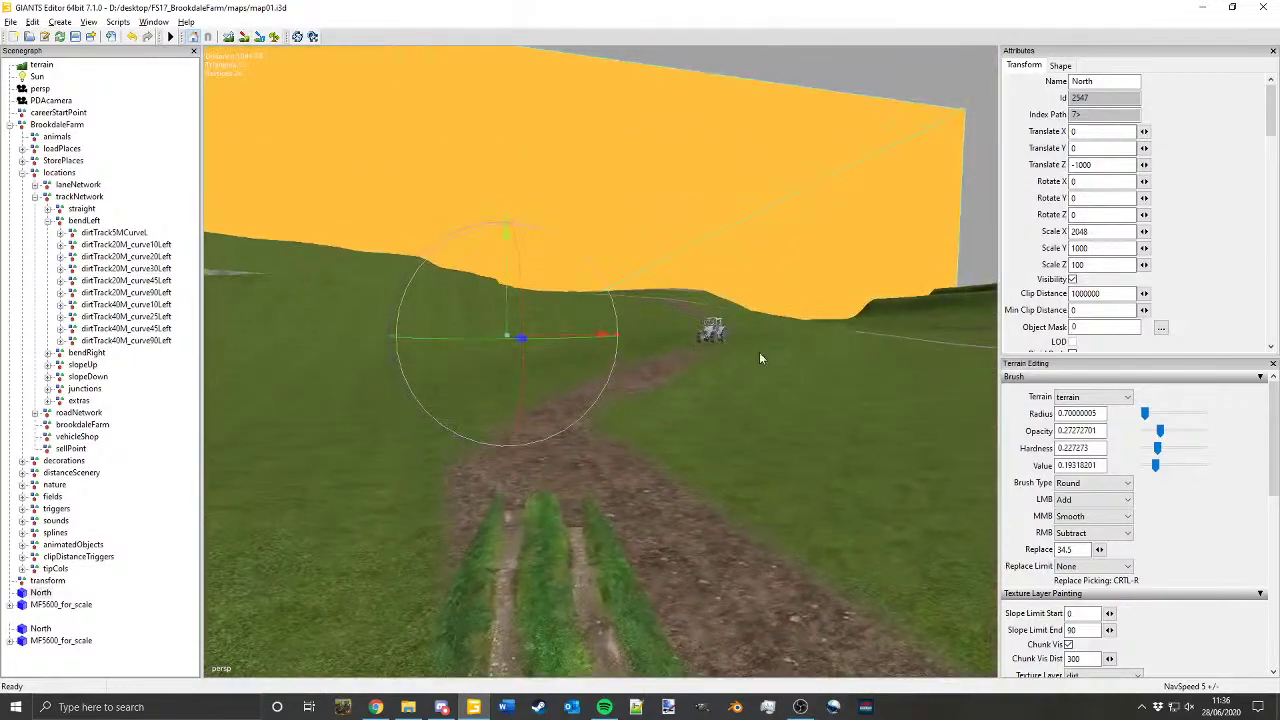
{"action": "right_click_drag", "start_coordinate": [760, 356], "coordinate": [727, 316], "text": "alt"}
{"action": "left_click_drag", "start_coordinate": [727, 316], "coordinate": [671, 436], "text": "alt"}
{"action": "middle_click_drag", "start_coordinate": [671, 436], "coordinate": [674, 482], "text": "alt"}
{"action": "left_click_drag", "start_coordinate": [674, 482], "coordinate": [606, 514], "text": "alt"}
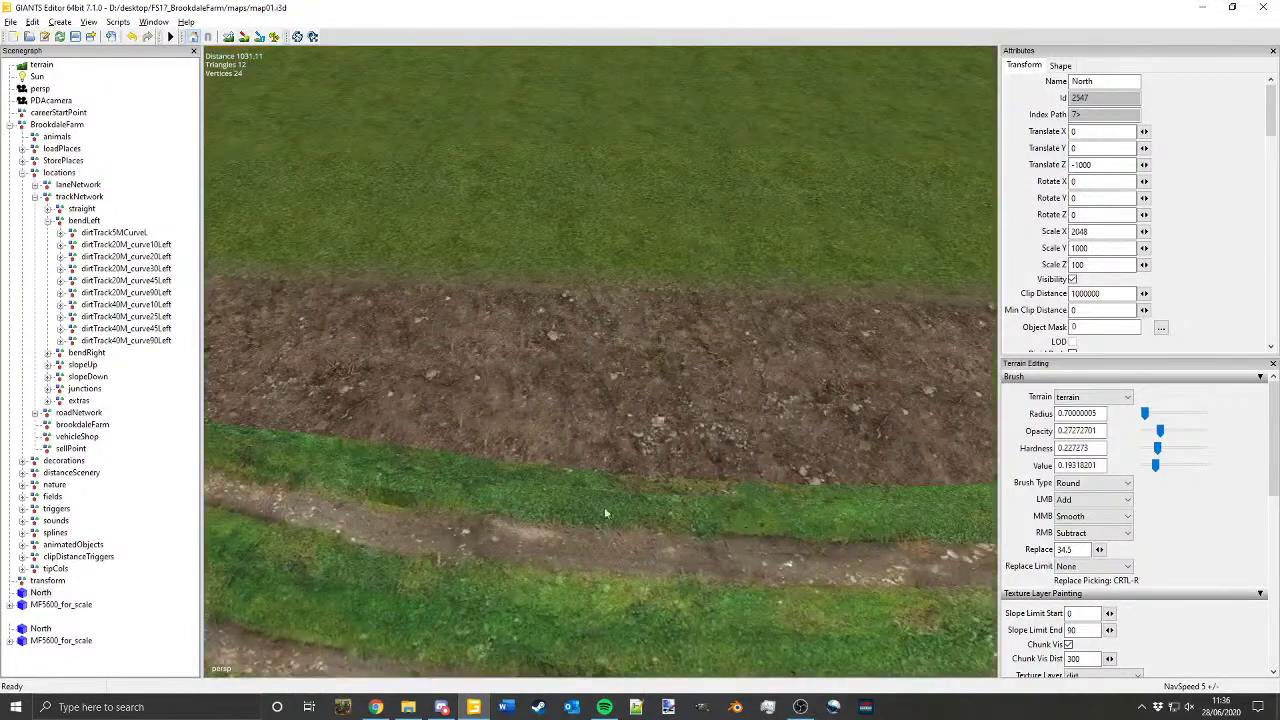
{"action": "middle_click_drag", "start_coordinate": [606, 514], "coordinate": [616, 463], "text": "alt"}
{"action": "left_click_drag", "start_coordinate": [616, 463], "coordinate": [789, 408], "text": "alt"}
{"action": "middle_click_drag", "start_coordinate": [789, 408], "coordinate": [728, 404], "text": "alt"}
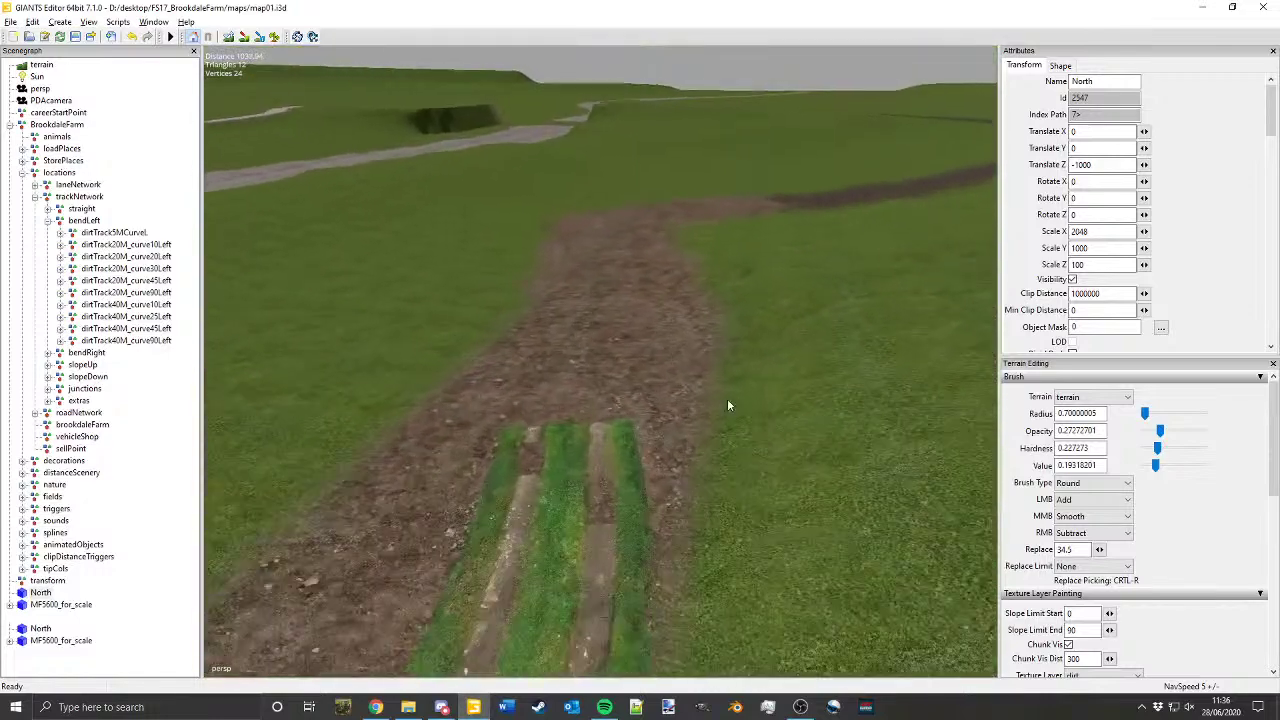
{"action": "right_click_drag", "start_coordinate": [728, 404], "coordinate": [714, 383], "text": "alt"}
{"action": "left_click_drag", "start_coordinate": [714, 383], "coordinate": [688, 405], "text": "alt"}
Step: Try the dirtTrack10M object from the straight group at the curve's far end, turned around to continue the track
{"action": "left_click", "coordinate": [47, 222]}
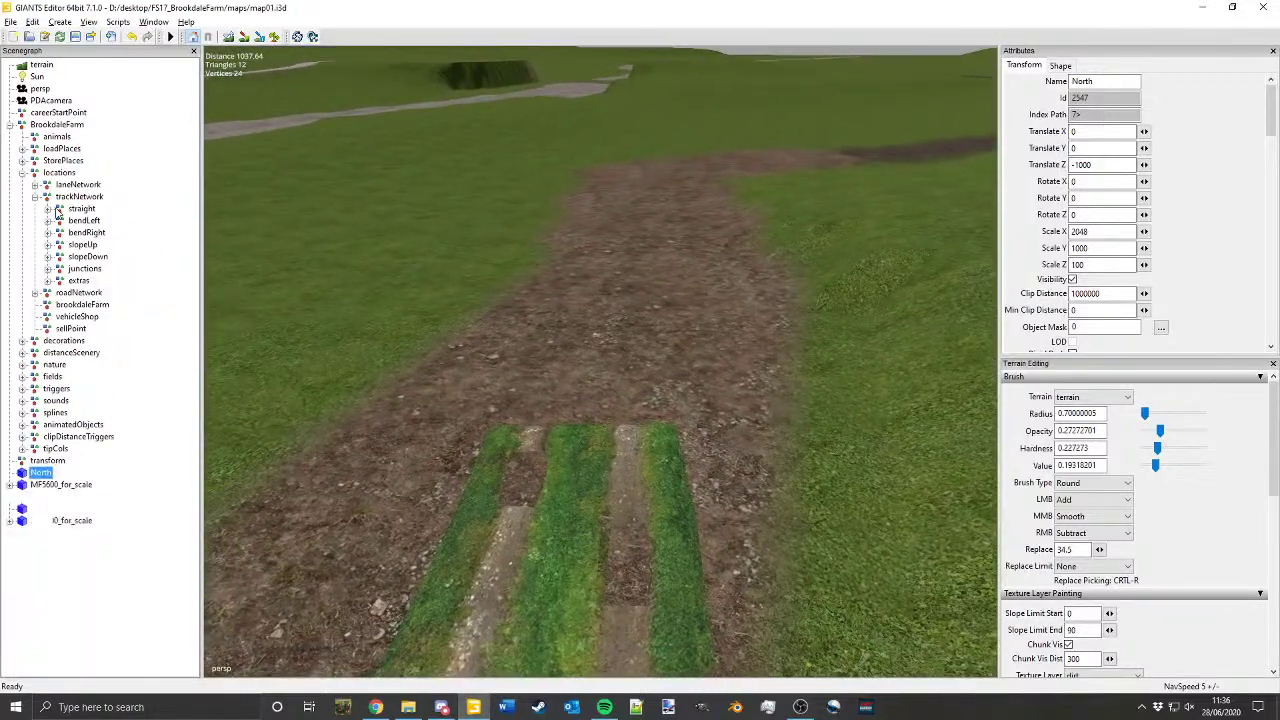
{"action": "double_click", "coordinate": [81, 209]}
{"action": "left_click", "coordinate": [100, 232]}
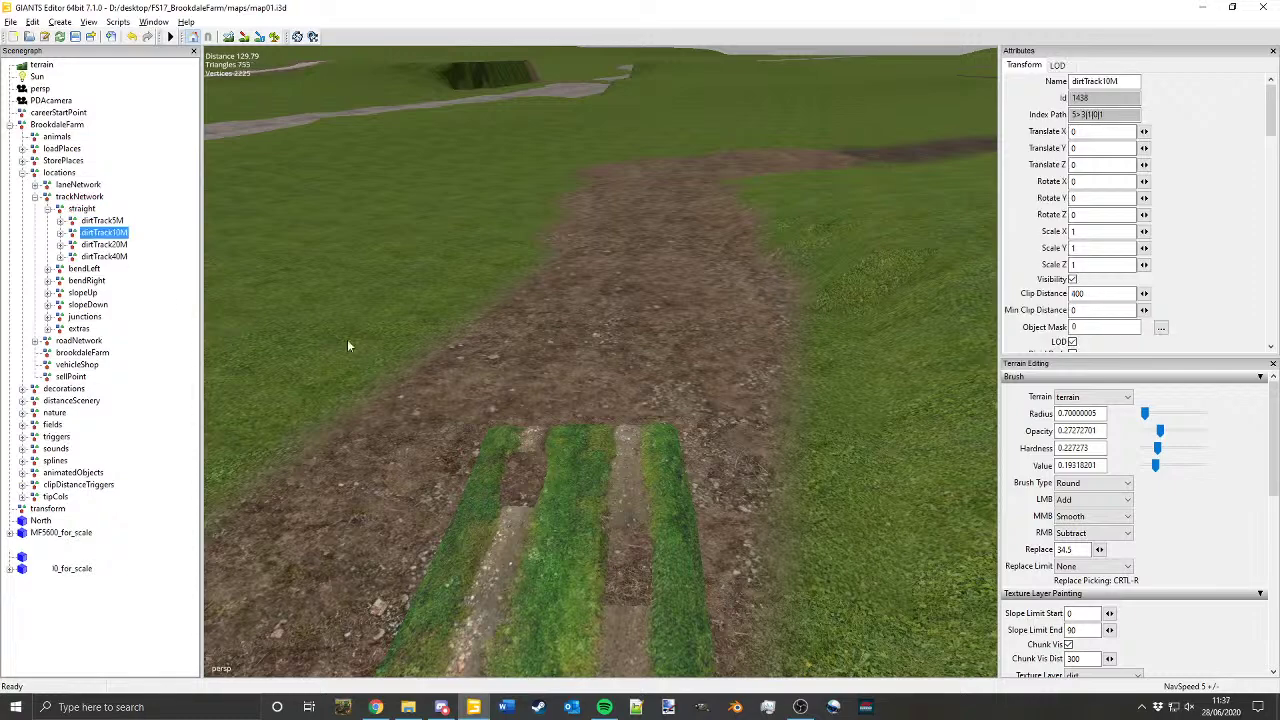
{"action": "key", "text": "ctrl+b"}
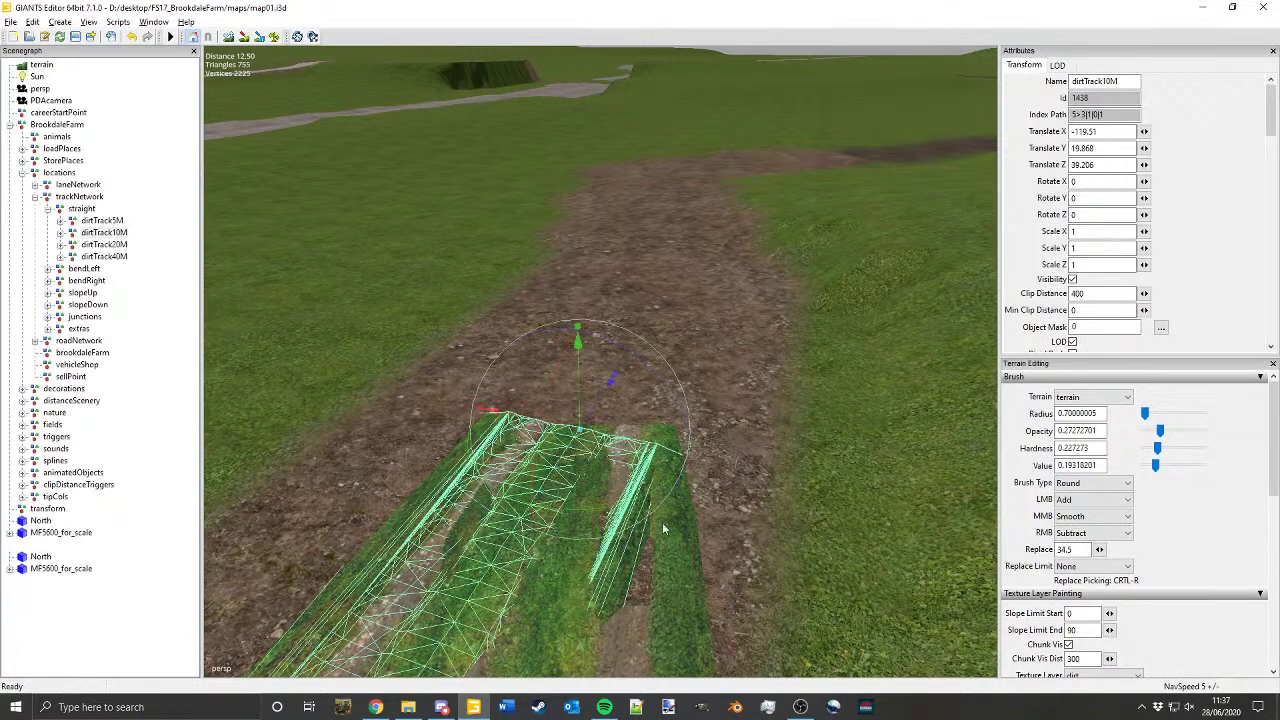
{"action": "left_click_drag", "start_coordinate": [653, 499], "coordinate": [424, 397]}
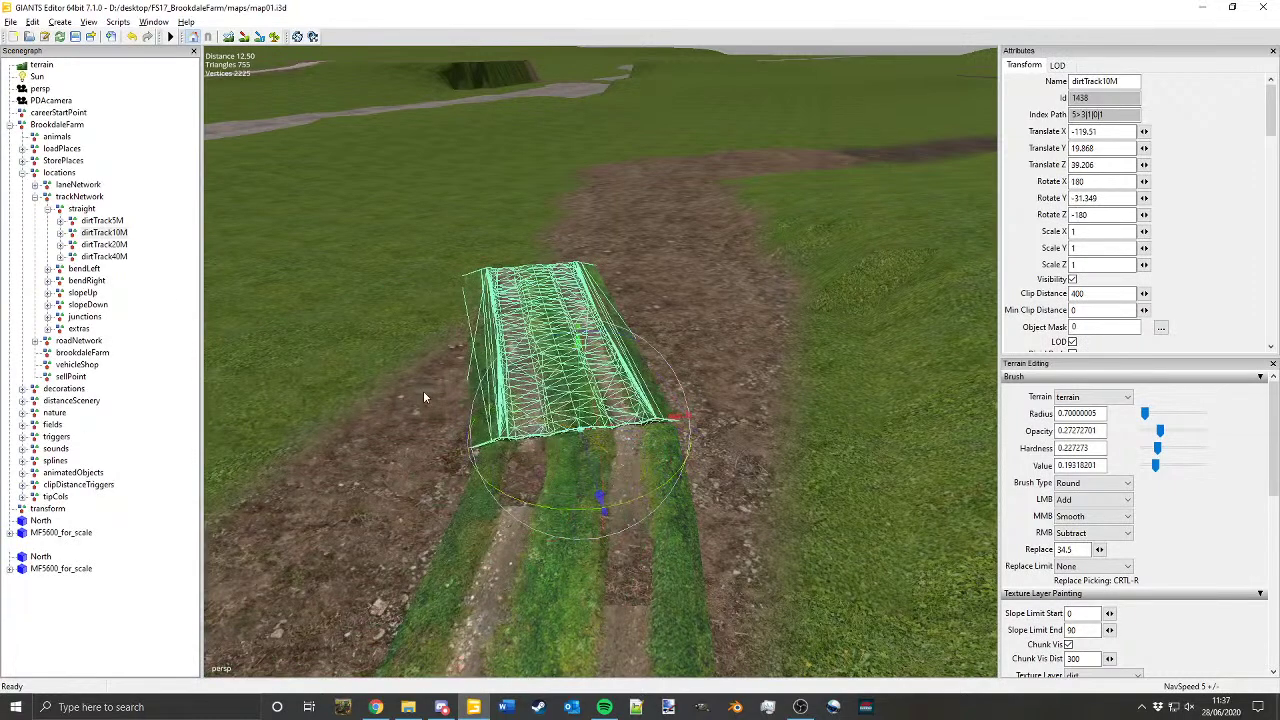
Step: Reset the Translate and Rotate values of dirtTrack10M to 0 on all axes, removing it from the curve's end
{"action": "left_click", "coordinate": [115, 232]}
{"action": "type", "text": "0"}
{"action": "left_click_drag", "start_coordinate": [1097, 213], "coordinate": [1040, 165]}
{"action": "type", "text": "0"}
{"action": "left_click_drag", "start_coordinate": [1100, 148], "coordinate": [1034, 131]}
{"action": "type", "text": "0"}
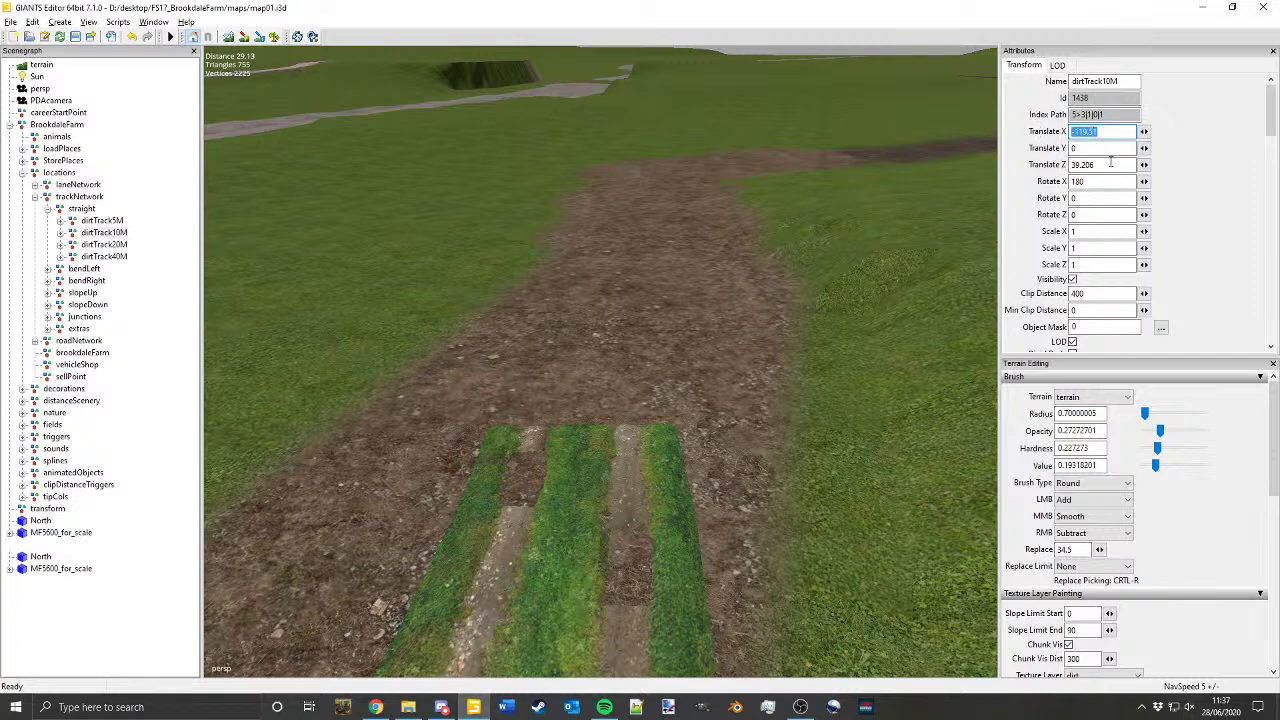
{"action": "type", "text": "0"}
{"action": "left_click_drag", "start_coordinate": [1108, 164], "coordinate": [1066, 177]}
{"action": "type", "text": "0"}
{"action": "key", "text": "shift+Tab"}
{"action": "key", "text": "shift+Tab"}
{"action": "key", "text": "shift+Tab"}
{"action": "type", "text": "0"}
Step: Place the dirtTrack20M object from the straight group at the curve's far end and turn it around to continue the track
{"action": "left_click", "coordinate": [95, 246]}
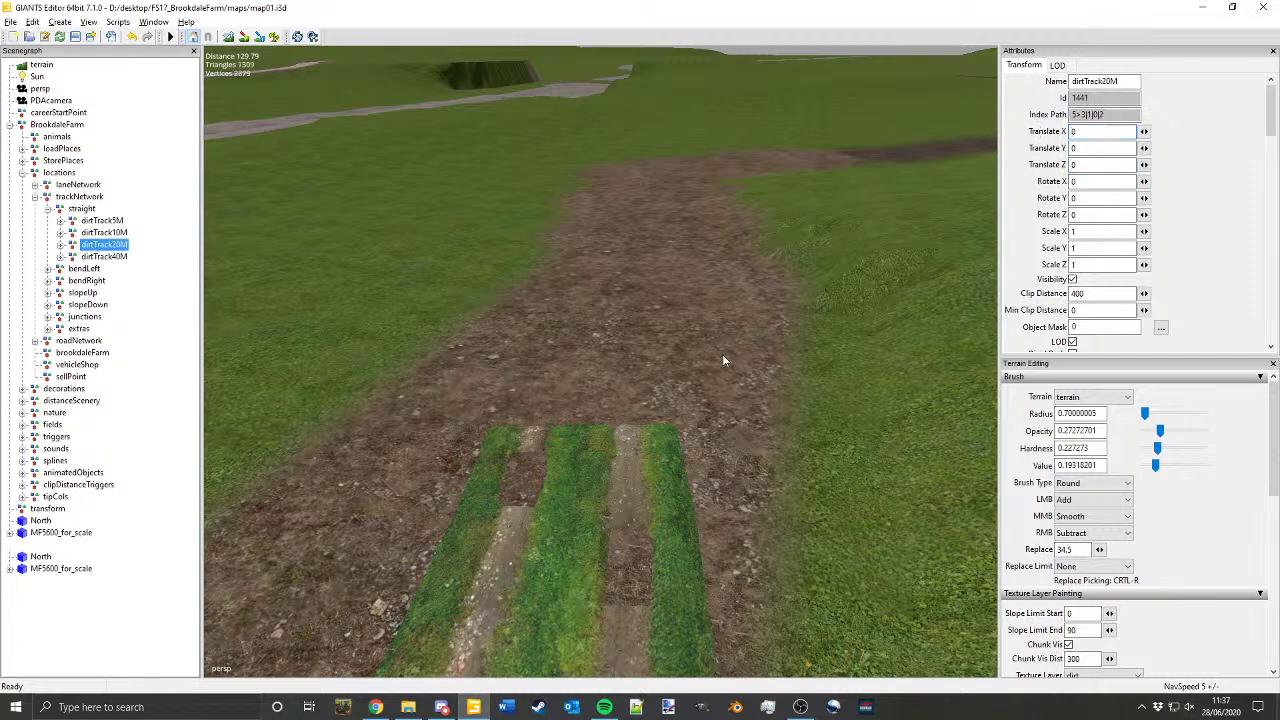
{"action": "key", "text": "ctrl+b"}
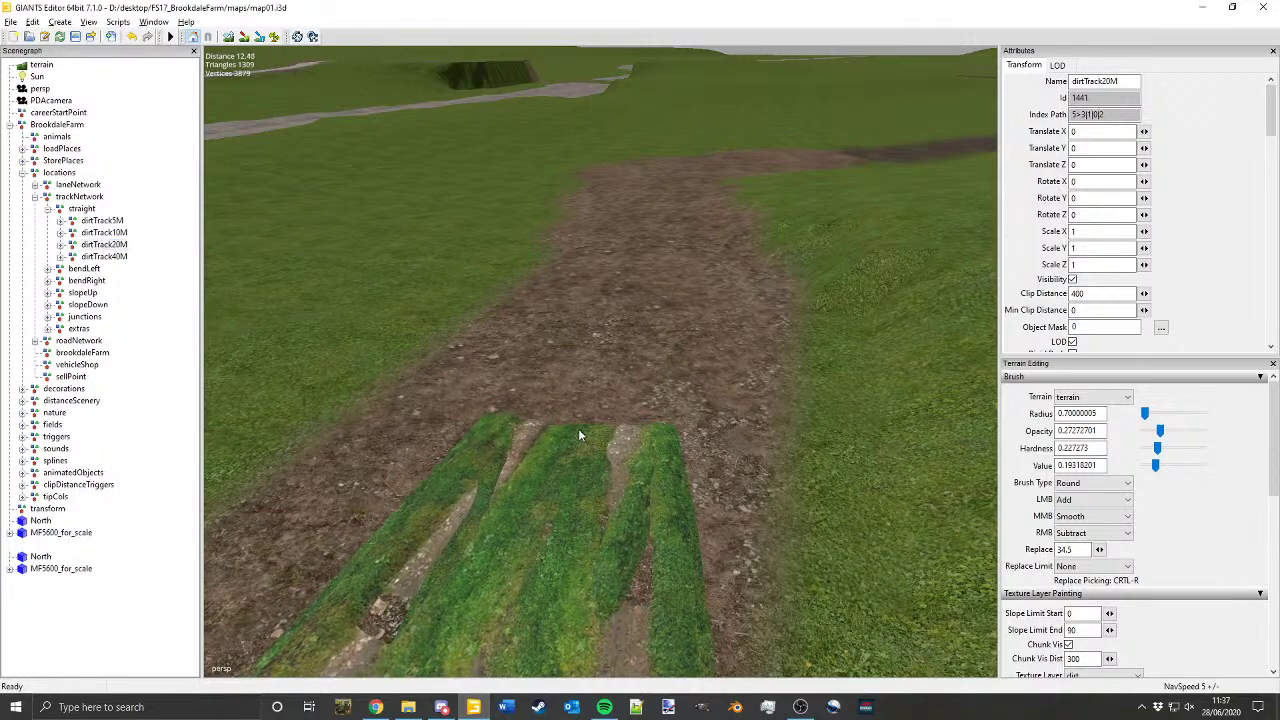
{"action": "left_click", "coordinate": [580, 424]}
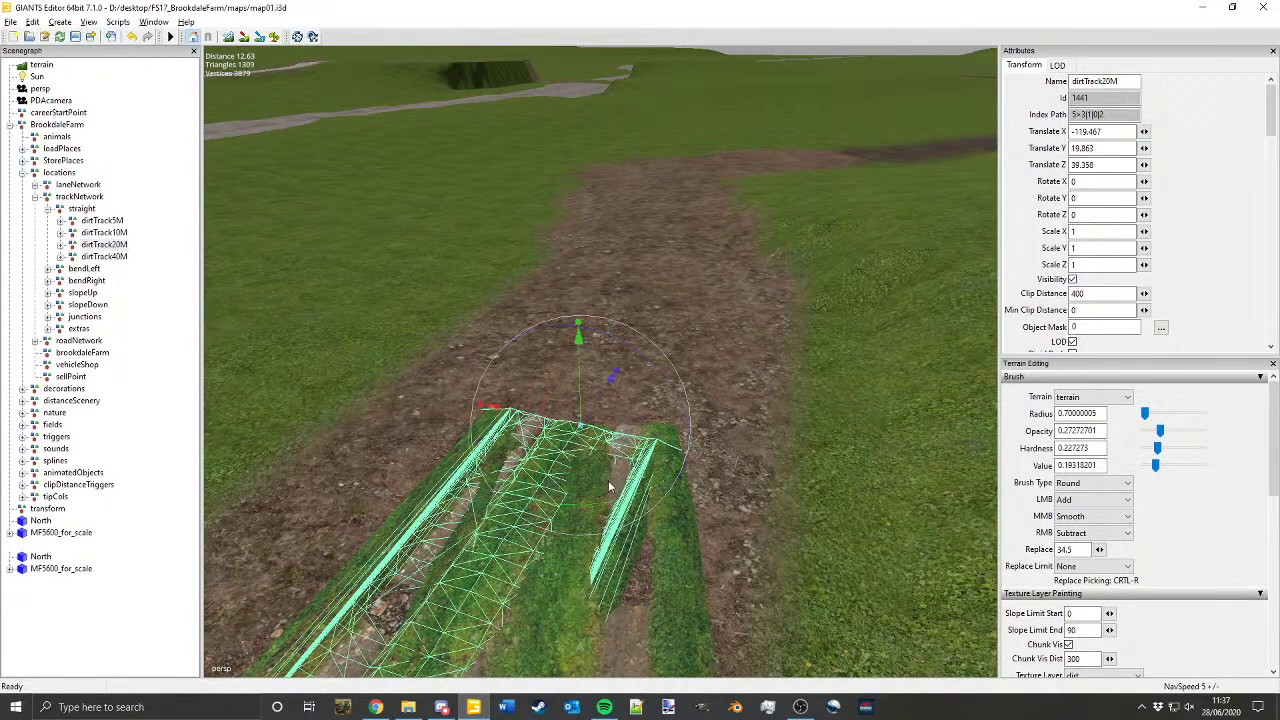
{"action": "left_click_drag", "start_coordinate": [609, 501], "coordinate": [427, 275]}
{"action": "scroll", "coordinate": [486, 449], "scroll_direction": "up", "scroll_amount": 3}
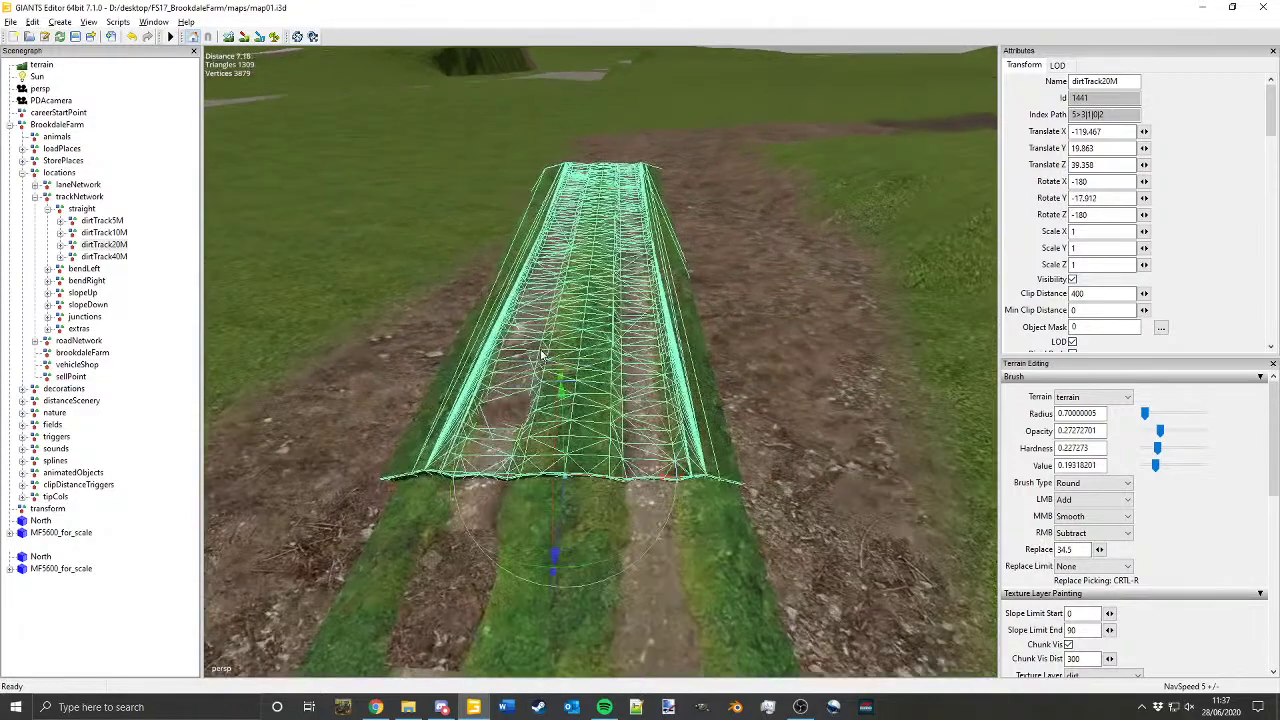
Step: Shorten the straight piece by setting its Scale Z to 0.9
{"action": "middle_click_drag", "start_coordinate": [522, 440], "coordinate": [632, 413], "text": "alt"}
{"action": "left_click_drag", "start_coordinate": [632, 412], "coordinate": [370, 482], "text": "alt"}
{"action": "middle_click_drag", "start_coordinate": [370, 482], "coordinate": [458, 490], "text": "alt"}
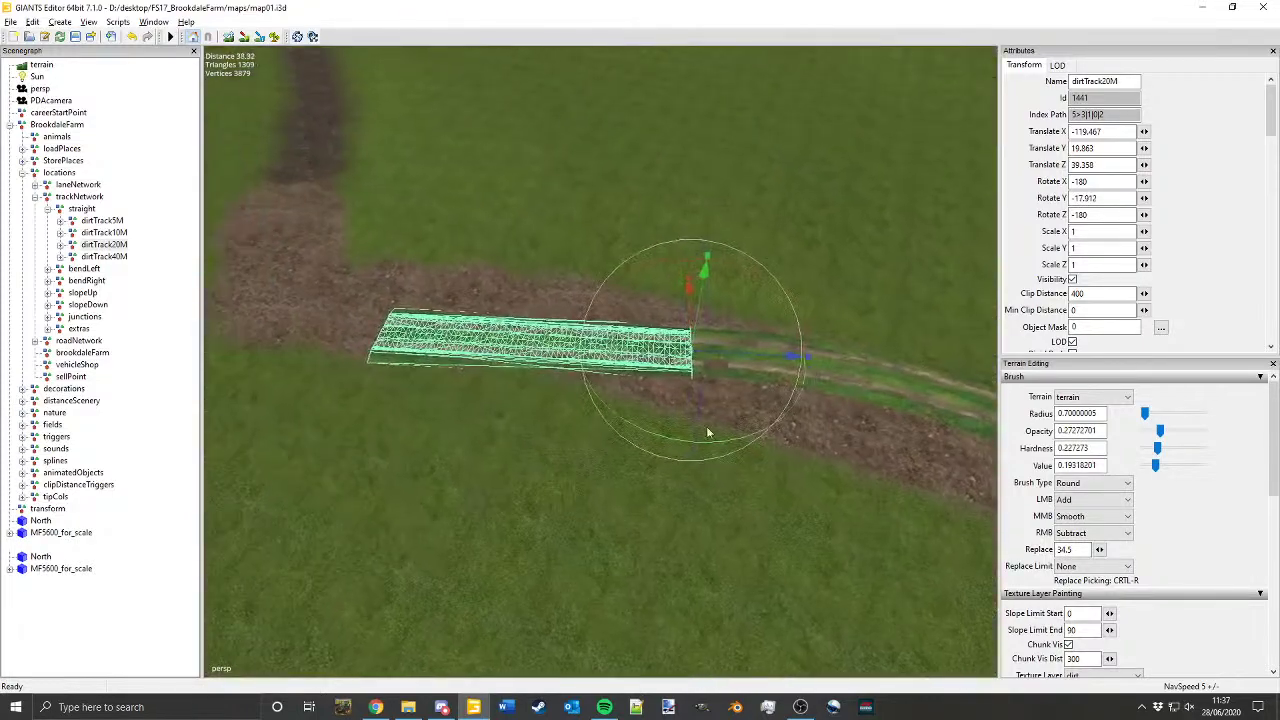
{"action": "left_click_drag", "start_coordinate": [807, 356], "coordinate": [804, 357]}
{"action": "double_click", "coordinate": [1088, 266]}
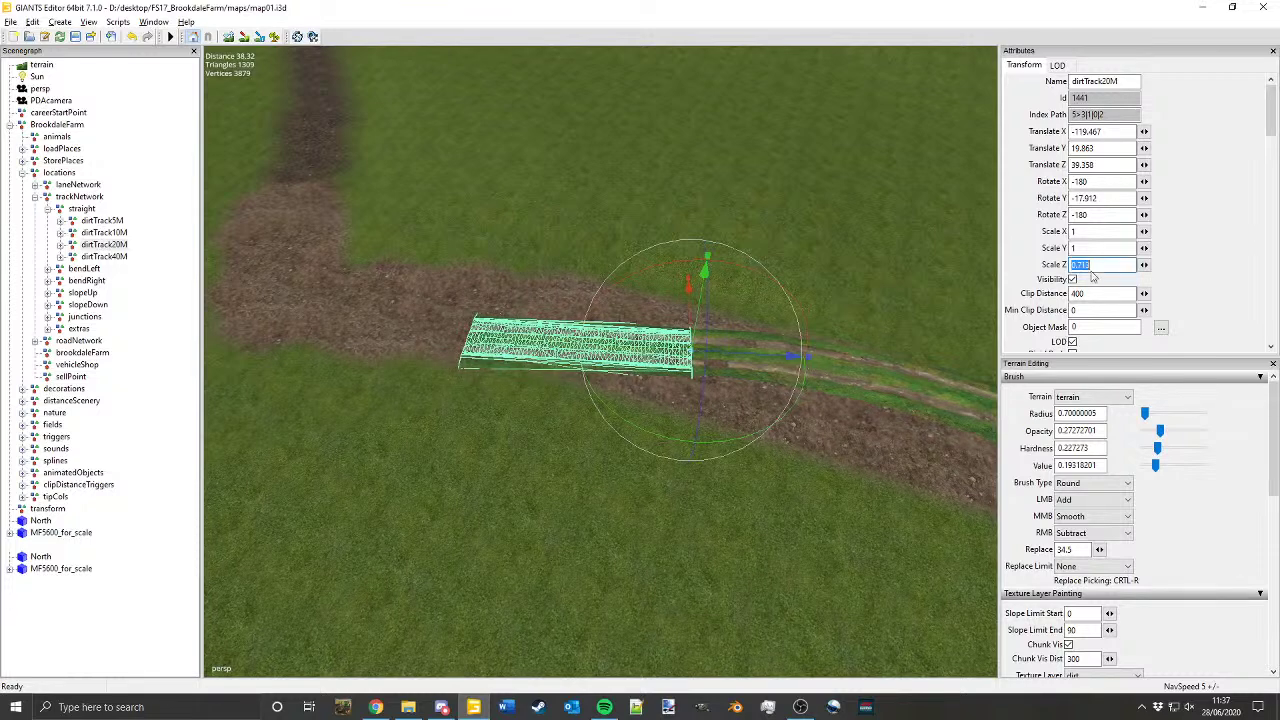
{"action": "type", "text": "0.8"}
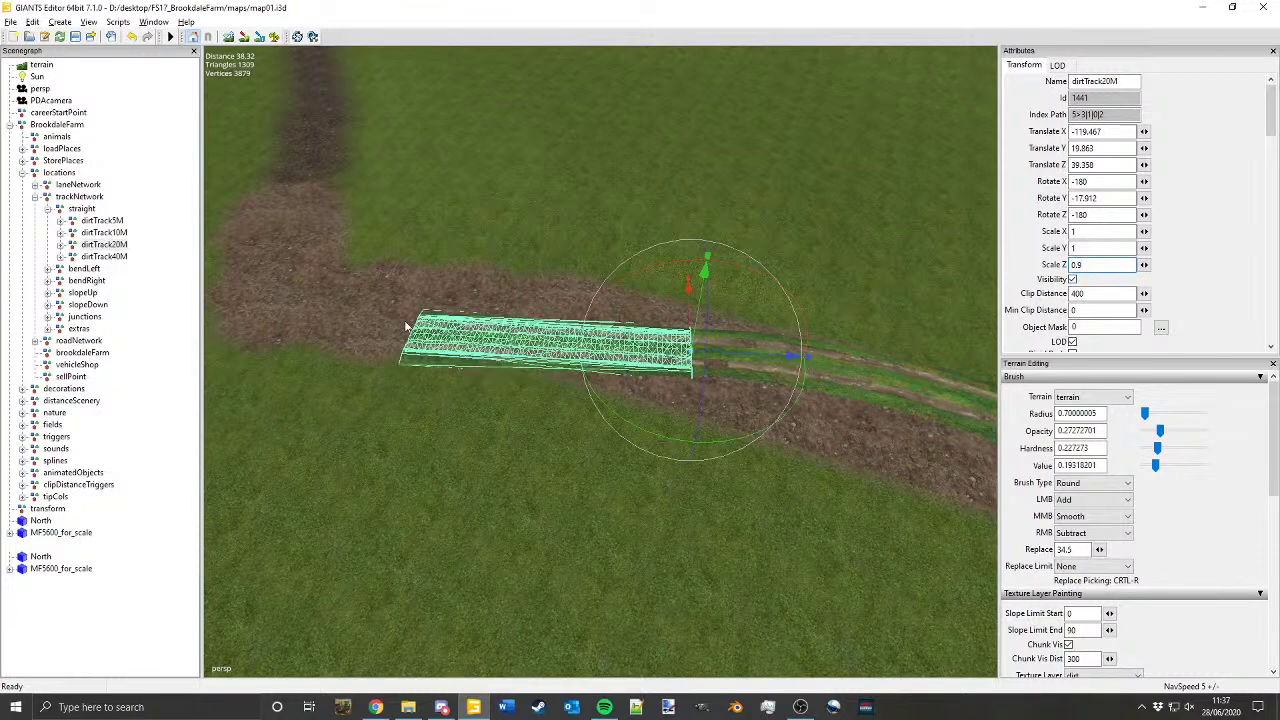
Step: Set the straight piece's Rotate Y to -20 and slide it up against the end of the curved piece
{"action": "middle_click_drag", "start_coordinate": [516, 356], "coordinate": [454, 220], "text": "alt"}
{"action": "left_click_drag", "start_coordinate": [454, 220], "coordinate": [456, 305], "text": "alt"}
{"action": "right_click_drag", "start_coordinate": [456, 305], "coordinate": [600, 318], "text": "alt"}
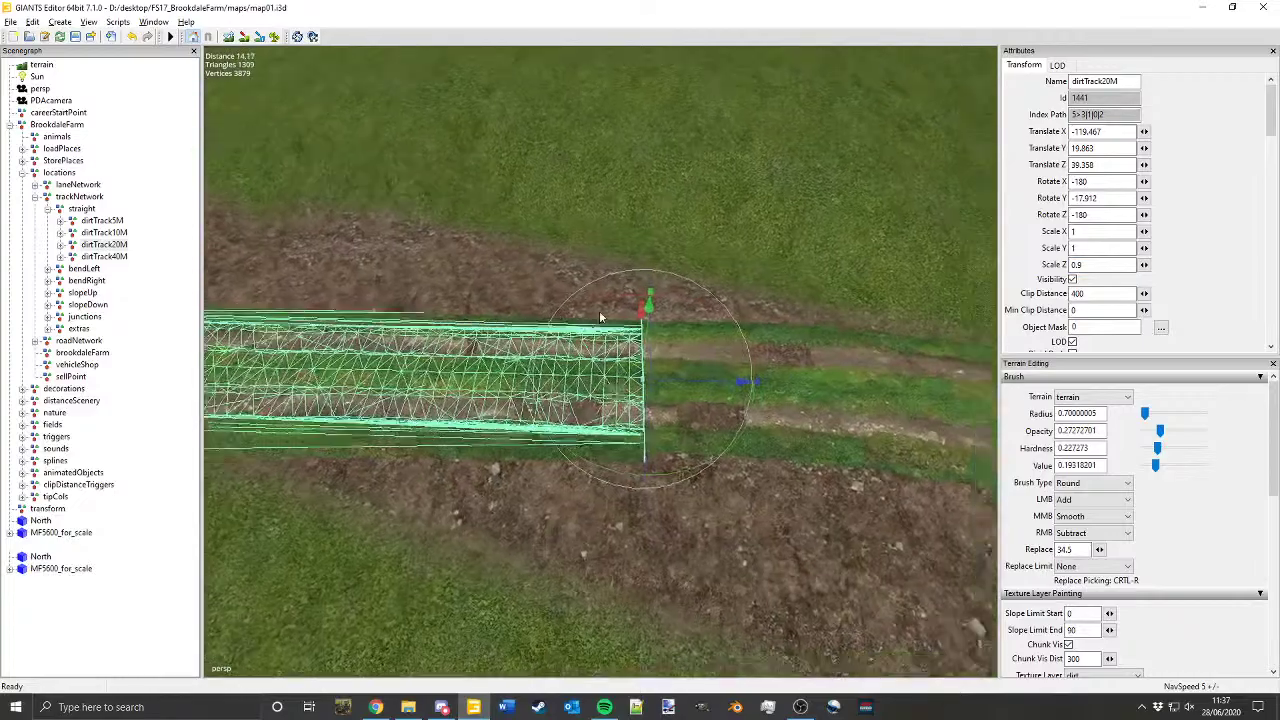
{"action": "left_click_drag", "start_coordinate": [600, 318], "coordinate": [598, 185], "text": "alt"}
{"action": "right_click_drag", "start_coordinate": [598, 185], "coordinate": [712, 46], "text": "alt"}
{"action": "middle_click_drag", "start_coordinate": [654, 213], "coordinate": [676, 249], "text": "alt"}
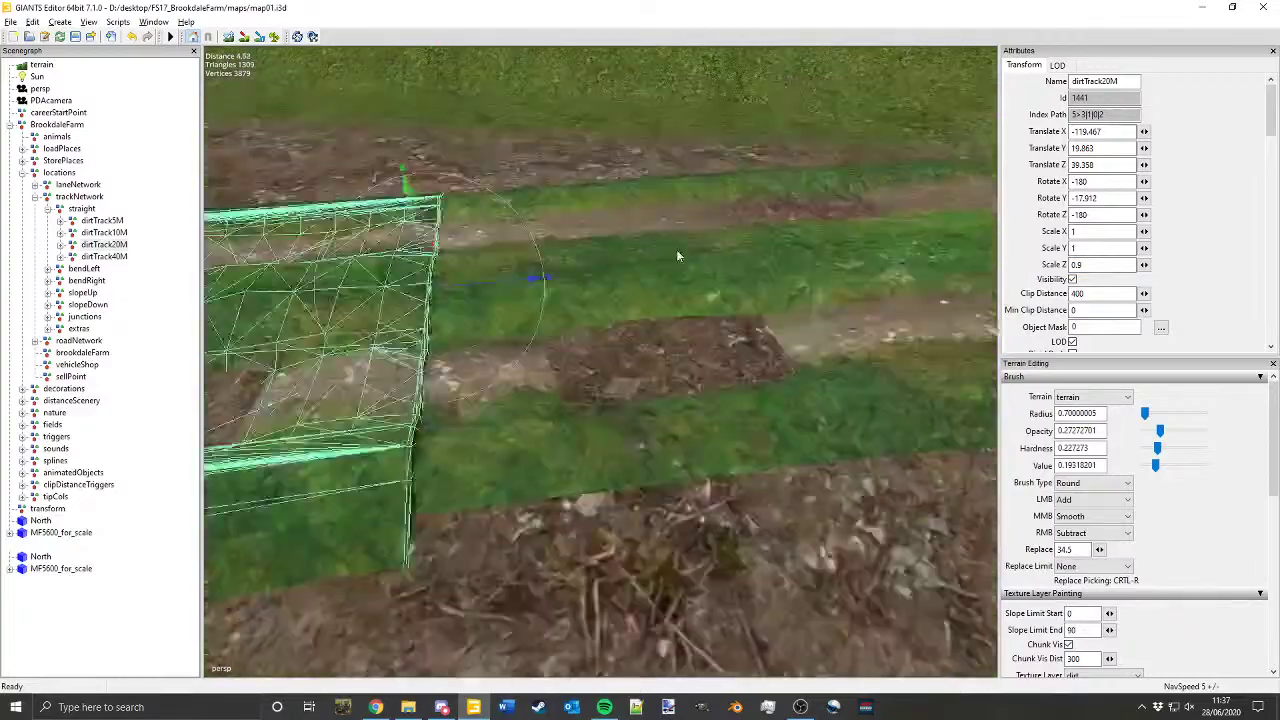
{"action": "right_click_drag", "start_coordinate": [676, 249], "coordinate": [682, 217], "text": "alt"}
{"action": "left_click_drag", "start_coordinate": [682, 217], "coordinate": [441, 140], "text": "alt"}
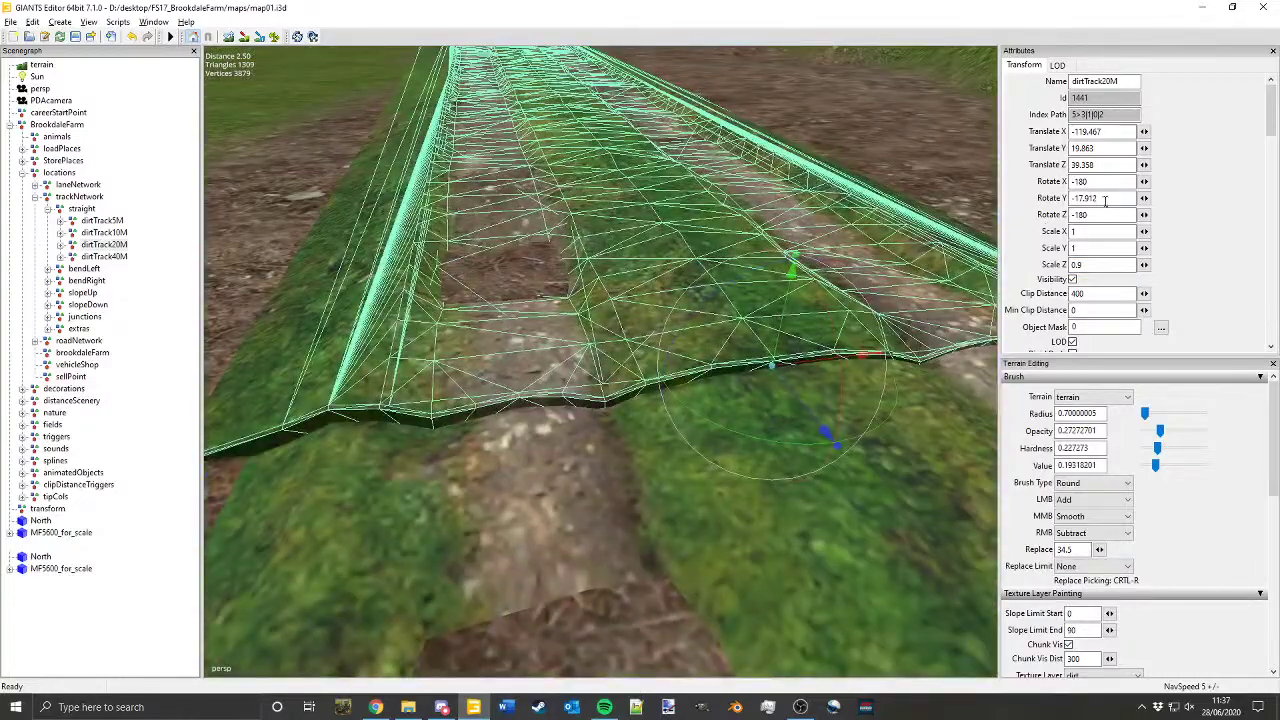
{"action": "left_click_drag", "start_coordinate": [1105, 201], "coordinate": [1077, 203]}
{"action": "type", "text": "-20"}
{"action": "key", "text": "Return"}
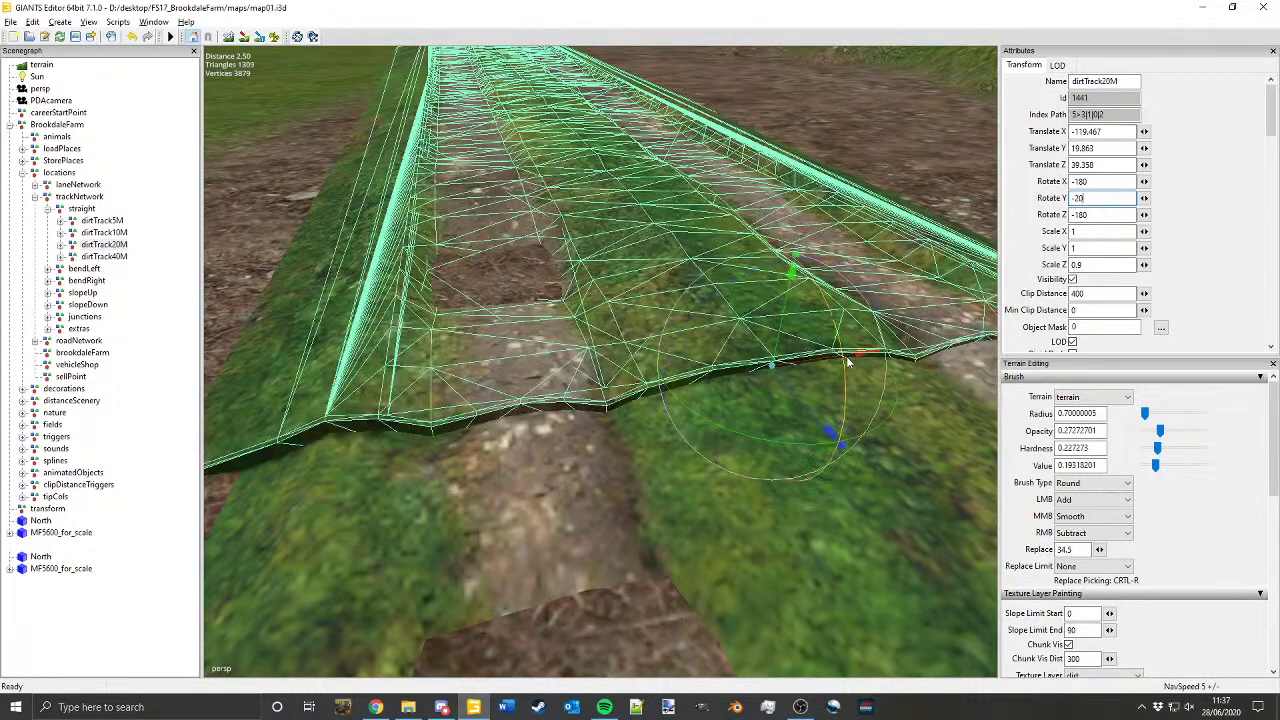
{"action": "left_click_drag", "start_coordinate": [754, 355], "coordinate": [596, 226], "text": "alt"}
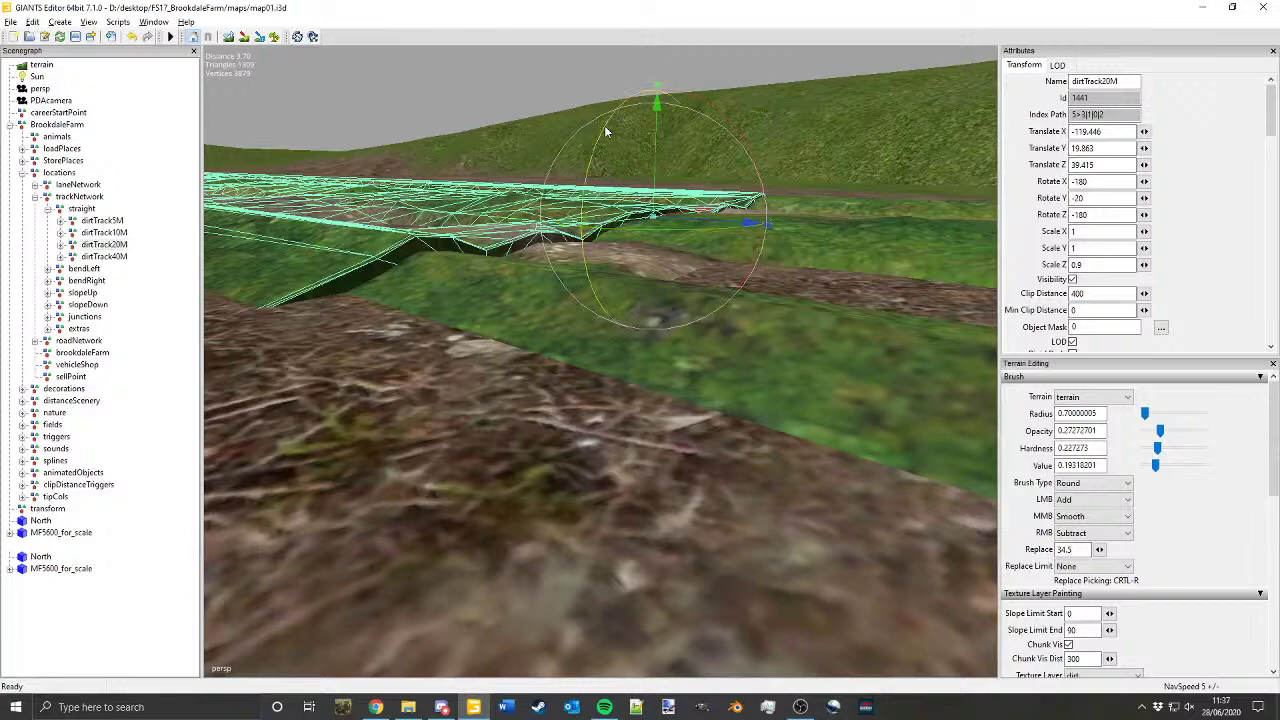
Step: Tilt the straight piece to match the curve's slope, with Rotate Z at 179 and Rotate Y at -20, and lower it slightly
{"action": "left_click_drag", "start_coordinate": [604, 125], "coordinate": [629, 147]}
{"action": "mouse_move", "coordinate": [1102, 217]}
{"action": "left_mouse_down"}
{"action": "mouse_move", "coordinate": [1088, 217]}
{"action": "mouse_move", "coordinate": [1089, 201]}
{"action": "left_mouse_up"}
{"action": "key", "text": "BackSpace"}
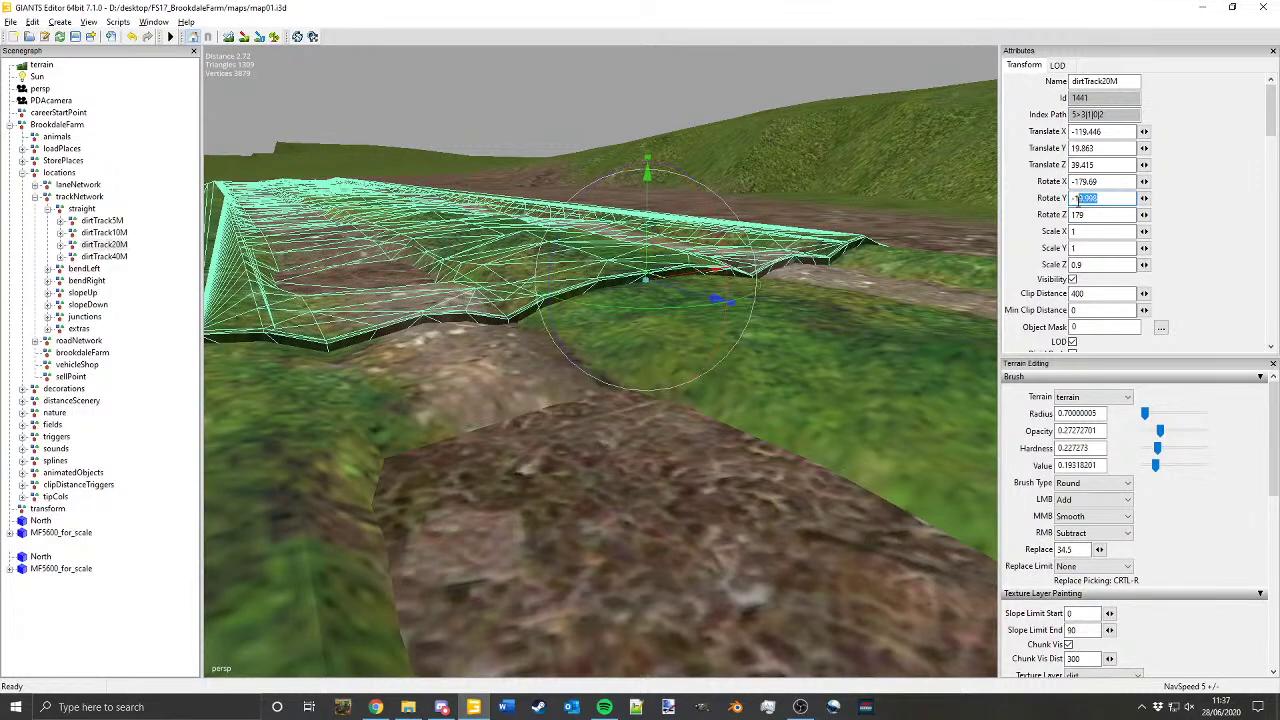
{"action": "type", "text": "-20"}
{"action": "key", "text": "Return"}
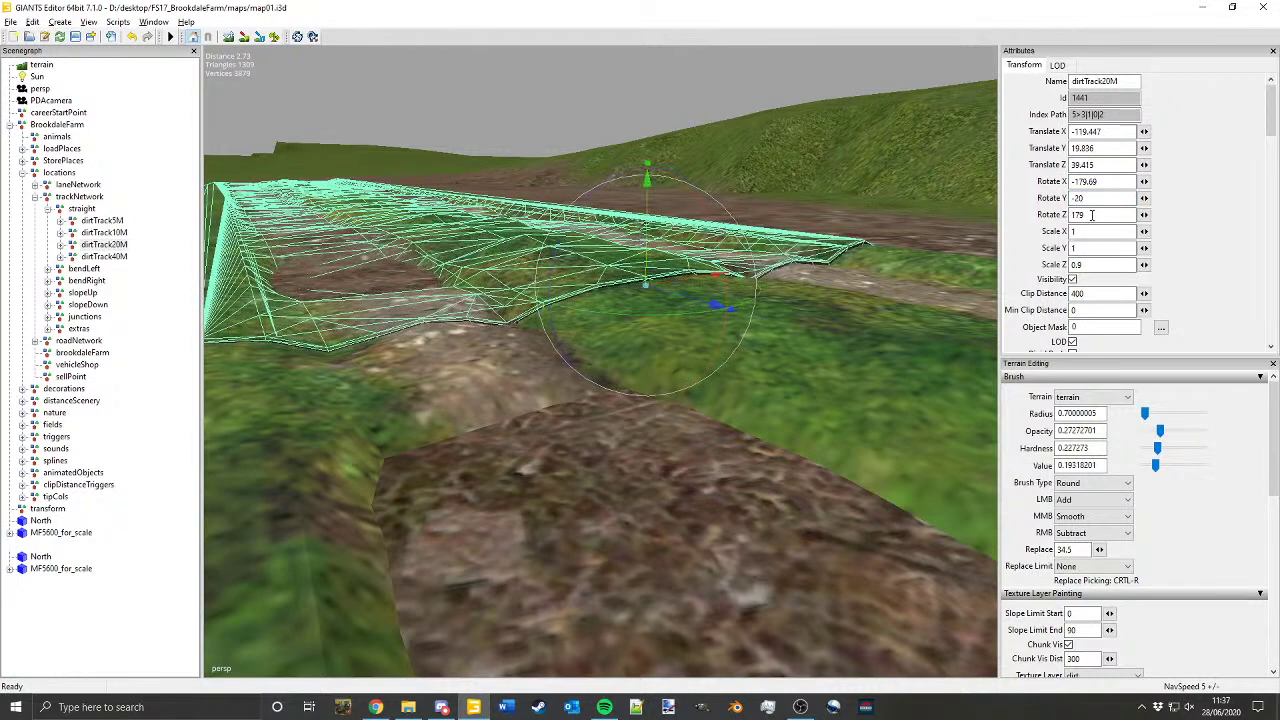
Step: Set the straight piece's Rotate Z to 179.3, then lower and shift it flush with the end of the curve
{"action": "type", "text": "179.5"}
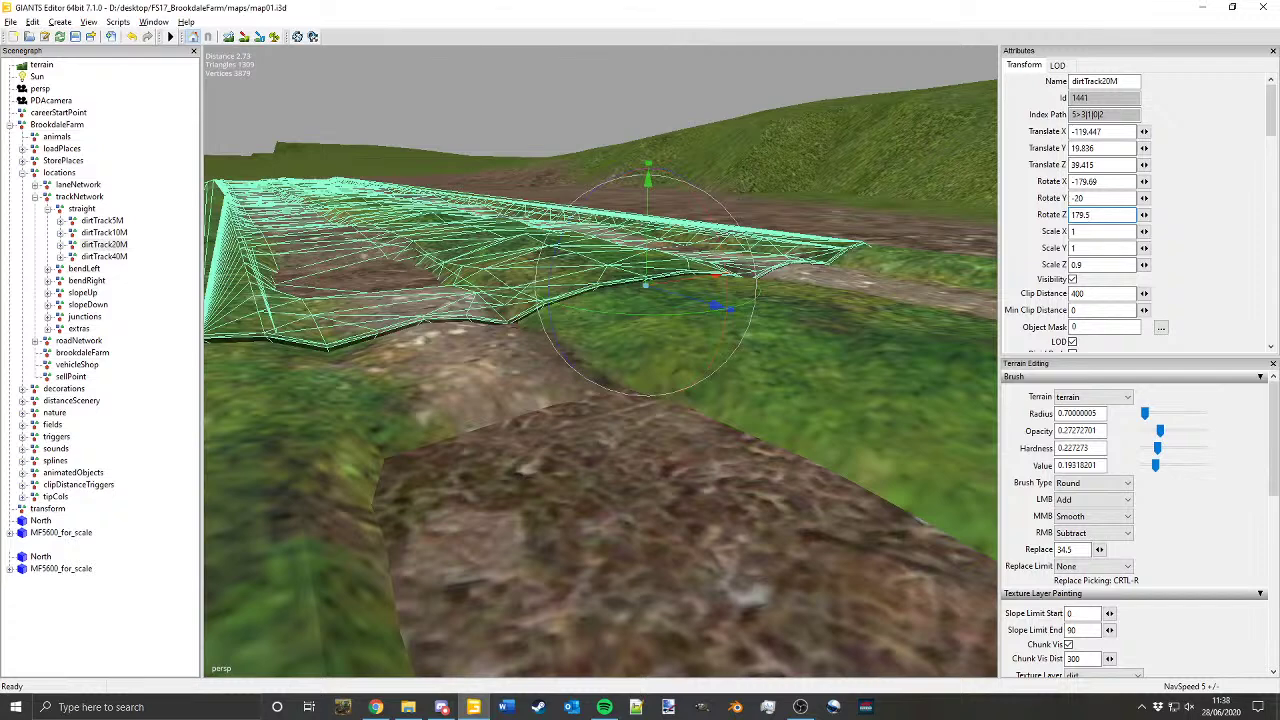
{"action": "key", "text": "BackSpace"}
{"action": "type", "text": "3"}
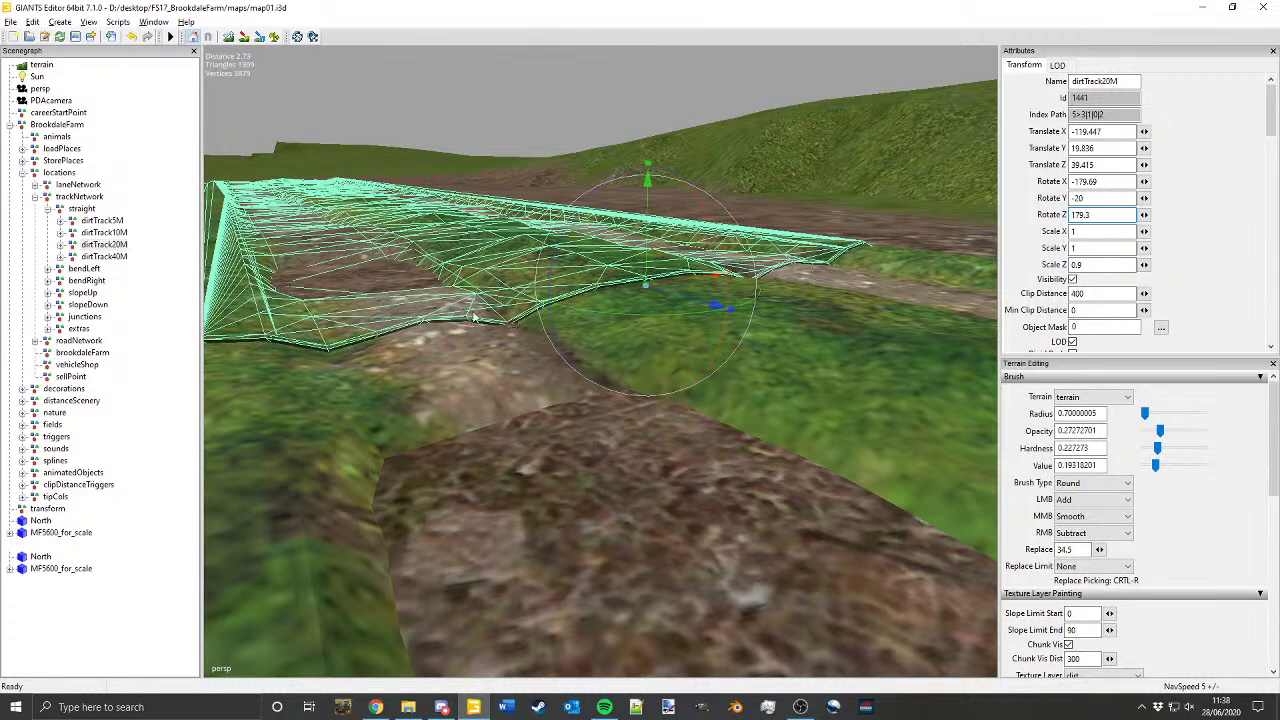
{"action": "left_click_drag", "start_coordinate": [645, 260], "coordinate": [677, 352]}
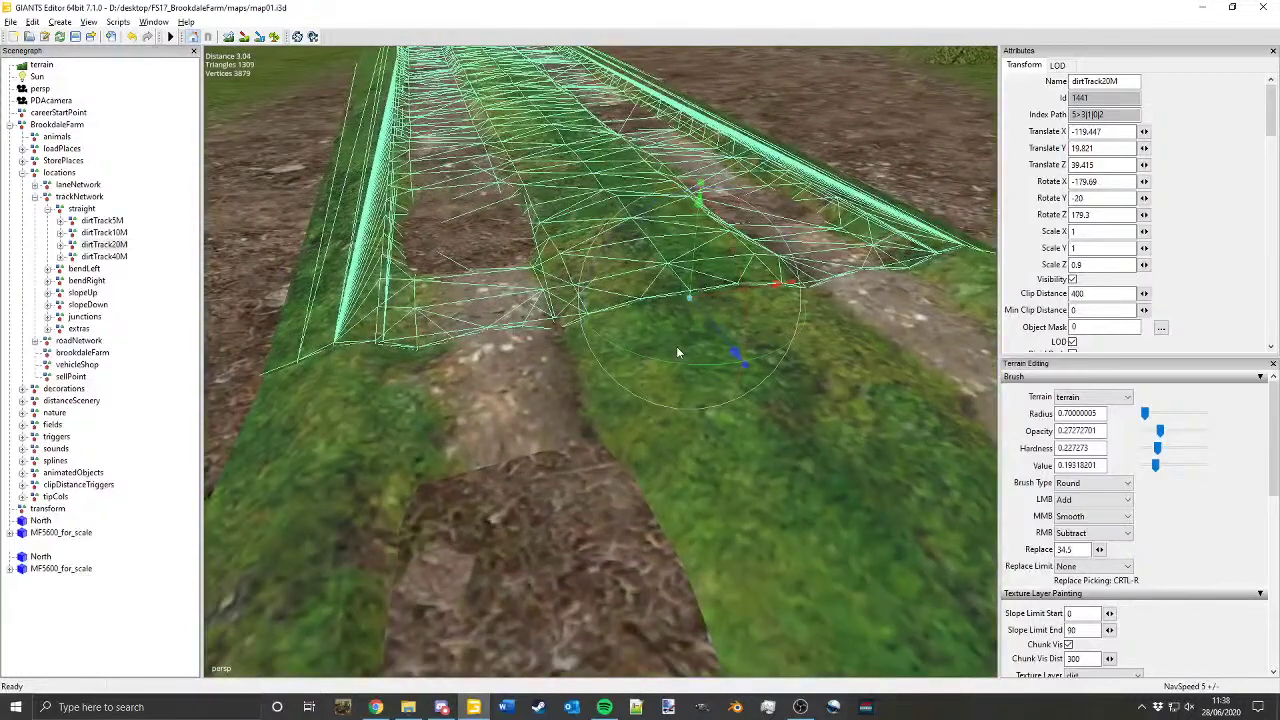
{"action": "left_click_drag", "start_coordinate": [691, 273], "coordinate": [821, 264]}
{"action": "left_click_drag", "start_coordinate": [797, 162], "coordinate": [700, 380]}
Step: Set the straight piece's Rotate X to -179.7 to adjust the height of its far end
{"action": "scroll", "coordinate": [699, 331], "scroll_direction": "down", "scroll_amount": 5}
{"action": "middle_click_drag", "start_coordinate": [700, 380], "coordinate": [811, 411], "text": "alt"}
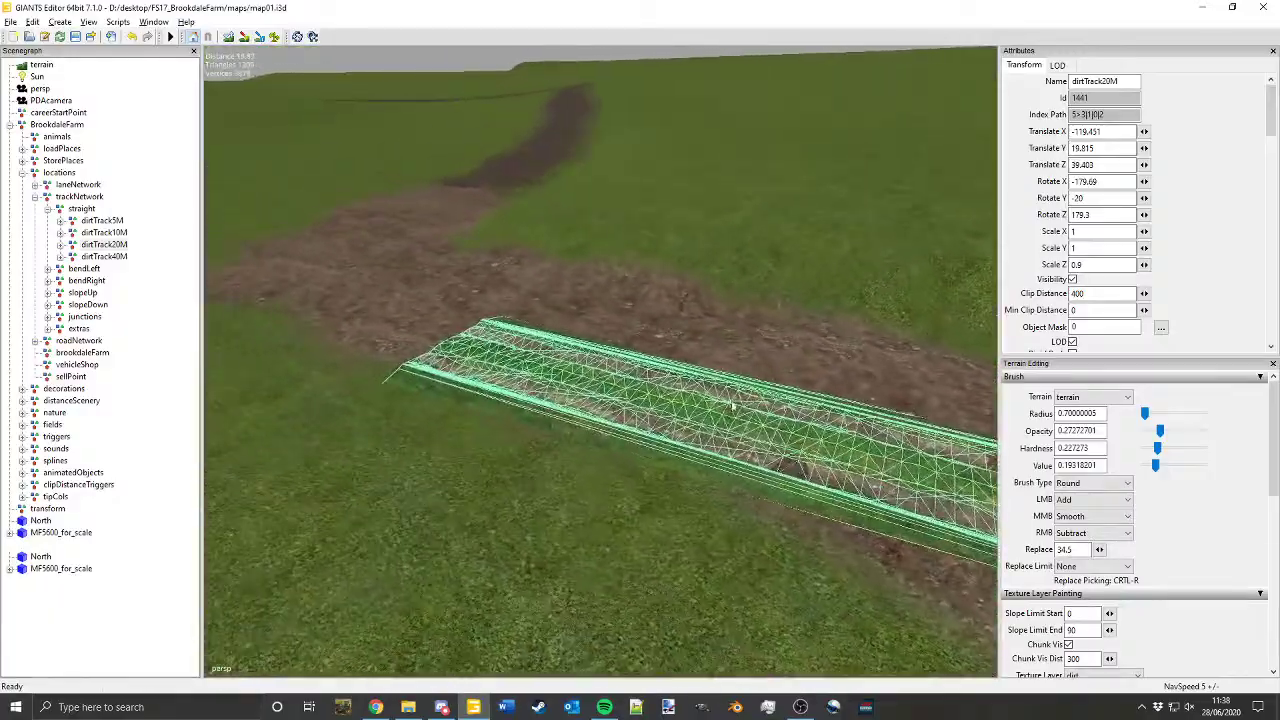
{"action": "left_click_drag", "start_coordinate": [811, 411], "coordinate": [473, 384], "text": "alt"}
{"action": "middle_click_drag", "start_coordinate": [473, 384], "coordinate": [770, 388], "text": "alt"}
{"action": "scroll", "coordinate": [770, 388], "scroll_direction": "up", "scroll_amount": 3}
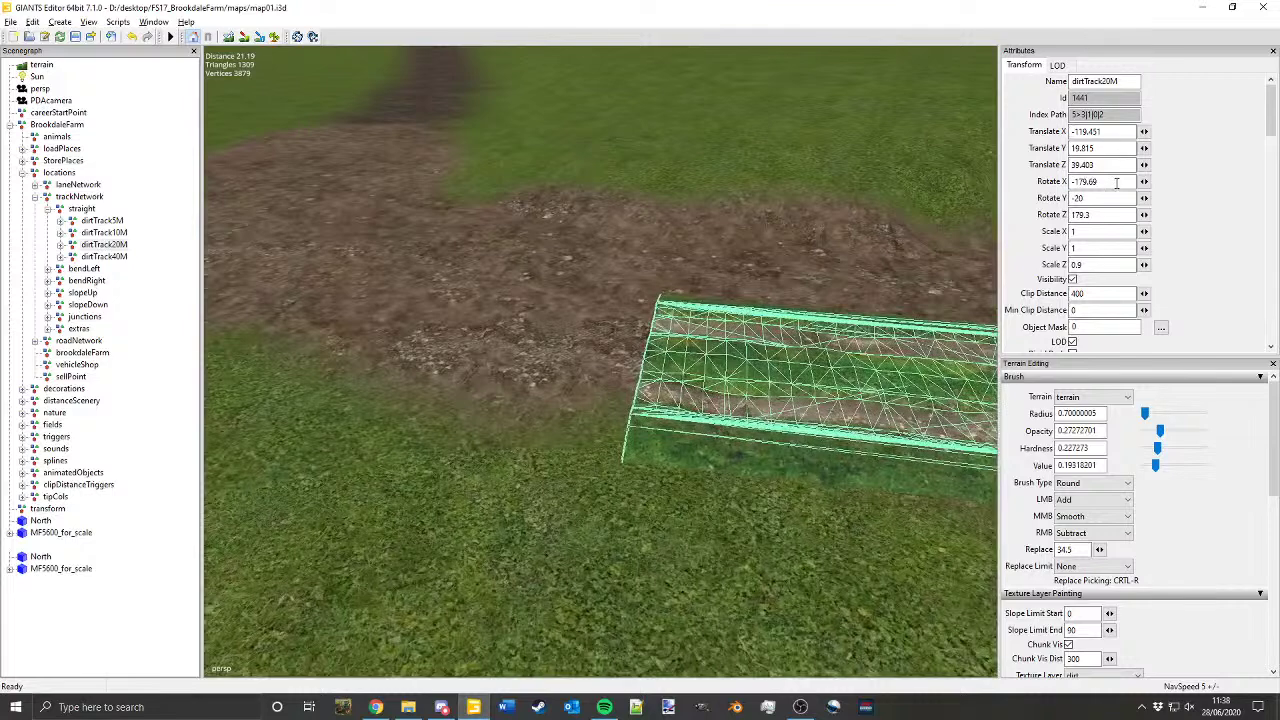
{"action": "type", "text": "7"}
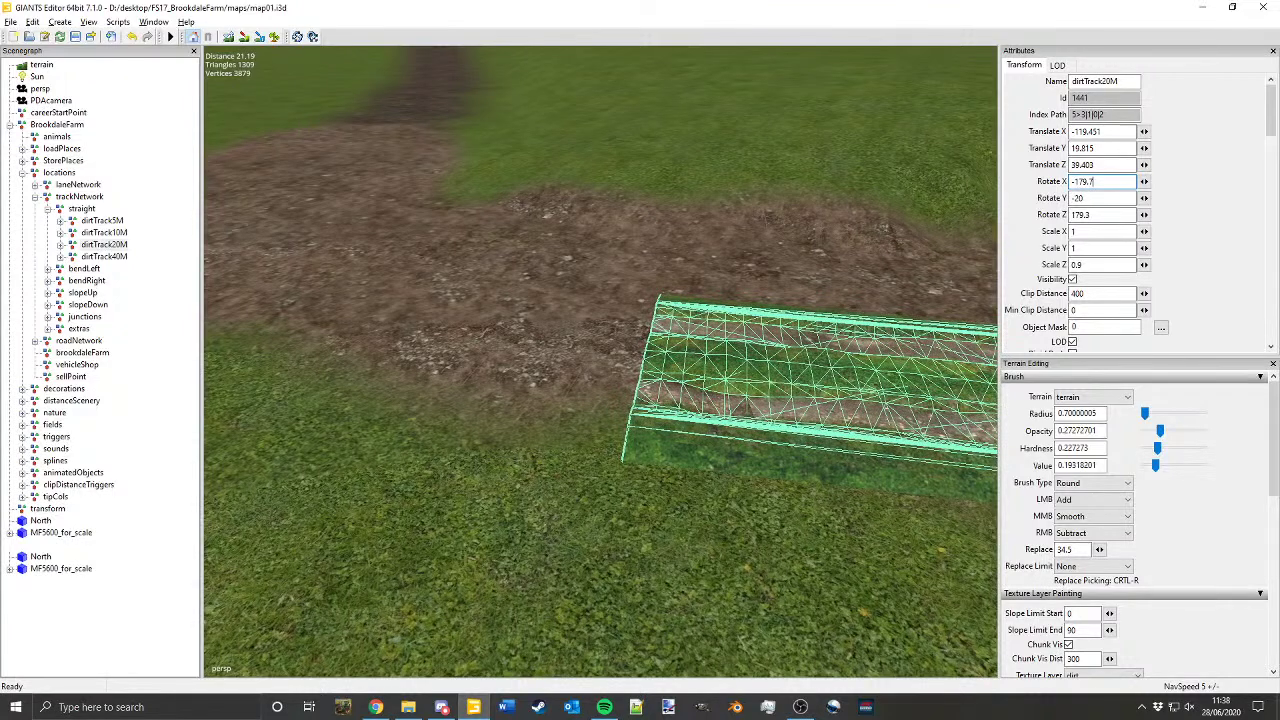
Step: Set the straight track piece's Rotate X to -179.5
{"action": "key", "text": "BackSpace"}
{"action": "type", "text": "5"}
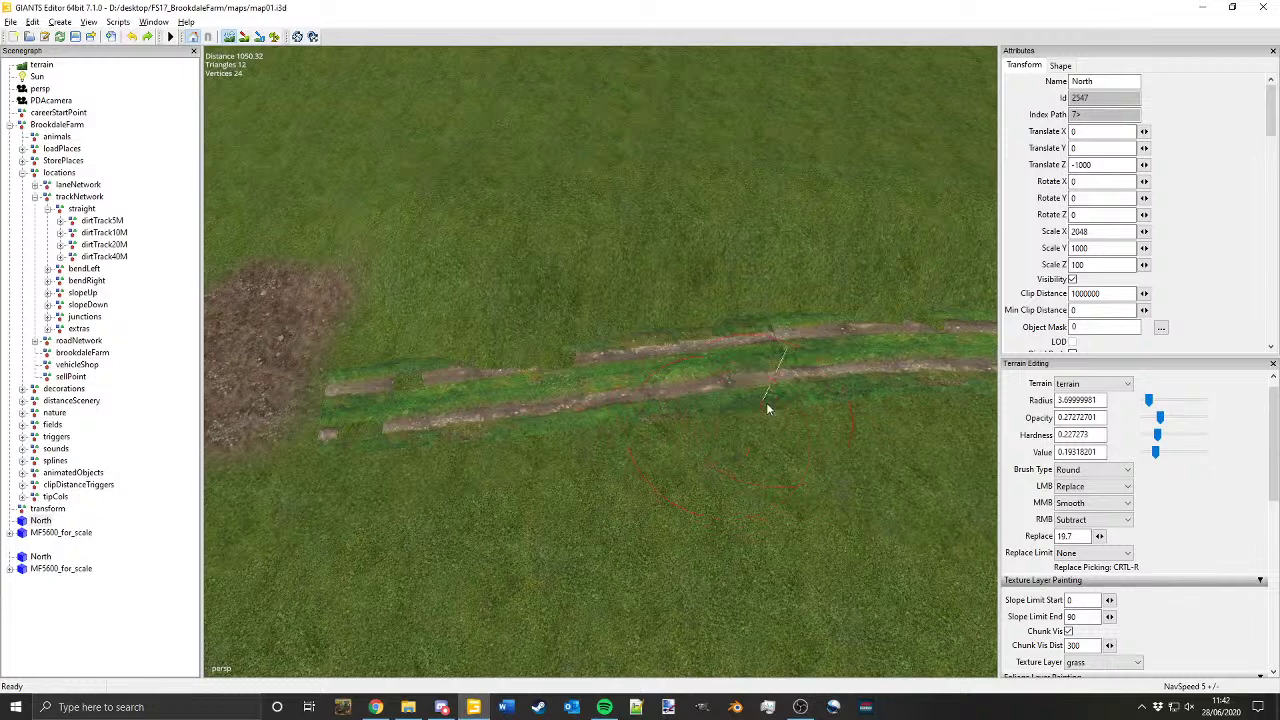
Step: Level the terrain under and beside the placed track to replace height 19.7 with a brush radius of about 3.7
{"action": "left_click_drag", "start_coordinate": [410, 377], "coordinate": [802, 331]}
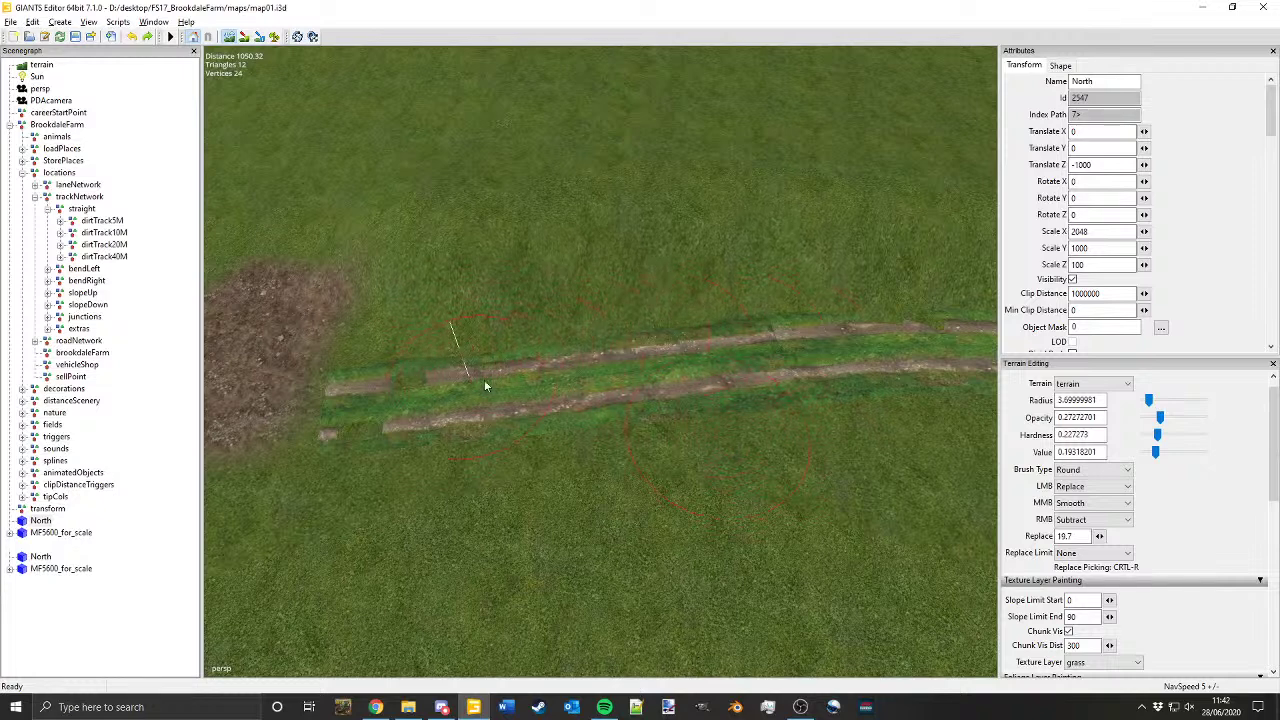
{"action": "left_click_drag", "start_coordinate": [486, 475], "coordinate": [656, 380], "text": "alt"}
{"action": "middle_click_drag", "start_coordinate": [656, 380], "coordinate": [800, 240], "text": "alt"}
{"action": "middle_click_drag", "start_coordinate": [674, 440], "coordinate": [888, 292], "text": "alt"}
{"action": "left_click_drag", "start_coordinate": [888, 292], "coordinate": [950, 368], "text": "alt"}
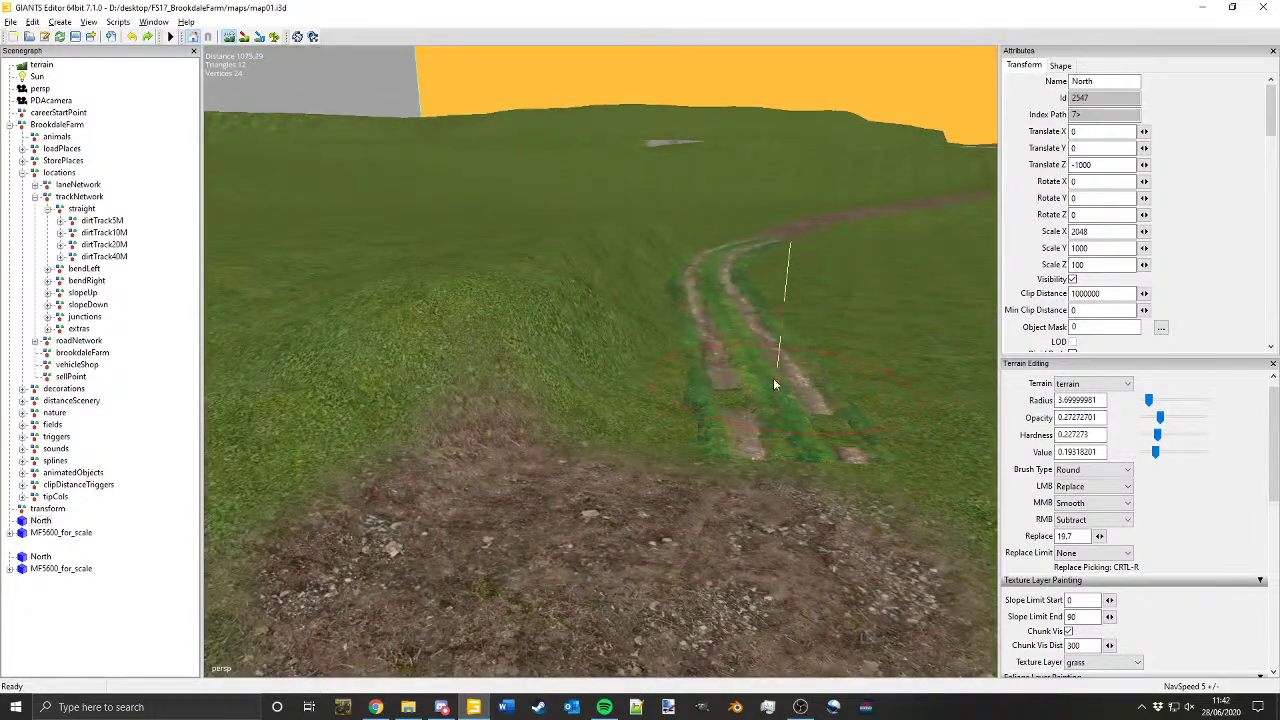
Step: Level the ground along the foot of the bank beside the track, using a smaller brush radius of about 1.2
{"action": "middle_click_drag", "start_coordinate": [765, 366], "coordinate": [743, 453], "text": "alt"}
{"action": "scroll", "coordinate": [743, 457], "scroll_direction": "down", "scroll_amount": 5}
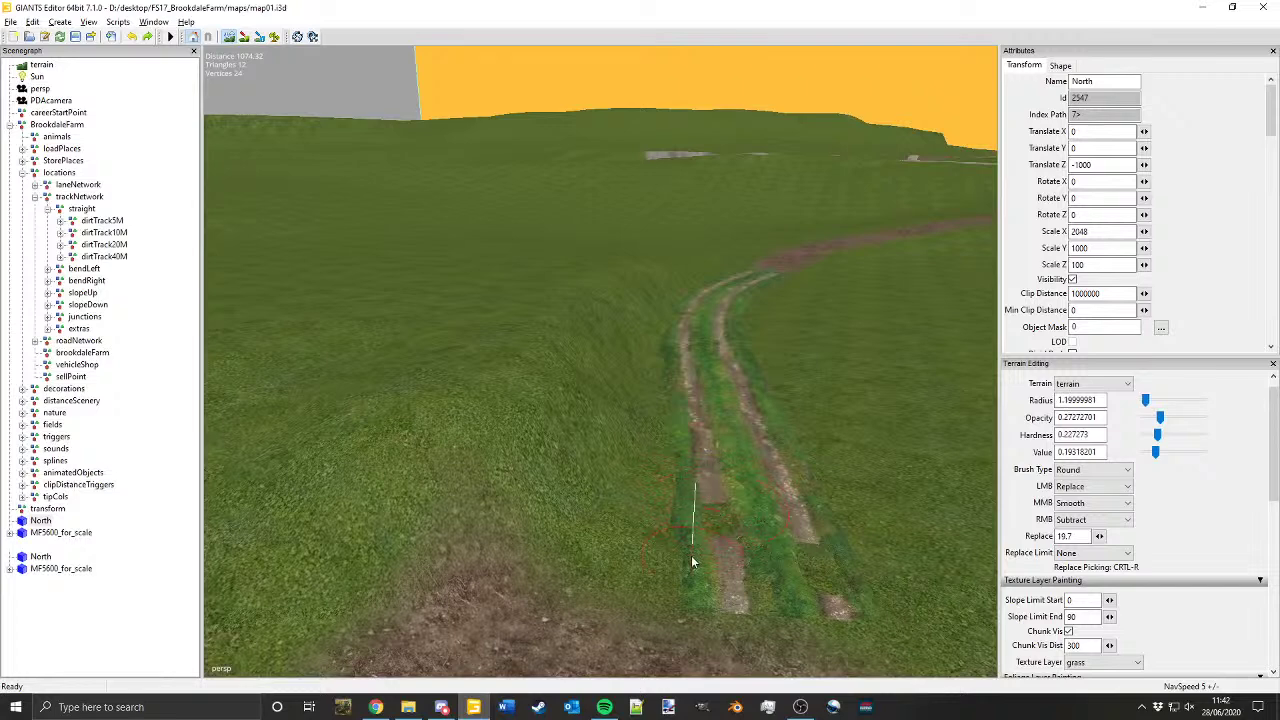
{"action": "middle_click_drag", "start_coordinate": [665, 337], "coordinate": [636, 435], "text": "alt"}
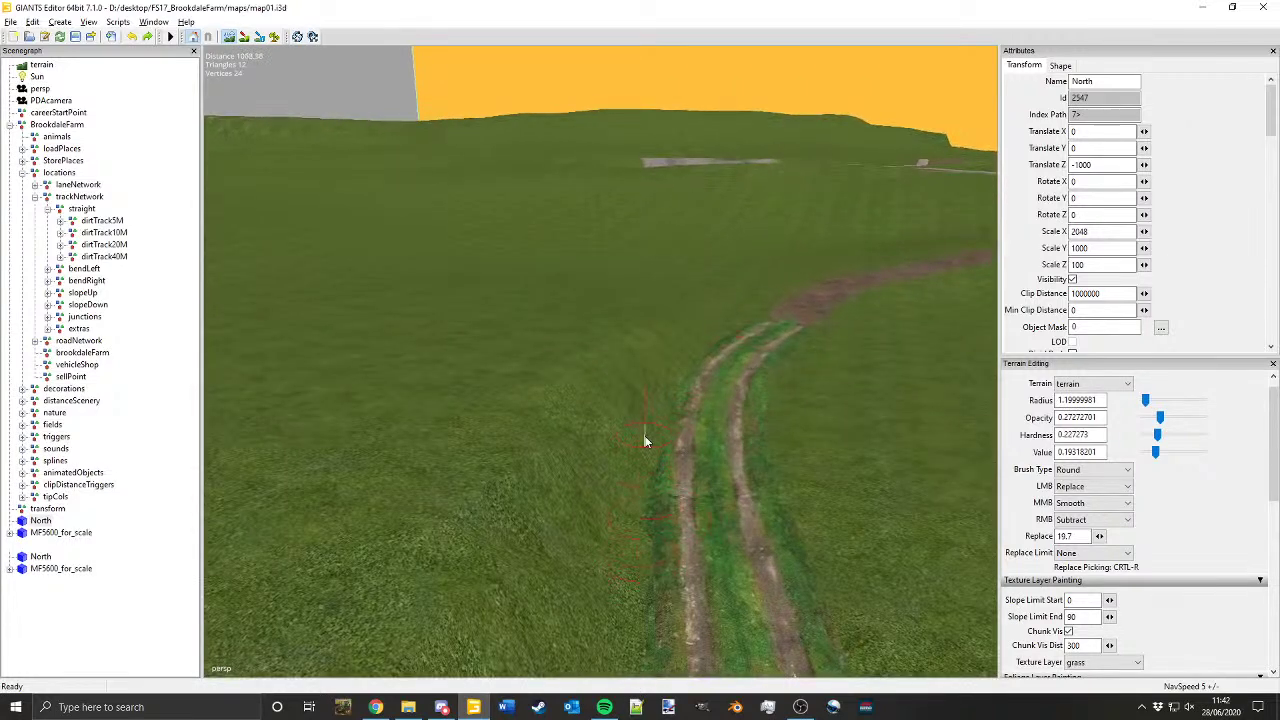
{"action": "middle_click_drag", "start_coordinate": [671, 409], "coordinate": [571, 522], "text": "alt"}
{"action": "left_click_drag", "start_coordinate": [571, 522], "coordinate": [690, 420], "text": "alt"}
{"action": "middle_click_drag", "start_coordinate": [690, 420], "coordinate": [600, 487], "text": "alt"}
Step: Flatten the terrain along the bank side of the curve with a brush radius of about 1.95
{"action": "left_click_drag", "start_coordinate": [604, 484], "coordinate": [635, 449], "text": "alt"}
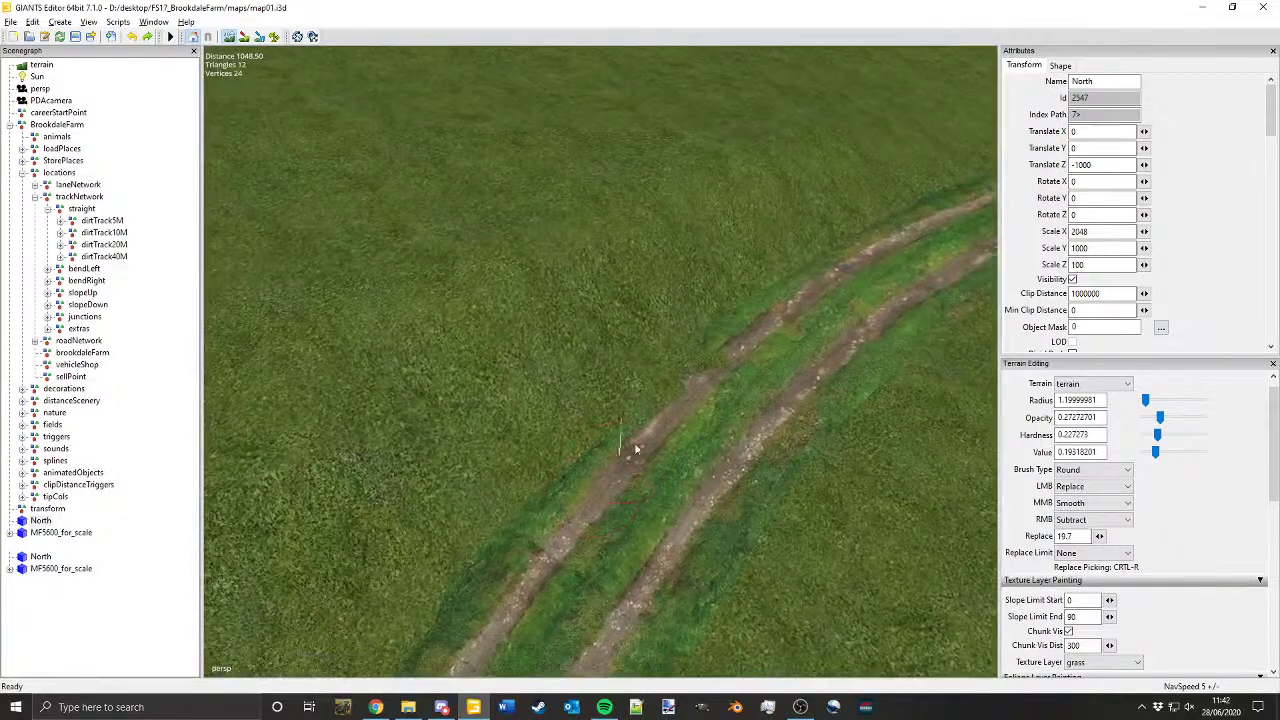
{"action": "scroll", "coordinate": [636, 449], "scroll_direction": "up", "scroll_amount": 3}
{"action": "mouse_move", "coordinate": [685, 399]}
{"action": "left_mouse_down"}
{"action": "mouse_move", "coordinate": [671, 377]}
{"action": "mouse_move", "coordinate": [580, 437]}
{"action": "mouse_move", "coordinate": [506, 388]}
{"action": "left_mouse_up"}
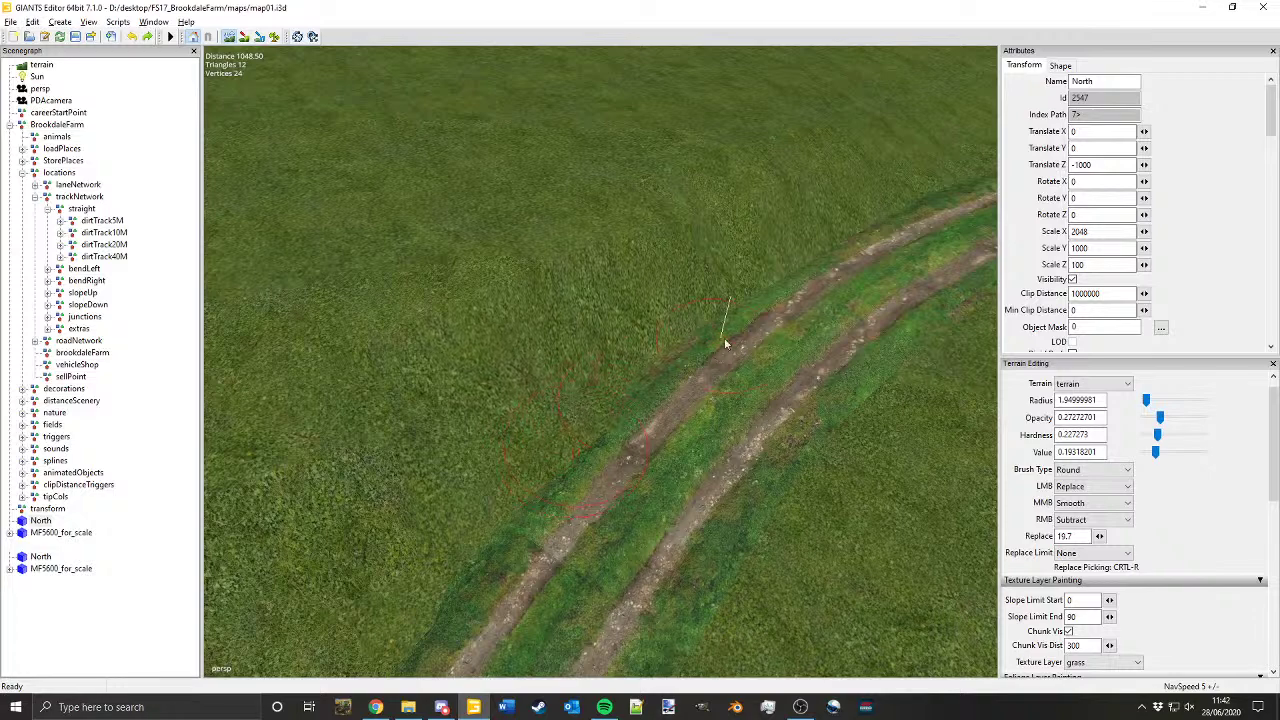
{"action": "mouse_move", "coordinate": [836, 240]}
{"action": "middle_mouse_down", "text": "alt"}
{"action": "mouse_move", "coordinate": [620, 515]}
{"action": "mouse_move", "coordinate": [540, 552]}
{"action": "middle_mouse_up", "text": "alt"}
{"action": "left_click_drag", "start_coordinate": [540, 552], "coordinate": [496, 610], "text": "alt"}
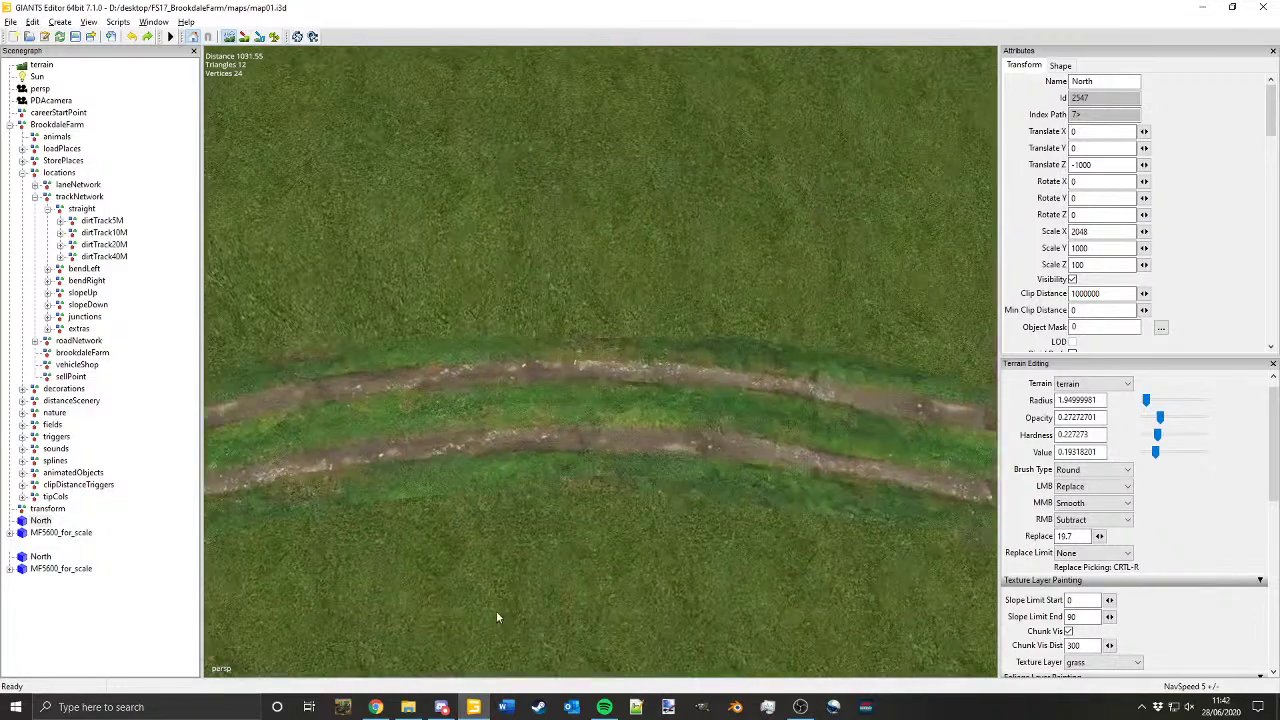
Step: Set the primary brush action to Add and shape the ground along the curve's open side, using radii of about 3.95 and 2.95
{"action": "middle_click_drag", "start_coordinate": [496, 610], "coordinate": [737, 373], "text": "alt"}
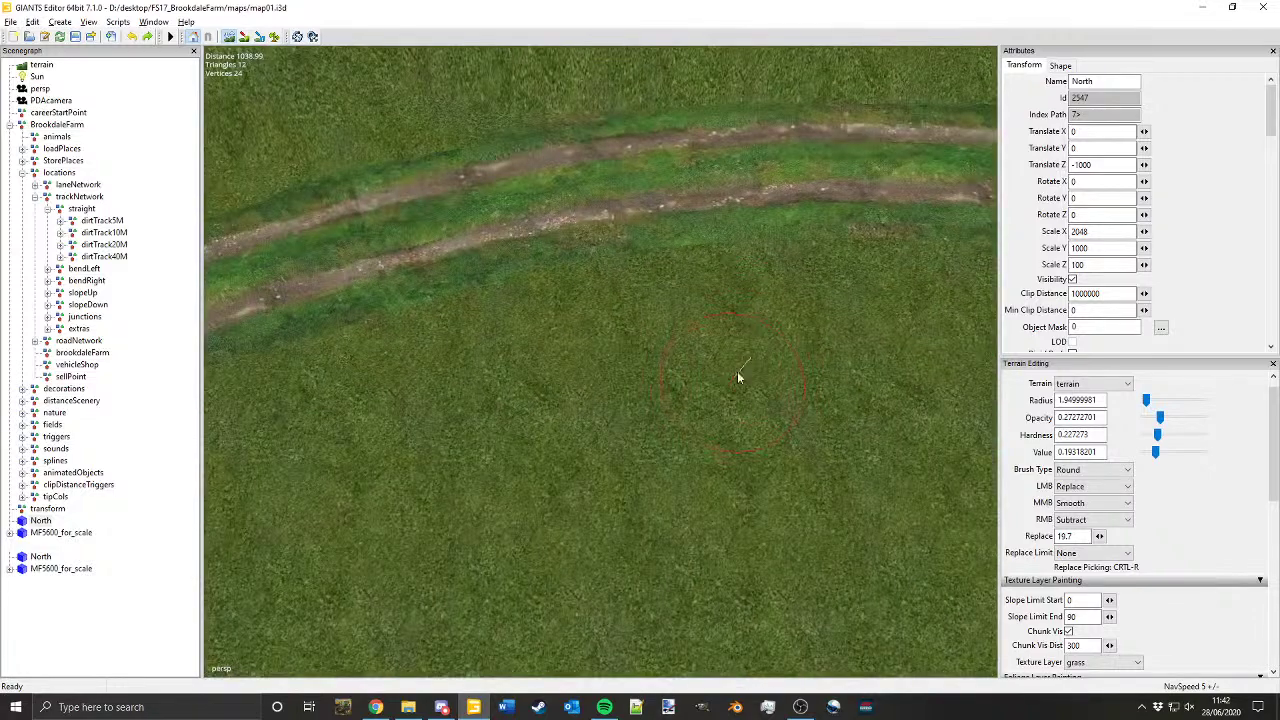
{"action": "left_click", "coordinate": [1092, 486]}
{"action": "left_click", "coordinate": [1080, 503]}
{"action": "mouse_move", "coordinate": [742, 300]}
{"action": "middle_mouse_down", "text": "alt"}
{"action": "mouse_move", "coordinate": [697, 320]}
{"action": "mouse_move", "coordinate": [688, 343]}
{"action": "middle_mouse_up", "text": "alt"}
{"action": "scroll", "coordinate": [688, 343], "scroll_direction": "up", "scroll_amount": 2}
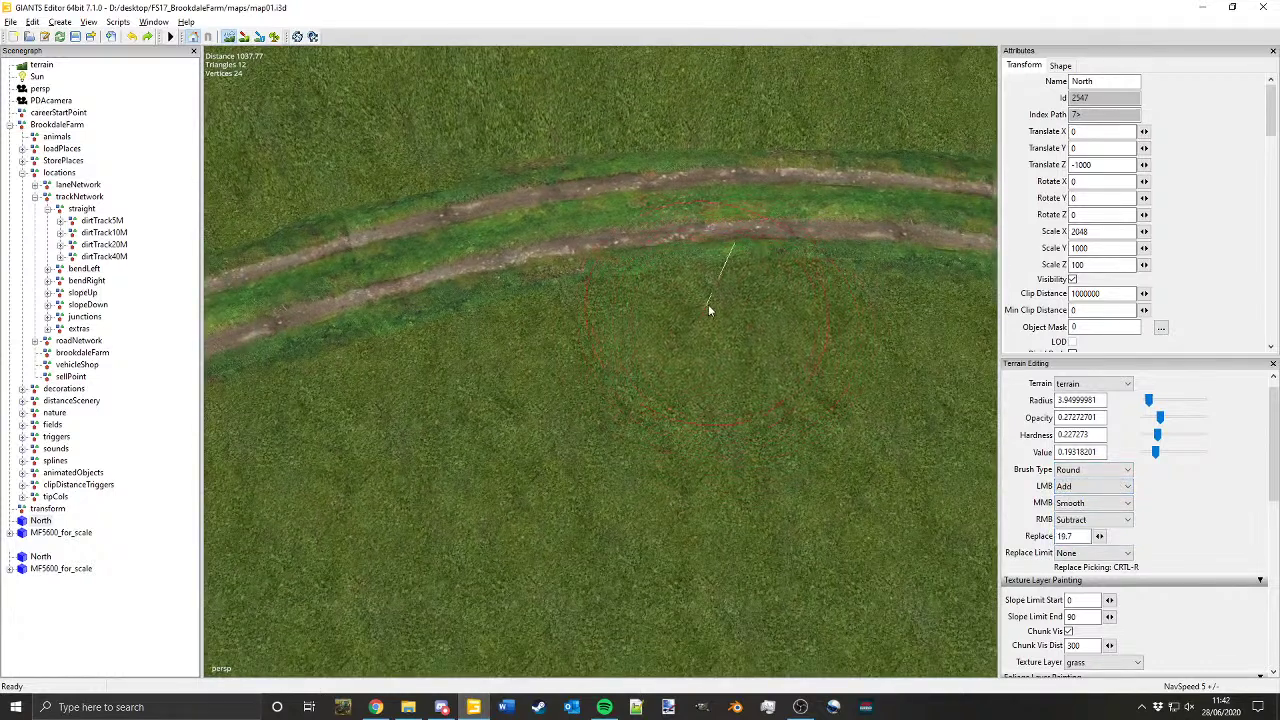
{"action": "mouse_move", "coordinate": [708, 304]}
{"action": "left_mouse_down", "text": "alt"}
{"action": "mouse_move", "coordinate": [684, 336]}
{"action": "mouse_move", "coordinate": [640, 346]}
{"action": "left_mouse_up", "text": "alt"}
{"action": "middle_click_drag", "start_coordinate": [752, 361], "coordinate": [686, 374], "text": "alt"}
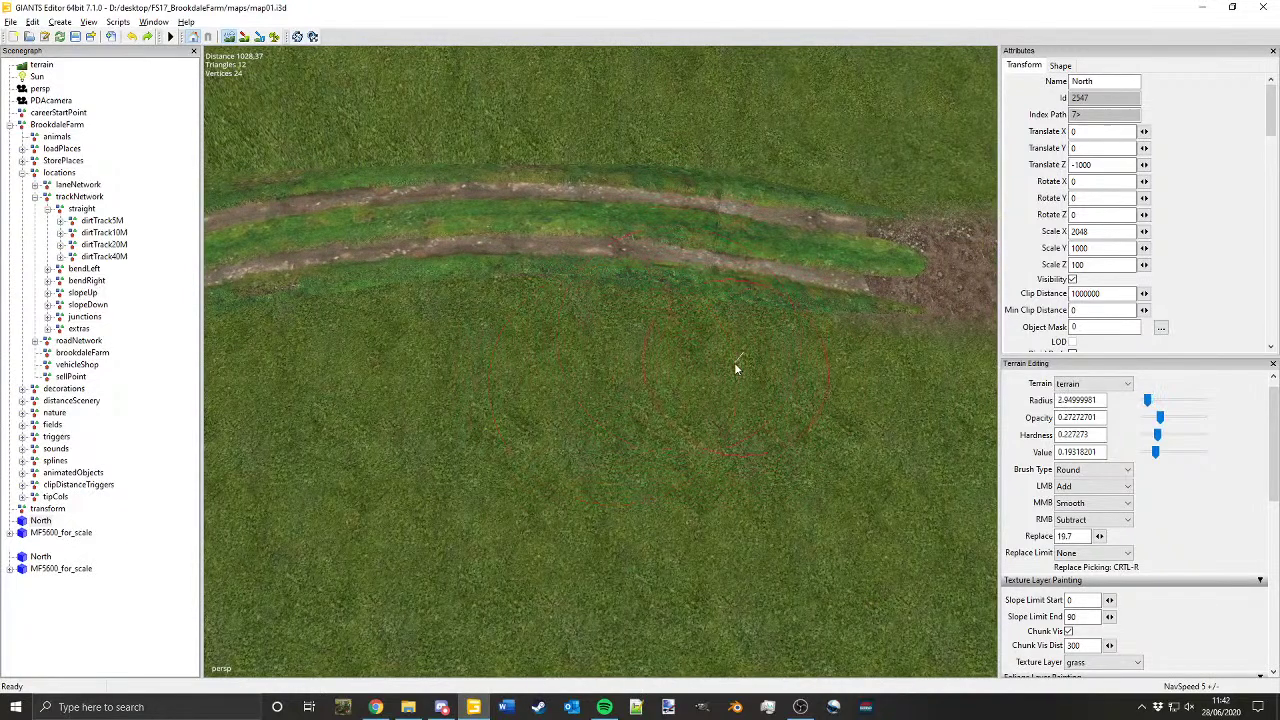
Step: Blend the ground against the open-side edge where the track pieces join, with a brush radius of about 4.45
{"action": "middle_click_drag", "start_coordinate": [450, 382], "coordinate": [706, 338], "text": "alt"}
{"action": "left_click_drag", "start_coordinate": [706, 338], "coordinate": [562, 345], "text": "alt"}
{"action": "scroll", "coordinate": [562, 345], "scroll_direction": "up", "scroll_amount": 1}
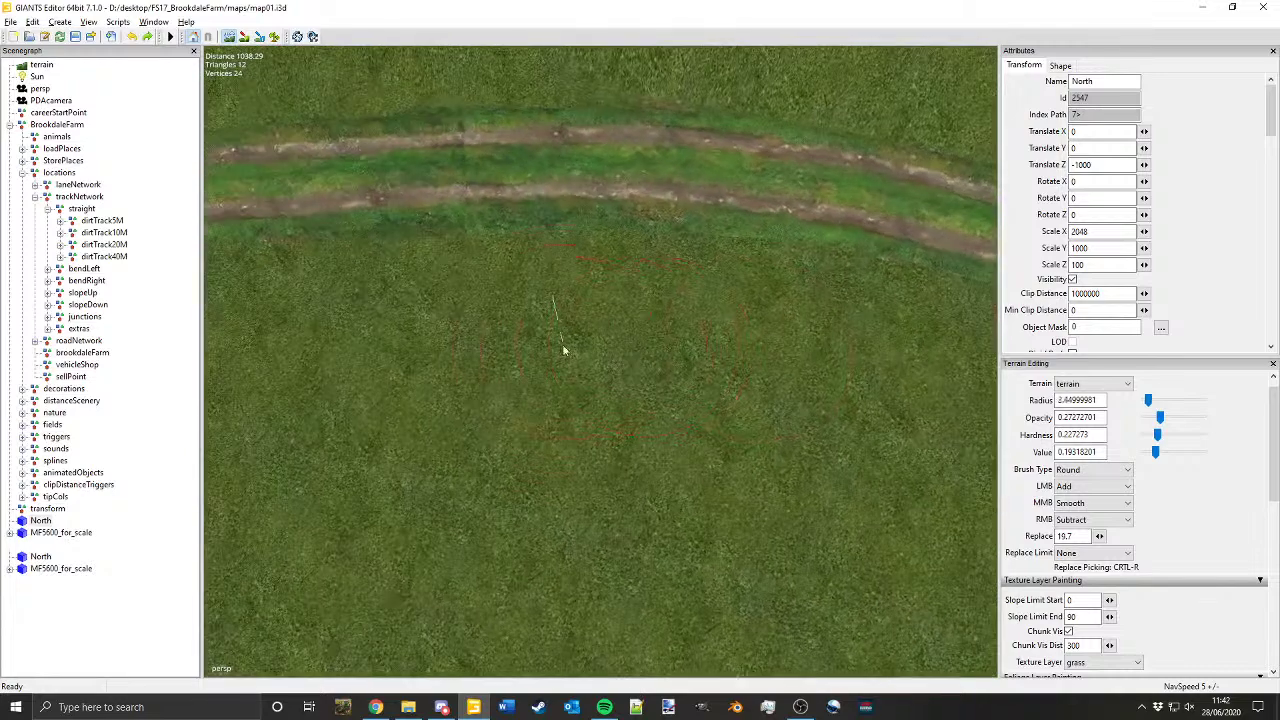
{"action": "middle_click_drag", "start_coordinate": [498, 367], "coordinate": [619, 363], "text": "alt"}
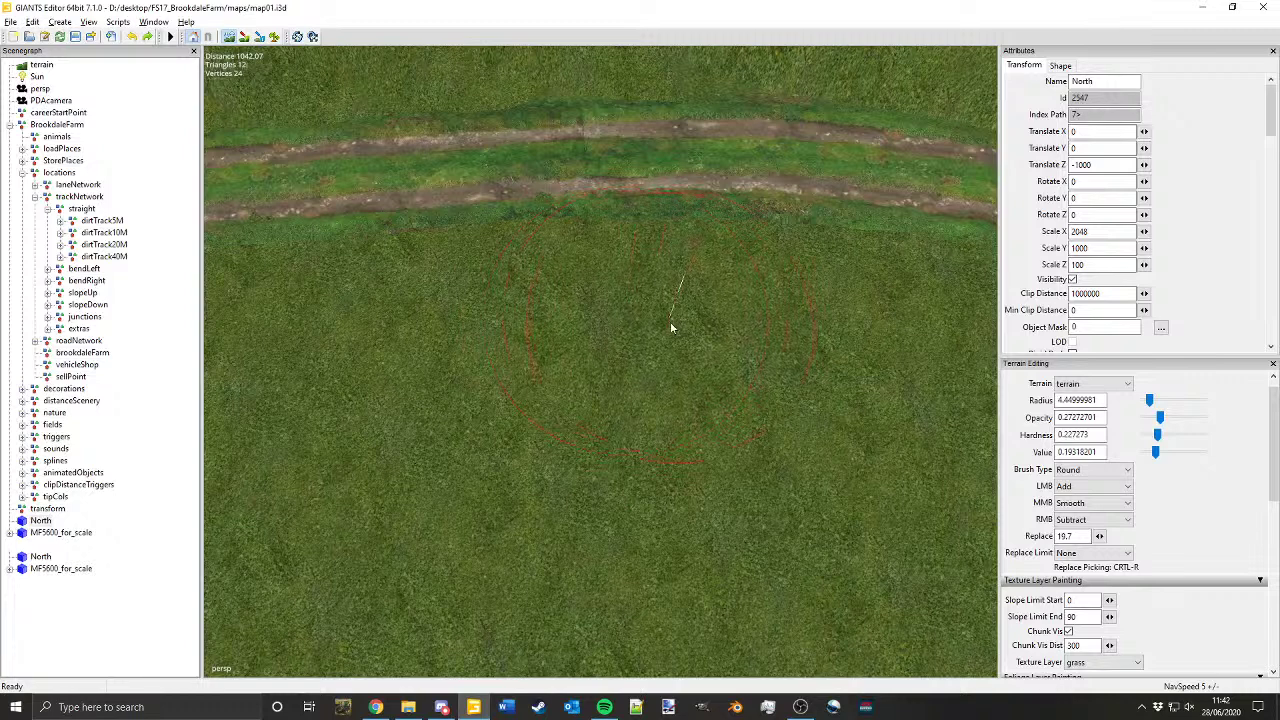
{"action": "middle_click_drag", "start_coordinate": [669, 322], "coordinate": [699, 438], "text": "alt"}
{"action": "scroll", "coordinate": [687, 357], "scroll_direction": "down", "scroll_amount": 2}
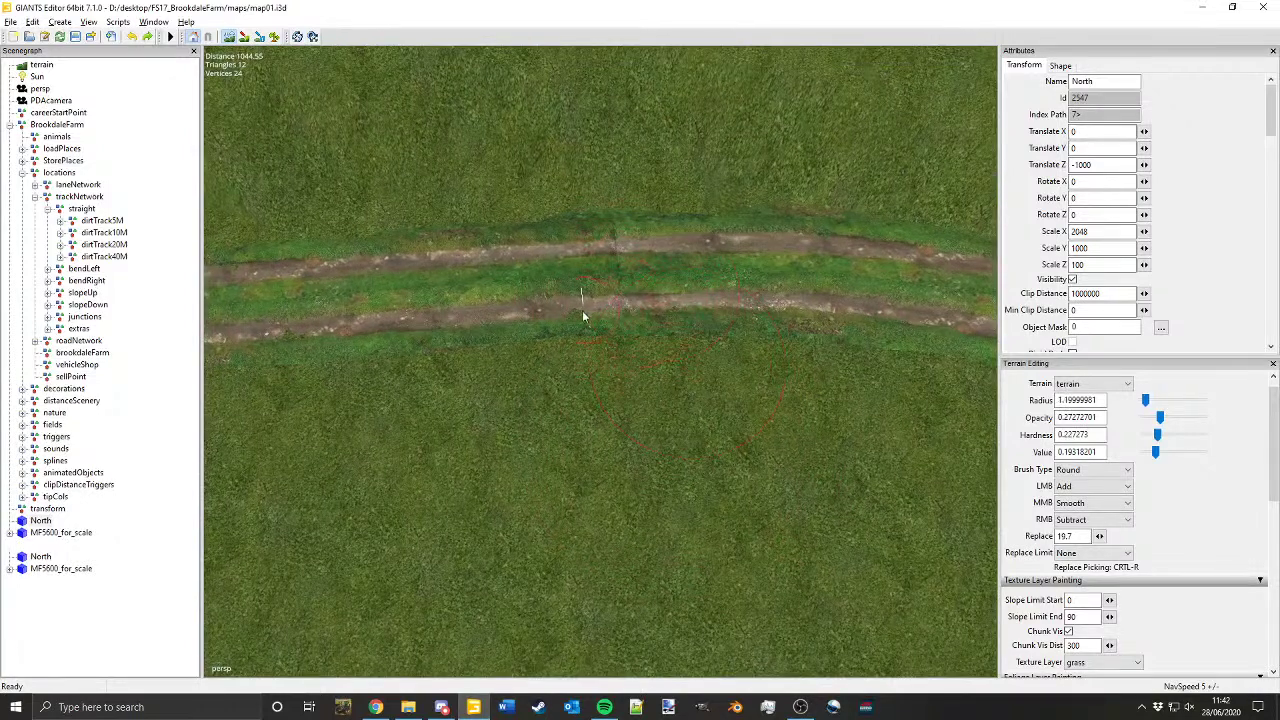
Step: Reshape the terrain around the straight end near the dirt patch so no ground pokes through the track
{"action": "middle_click_drag", "start_coordinate": [548, 371], "coordinate": [686, 331], "text": "alt"}
{"action": "scroll", "coordinate": [686, 331], "scroll_direction": "up", "scroll_amount": 1}
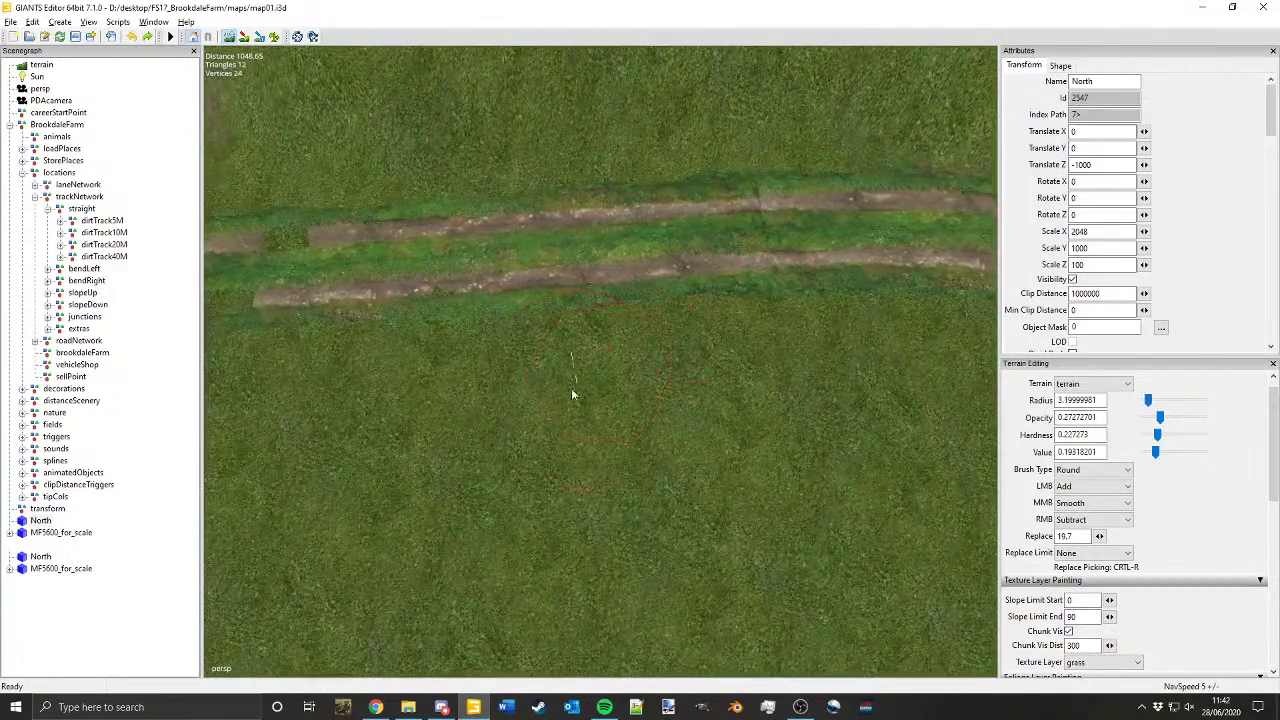
{"action": "scroll", "coordinate": [529, 421], "scroll_direction": "up", "scroll_amount": 4}
{"action": "middle_click_drag", "start_coordinate": [540, 356], "coordinate": [686, 356], "text": "alt"}
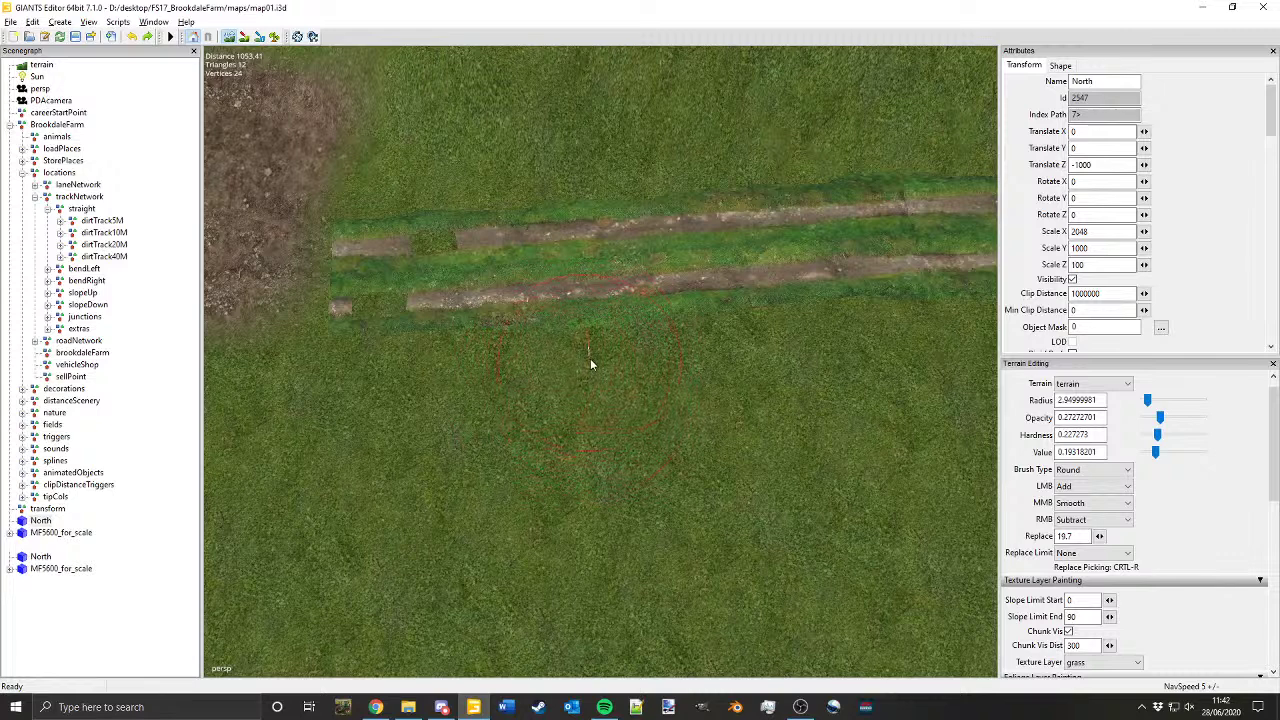
{"action": "middle_click_drag", "start_coordinate": [447, 366], "coordinate": [613, 377], "text": "alt"}
{"action": "mouse_move", "coordinate": [585, 307]}
{"action": "left_mouse_down"}
{"action": "mouse_move", "coordinate": [628, 297]}
{"action": "mouse_move", "coordinate": [591, 310]}
{"action": "left_mouse_up"}
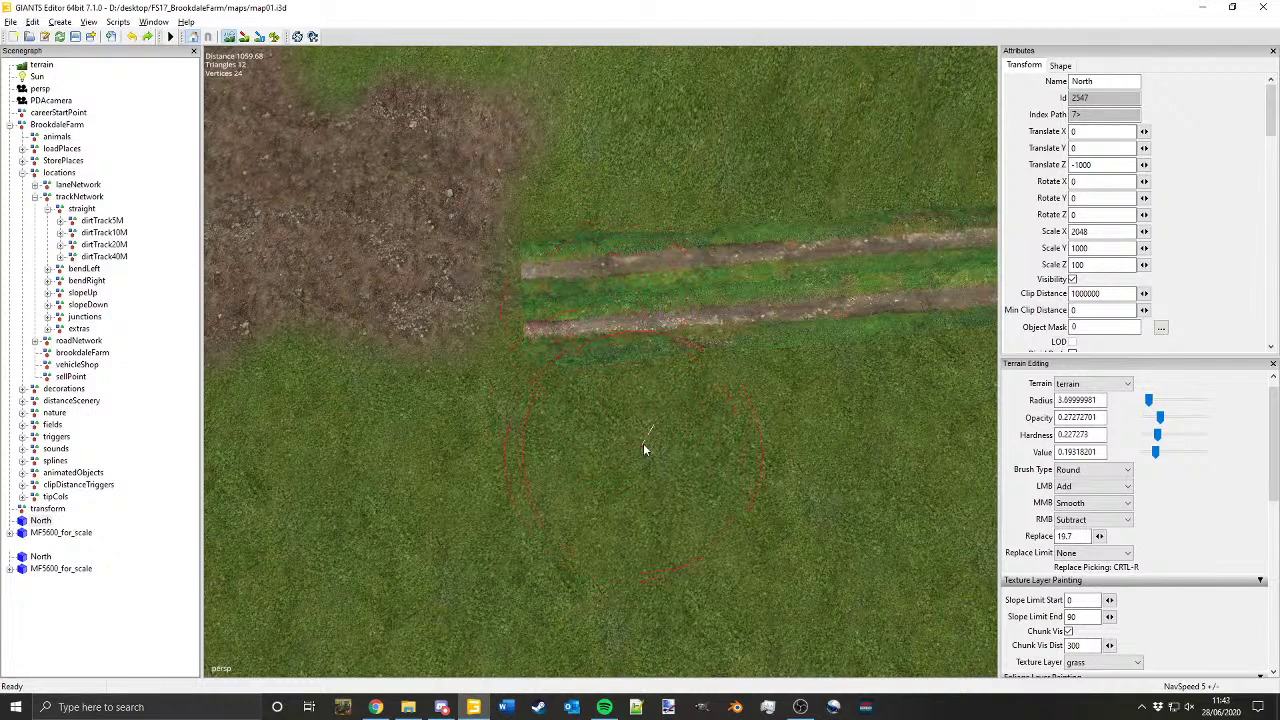
{"action": "middle_click_drag", "start_coordinate": [613, 430], "coordinate": [458, 430], "text": "alt"}
{"action": "left_click_drag", "start_coordinate": [533, 415], "coordinate": [674, 397], "text": "alt"}
{"action": "middle_click_drag", "start_coordinate": [674, 397], "coordinate": [733, 242], "text": "alt"}
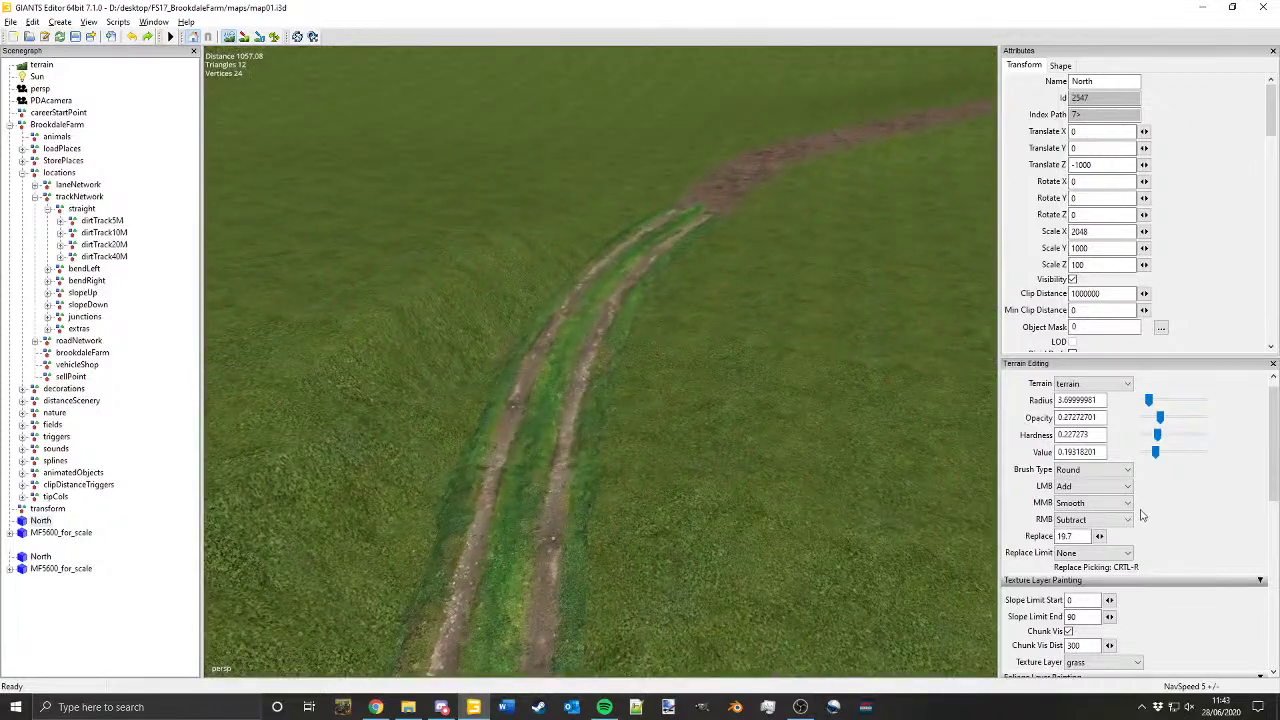
{"action": "left_click", "coordinate": [1092, 663]}
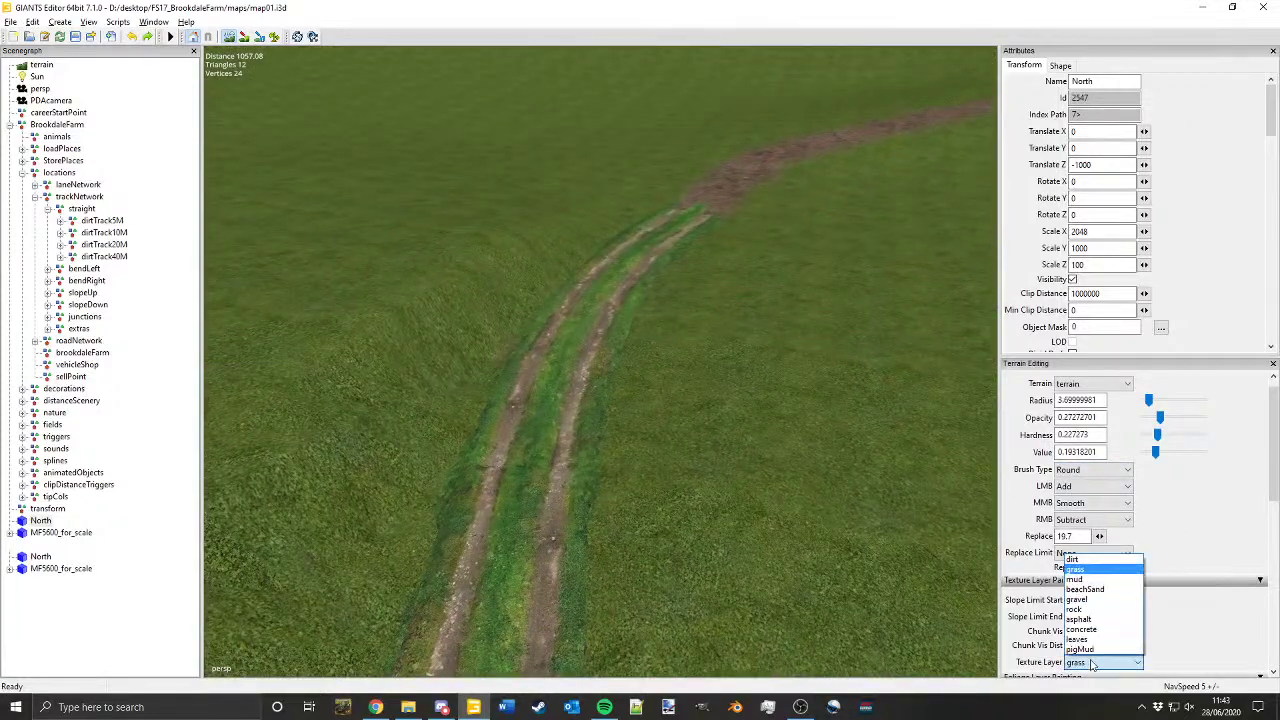
{"action": "left_click", "coordinate": [1080, 560]}
{"action": "scroll", "coordinate": [797, 328], "scroll_direction": "down", "scroll_amount": 7}
{"action": "middle_click_drag", "start_coordinate": [797, 328], "coordinate": [540, 473], "text": "alt"}
{"action": "mouse_move", "coordinate": [540, 473]}
{"action": "left_mouse_down", "text": "alt"}
{"action": "mouse_move", "coordinate": [593, 230]}
{"action": "mouse_move", "coordinate": [290, 250]}
{"action": "mouse_move", "coordinate": [335, 268]}
{"action": "left_mouse_up", "text": "alt"}
{"action": "middle_click_drag", "start_coordinate": [708, 471], "coordinate": [525, 380], "text": "alt"}
Step: Choose the rock texture layer and switch to terrain texture painting with a brush radius of about 1.7
{"action": "left_click", "coordinate": [1086, 662]}
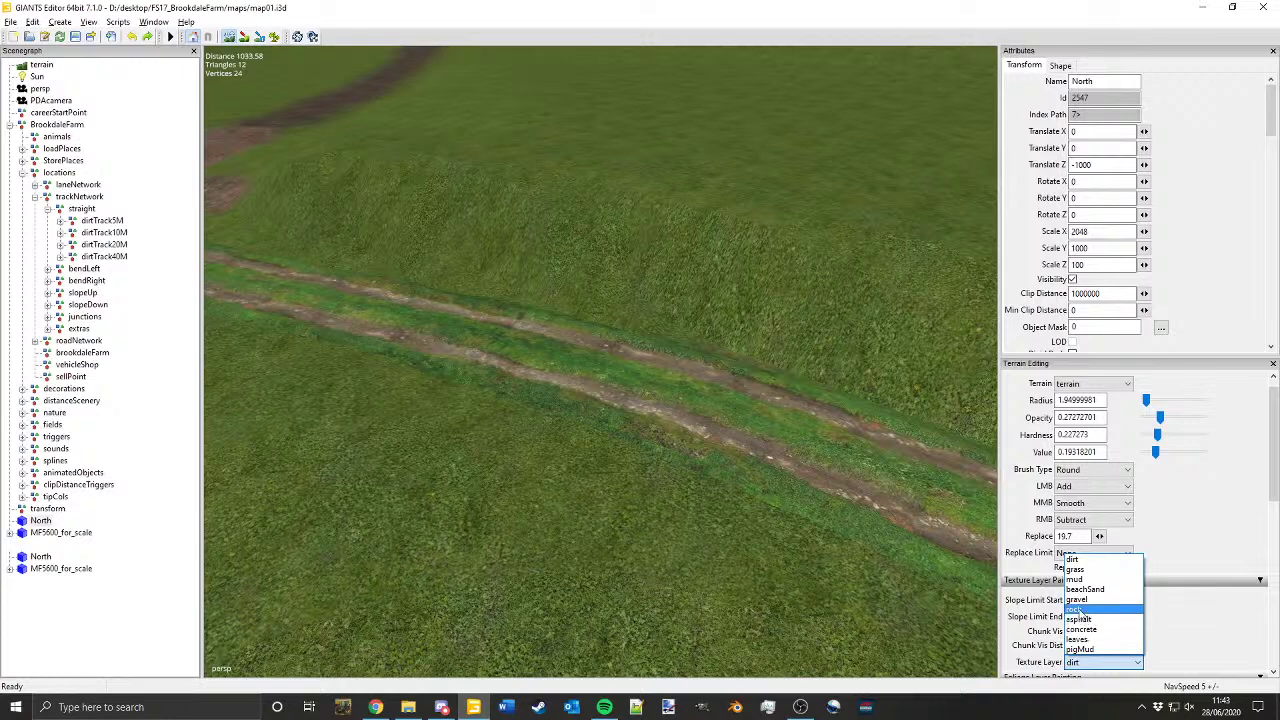
{"action": "left_click", "coordinate": [1079, 611]}
{"action": "mouse_move", "coordinate": [777, 398]}
{"action": "left_mouse_down", "text": "alt"}
{"action": "mouse_move", "coordinate": [661, 372]}
{"action": "mouse_move", "coordinate": [680, 364]}
{"action": "left_mouse_up", "text": "alt"}
{"action": "scroll", "coordinate": [780, 386], "scroll_direction": "down", "scroll_amount": 1}
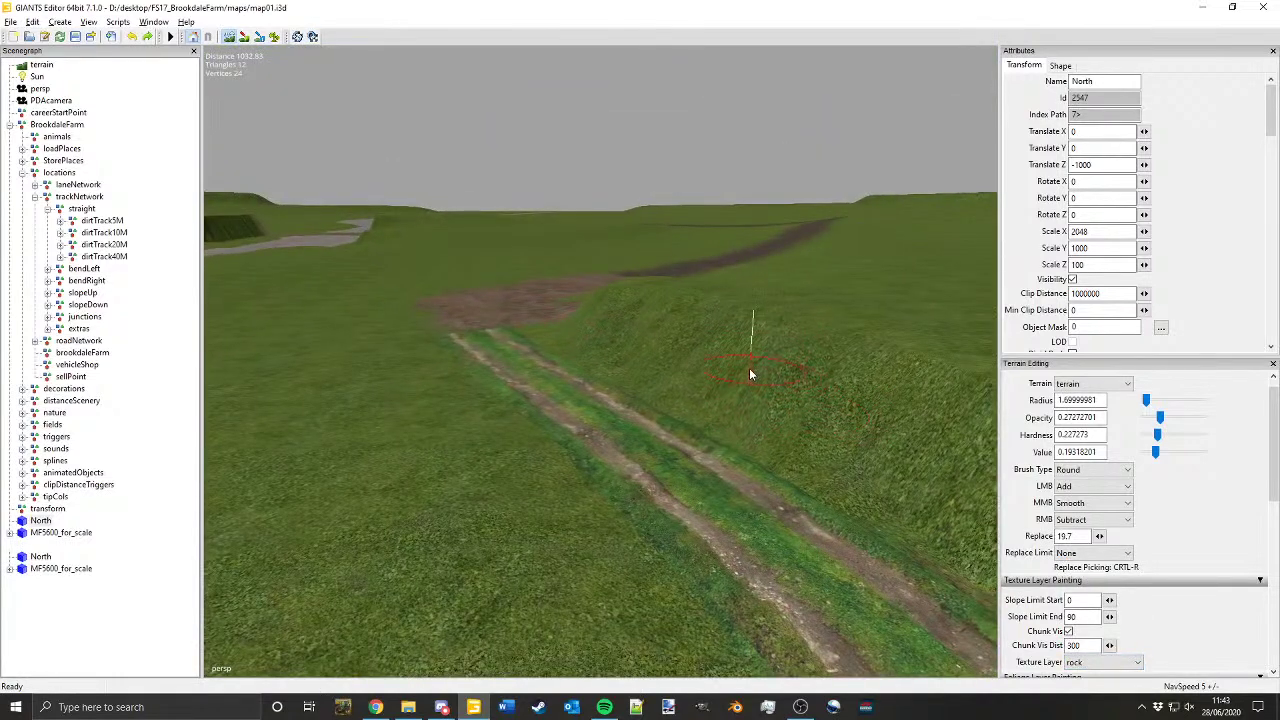
{"action": "left_click", "coordinate": [244, 37]}
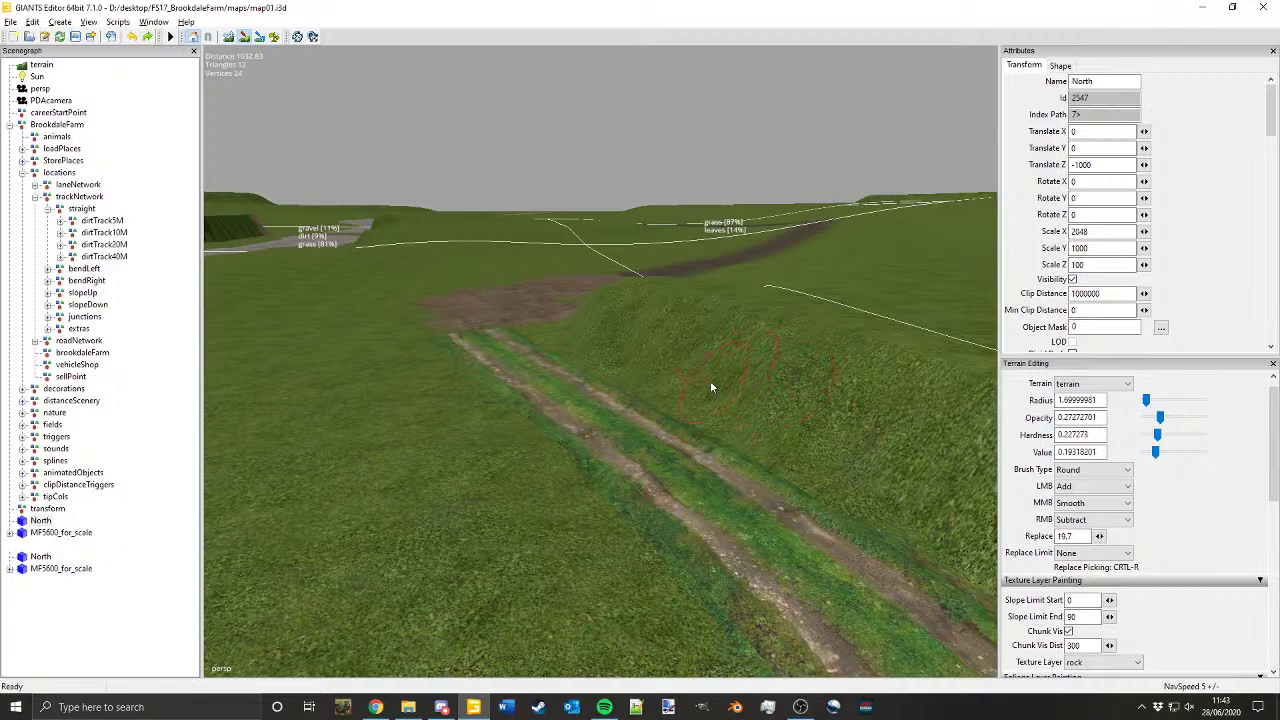
Step: Paint the grass texture over the dirt link between the patch at the track's end and the far track, with radius about 3.95
{"action": "left_click_drag", "start_coordinate": [711, 387], "coordinate": [110, 357], "text": "alt"}
{"action": "middle_click_drag", "start_coordinate": [503, 333], "coordinate": [481, 537], "text": "alt"}
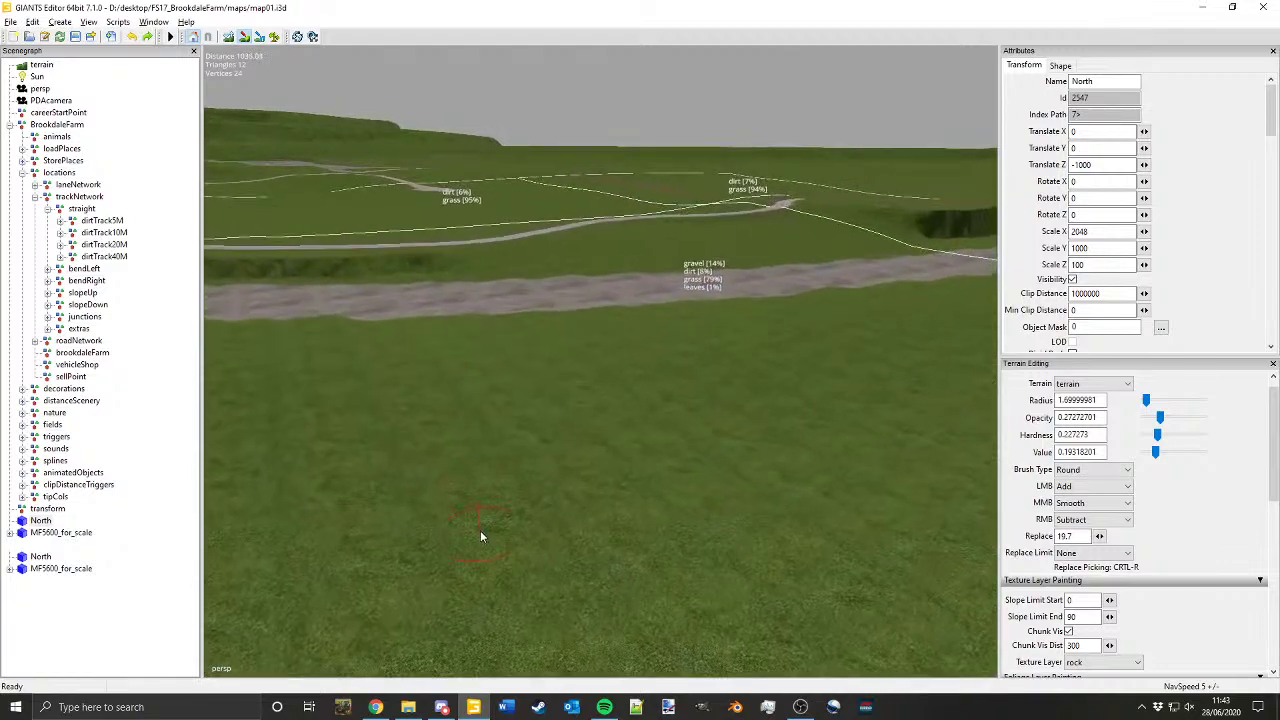
{"action": "left_click_drag", "start_coordinate": [480, 530], "coordinate": [782, 560], "text": "alt"}
{"action": "middle_click_drag", "start_coordinate": [782, 560], "coordinate": [754, 494], "text": "alt"}
{"action": "left_click_drag", "start_coordinate": [772, 558], "coordinate": [661, 552], "text": "alt"}
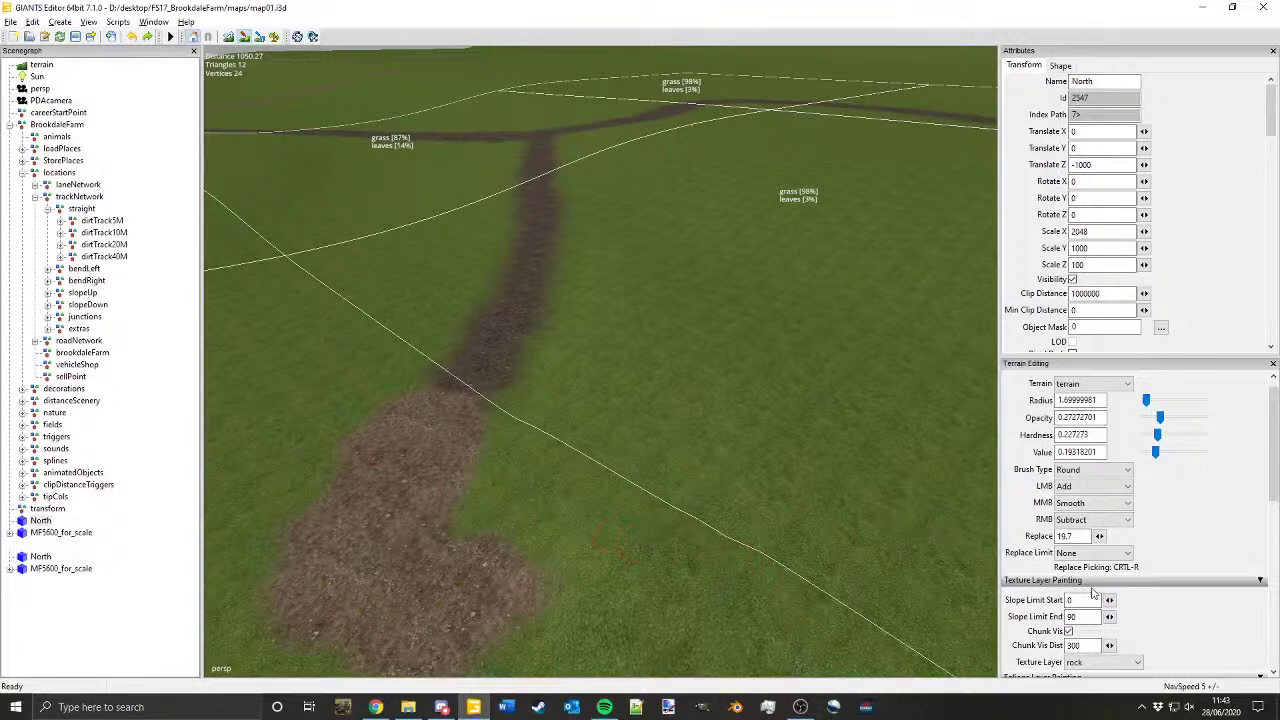
{"action": "left_click", "coordinate": [1093, 664]}
{"action": "left_click", "coordinate": [1084, 569]}
{"action": "scroll", "coordinate": [629, 518], "scroll_direction": "up", "scroll_amount": 3}
{"action": "left_click_drag", "start_coordinate": [523, 399], "coordinate": [685, 480], "text": "alt"}
{"action": "scroll", "coordinate": [812, 316], "scroll_direction": "up", "scroll_amount": 2, "text": "alt"}
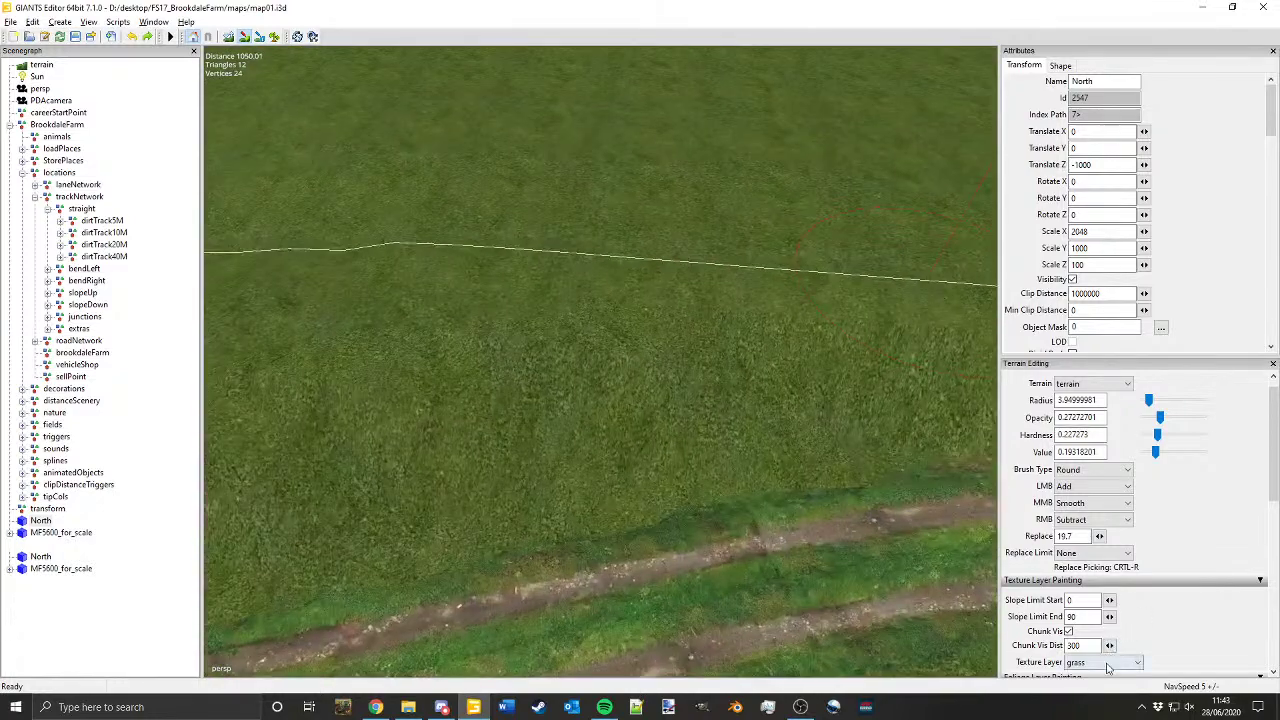
Step: Select the rock texture layer and paint the first stretch of the bank beside the track with a radius of about 1.45
{"action": "left_click", "coordinate": [1108, 664]}
{"action": "left_click", "coordinate": [1088, 618]}
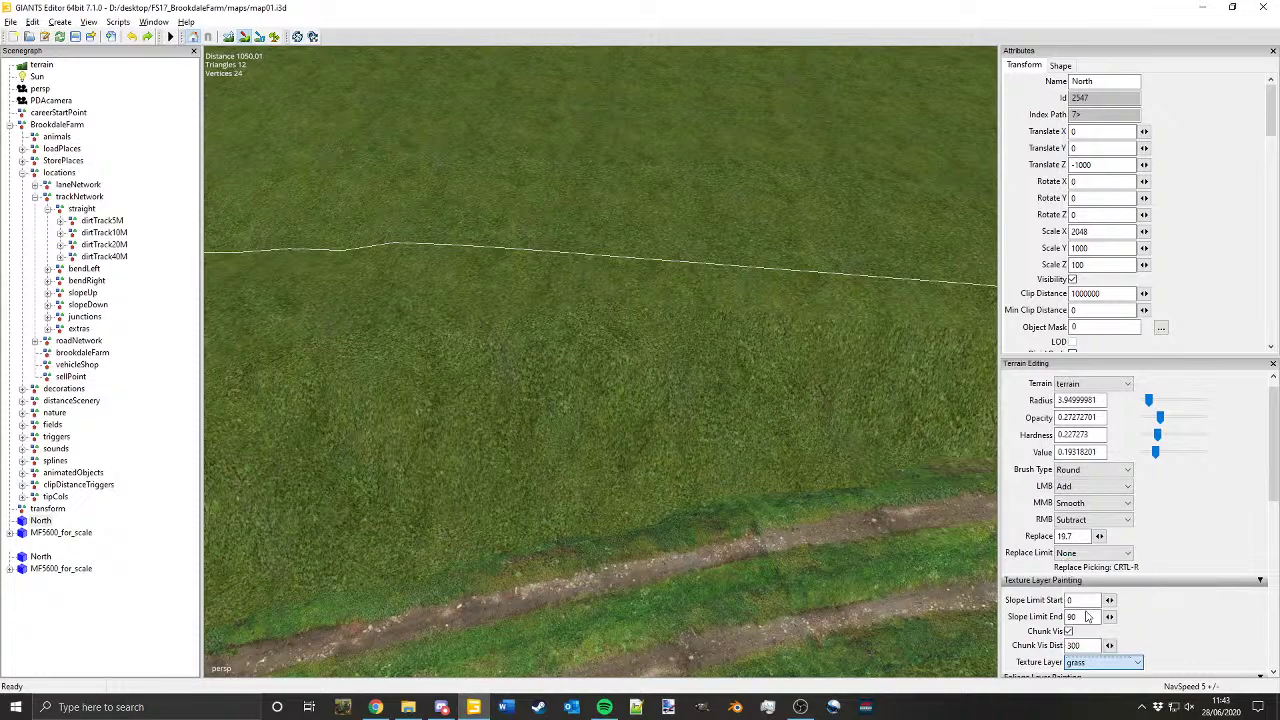
{"action": "mouse_move", "coordinate": [820, 500]}
{"action": "left_mouse_down", "text": "alt"}
{"action": "mouse_move", "coordinate": [688, 479]}
{"action": "mouse_move", "coordinate": [653, 275]}
{"action": "left_mouse_up", "text": "alt"}
{"action": "scroll", "coordinate": [653, 275], "scroll_direction": "down", "scroll_amount": 2}
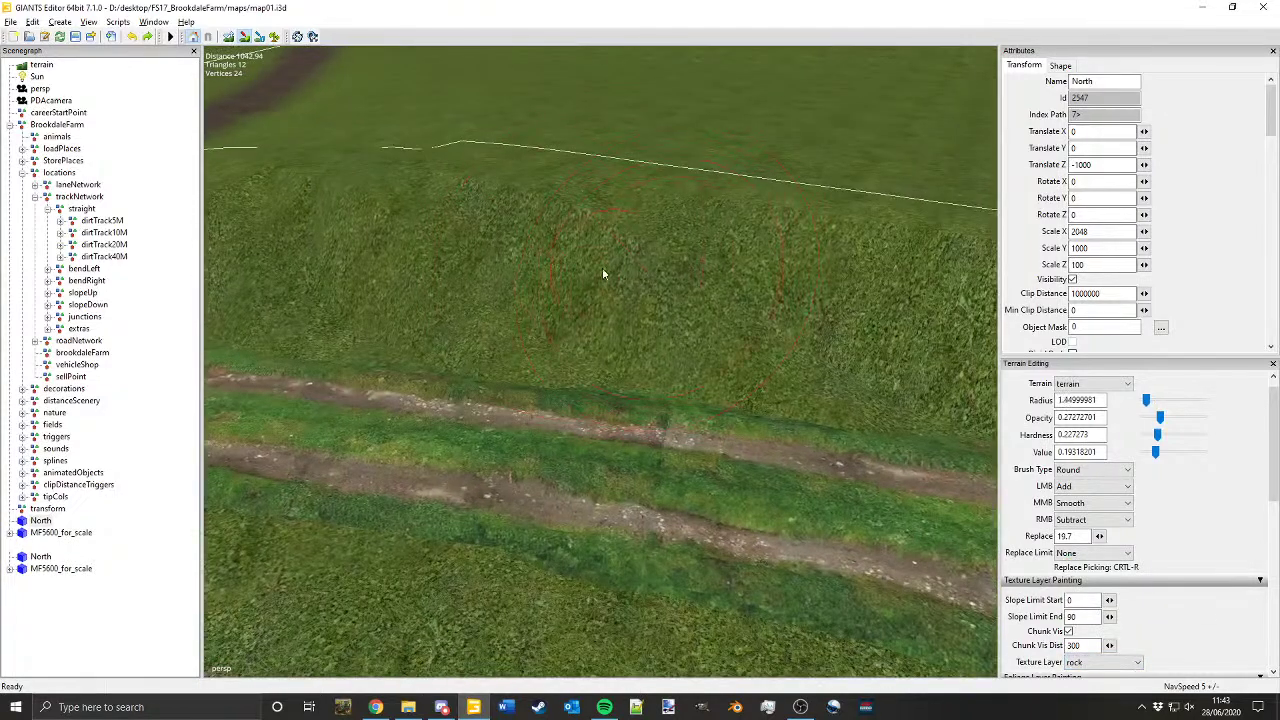
{"action": "mouse_move", "coordinate": [462, 278]}
{"action": "left_mouse_down"}
{"action": "mouse_move", "coordinate": [580, 234]}
{"action": "mouse_move", "coordinate": [726, 293]}
{"action": "mouse_move", "coordinate": [748, 350]}
{"action": "left_mouse_up"}
Step: Extend the rock texture along the remaining face of the bank beside the curve
{"action": "left_click_drag", "start_coordinate": [866, 291], "coordinate": [717, 297], "text": "alt"}
{"action": "scroll", "coordinate": [700, 300], "scroll_direction": "down", "scroll_amount": 2}
{"action": "mouse_move", "coordinate": [565, 350]}
{"action": "left_mouse_down"}
{"action": "mouse_move", "coordinate": [667, 325]}
{"action": "mouse_move", "coordinate": [832, 362]}
{"action": "left_mouse_up"}
{"action": "mouse_move", "coordinate": [832, 362]}
{"action": "left_mouse_down", "text": "alt"}
{"action": "mouse_move", "coordinate": [575, 289]}
{"action": "mouse_move", "coordinate": [454, 217]}
{"action": "mouse_move", "coordinate": [580, 294]}
{"action": "mouse_move", "coordinate": [565, 275]}
{"action": "mouse_move", "coordinate": [654, 300]}
{"action": "left_mouse_up", "text": "alt"}
{"action": "mouse_move", "coordinate": [590, 345]}
{"action": "left_mouse_down"}
{"action": "mouse_move", "coordinate": [614, 362]}
{"action": "mouse_move", "coordinate": [618, 451]}
{"action": "mouse_move", "coordinate": [565, 340]}
{"action": "left_mouse_up"}
{"action": "mouse_move", "coordinate": [525, 287]}
{"action": "left_mouse_down"}
{"action": "mouse_move", "coordinate": [677, 320]}
{"action": "mouse_move", "coordinate": [815, 405]}
{"action": "left_mouse_up"}
{"action": "middle_click_drag", "start_coordinate": [815, 405], "coordinate": [560, 260], "text": "alt"}
{"action": "left_click_drag", "start_coordinate": [562, 265], "coordinate": [386, 235], "text": "alt"}
{"action": "middle_click_drag", "start_coordinate": [386, 235], "coordinate": [662, 490], "text": "alt"}
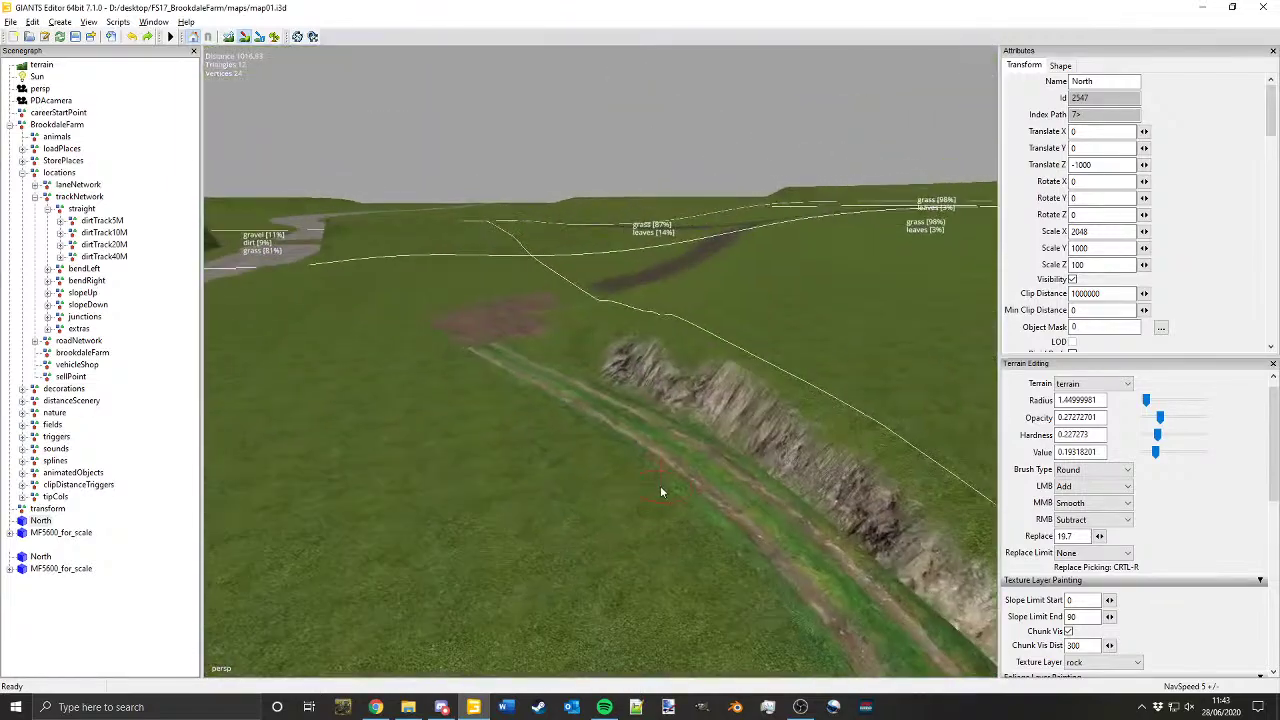
Step: Fill in the rock texture on the end of the bank nearest the dirt patch
{"action": "left_click_drag", "start_coordinate": [650, 350], "coordinate": [765, 413], "text": "alt"}
{"action": "middle_click_drag", "start_coordinate": [764, 413], "coordinate": [744, 350], "text": "alt"}
{"action": "mouse_move", "coordinate": [744, 350]}
{"action": "left_mouse_down", "text": "alt"}
{"action": "mouse_move", "coordinate": [716, 374]}
{"action": "mouse_move", "coordinate": [624, 364]}
{"action": "left_mouse_up", "text": "alt"}
{"action": "middle_click_drag", "start_coordinate": [624, 364], "coordinate": [666, 378], "text": "alt"}
{"action": "mouse_move", "coordinate": [664, 378]}
{"action": "left_mouse_down"}
{"action": "mouse_move", "coordinate": [508, 366]}
{"action": "mouse_move", "coordinate": [566, 352]}
{"action": "left_mouse_up"}
{"action": "mouse_move", "coordinate": [463, 337]}
{"action": "left_mouse_down"}
{"action": "mouse_move", "coordinate": [410, 341]}
{"action": "mouse_move", "coordinate": [468, 341]}
{"action": "left_mouse_up"}
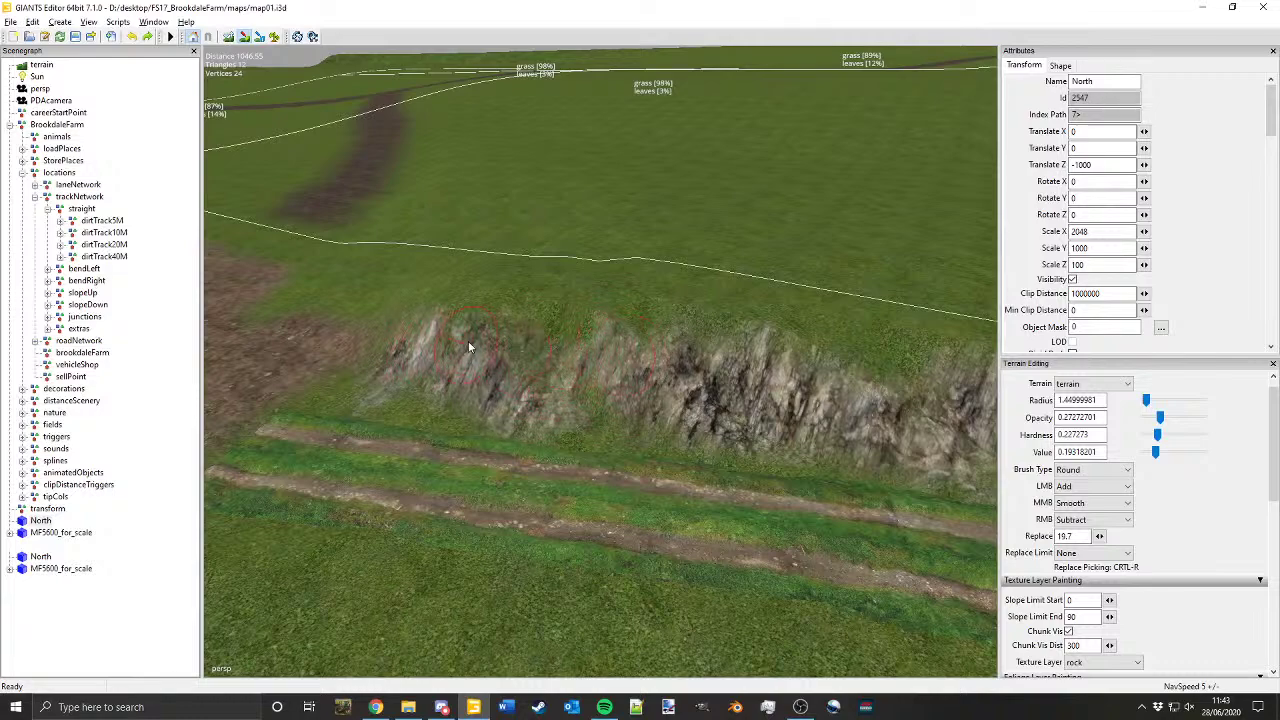
Step: Examine the rock-textured bank along the track from several angles
{"action": "middle_click_drag", "start_coordinate": [648, 364], "coordinate": [565, 370], "text": "alt"}
{"action": "mouse_move", "coordinate": [565, 370]}
{"action": "left_mouse_down", "text": "alt"}
{"action": "mouse_move", "coordinate": [617, 383]}
{"action": "mouse_move", "coordinate": [775, 261]}
{"action": "left_mouse_up", "text": "alt"}
{"action": "middle_click_drag", "start_coordinate": [775, 261], "coordinate": [605, 298], "text": "alt"}
{"action": "left_click_drag", "start_coordinate": [605, 298], "coordinate": [644, 292], "text": "alt"}
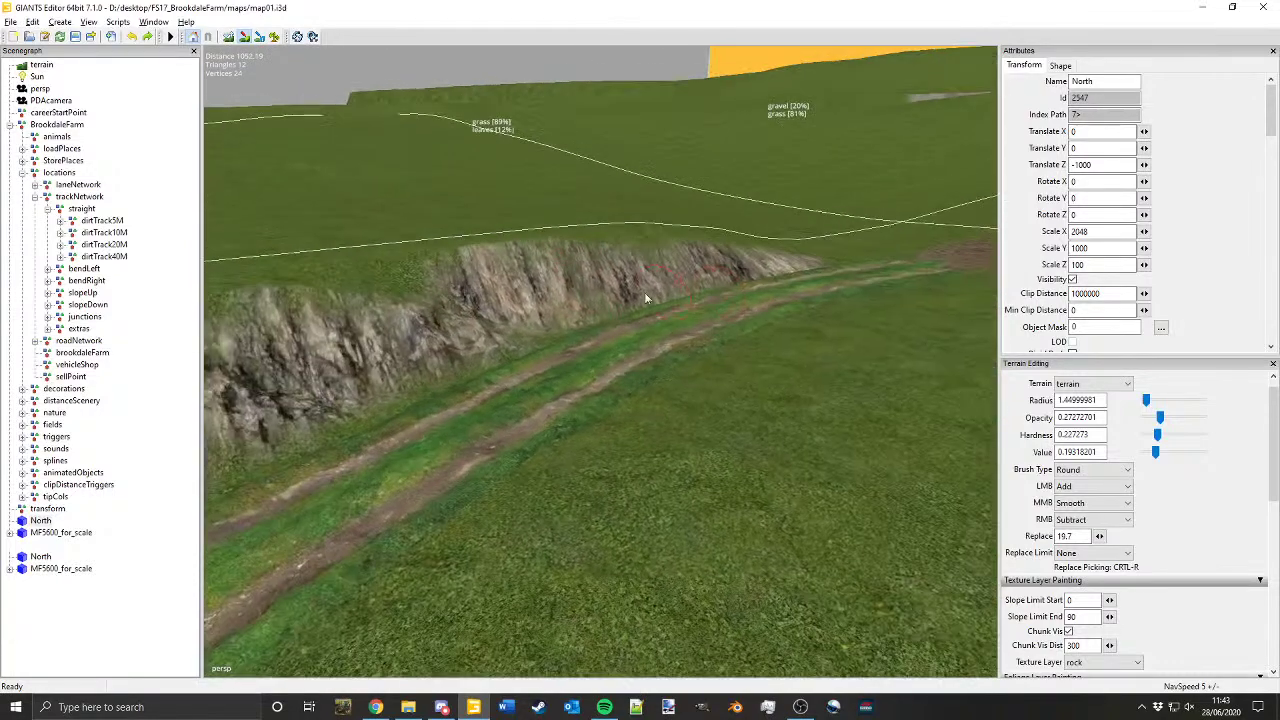
{"action": "middle_click_drag", "start_coordinate": [644, 292], "coordinate": [812, 264], "text": "alt"}
{"action": "left_click_drag", "start_coordinate": [694, 299], "coordinate": [737, 292], "text": "alt"}
{"action": "middle_click_drag", "start_coordinate": [737, 292], "coordinate": [688, 439], "text": "alt"}
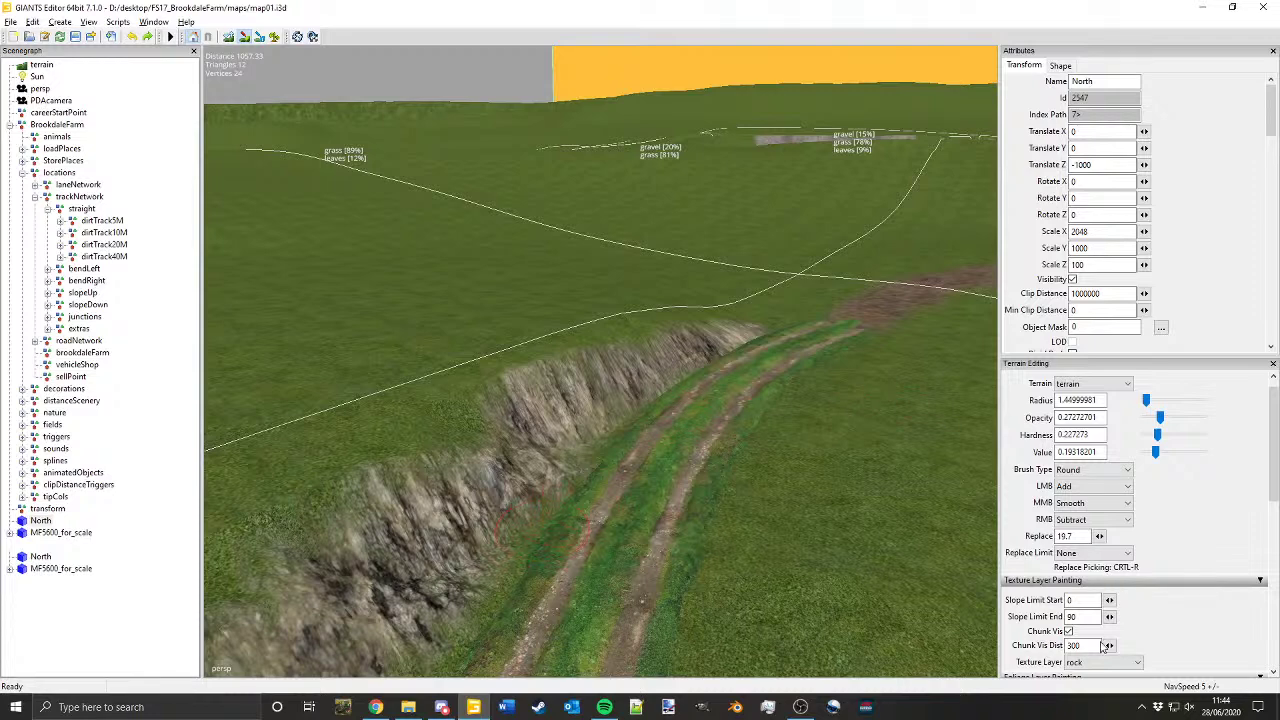
Step: Switch to foliage painting with the grass foliage layer and paint grass on the ground above the rock bank
{"action": "scroll", "coordinate": [1146, 596], "scroll_direction": "down", "scroll_amount": 3}
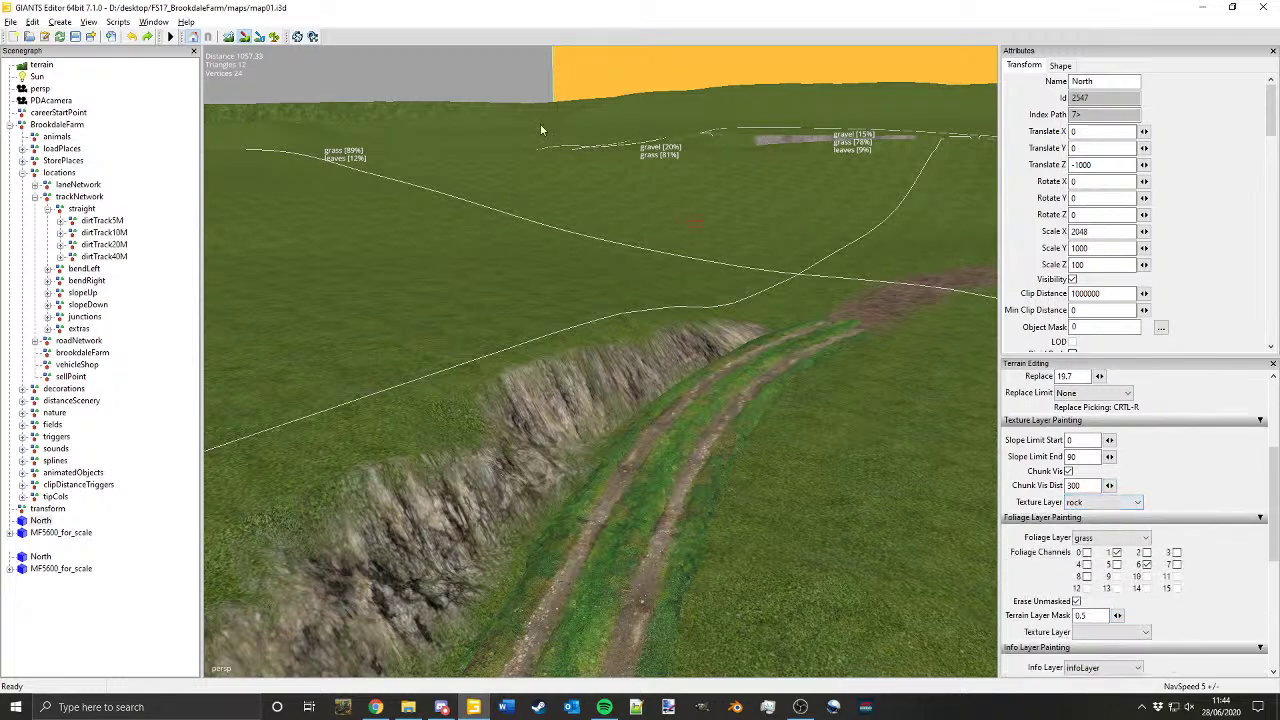
{"action": "left_click", "coordinate": [274, 38]}
{"action": "middle_click_drag", "start_coordinate": [720, 245], "coordinate": [824, 338], "text": "alt"}
{"action": "mouse_move", "coordinate": [823, 334]}
{"action": "left_mouse_down", "text": "alt"}
{"action": "mouse_move", "coordinate": [647, 383]}
{"action": "mouse_move", "coordinate": [614, 448]}
{"action": "mouse_move", "coordinate": [728, 306]}
{"action": "mouse_move", "coordinate": [752, 296]}
{"action": "left_mouse_up", "text": "alt"}
{"action": "middle_click_drag", "start_coordinate": [752, 296], "coordinate": [640, 348], "text": "alt"}
{"action": "scroll", "coordinate": [640, 348], "scroll_direction": "up", "scroll_amount": 3}
{"action": "mouse_move", "coordinate": [682, 406]}
{"action": "left_mouse_down"}
{"action": "mouse_move", "coordinate": [688, 416]}
{"action": "mouse_move", "coordinate": [725, 373]}
{"action": "left_mouse_up"}
{"action": "middle_click_drag", "start_coordinate": [725, 373], "coordinate": [573, 348], "text": "alt"}
{"action": "mouse_move", "coordinate": [573, 348]}
{"action": "left_mouse_down", "text": "alt"}
{"action": "mouse_move", "coordinate": [680, 302]}
{"action": "mouse_move", "coordinate": [616, 332]}
{"action": "left_mouse_up", "text": "alt"}
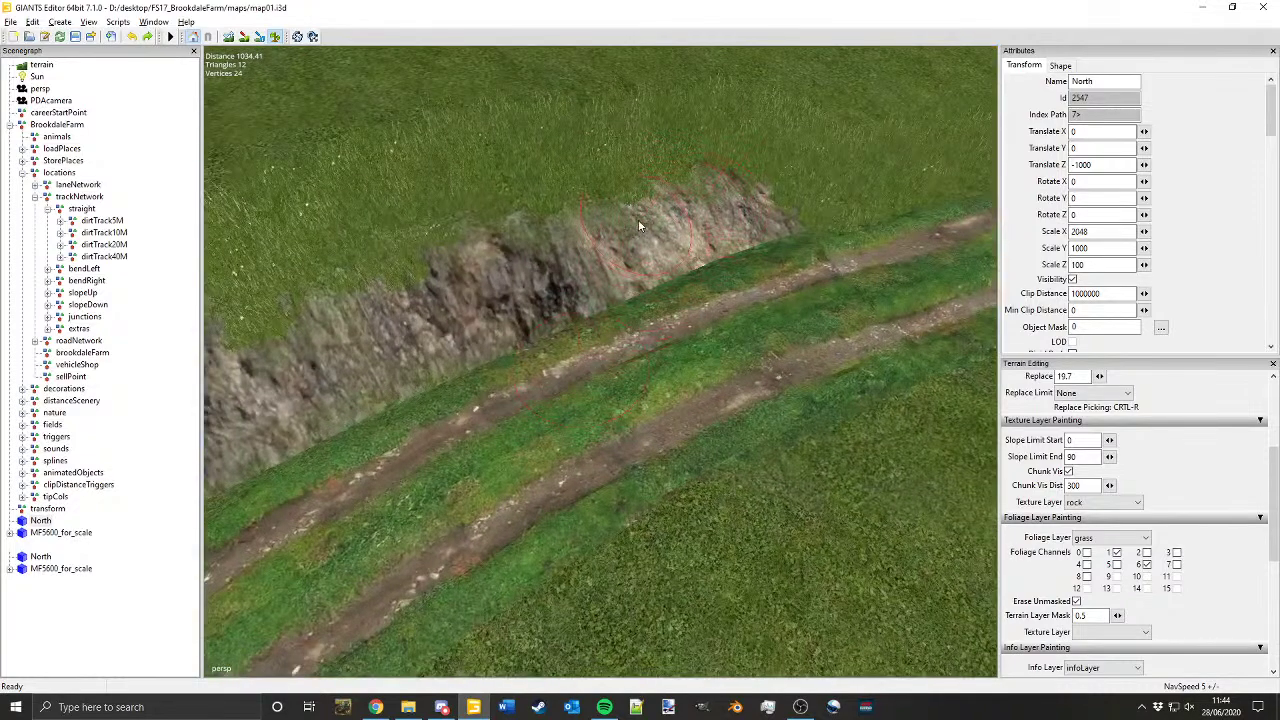
Step: Continue painting grass foliage on the ground above the rock bank, along its full length to the dirt patch
{"action": "left_click_drag", "start_coordinate": [517, 301], "coordinate": [612, 294], "text": "alt"}
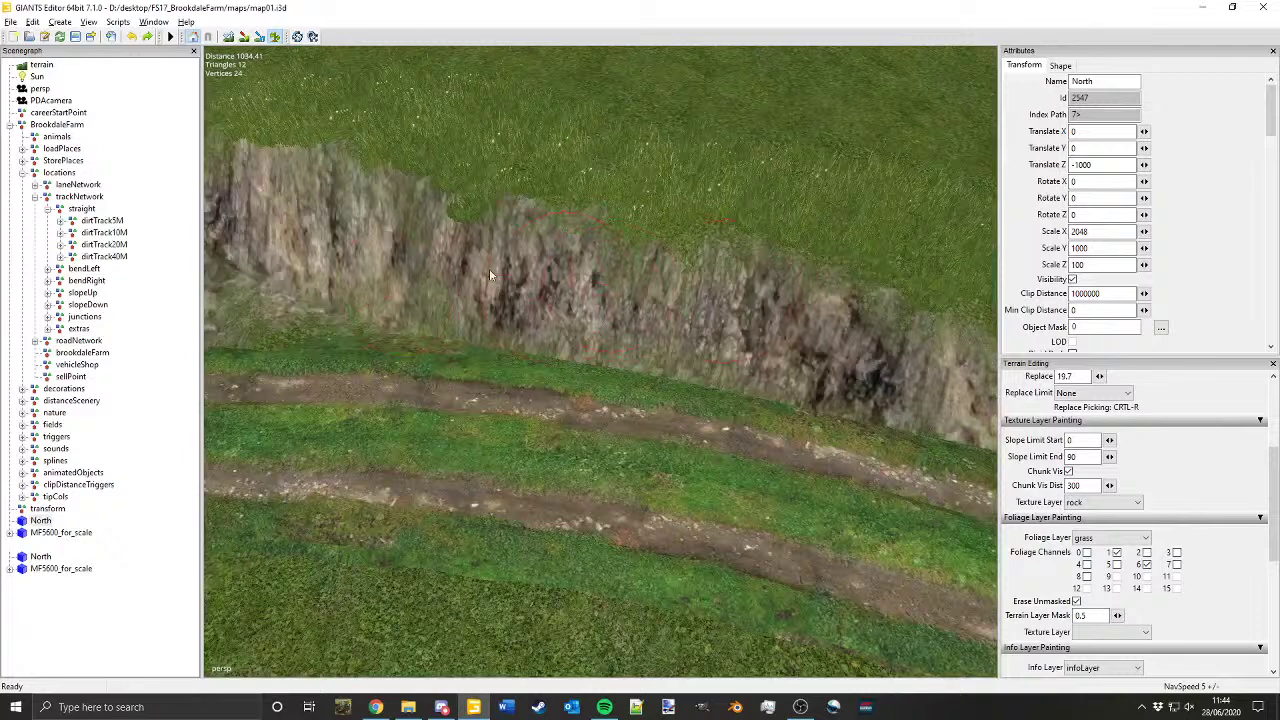
{"action": "middle_click_drag", "start_coordinate": [342, 221], "coordinate": [660, 292], "text": "alt"}
{"action": "mouse_move", "coordinate": [660, 250]}
{"action": "left_mouse_down"}
{"action": "mouse_move", "coordinate": [720, 220]}
{"action": "mouse_move", "coordinate": [477, 209]}
{"action": "mouse_move", "coordinate": [363, 238]}
{"action": "left_mouse_up"}
{"action": "middle_click_drag", "start_coordinate": [363, 238], "coordinate": [595, 172], "text": "alt"}
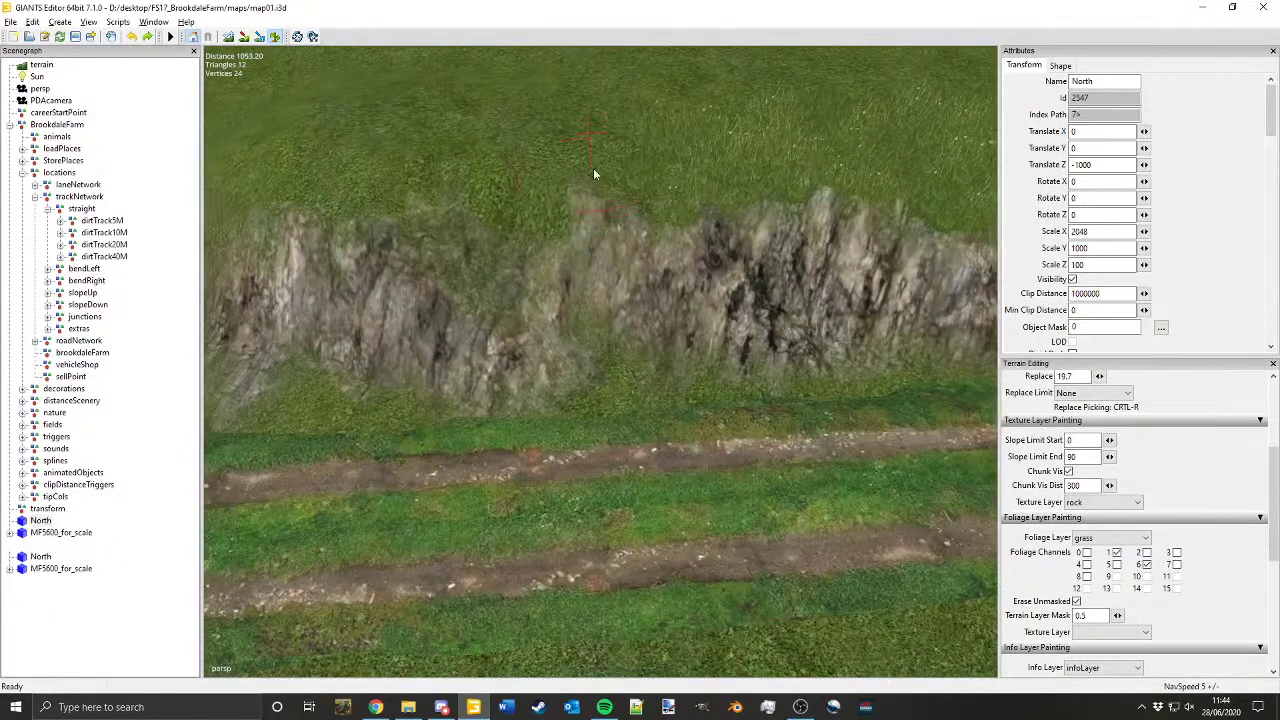
{"action": "mouse_move", "coordinate": [595, 172]}
{"action": "left_mouse_down"}
{"action": "mouse_move", "coordinate": [569, 143]}
{"action": "mouse_move", "coordinate": [506, 173]}
{"action": "left_mouse_up"}
{"action": "middle_click_drag", "start_coordinate": [504, 176], "coordinate": [638, 165], "text": "alt"}
{"action": "left_click_drag", "start_coordinate": [638, 165], "coordinate": [446, 143]}
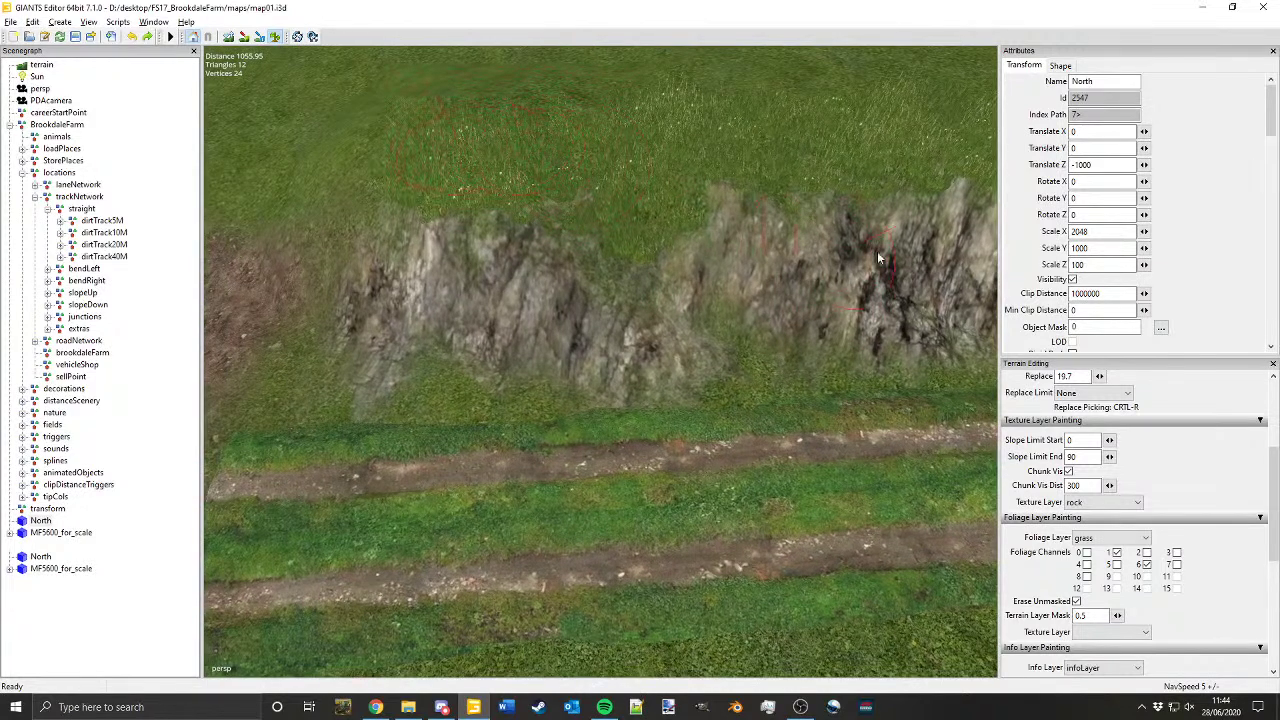
{"action": "middle_click_drag", "start_coordinate": [930, 268], "coordinate": [674, 263], "text": "alt"}
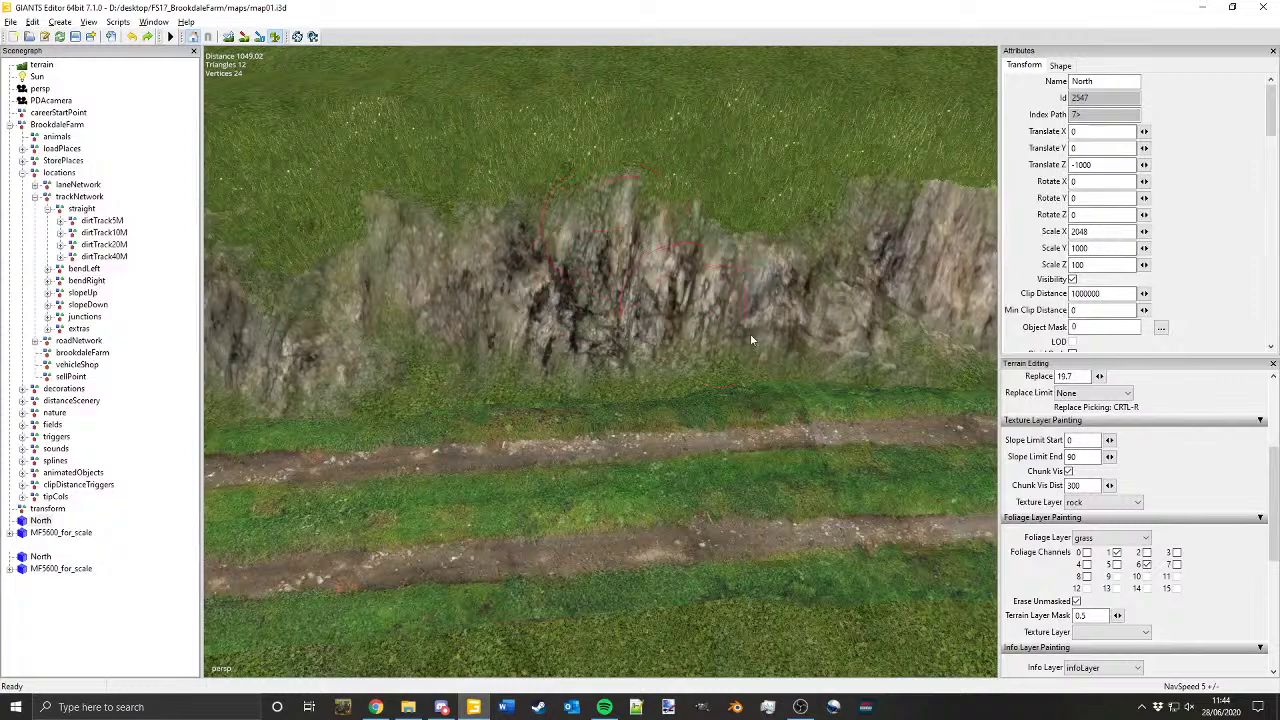
Step: Paint grass foliage on the narrow strip between the track and the foot of the rock bank
{"action": "left_click_drag", "start_coordinate": [751, 337], "coordinate": [626, 334], "text": "alt"}
{"action": "middle_click_drag", "start_coordinate": [626, 334], "coordinate": [540, 302], "text": "alt"}
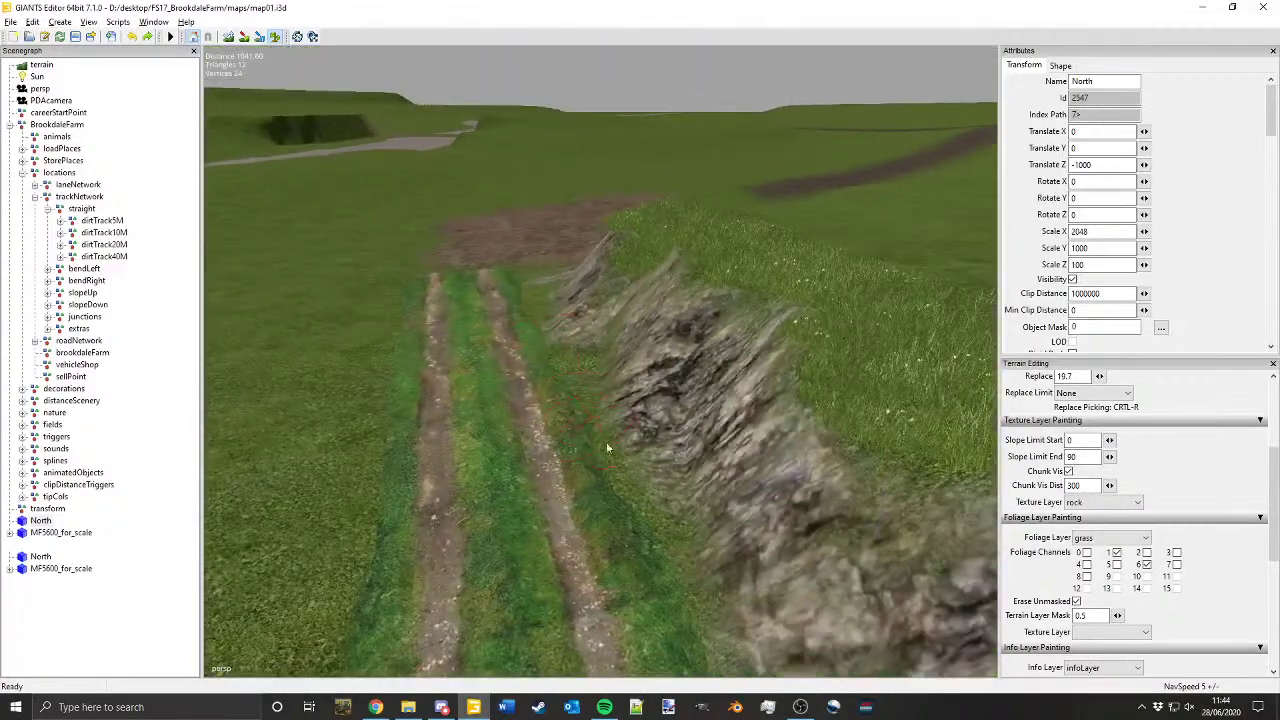
{"action": "mouse_move", "coordinate": [663, 511]}
{"action": "left_mouse_down"}
{"action": "mouse_move", "coordinate": [608, 441]}
{"action": "mouse_move", "coordinate": [583, 375]}
{"action": "left_mouse_up"}
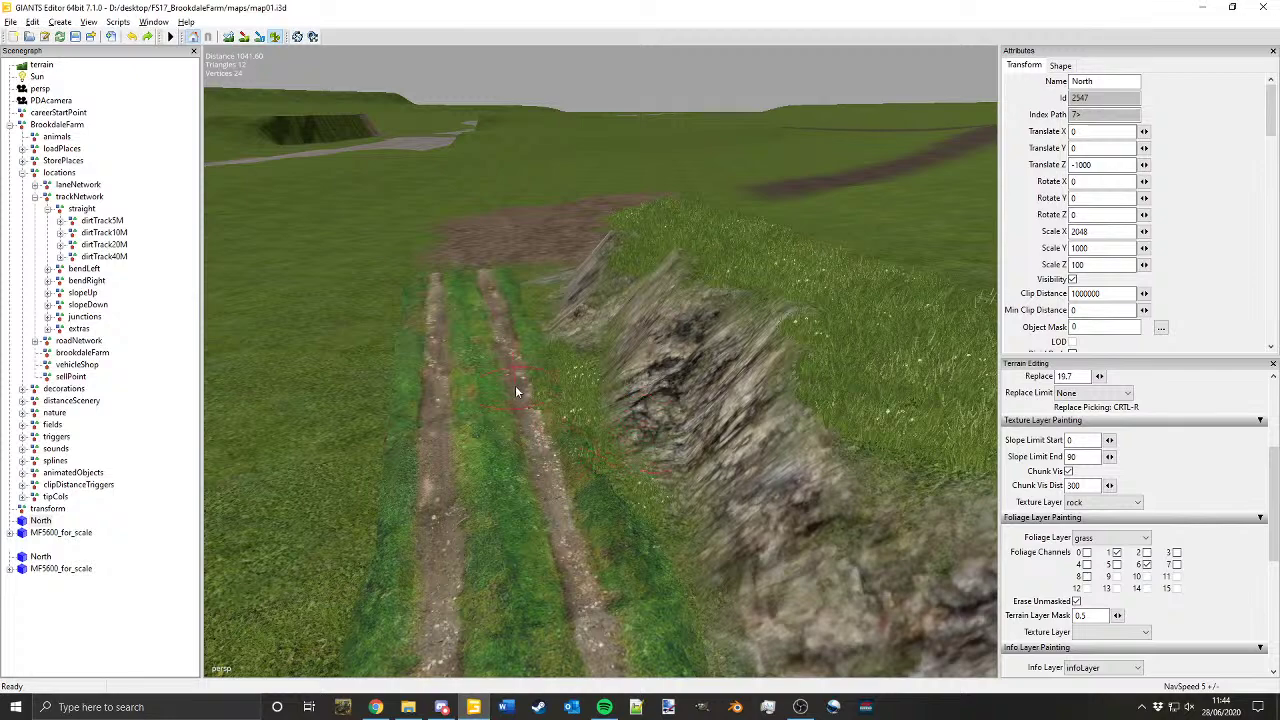
Step: Paint grass foliage on the open ground along the side of the track opposite the rock bank
{"action": "left_click_drag", "start_coordinate": [534, 410], "coordinate": [586, 491], "text": "alt"}
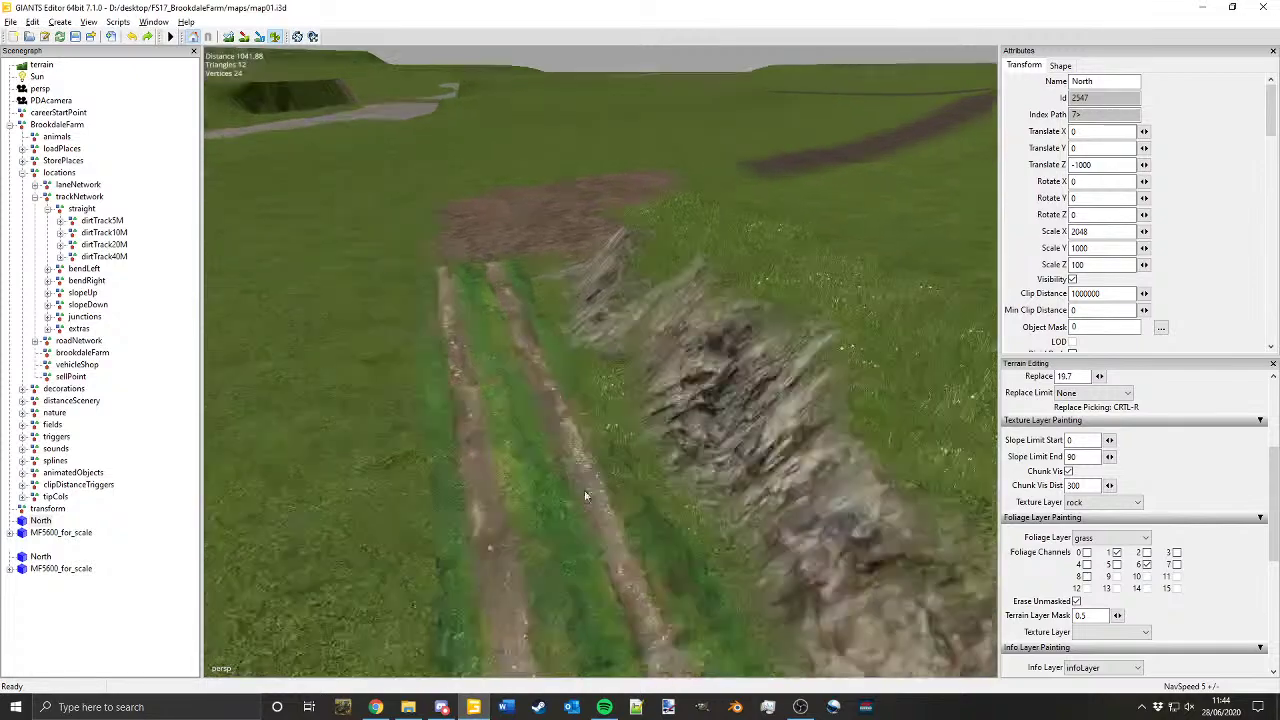
{"action": "right_click_drag", "start_coordinate": [586, 491], "coordinate": [742, 514], "text": "alt"}
{"action": "middle_click_drag", "start_coordinate": [742, 514], "coordinate": [600, 347], "text": "alt"}
{"action": "right_click_drag", "start_coordinate": [600, 347], "coordinate": [540, 430], "text": "alt"}
{"action": "left_click_drag", "start_coordinate": [540, 430], "coordinate": [800, 270], "text": "alt"}
{"action": "left_click_drag", "start_coordinate": [587, 387], "coordinate": [655, 328], "text": "alt"}
{"action": "middle_click_drag", "start_coordinate": [655, 328], "coordinate": [609, 516], "text": "alt"}
{"action": "left_click_drag", "start_coordinate": [600, 430], "coordinate": [614, 504], "text": "alt"}
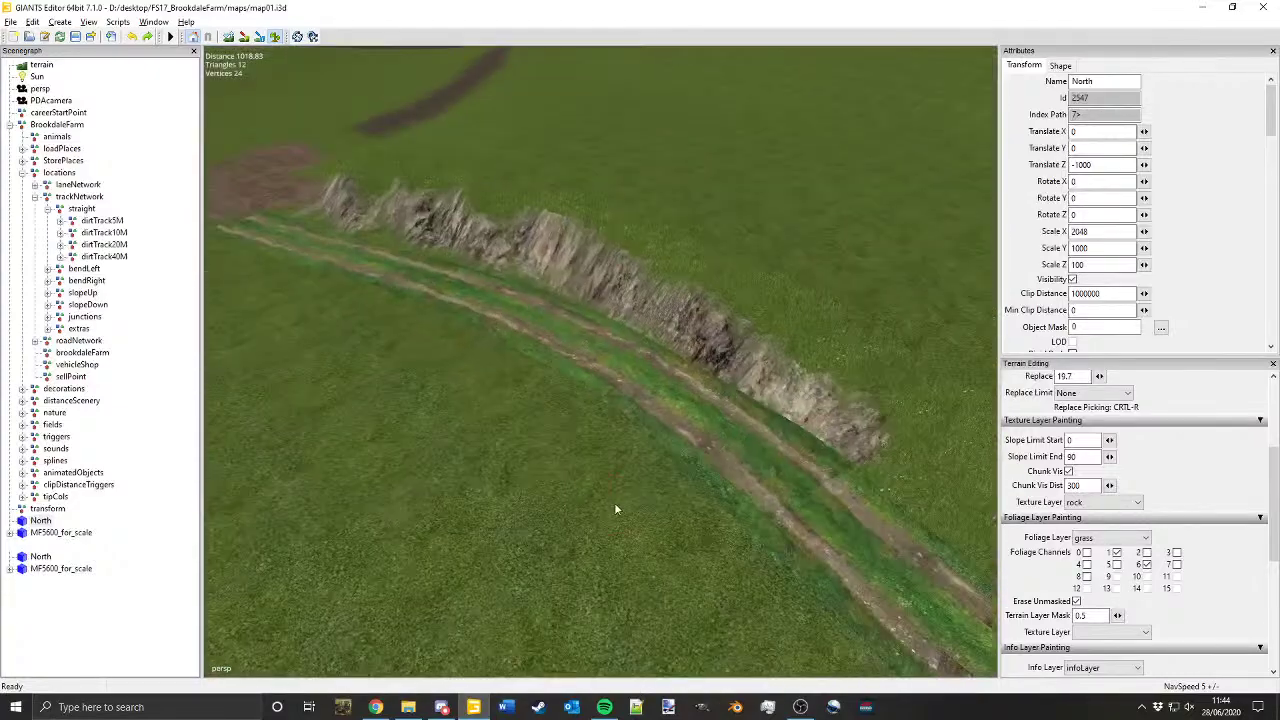
{"action": "middle_click_drag", "start_coordinate": [614, 504], "coordinate": [697, 591], "text": "alt"}
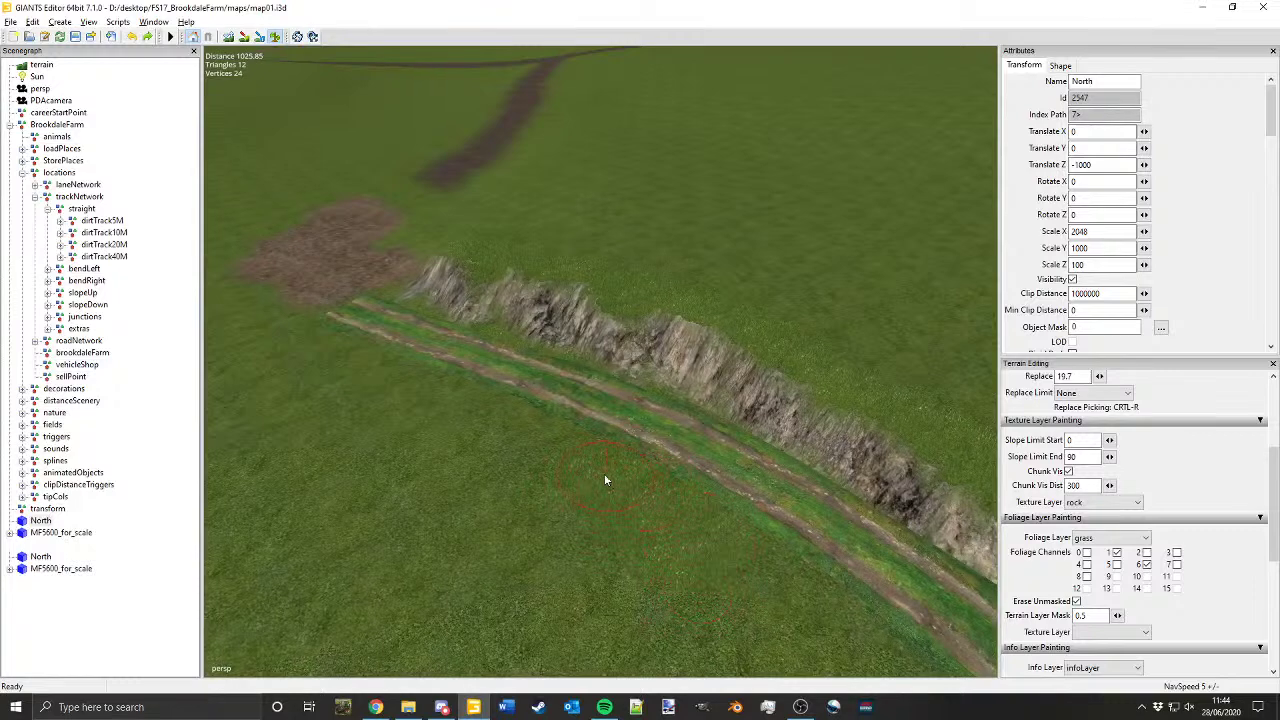
{"action": "mouse_move", "coordinate": [548, 460]}
{"action": "left_mouse_down", "text": "alt"}
{"action": "mouse_move", "coordinate": [520, 480]}
{"action": "mouse_move", "coordinate": [544, 445]}
{"action": "left_mouse_up", "text": "alt"}
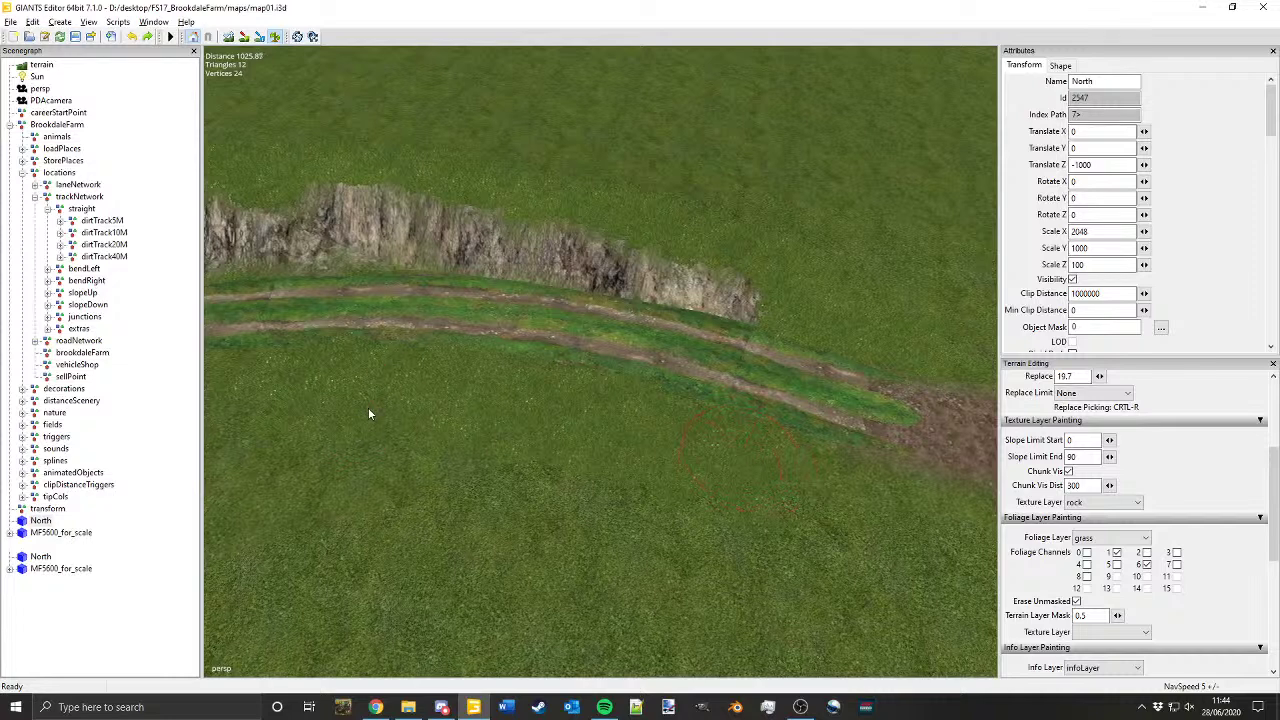
{"action": "middle_click_drag", "start_coordinate": [368, 410], "coordinate": [664, 532], "text": "alt"}
{"action": "right_click_drag", "start_coordinate": [663, 532], "coordinate": [729, 540]}
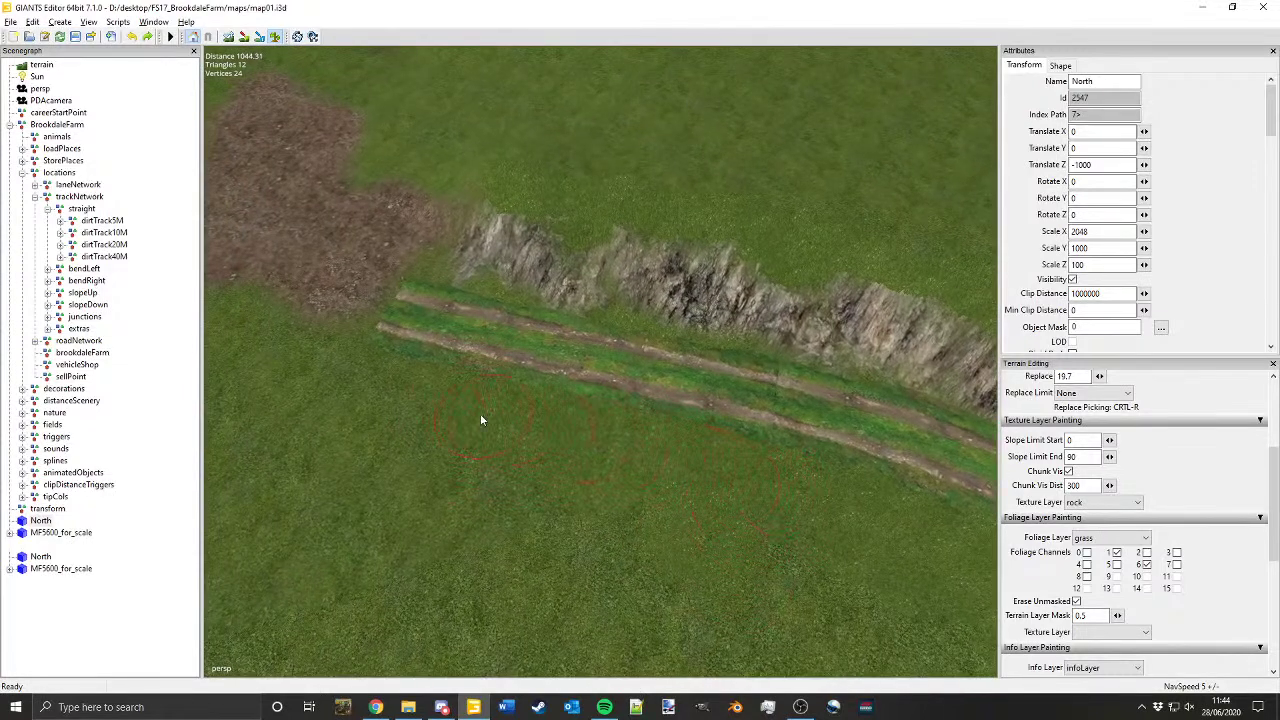
Step: Extend the grass foliage beyond the end of the track, along the dirt path leading to the tractor
{"action": "left_click_drag", "start_coordinate": [510, 414], "coordinate": [730, 356], "text": "alt"}
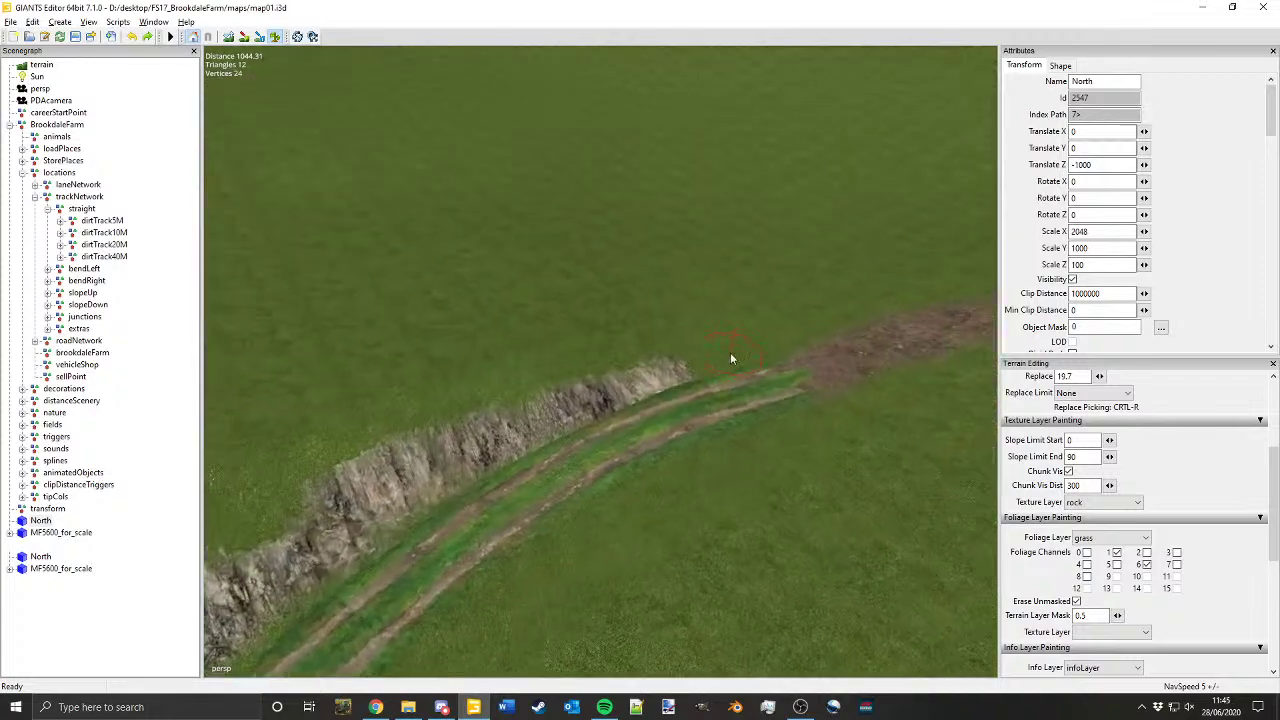
{"action": "middle_click_drag", "start_coordinate": [730, 356], "coordinate": [860, 190], "text": "alt"}
{"action": "left_click_drag", "start_coordinate": [730, 297], "coordinate": [606, 309], "text": "alt"}
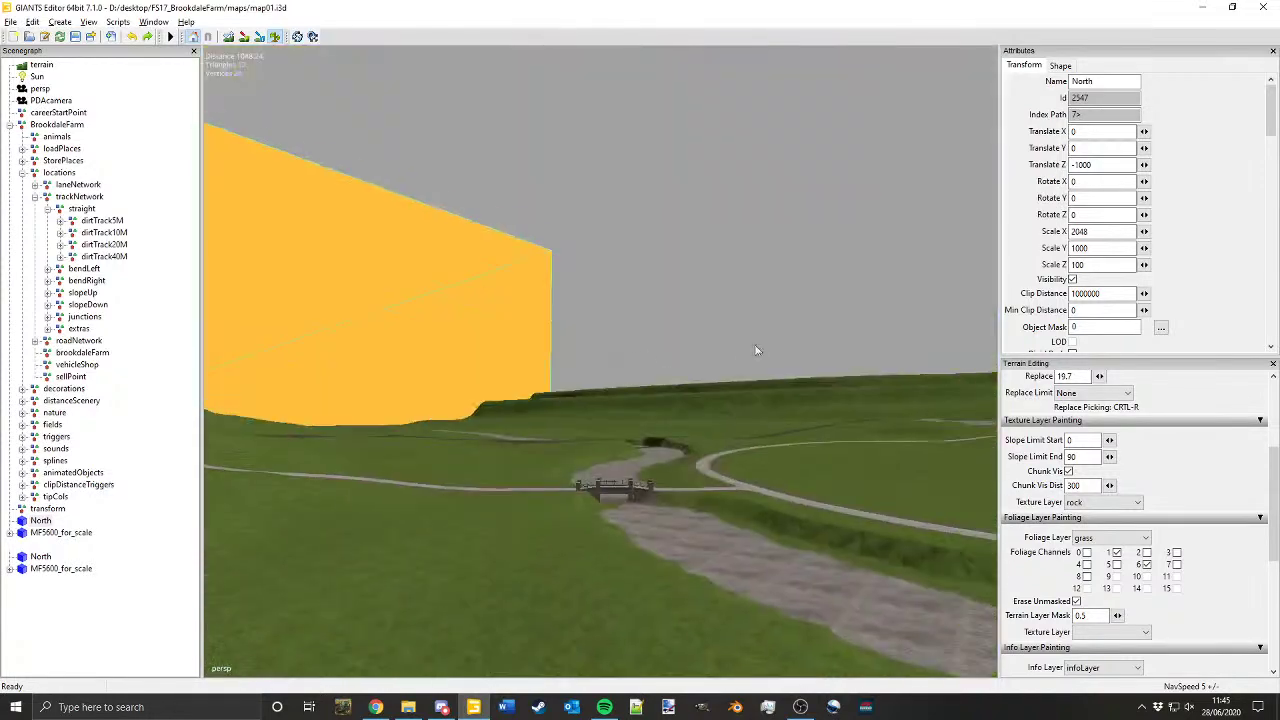
{"action": "left_click_drag", "start_coordinate": [518, 395], "coordinate": [643, 394], "text": "alt"}
{"action": "middle_click_drag", "start_coordinate": [643, 394], "coordinate": [638, 406], "text": "alt"}
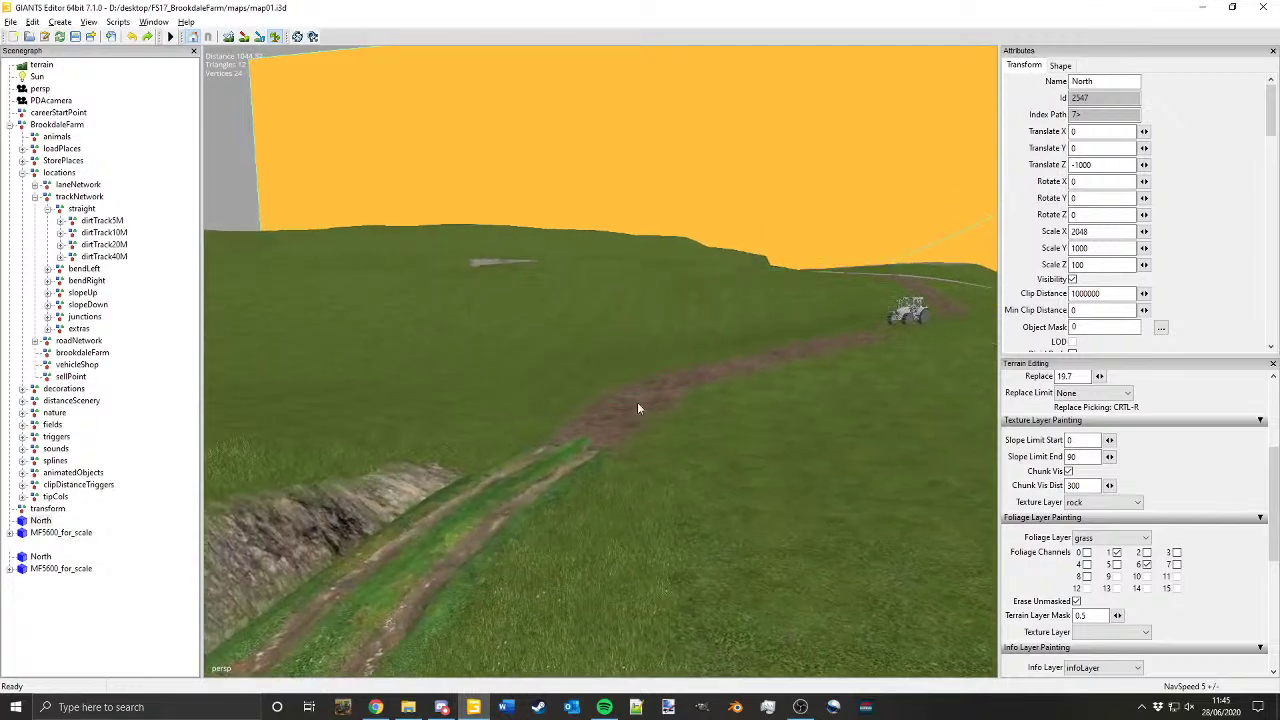
{"action": "left_click_drag", "start_coordinate": [638, 406], "coordinate": [810, 413], "text": "alt"}
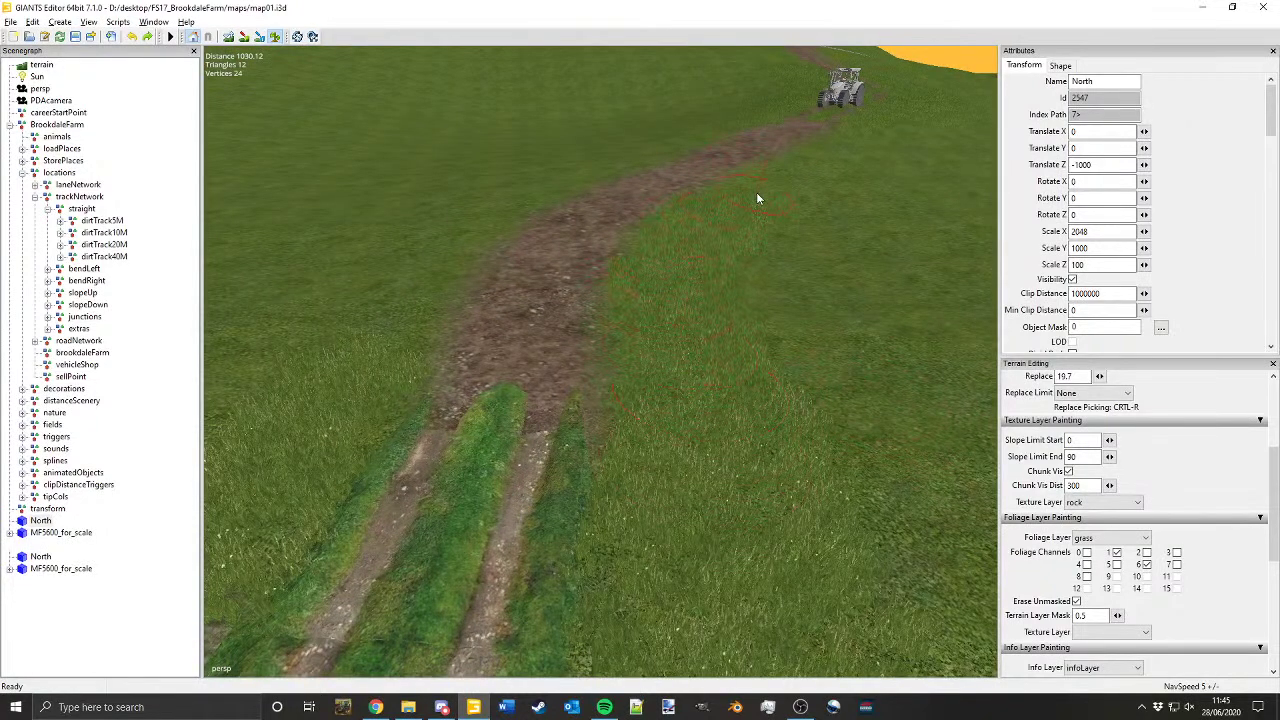
{"action": "middle_click_drag", "start_coordinate": [846, 170], "coordinate": [770, 524], "text": "alt"}
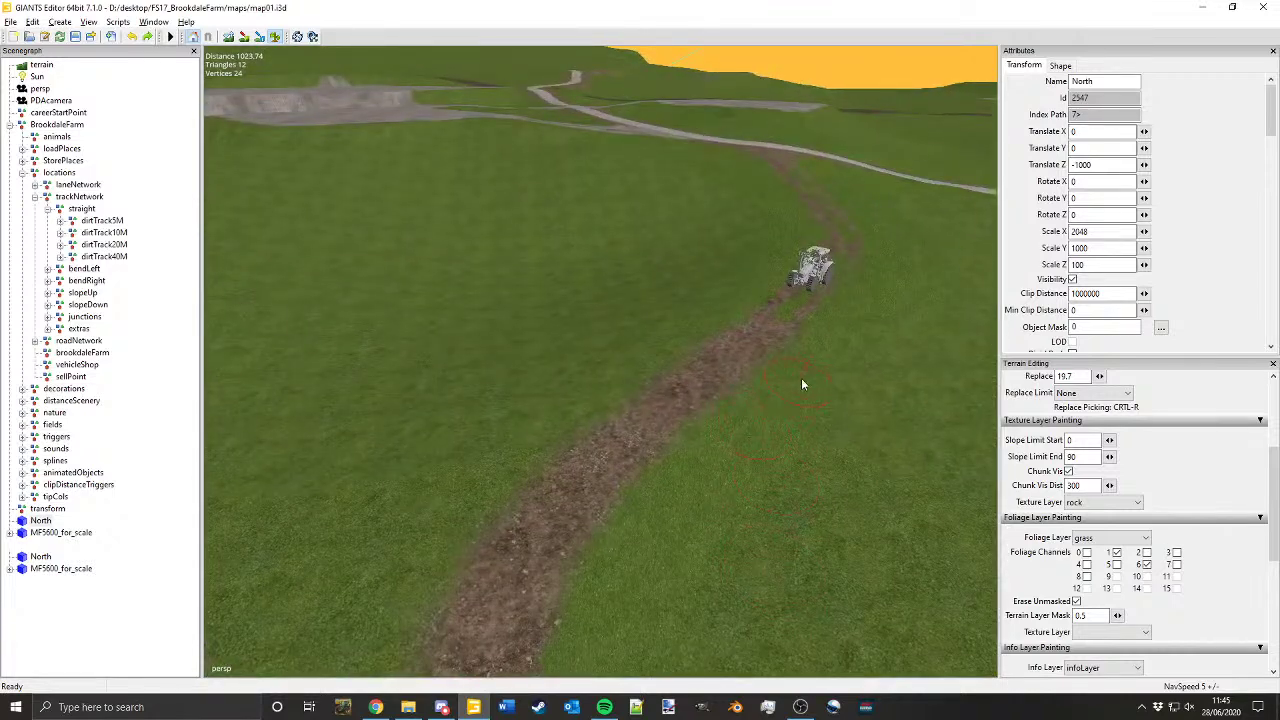
Step: Leave foliage painting and save the map
{"action": "left_click", "coordinate": [277, 37]}
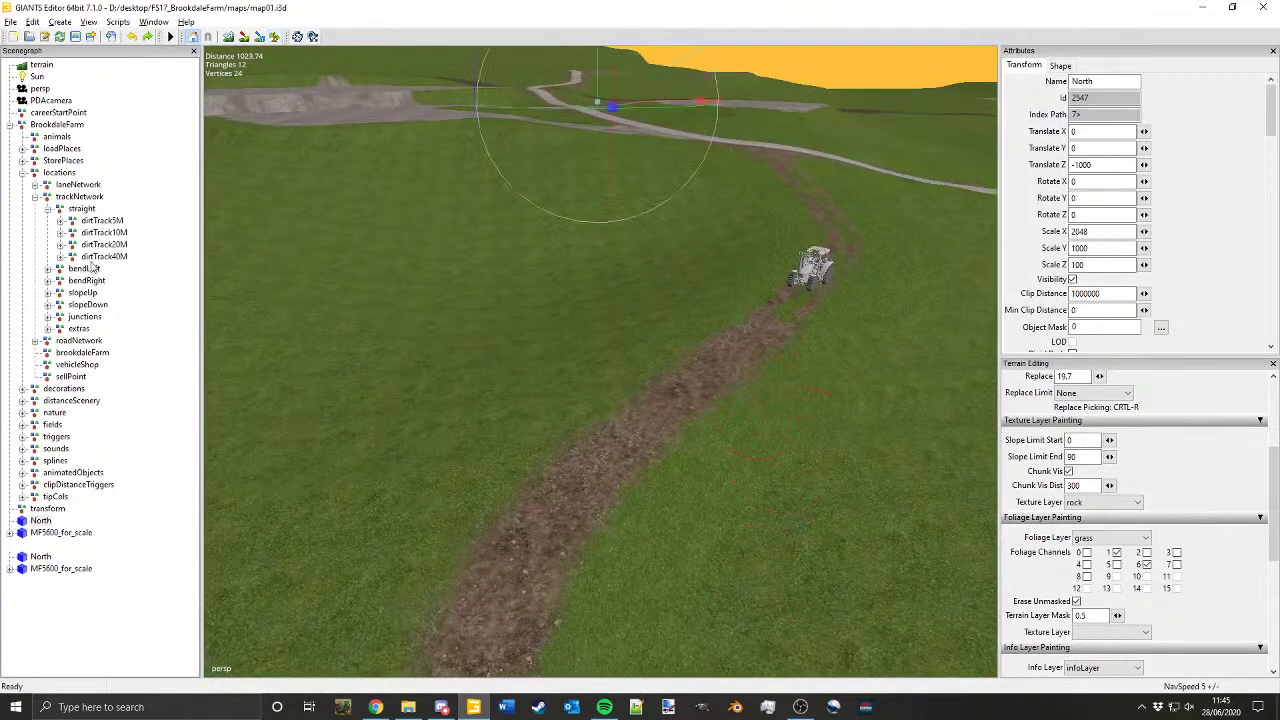
{"action": "left_click", "coordinate": [75, 38]}
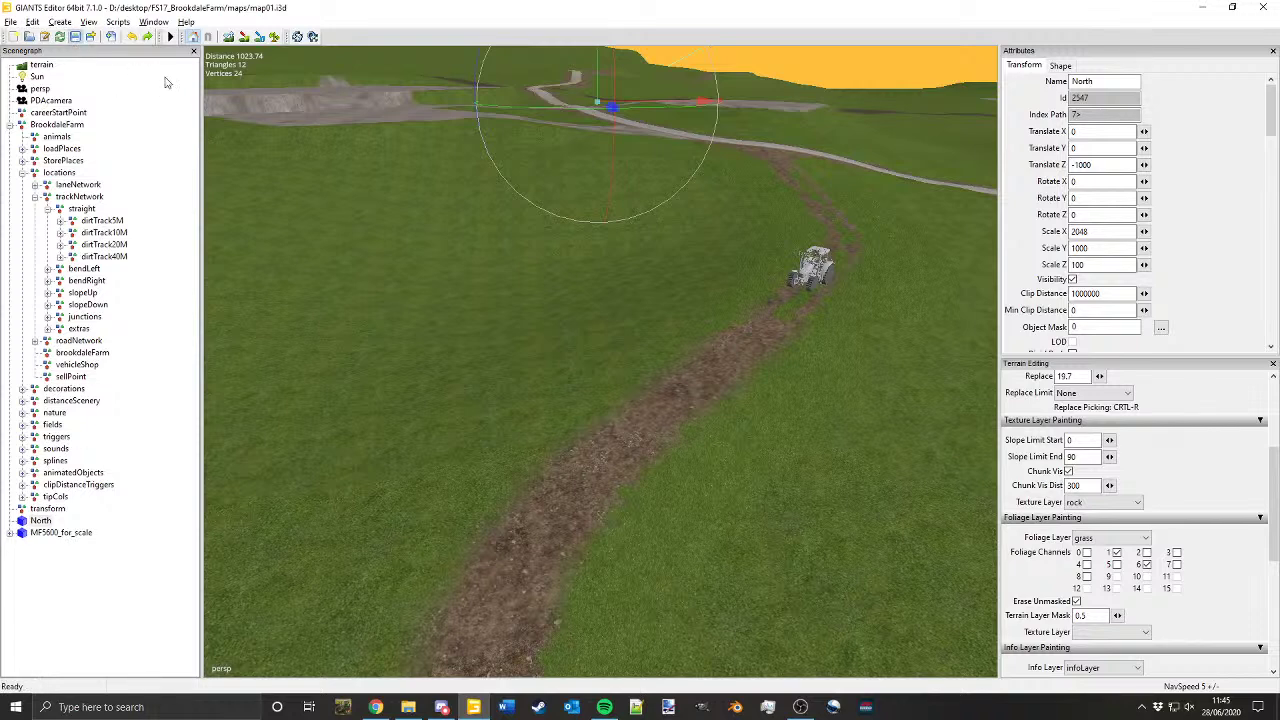
Step: Move the MF5600_for_scale tractor onto the dirt track beside the rock bank, align it with the wheel ruts and deselect it
{"action": "left_click", "coordinate": [62, 533]}
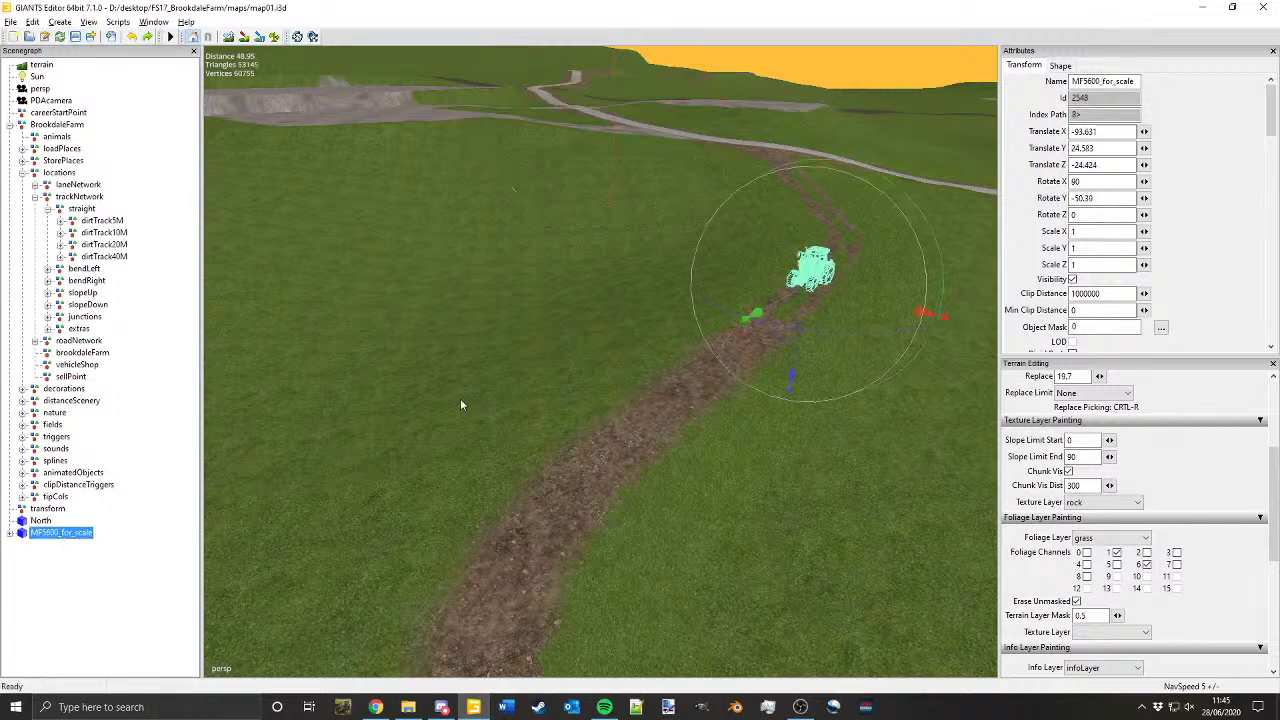
{"action": "left_click_drag", "start_coordinate": [460, 398], "coordinate": [355, 507], "text": "alt"}
{"action": "middle_click_drag", "start_coordinate": [355, 508], "coordinate": [585, 355], "text": "alt"}
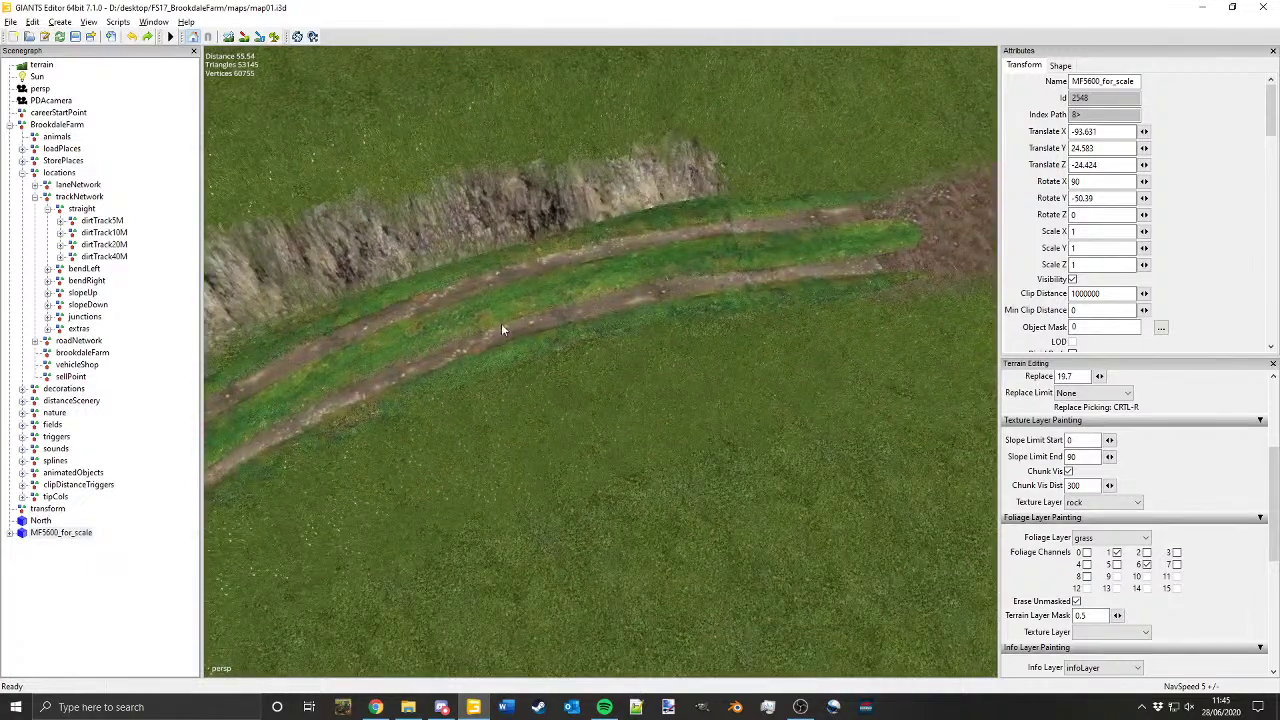
{"action": "key", "text": "ctrl+b"}
{"action": "left_click_drag", "start_coordinate": [514, 352], "coordinate": [556, 353], "text": "alt"}
{"action": "middle_click_drag", "start_coordinate": [556, 353], "coordinate": [630, 230], "text": "alt"}
{"action": "left_click_drag", "start_coordinate": [629, 284], "coordinate": [674, 165]}
{"action": "middle_click_drag", "start_coordinate": [580, 395], "coordinate": [648, 306], "text": "alt"}
{"action": "left_click_drag", "start_coordinate": [460, 530], "coordinate": [522, 426], "text": "alt"}
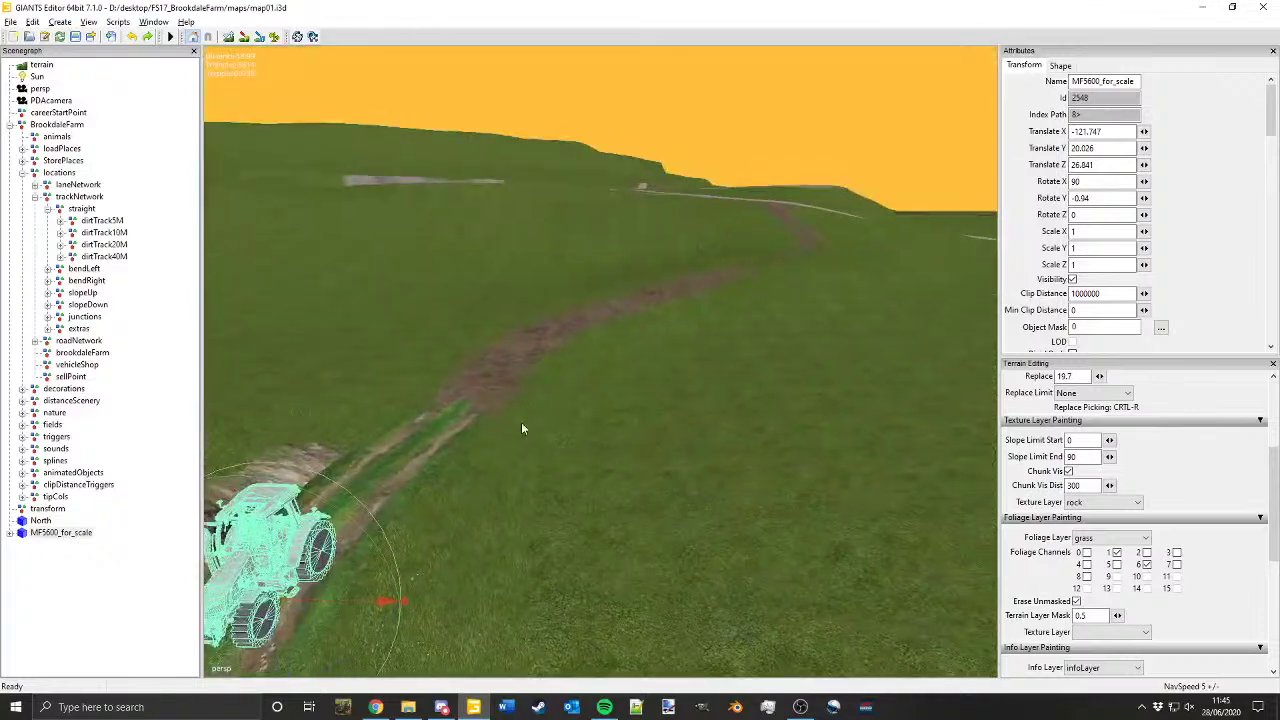
{"action": "middle_click_drag", "start_coordinate": [521, 426], "coordinate": [723, 168], "text": "alt"}
{"action": "left_click_drag", "start_coordinate": [531, 284], "coordinate": [346, 124]}
{"action": "left_click", "coordinate": [346, 124]}
Step: Examine the tractor on the track against the rock bank and surrounding grass from several angles
{"action": "middle_click_drag", "start_coordinate": [720, 255], "coordinate": [630, 250], "text": "alt"}
{"action": "scroll", "coordinate": [630, 250], "scroll_direction": "up", "scroll_amount": 3}
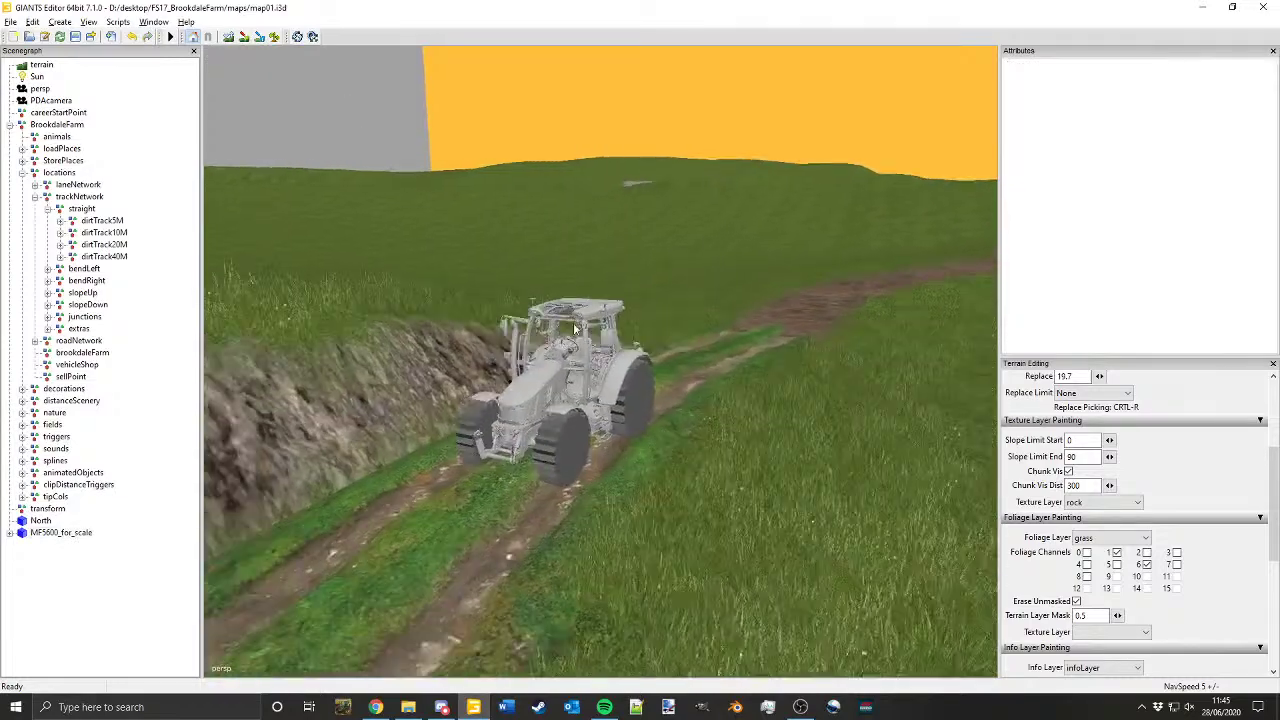
{"action": "middle_click_drag", "start_coordinate": [575, 329], "coordinate": [570, 404], "text": "alt"}
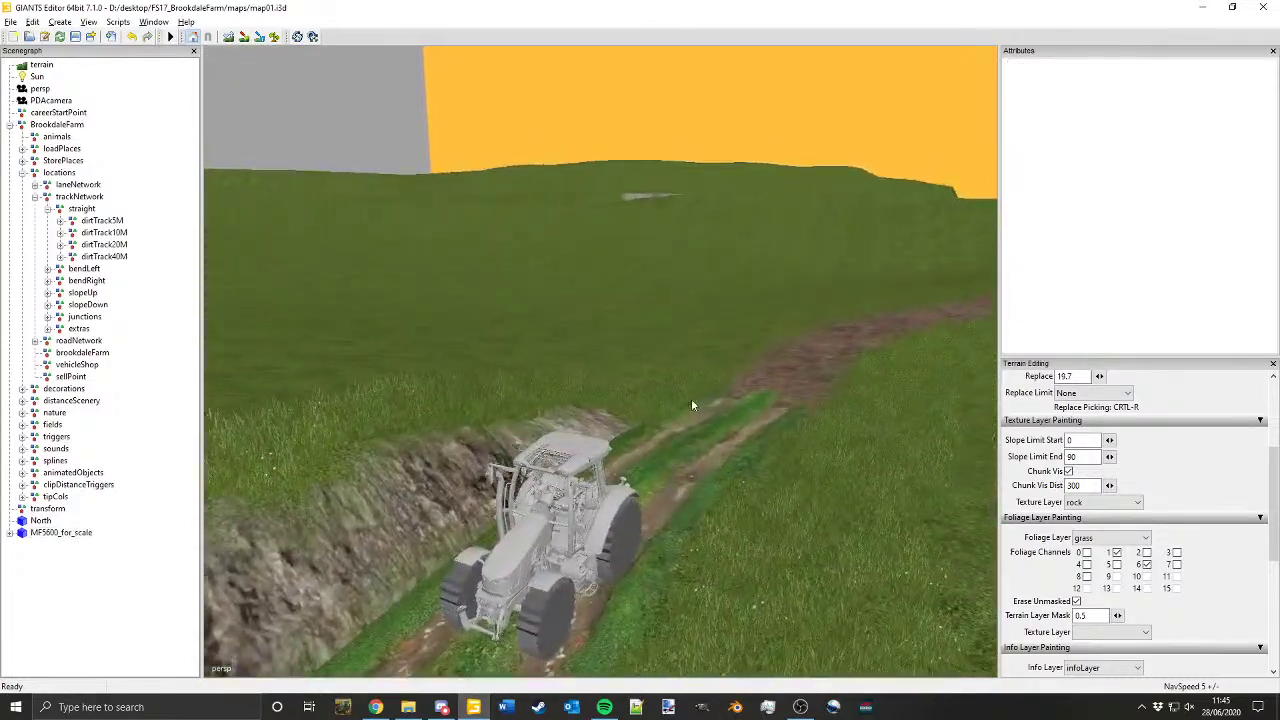
{"action": "middle_click_drag", "start_coordinate": [691, 400], "coordinate": [518, 480]}
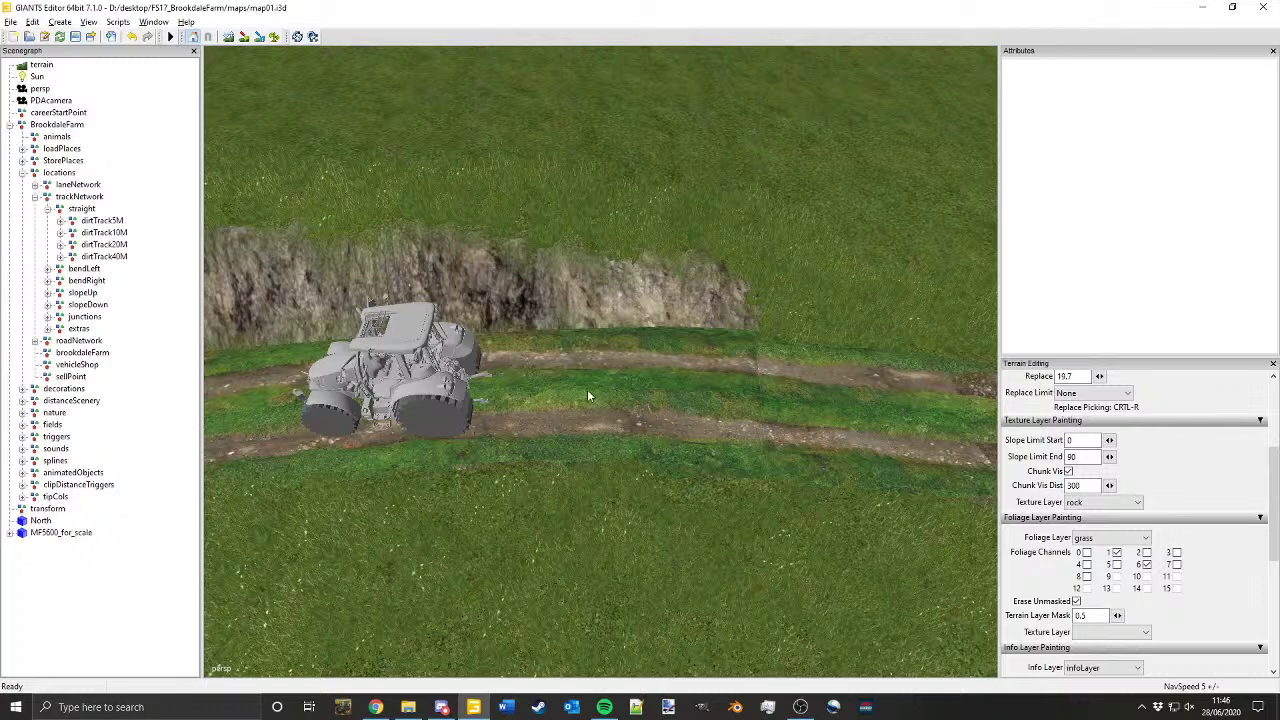
{"action": "left_click_drag", "start_coordinate": [588, 391], "coordinate": [626, 485], "text": "alt"}
{"action": "right_click_drag", "start_coordinate": [698, 467], "coordinate": [586, 508], "text": "alt"}
{"action": "right_click_drag", "start_coordinate": [608, 449], "coordinate": [548, 501], "text": "alt"}
{"action": "left_click_drag", "start_coordinate": [548, 501], "coordinate": [315, 490], "text": "alt"}
{"action": "left_click_drag", "start_coordinate": [500, 477], "coordinate": [447, 471], "text": "alt"}
Step: Paint a field patch on the grassland beside the track with the terrainDetail foliage layer and channels 0 and 1 enabled
{"action": "right_click_drag", "start_coordinate": [447, 476], "coordinate": [824, 331]}
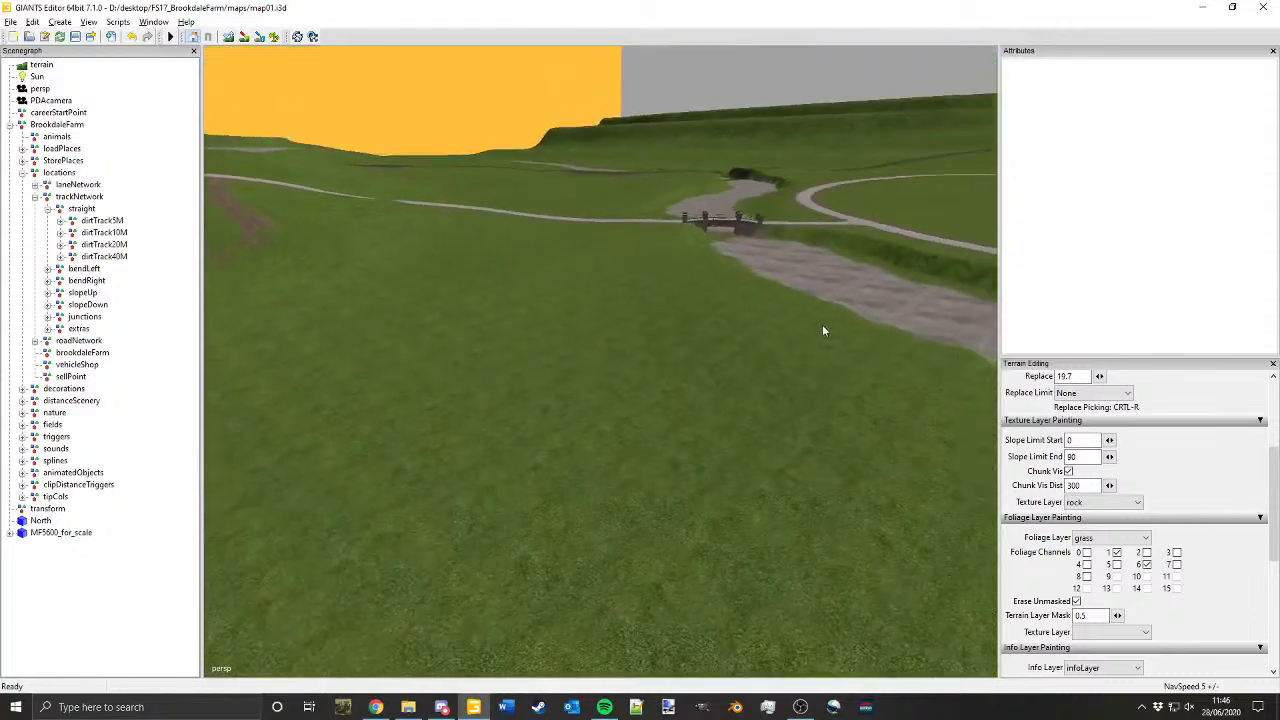
{"action": "left_click", "coordinate": [1095, 538]}
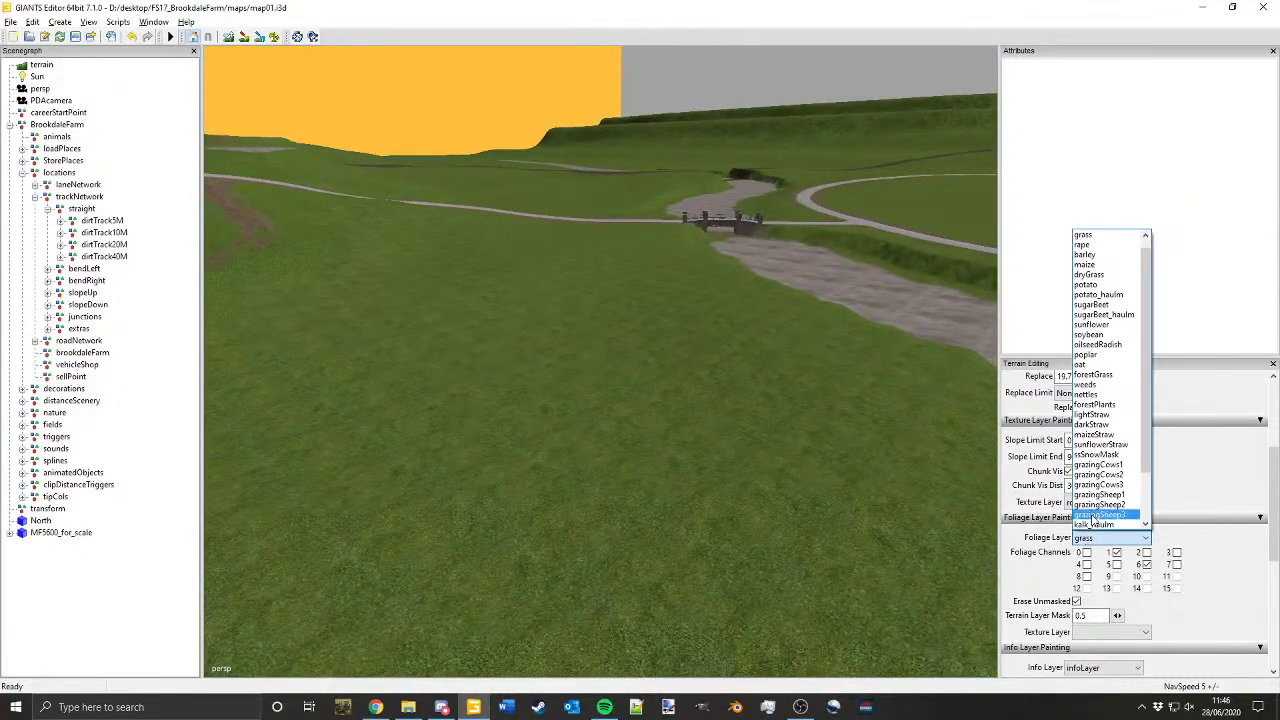
{"action": "scroll", "coordinate": [1093, 462], "scroll_direction": "down", "scroll_amount": 2}
{"action": "left_click", "coordinate": [1098, 516]}
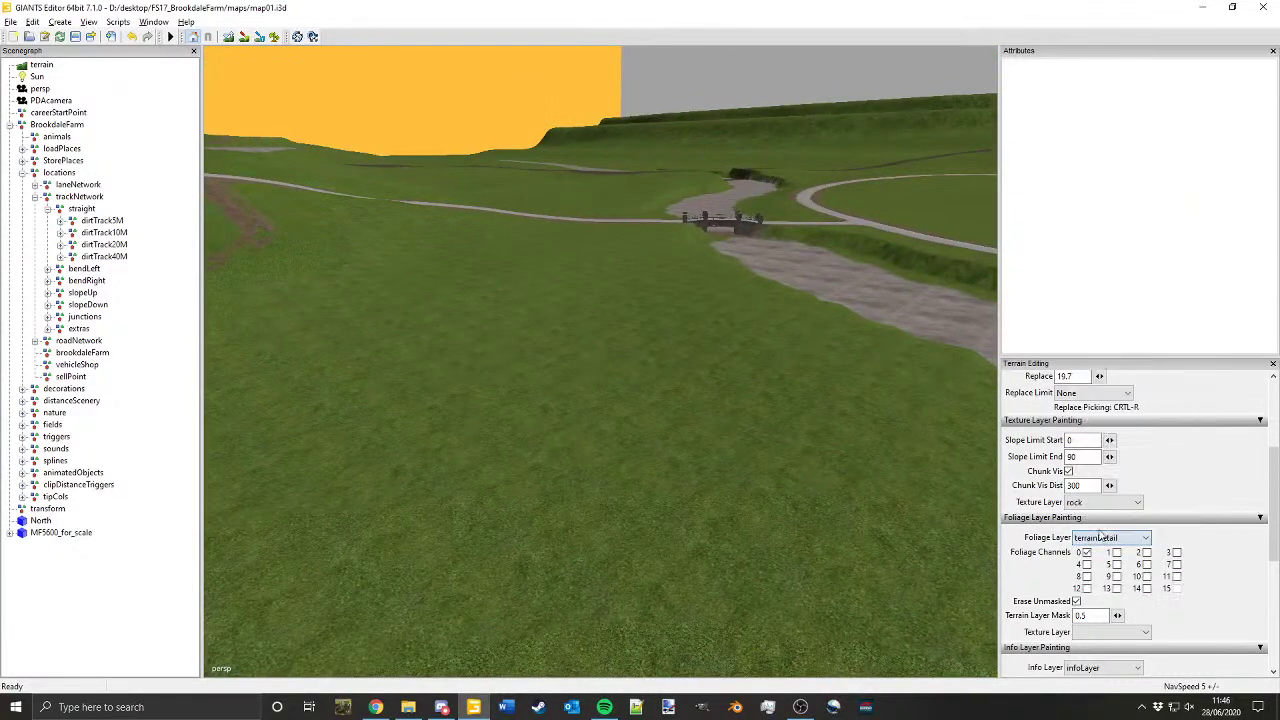
{"action": "left_click", "coordinate": [1115, 555]}
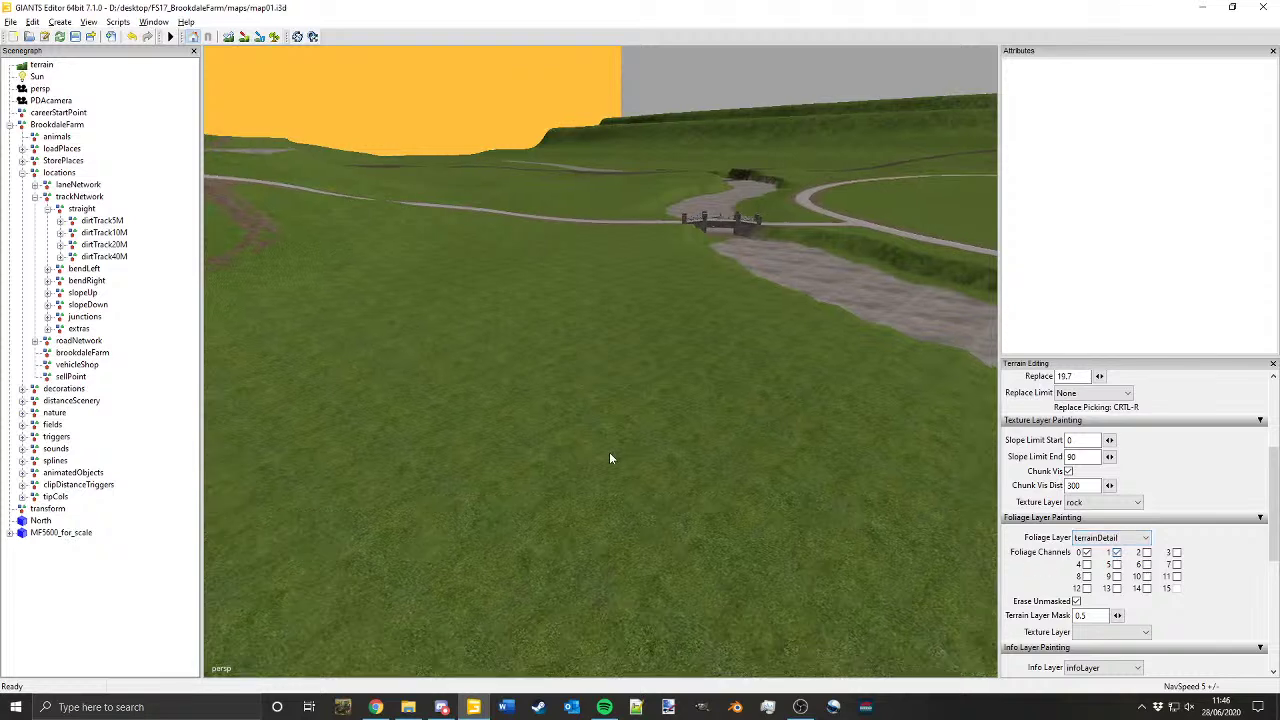
{"action": "mouse_move", "coordinate": [517, 465]}
{"action": "left_mouse_down"}
{"action": "mouse_move", "coordinate": [586, 410]}
{"action": "mouse_move", "coordinate": [692, 461]}
{"action": "mouse_move", "coordinate": [620, 388]}
{"action": "mouse_move", "coordinate": [529, 400]}
{"action": "mouse_move", "coordinate": [588, 377]}
{"action": "mouse_move", "coordinate": [535, 452]}
{"action": "mouse_move", "coordinate": [697, 453]}
{"action": "mouse_move", "coordinate": [337, 194]}
{"action": "left_mouse_up"}
{"action": "left_click", "coordinate": [275, 37]}
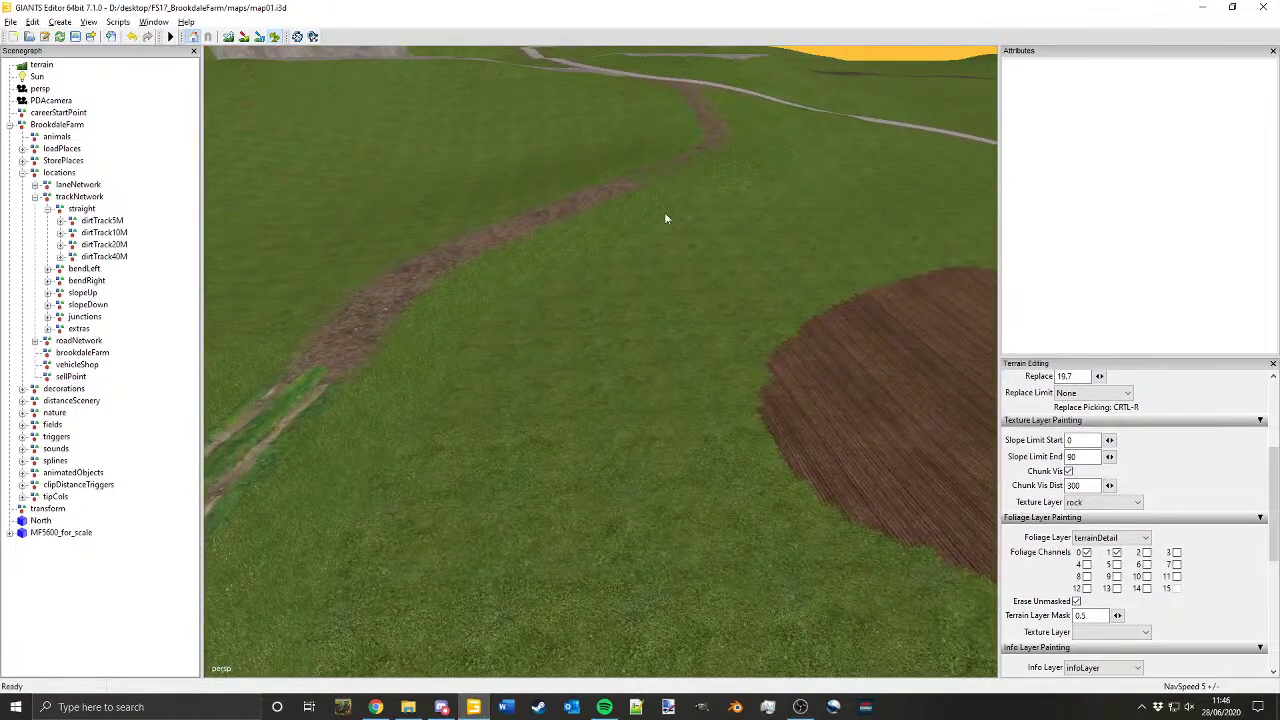
Step: Examine the track past the tractor and rock bank to its far end at the dirt patch
{"action": "left_click_drag", "start_coordinate": [664, 212], "coordinate": [452, 286], "text": "alt"}
{"action": "right_click_drag", "start_coordinate": [452, 286], "coordinate": [544, 285], "text": "alt"}
{"action": "left_click_drag", "start_coordinate": [544, 288], "coordinate": [685, 232], "text": "alt"}
{"action": "right_click_drag", "start_coordinate": [685, 232], "coordinate": [581, 272], "text": "alt"}
{"action": "middle_click_drag", "start_coordinate": [581, 272], "coordinate": [708, 141], "text": "alt"}
{"action": "right_click_drag", "start_coordinate": [708, 141], "coordinate": [667, 255], "text": "alt"}
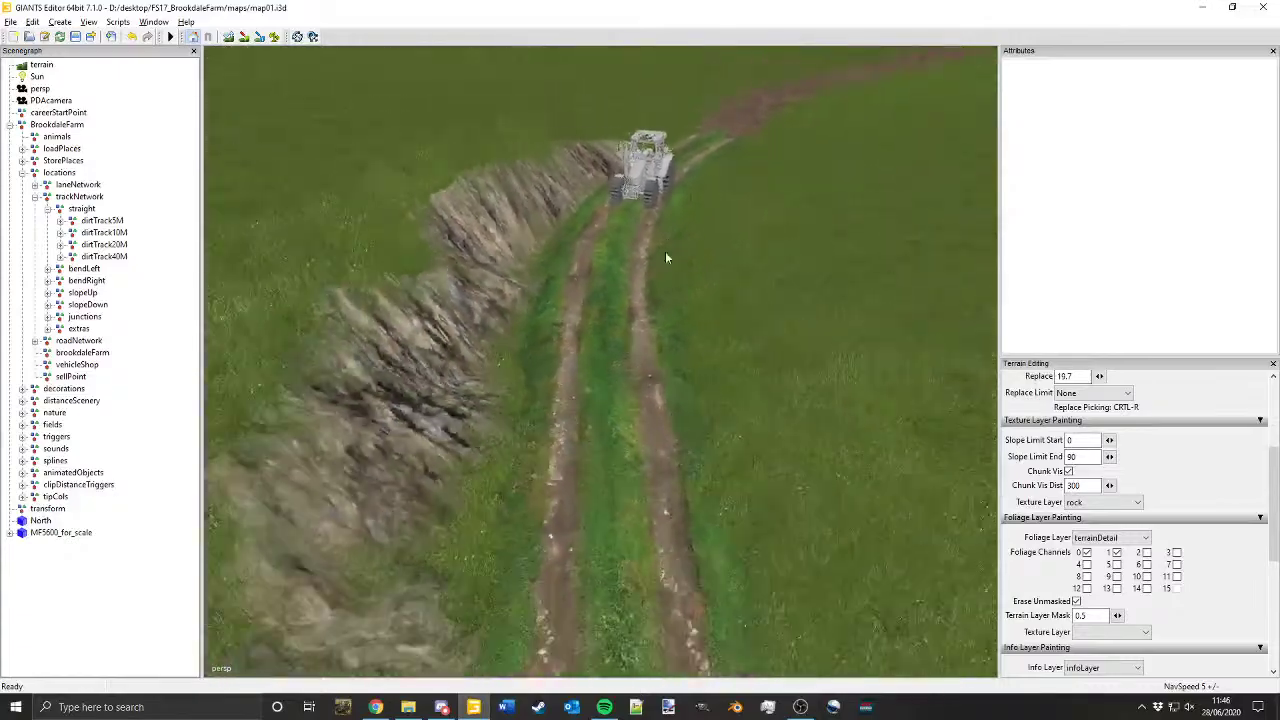
{"action": "middle_click_drag", "start_coordinate": [667, 255], "coordinate": [692, 151], "text": "alt"}
{"action": "left_click_drag", "start_coordinate": [692, 151], "coordinate": [649, 160], "text": "alt"}
{"action": "right_click_drag", "start_coordinate": [649, 161], "coordinate": [652, 285], "text": "alt"}
{"action": "middle_click_drag", "start_coordinate": [652, 285], "coordinate": [609, 166], "text": "alt"}
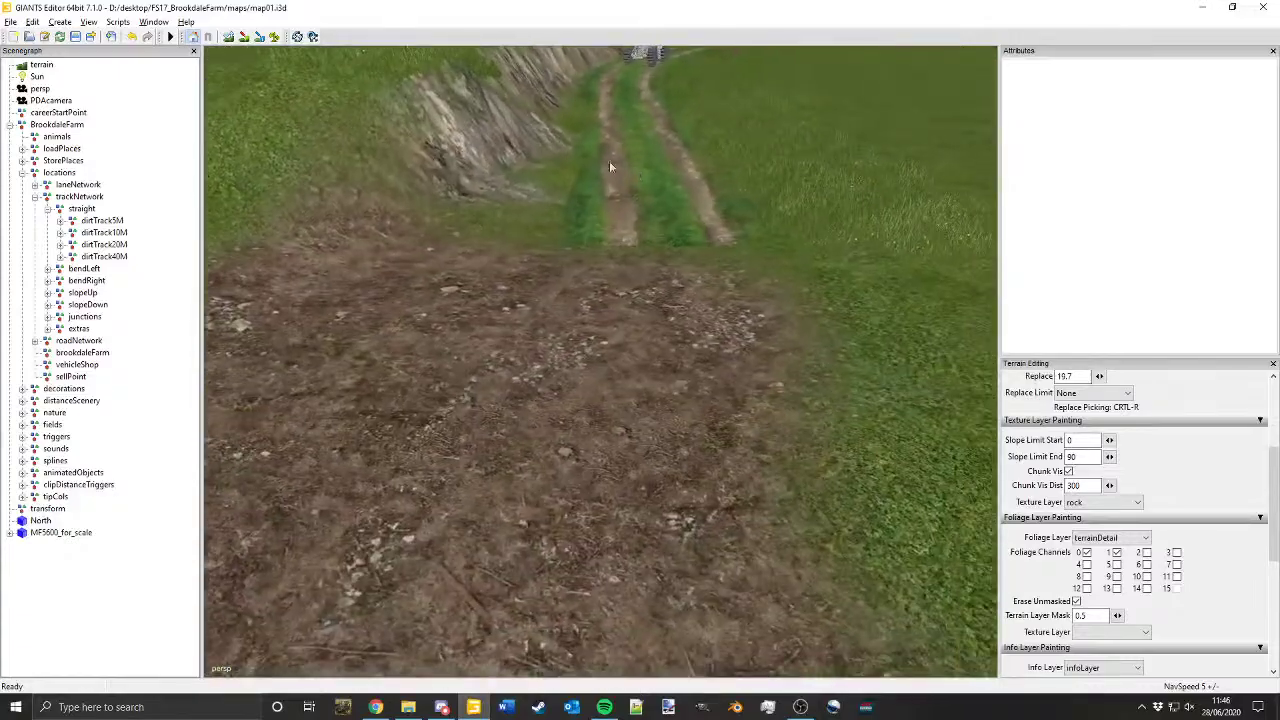
{"action": "right_click_drag", "start_coordinate": [609, 166], "coordinate": [640, 385], "text": "alt"}
{"action": "middle_click_drag", "start_coordinate": [640, 385], "coordinate": [589, 517], "text": "alt"}
{"action": "right_click_drag", "start_coordinate": [589, 517], "coordinate": [716, 212], "text": "alt"}
{"action": "left_click_drag", "start_coordinate": [716, 212], "coordinate": [503, 256], "text": "alt"}
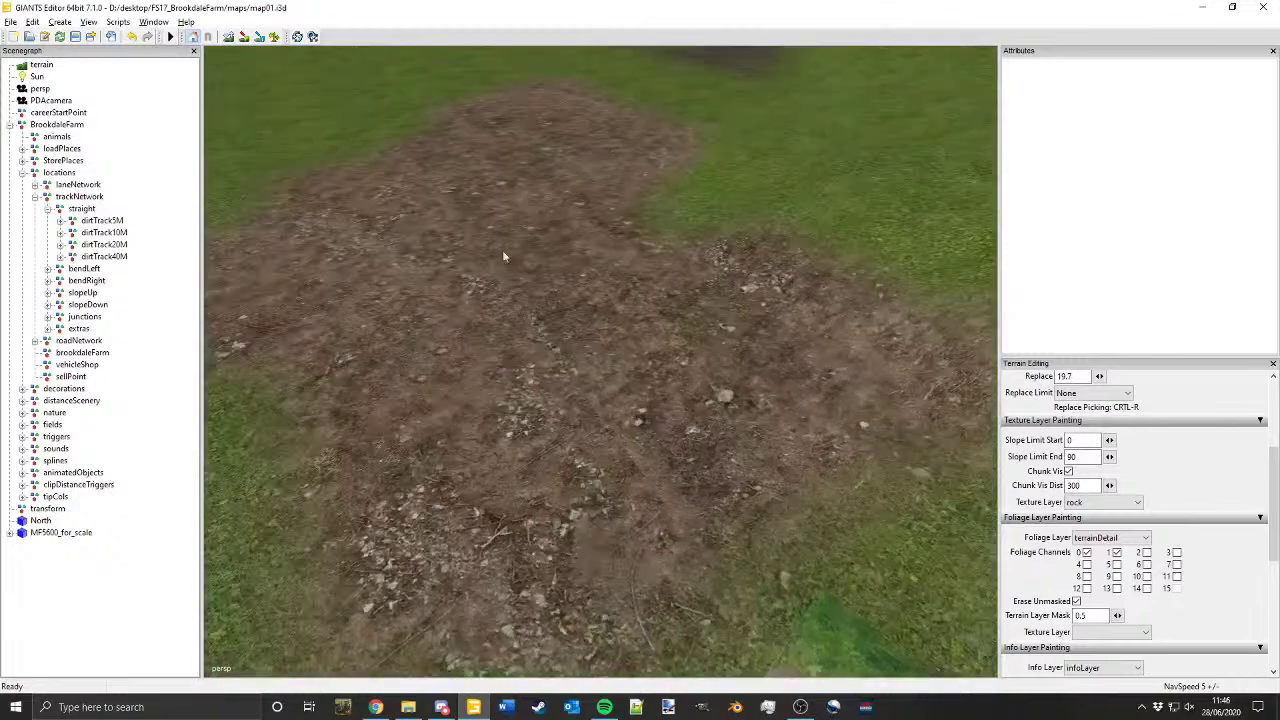
{"action": "right_click_drag", "start_coordinate": [503, 256], "coordinate": [593, 284], "text": "alt"}
{"action": "left_click_drag", "start_coordinate": [593, 284], "coordinate": [522, 336], "text": "alt"}
{"action": "middle_click_drag", "start_coordinate": [522, 336], "coordinate": [504, 242], "text": "alt"}
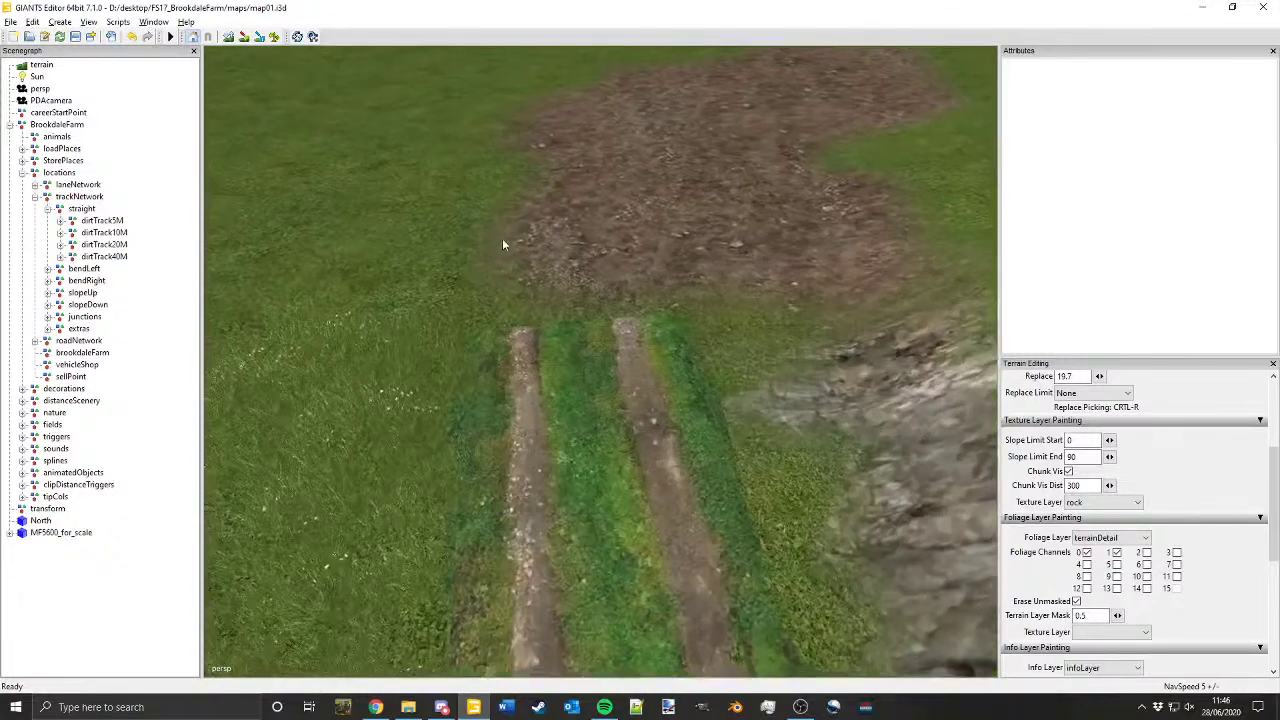
Step: Collapse the straight track group and expand the bendRight group under trackNetwork
{"action": "left_click", "coordinate": [47, 208]}
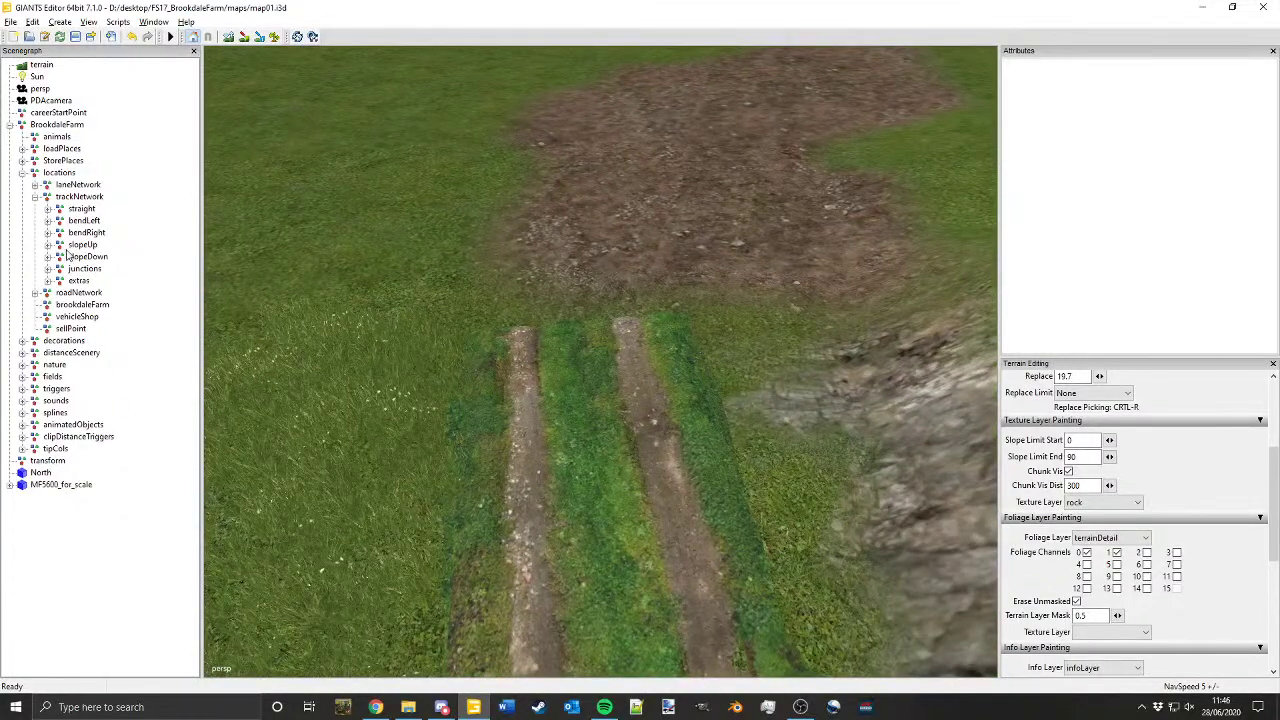
{"action": "left_click", "coordinate": [86, 232]}
{"action": "left_click", "coordinate": [48, 233]}
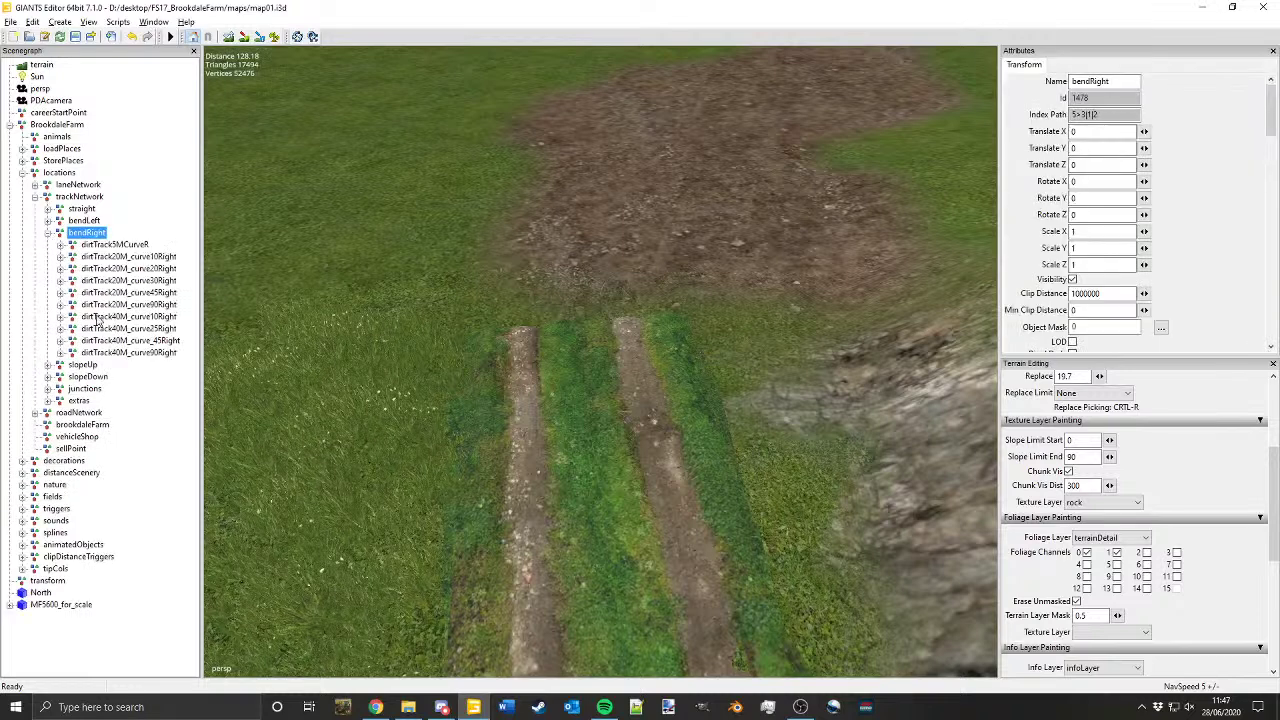
Step: Try the dirtTrack40M_curve90Right bend at the end of the track, rotated to continue forward over the dirt patch
{"action": "left_click", "coordinate": [130, 353]}
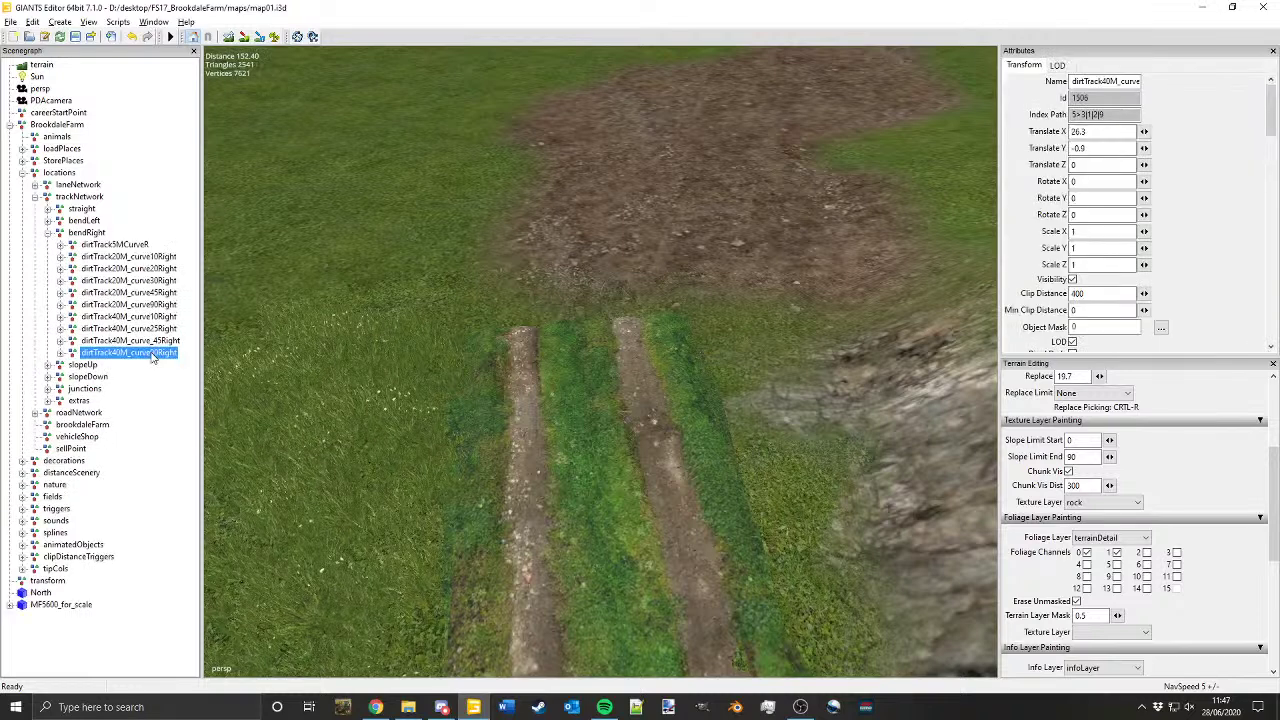
{"action": "key", "text": "ctrl+b"}
{"action": "left_click", "coordinate": [574, 326]}
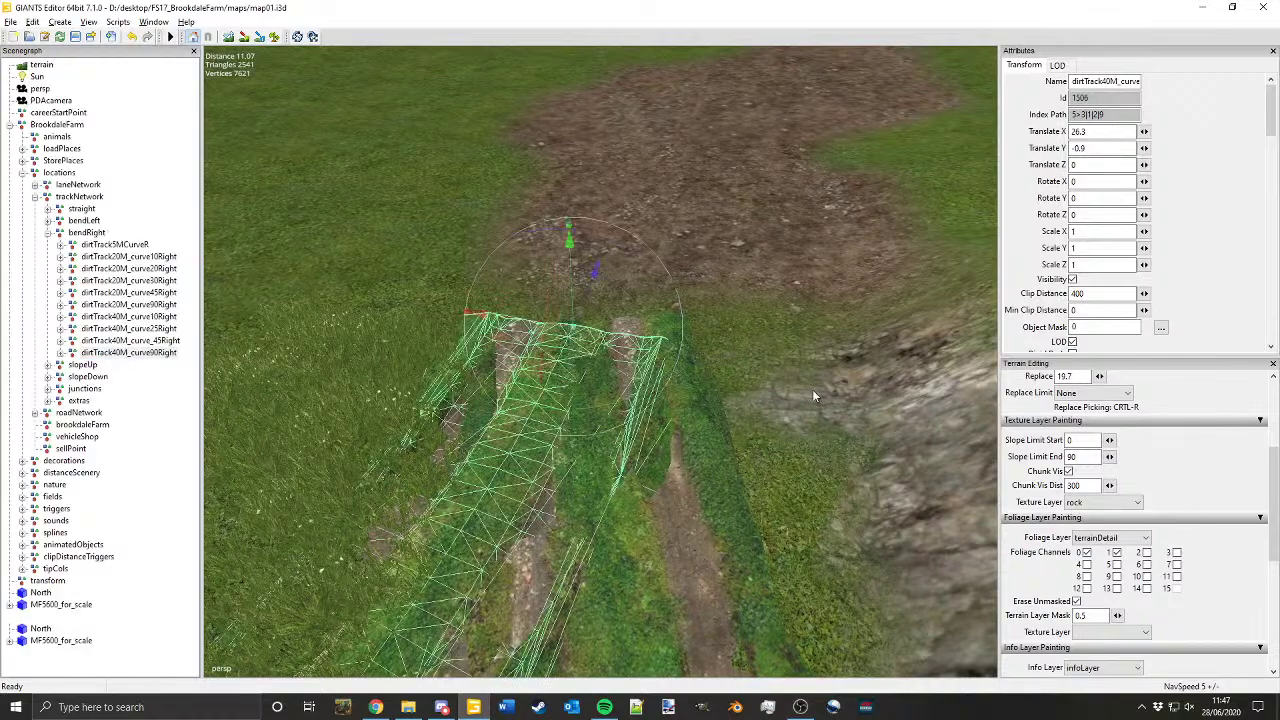
{"action": "scroll", "coordinate": [638, 455], "scroll_direction": "down", "scroll_amount": 3}
{"action": "left_click_drag", "start_coordinate": [622, 421], "coordinate": [385, 181]}
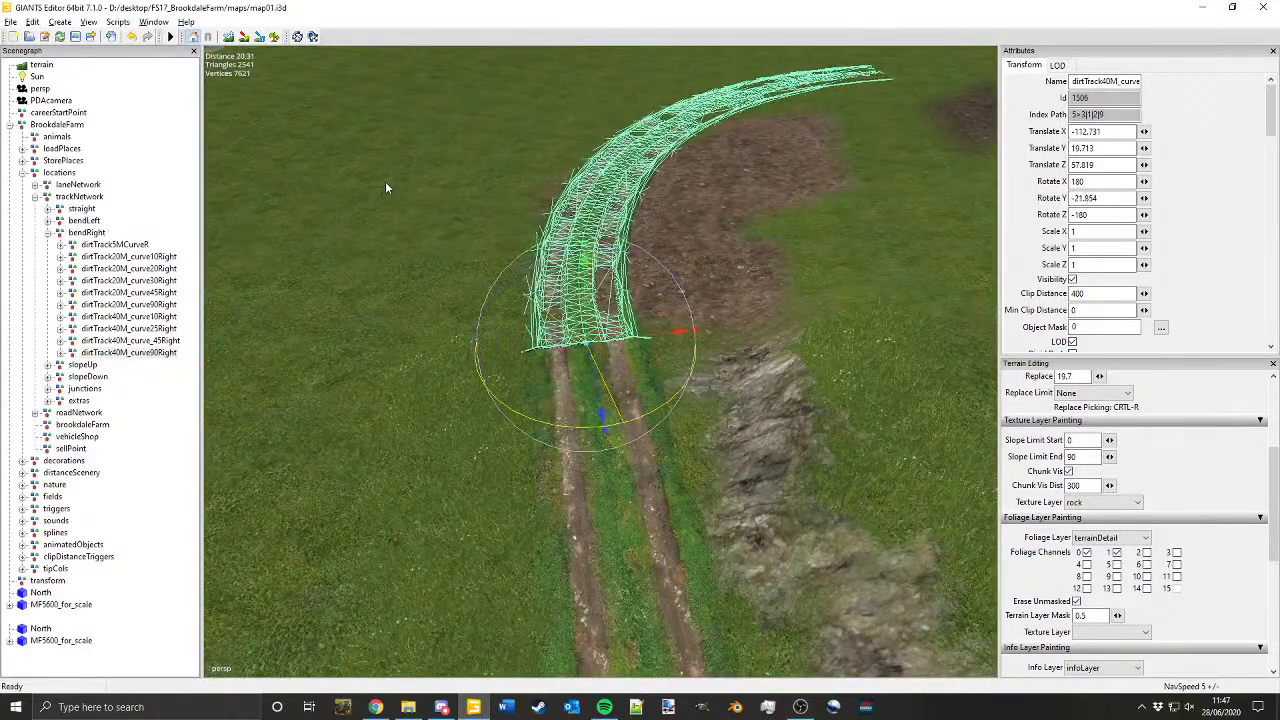
Step: Reset the dirtTrack40M_curve90Right piece's translation and rotation to 0 on all axes
{"action": "left_click", "coordinate": [170, 353]}
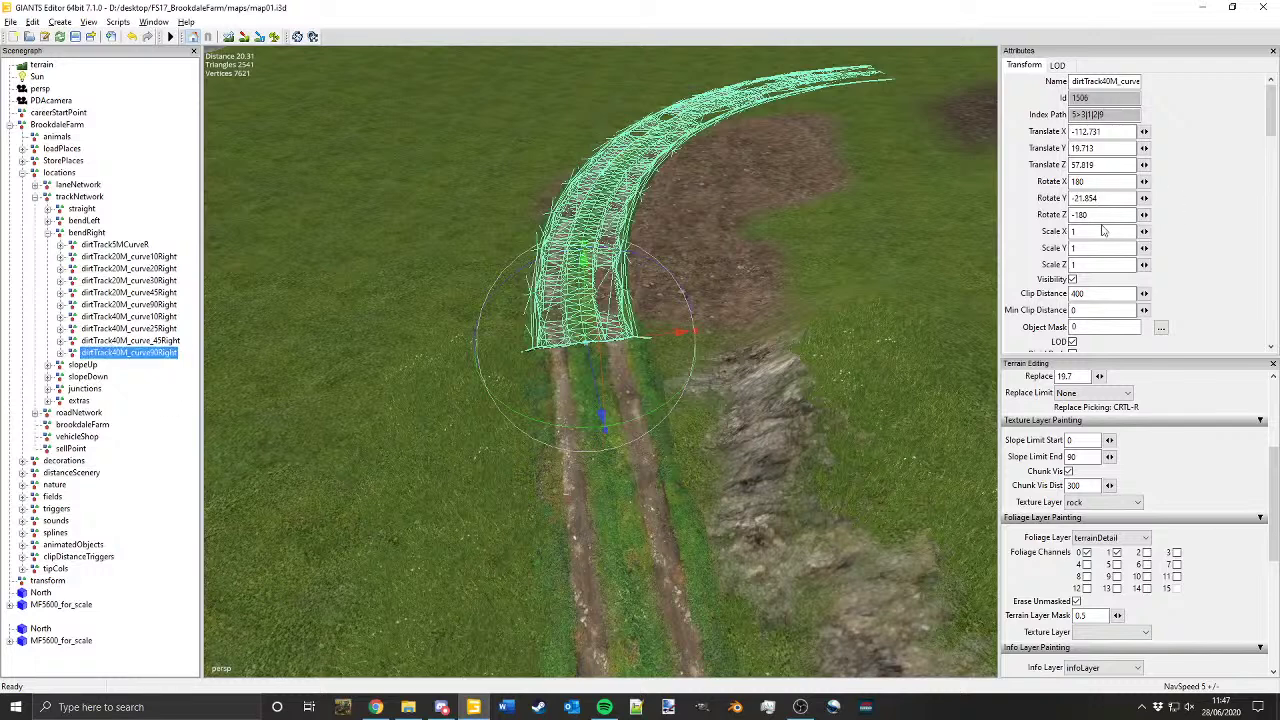
{"action": "left_click_drag", "start_coordinate": [1102, 215], "coordinate": [1042, 148]}
{"action": "type", "text": "00000"}
{"action": "left_click_drag", "start_coordinate": [1119, 131], "coordinate": [1042, 132]}
{"action": "type", "text": "0"}
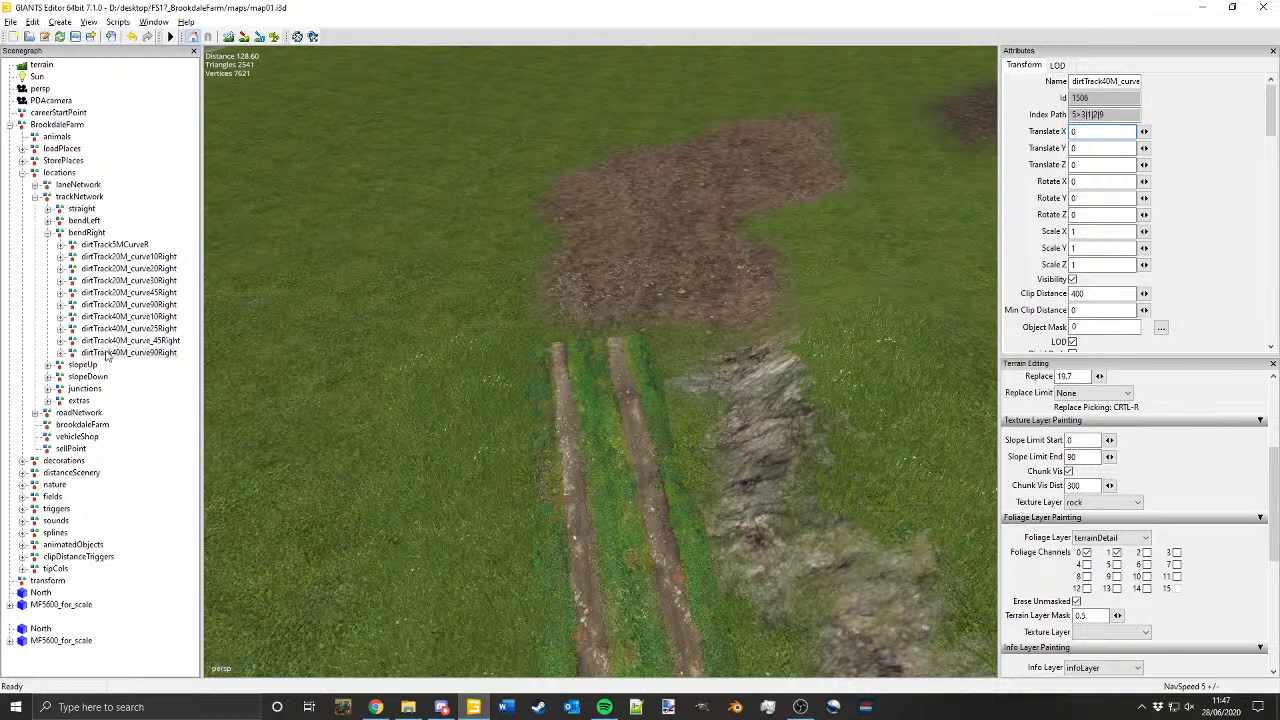
Step: Try the dirtTrack20M_curve45Right bend at the end of the track, turned to lead across the dirt patch
{"action": "left_click", "coordinate": [155, 292]}
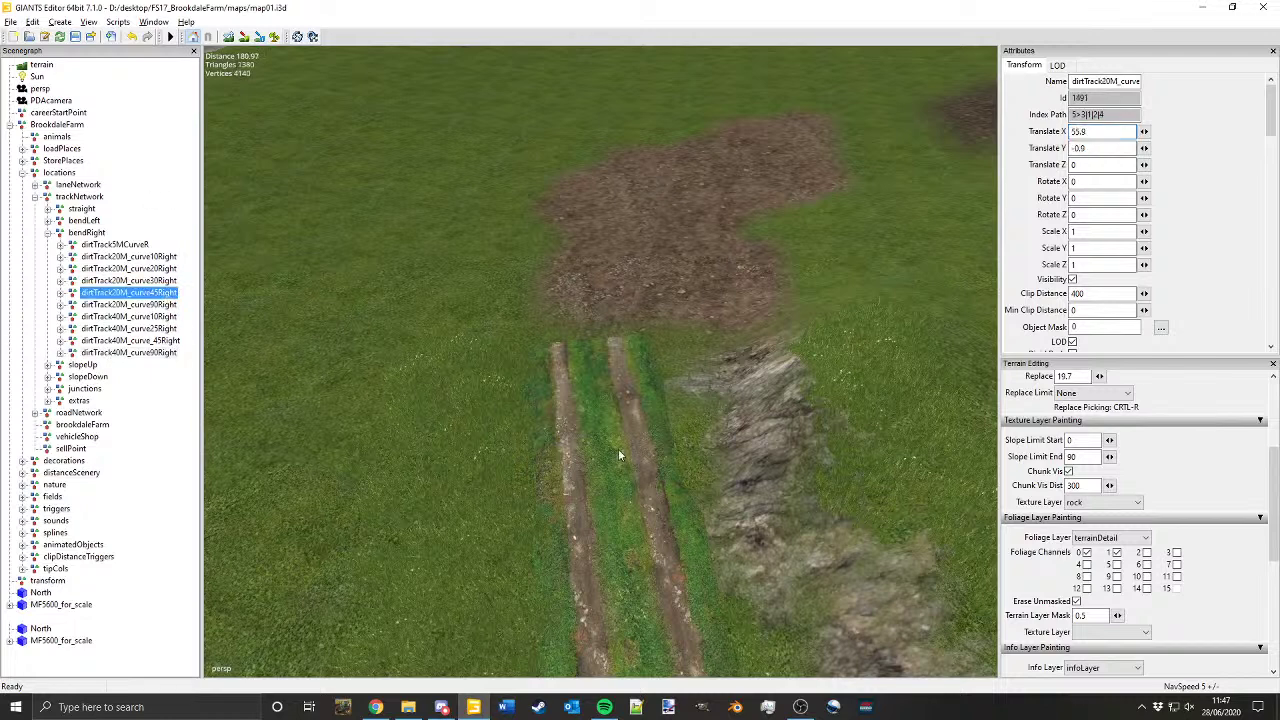
{"action": "key", "text": "ctrl+b"}
{"action": "left_click", "coordinate": [588, 341]}
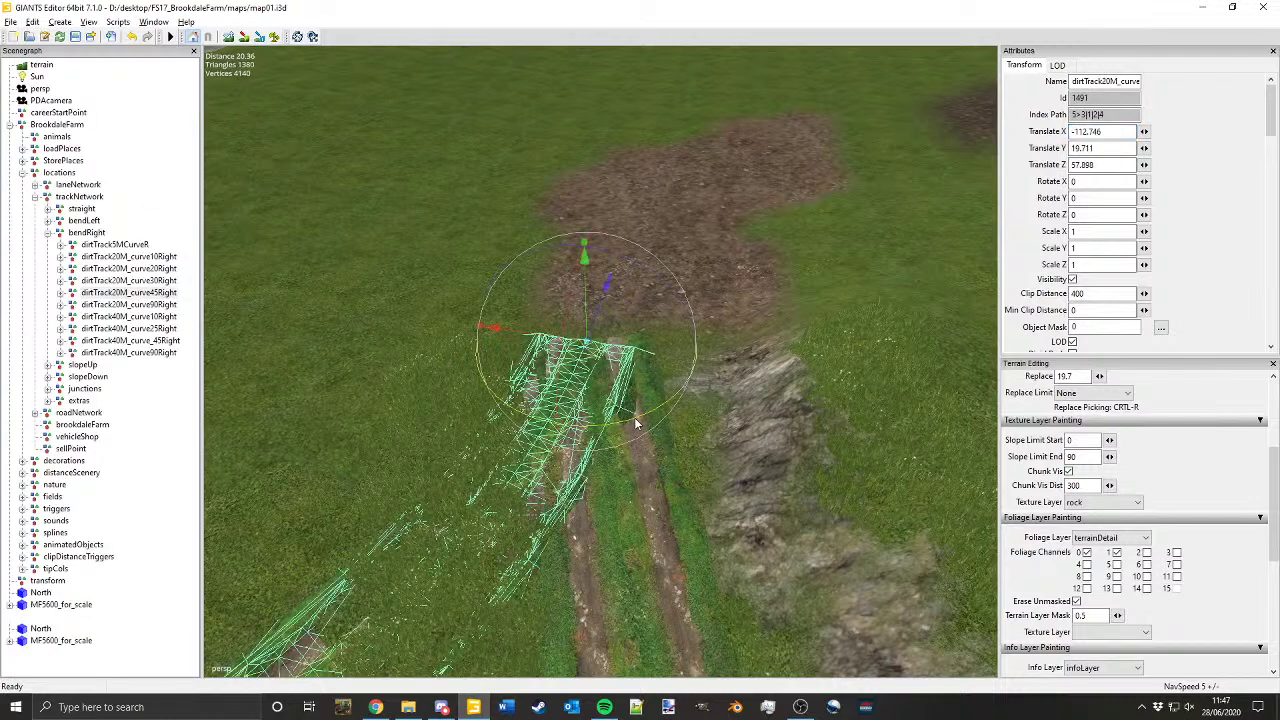
{"action": "left_click_drag", "start_coordinate": [632, 417], "coordinate": [446, 243]}
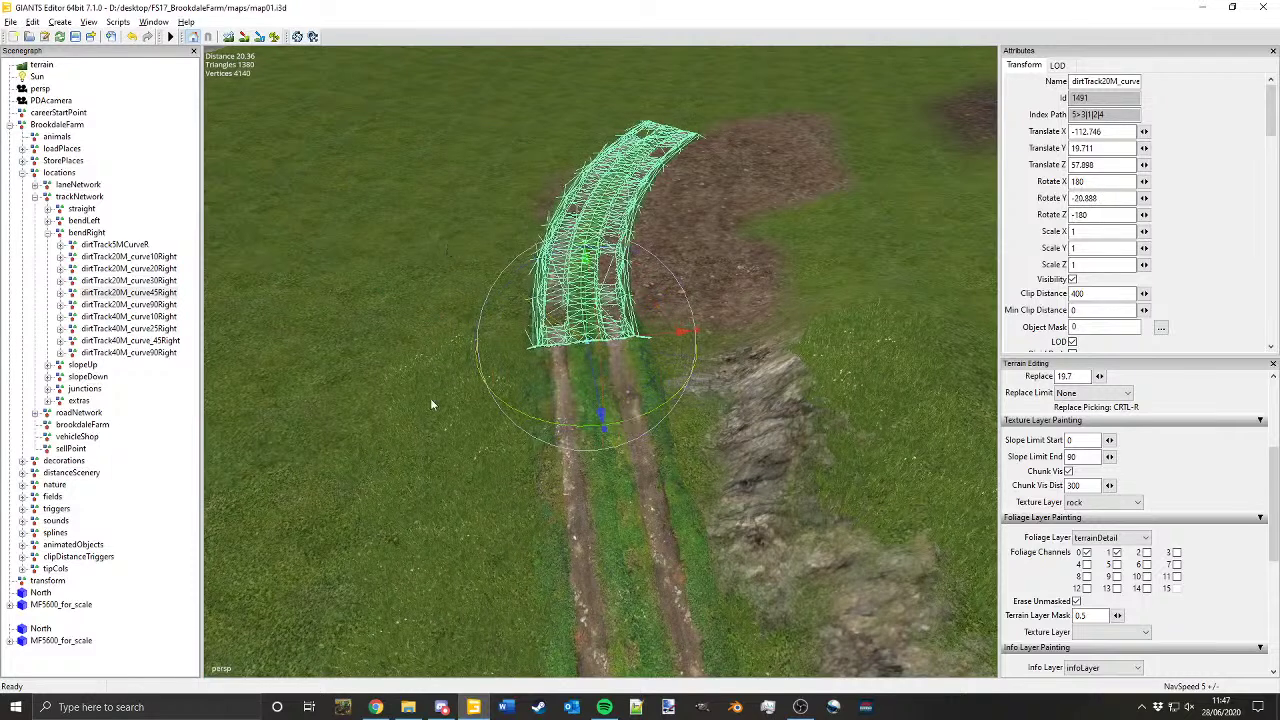
Step: Reset the dirtTrack20M_curve45Right piece's translation and rotation to 0 on all axes
{"action": "left_click_drag", "start_coordinate": [1110, 217], "coordinate": [1034, 220]}
{"action": "type", "text": "00"}
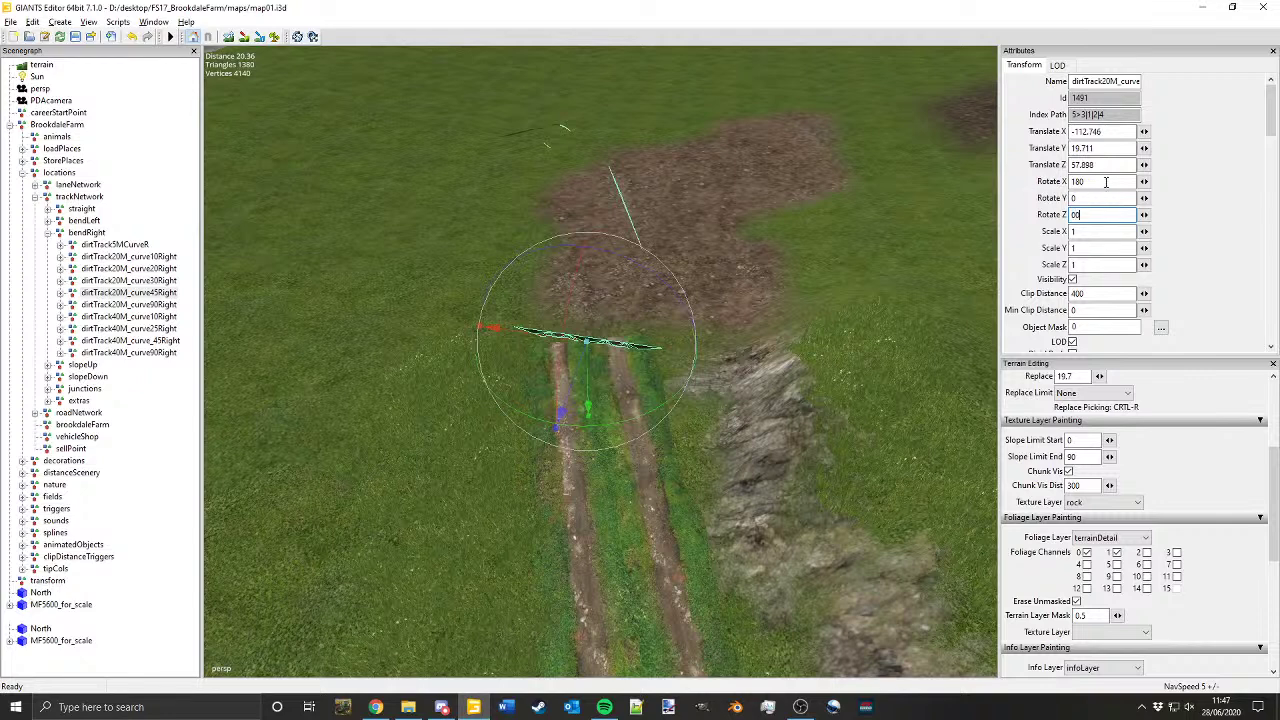
{"action": "type", "text": "0"}
{"action": "left_click_drag", "start_coordinate": [1107, 183], "coordinate": [1068, 165]}
{"action": "type", "text": "0"}
{"action": "double_click", "coordinate": [1092, 147]}
{"action": "type", "text": "0"}
{"action": "double_click", "coordinate": [1092, 131]}
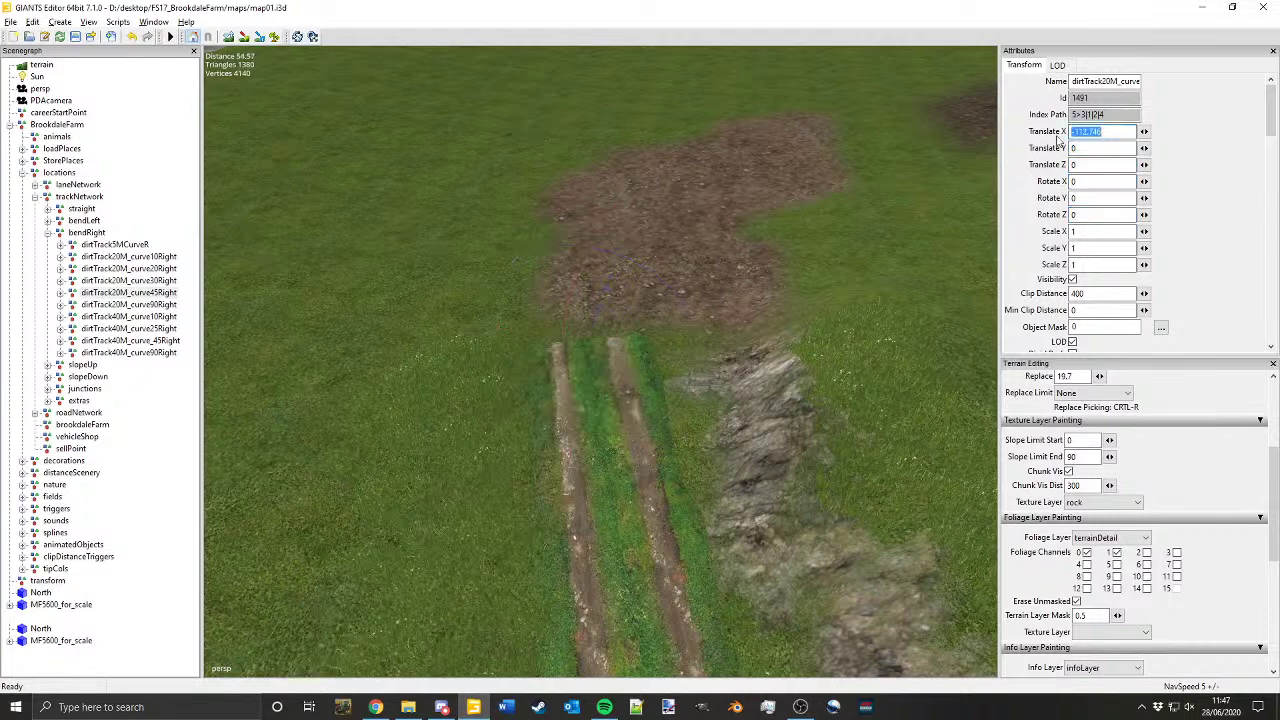
{"action": "type", "text": "0"}
Step: Place the dirtTrack20M_curve90Right bend at the end of the straight track and rotate it to continue over the dirt patch
{"action": "left_click", "coordinate": [152, 304]}
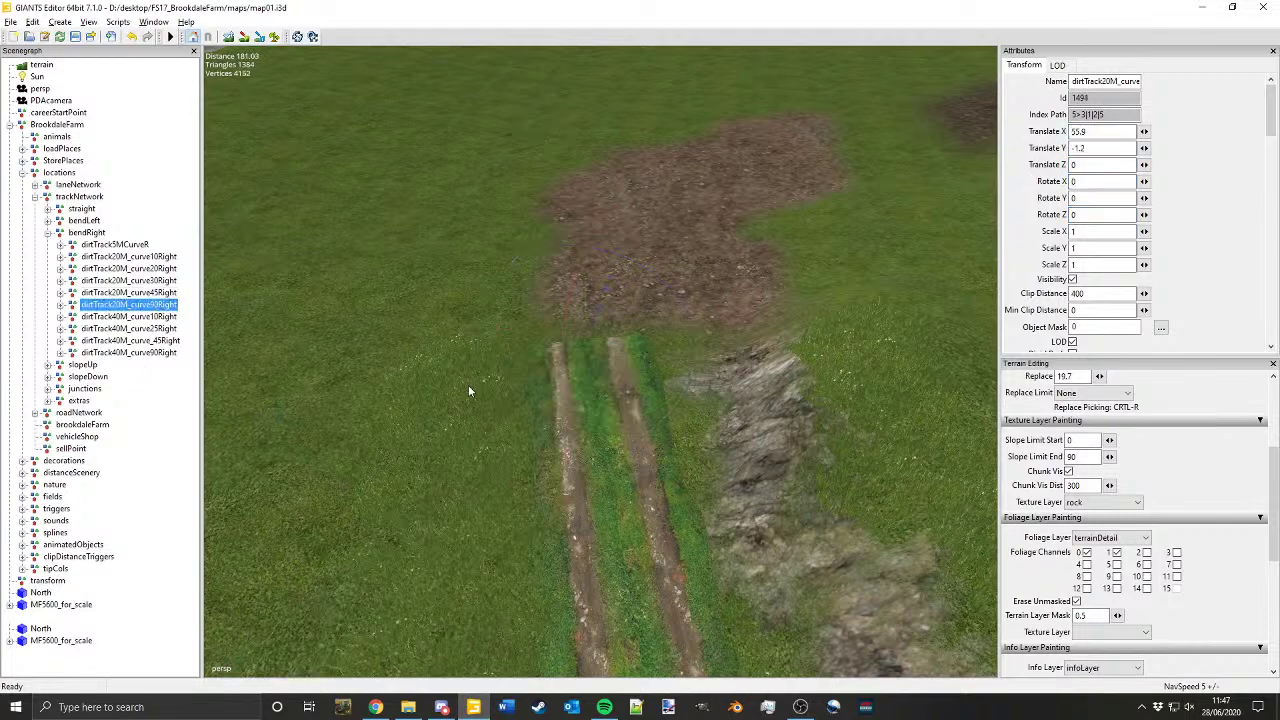
{"action": "key", "text": "ctrl+b"}
{"action": "left_click", "coordinate": [583, 343]}
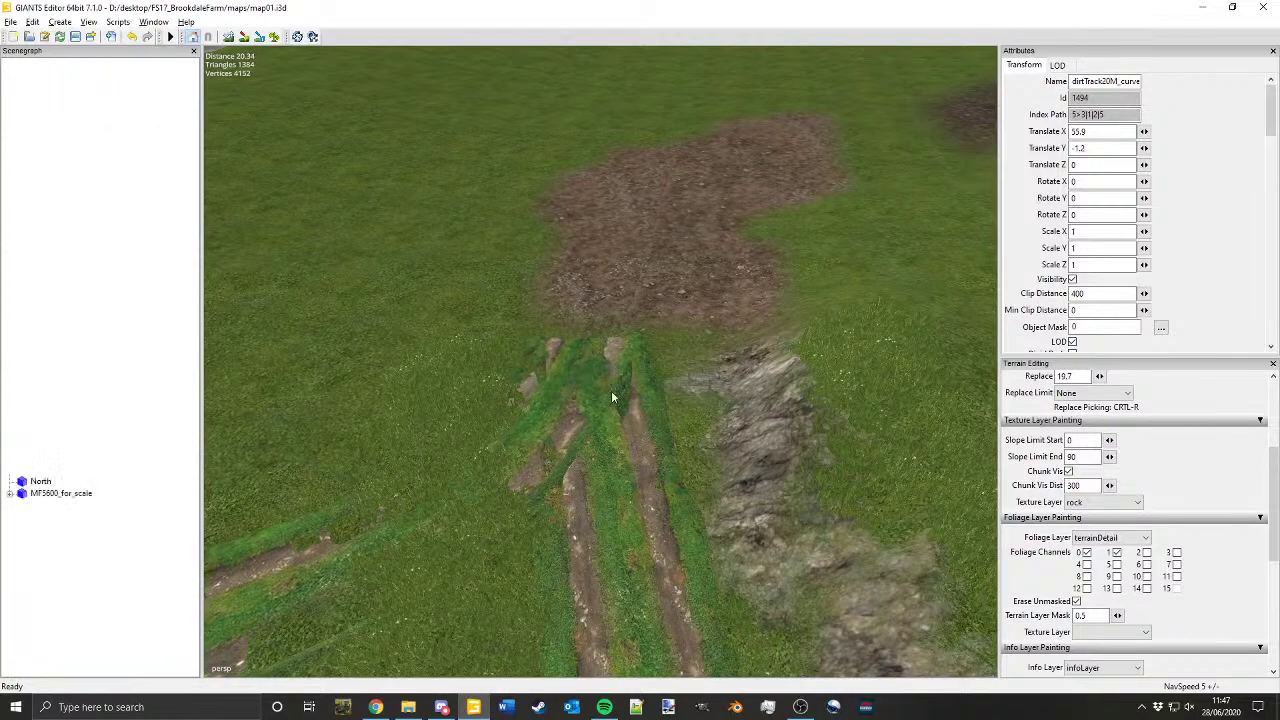
{"action": "left_click_drag", "start_coordinate": [620, 415], "coordinate": [500, 302]}
{"action": "scroll", "coordinate": [610, 260], "scroll_direction": "up", "scroll_amount": 8}
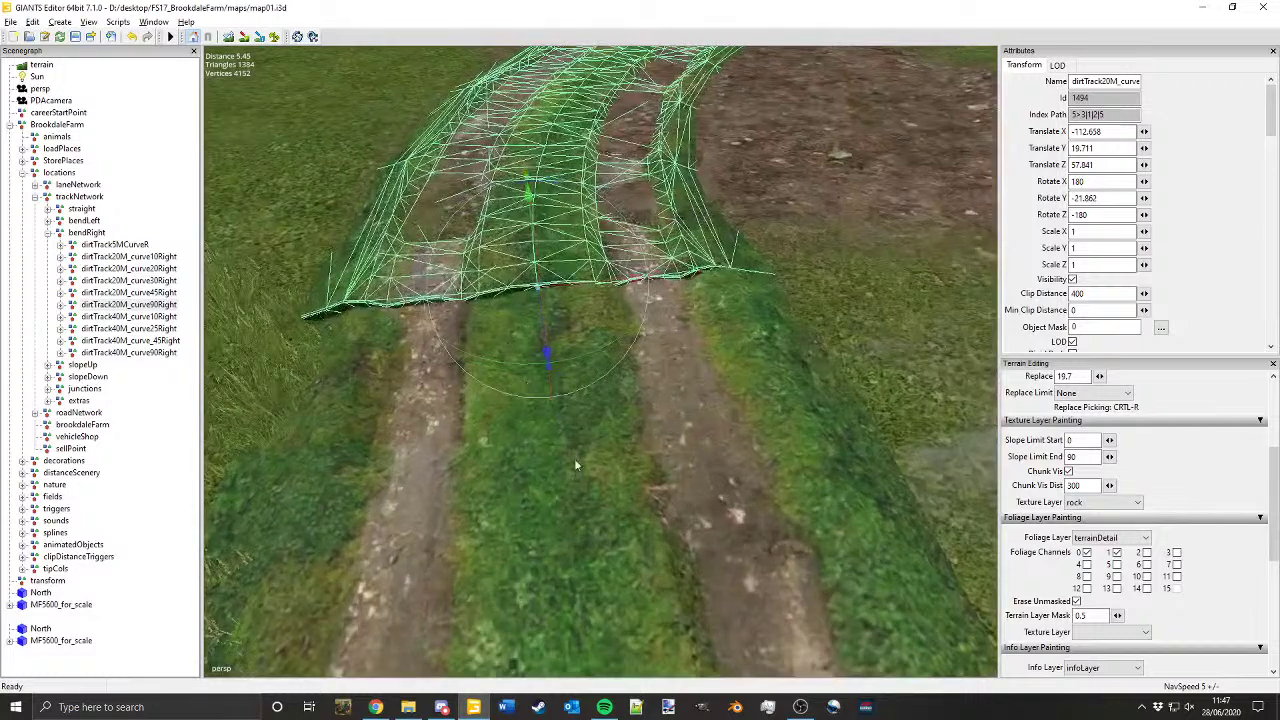
Step: Match the bend's rotation to the adjoining straight track by setting Rotate Y to -20 and Rotate Z to 179.3
{"action": "left_click", "coordinate": [602, 453]}
{"action": "left_click", "coordinate": [562, 214]}
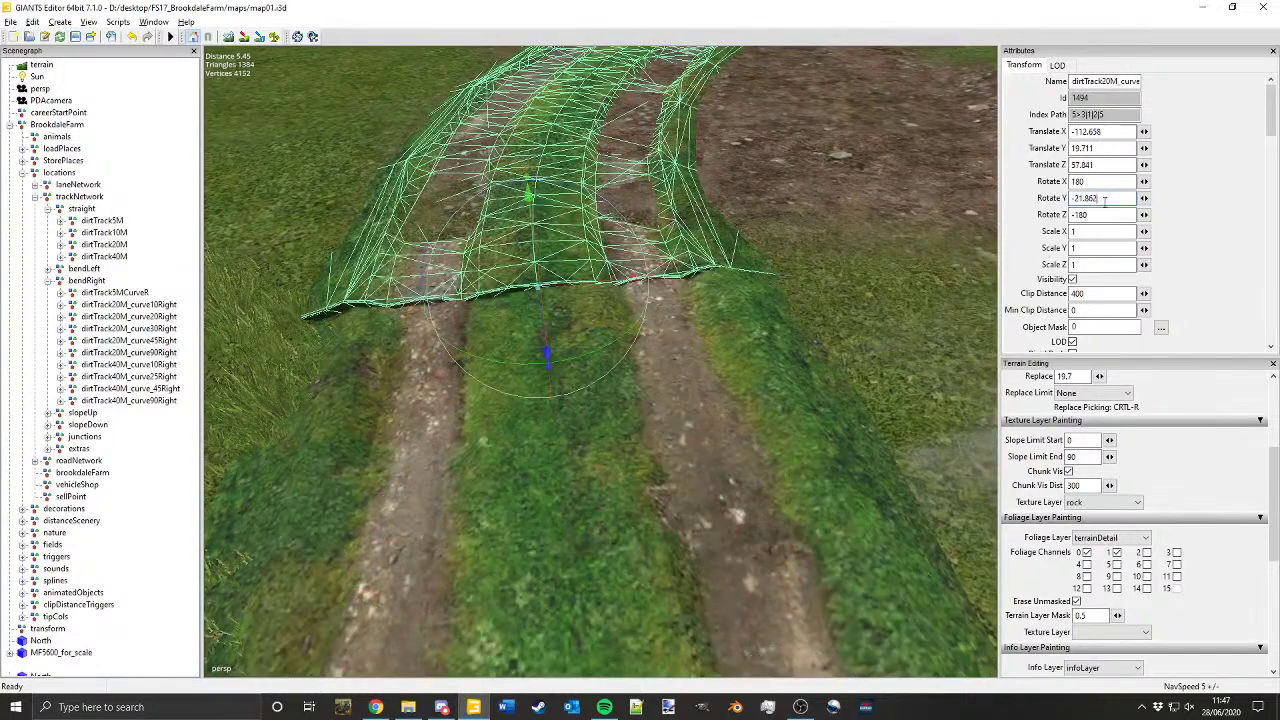
{"action": "left_click_drag", "start_coordinate": [1103, 200], "coordinate": [1080, 205]}
{"action": "left_click", "coordinate": [652, 581]}
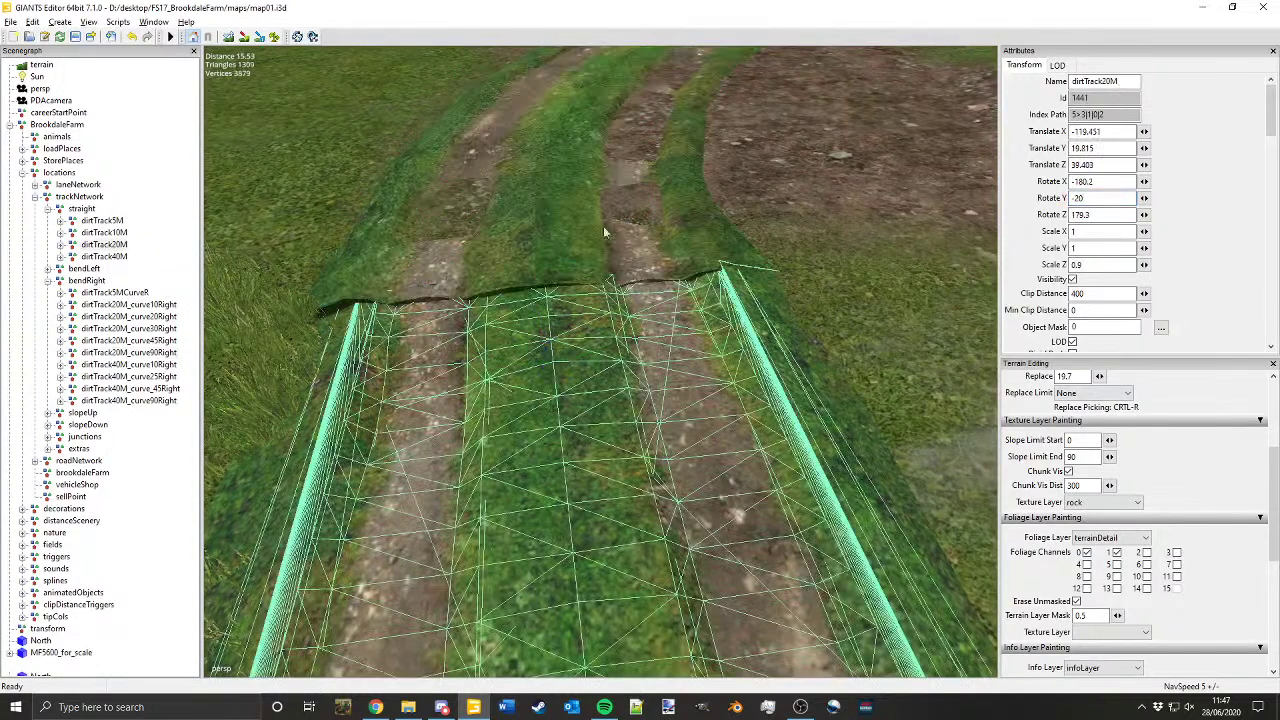
{"action": "left_click", "coordinate": [590, 242]}
{"action": "left_click_drag", "start_coordinate": [1106, 214], "coordinate": [1033, 217]}
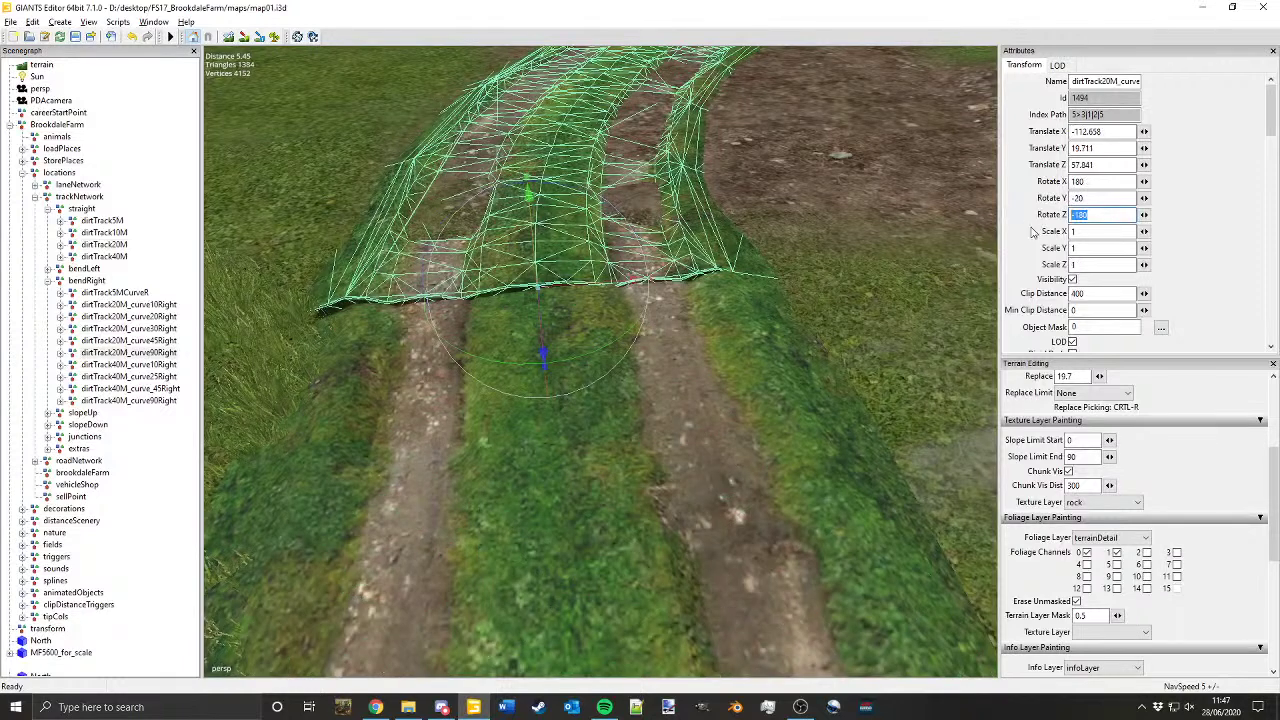
{"action": "type", "text": "179.3"}
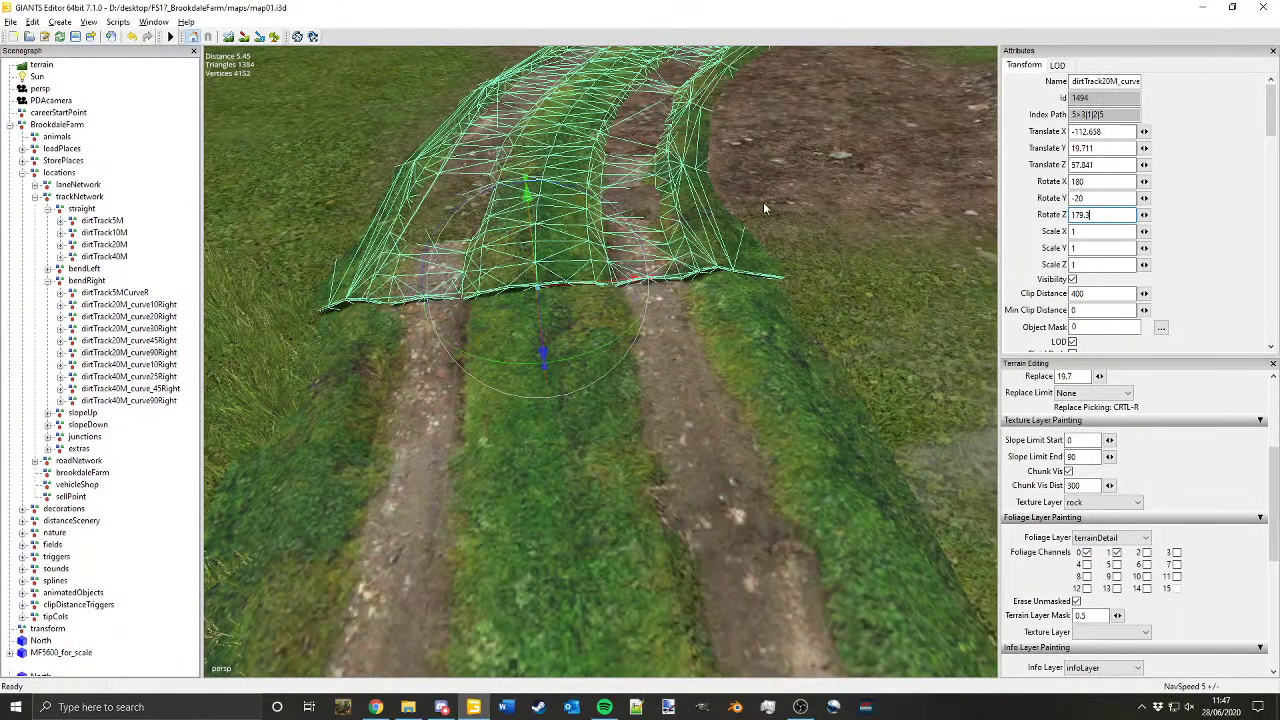
Step: Slide the bend against the straight track's end, to about X -112.598 and Z 58.006, and lower it to about Y 19.673
{"action": "left_click_drag", "start_coordinate": [488, 400], "coordinate": [520, 341], "text": "alt"}
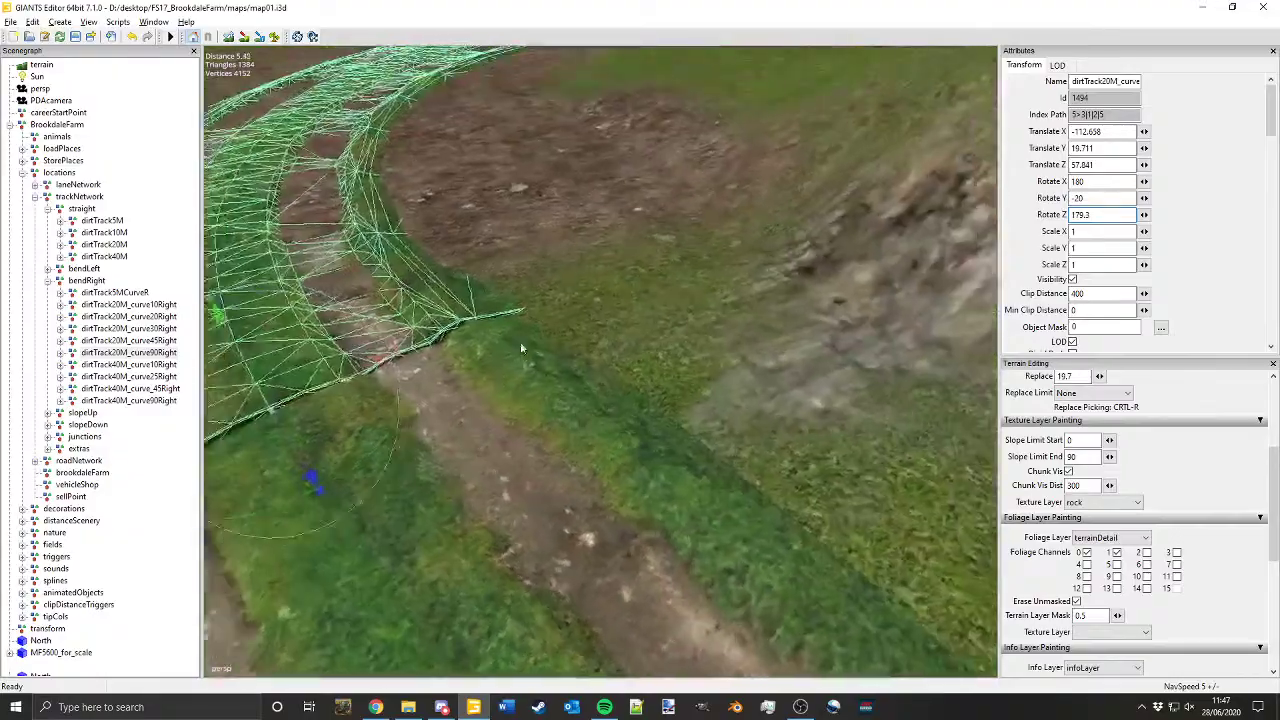
{"action": "middle_click_drag", "start_coordinate": [520, 341], "coordinate": [628, 358], "text": "alt"}
{"action": "left_click_drag", "start_coordinate": [628, 358], "coordinate": [657, 303], "text": "alt"}
{"action": "scroll", "coordinate": [686, 274], "scroll_direction": "up", "scroll_amount": 3}
{"action": "middle_click_drag", "start_coordinate": [657, 303], "coordinate": [626, 240], "text": "alt"}
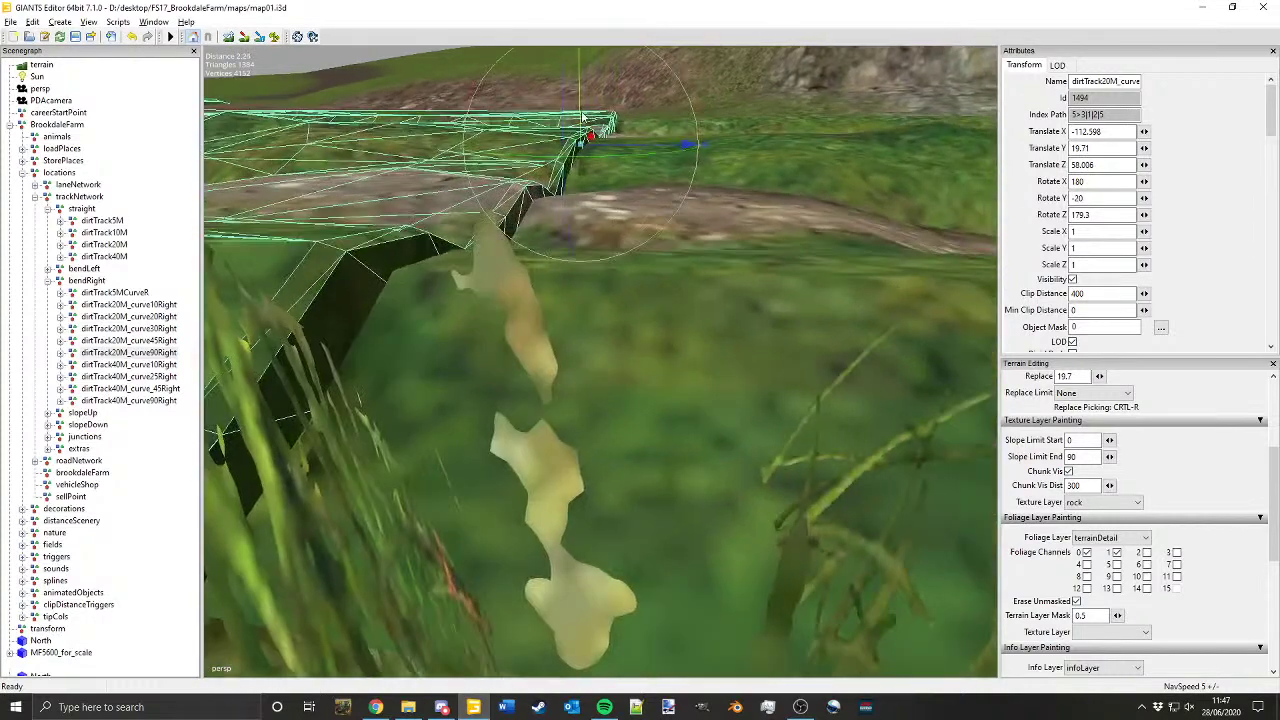
{"action": "left_click_drag", "start_coordinate": [582, 117], "coordinate": [582, 129]}
{"action": "middle_click_drag", "start_coordinate": [582, 129], "coordinate": [597, 133], "text": "alt"}
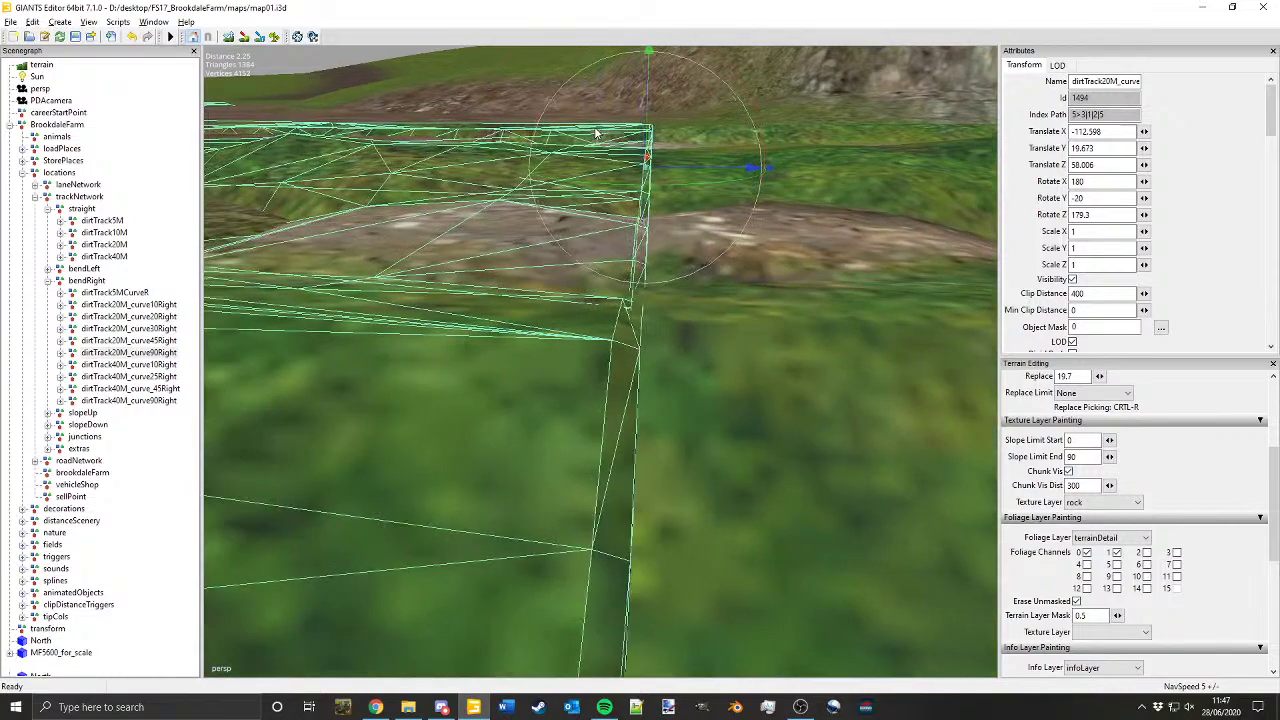
Step: Fine-tune the bend's sideways position and height at the joint, to about X -112.673, Y 19.665 and Z 58.038
{"action": "left_click_drag", "start_coordinate": [635, 149], "coordinate": [677, 287], "text": "alt"}
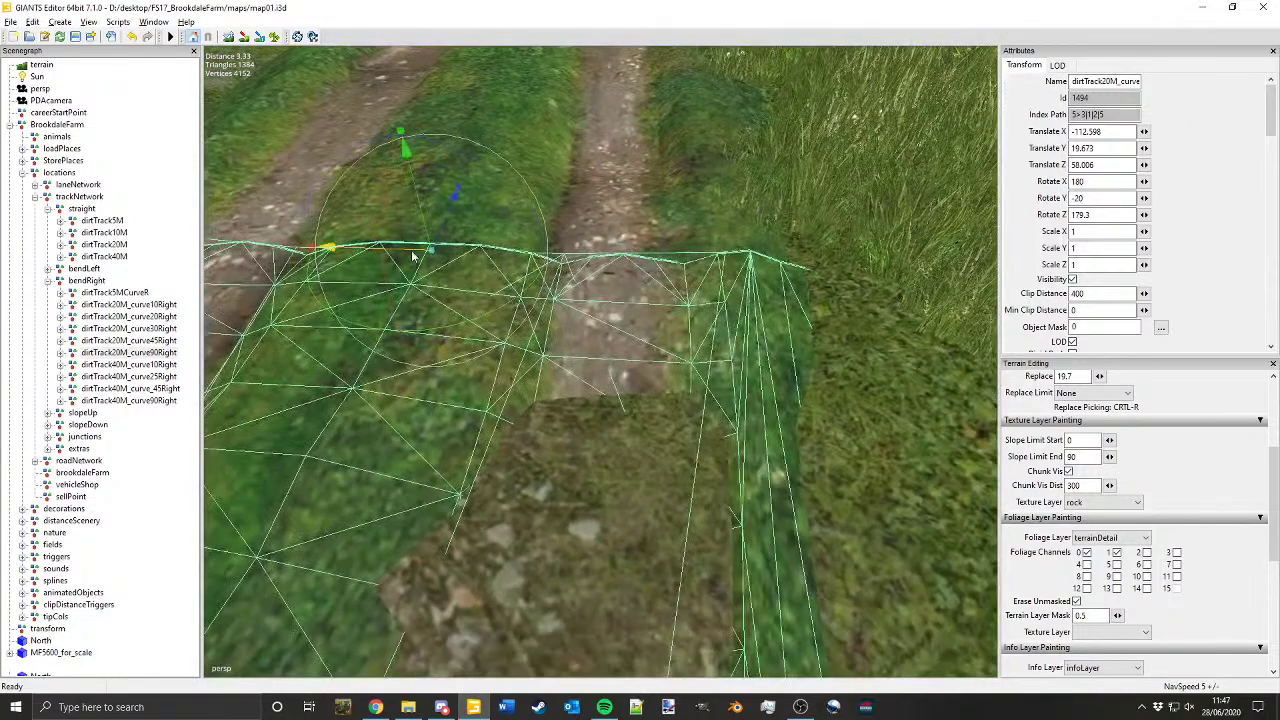
{"action": "left_click_drag", "start_coordinate": [412, 251], "coordinate": [685, 166]}
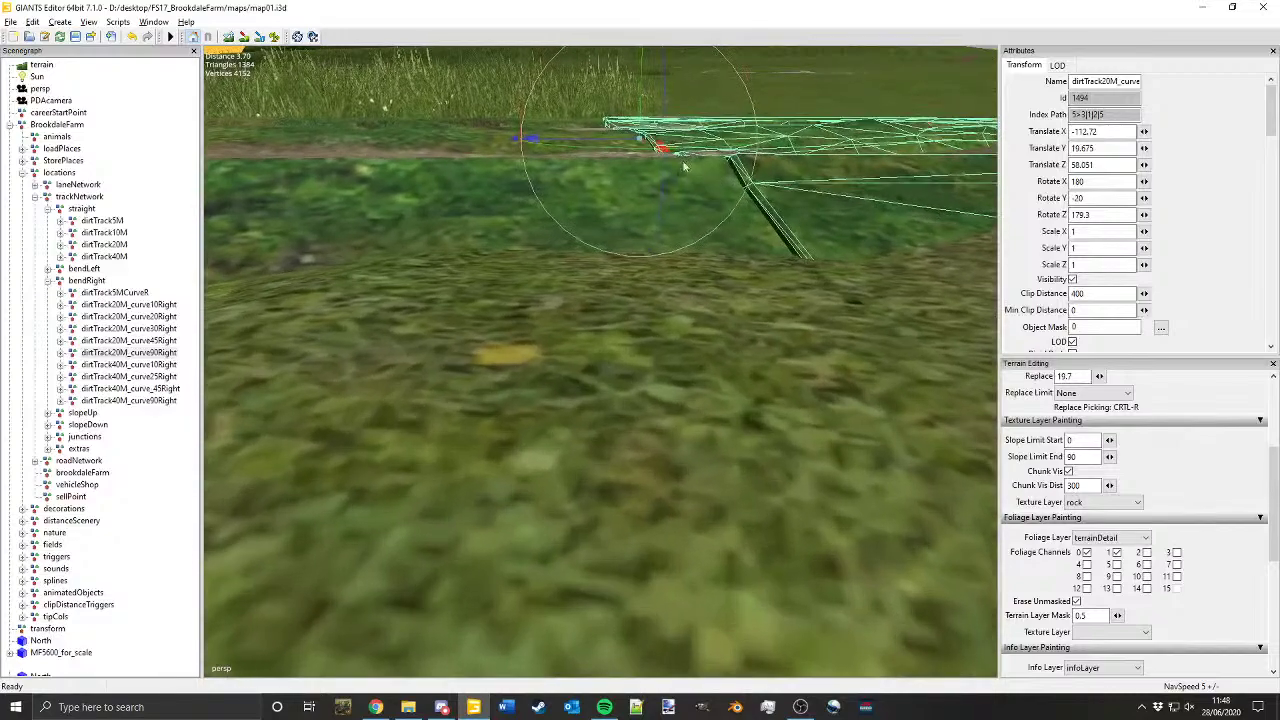
{"action": "left_click_drag", "start_coordinate": [643, 101], "coordinate": [669, 234]}
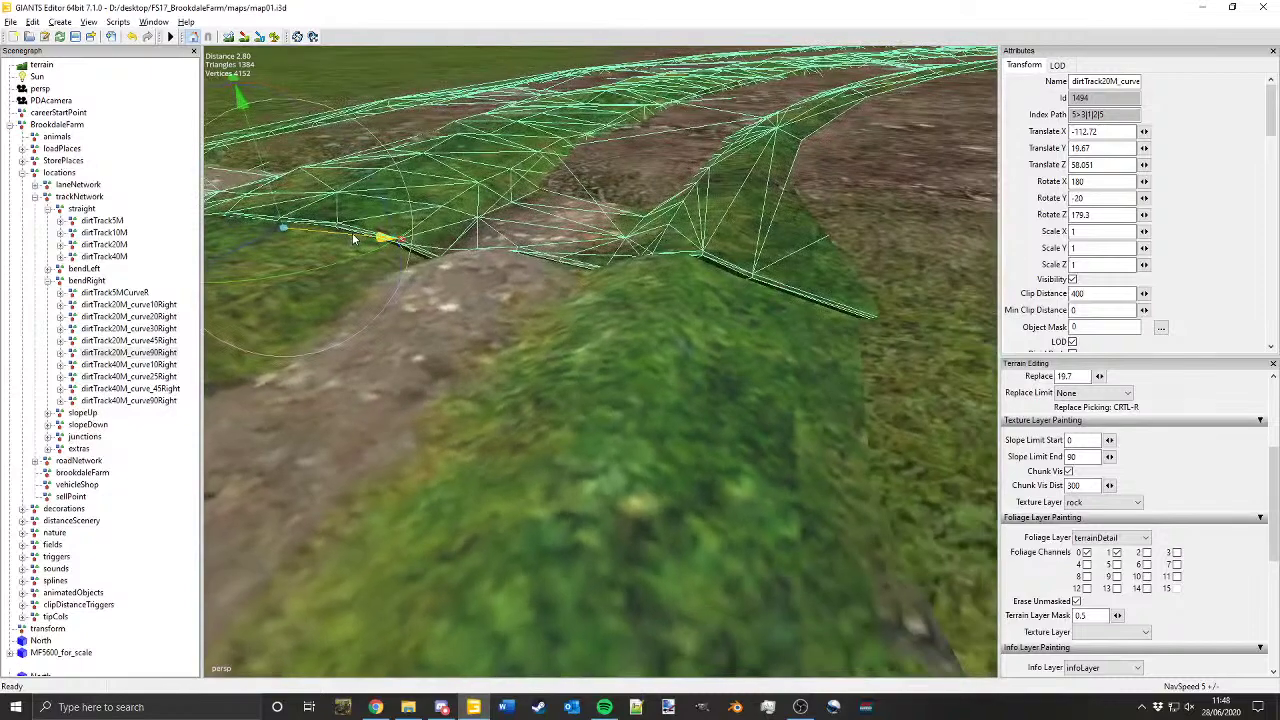
{"action": "left_click_drag", "start_coordinate": [352, 235], "coordinate": [531, 231]}
{"action": "scroll", "coordinate": [533, 236], "scroll_direction": "up", "scroll_amount": 1}
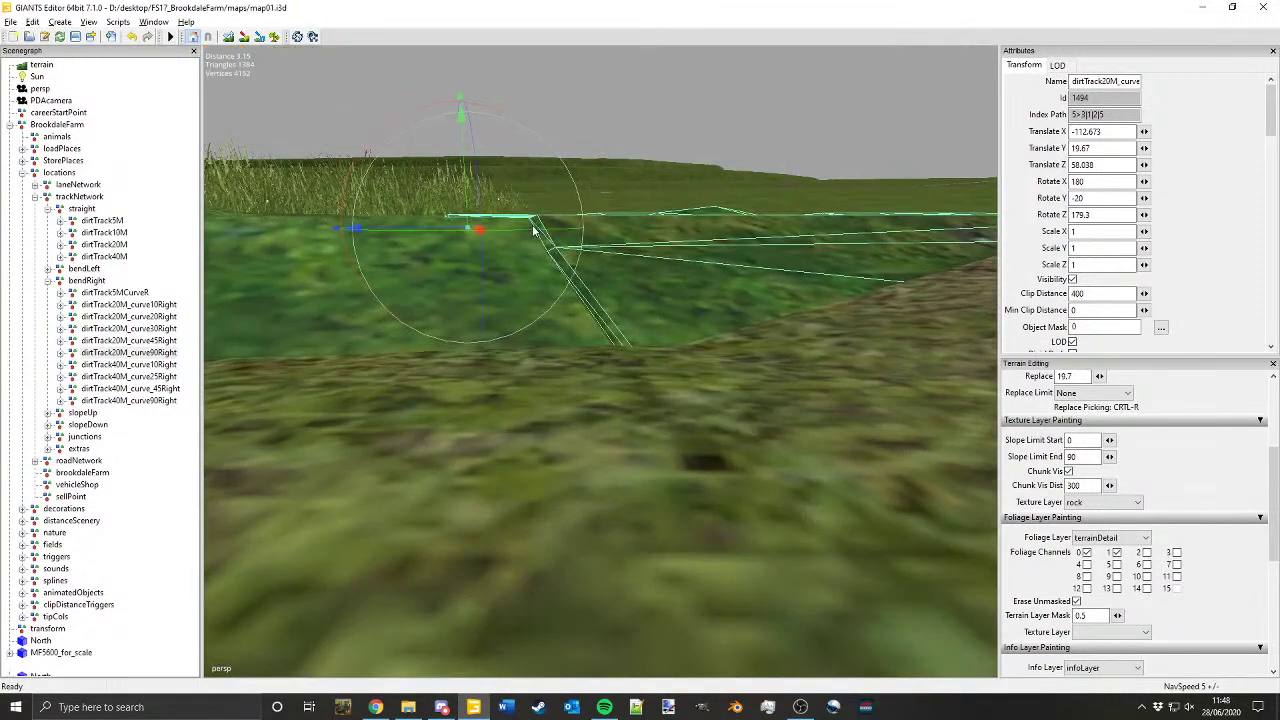
{"action": "left_click_drag", "start_coordinate": [465, 199], "coordinate": [464, 201]}
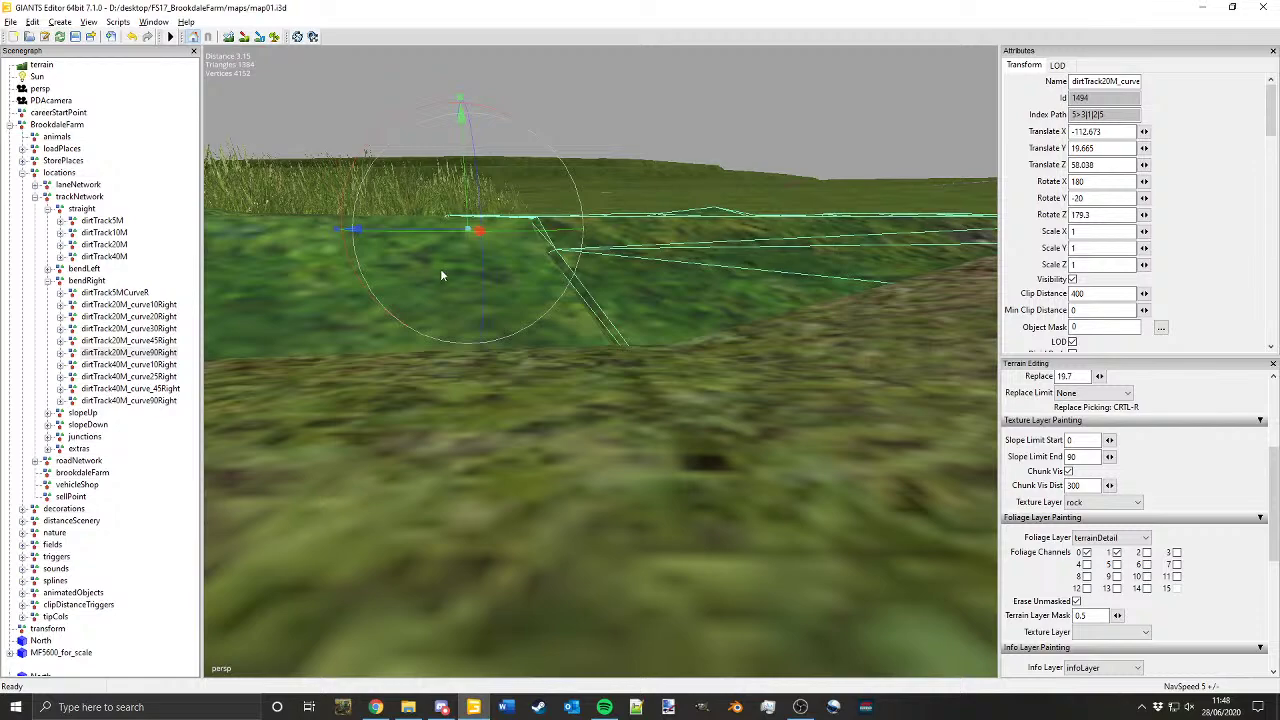
Step: Examine the joint between the straight track and the bend from low and overhead angles, and deselect the bend
{"action": "middle_click_drag", "start_coordinate": [612, 185], "coordinate": [630, 227], "text": "alt"}
{"action": "middle_click_drag", "start_coordinate": [521, 259], "coordinate": [539, 249], "text": "alt"}
{"action": "right_click_drag", "start_coordinate": [539, 253], "coordinate": [603, 238]}
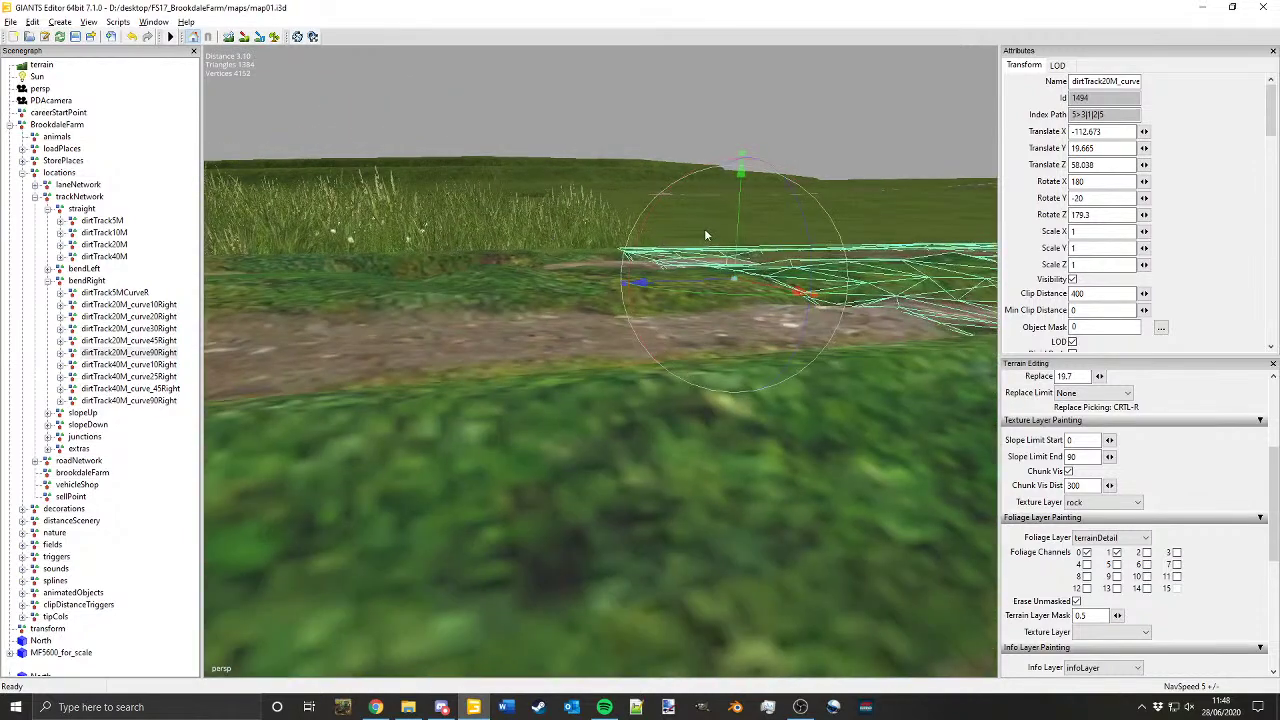
{"action": "left_click_drag", "start_coordinate": [737, 228], "coordinate": [734, 434]}
{"action": "right_click_drag", "start_coordinate": [734, 434], "coordinate": [518, 514], "text": "alt"}
{"action": "left_click_drag", "start_coordinate": [518, 514], "coordinate": [567, 521], "text": "alt"}
{"action": "left_click", "coordinate": [511, 501]}
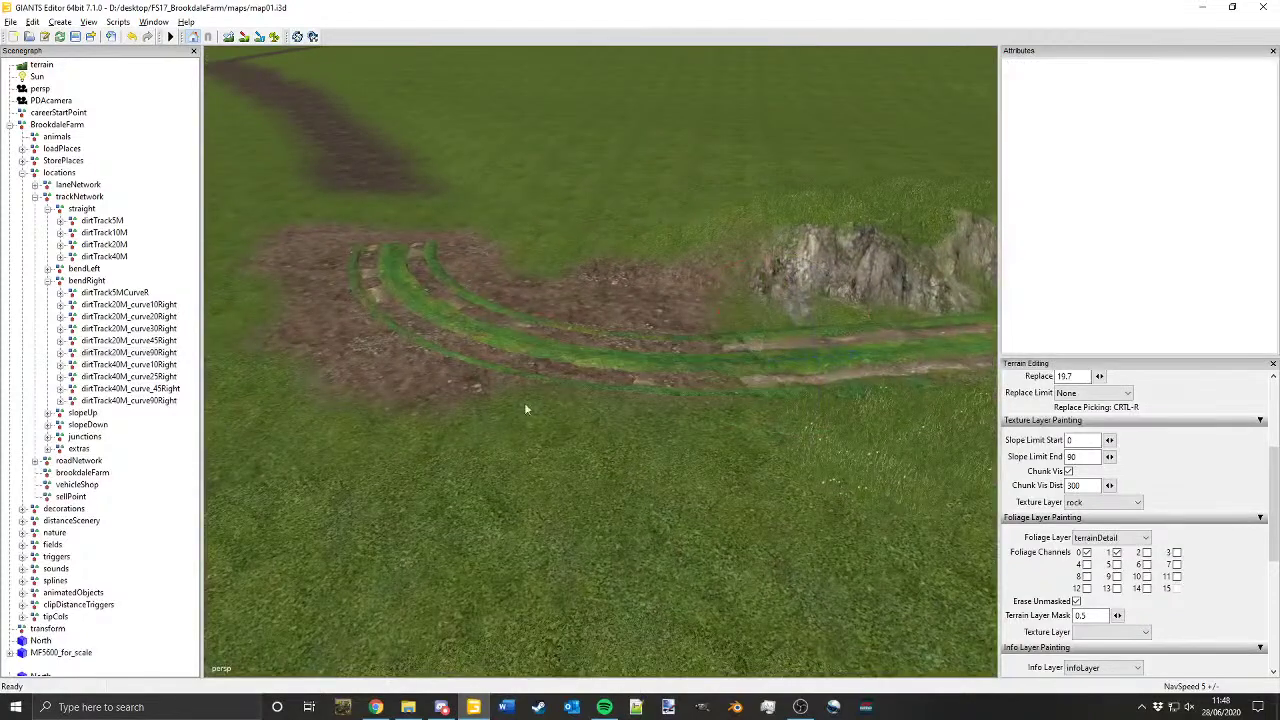
Step: Smooth the terrain beneath and around the bend so the ground sits just below the track surface
{"action": "left_click", "coordinate": [228, 39]}
{"action": "left_click_drag", "start_coordinate": [536, 241], "coordinate": [584, 438], "text": "alt"}
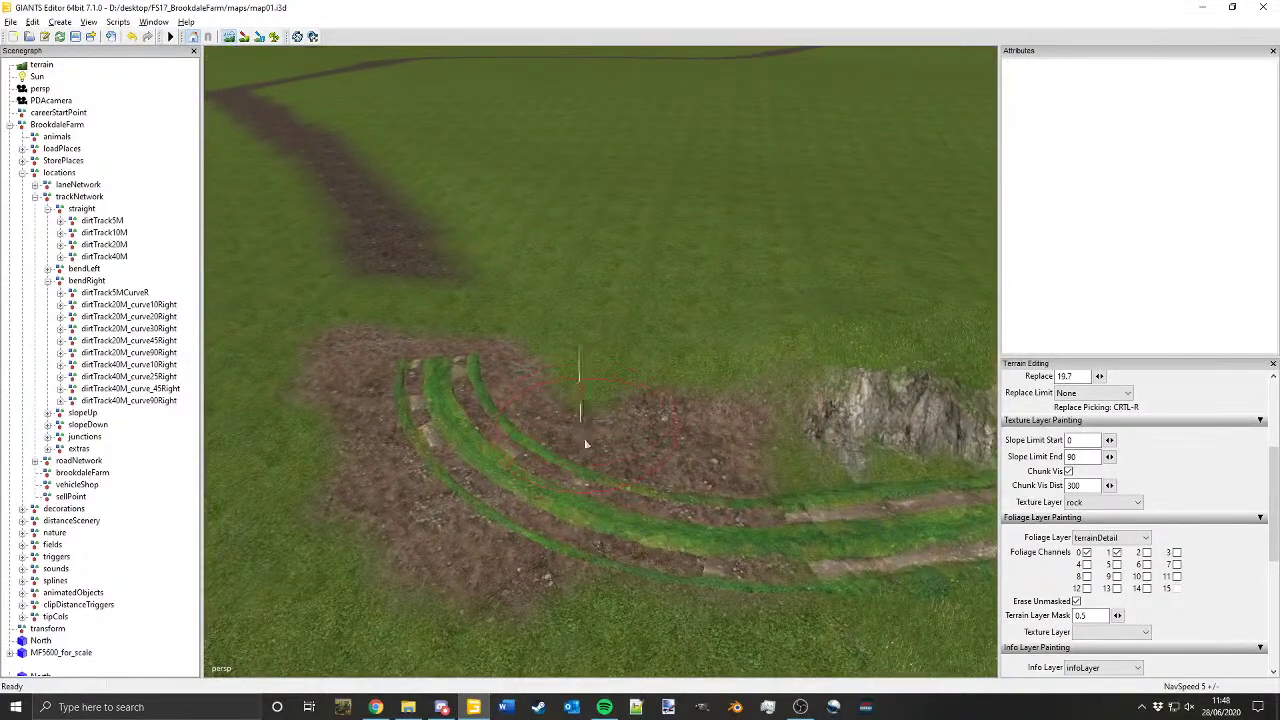
{"action": "scroll", "coordinate": [584, 438], "scroll_direction": "up", "scroll_amount": 1}
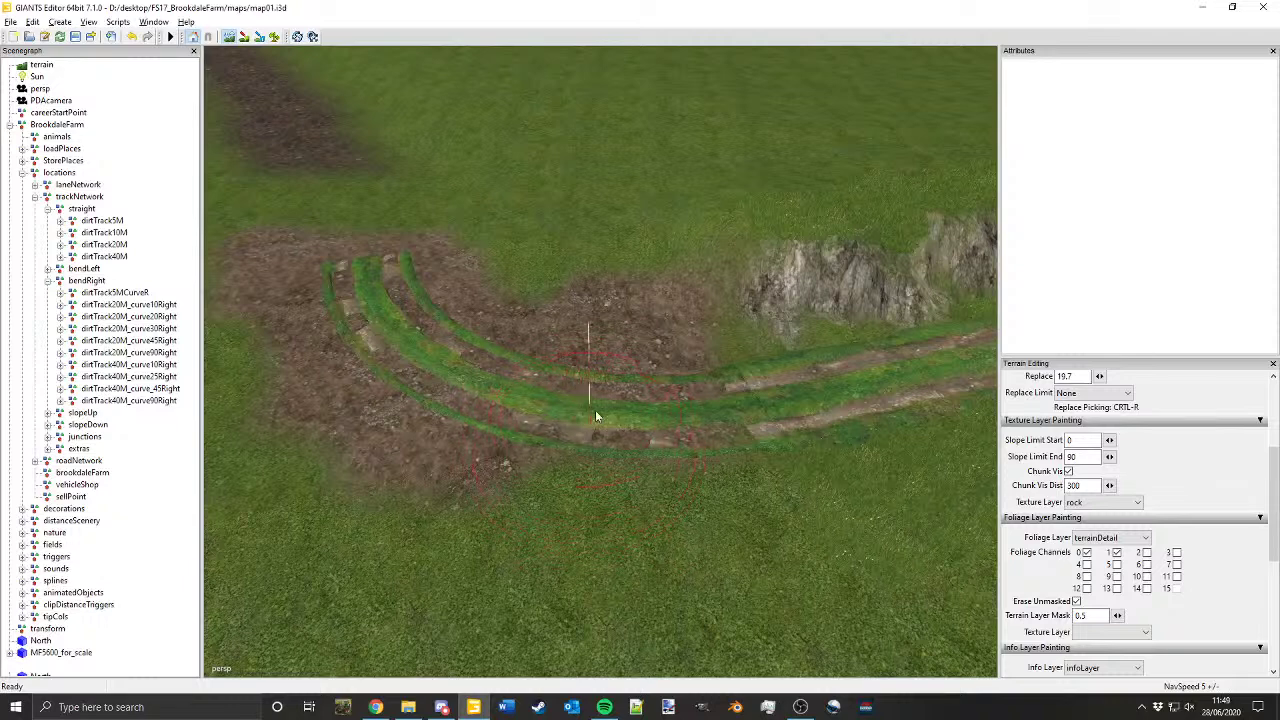
{"action": "middle_click_drag", "start_coordinate": [578, 402], "coordinate": [594, 478], "text": "alt"}
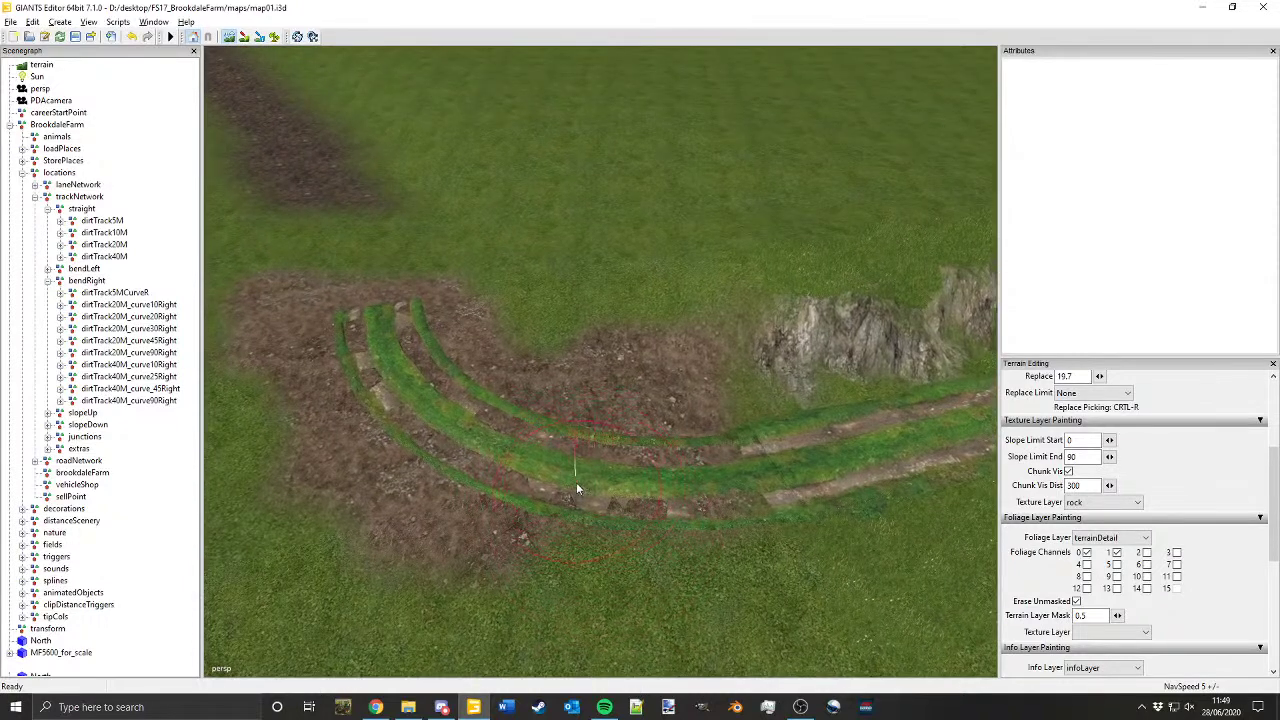
{"action": "mouse_move", "coordinate": [576, 484]}
{"action": "left_mouse_down", "text": "alt"}
{"action": "mouse_move", "coordinate": [629, 462]}
{"action": "mouse_move", "coordinate": [622, 433]}
{"action": "mouse_move", "coordinate": [664, 407]}
{"action": "mouse_move", "coordinate": [653, 426]}
{"action": "left_mouse_up", "text": "alt"}
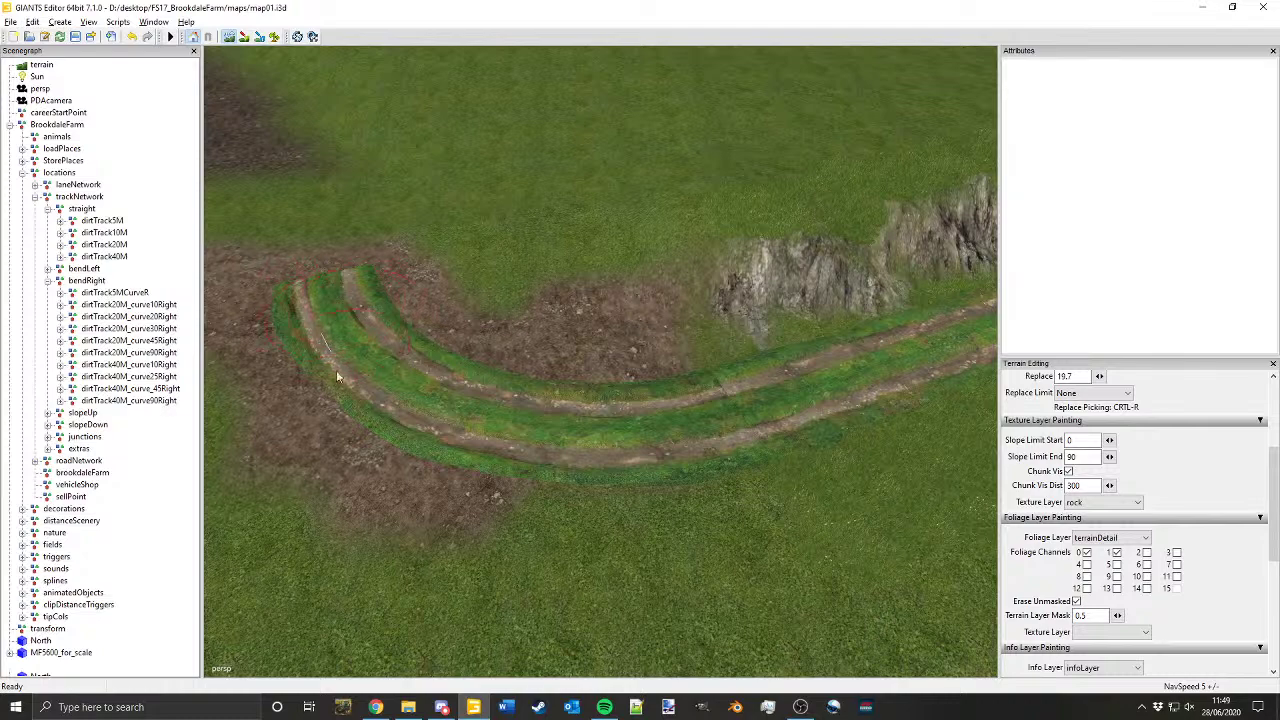
{"action": "mouse_move", "coordinate": [518, 464]}
{"action": "left_mouse_down", "text": "alt"}
{"action": "mouse_move", "coordinate": [509, 425]}
{"action": "mouse_move", "coordinate": [622, 488]}
{"action": "mouse_move", "coordinate": [633, 446]}
{"action": "mouse_move", "coordinate": [733, 506]}
{"action": "mouse_move", "coordinate": [746, 531]}
{"action": "left_mouse_up", "text": "alt"}
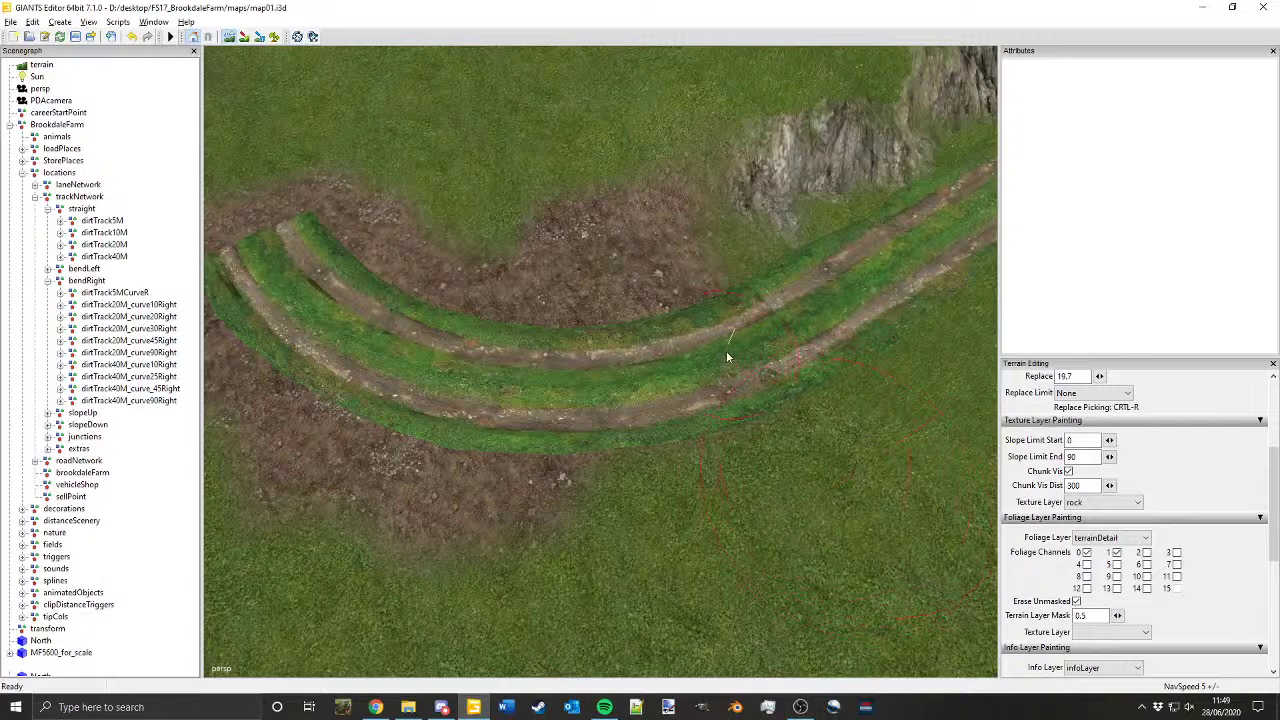
{"action": "middle_click_drag", "start_coordinate": [730, 352], "coordinate": [788, 332], "text": "alt"}
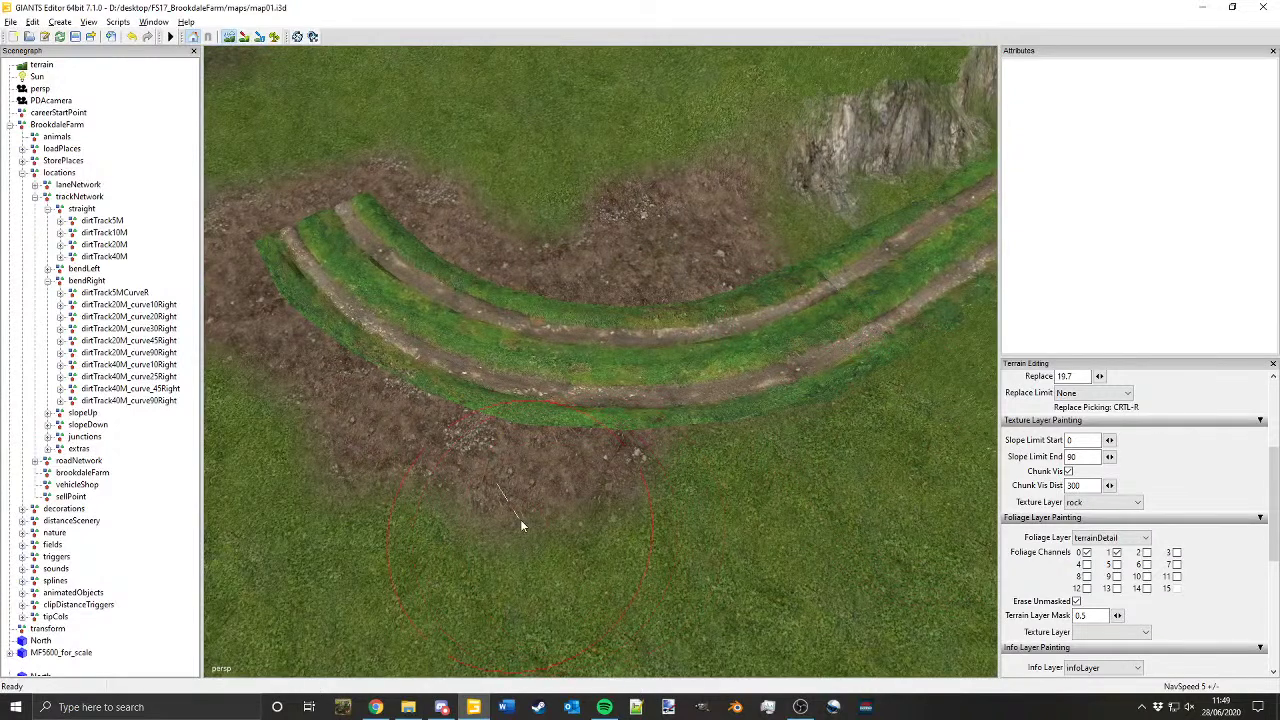
{"action": "middle_click_drag", "start_coordinate": [520, 520], "coordinate": [645, 564], "text": "alt"}
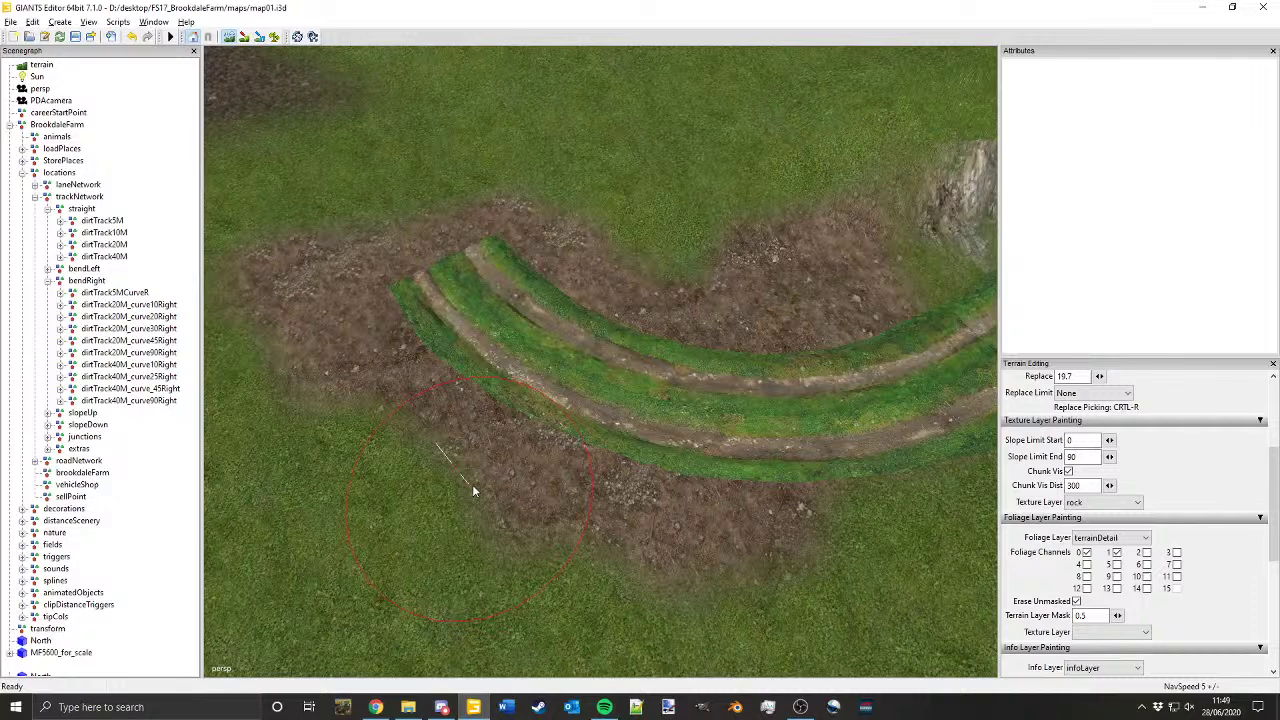
Step: Paint the grass texture over the bare dirt patches on both sides of the bend
{"action": "left_click", "coordinate": [248, 41]}
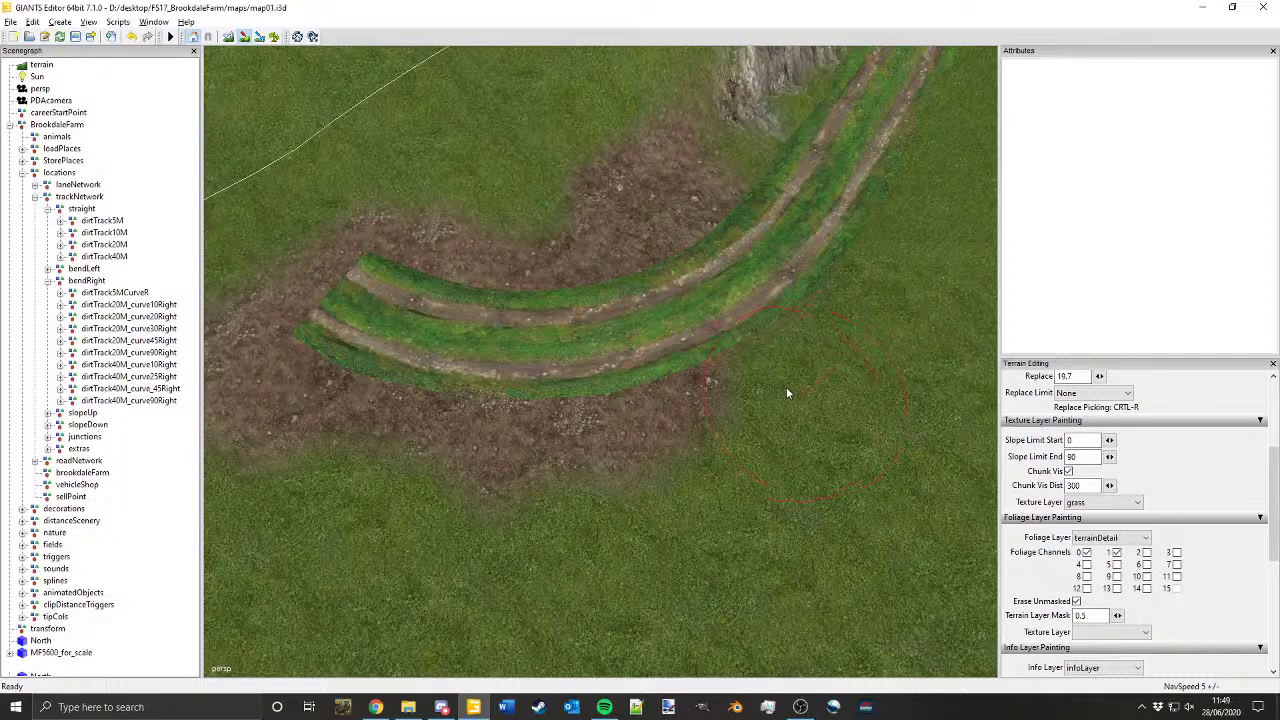
{"action": "mouse_move", "coordinate": [756, 376]}
{"action": "left_mouse_down"}
{"action": "mouse_move", "coordinate": [707, 368]}
{"action": "mouse_move", "coordinate": [598, 406]}
{"action": "mouse_move", "coordinate": [477, 358]}
{"action": "mouse_move", "coordinate": [348, 335]}
{"action": "mouse_move", "coordinate": [590, 379]}
{"action": "left_mouse_up"}
{"action": "right_click_drag", "start_coordinate": [696, 386], "coordinate": [553, 423], "text": "alt"}
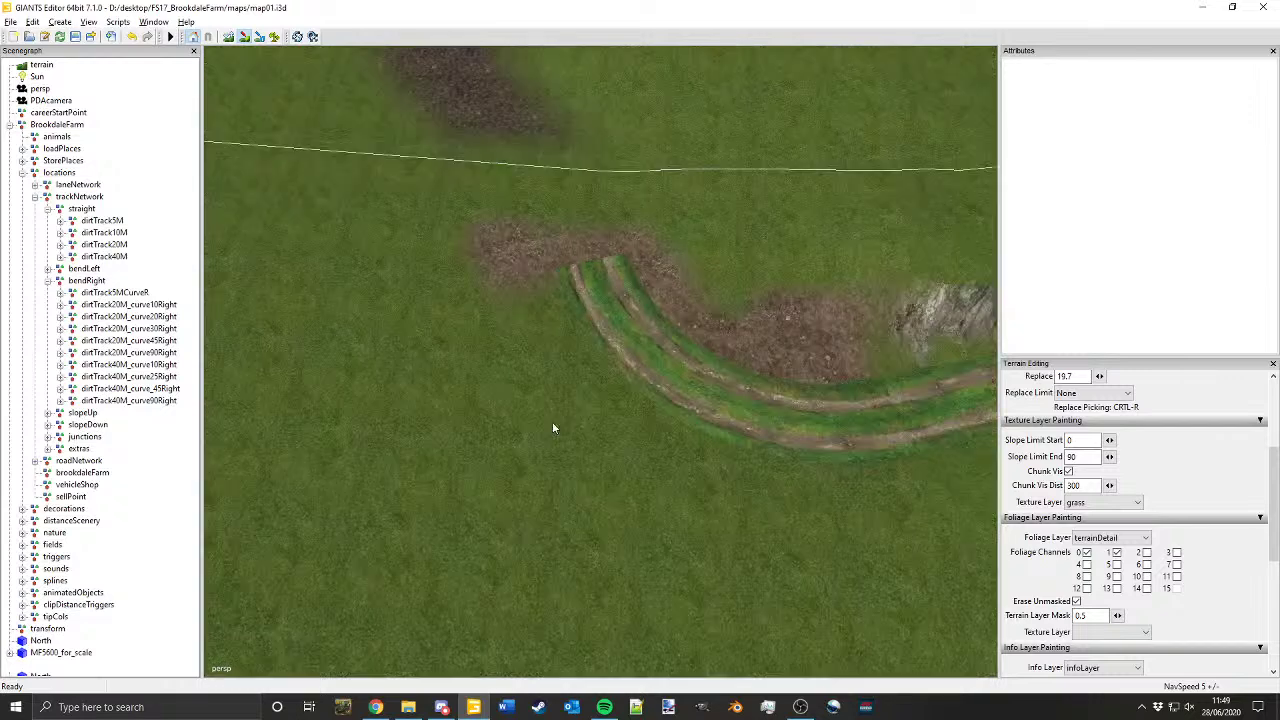
{"action": "mouse_move", "coordinate": [540, 290]}
{"action": "left_mouse_down"}
{"action": "mouse_move", "coordinate": [738, 346]}
{"action": "mouse_move", "coordinate": [658, 377]}
{"action": "mouse_move", "coordinate": [520, 330]}
{"action": "left_mouse_up"}
{"action": "left_click", "coordinate": [738, 346]}
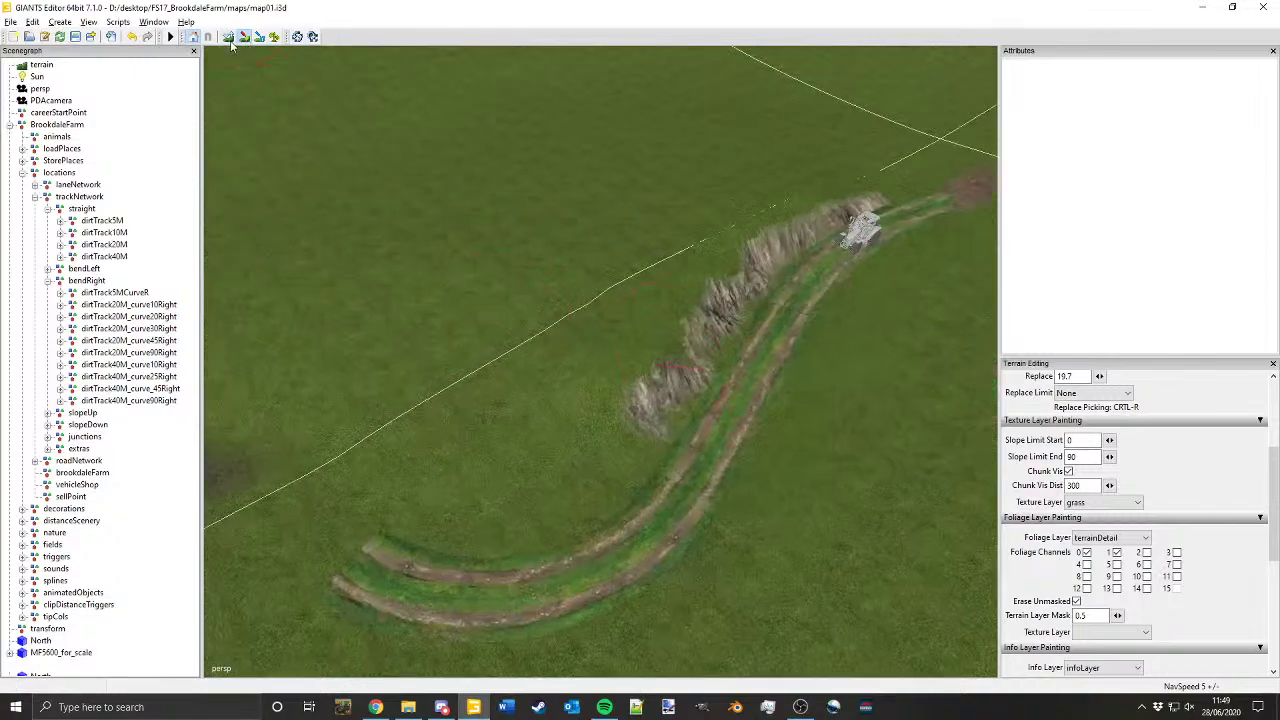
Step: Return to terrain sculpting, pick the height on top of the bank and set the replace height to 23
{"action": "left_click", "coordinate": [229, 38]}
{"action": "right_click_drag", "start_coordinate": [577, 396], "coordinate": [745, 277], "text": "alt"}
{"action": "mouse_move", "coordinate": [744, 272]}
{"action": "left_mouse_down", "text": "alt"}
{"action": "mouse_move", "coordinate": [677, 351]}
{"action": "mouse_move", "coordinate": [640, 348]}
{"action": "left_mouse_up", "text": "alt"}
{"action": "right_click_drag", "start_coordinate": [640, 348], "coordinate": [679, 183], "text": "alt"}
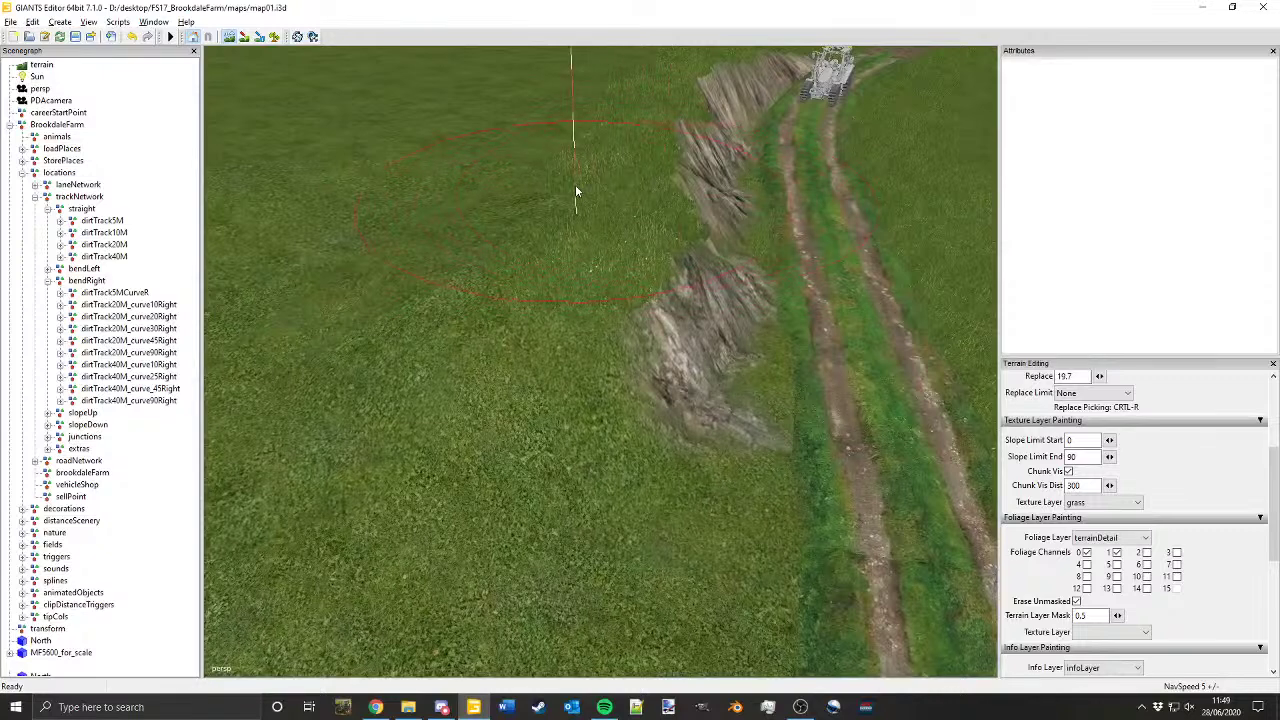
{"action": "key", "text": "ctrl+r"}
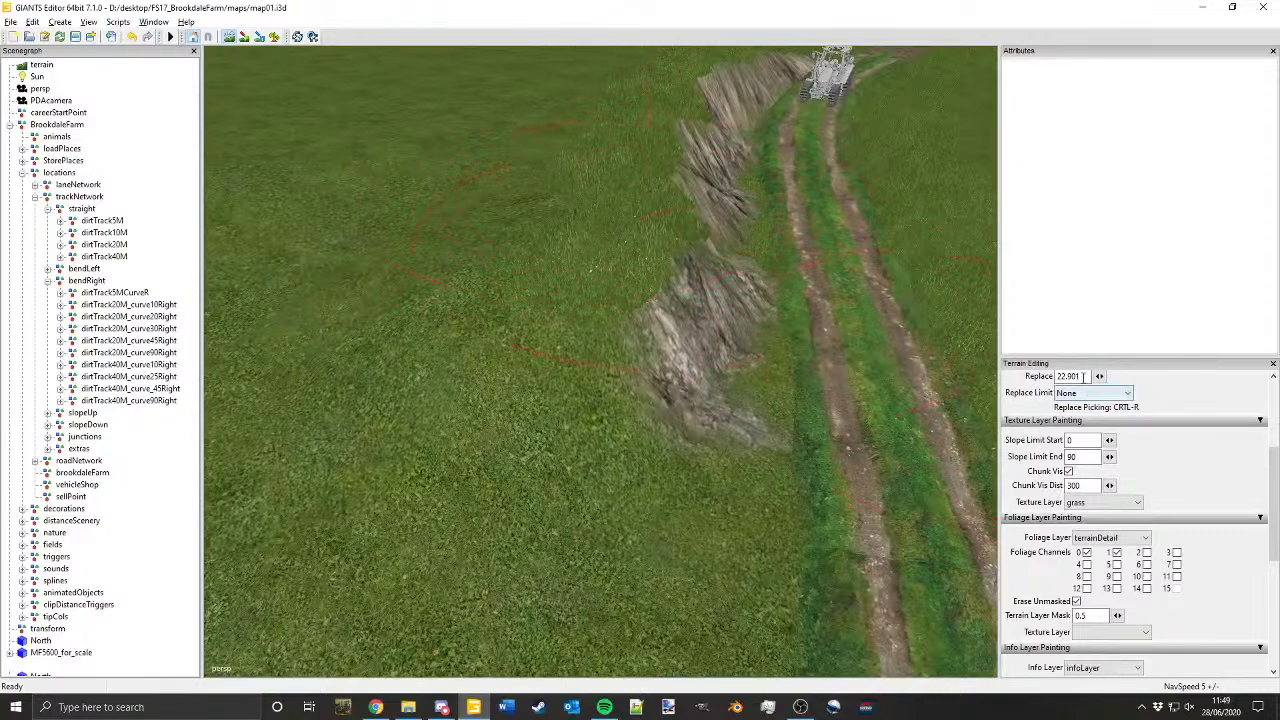
{"action": "left_click_drag", "start_coordinate": [1083, 377], "coordinate": [1035, 379]}
{"action": "type", "text": "23"}
{"action": "key", "text": "Return"}
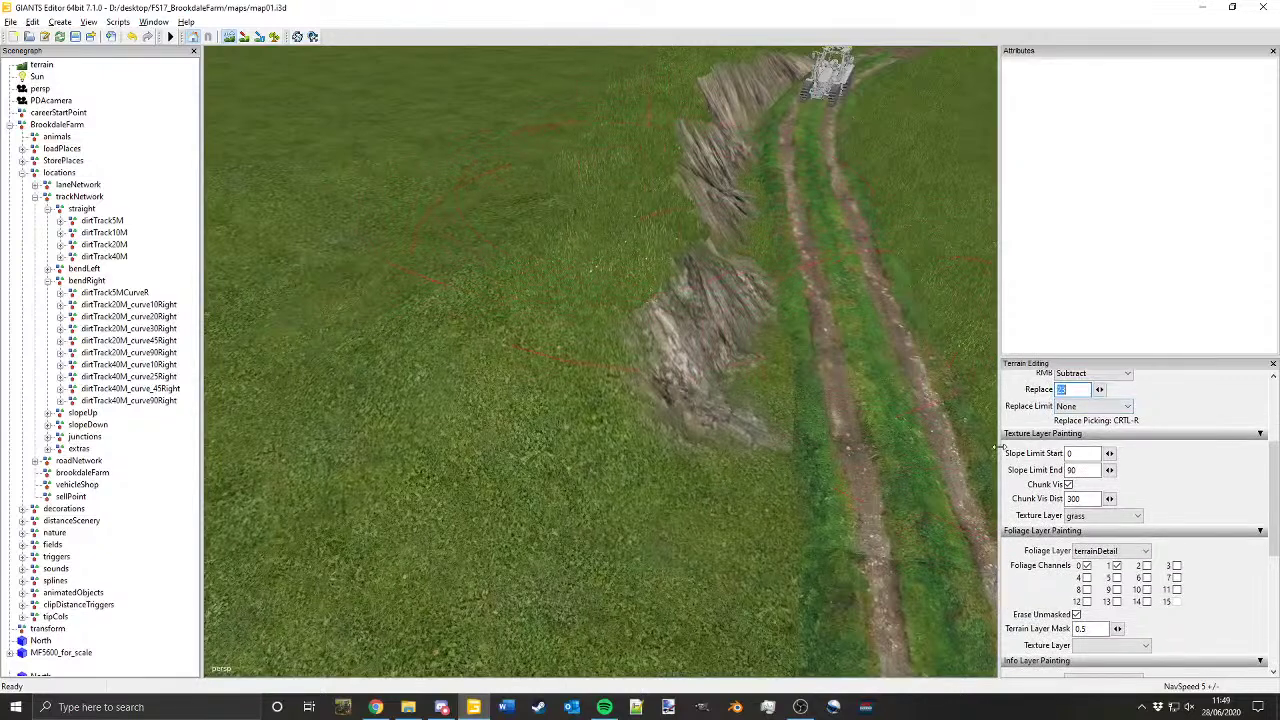
Step: Enlarge the terrain editing settings and set the brush's LMB action to Replace
{"action": "scroll", "coordinate": [1197, 497], "scroll_direction": "up", "scroll_amount": 4}
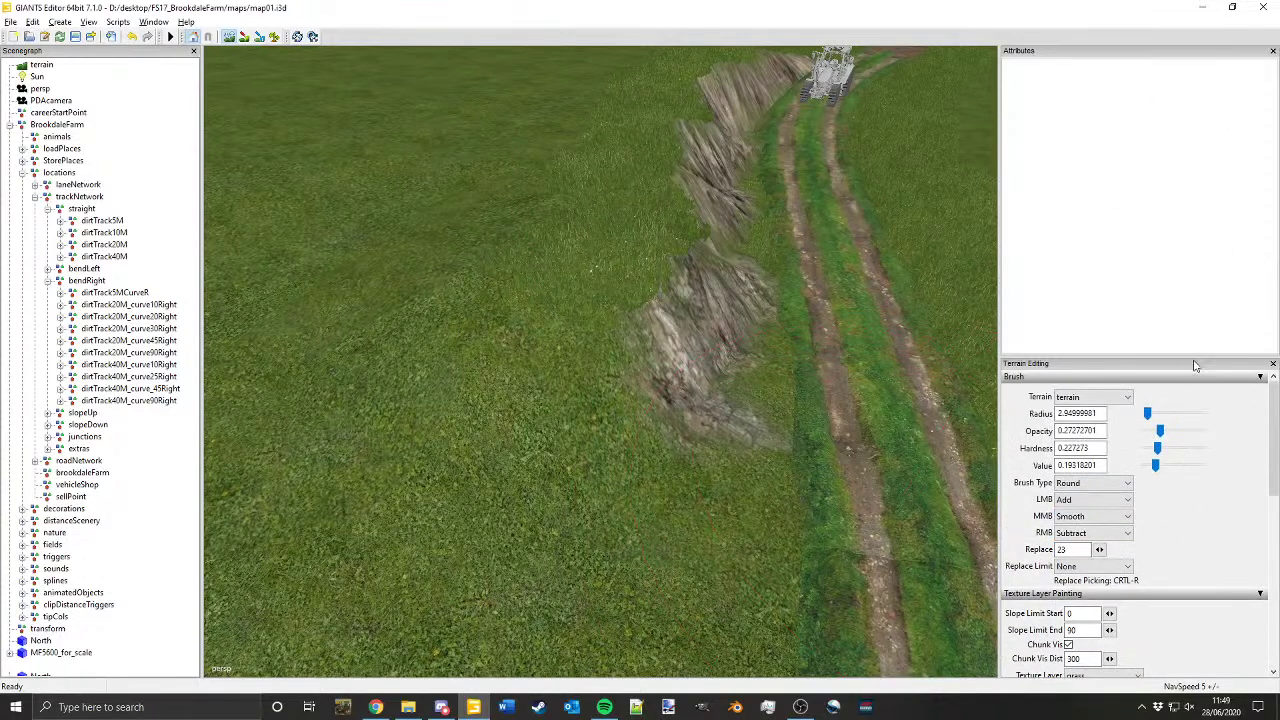
{"action": "left_click_drag", "start_coordinate": [1193, 282], "coordinate": [1188, 219]}
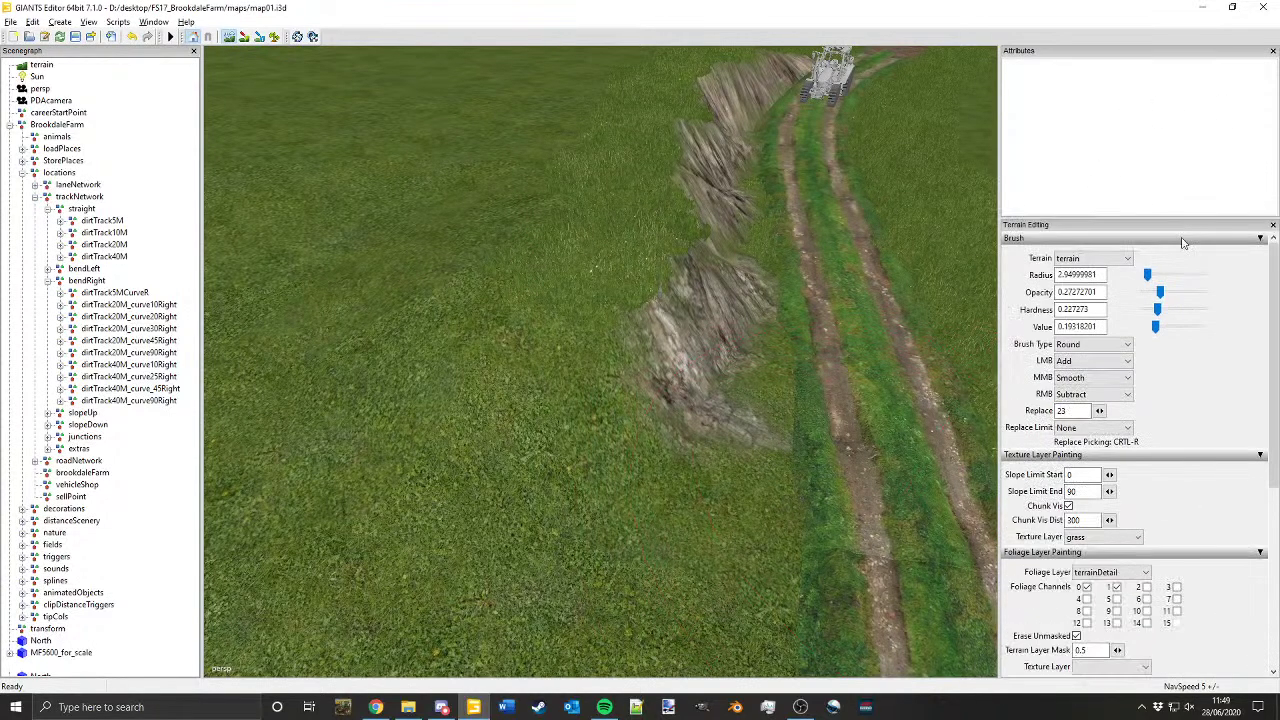
{"action": "left_click", "coordinate": [1110, 368]}
{"action": "left_click", "coordinate": [1106, 405]}
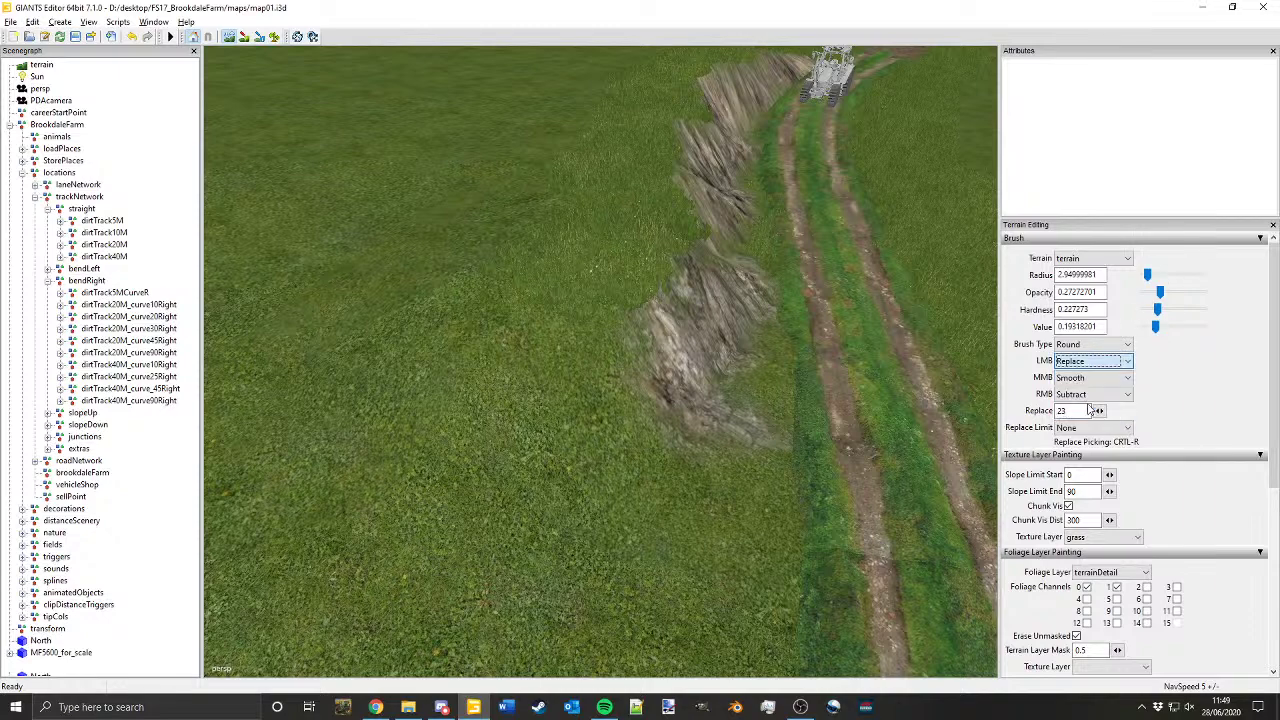
Step: Extend the bank along the inside of the bend by raising the ground to the replace height of 23
{"action": "mouse_move", "coordinate": [706, 385]}
{"action": "left_mouse_down", "text": "alt"}
{"action": "mouse_move", "coordinate": [688, 337]}
{"action": "mouse_move", "coordinate": [695, 202]}
{"action": "left_mouse_up", "text": "alt"}
{"action": "scroll", "coordinate": [668, 335], "scroll_direction": "down", "scroll_amount": 3}
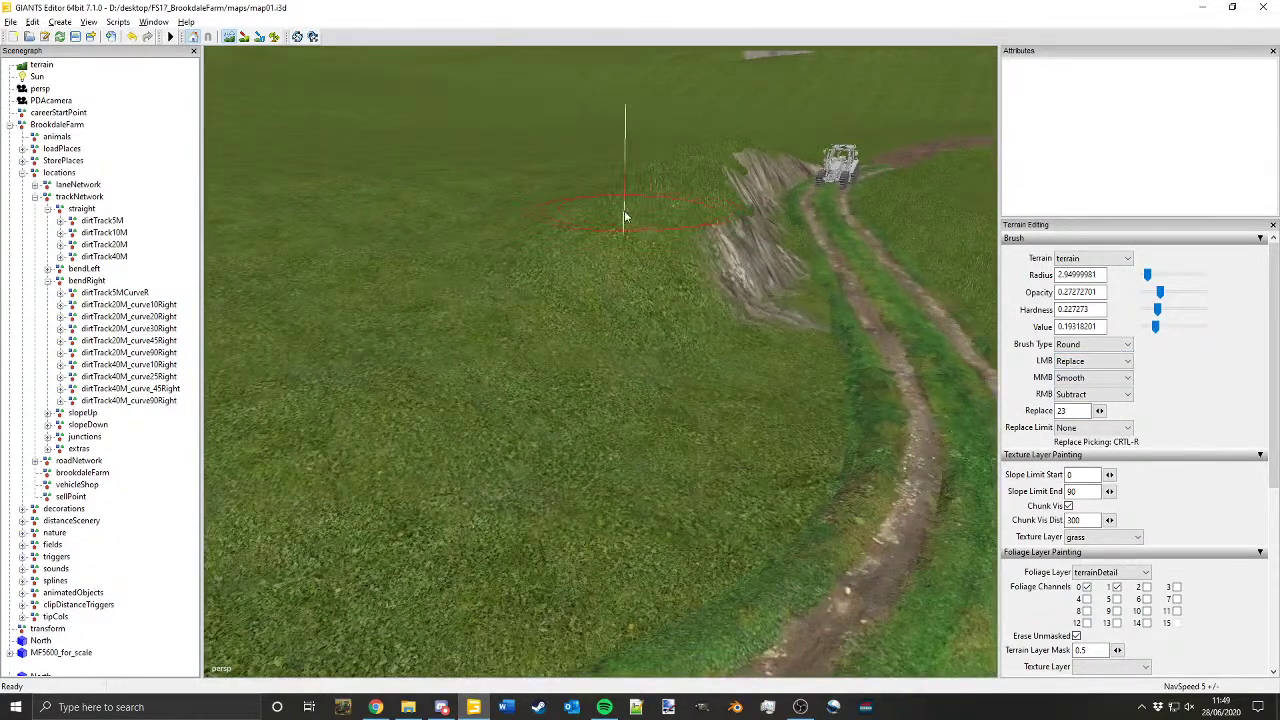
{"action": "mouse_move", "coordinate": [618, 217]}
{"action": "left_mouse_down"}
{"action": "mouse_move", "coordinate": [560, 240]}
{"action": "mouse_move", "coordinate": [491, 228]}
{"action": "mouse_move", "coordinate": [485, 240]}
{"action": "mouse_move", "coordinate": [586, 238]}
{"action": "mouse_move", "coordinate": [631, 229]}
{"action": "mouse_move", "coordinate": [648, 210]}
{"action": "mouse_move", "coordinate": [660, 219]}
{"action": "mouse_move", "coordinate": [655, 242]}
{"action": "mouse_move", "coordinate": [563, 295]}
{"action": "mouse_move", "coordinate": [608, 274]}
{"action": "mouse_move", "coordinate": [337, 430]}
{"action": "mouse_move", "coordinate": [487, 354]}
{"action": "mouse_move", "coordinate": [531, 377]}
{"action": "mouse_move", "coordinate": [620, 252]}
{"action": "mouse_move", "coordinate": [621, 298]}
{"action": "mouse_move", "coordinate": [719, 318]}
{"action": "mouse_move", "coordinate": [661, 297]}
{"action": "mouse_move", "coordinate": [651, 326]}
{"action": "mouse_move", "coordinate": [657, 200]}
{"action": "mouse_move", "coordinate": [674, 183]}
{"action": "mouse_move", "coordinate": [646, 234]}
{"action": "mouse_move", "coordinate": [700, 251]}
{"action": "mouse_move", "coordinate": [760, 240]}
{"action": "mouse_move", "coordinate": [833, 277]}
{"action": "mouse_move", "coordinate": [763, 291]}
{"action": "left_mouse_up"}
{"action": "right_click_drag", "start_coordinate": [763, 291], "coordinate": [673, 360], "text": "alt"}
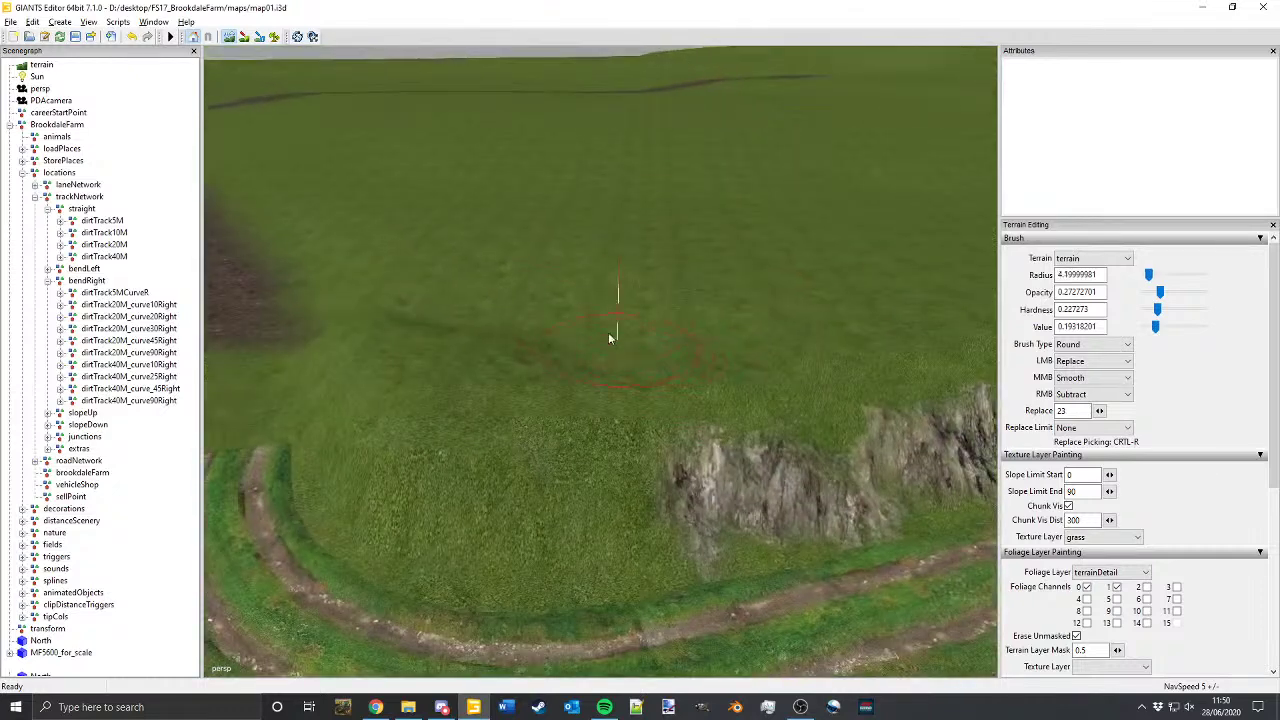
Step: Blend the raised bank's top and end into the surrounding field with a brush radius of about 5.2
{"action": "scroll", "coordinate": [637, 309], "scroll_direction": "up", "scroll_amount": 3}
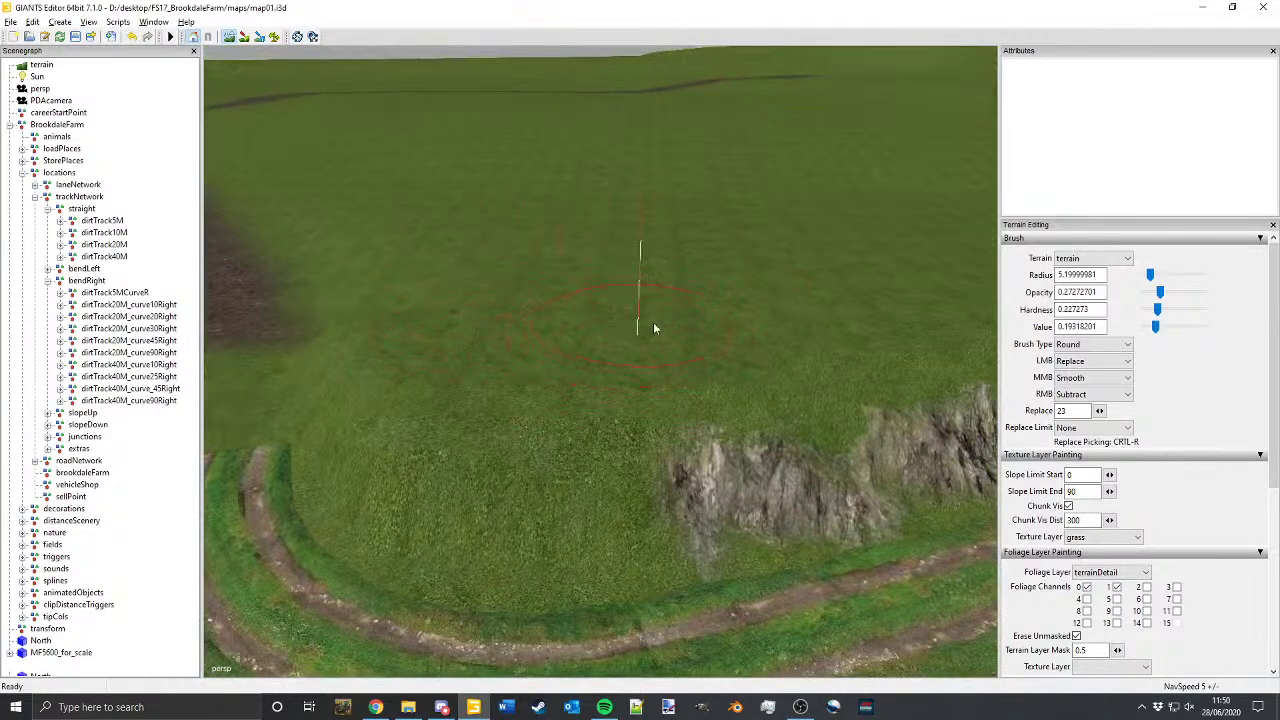
{"action": "left_click_drag", "start_coordinate": [684, 325], "coordinate": [582, 342], "text": "alt"}
{"action": "mouse_move", "coordinate": [582, 342]}
{"action": "middle_mouse_down", "text": "alt"}
{"action": "mouse_move", "coordinate": [751, 147]}
{"action": "mouse_move", "coordinate": [722, 312]}
{"action": "middle_mouse_up", "text": "alt"}
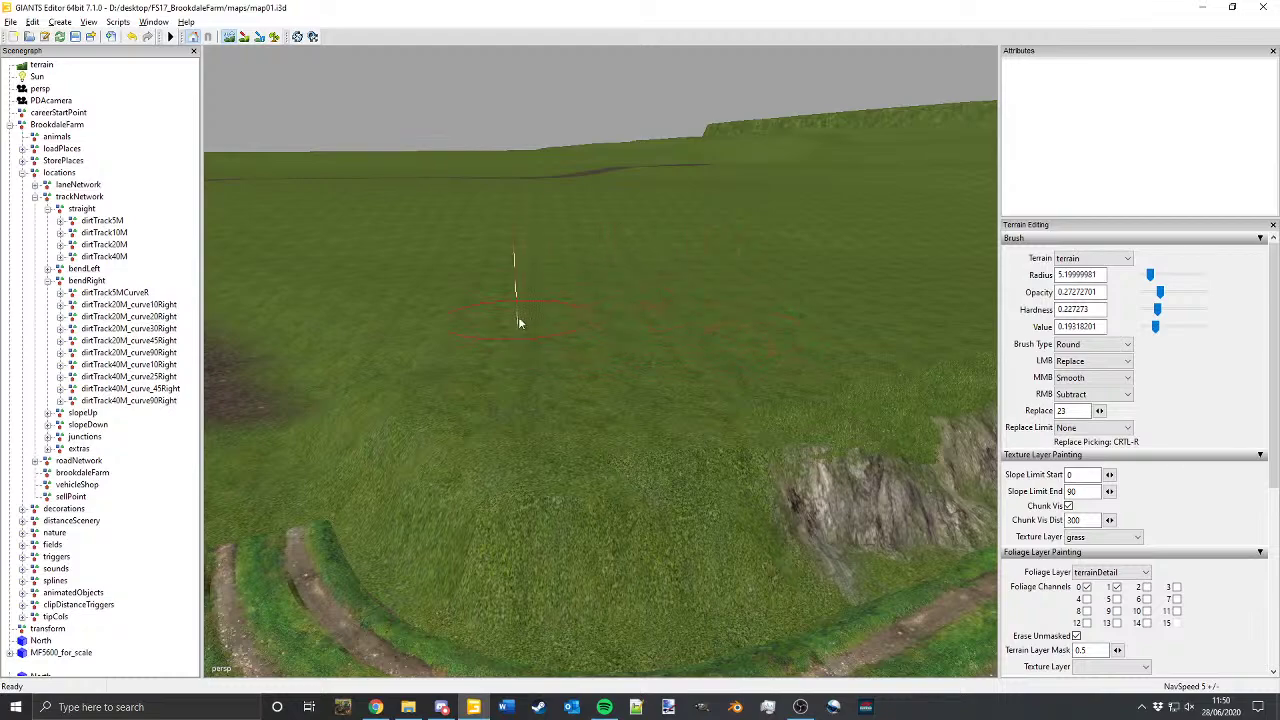
{"action": "left_click_drag", "start_coordinate": [637, 357], "coordinate": [550, 418], "text": "alt"}
{"action": "mouse_move", "coordinate": [550, 418]}
{"action": "middle_mouse_down", "text": "alt"}
{"action": "mouse_move", "coordinate": [886, 197]}
{"action": "mouse_move", "coordinate": [820, 300]}
{"action": "middle_mouse_up", "text": "alt"}
{"action": "left_click_drag", "start_coordinate": [820, 300], "coordinate": [643, 306], "text": "alt"}
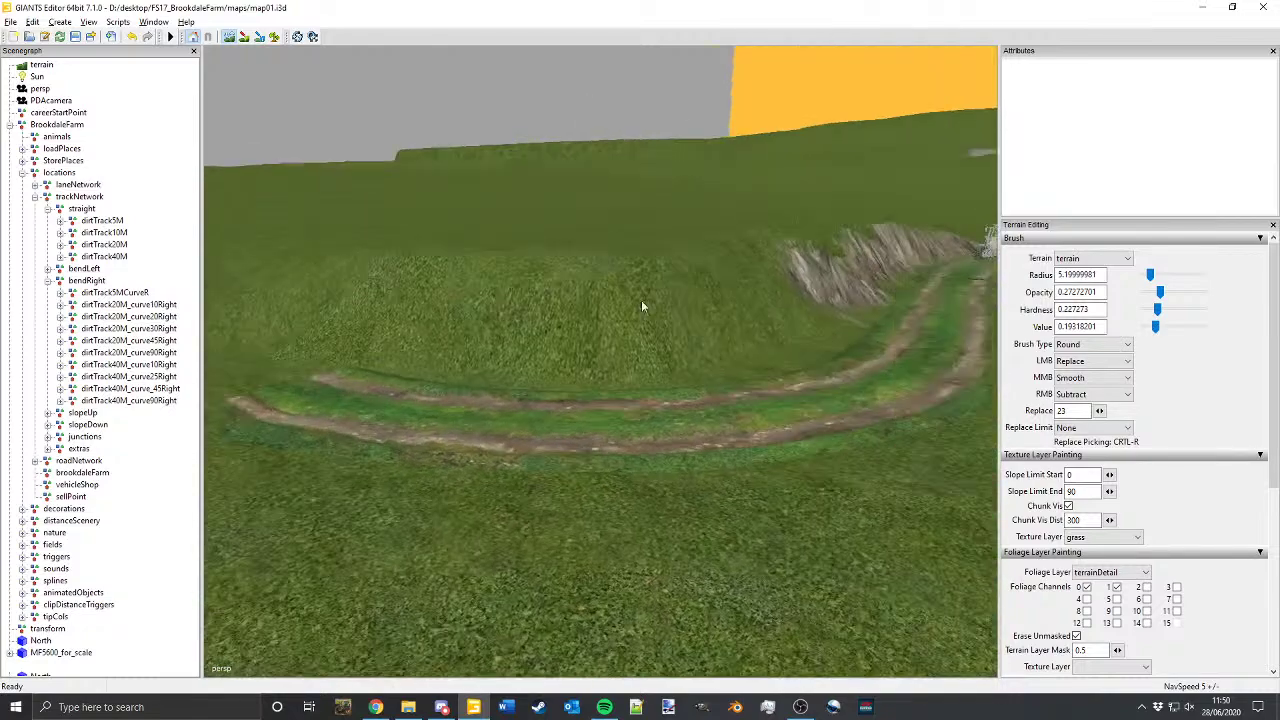
{"action": "mouse_move", "coordinate": [643, 306]}
{"action": "middle_mouse_down", "text": "alt"}
{"action": "mouse_move", "coordinate": [820, 388]}
{"action": "mouse_move", "coordinate": [697, 384]}
{"action": "mouse_move", "coordinate": [790, 408]}
{"action": "middle_mouse_up", "text": "alt"}
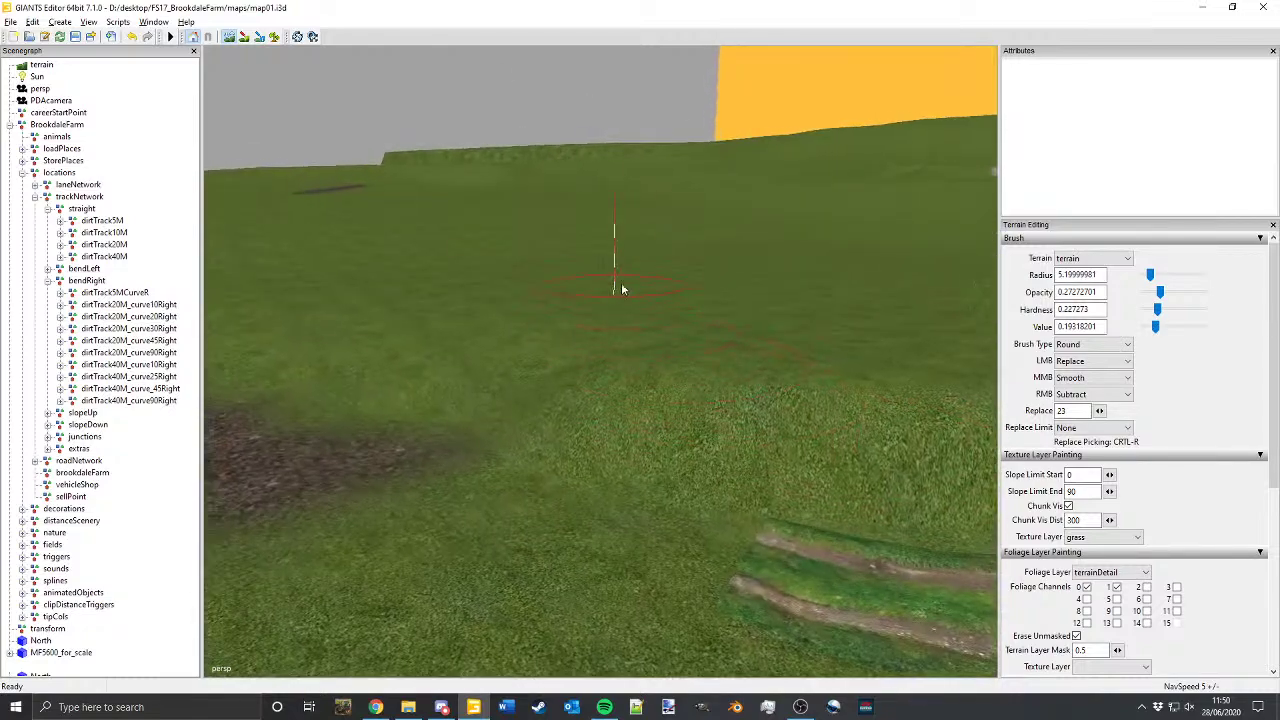
{"action": "left_click_drag", "start_coordinate": [622, 312], "coordinate": [597, 314], "text": "alt"}
{"action": "mouse_move", "coordinate": [597, 314]}
{"action": "middle_mouse_down", "text": "alt"}
{"action": "mouse_move", "coordinate": [700, 345]}
{"action": "mouse_move", "coordinate": [689, 434]}
{"action": "middle_mouse_up", "text": "alt"}
Step: Smooth the wider field behind the raised bank with a brush radius of about 7.45
{"action": "scroll", "coordinate": [689, 434], "scroll_direction": "up", "scroll_amount": 3}
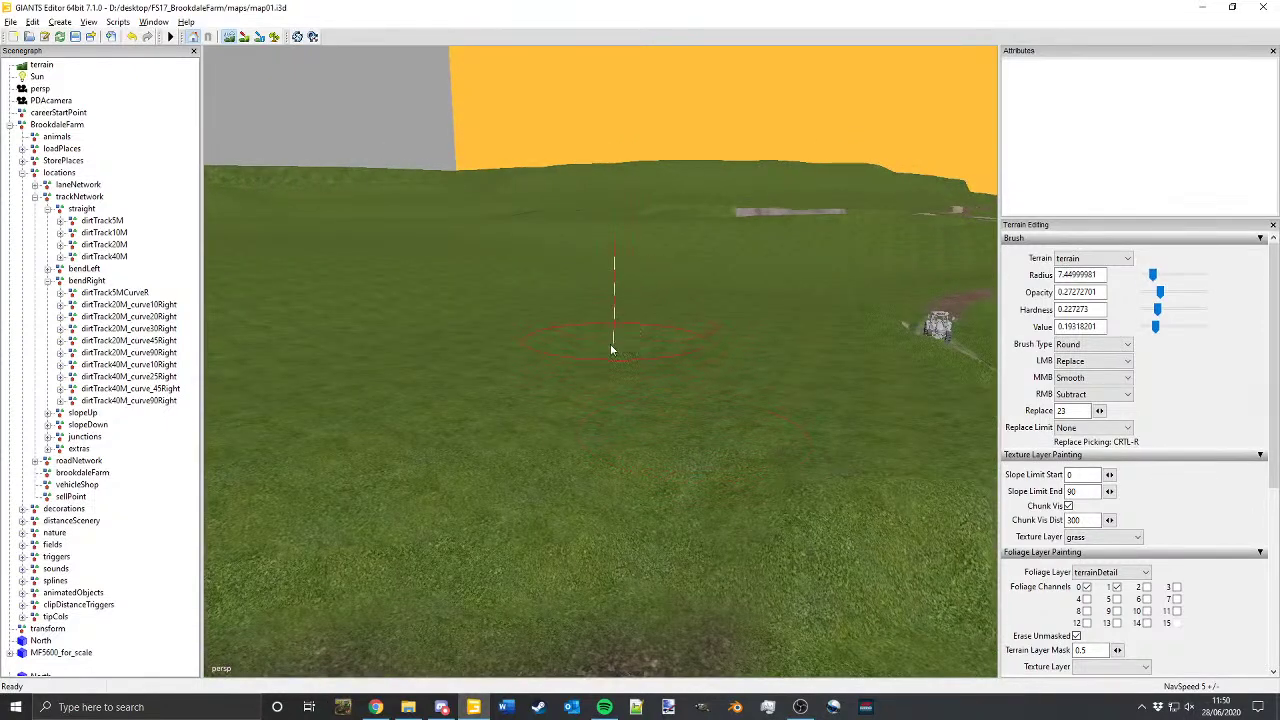
{"action": "left_click_drag", "start_coordinate": [602, 386], "coordinate": [617, 373], "text": "alt"}
{"action": "mouse_move", "coordinate": [617, 373]}
{"action": "middle_mouse_down", "text": "alt"}
{"action": "mouse_move", "coordinate": [777, 249]}
{"action": "mouse_move", "coordinate": [743, 392]}
{"action": "middle_mouse_up", "text": "alt"}
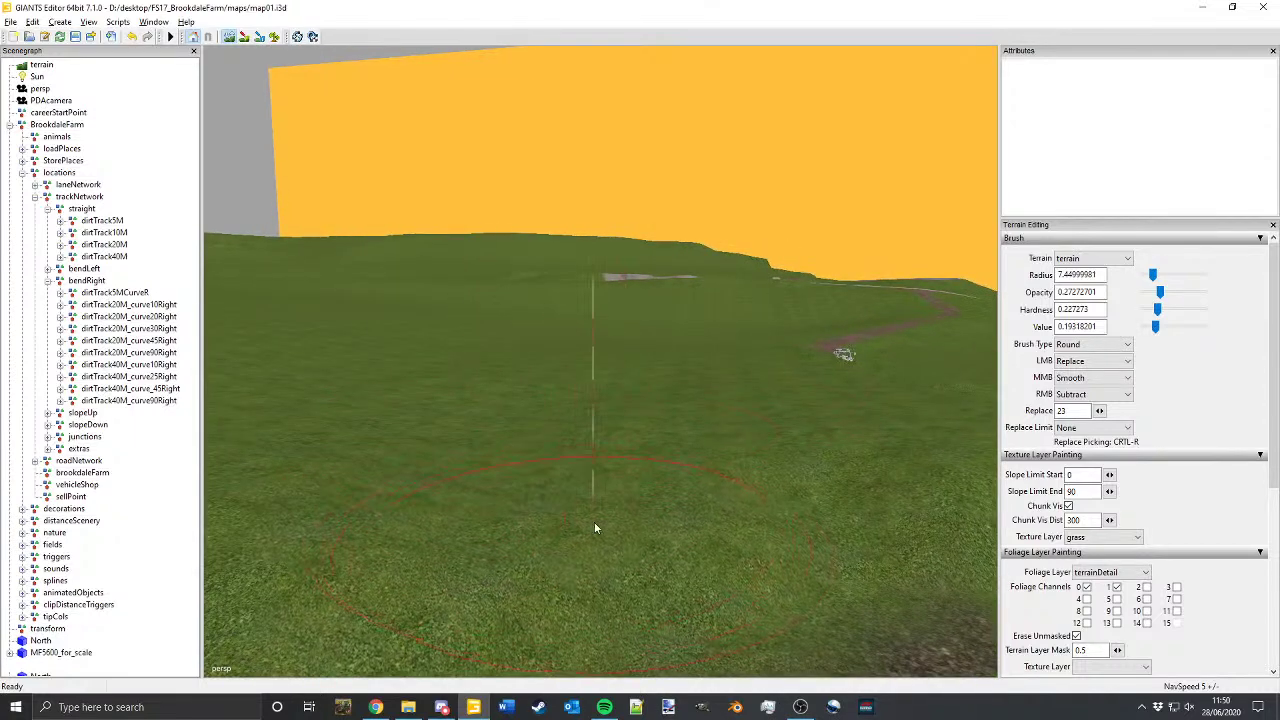
{"action": "mouse_move", "coordinate": [596, 524]}
{"action": "middle_mouse_down", "text": "alt"}
{"action": "mouse_move", "coordinate": [666, 400]}
{"action": "mouse_move", "coordinate": [654, 370]}
{"action": "middle_mouse_up", "text": "alt"}
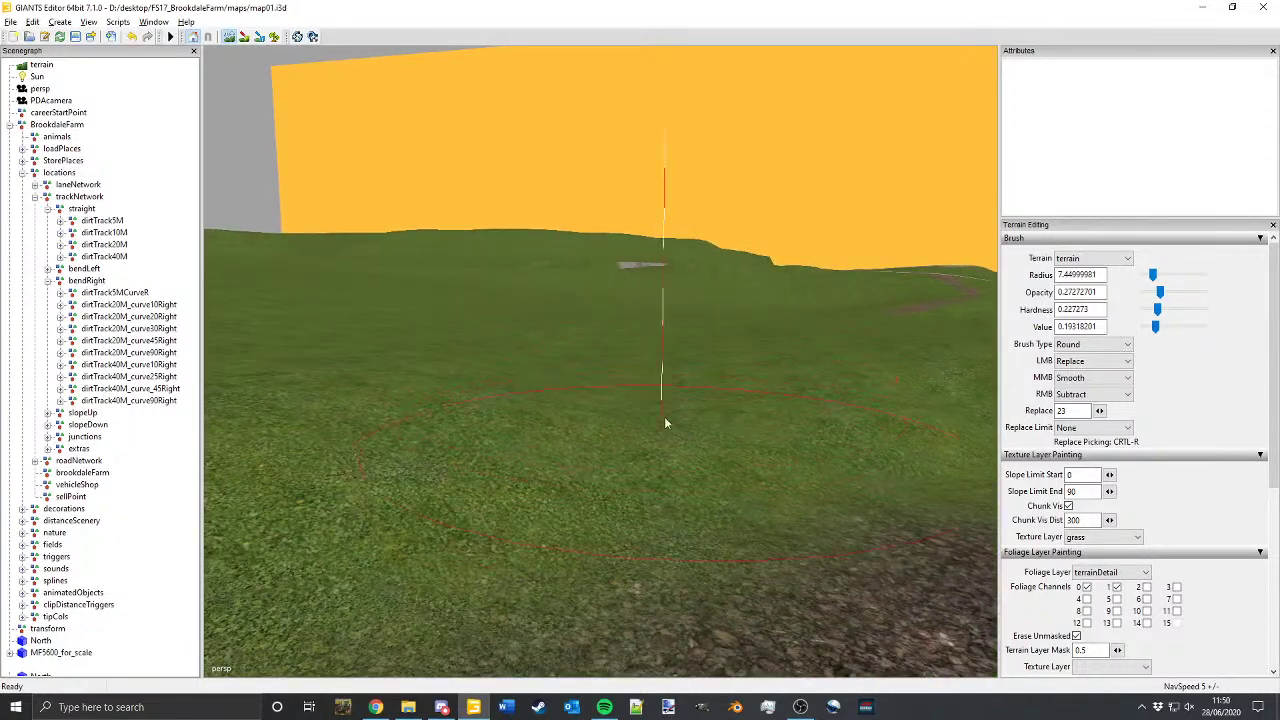
{"action": "middle_click_drag", "start_coordinate": [664, 418], "coordinate": [634, 490], "text": "alt"}
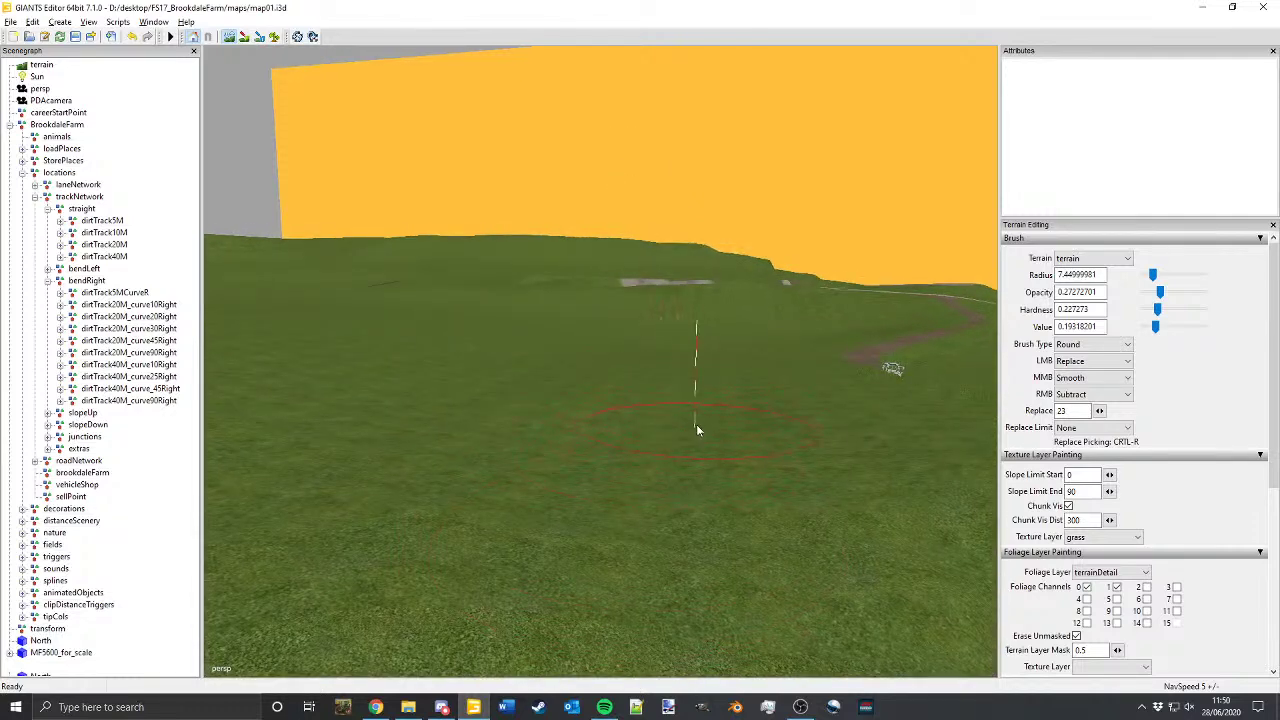
{"action": "mouse_move", "coordinate": [697, 430]}
{"action": "middle_mouse_down", "text": "alt"}
{"action": "mouse_move", "coordinate": [644, 426]}
{"action": "mouse_move", "coordinate": [650, 550]}
{"action": "middle_mouse_up", "text": "alt"}
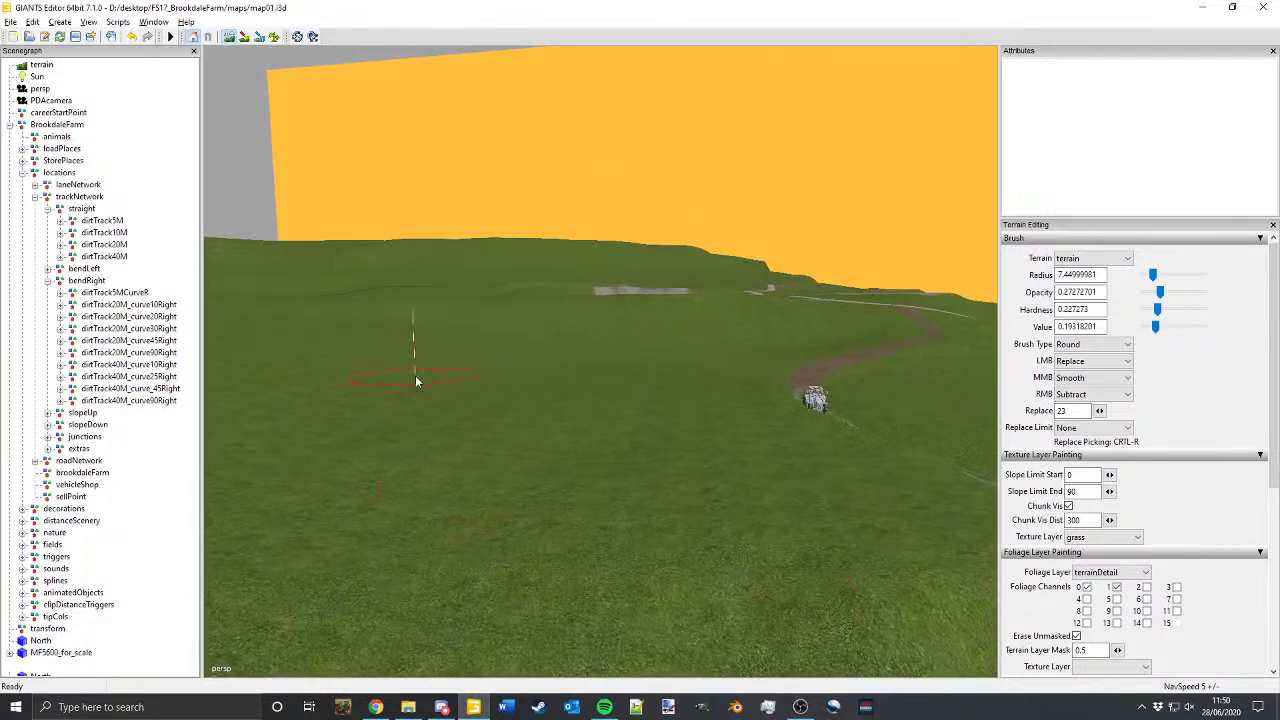
{"action": "middle_click_drag", "start_coordinate": [612, 430], "coordinate": [510, 400], "text": "alt"}
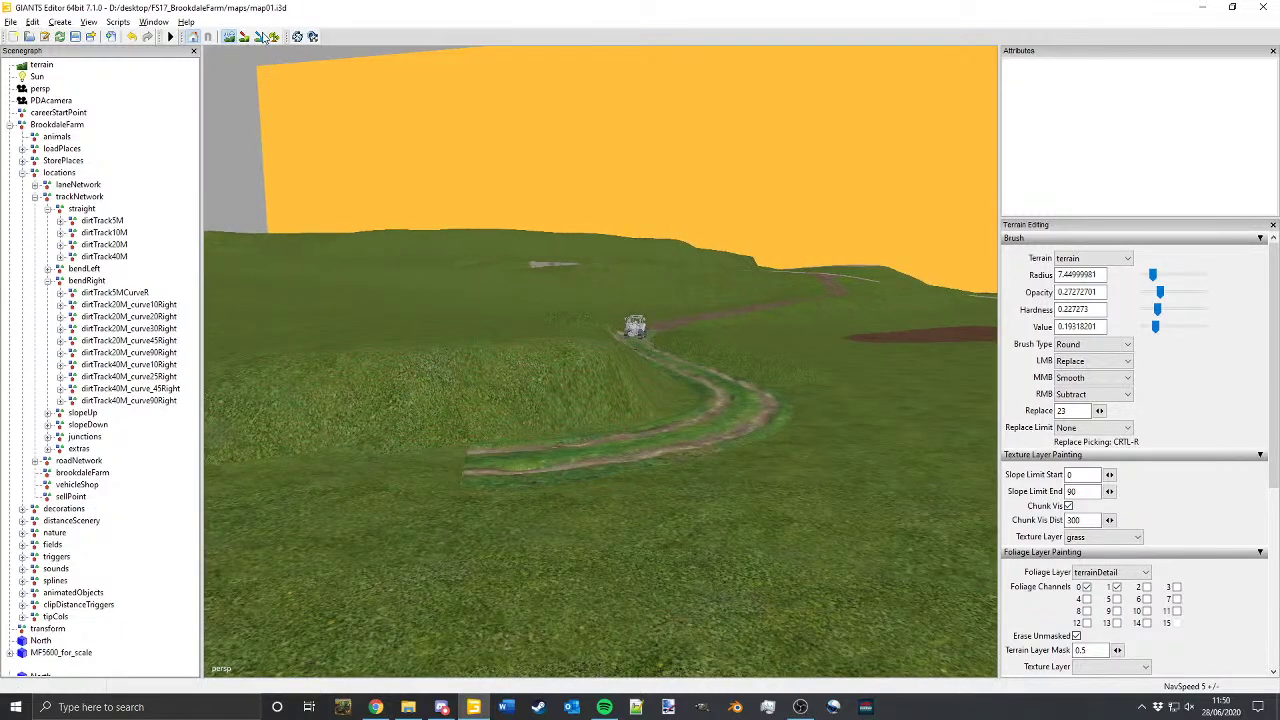
{"action": "middle_click_drag", "start_coordinate": [518, 265], "coordinate": [488, 290], "text": "alt"}
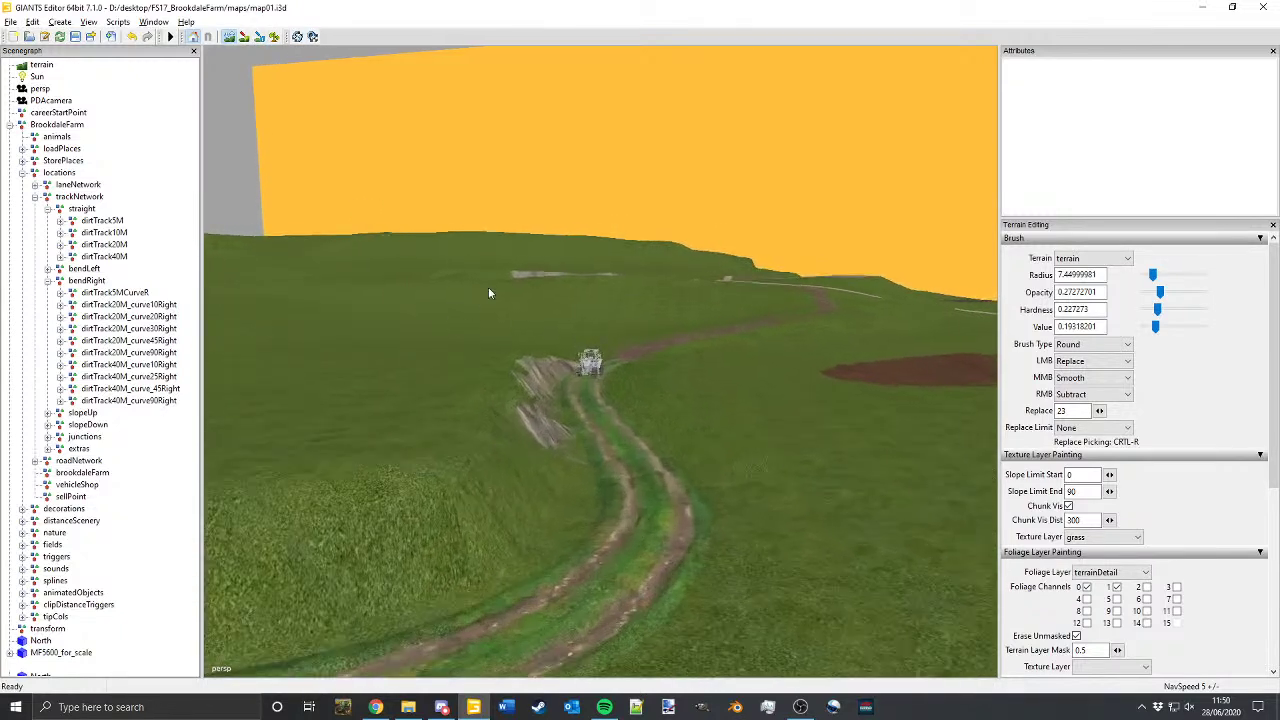
Step: Set up texture painting with the rock layer, a brush radius of about 1.45 and the LMB action set to Add
{"action": "left_click", "coordinate": [244, 38]}
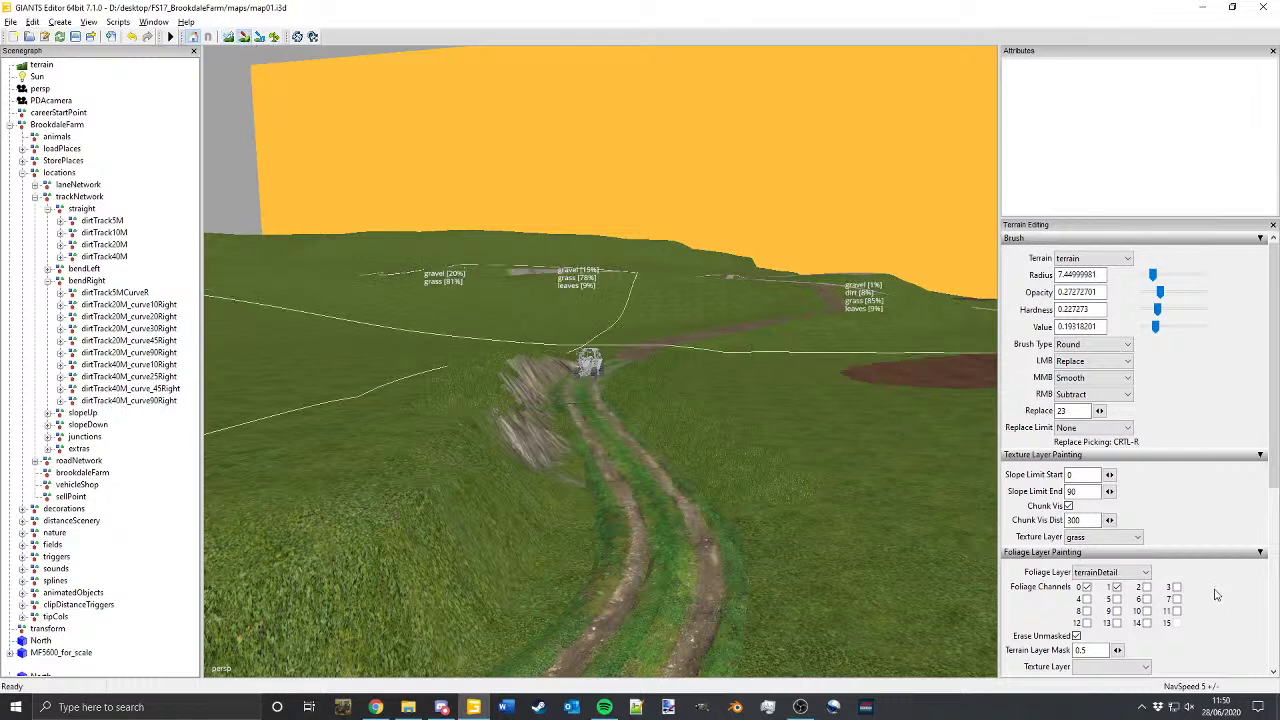
{"action": "left_click", "coordinate": [1116, 538]}
{"action": "left_click", "coordinate": [1091, 604]}
{"action": "left_click_drag", "start_coordinate": [619, 474], "coordinate": [693, 442], "text": "alt"}
{"action": "middle_click_drag", "start_coordinate": [693, 442], "coordinate": [585, 441], "text": "alt"}
{"action": "scroll", "coordinate": [602, 410], "scroll_direction": "down", "scroll_amount": 2}
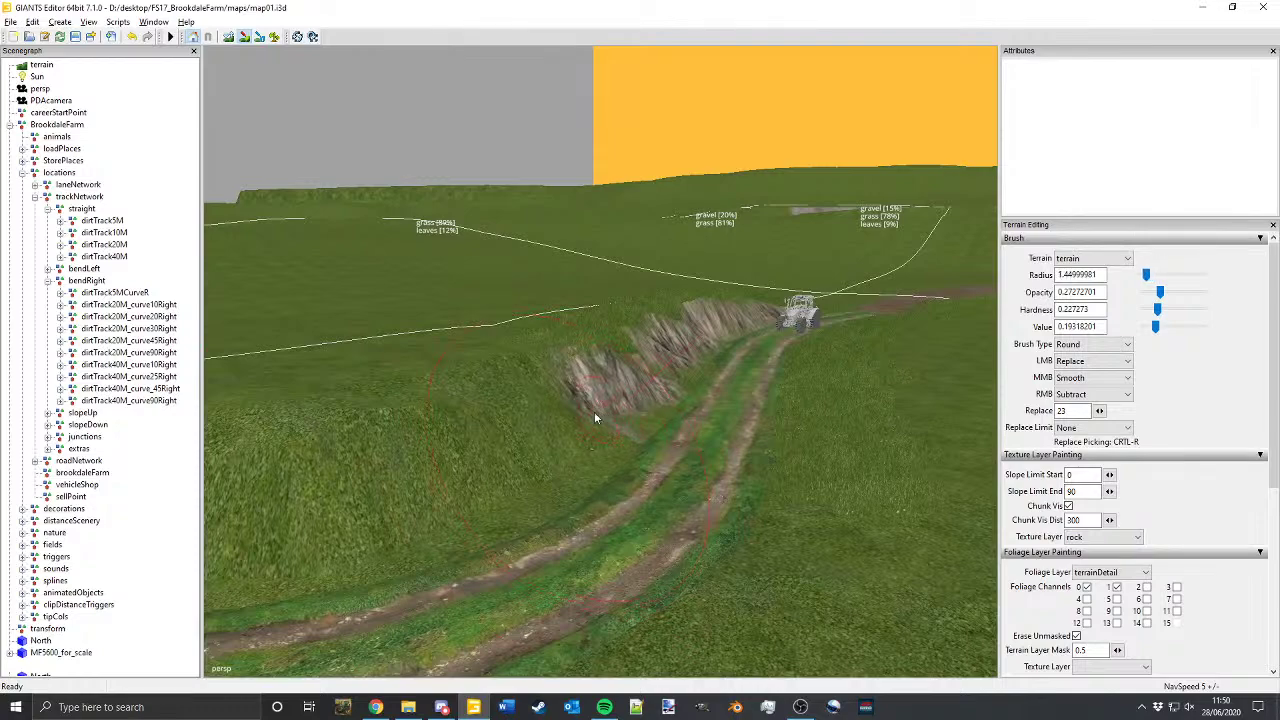
{"action": "left_click_drag", "start_coordinate": [594, 411], "coordinate": [715, 380], "text": "alt"}
{"action": "mouse_move", "coordinate": [715, 380]}
{"action": "middle_mouse_down", "text": "alt"}
{"action": "mouse_move", "coordinate": [485, 351]}
{"action": "mouse_move", "coordinate": [440, 358]}
{"action": "middle_mouse_up", "text": "alt"}
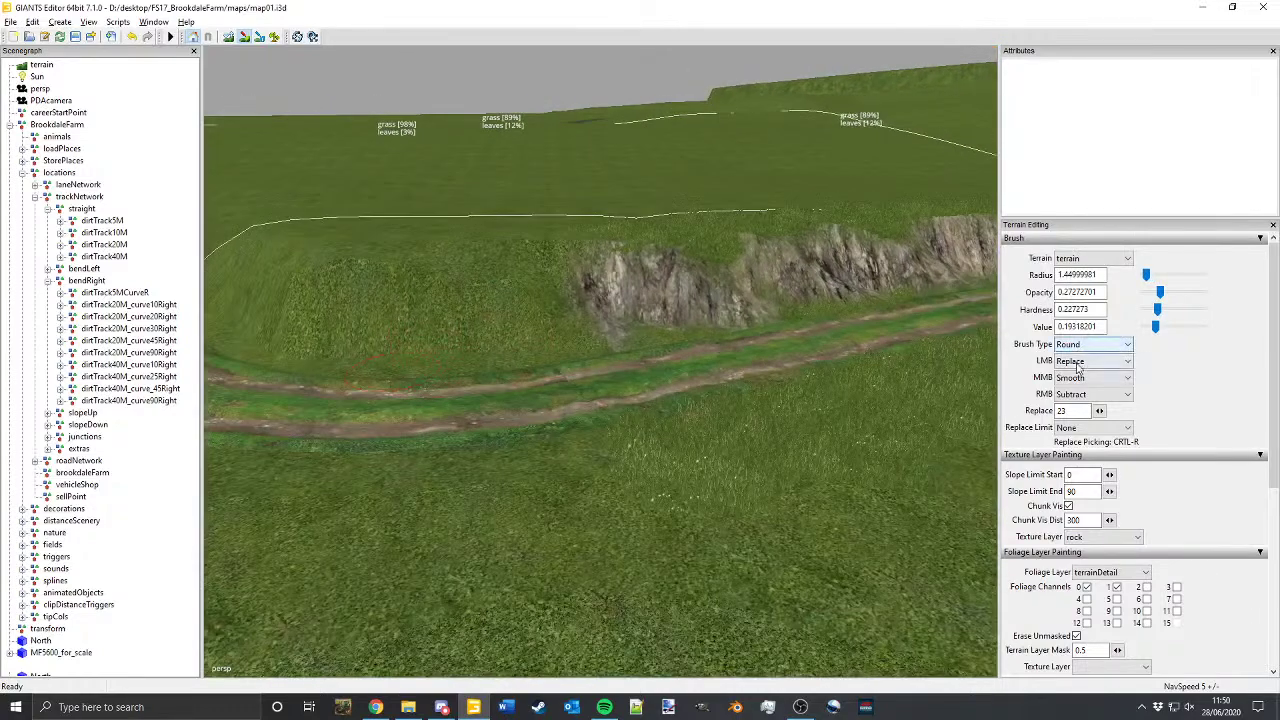
{"action": "left_click", "coordinate": [1090, 361]}
{"action": "left_click", "coordinate": [1075, 385]}
Step: Paint the rock texture along the steep bank face around the inside of the bend
{"action": "mouse_move", "coordinate": [502, 299]}
{"action": "left_mouse_down"}
{"action": "mouse_move", "coordinate": [548, 284]}
{"action": "mouse_move", "coordinate": [473, 284]}
{"action": "mouse_move", "coordinate": [540, 264]}
{"action": "mouse_move", "coordinate": [424, 295]}
{"action": "mouse_move", "coordinate": [353, 297]}
{"action": "mouse_move", "coordinate": [396, 281]}
{"action": "mouse_move", "coordinate": [354, 284]}
{"action": "left_mouse_up"}
{"action": "middle_click_drag", "start_coordinate": [354, 284], "coordinate": [602, 328], "text": "alt"}
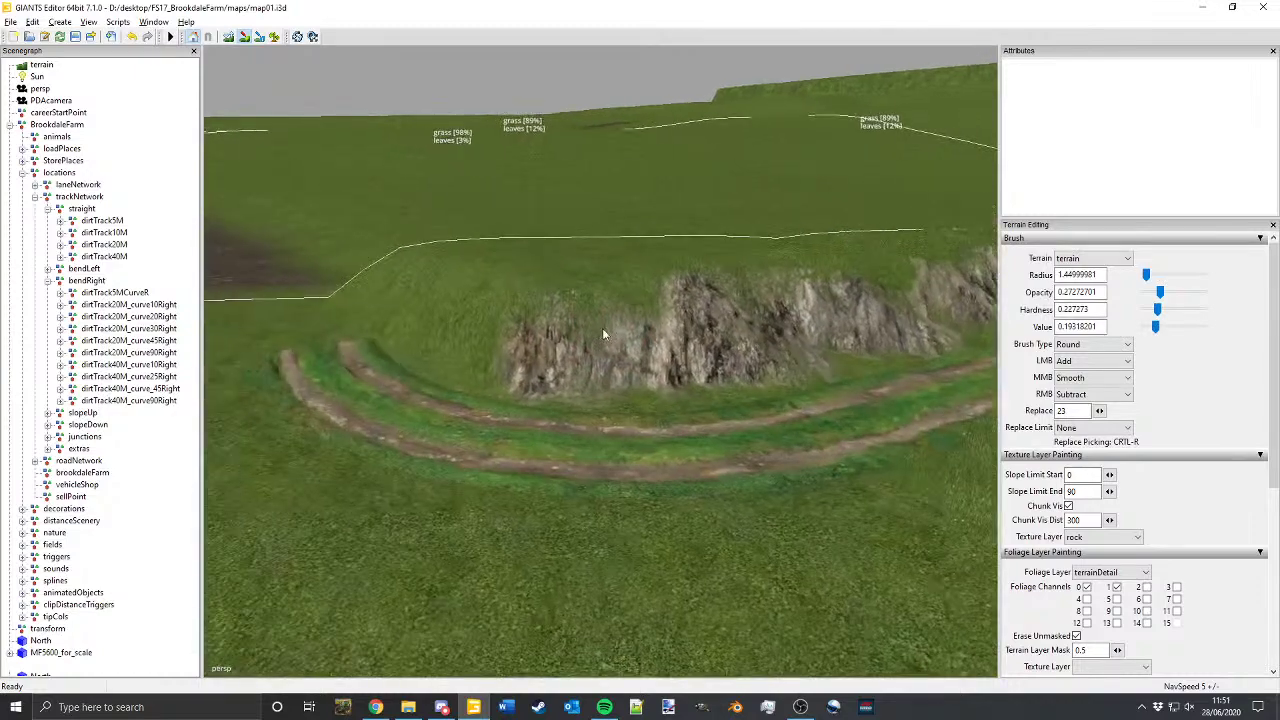
{"action": "left_click_drag", "start_coordinate": [603, 334], "coordinate": [530, 348], "text": "alt"}
{"action": "middle_click_drag", "start_coordinate": [530, 348], "coordinate": [690, 348], "text": "alt"}
{"action": "mouse_move", "coordinate": [554, 338]}
{"action": "left_mouse_down"}
{"action": "mouse_move", "coordinate": [560, 320]}
{"action": "mouse_move", "coordinate": [471, 309]}
{"action": "mouse_move", "coordinate": [528, 300]}
{"action": "mouse_move", "coordinate": [391, 299]}
{"action": "left_mouse_up"}
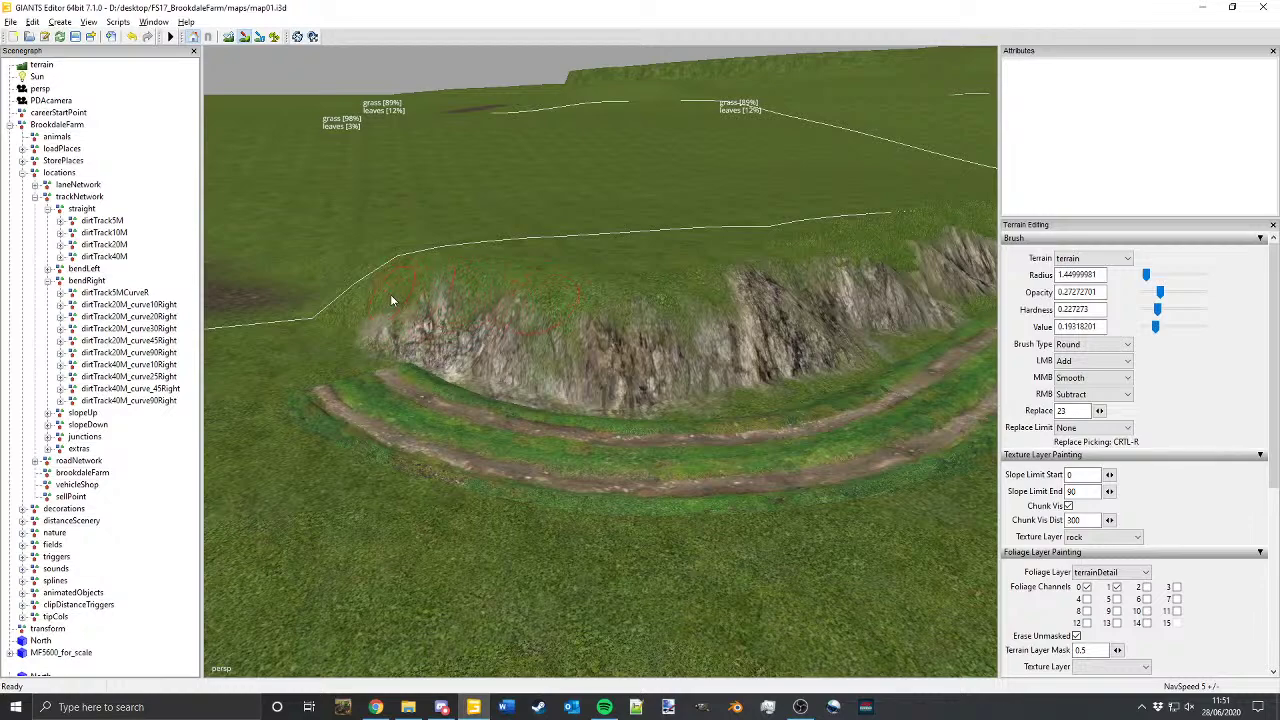
{"action": "left_click_drag", "start_coordinate": [500, 312], "coordinate": [385, 333], "text": "alt"}
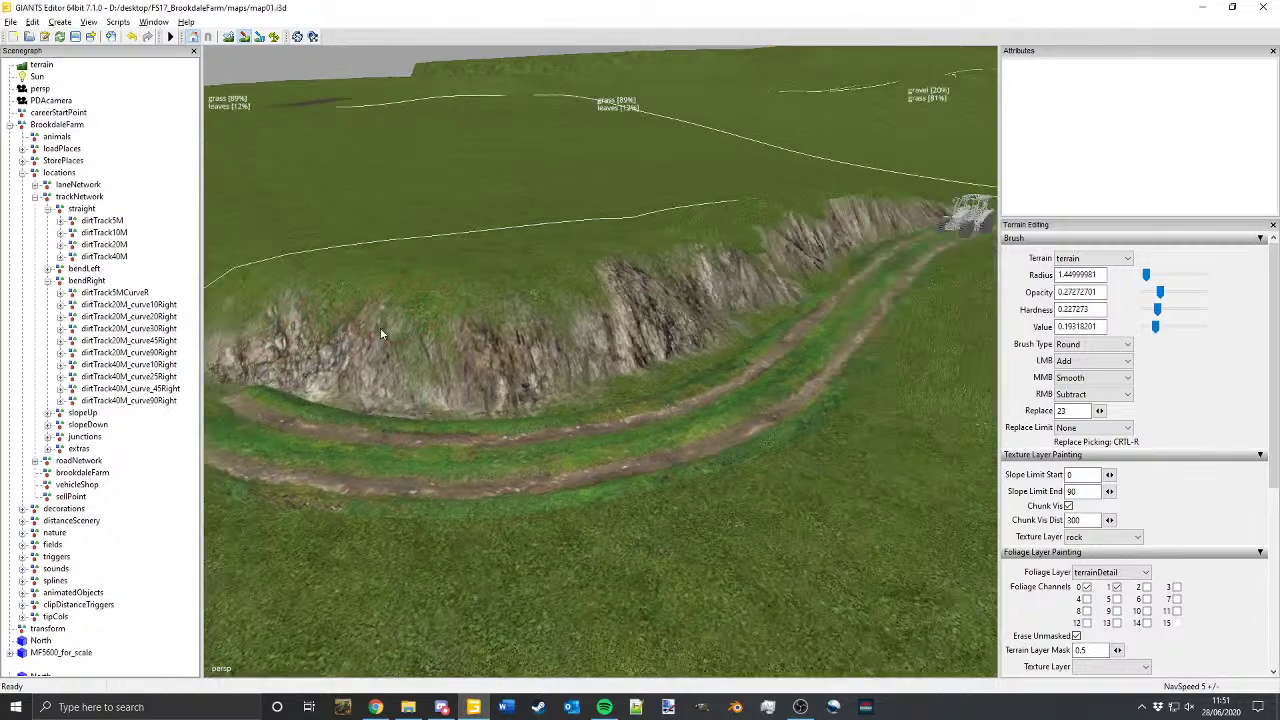
Step: Extend the rock texture around the far end of the raised bank where it meets the field
{"action": "middle_click_drag", "start_coordinate": [385, 333], "coordinate": [822, 312], "text": "alt"}
{"action": "mouse_move", "coordinate": [822, 312]}
{"action": "left_mouse_down", "text": "alt"}
{"action": "mouse_move", "coordinate": [557, 367]}
{"action": "mouse_move", "coordinate": [509, 350]}
{"action": "mouse_move", "coordinate": [657, 374]}
{"action": "left_mouse_up", "text": "alt"}
{"action": "scroll", "coordinate": [451, 391], "scroll_direction": "up", "scroll_amount": 3}
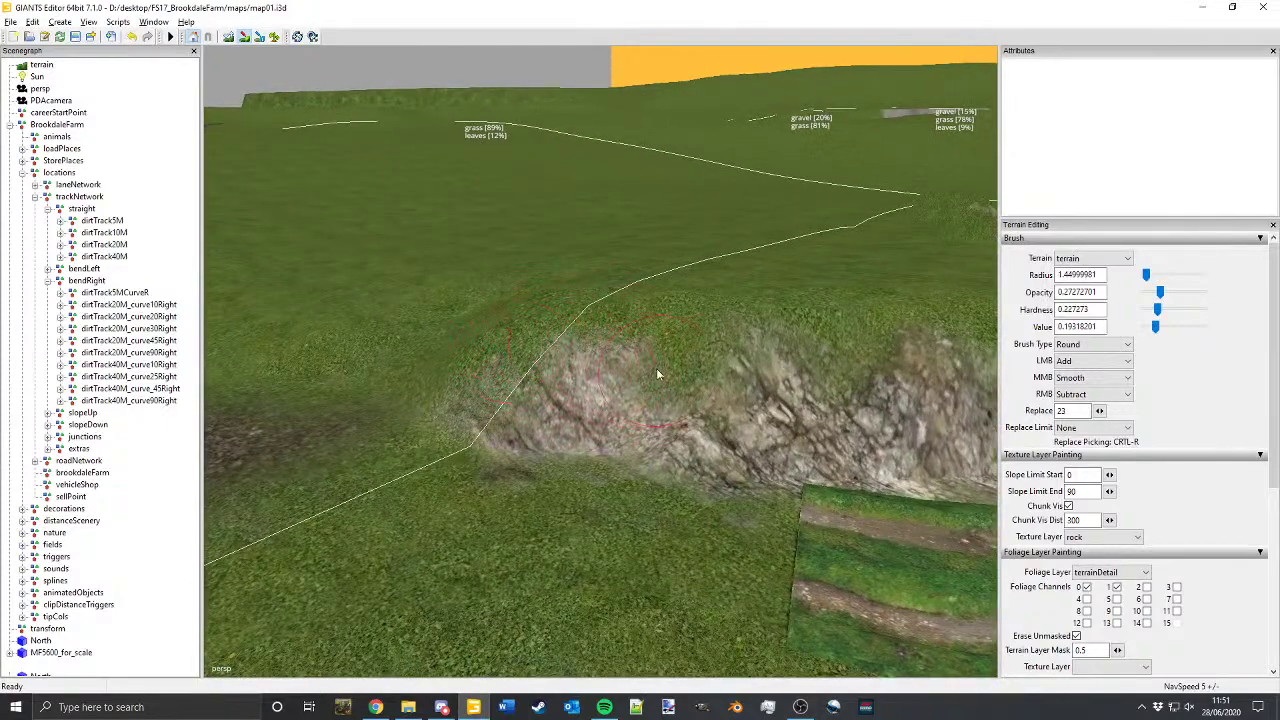
{"action": "left_click_drag", "start_coordinate": [557, 440], "coordinate": [430, 420], "text": "alt"}
{"action": "middle_click_drag", "start_coordinate": [430, 420], "coordinate": [920, 385], "text": "alt"}
{"action": "left_click_drag", "start_coordinate": [920, 385], "coordinate": [790, 392], "text": "alt"}
{"action": "middle_click_drag", "start_coordinate": [790, 392], "coordinate": [840, 405], "text": "alt"}
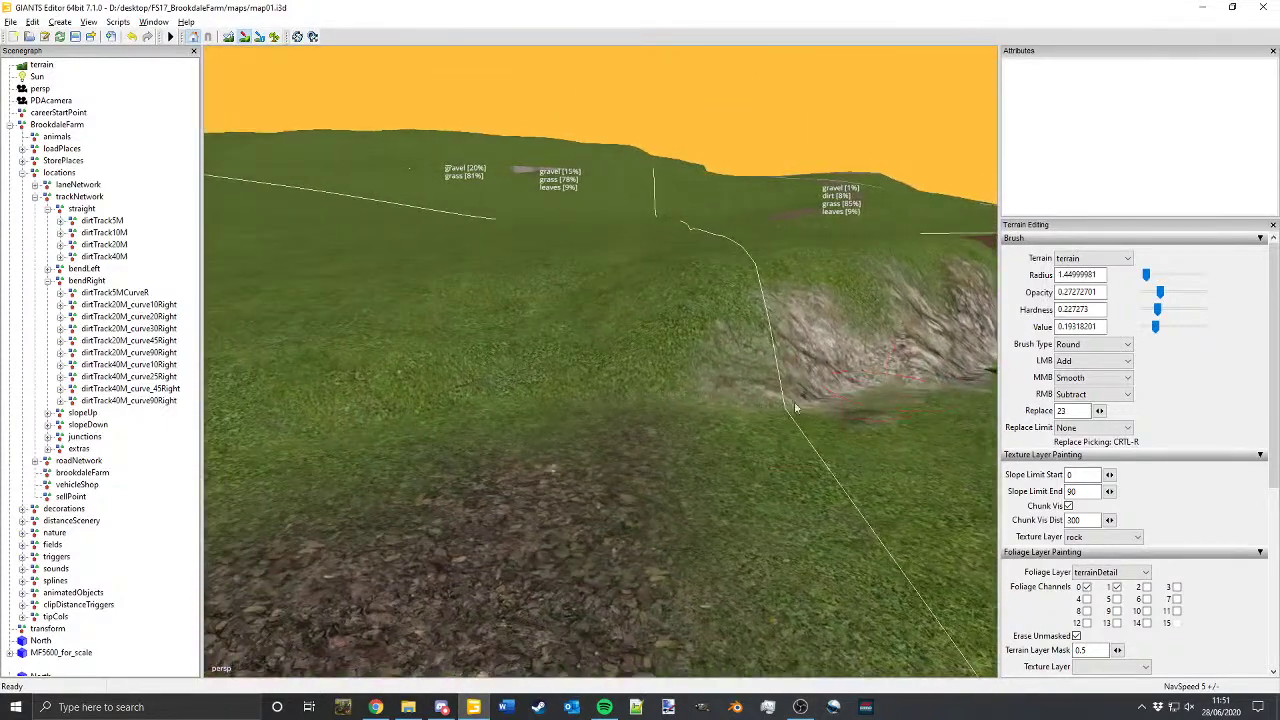
{"action": "left_click_drag", "start_coordinate": [840, 405], "coordinate": [632, 404], "text": "alt"}
{"action": "middle_click_drag", "start_coordinate": [632, 402], "coordinate": [644, 372], "text": "alt"}
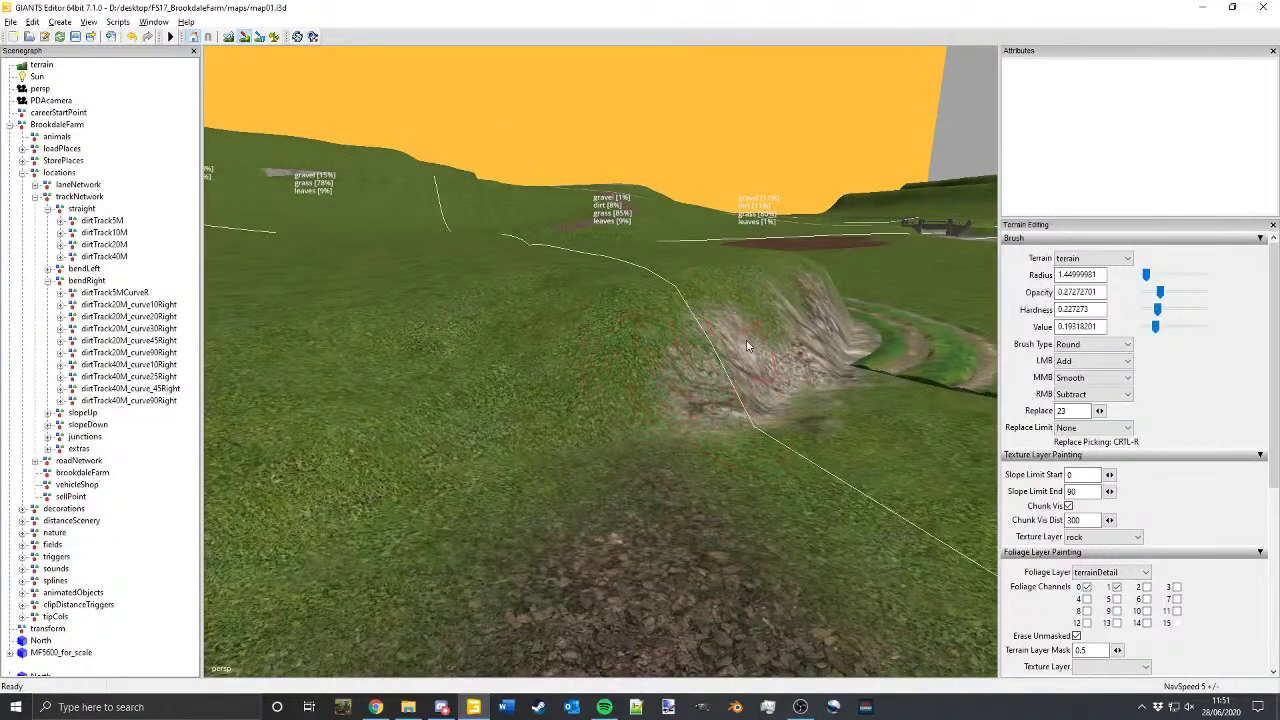
{"action": "middle_click_drag", "start_coordinate": [747, 345], "coordinate": [737, 420], "text": "alt"}
{"action": "left_click_drag", "start_coordinate": [737, 420], "coordinate": [734, 402], "text": "alt"}
{"action": "middle_click_drag", "start_coordinate": [734, 402], "coordinate": [608, 474], "text": "alt"}
{"action": "scroll", "coordinate": [608, 474], "scroll_direction": "up", "scroll_amount": 3}
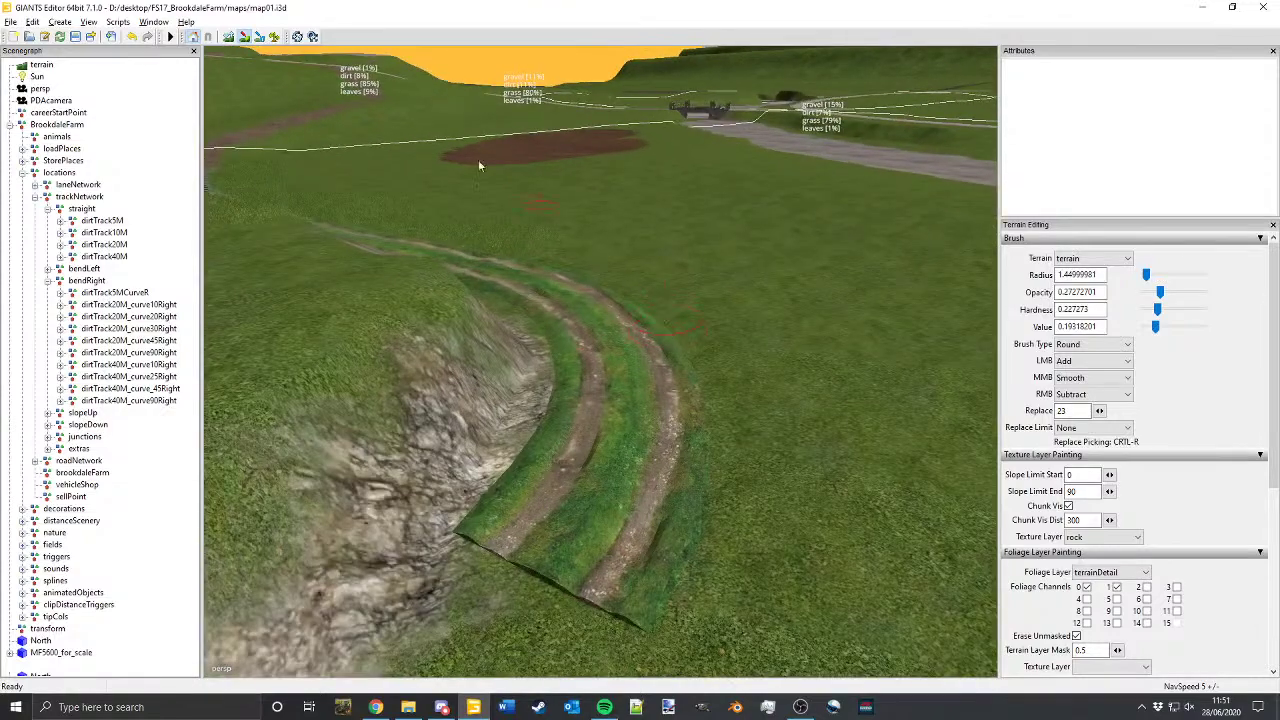
Step: Switch the texture layer to grass and repaint the bank's top edge with a brush radius of about 2.45
{"action": "left_click", "coordinate": [1117, 541]}
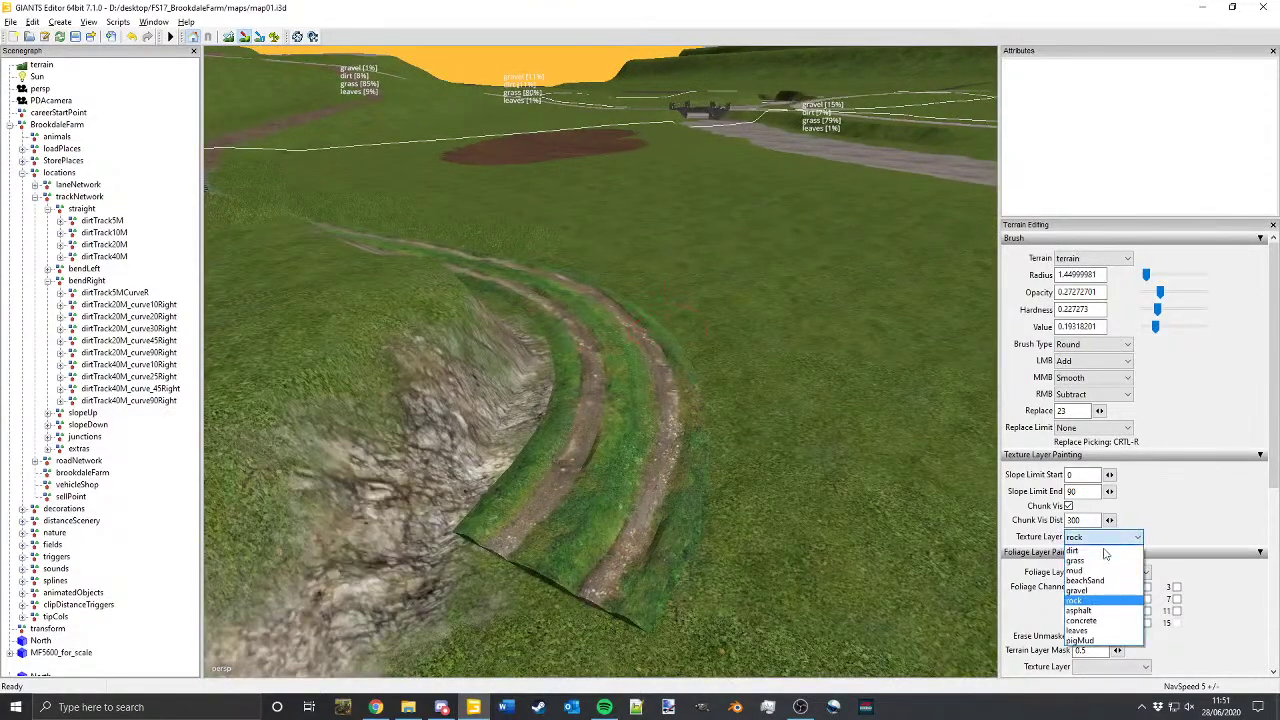
{"action": "left_click", "coordinate": [1093, 561]}
{"action": "left_click_drag", "start_coordinate": [760, 500], "coordinate": [610, 558], "text": "alt"}
{"action": "middle_click_drag", "start_coordinate": [654, 520], "coordinate": [428, 462], "text": "alt"}
{"action": "left_click_drag", "start_coordinate": [678, 390], "coordinate": [641, 394], "text": "alt"}
{"action": "mouse_move", "coordinate": [641, 395]}
{"action": "middle_mouse_down", "text": "alt"}
{"action": "mouse_move", "coordinate": [359, 521]}
{"action": "mouse_move", "coordinate": [744, 365]}
{"action": "middle_mouse_up", "text": "alt"}
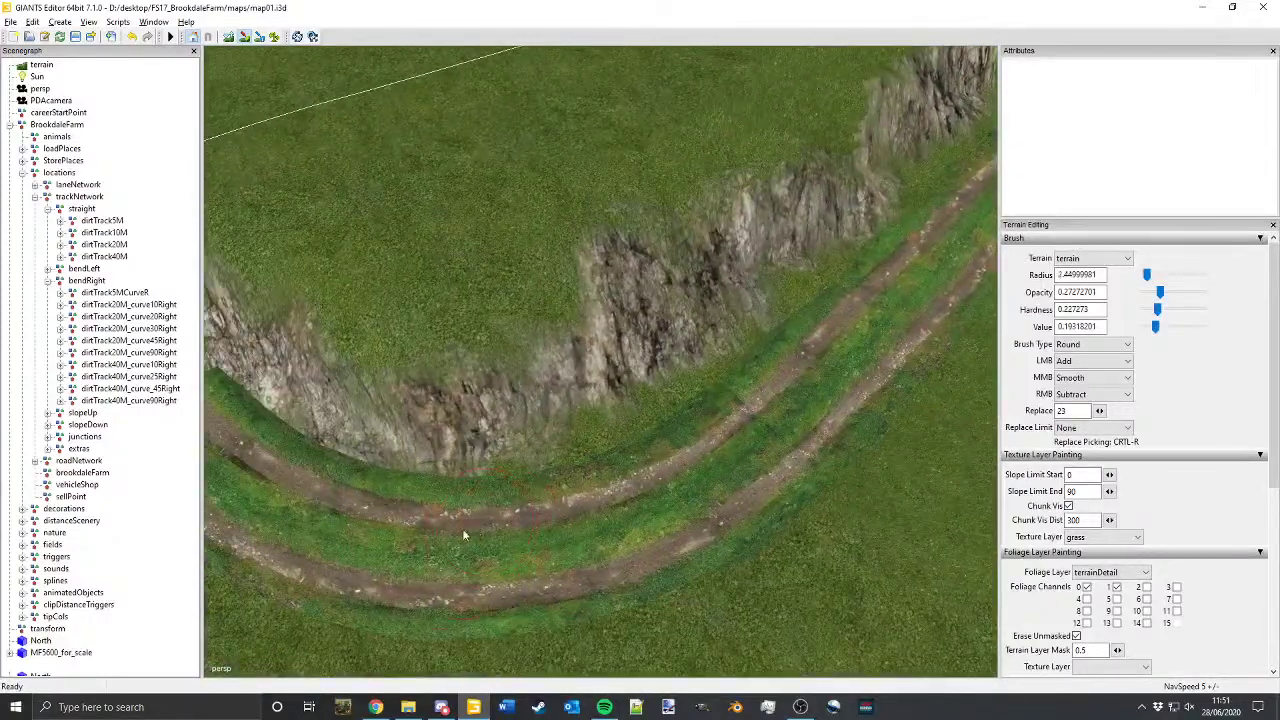
Step: Paint grass texture over the stray rock at the foot and end of the bank with a brush radius of about 2.7
{"action": "scroll", "coordinate": [463, 529], "scroll_direction": "up", "scroll_amount": 1}
{"action": "middle_click_drag", "start_coordinate": [463, 529], "coordinate": [585, 557], "text": "alt"}
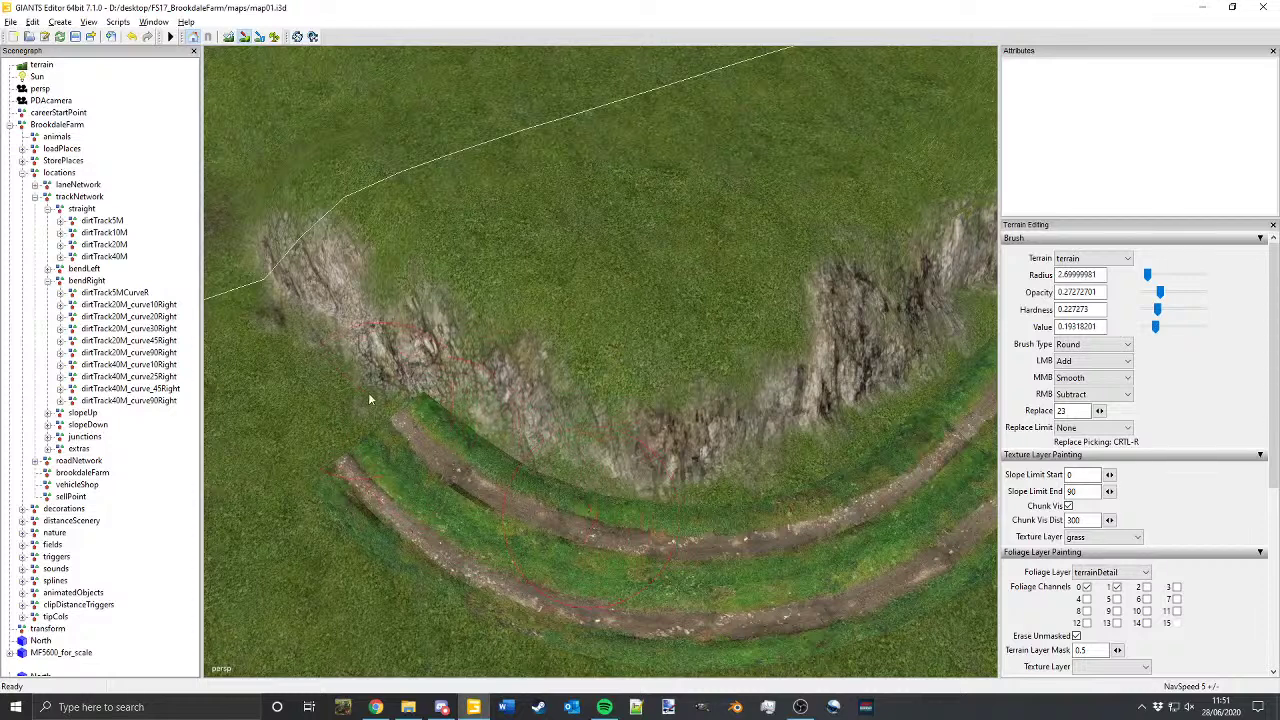
{"action": "left_click_drag", "start_coordinate": [369, 399], "coordinate": [337, 371]}
{"action": "mouse_move", "coordinate": [267, 333]}
{"action": "left_mouse_down"}
{"action": "mouse_move", "coordinate": [270, 311]}
{"action": "mouse_move", "coordinate": [287, 354]}
{"action": "left_mouse_up"}
{"action": "left_click_drag", "start_coordinate": [461, 507], "coordinate": [477, 424], "text": "alt"}
{"action": "middle_click_drag", "start_coordinate": [476, 422], "coordinate": [410, 346], "text": "alt"}
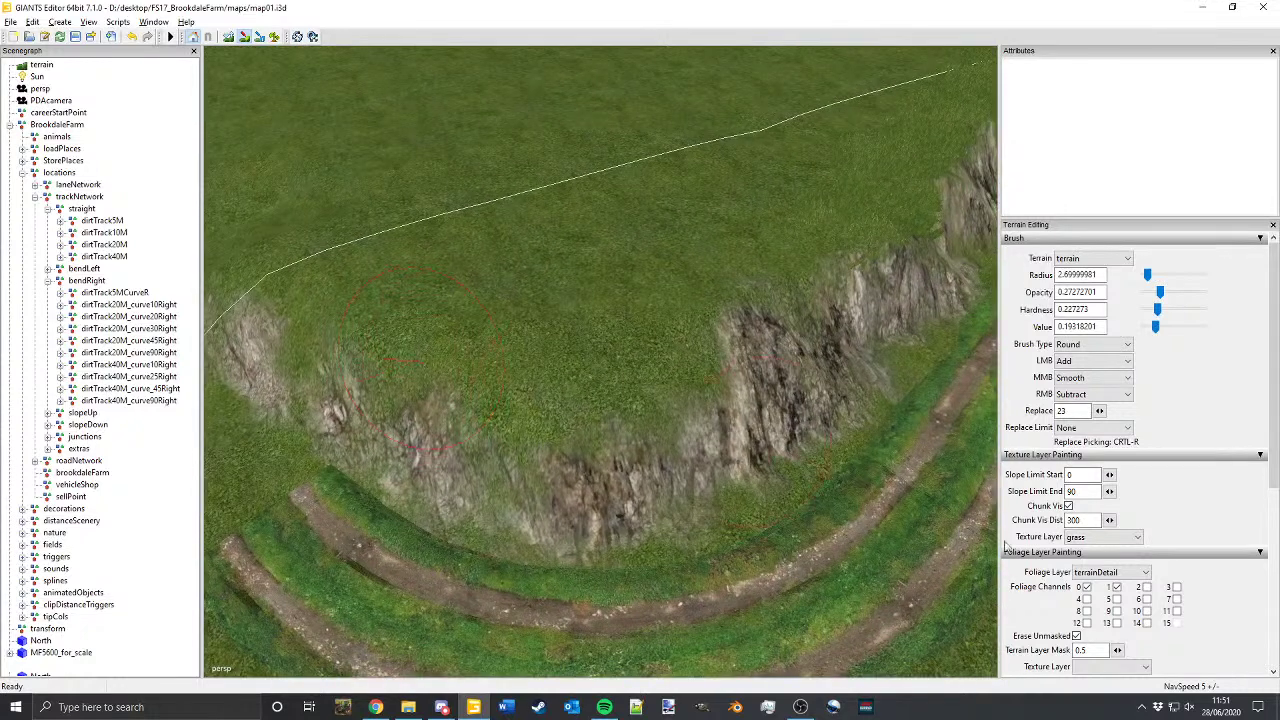
Step: Set up foliage painting with the grass layer and paint grass across the bank top with a brush radius of about 1.95
{"action": "left_click", "coordinate": [1125, 578]}
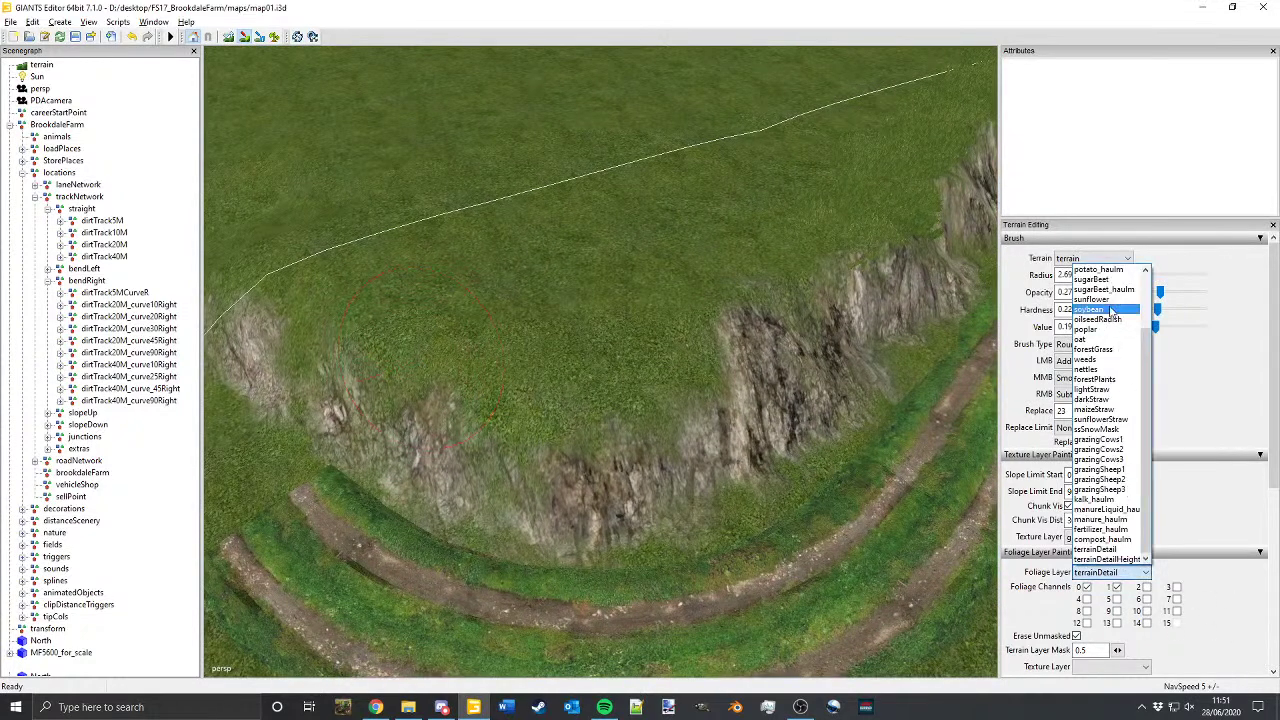
{"action": "left_click", "coordinate": [1088, 280]}
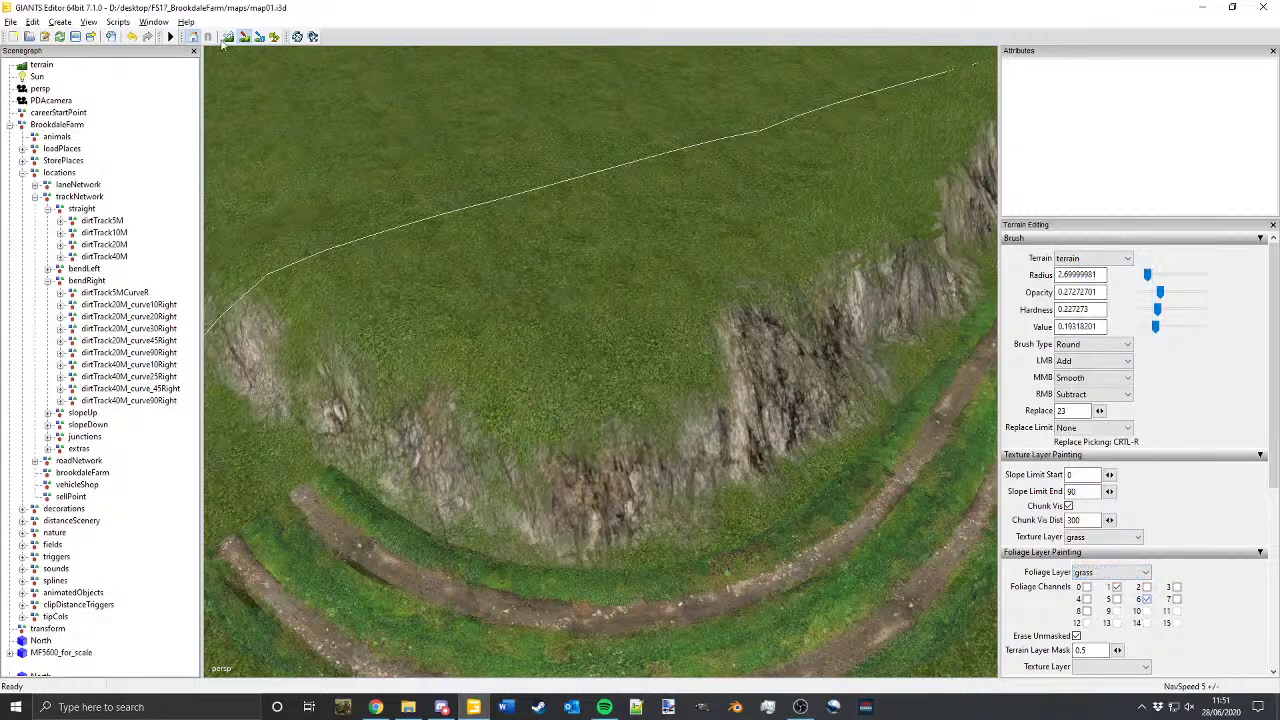
{"action": "left_click", "coordinate": [276, 38]}
{"action": "mouse_move", "coordinate": [717, 301]}
{"action": "middle_mouse_down", "text": "alt"}
{"action": "mouse_move", "coordinate": [569, 200]}
{"action": "mouse_move", "coordinate": [579, 163]}
{"action": "mouse_move", "coordinate": [579, 189]}
{"action": "middle_mouse_up", "text": "alt"}
{"action": "scroll", "coordinate": [579, 189], "scroll_direction": "down", "scroll_amount": 3}
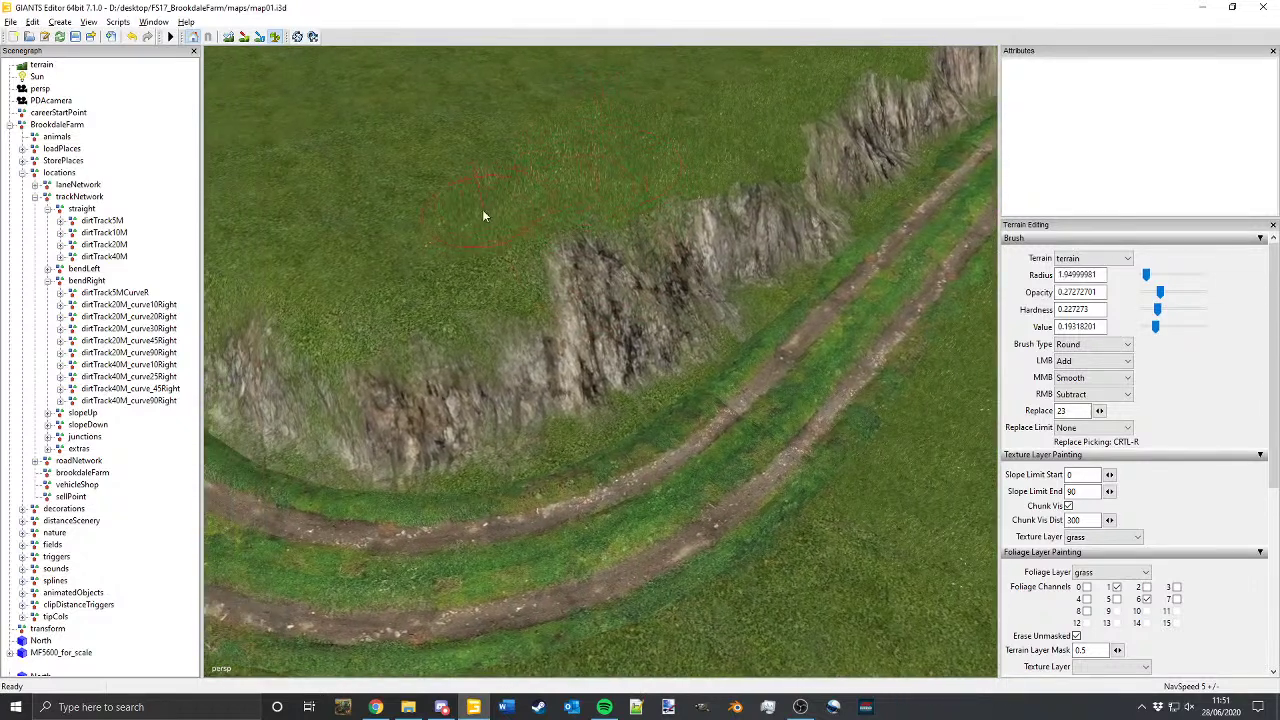
{"action": "mouse_move", "coordinate": [483, 216]}
{"action": "left_mouse_down"}
{"action": "mouse_move", "coordinate": [489, 262]}
{"action": "mouse_move", "coordinate": [513, 291]}
{"action": "left_mouse_up"}
Step: Paint grass foliage along the bank's upper edge and around its end with a brush radius of about 0.95 reduced to 0.7
{"action": "scroll", "coordinate": [490, 263], "scroll_direction": "down", "scroll_amount": 4}
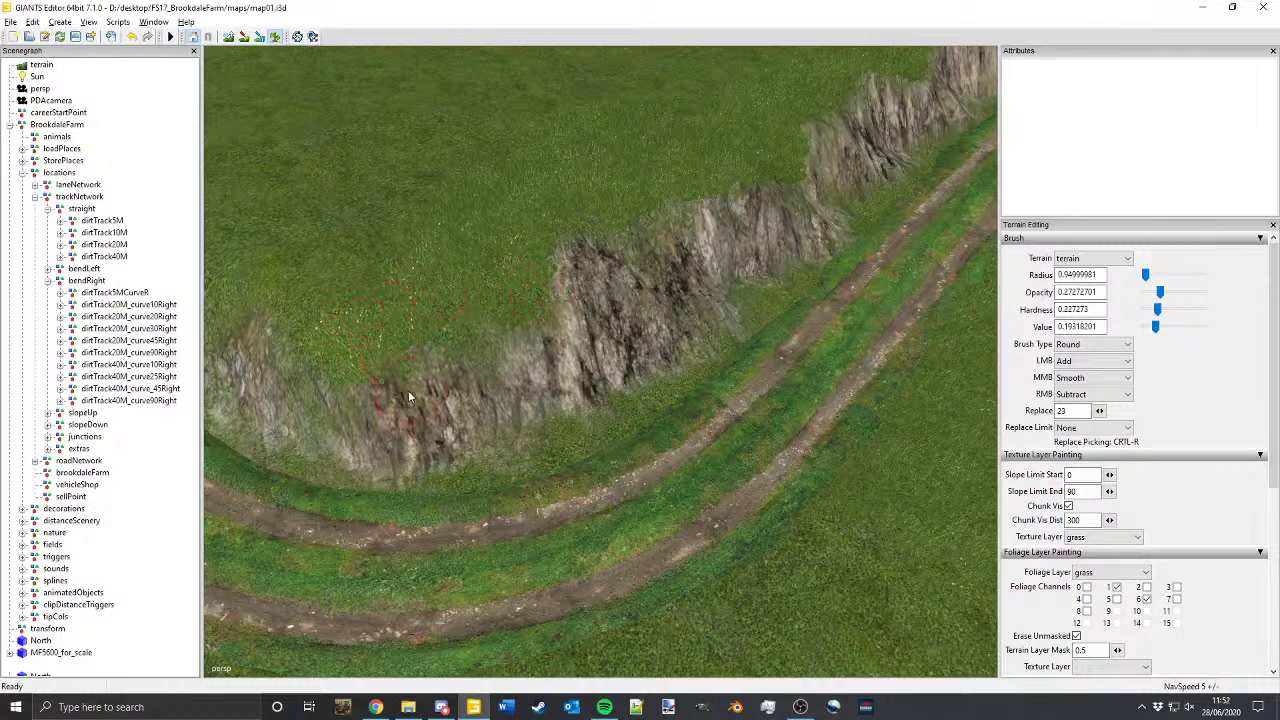
{"action": "middle_click_drag", "start_coordinate": [398, 370], "coordinate": [604, 405], "text": "alt"}
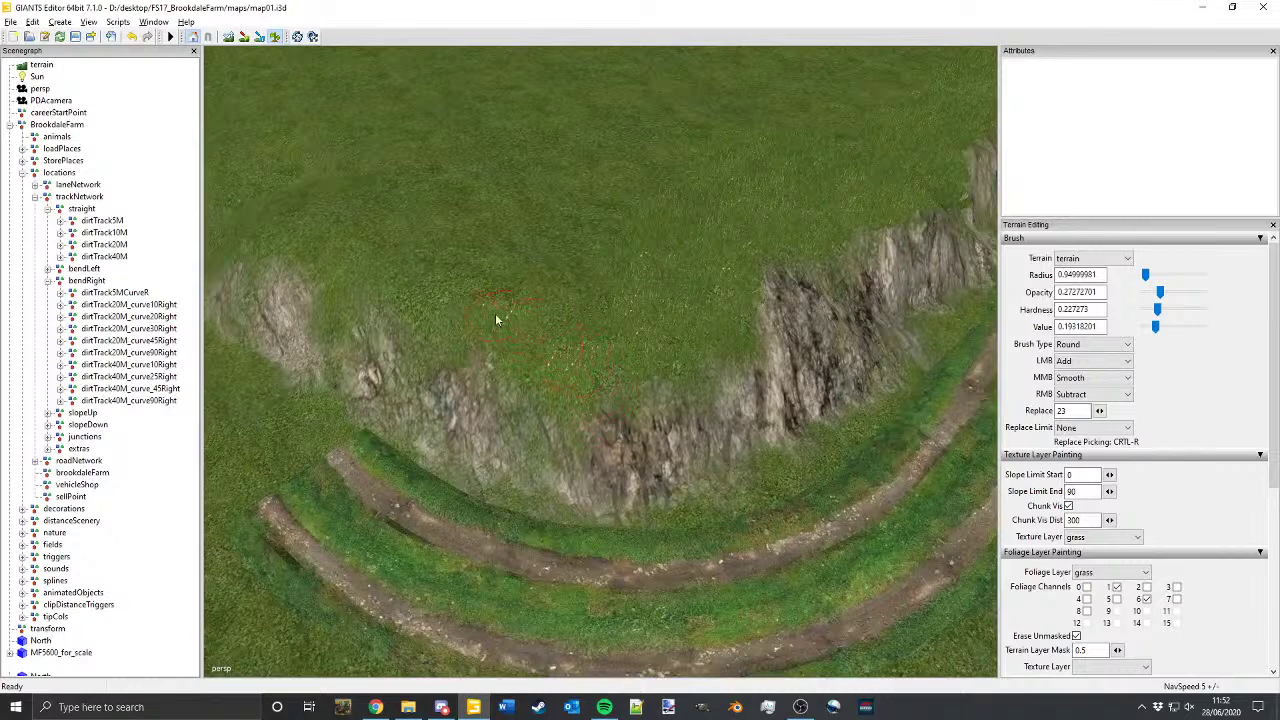
{"action": "middle_click_drag", "start_coordinate": [344, 262], "coordinate": [685, 254], "text": "alt"}
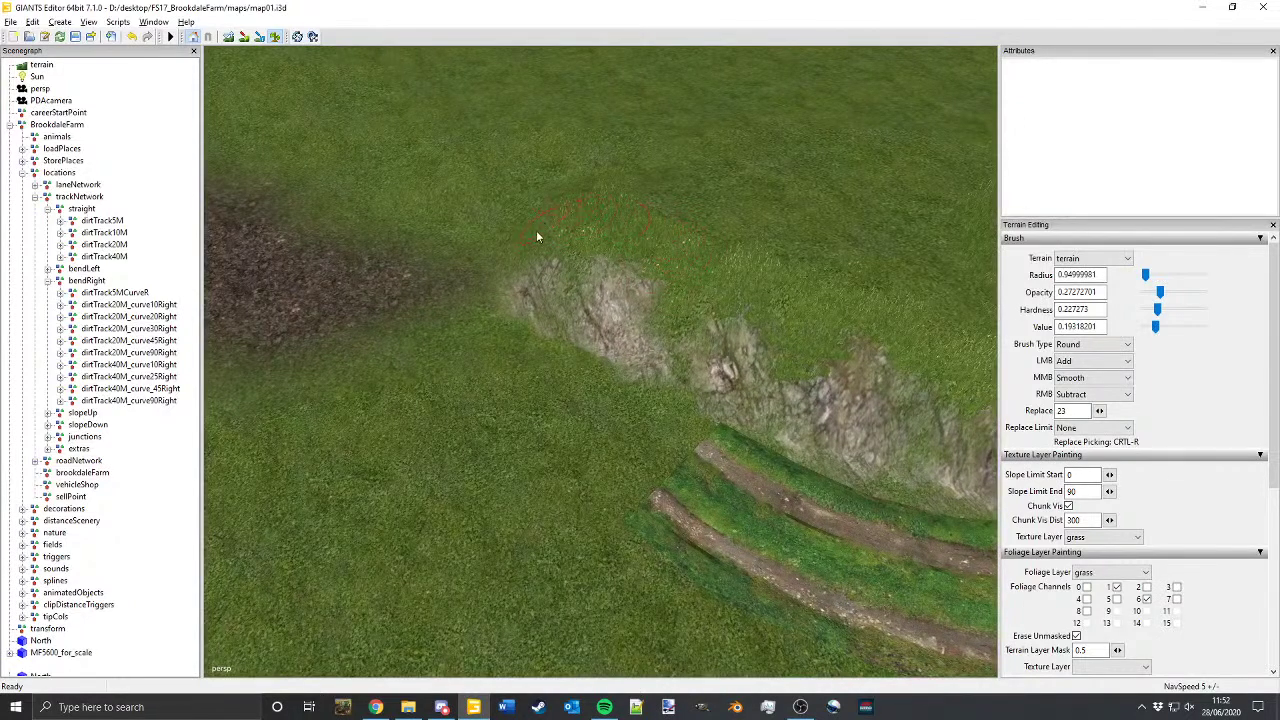
{"action": "left_click_drag", "start_coordinate": [697, 312], "coordinate": [675, 329]}
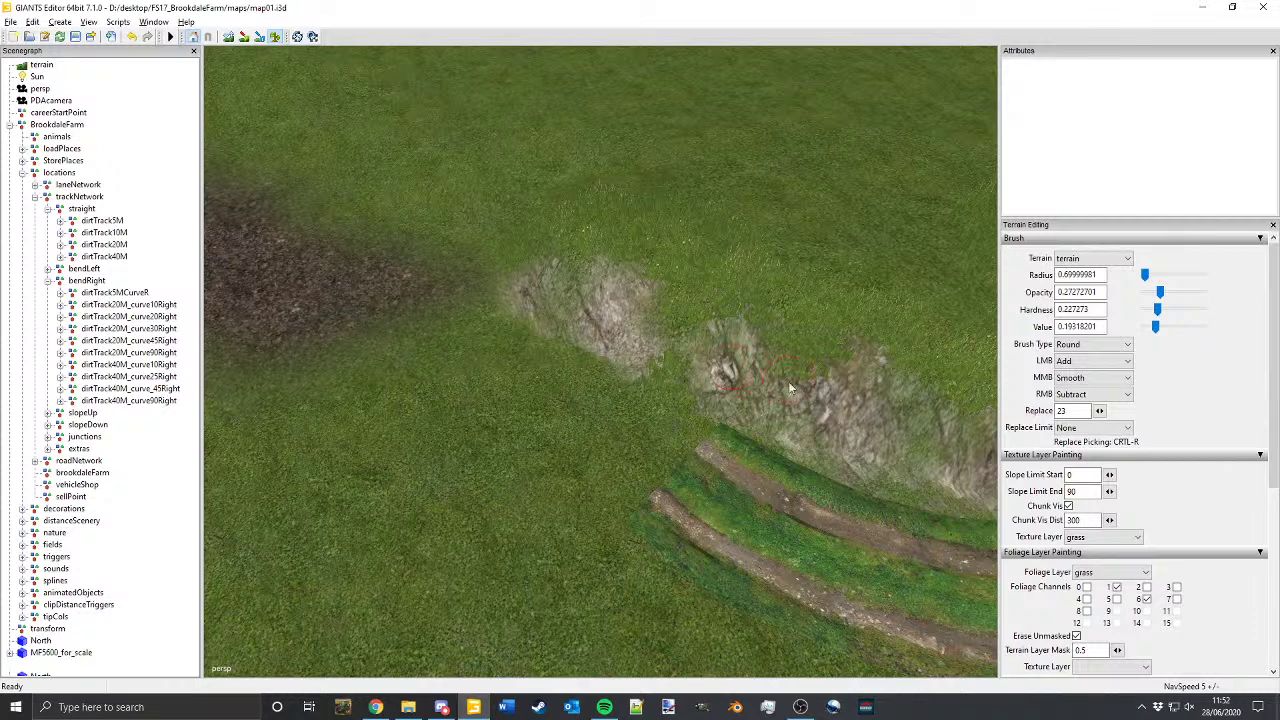
{"action": "middle_click_drag", "start_coordinate": [790, 388], "coordinate": [638, 426], "text": "alt"}
Step: Fill the field behind the bank edge with grass foliage with a brush radius of about 2.45
{"action": "scroll", "coordinate": [684, 327], "scroll_direction": "up", "scroll_amount": 5}
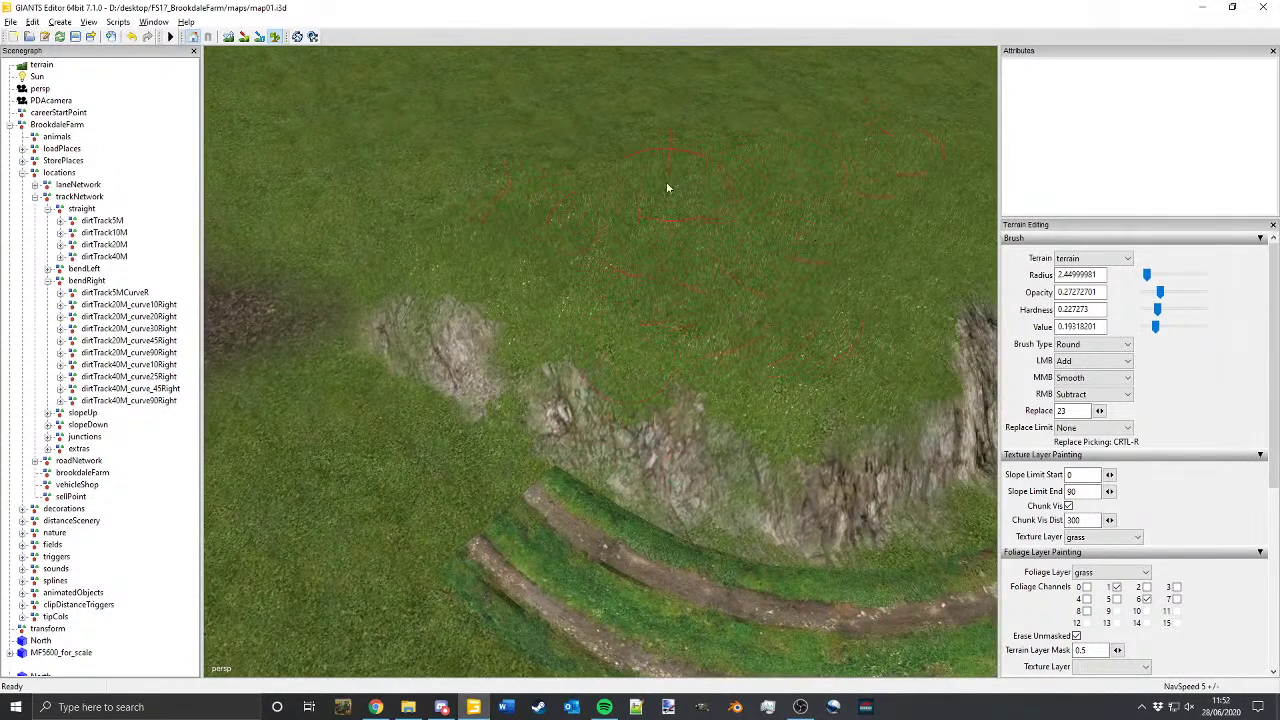
{"action": "left_click_drag", "start_coordinate": [498, 208], "coordinate": [697, 165], "text": "alt"}
{"action": "mouse_move", "coordinate": [697, 165]}
{"action": "middle_mouse_down", "text": "alt"}
{"action": "mouse_move", "coordinate": [646, 72]}
{"action": "mouse_move", "coordinate": [655, 48]}
{"action": "middle_mouse_up", "text": "alt"}
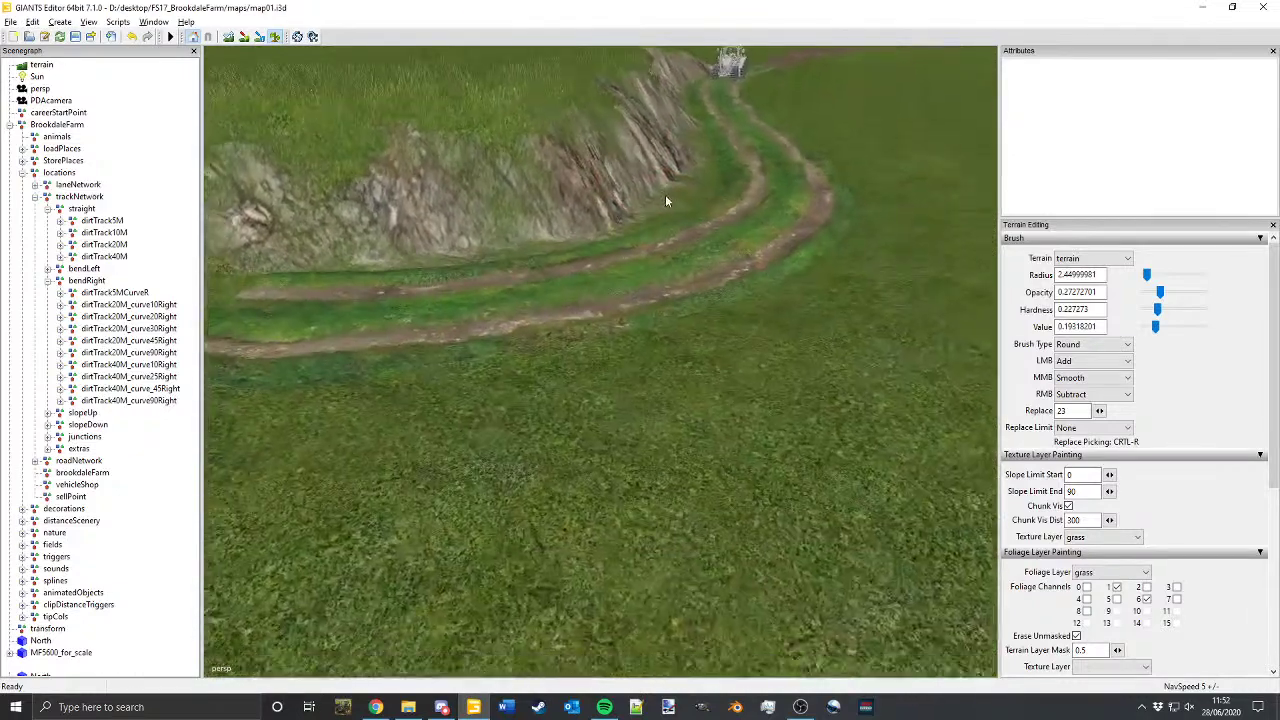
Step: Paint grass foliage in the strip between the bank's foot and the inner track edge with a brush radius of about 0.7
{"action": "middle_click_drag", "start_coordinate": [664, 198], "coordinate": [595, 362], "text": "alt"}
{"action": "scroll", "coordinate": [600, 362], "scroll_direction": "down", "scroll_amount": 3}
{"action": "left_click_drag", "start_coordinate": [620, 356], "coordinate": [615, 388], "text": "alt"}
{"action": "middle_click_drag", "start_coordinate": [615, 388], "coordinate": [700, 345], "text": "alt"}
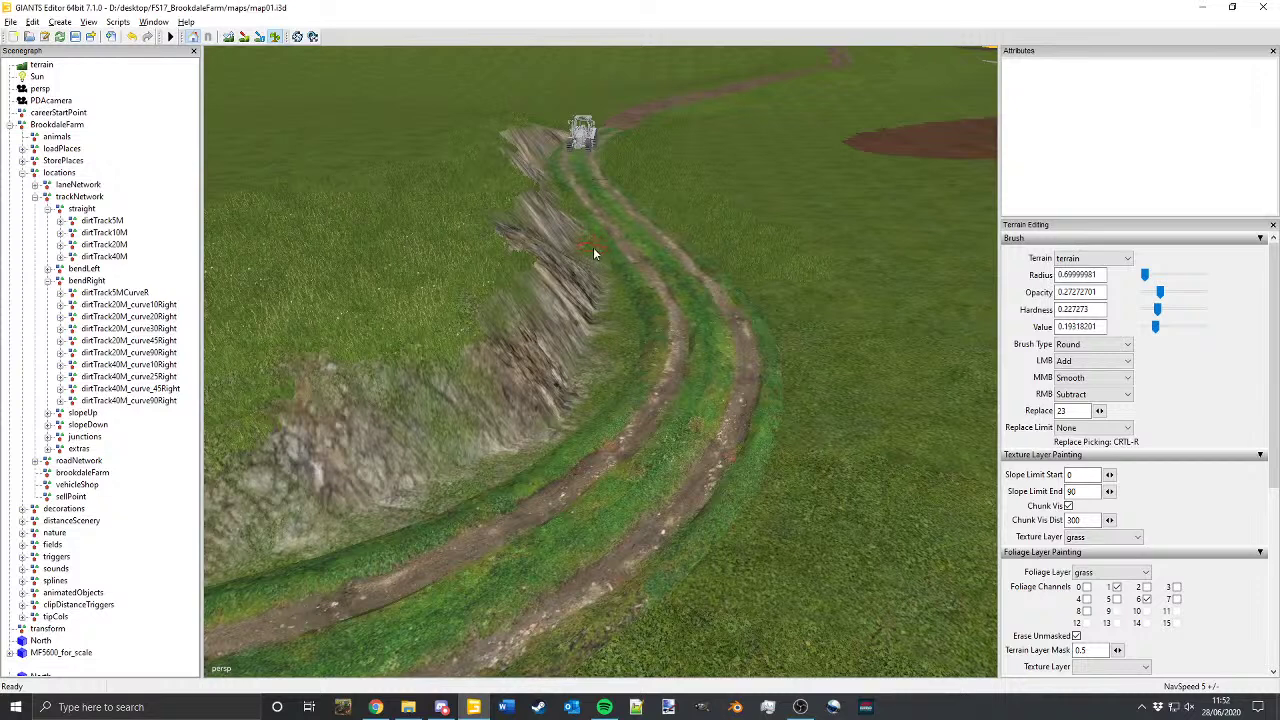
{"action": "middle_click_drag", "start_coordinate": [594, 247], "coordinate": [601, 305], "text": "alt"}
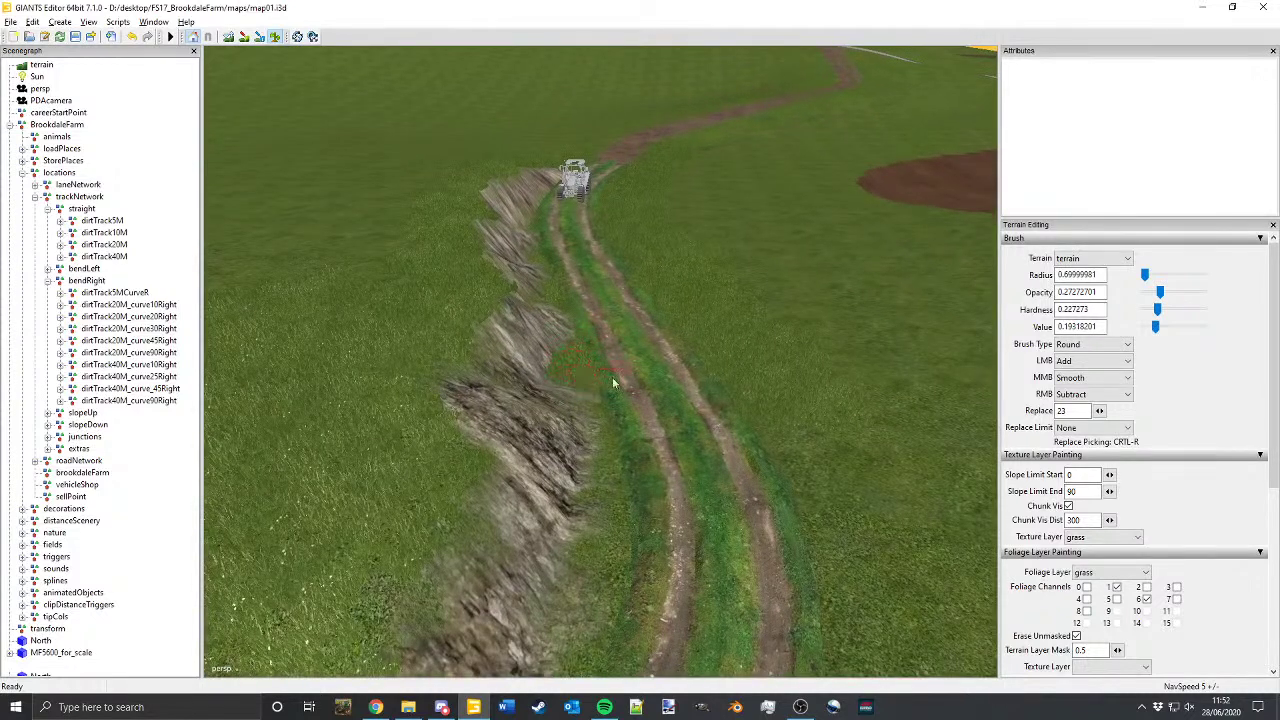
{"action": "middle_click_drag", "start_coordinate": [613, 378], "coordinate": [655, 250], "text": "alt"}
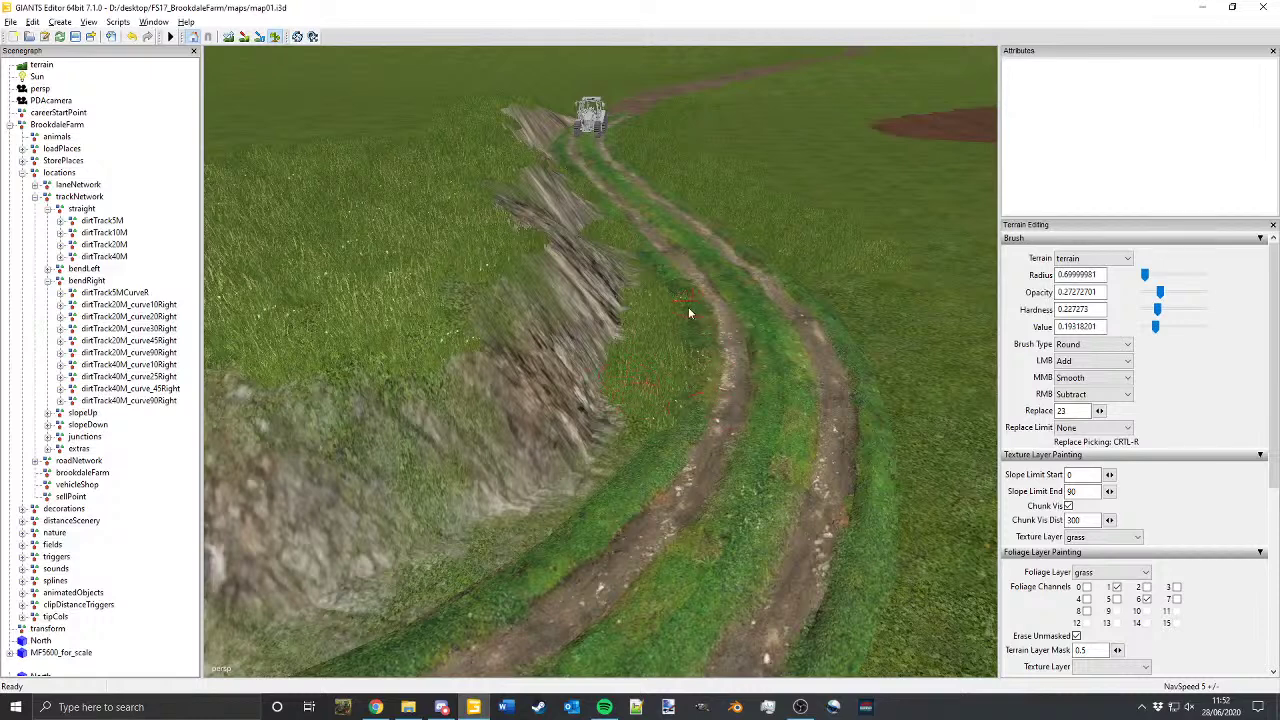
{"action": "scroll", "coordinate": [804, 408], "scroll_direction": "up", "scroll_amount": 3}
{"action": "middle_click_drag", "start_coordinate": [687, 464], "coordinate": [709, 407], "text": "alt"}
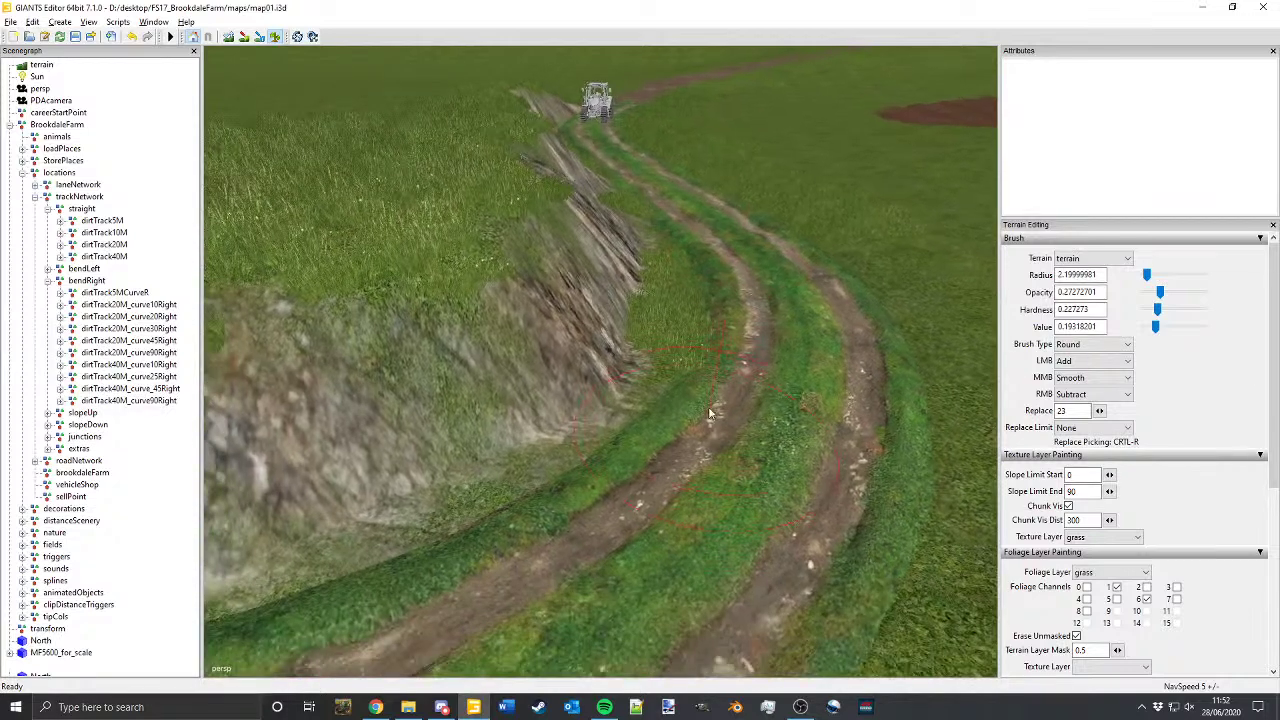
{"action": "scroll", "coordinate": [653, 368], "scroll_direction": "down", "scroll_amount": 1, "text": "shift"}
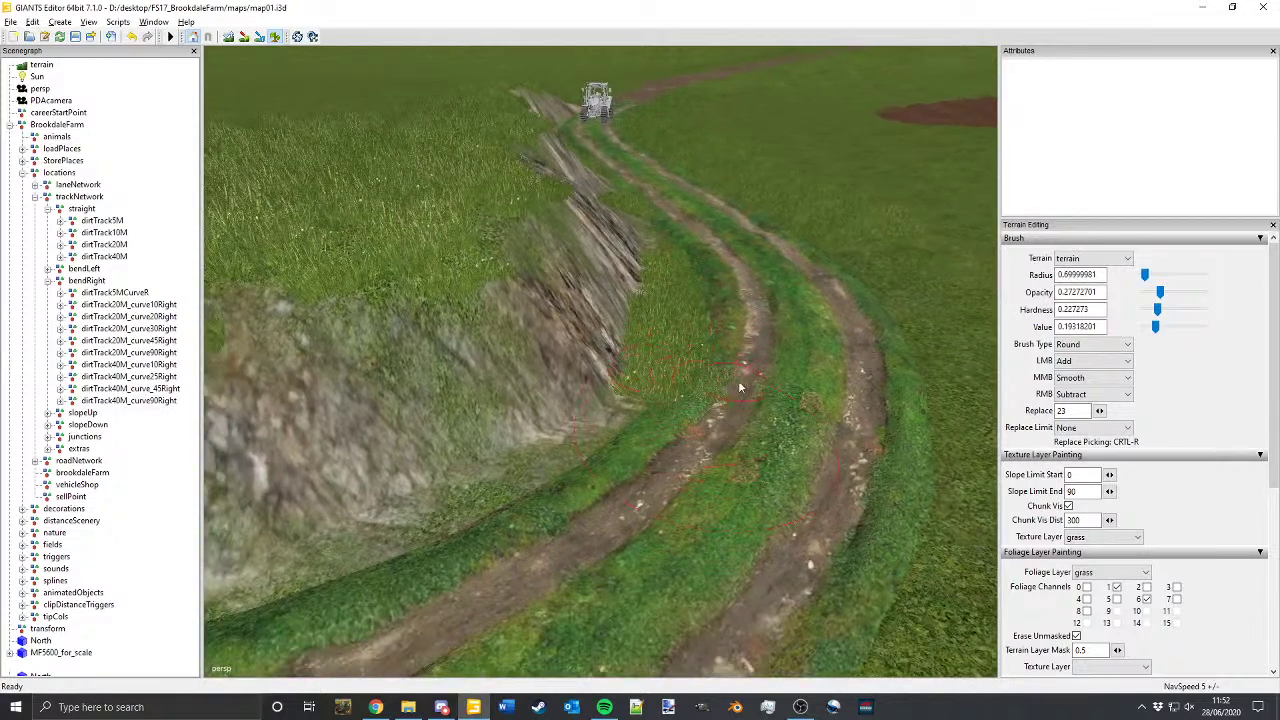
Step: Continue the grass foliage along the bank's foot toward the open end of the track with a brush radius of about 0.7
{"action": "left_click_drag", "start_coordinate": [734, 403], "coordinate": [635, 454], "text": "alt"}
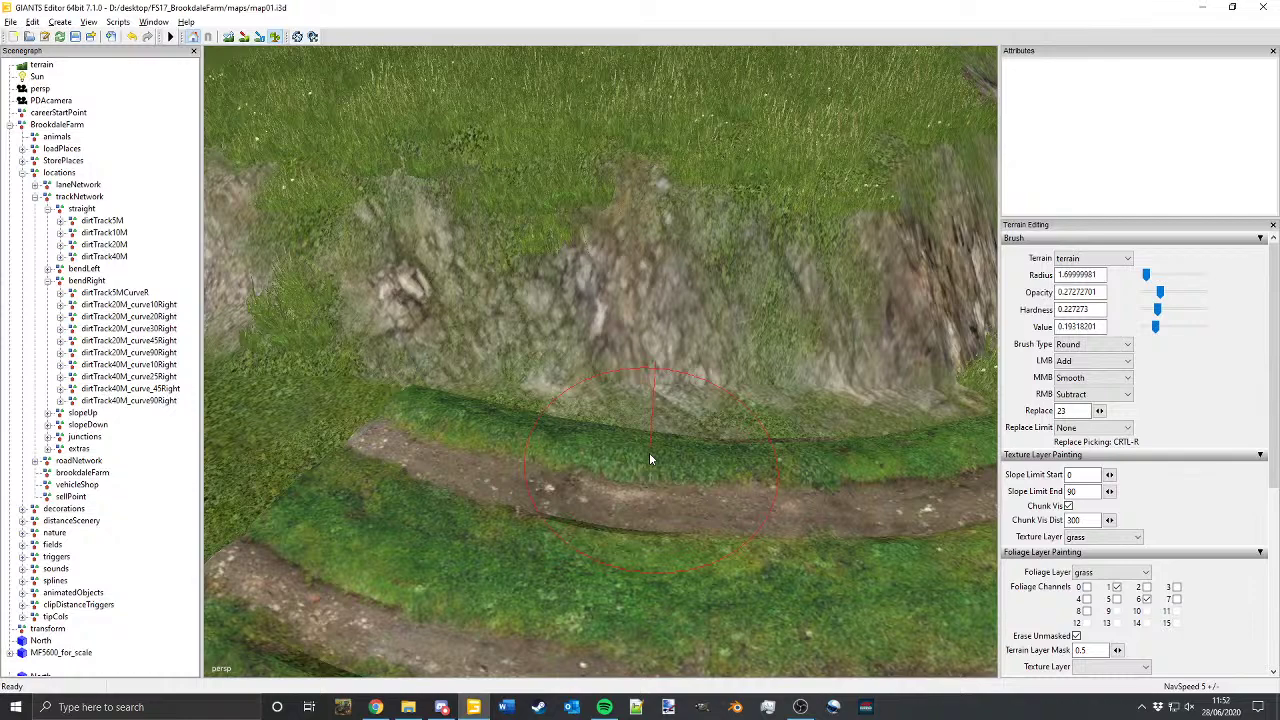
{"action": "scroll", "coordinate": [750, 402], "scroll_direction": "down", "scroll_amount": 1}
{"action": "left_click_drag", "start_coordinate": [800, 404], "coordinate": [625, 398]}
{"action": "left_click_drag", "start_coordinate": [710, 415], "coordinate": [758, 417], "text": "alt"}
{"action": "middle_click_drag", "start_coordinate": [758, 418], "coordinate": [800, 380], "text": "alt"}
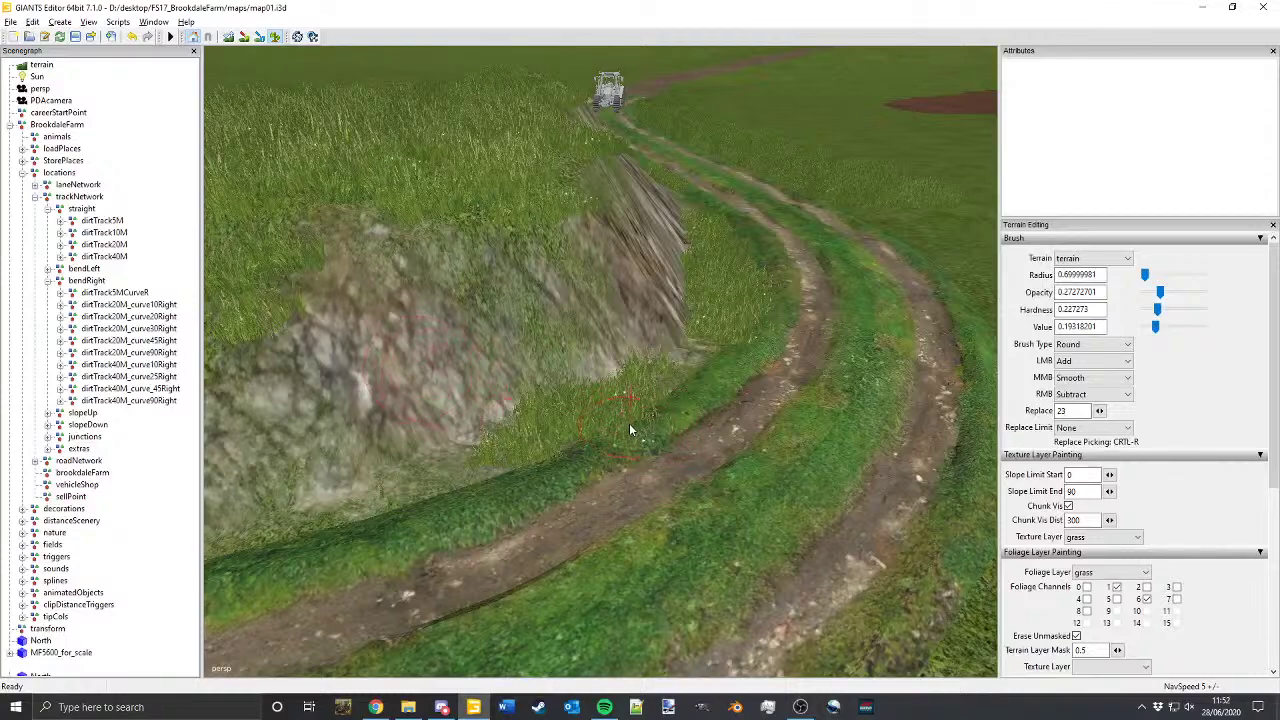
{"action": "left_click_drag", "start_coordinate": [604, 430], "coordinate": [636, 466], "text": "alt"}
{"action": "middle_click_drag", "start_coordinate": [636, 466], "coordinate": [762, 399], "text": "alt"}
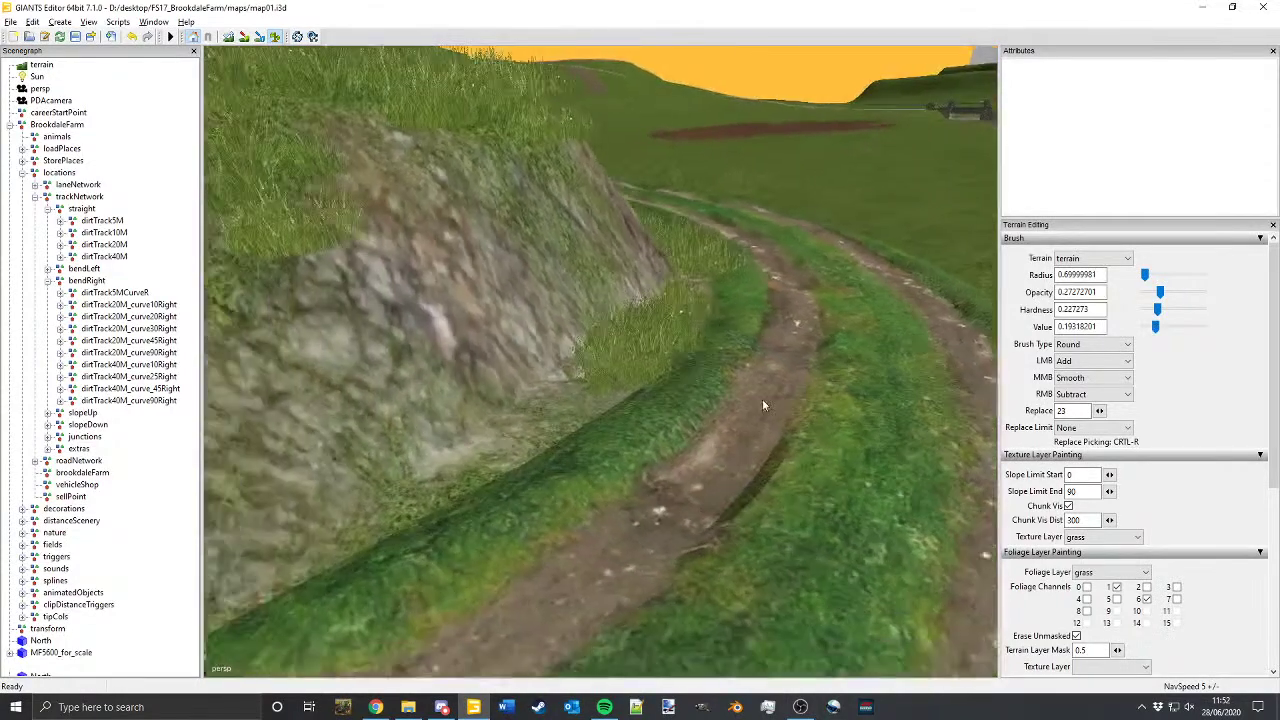
Step: Paint a wide band of grass foliage along the outside of the bend with a brush radius of about 2.7
{"action": "mouse_move", "coordinate": [762, 399]}
{"action": "right_mouse_down", "text": "alt"}
{"action": "mouse_move", "coordinate": [808, 370]}
{"action": "mouse_move", "coordinate": [635, 444]}
{"action": "right_mouse_up", "text": "alt"}
{"action": "mouse_move", "coordinate": [635, 444]}
{"action": "left_mouse_down", "text": "alt"}
{"action": "mouse_move", "coordinate": [684, 389]}
{"action": "mouse_move", "coordinate": [608, 328]}
{"action": "left_mouse_up", "text": "alt"}
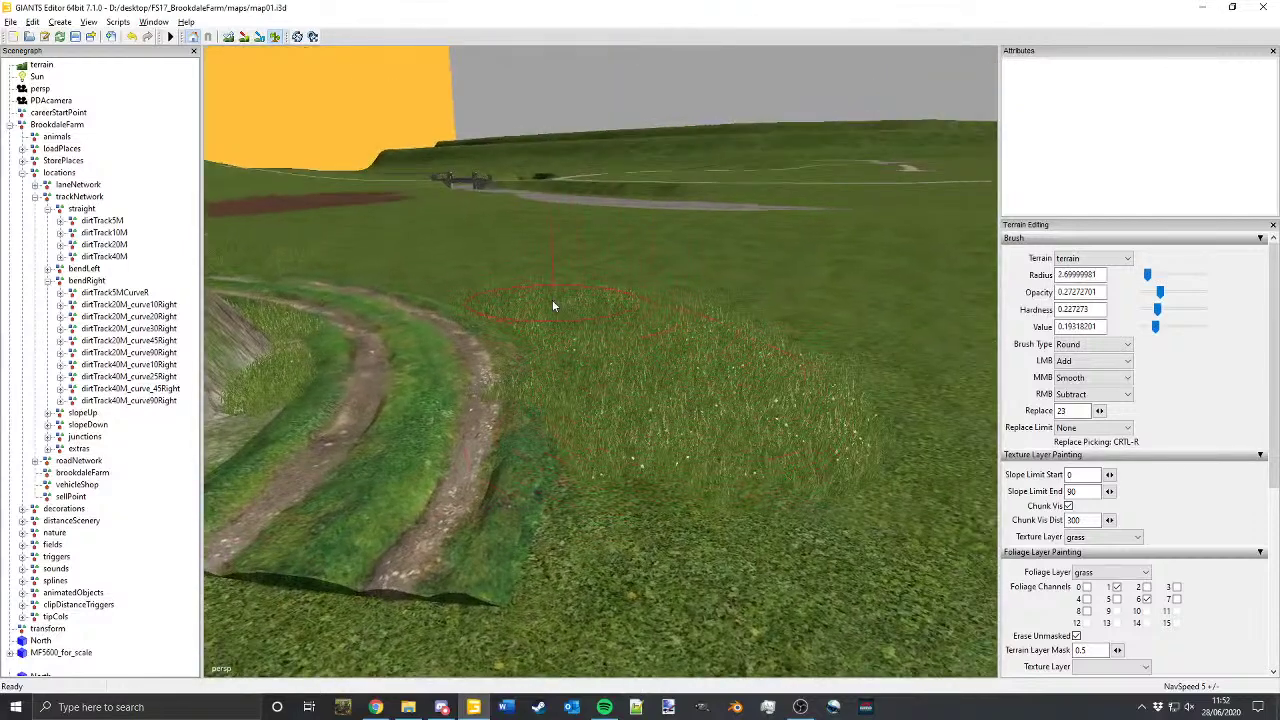
{"action": "mouse_move", "coordinate": [476, 280]}
{"action": "middle_mouse_down", "text": "alt"}
{"action": "mouse_move", "coordinate": [621, 453]}
{"action": "mouse_move", "coordinate": [725, 507]}
{"action": "middle_mouse_up", "text": "alt"}
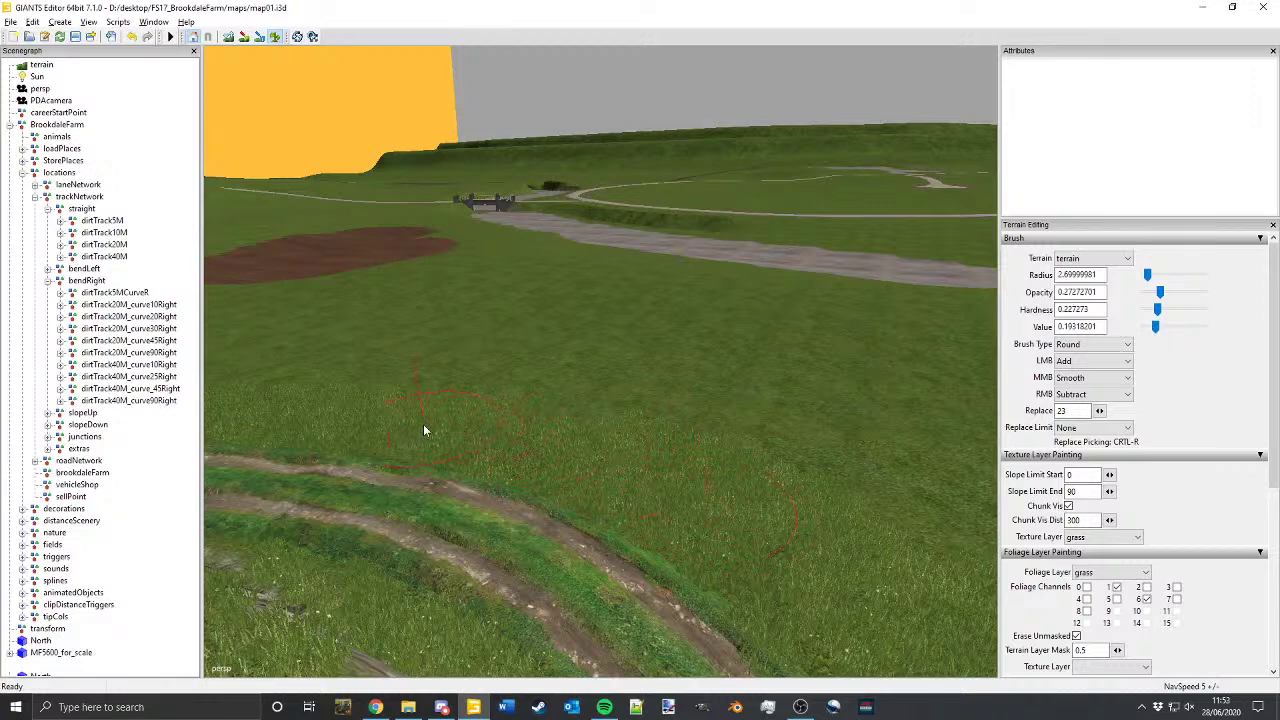
Step: Fill in grass foliage close to the outer track edge with a brush radius of about 1.2, then enlarge it to about 2.45
{"action": "left_click_drag", "start_coordinate": [363, 415], "coordinate": [507, 501], "text": "alt"}
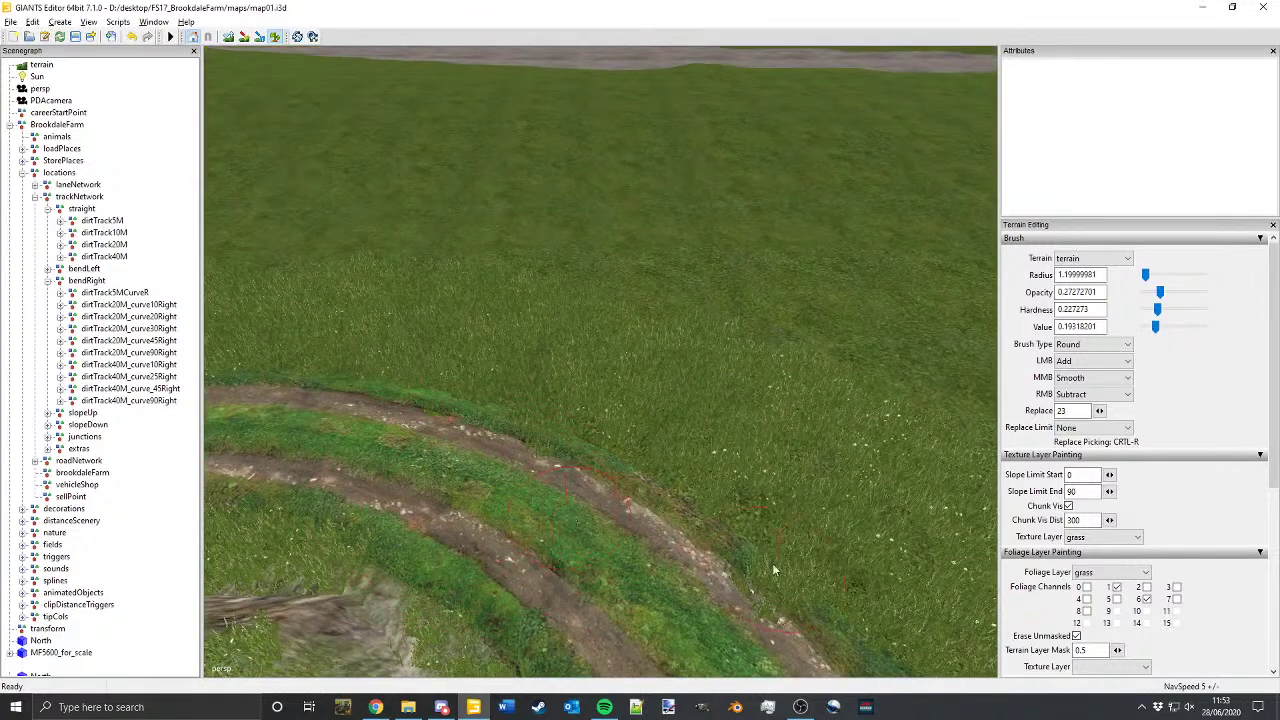
{"action": "middle_click_drag", "start_coordinate": [773, 570], "coordinate": [556, 410], "text": "alt"}
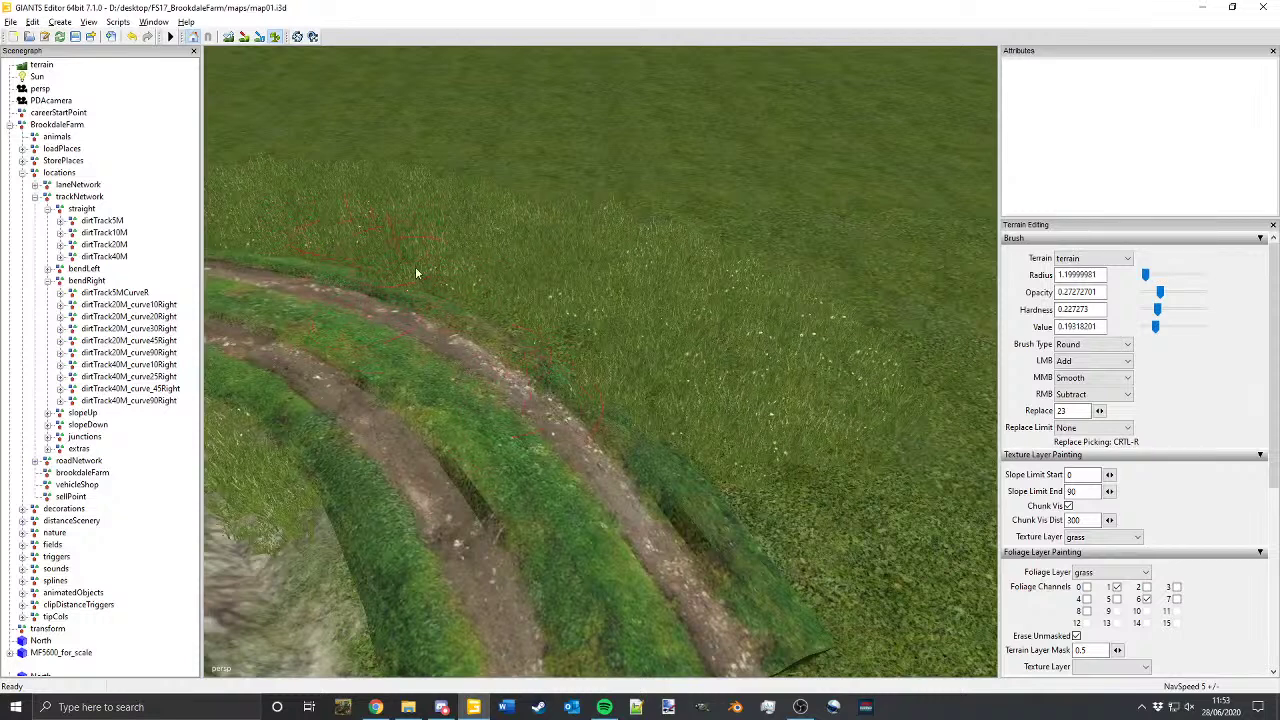
{"action": "mouse_move", "coordinate": [416, 272]}
{"action": "left_mouse_down", "text": "alt"}
{"action": "mouse_move", "coordinate": [599, 346]}
{"action": "mouse_move", "coordinate": [616, 381]}
{"action": "left_mouse_up", "text": "alt"}
{"action": "scroll", "coordinate": [616, 382], "scroll_direction": "up", "scroll_amount": 5}
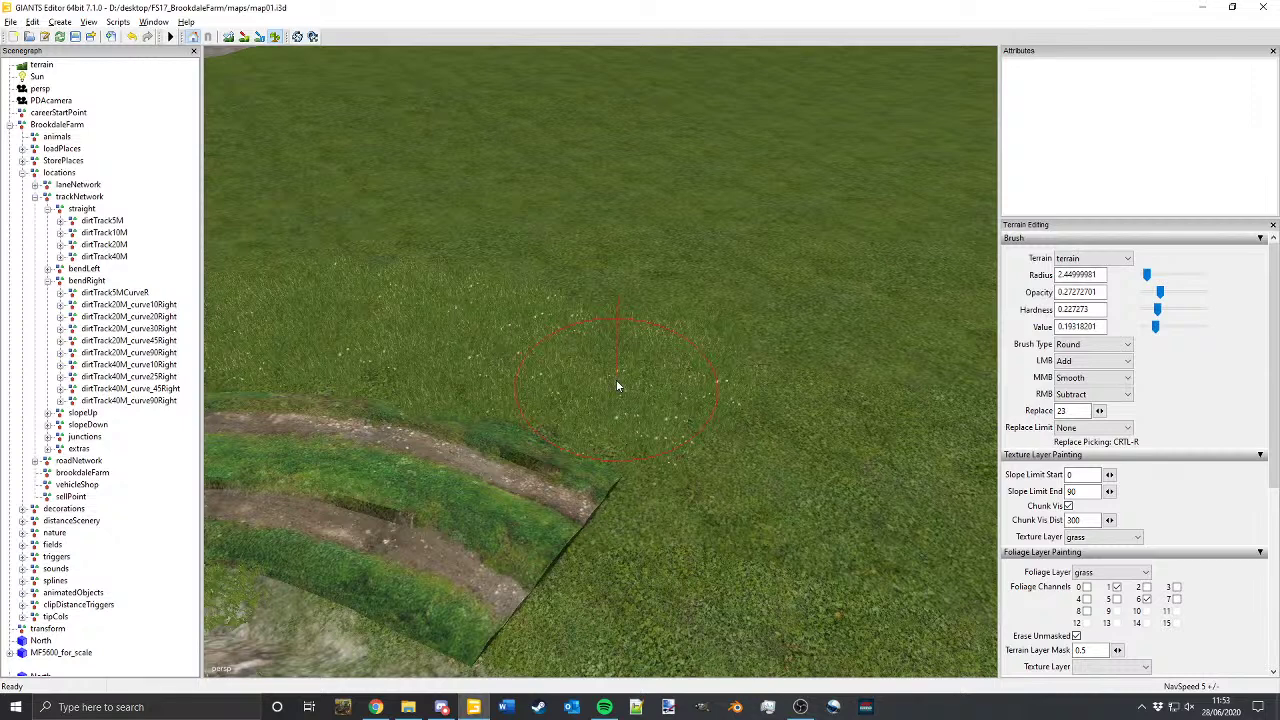
{"action": "key", "text": "XF86AudioLowerVolume"}
{"action": "key", "text": "XF86AudioMute"}
{"action": "key", "text": "XF86AudioMute"}
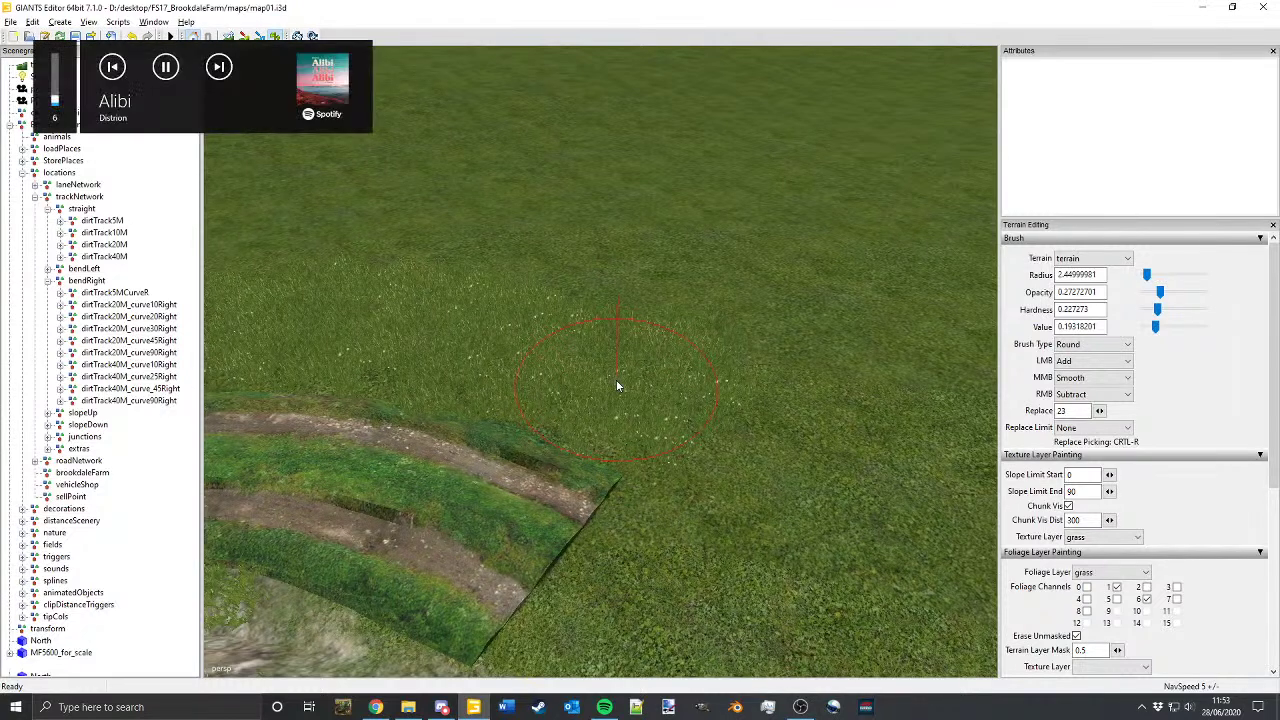
{"action": "key", "text": "XF86AudioRaiseVolume"}
{"action": "key", "text": "XF86AudioRaiseVolume"}
{"action": "key", "text": "XF86AudioRaiseVolume"}
{"action": "key", "text": "XF86AudioRaiseVolume"}
{"action": "key", "text": "XF86AudioRaiseVolume"}
{"action": "key", "text": "XF86AudioRaiseVolume"}
{"action": "key", "text": "XF86AudioRaiseVolume"}
{"action": "key", "text": "XF86AudioRaiseVolume"}
{"action": "key", "text": "XF86AudioRaiseVolume"}
{"action": "key", "text": "XF86AudioRaiseVolume"}
{"action": "key", "text": "XF86AudioRaiseVolume"}
{"action": "key", "text": "XF86AudioRaiseVolume"}
{"action": "key", "text": "XF86AudioLowerVolume"}
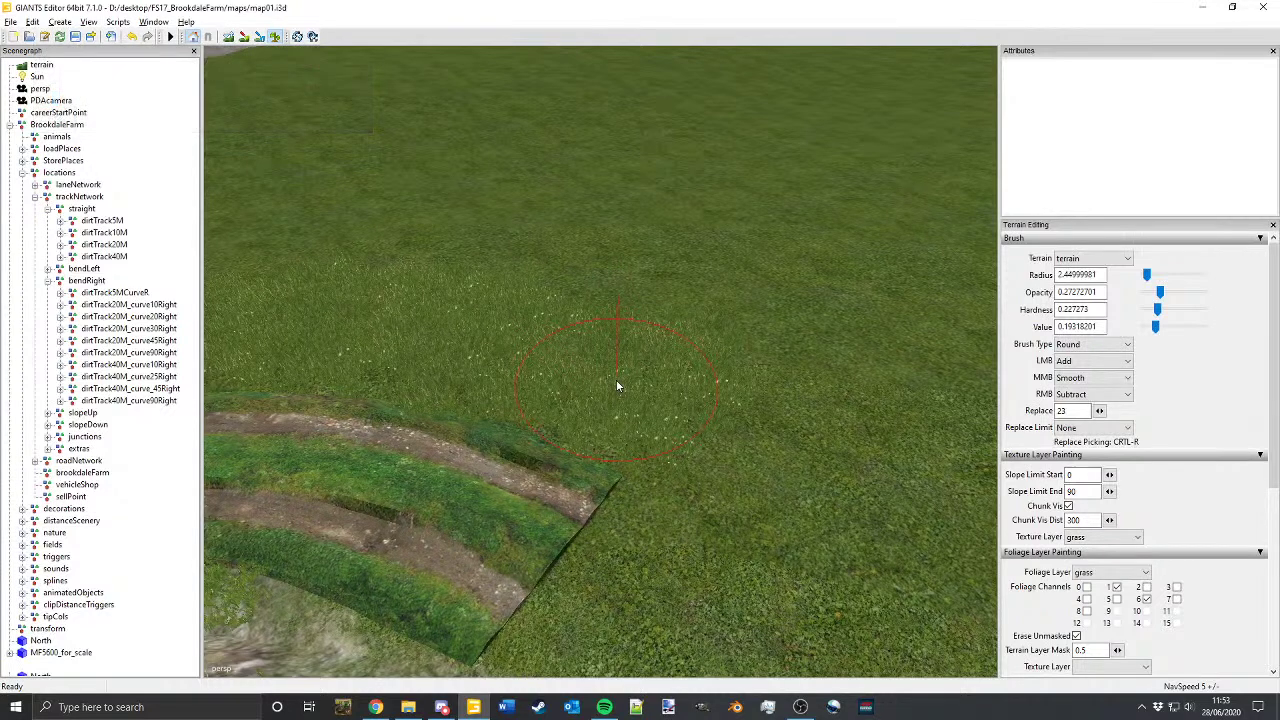
{"action": "key", "text": "XF86AudioLowerVolume"}
{"action": "key", "text": "XF86AudioLowerVolume"}
{"action": "key", "text": "XF86AudioLowerVolume"}
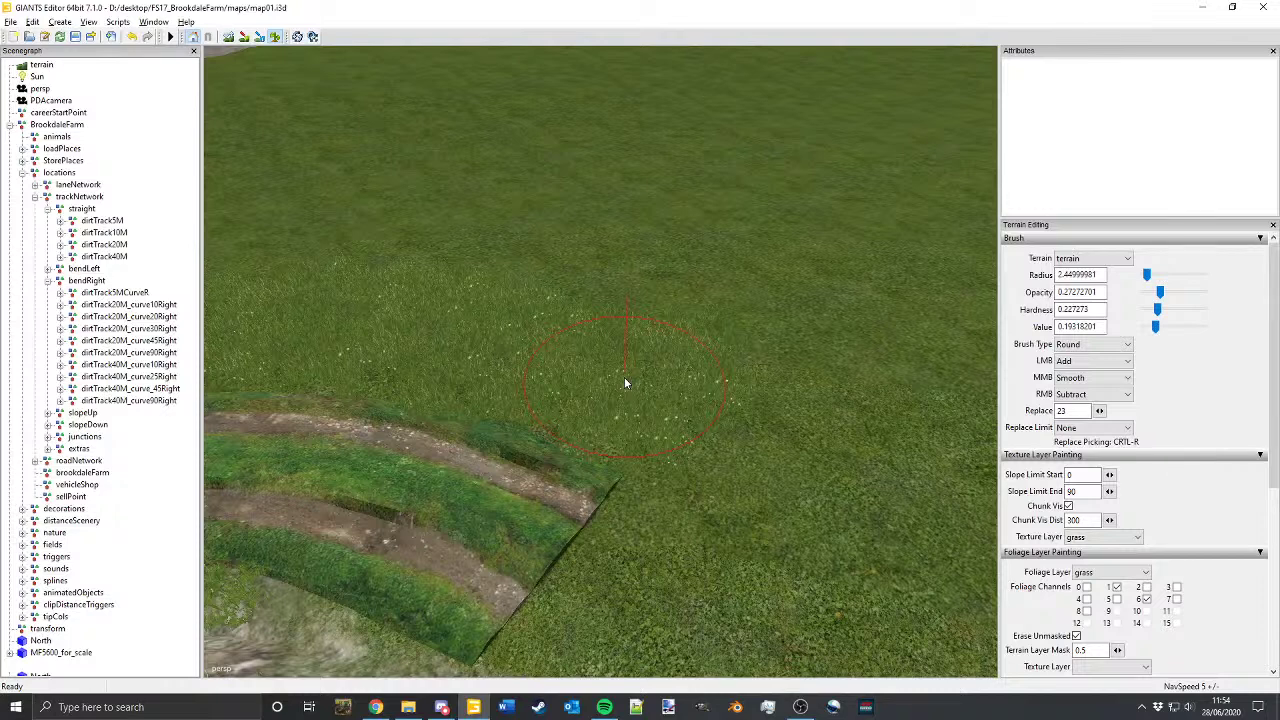
Step: Turn off foliage painting and inspect the bend and the dirt strip beyond the track's open end
{"action": "mouse_move", "coordinate": [671, 469]}
{"action": "left_mouse_down", "text": "alt"}
{"action": "mouse_move", "coordinate": [670, 431]}
{"action": "mouse_move", "coordinate": [597, 429]}
{"action": "mouse_move", "coordinate": [626, 423]}
{"action": "left_mouse_up", "text": "alt"}
{"action": "middle_click_drag", "start_coordinate": [626, 423], "coordinate": [583, 380], "text": "alt"}
{"action": "mouse_move", "coordinate": [583, 380]}
{"action": "left_mouse_down", "text": "alt"}
{"action": "mouse_move", "coordinate": [624, 468]}
{"action": "mouse_move", "coordinate": [560, 405]}
{"action": "left_mouse_up", "text": "alt"}
{"action": "left_click", "coordinate": [276, 36]}
{"action": "middle_click_drag", "start_coordinate": [600, 253], "coordinate": [532, 311], "text": "alt"}
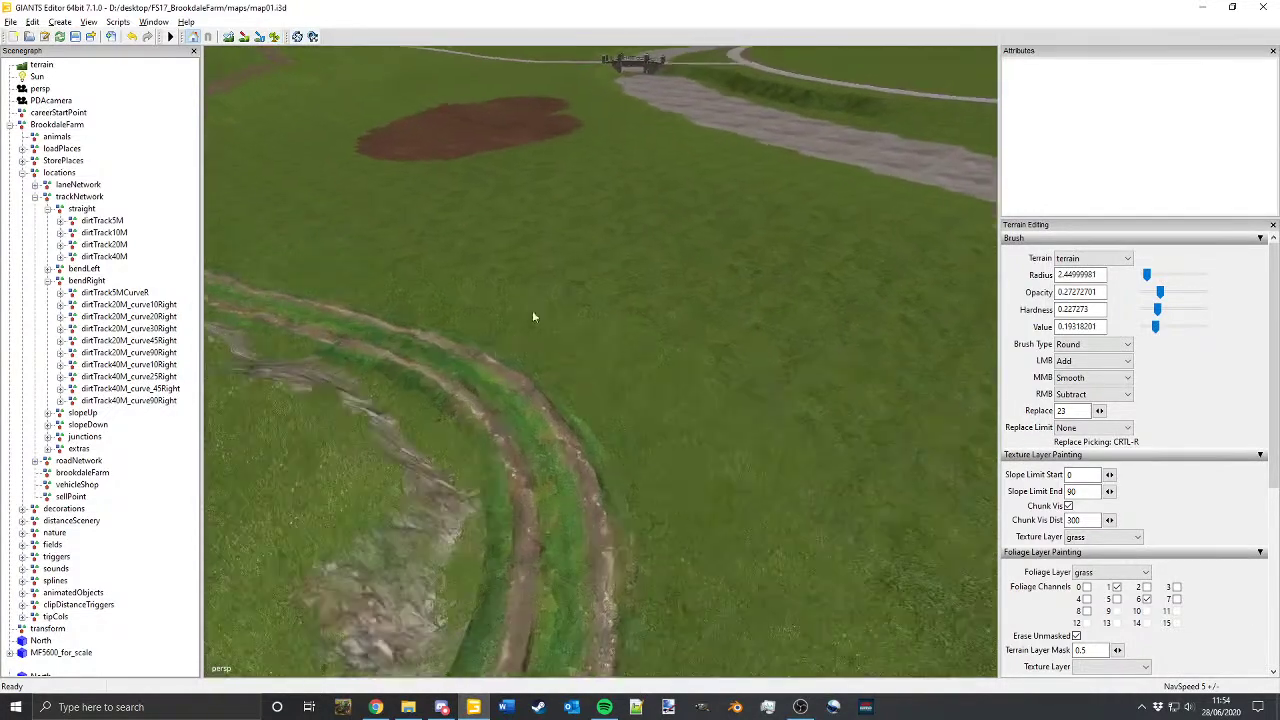
{"action": "left_click_drag", "start_coordinate": [532, 311], "coordinate": [486, 349], "text": "alt"}
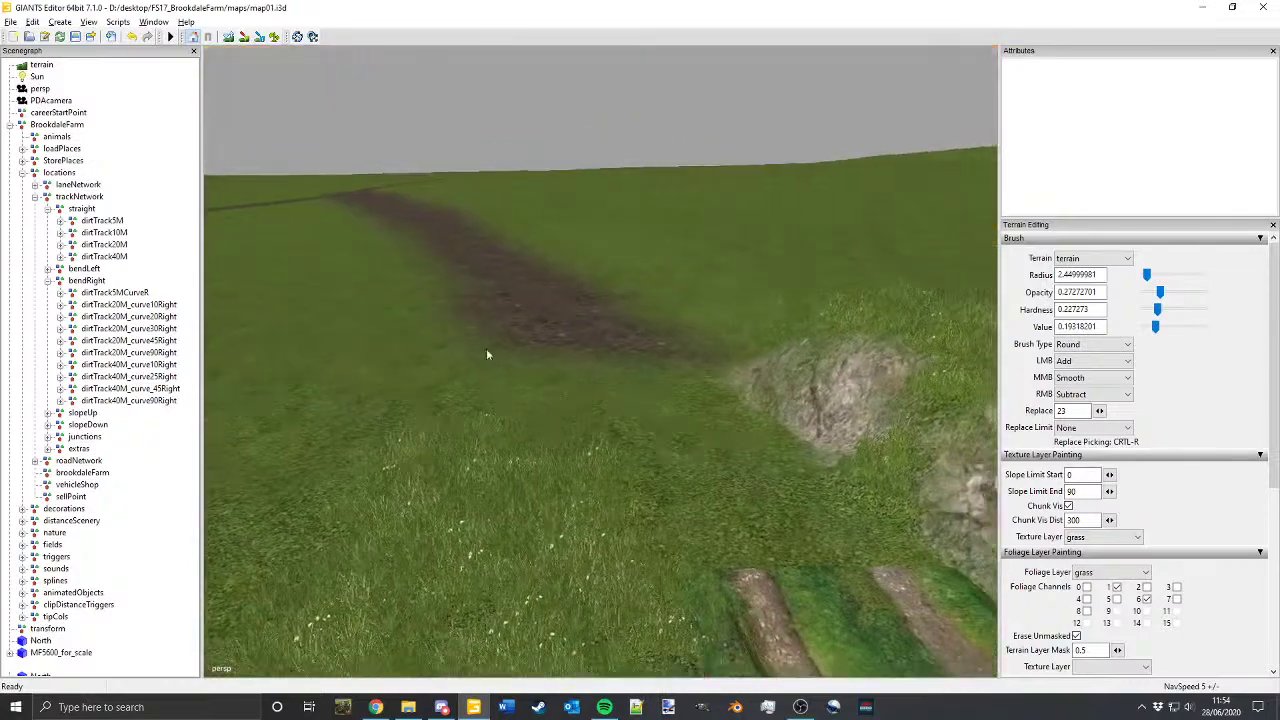
Step: Expand the bendLeft track group in the scene tree after collapsing the bendRight and straight groups
{"action": "right_click_drag", "start_coordinate": [487, 354], "coordinate": [531, 364]}
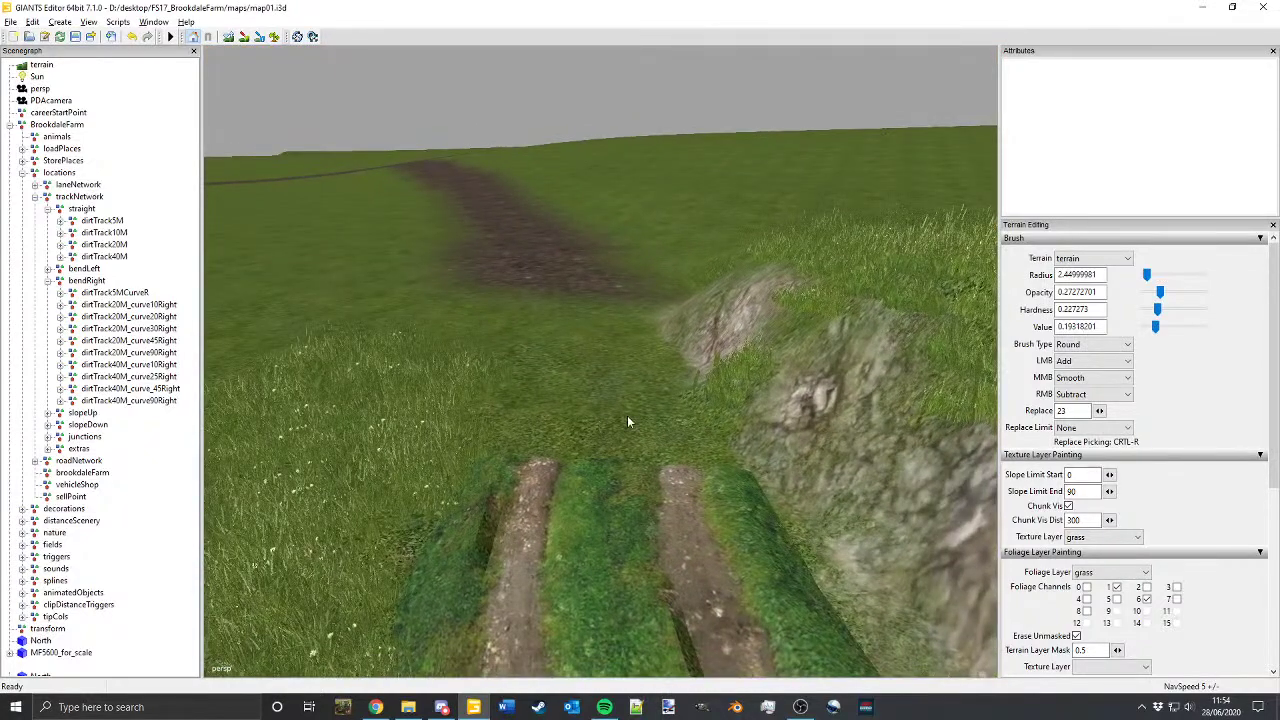
{"action": "middle_click_drag", "start_coordinate": [622, 397], "coordinate": [621, 420], "text": "alt"}
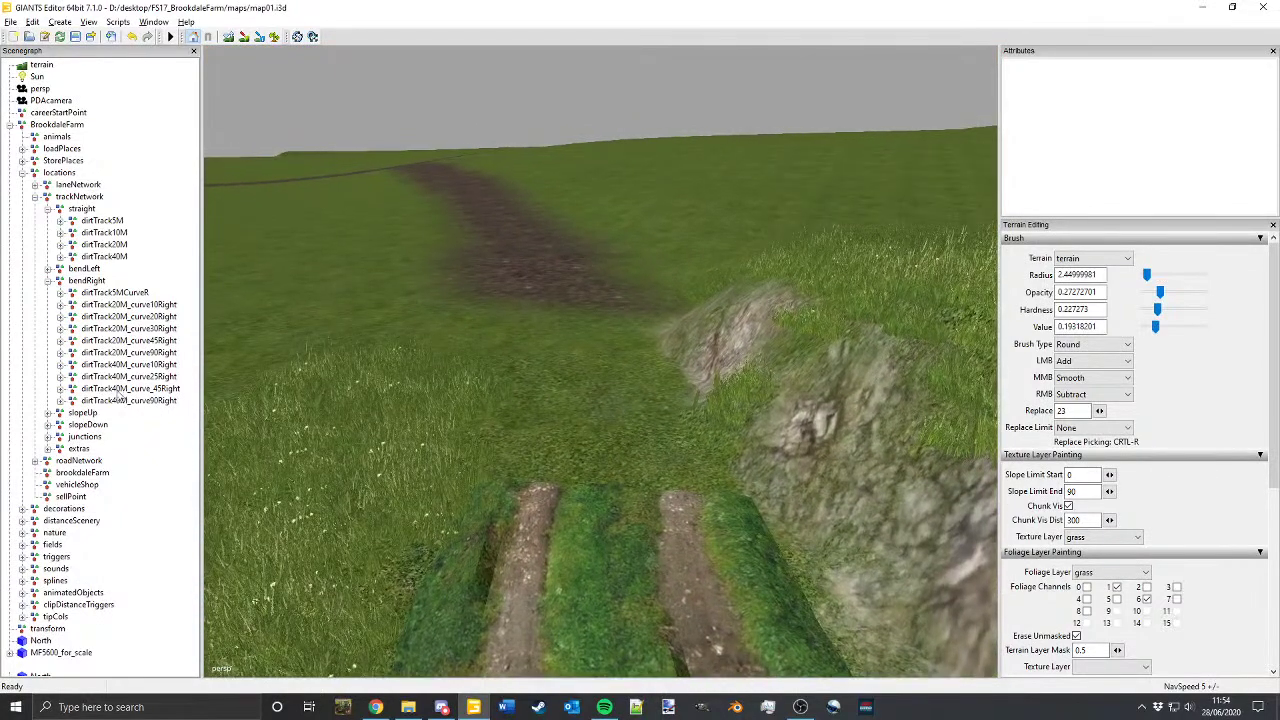
{"action": "left_click", "coordinate": [48, 281]}
{"action": "left_click", "coordinate": [47, 208]}
{"action": "double_click", "coordinate": [72, 220]}
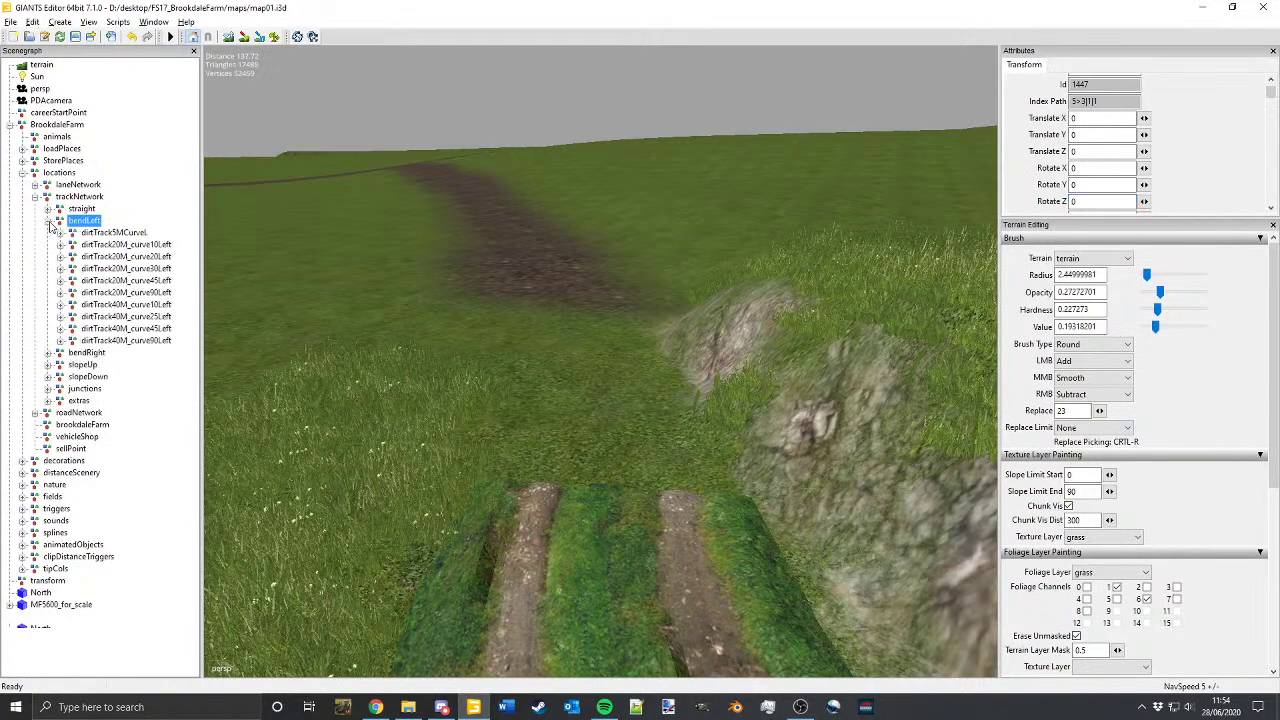
Step: Try dirtTrack5MCurveL at the open end of the track, turned about its Y axis to about 73 degrees
{"action": "left_click", "coordinate": [108, 236]}
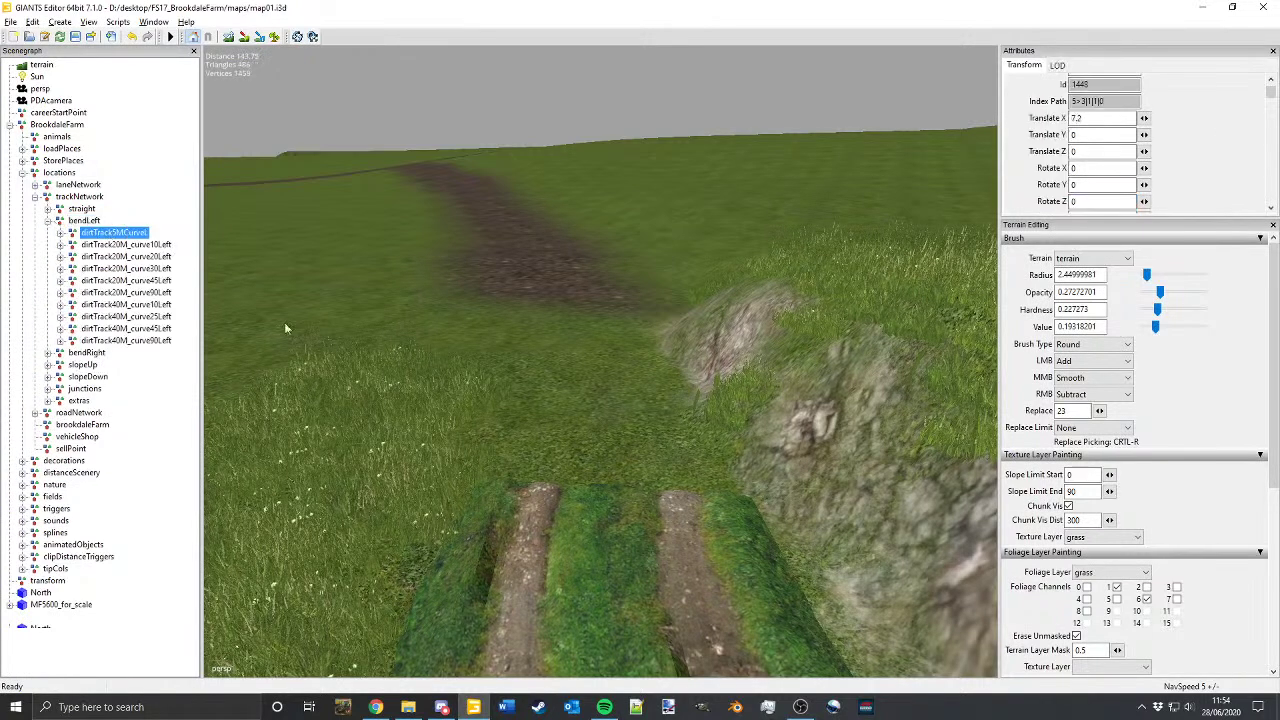
{"action": "key", "text": "ctrl+b"}
{"action": "left_click", "coordinate": [605, 491]}
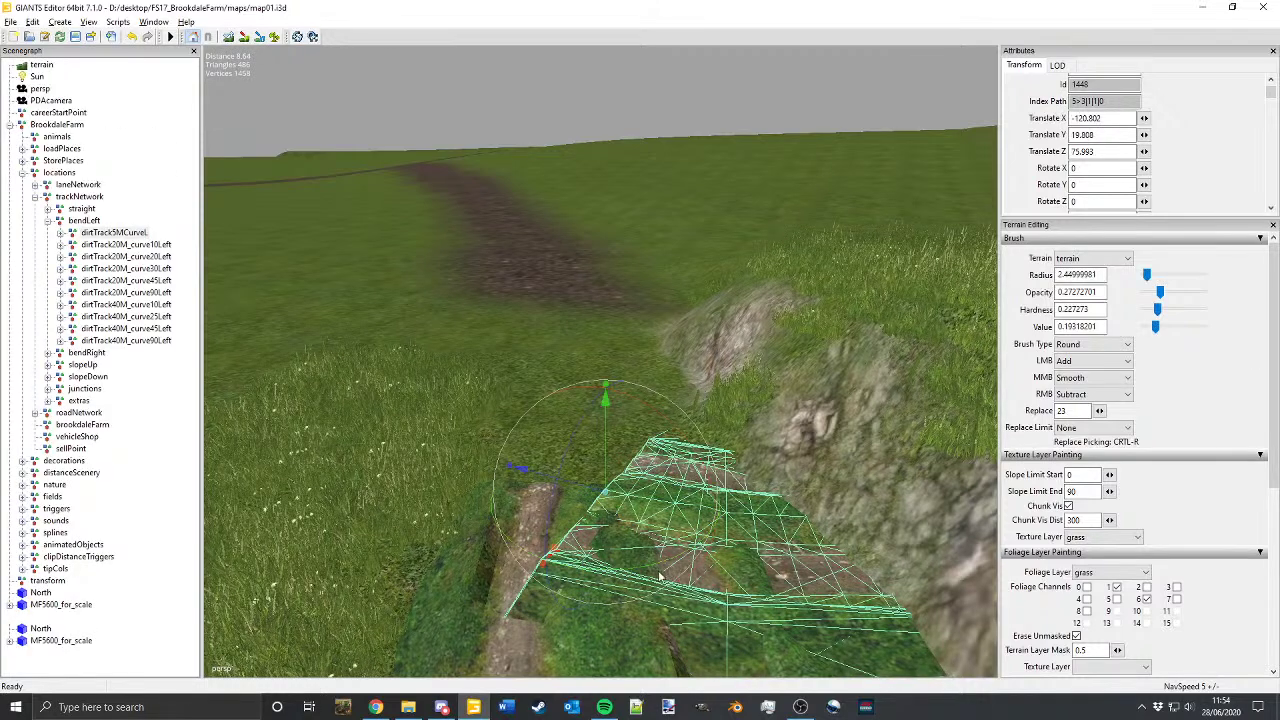
{"action": "left_click_drag", "start_coordinate": [647, 570], "coordinate": [715, 452]}
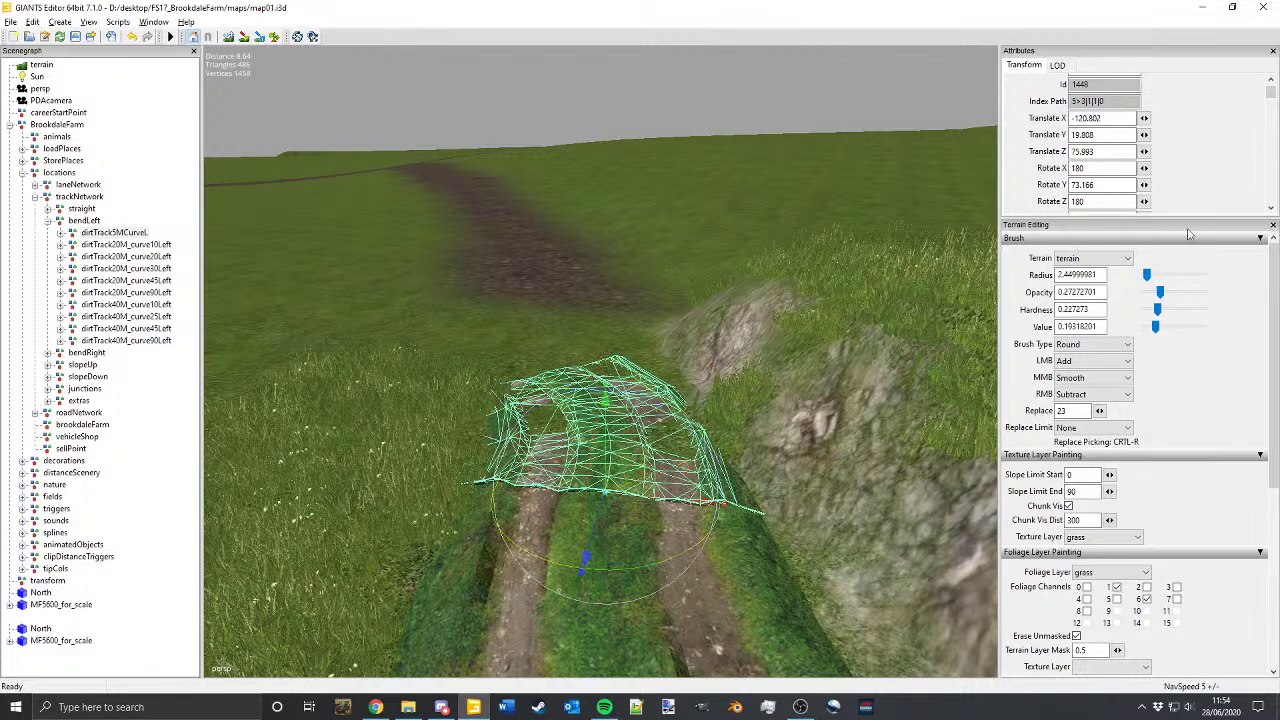
Step: Reset the 5 m left curve's rotations and its Y and Z translation to 0, and clear its X translation
{"action": "left_click_drag", "start_coordinate": [1197, 216], "coordinate": [1190, 284]}
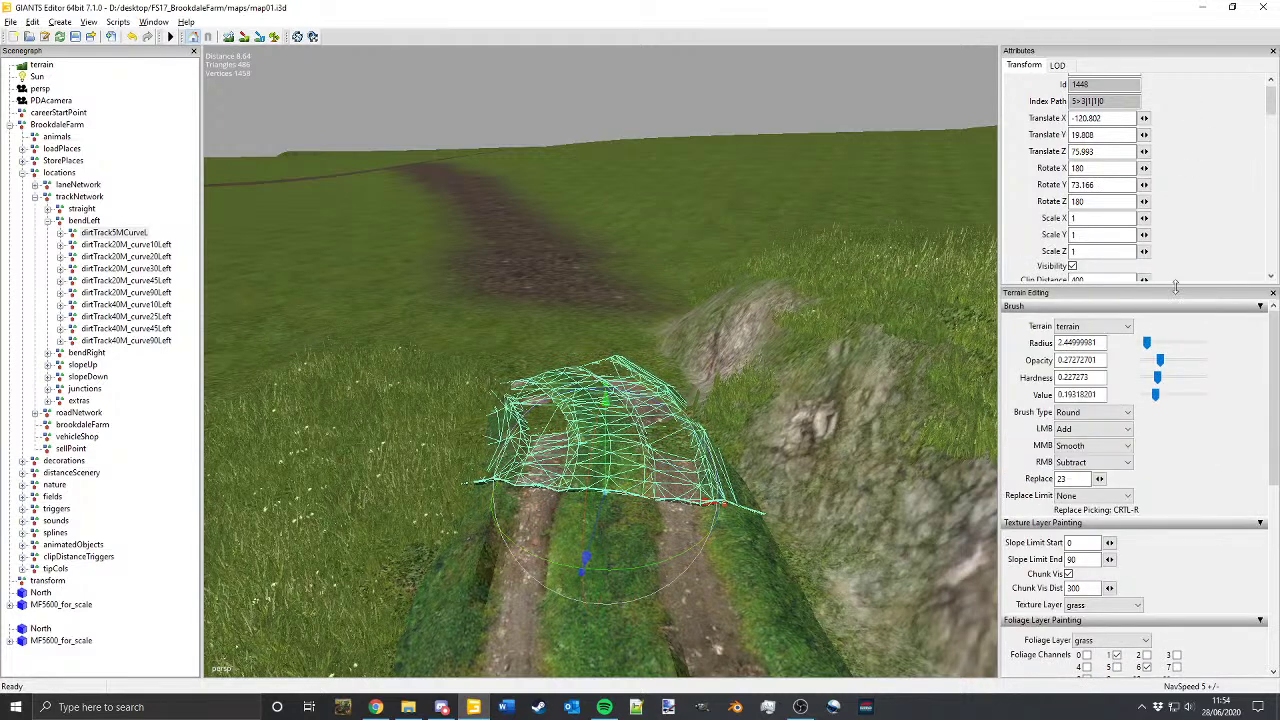
{"action": "key", "text": "BackSpace"}
{"action": "left_click_drag", "start_coordinate": [1105, 201], "coordinate": [1068, 150]}
{"action": "key", "text": "BackSpace"}
{"action": "key", "text": "BackSpace"}
{"action": "key", "text": "BackSpace"}
{"action": "type", "text": "0"}
{"action": "double_click", "coordinate": [1090, 134]}
{"action": "type", "text": "0"}
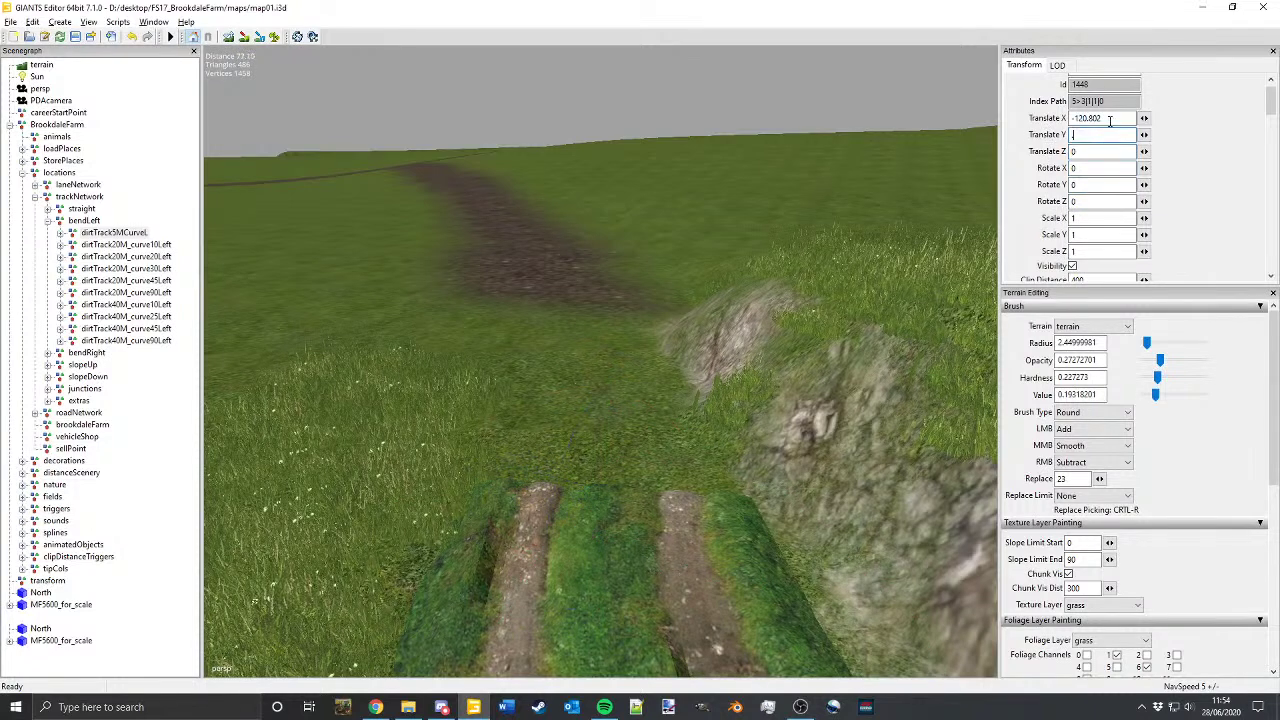
{"action": "double_click", "coordinate": [1108, 118]}
{"action": "key", "text": "BackSpace"}
Step: Place dirtTrack20M_curve10Left at the open end of the track and turn it about Y to follow the track's direction
{"action": "left_click", "coordinate": [156, 246]}
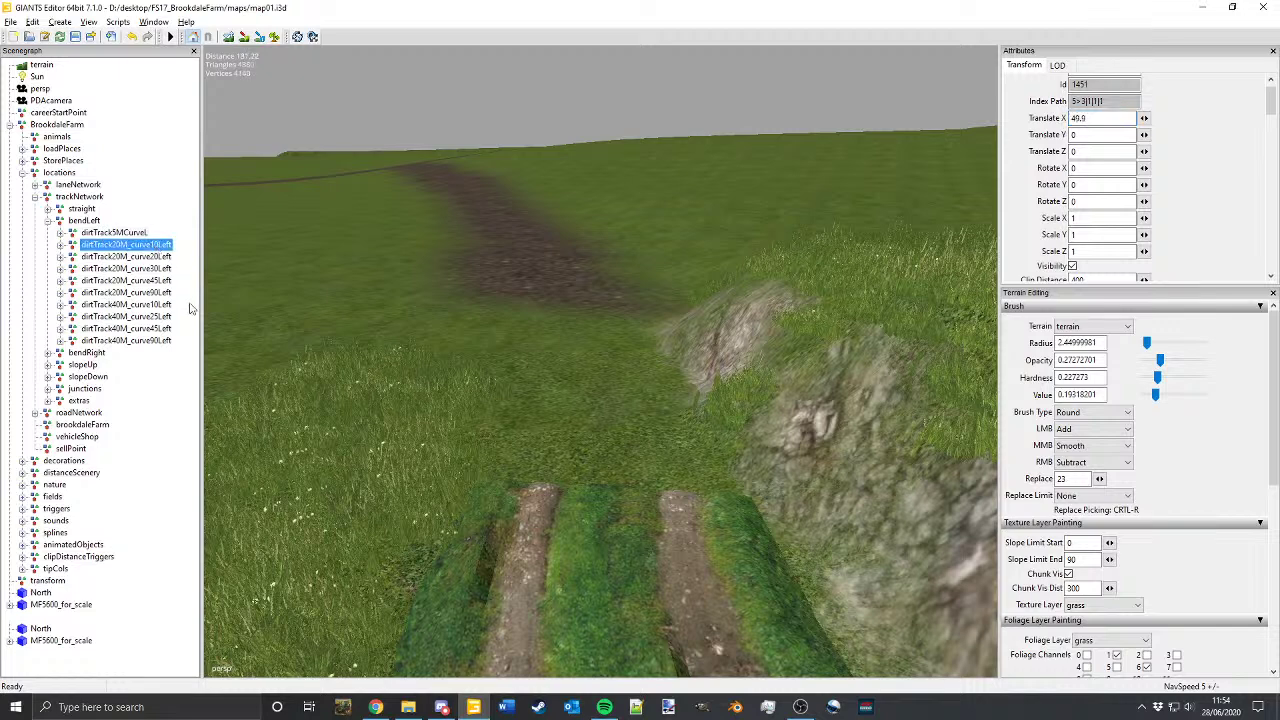
{"action": "key", "text": "ctrl+b"}
{"action": "left_click", "coordinate": [644, 554]}
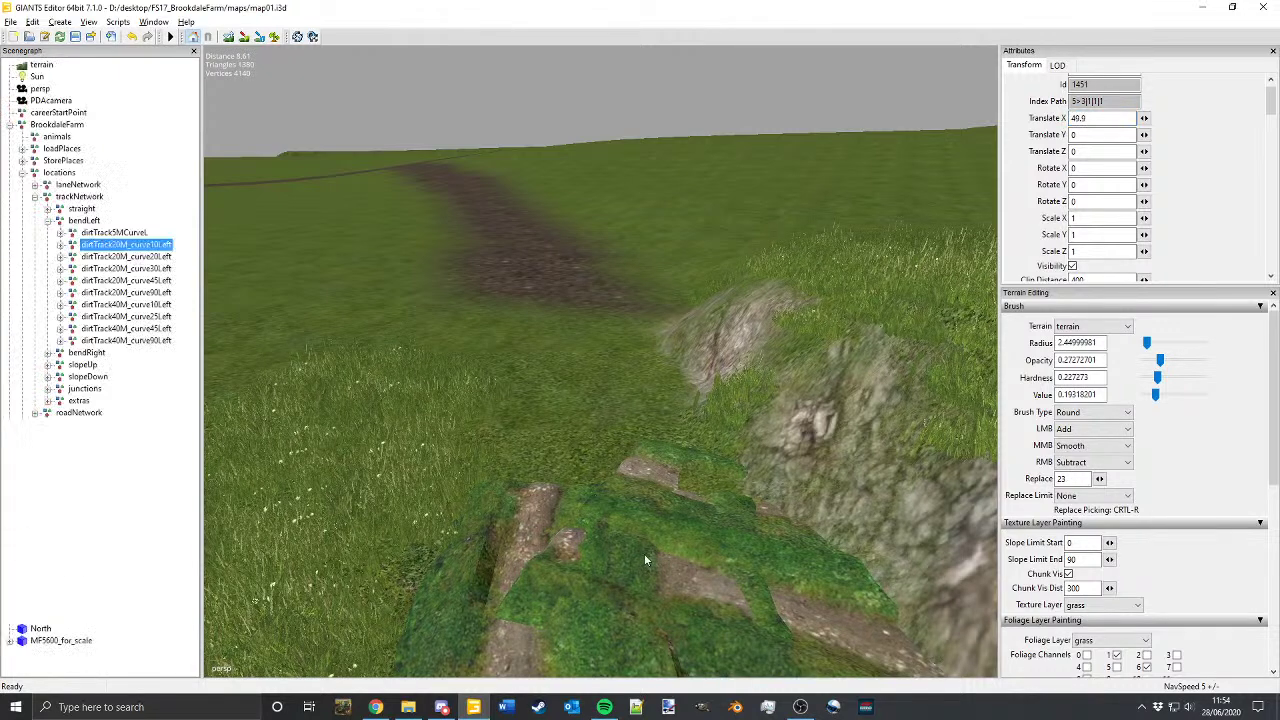
{"action": "left_click_drag", "start_coordinate": [635, 568], "coordinate": [732, 414]}
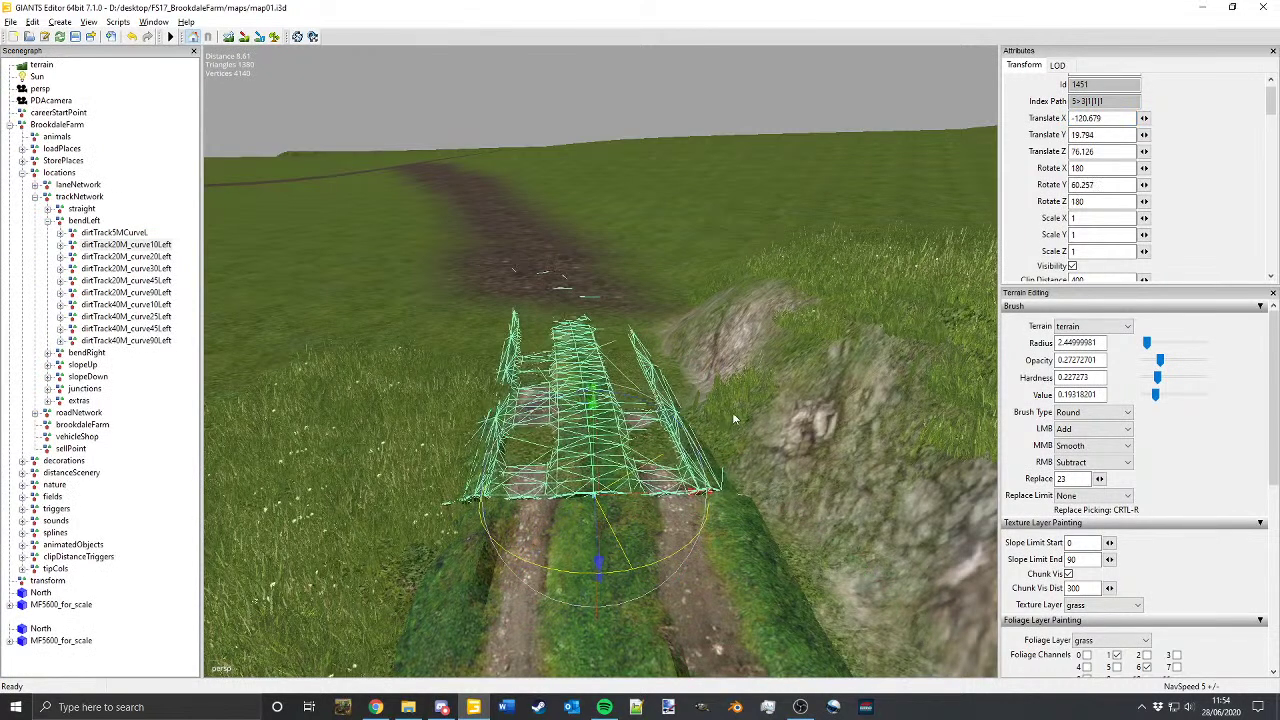
Step: Check the rotation values of the existing right-bend piece at the joint, then reselect the new left curve
{"action": "scroll", "coordinate": [690, 410], "scroll_direction": "up", "scroll_amount": 3}
{"action": "left_click_drag", "start_coordinate": [677, 375], "coordinate": [724, 488], "text": "alt"}
{"action": "left_click", "coordinate": [724, 489]}
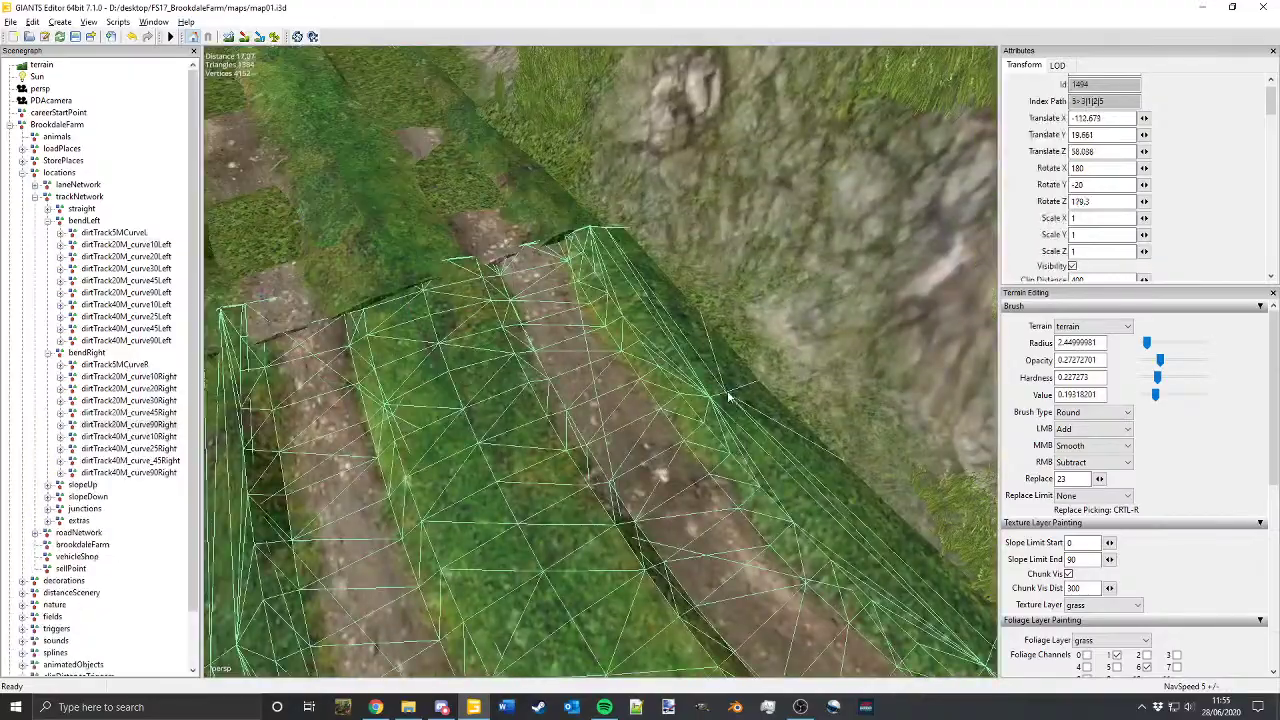
{"action": "scroll", "coordinate": [726, 396], "scroll_direction": "down", "scroll_amount": 5}
{"action": "left_click", "coordinate": [488, 301]}
{"action": "middle_click_drag", "start_coordinate": [488, 301], "coordinate": [560, 370], "text": "alt"}
{"action": "scroll", "coordinate": [570, 375], "scroll_direction": "up", "scroll_amount": 4}
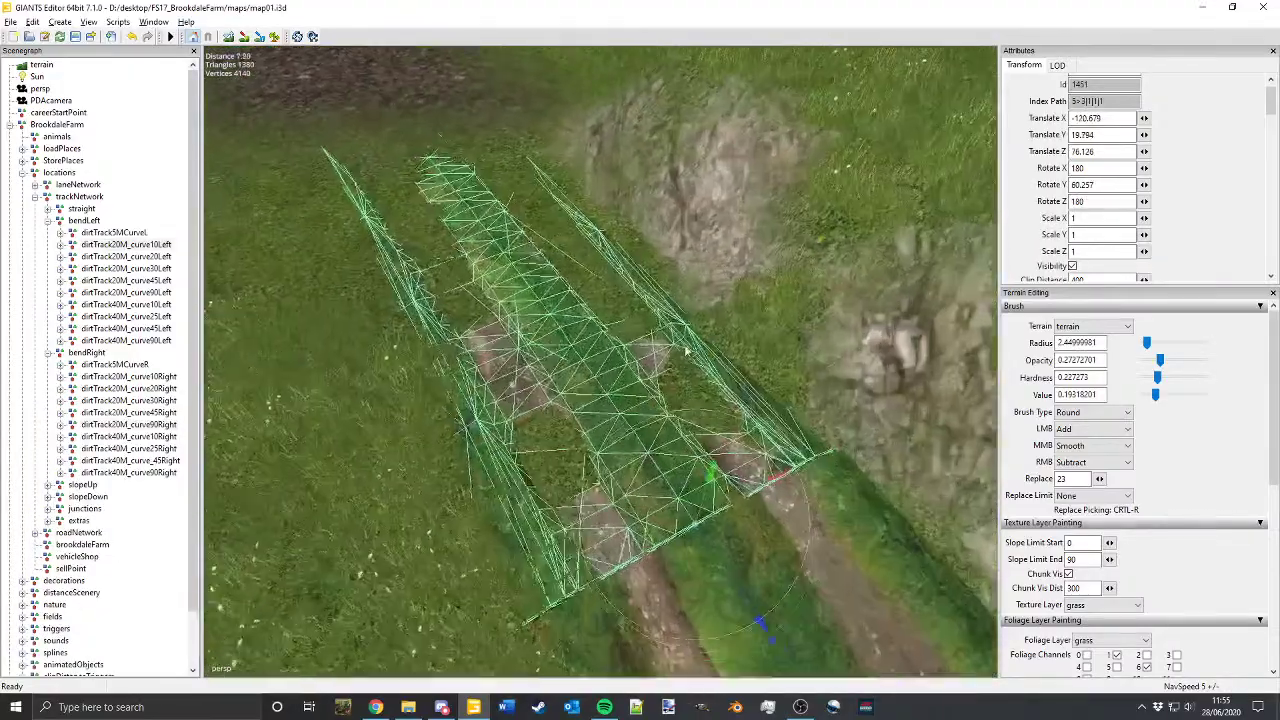
Step: Shift the new left curve to about X -121.1, Z 76.36 and set its Y rotation to 70
{"action": "left_click_drag", "start_coordinate": [590, 385], "coordinate": [708, 400], "text": "alt"}
{"action": "middle_click_drag", "start_coordinate": [708, 400], "coordinate": [742, 393], "text": "alt"}
{"action": "left_click_drag", "start_coordinate": [748, 387], "coordinate": [708, 371]}
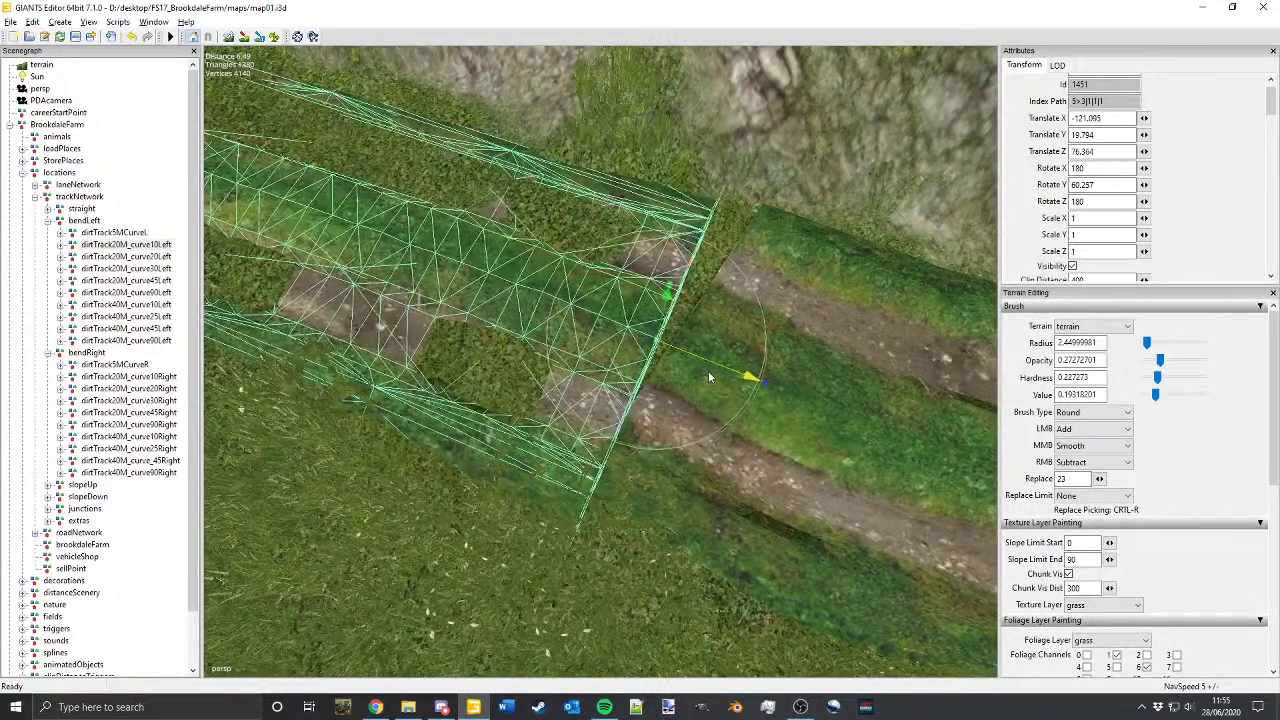
{"action": "left_click_drag", "start_coordinate": [718, 432], "coordinate": [702, 446]}
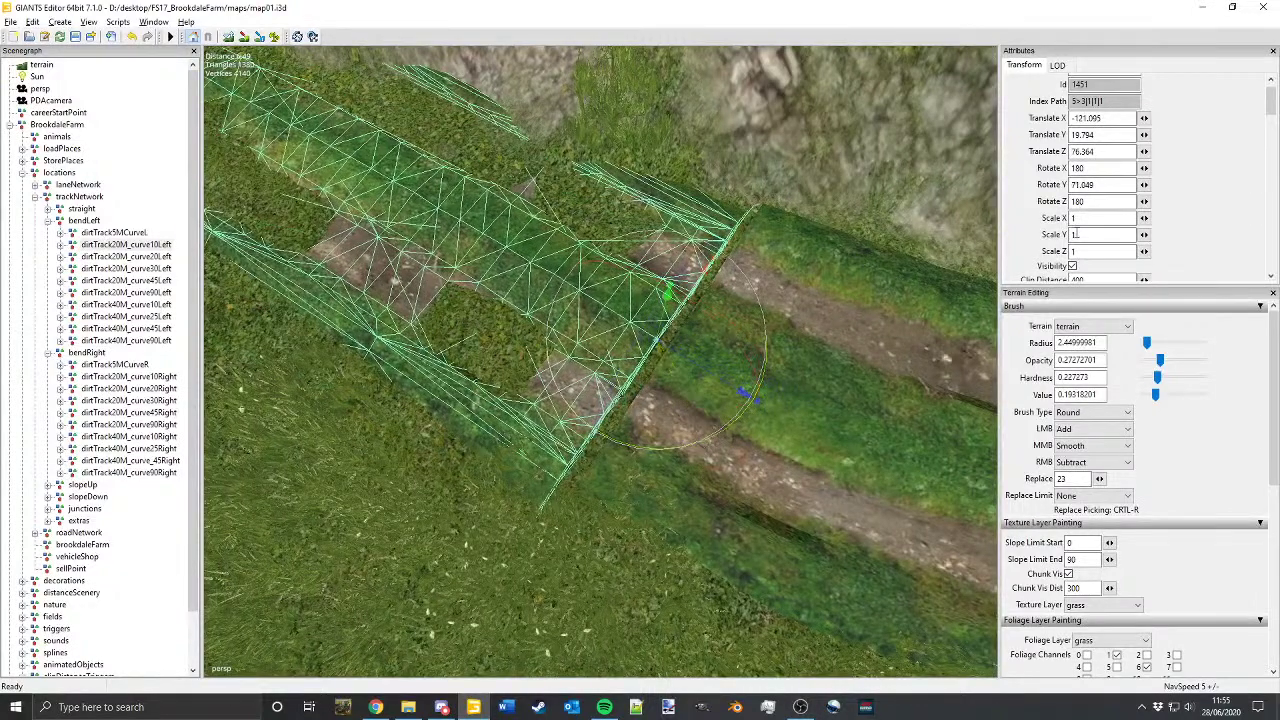
{"action": "left_click_drag", "start_coordinate": [1109, 188], "coordinate": [1074, 193]}
{"action": "type", "text": "70"}
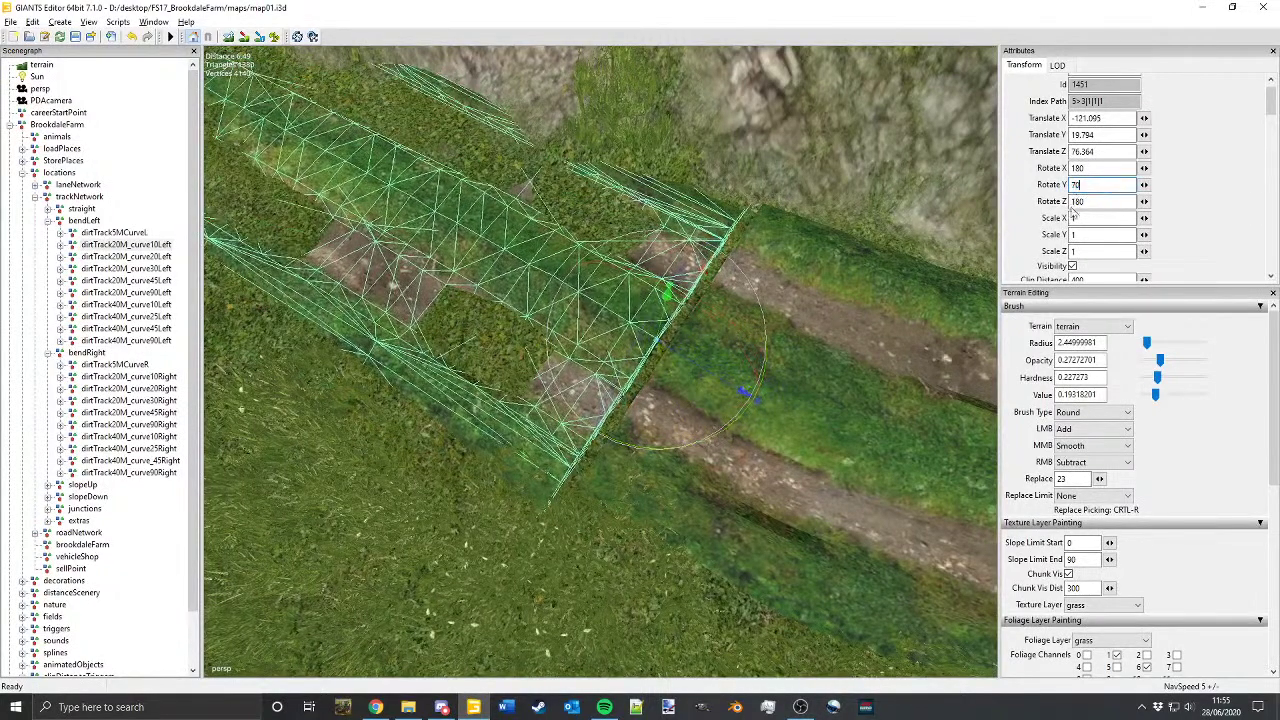
Step: Slide the left curve against the existing track end, to about X -121.05, Z 76.02, so the wheel ruts line up
{"action": "left_click_drag", "start_coordinate": [675, 186], "coordinate": [652, 218], "text": "alt"}
{"action": "scroll", "coordinate": [600, 172], "scroll_direction": "up", "scroll_amount": 2}
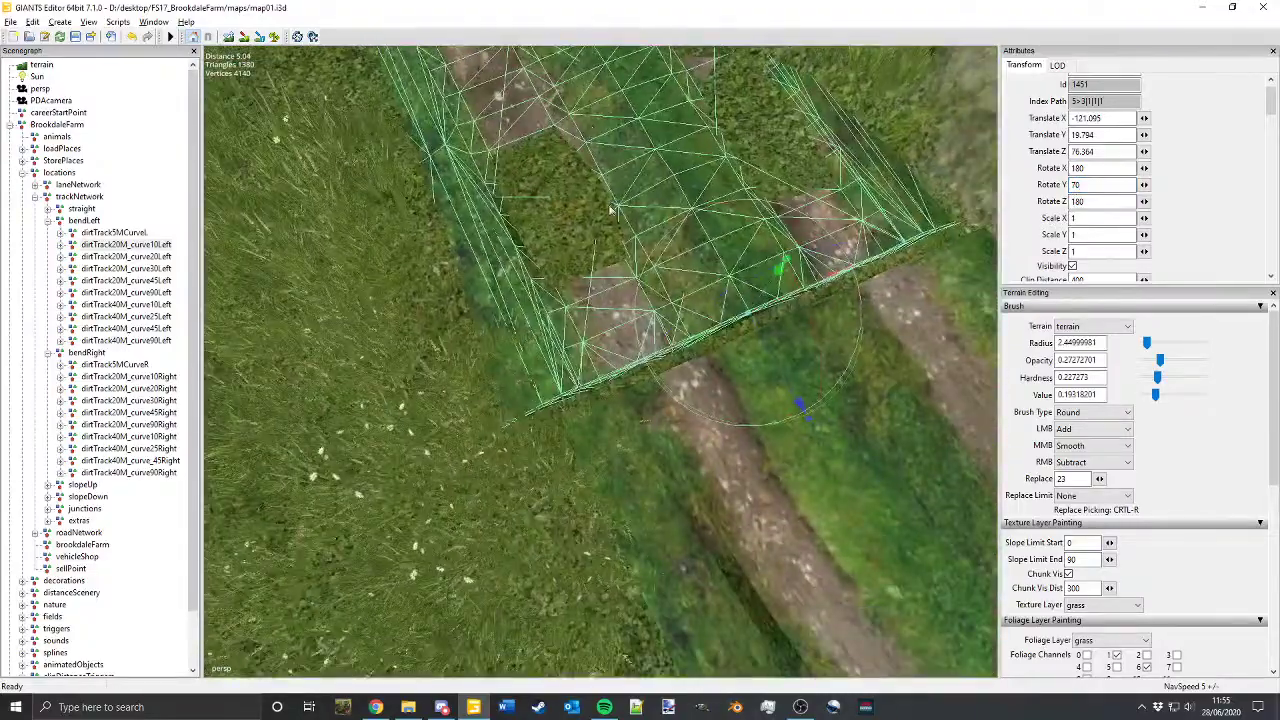
{"action": "scroll", "coordinate": [656, 218], "scroll_direction": "up", "scroll_amount": 3}
{"action": "middle_click_drag", "start_coordinate": [656, 216], "coordinate": [628, 234], "text": "alt"}
{"action": "left_click_drag", "start_coordinate": [777, 291], "coordinate": [790, 319]}
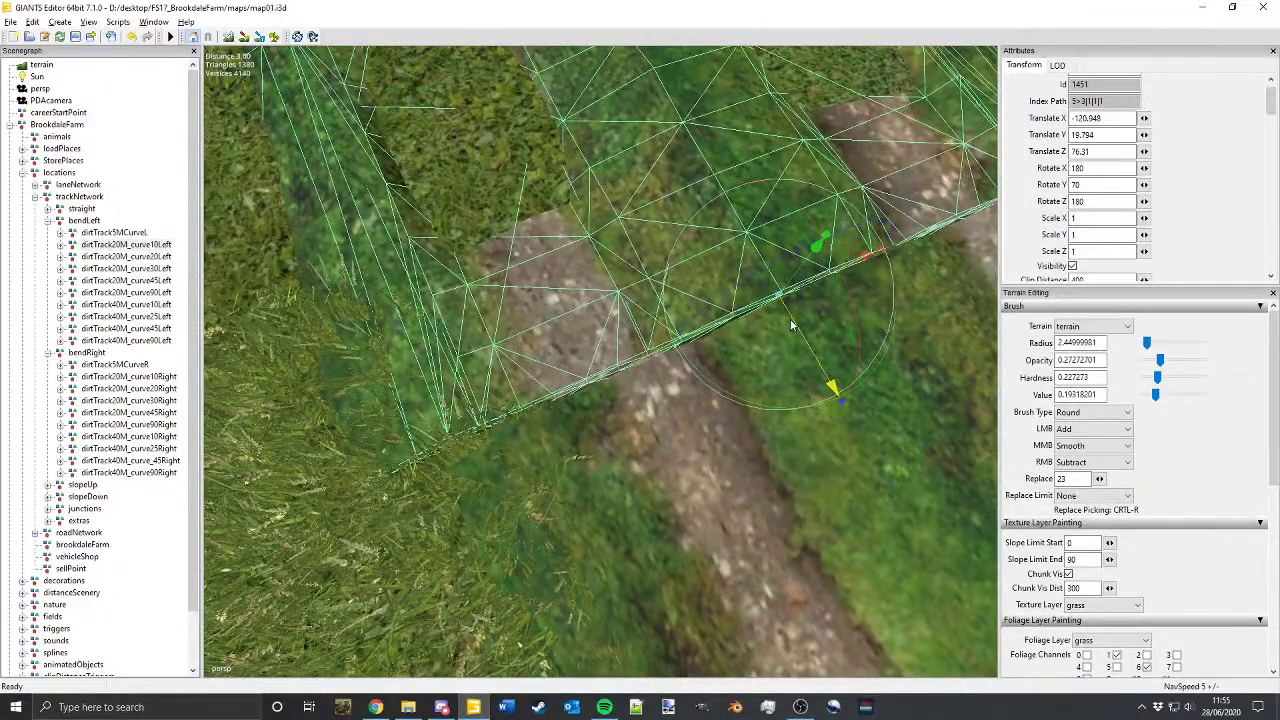
{"action": "middle_click_drag", "start_coordinate": [790, 319], "coordinate": [733, 287], "text": "alt"}
{"action": "left_click_drag", "start_coordinate": [733, 291], "coordinate": [789, 226], "text": "alt"}
{"action": "middle_click_drag", "start_coordinate": [789, 226], "coordinate": [715, 193], "text": "alt"}
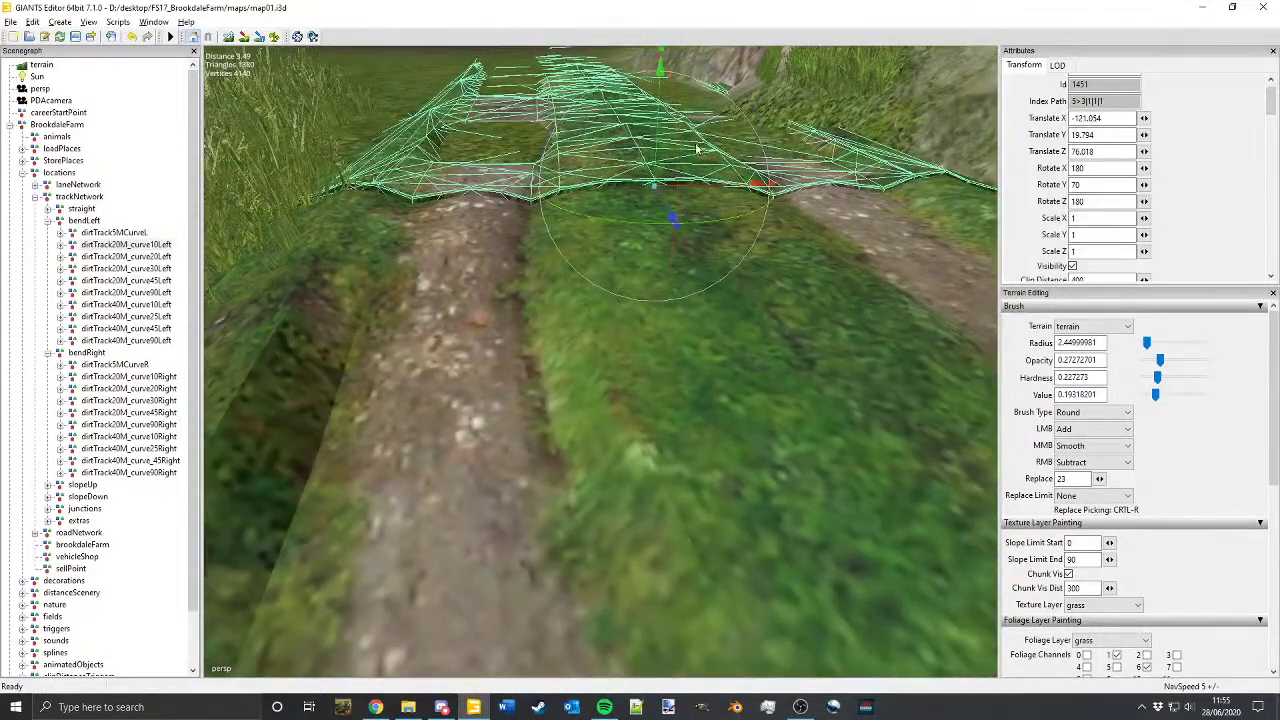
Step: Tilt the left curve slightly to match the existing track end, with X rotation about 179.67 and Z rotation 179.5
{"action": "left_click_drag", "start_coordinate": [547, 157], "coordinate": [542, 218], "text": "alt"}
{"action": "left_click_drag", "start_coordinate": [584, 157], "coordinate": [593, 154]}
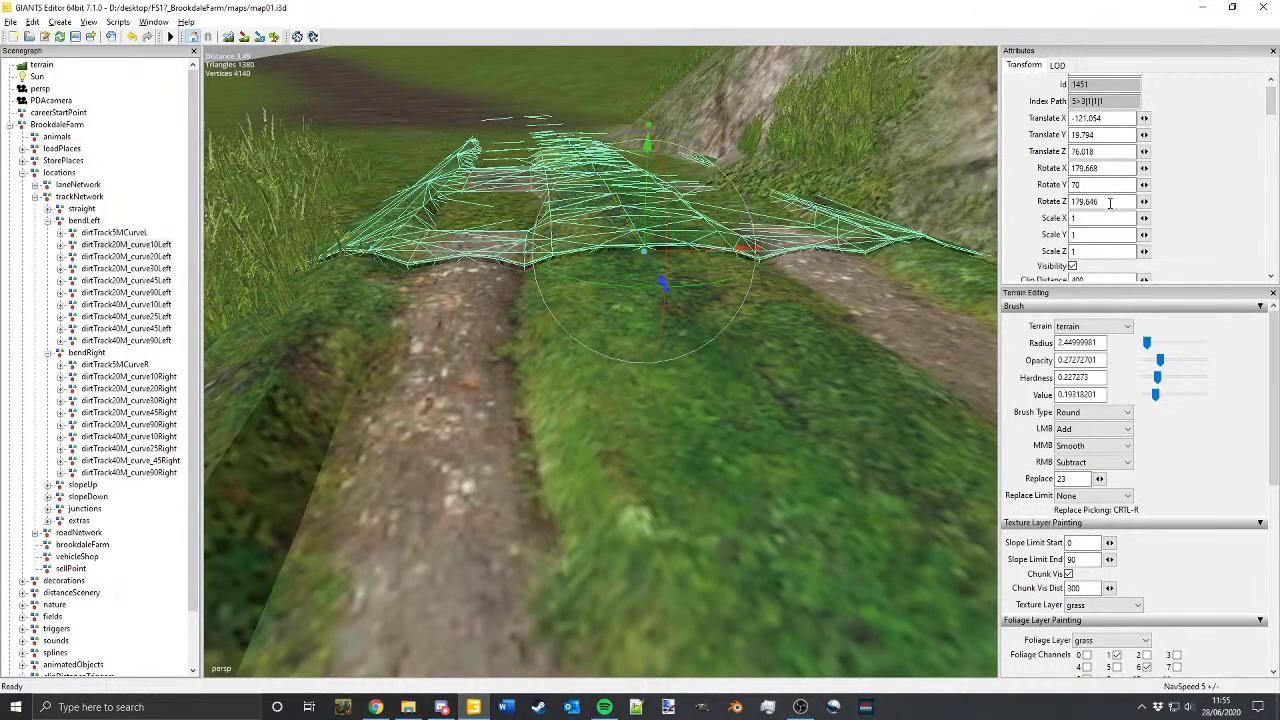
{"action": "left_click_drag", "start_coordinate": [1109, 204], "coordinate": [1086, 209]}
{"action": "type", "text": "5"}
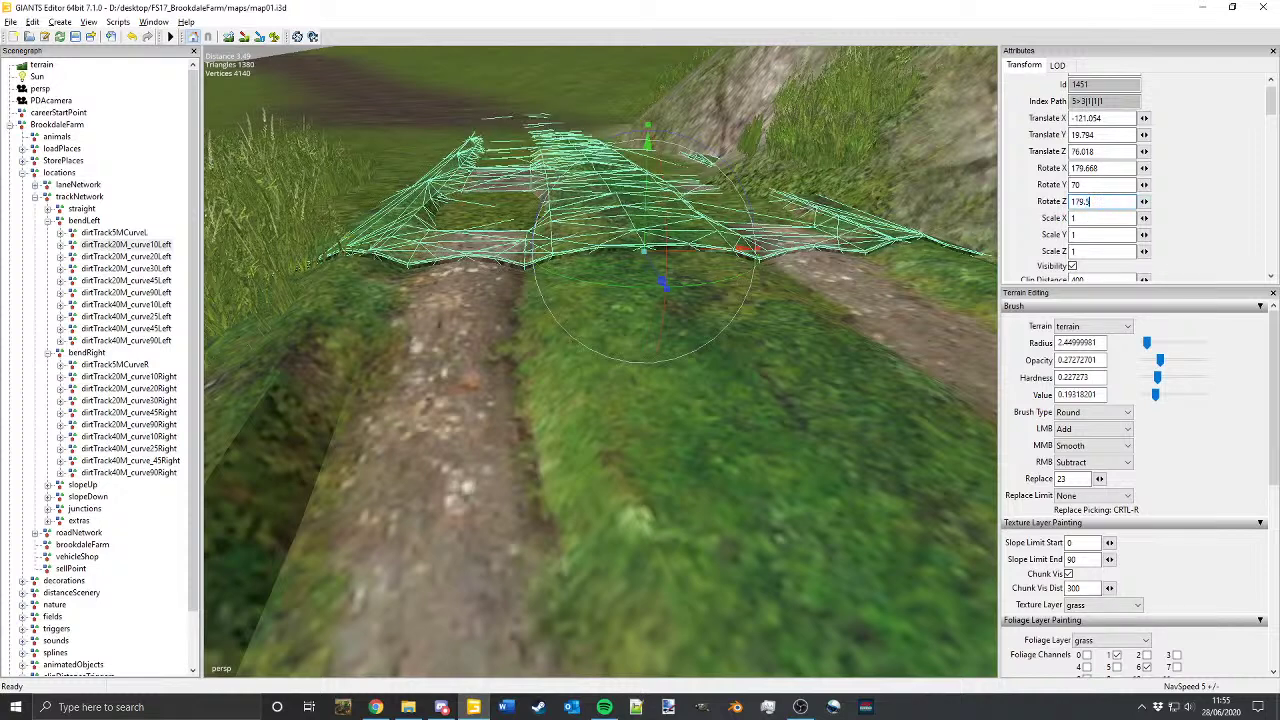